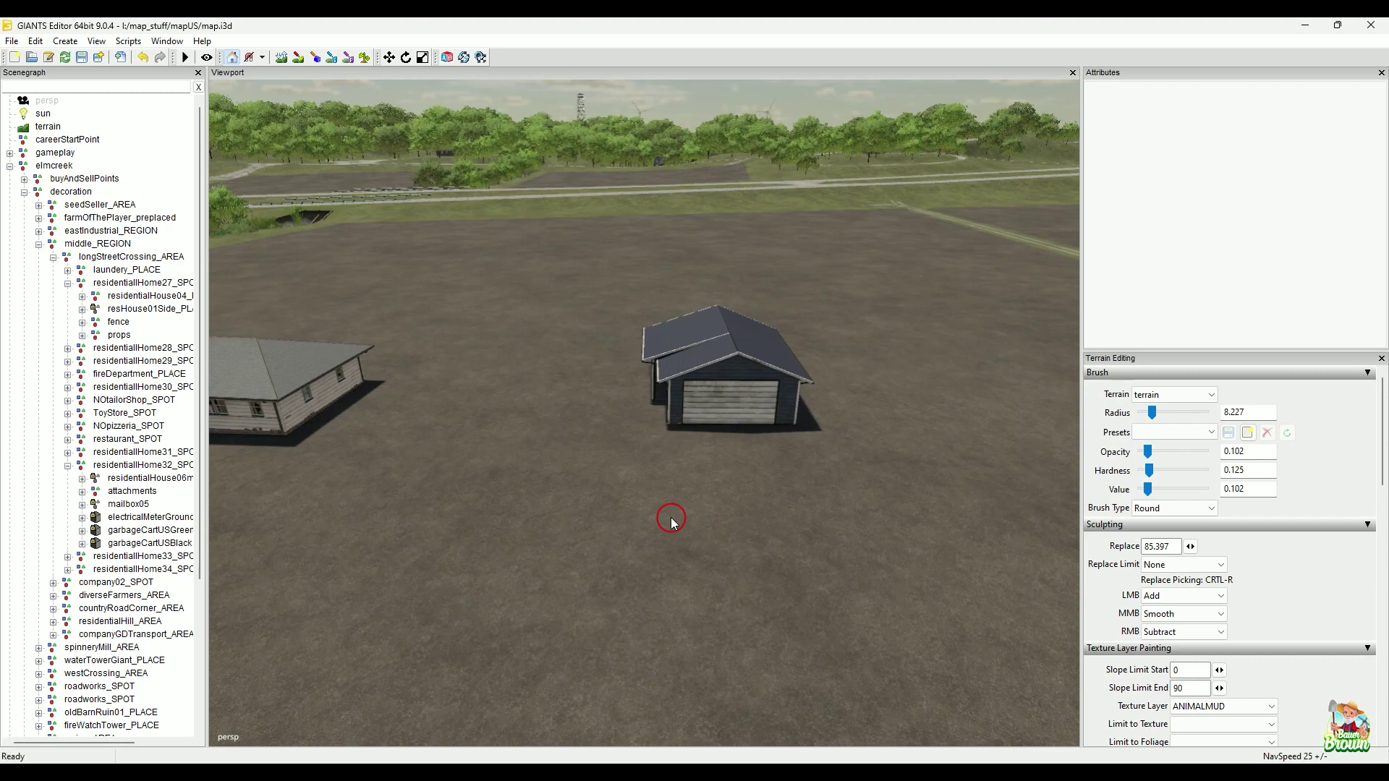
Examine the dark blue garage and the neighbouring house on the bare field from several angles and distances
{"action": "left_click_drag", "start_coordinate": [784, 497], "coordinate": [730, 535], "text": "alt"}
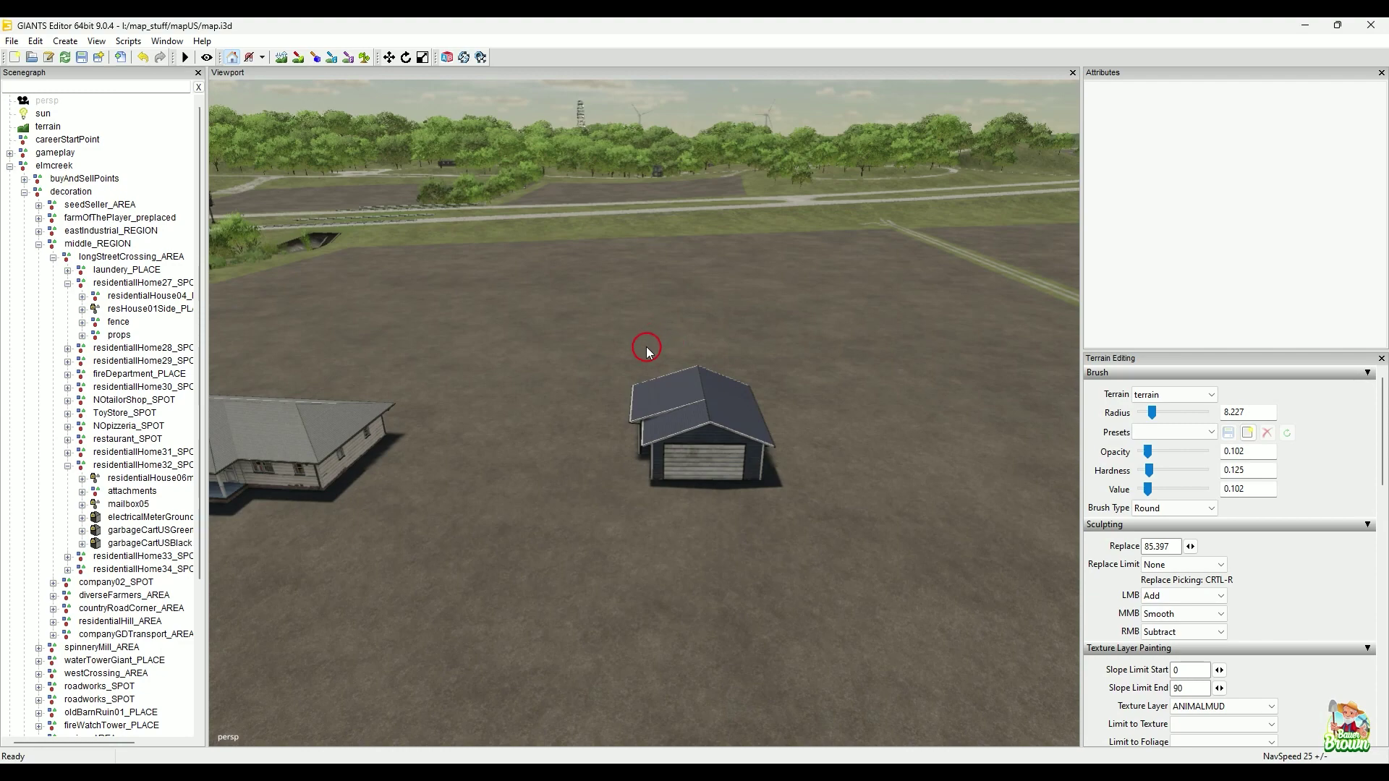
{"action": "left_click_drag", "start_coordinate": [663, 447], "coordinate": [606, 517], "text": "alt"}
{"action": "scroll", "coordinate": [651, 481], "scroll_direction": "up", "scroll_amount": 2, "text": "alt"}
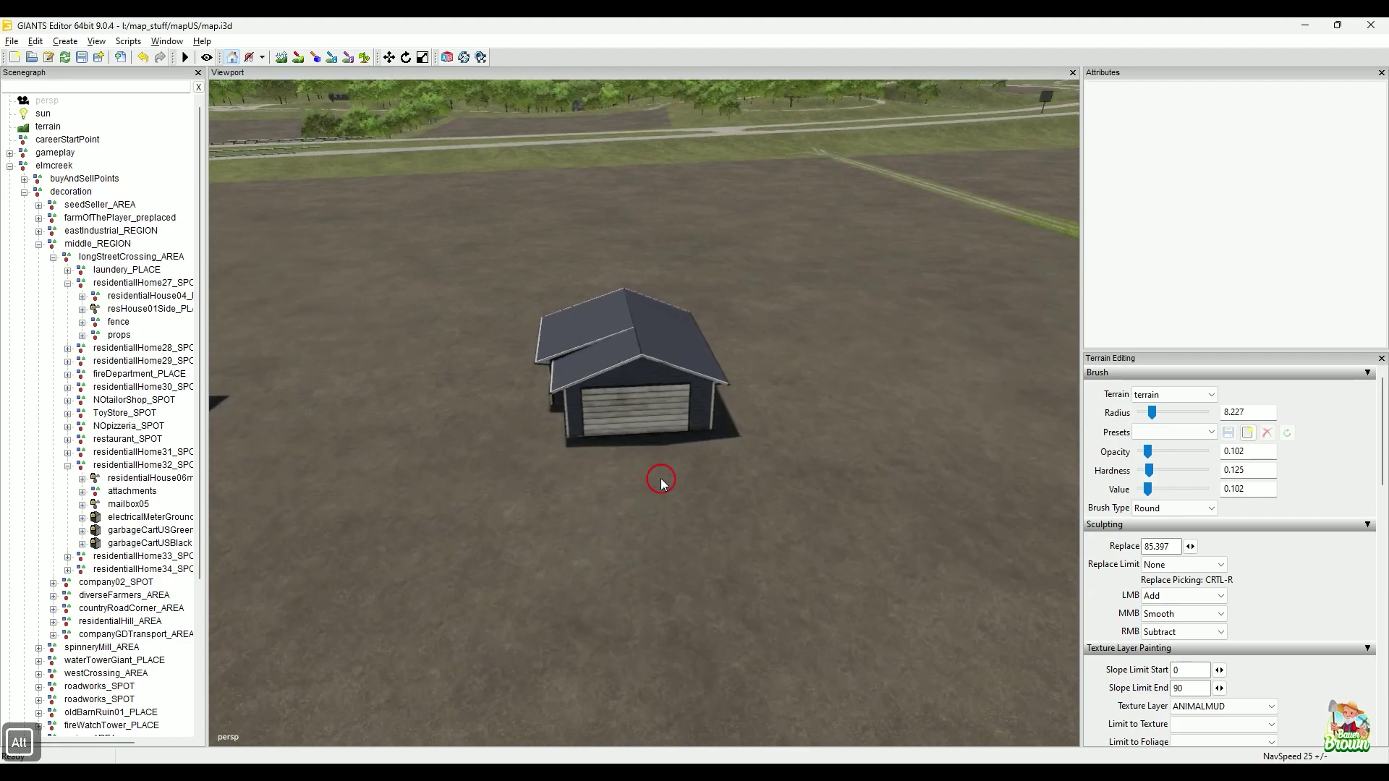
{"action": "scroll", "coordinate": [661, 483], "scroll_direction": "up", "scroll_amount": 2, "text": "alt"}
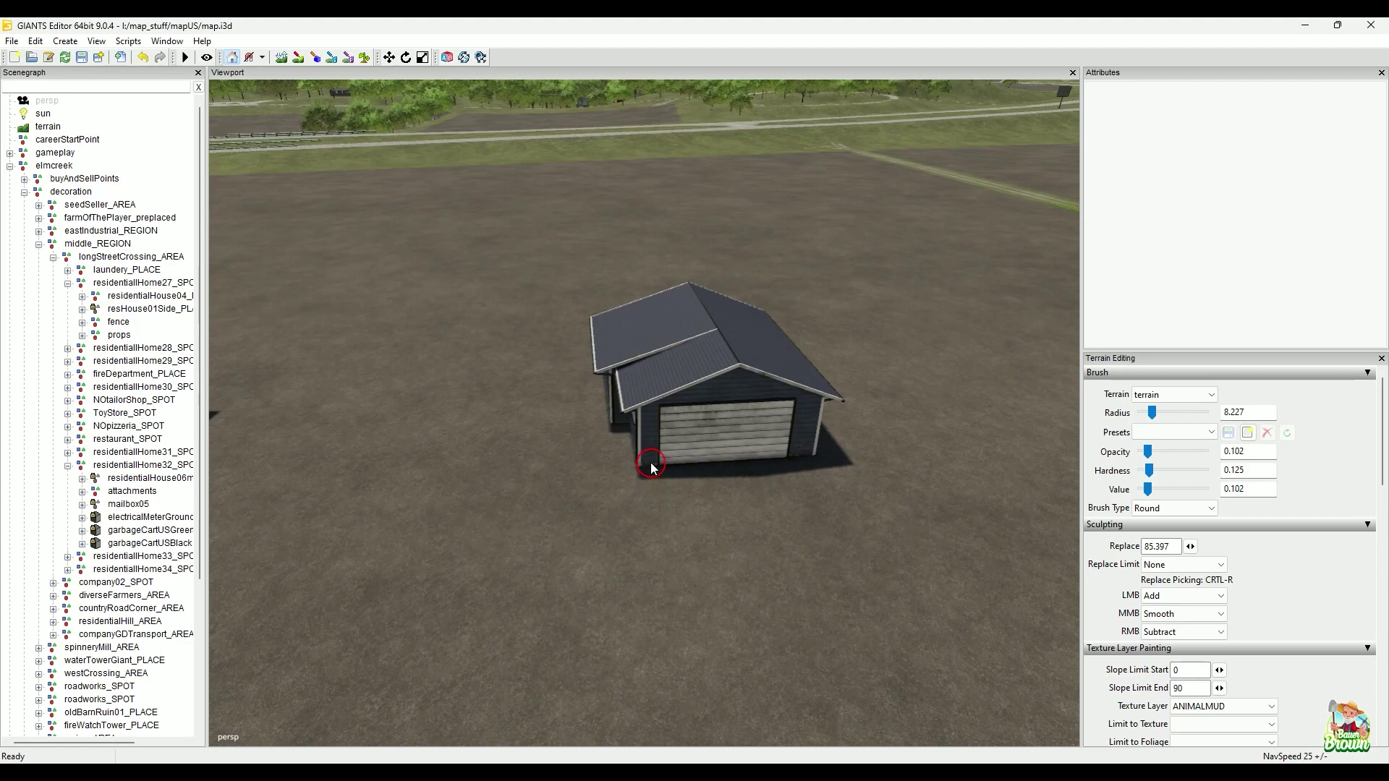
{"action": "left_click_drag", "start_coordinate": [644, 439], "coordinate": [759, 496], "text": "alt"}
{"action": "scroll", "coordinate": [629, 579], "scroll_direction": "up", "scroll_amount": 4, "text": "alt"}
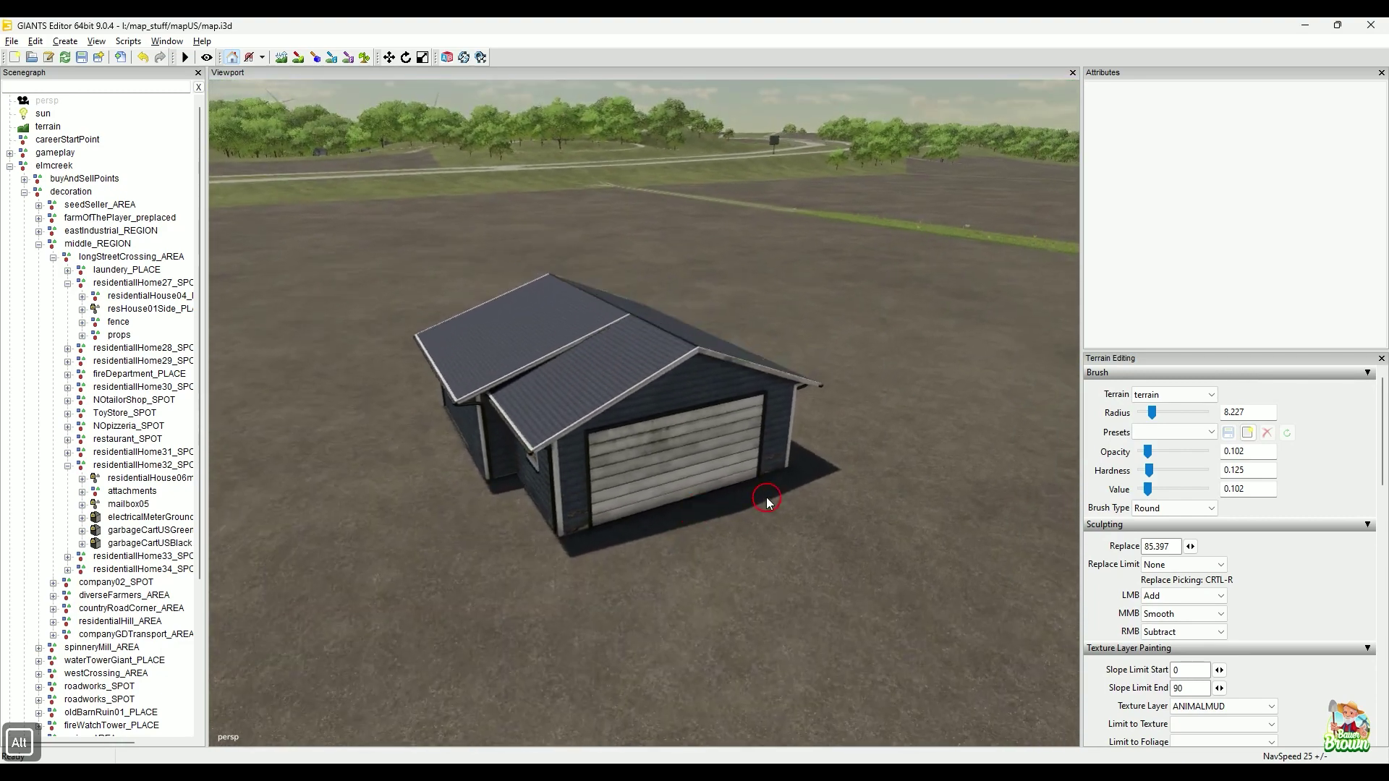
{"action": "right_click_drag", "start_coordinate": [760, 496], "coordinate": [628, 501], "text": "alt"}
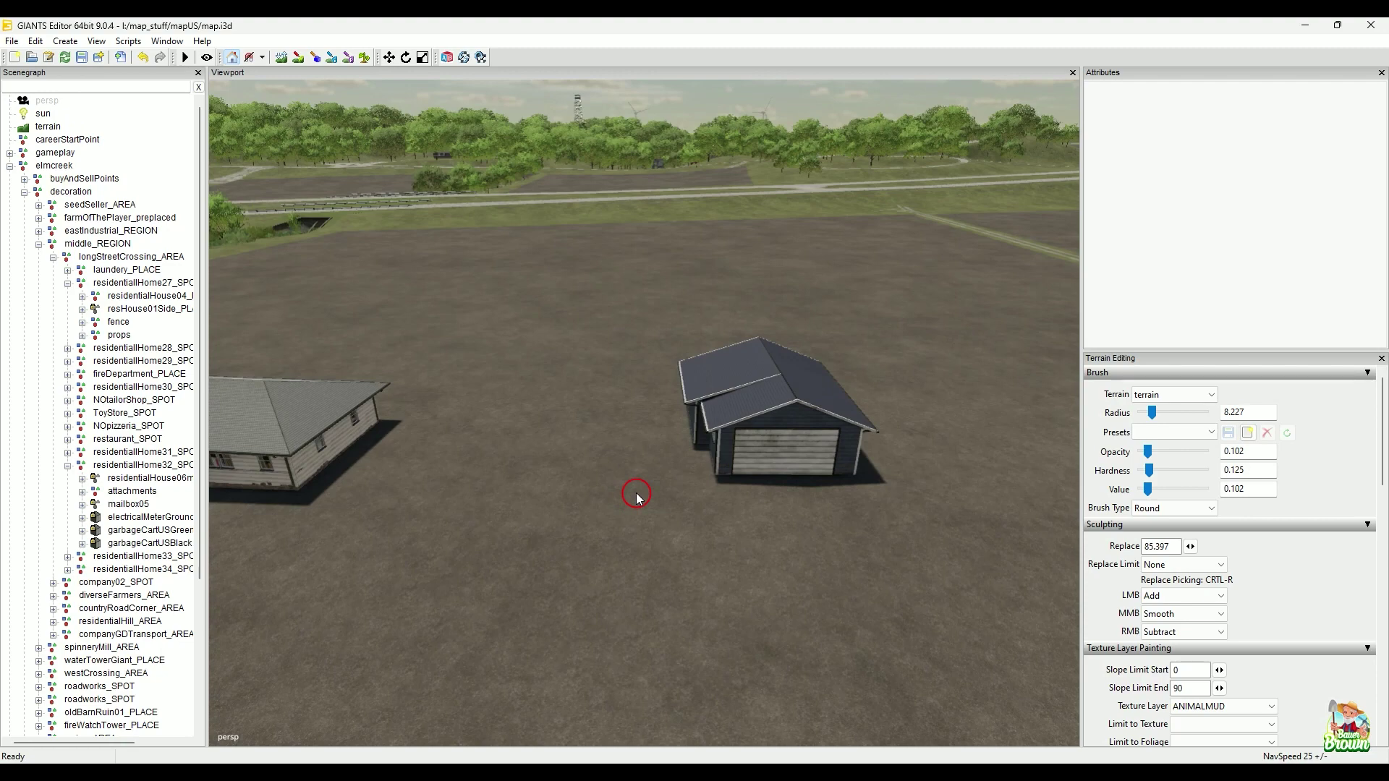
{"action": "right_click_drag", "start_coordinate": [601, 519], "coordinate": [635, 488], "text": "alt"}
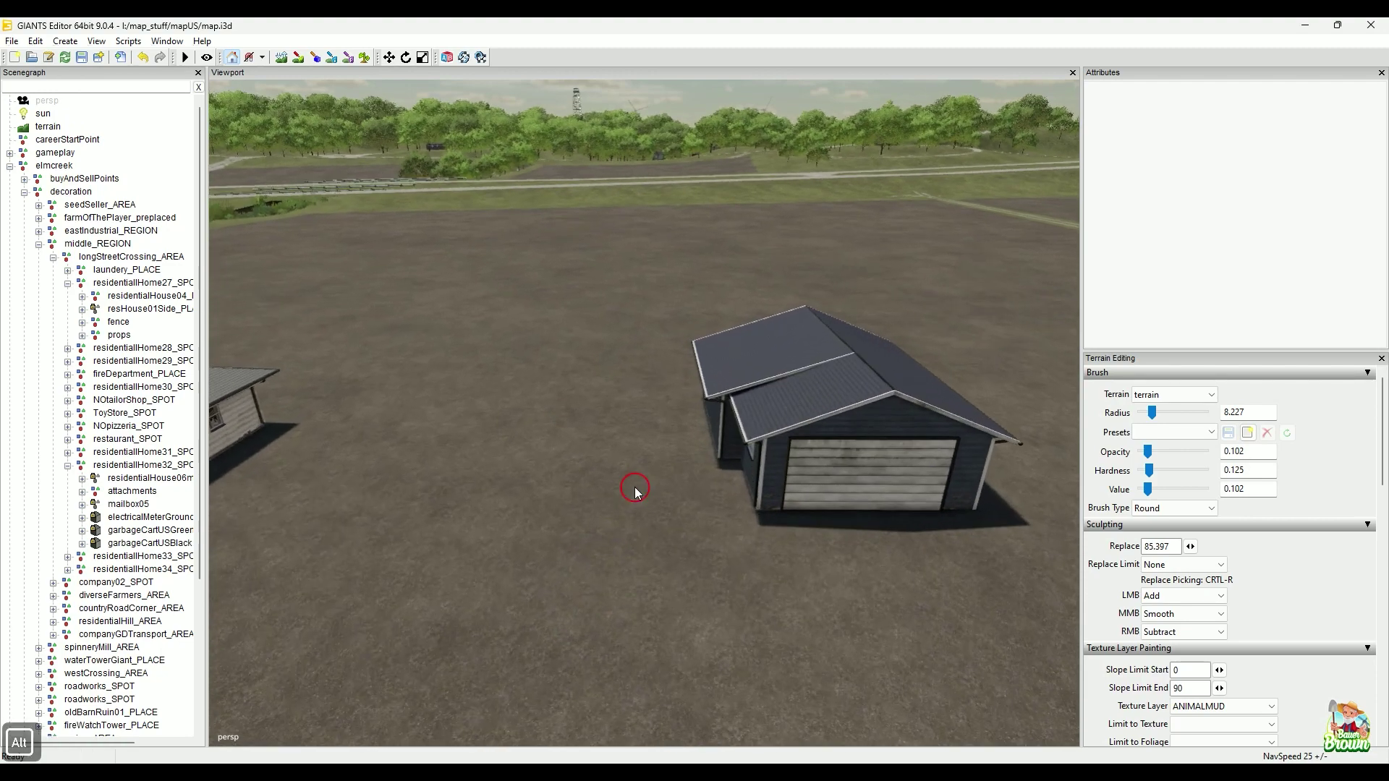
{"action": "left_click_drag", "start_coordinate": [644, 477], "coordinate": [700, 489], "text": "alt"}
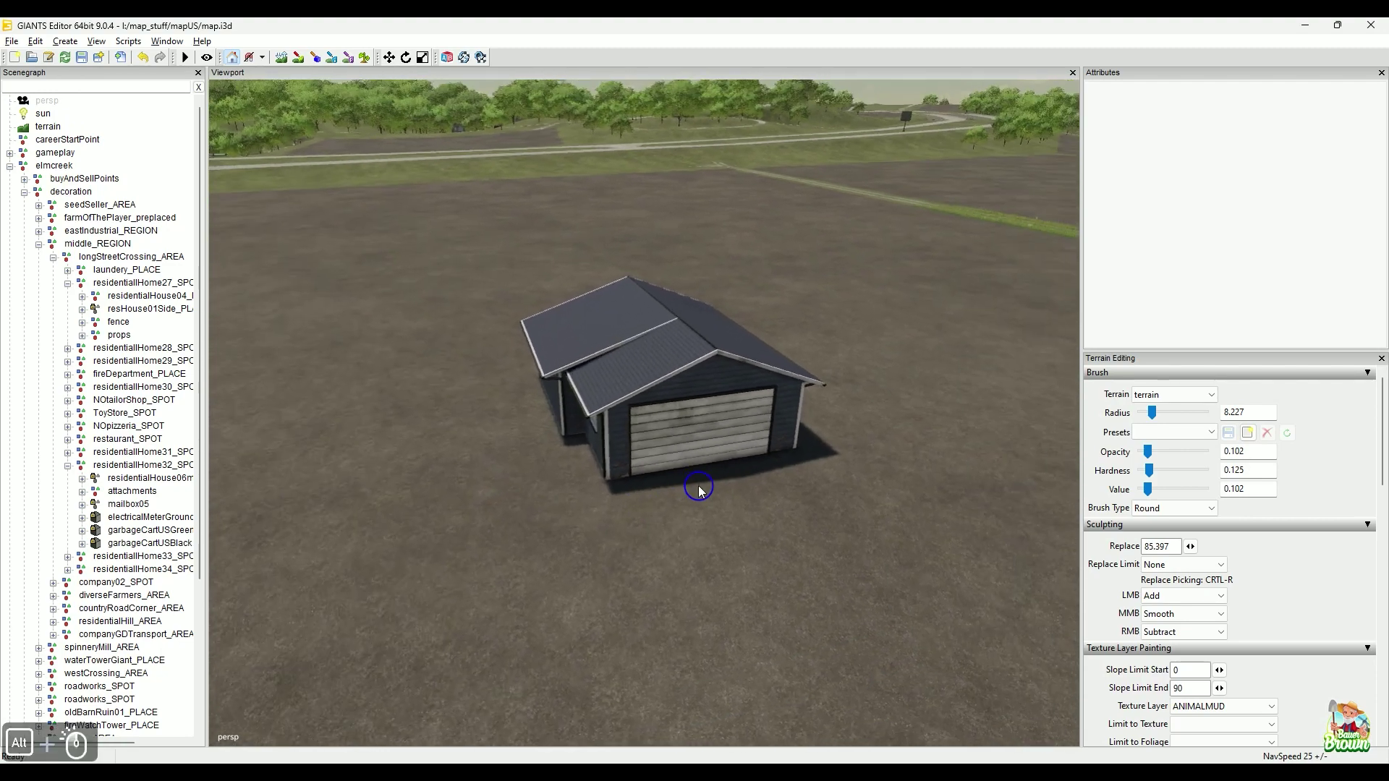
{"action": "right_click_drag", "start_coordinate": [700, 490], "coordinate": [673, 511], "text": "alt"}
{"action": "middle_click_drag", "start_coordinate": [672, 511], "coordinate": [691, 521], "text": "alt"}
{"action": "left_click_drag", "start_coordinate": [691, 539], "coordinate": [554, 530], "text": "alt"}
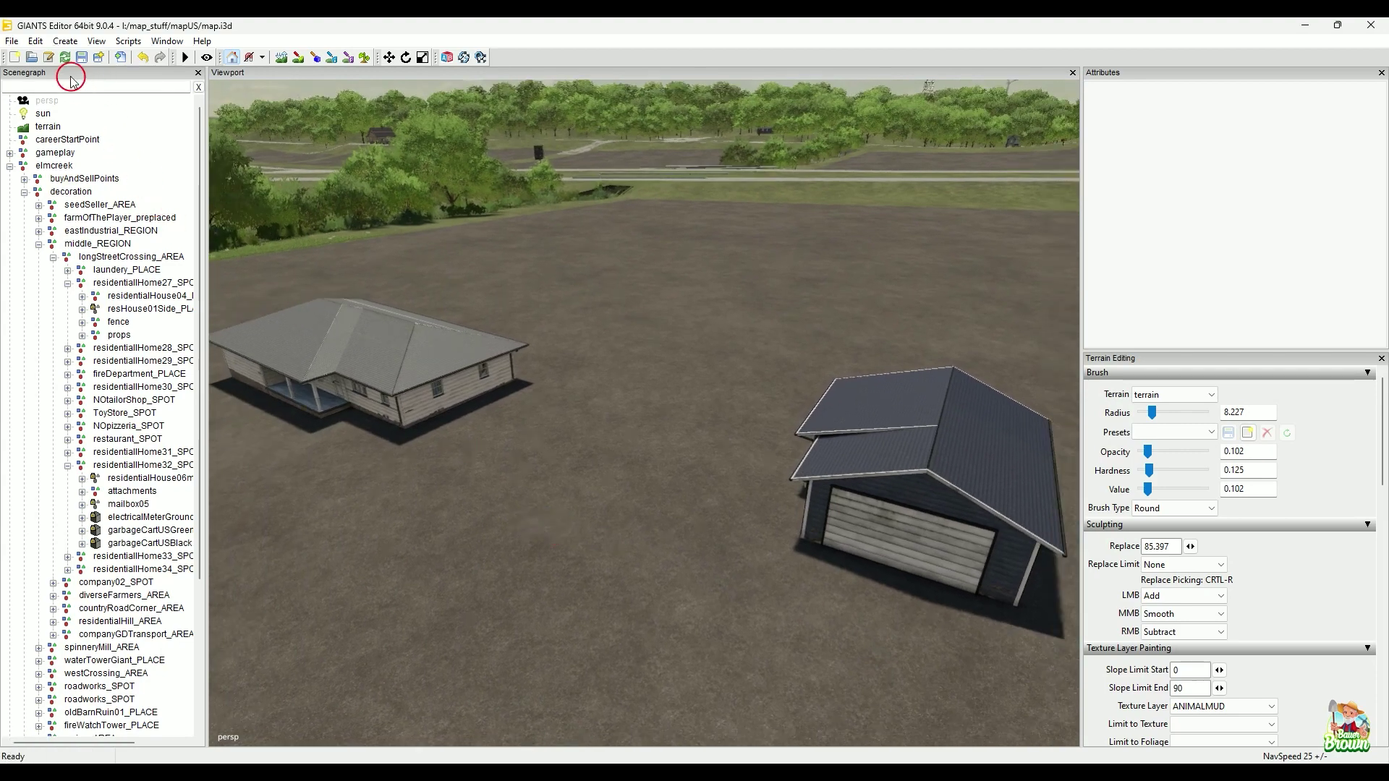
Save the map file
{"action": "left_click", "coordinate": [82, 57]}
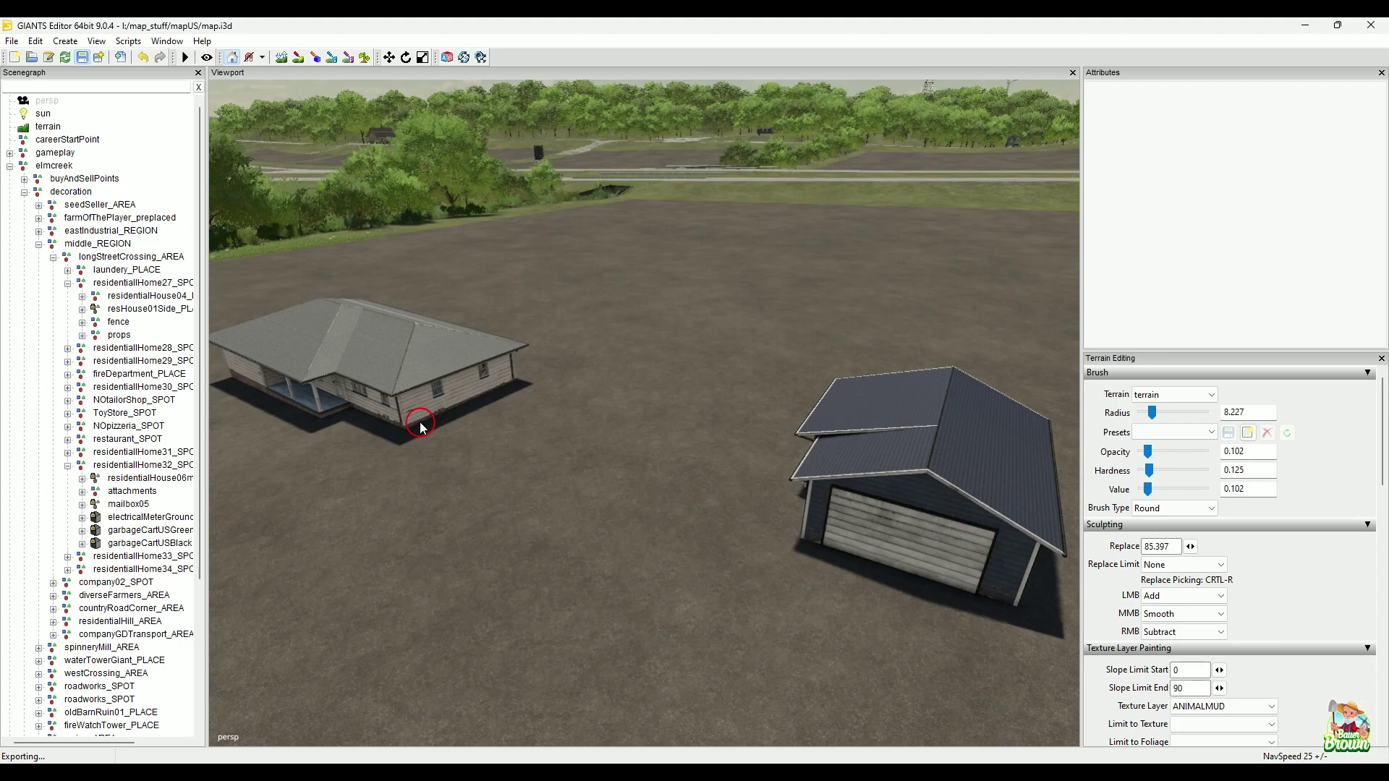
{"action": "left_click", "coordinate": [356, 763]}
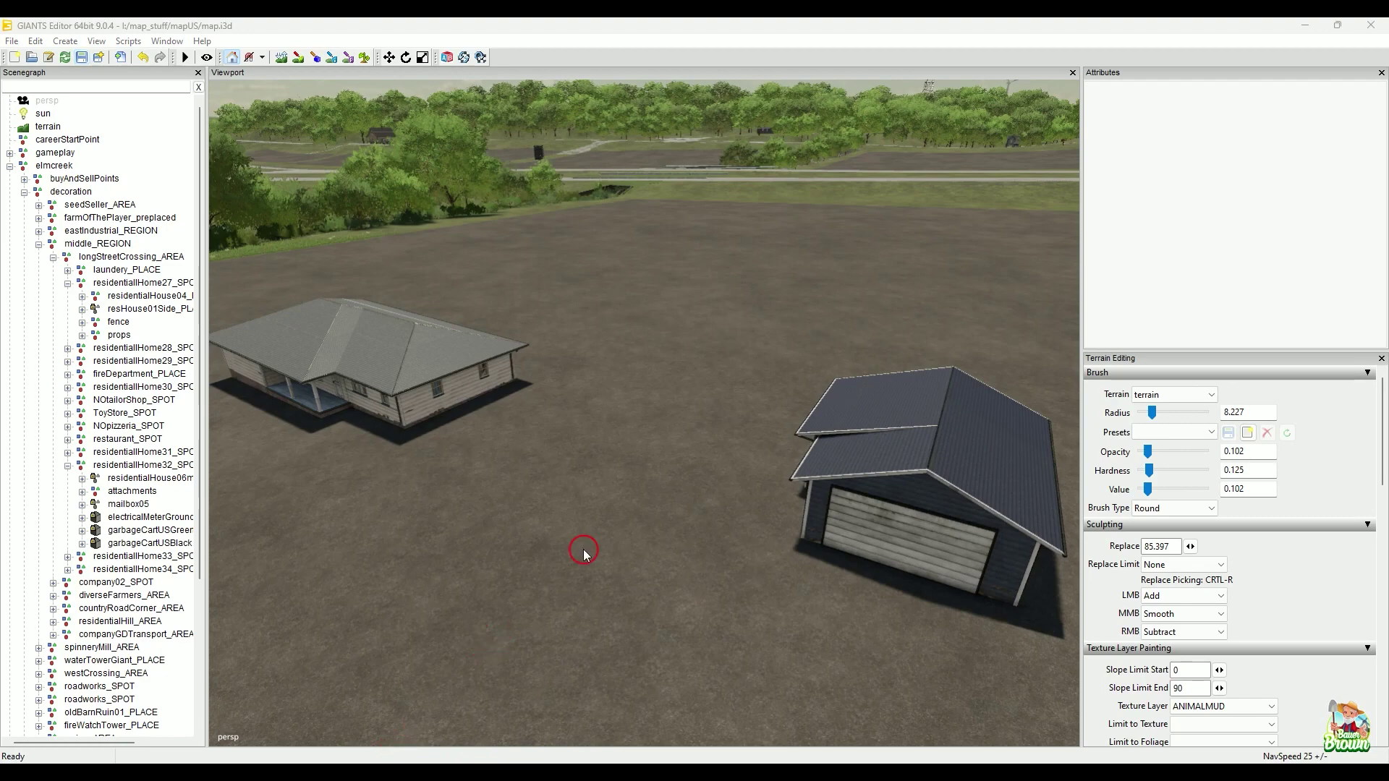
Select the dark blue garage and open the Material Editing window
{"action": "left_click_drag", "start_coordinate": [584, 554], "coordinate": [653, 572], "text": "alt"}
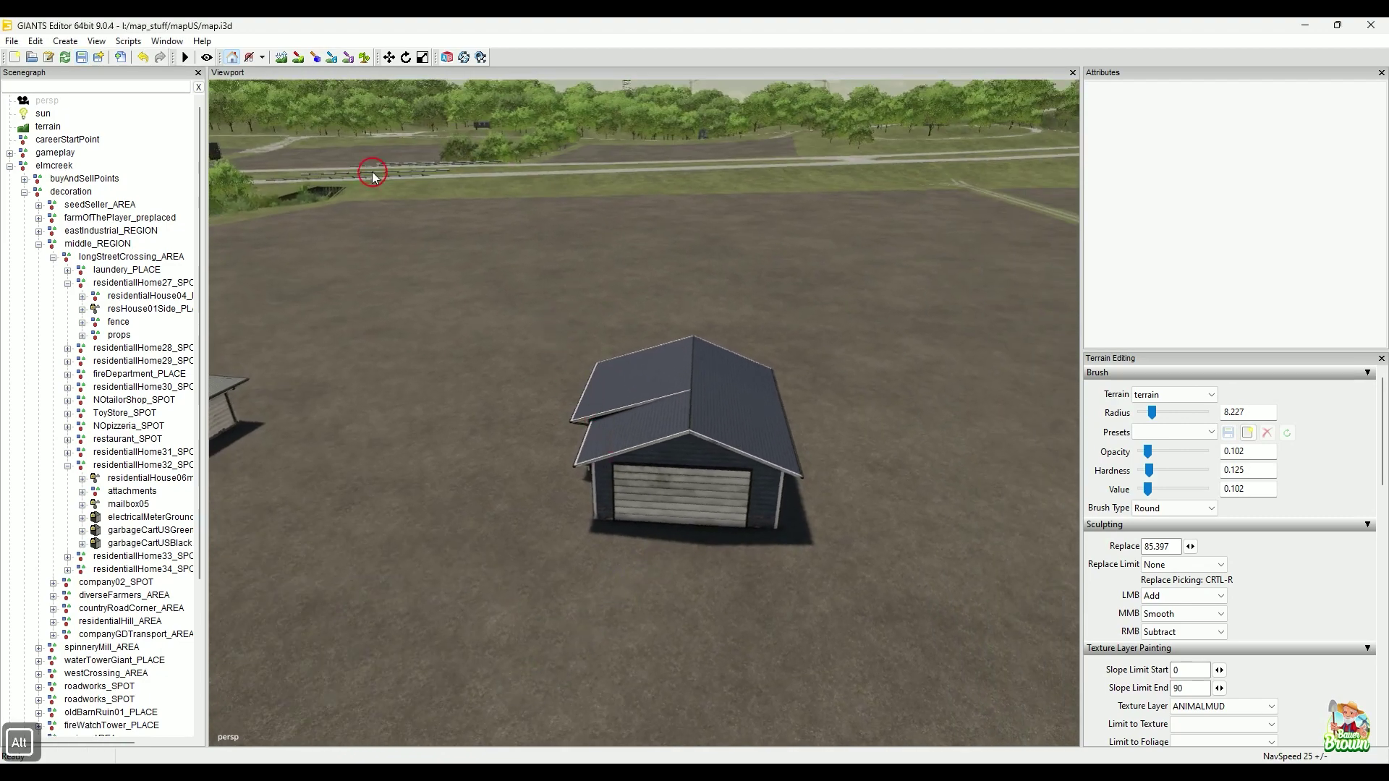
{"action": "left_click", "coordinate": [763, 408]}
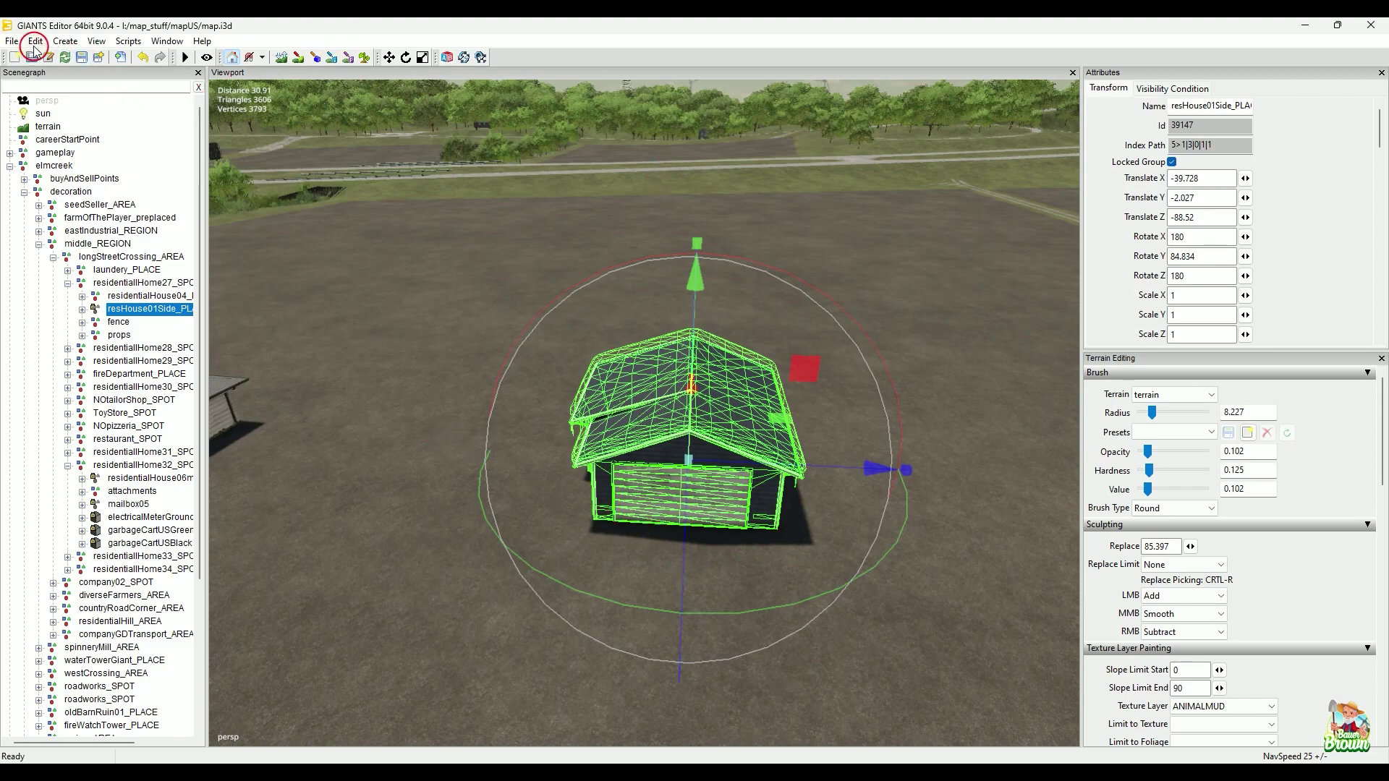
{"action": "left_click", "coordinate": [169, 42]}
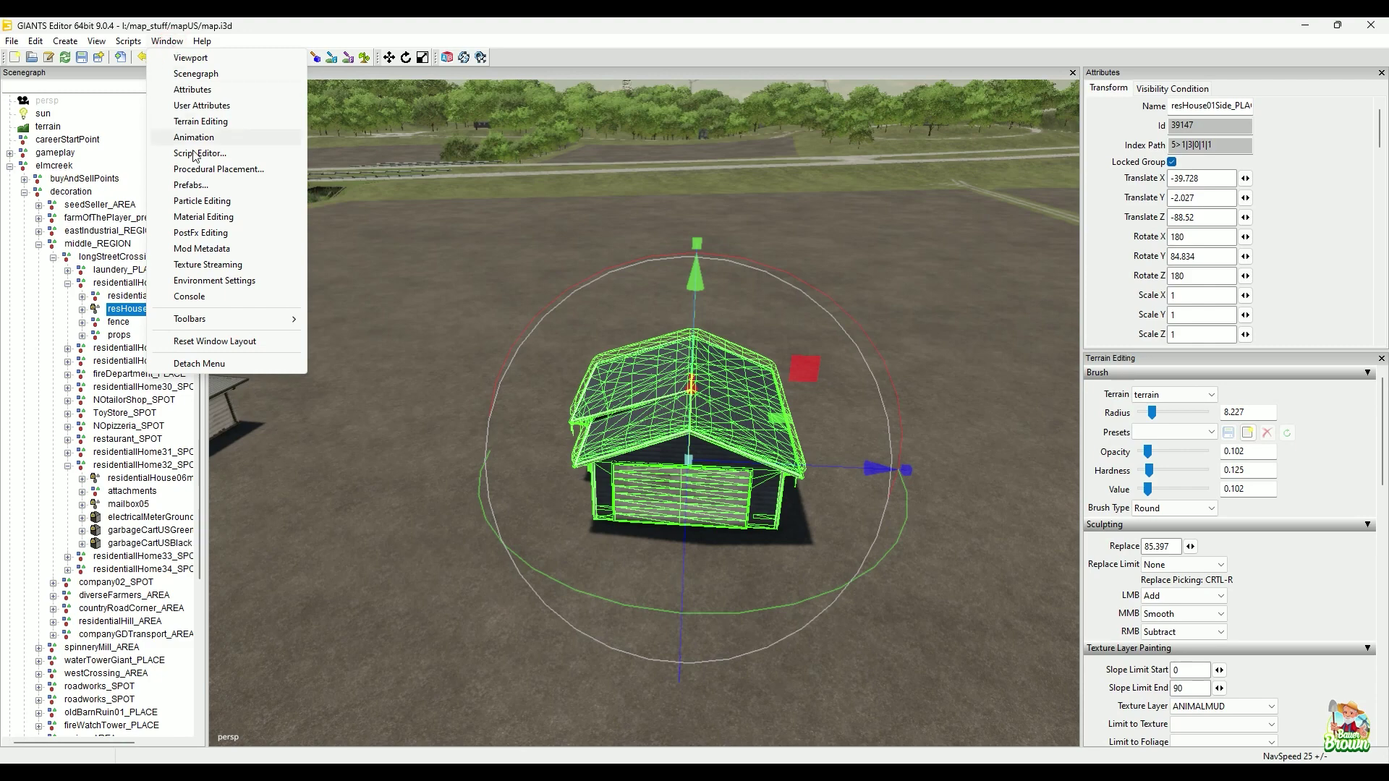
{"action": "left_click", "coordinate": [206, 217]}
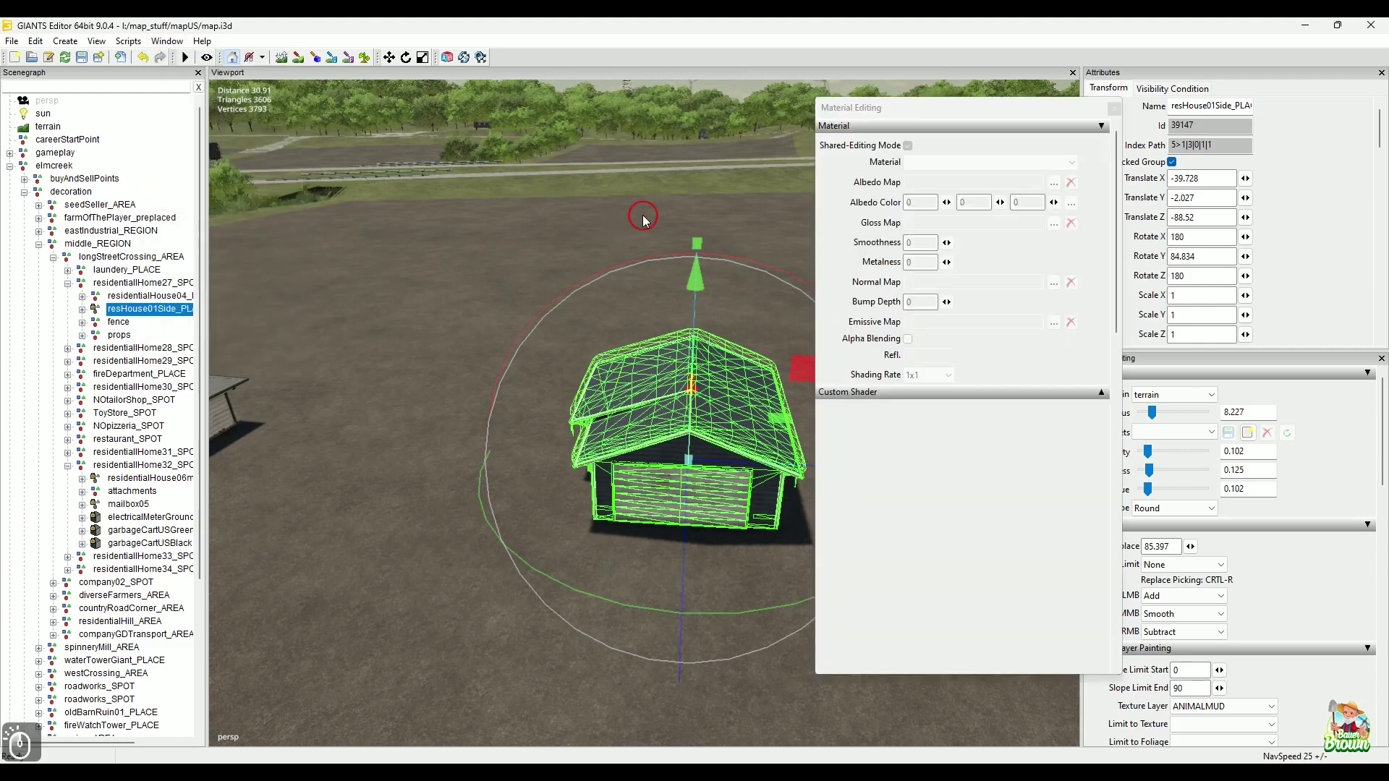
Expand the garage's resHouse01Side group down to LOD0 and select the resHouse01Side1 mesh inside it
{"action": "left_click_drag", "start_coordinate": [354, 391], "coordinate": [427, 393], "text": "alt"}
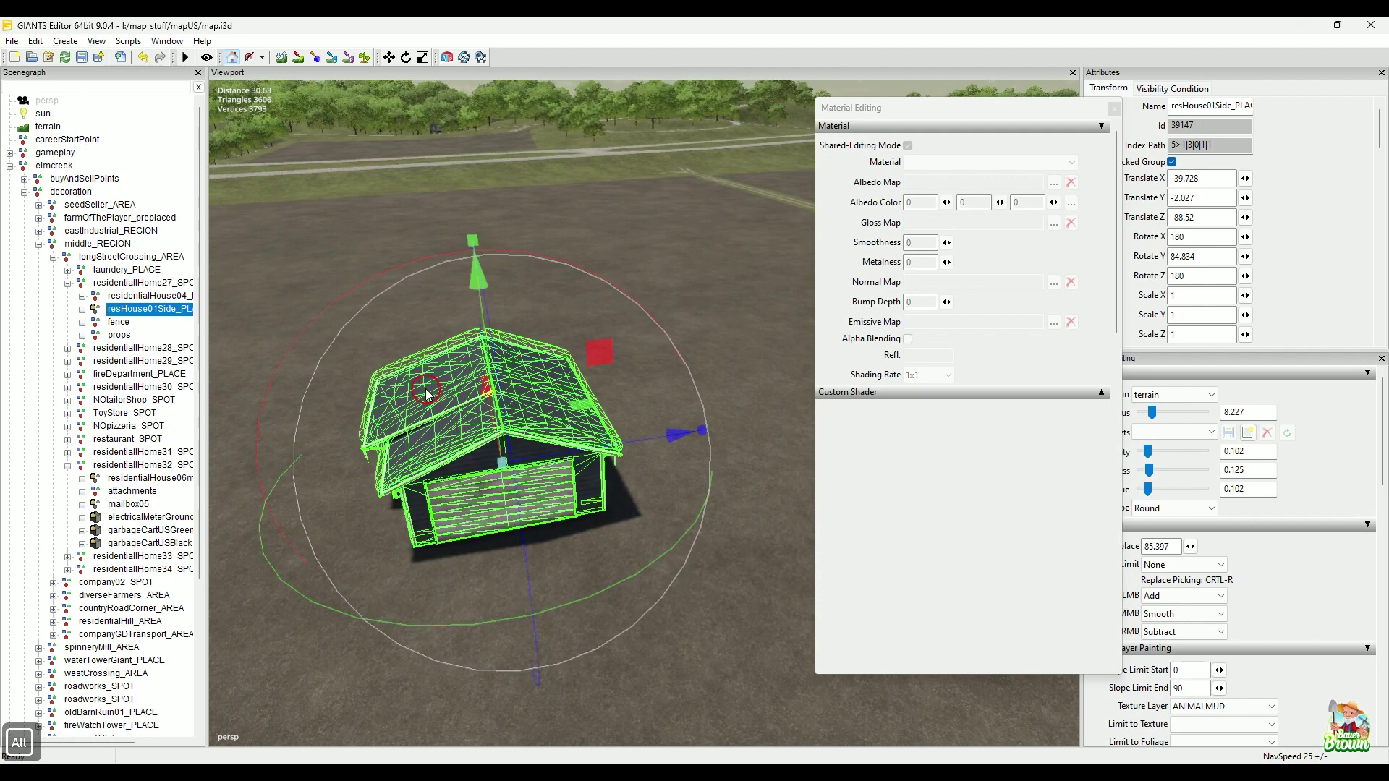
{"action": "left_click", "coordinate": [85, 311], "text": "ctrl"}
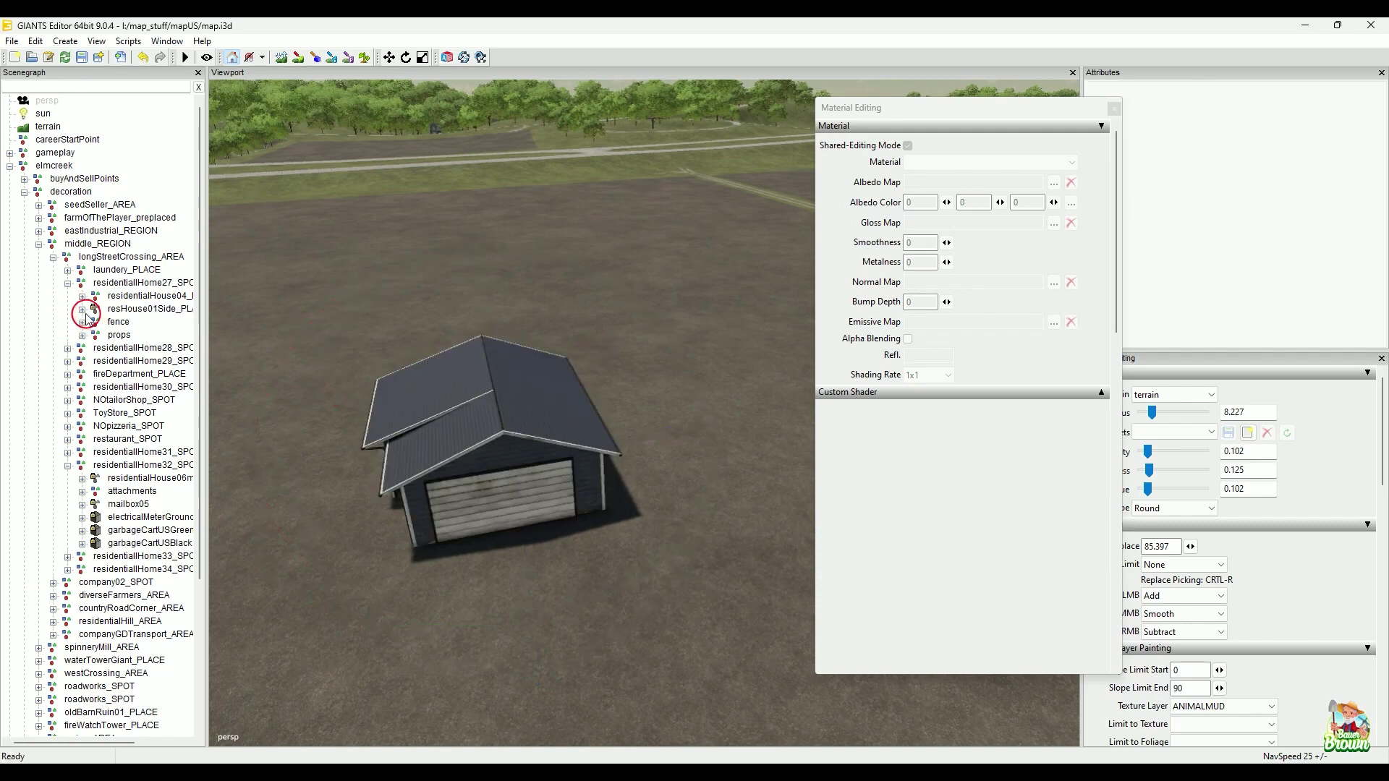
{"action": "left_click", "coordinate": [82, 311]}
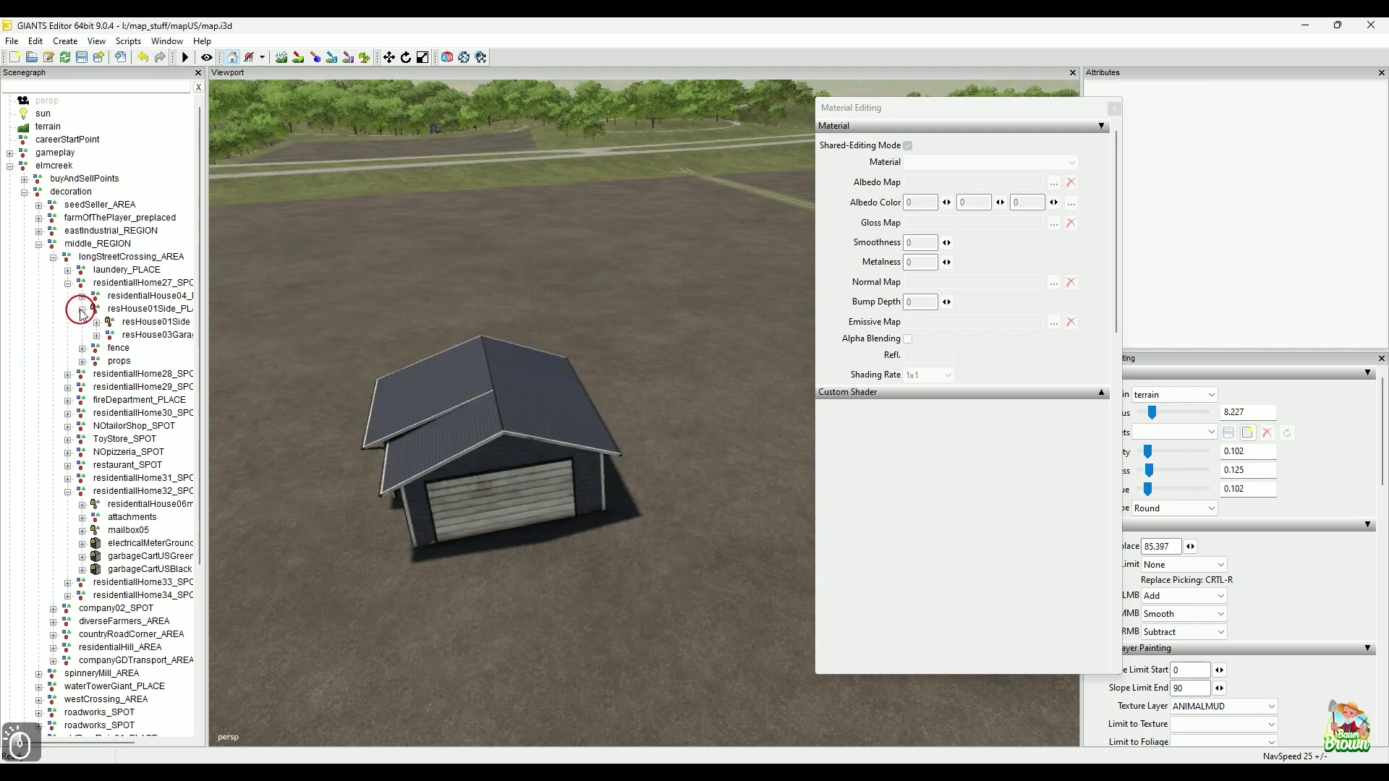
{"action": "left_click", "coordinate": [115, 327]}
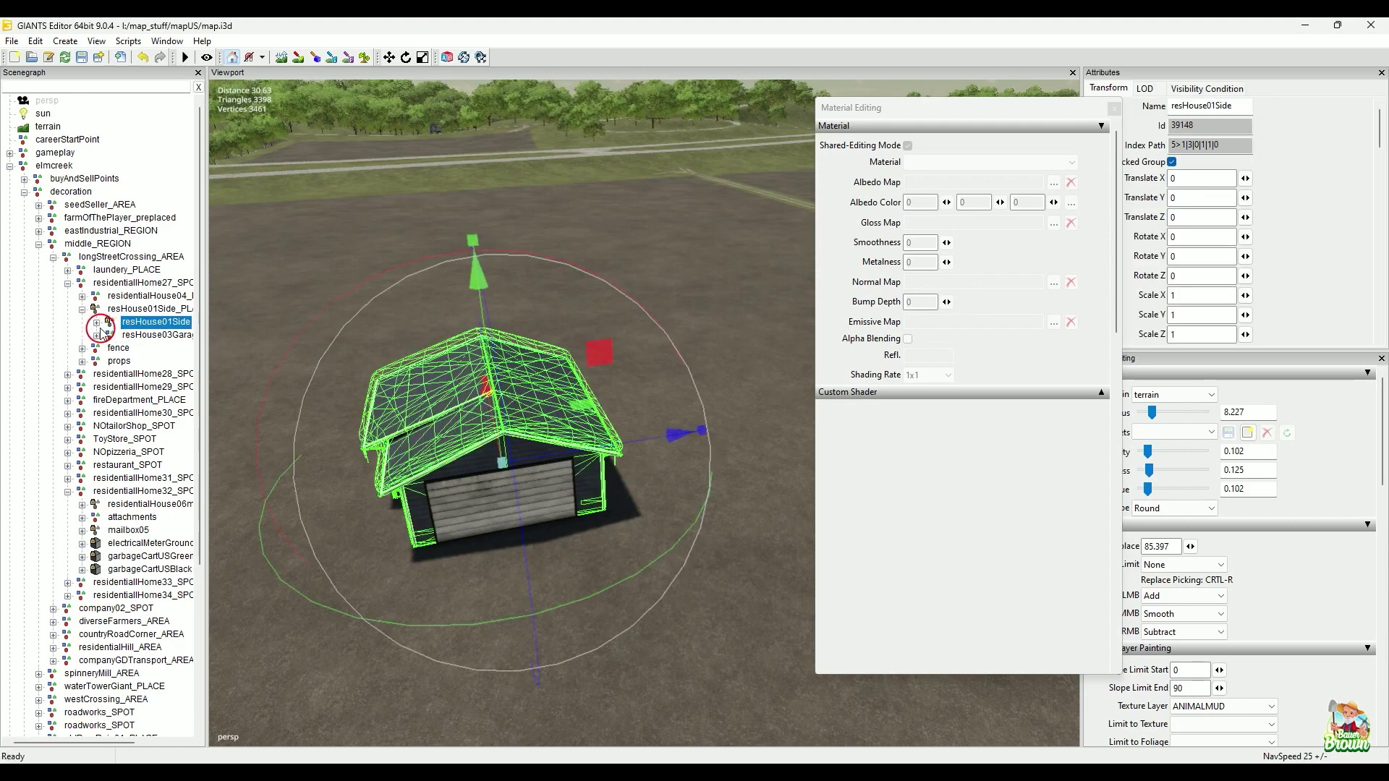
{"action": "left_click", "coordinate": [97, 323]}
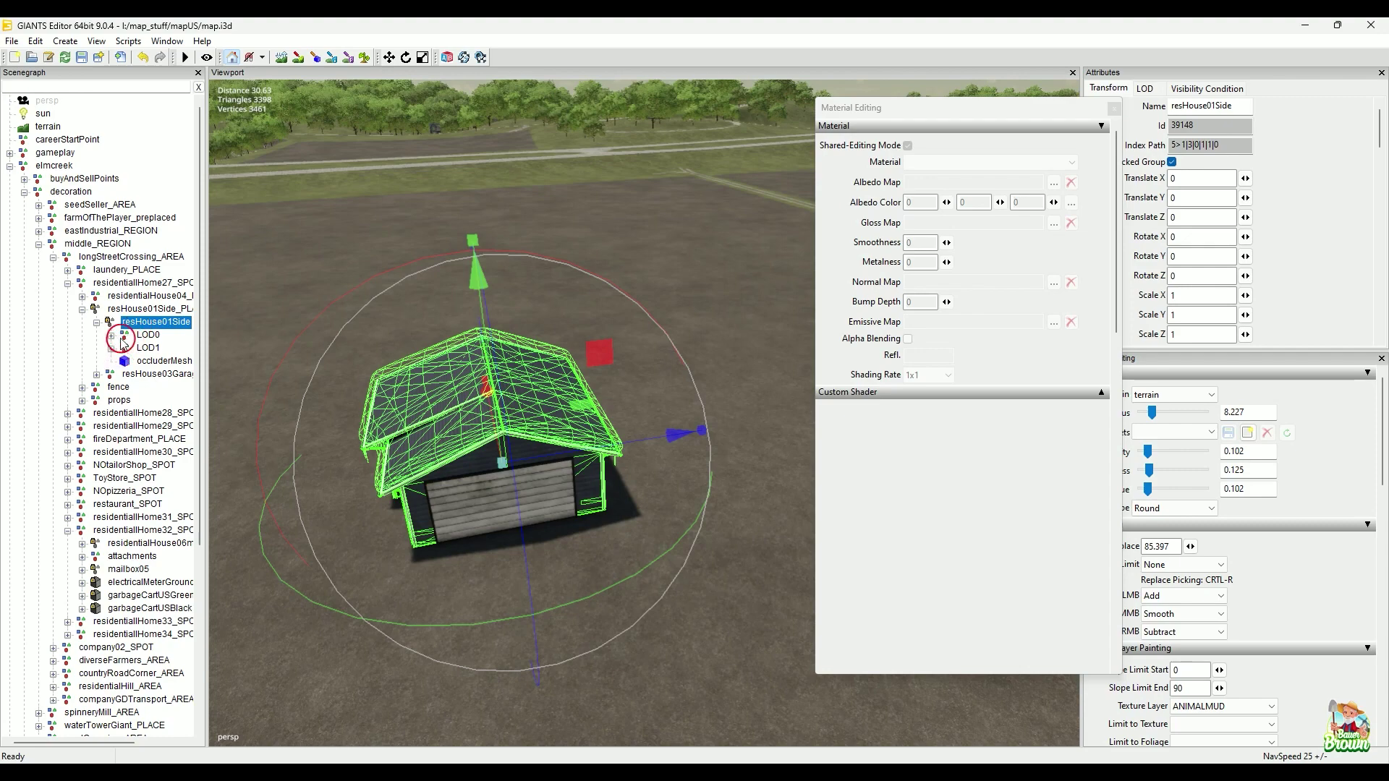
{"action": "left_click", "coordinate": [111, 335]}
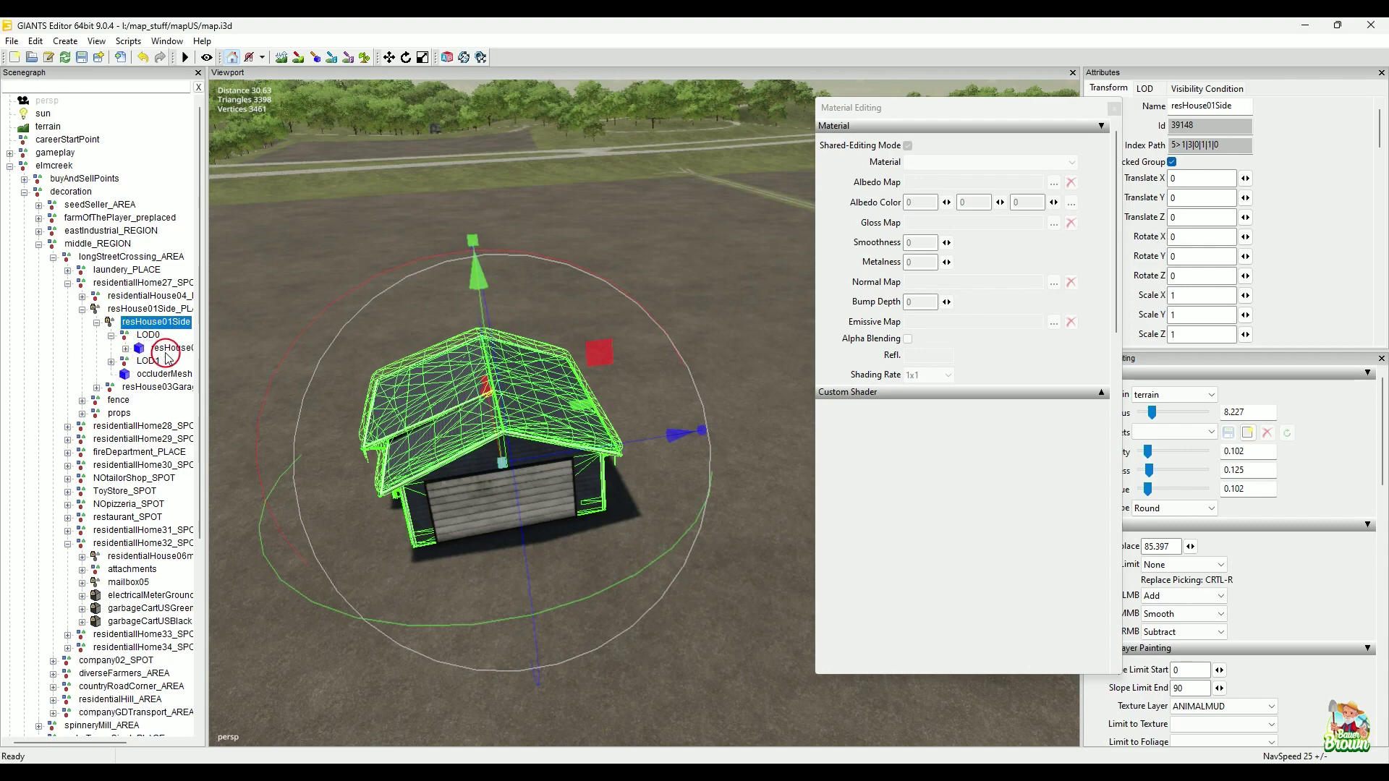
{"action": "left_click", "coordinate": [165, 353]}
{"action": "right_click_drag", "start_coordinate": [434, 457], "coordinate": [466, 468], "text": "alt"}
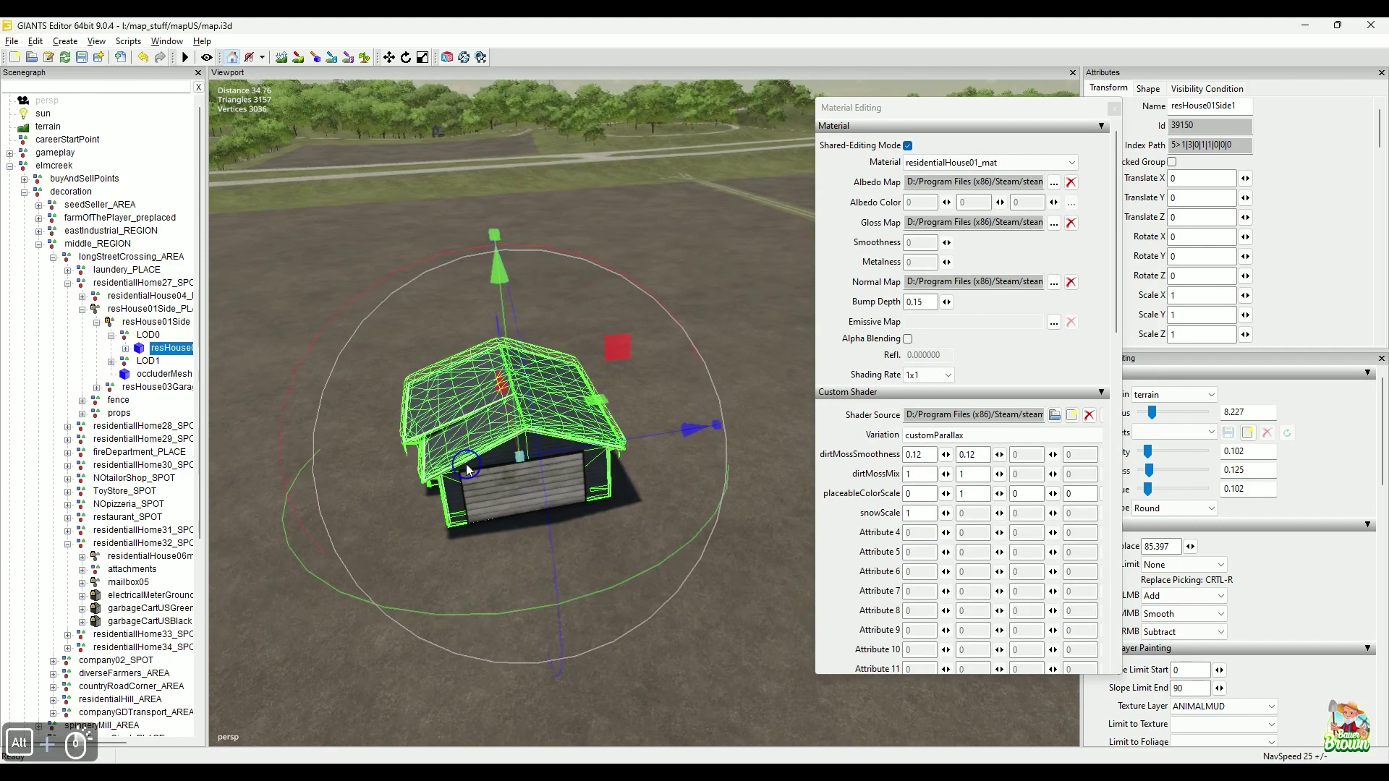
{"action": "left_click_drag", "start_coordinate": [467, 465], "coordinate": [454, 442], "text": "alt"}
{"action": "right_click_drag", "start_coordinate": [421, 494], "coordinate": [425, 498], "text": "alt"}
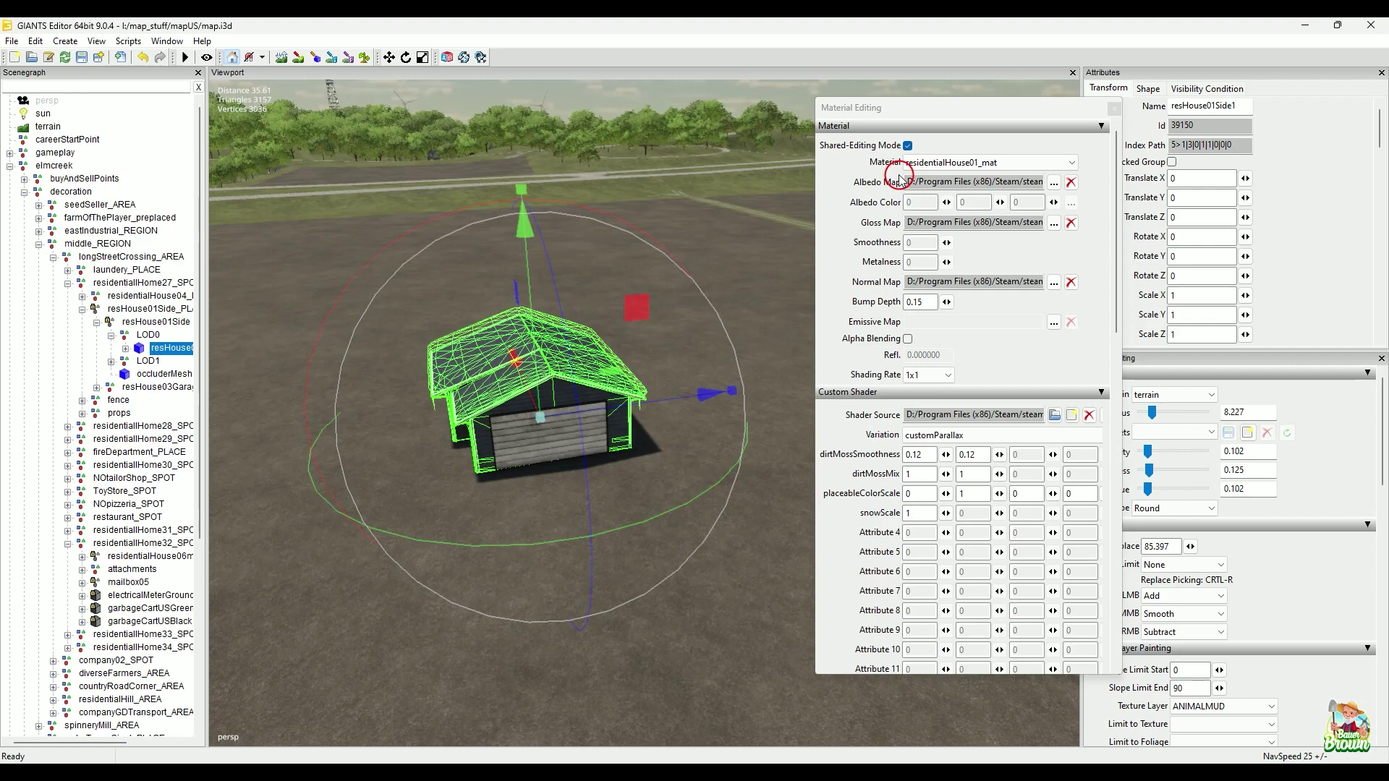
Start replacing the garage material's albedo map and browse to the Farming Simulator 22 folder data/maps/mapUS/textures
{"action": "left_click", "coordinate": [1054, 185]}
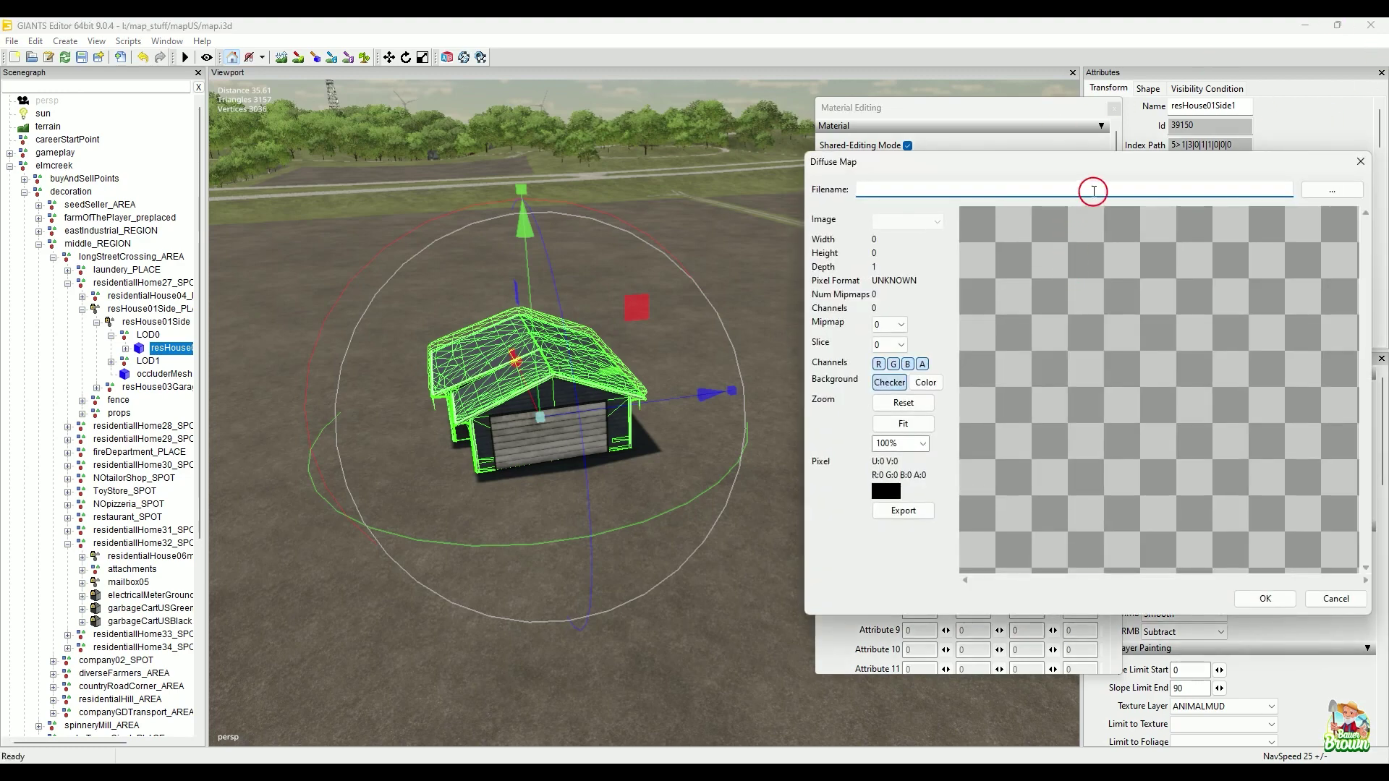
{"action": "left_click_drag", "start_coordinate": [1121, 174], "coordinate": [1074, 163]}
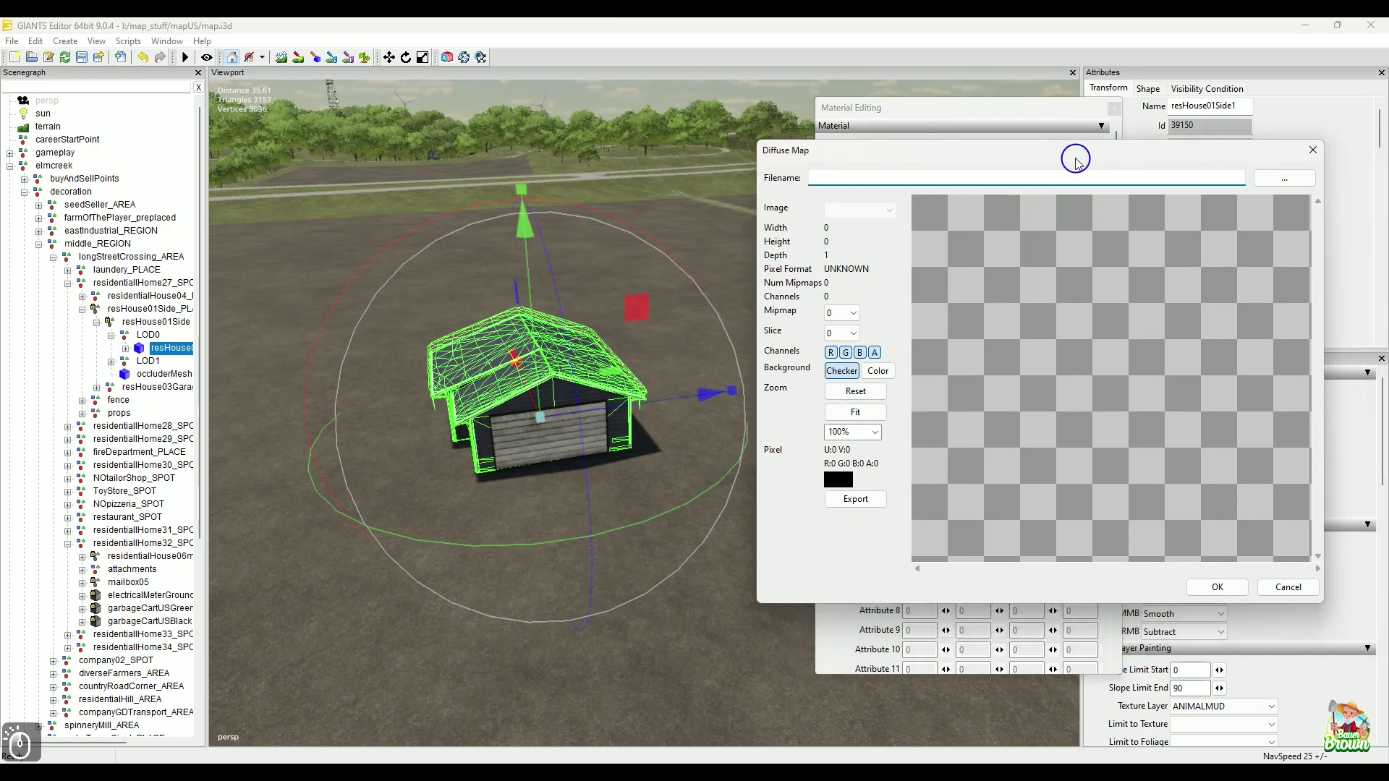
{"action": "left_click", "coordinate": [1285, 178]}
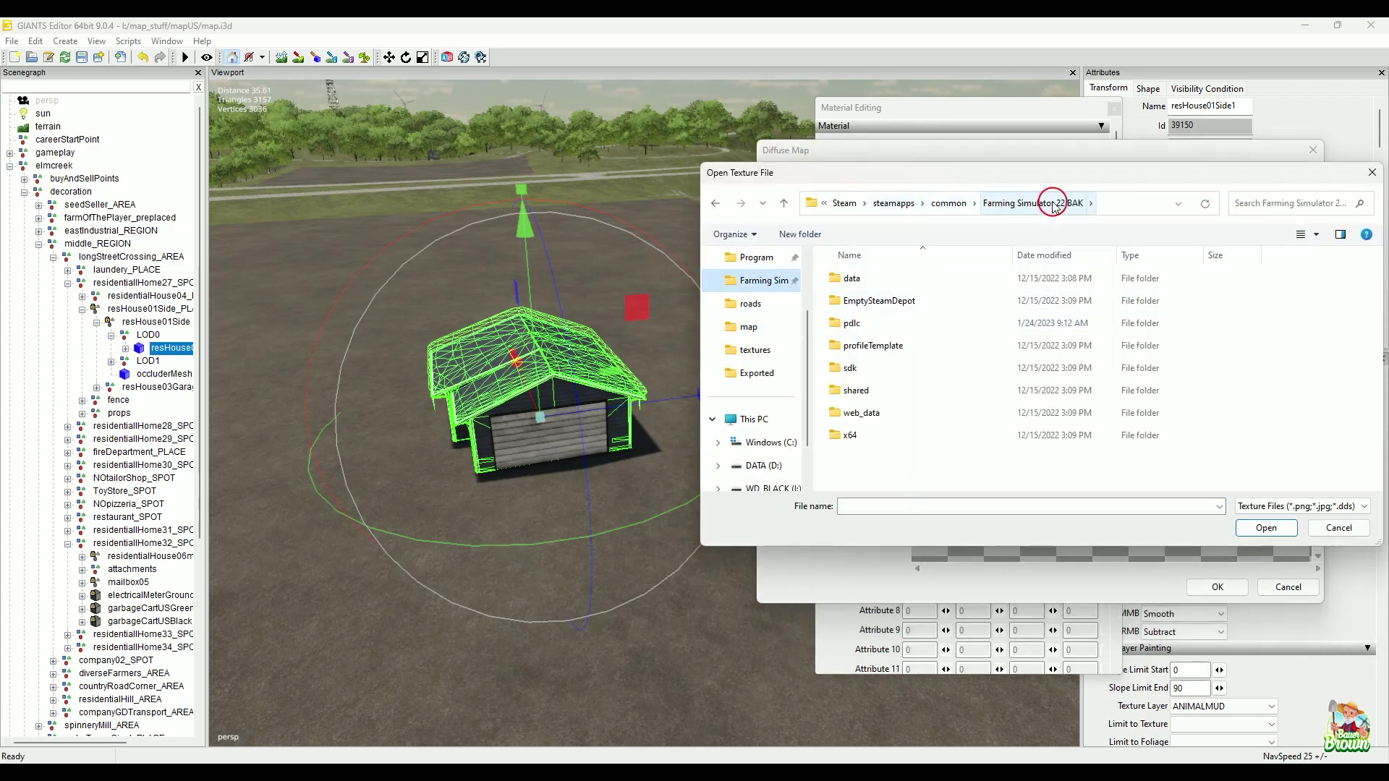
{"action": "left_click", "coordinate": [964, 201]}
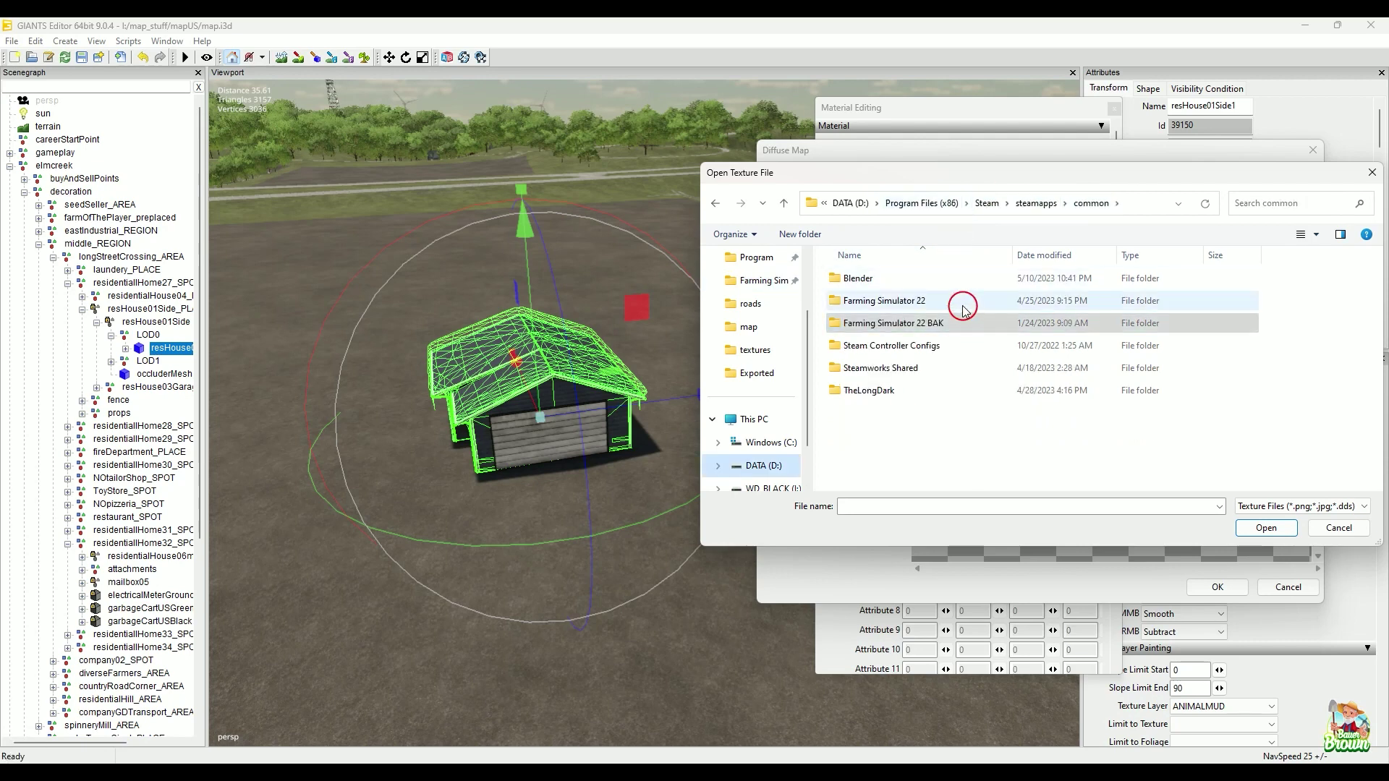
{"action": "left_click", "coordinate": [963, 307]}
{"action": "double_click", "coordinate": [963, 308]}
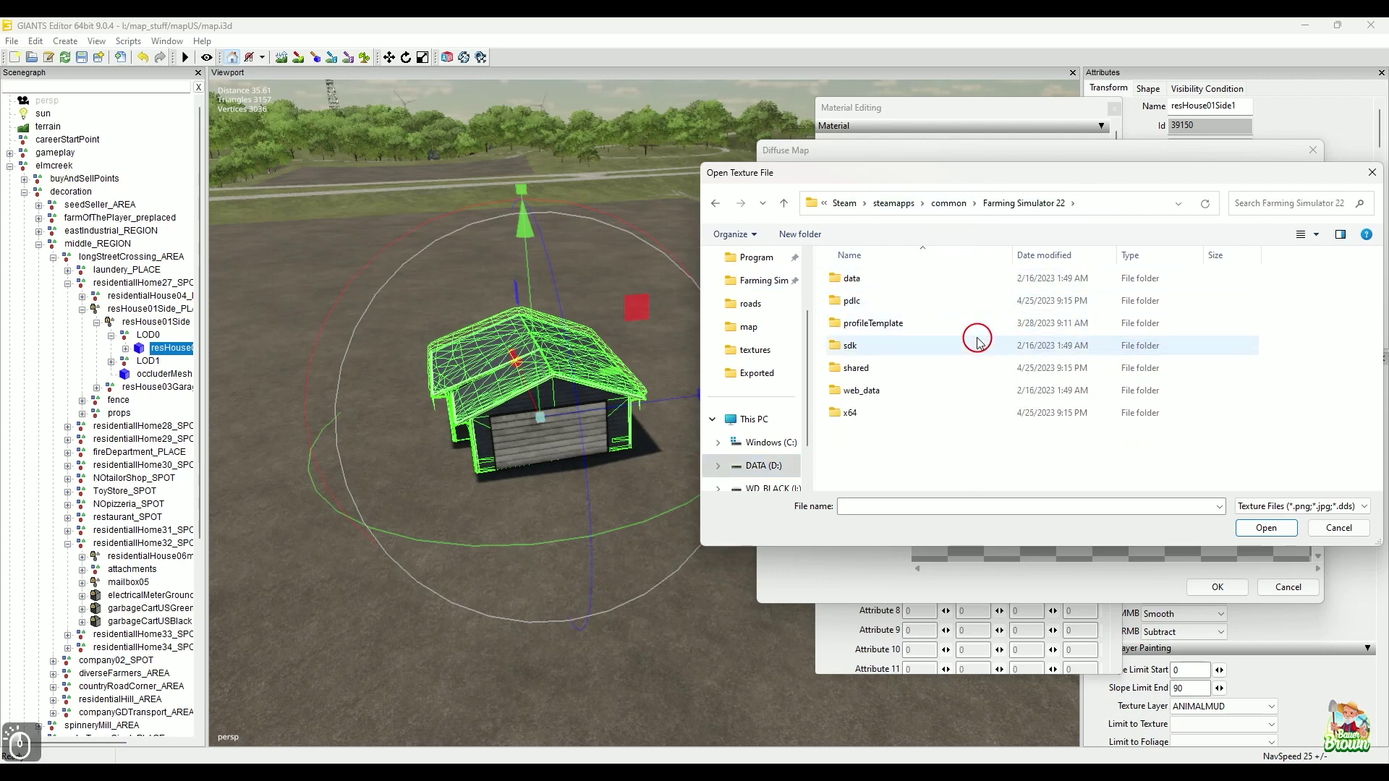
{"action": "double_click", "coordinate": [953, 280]}
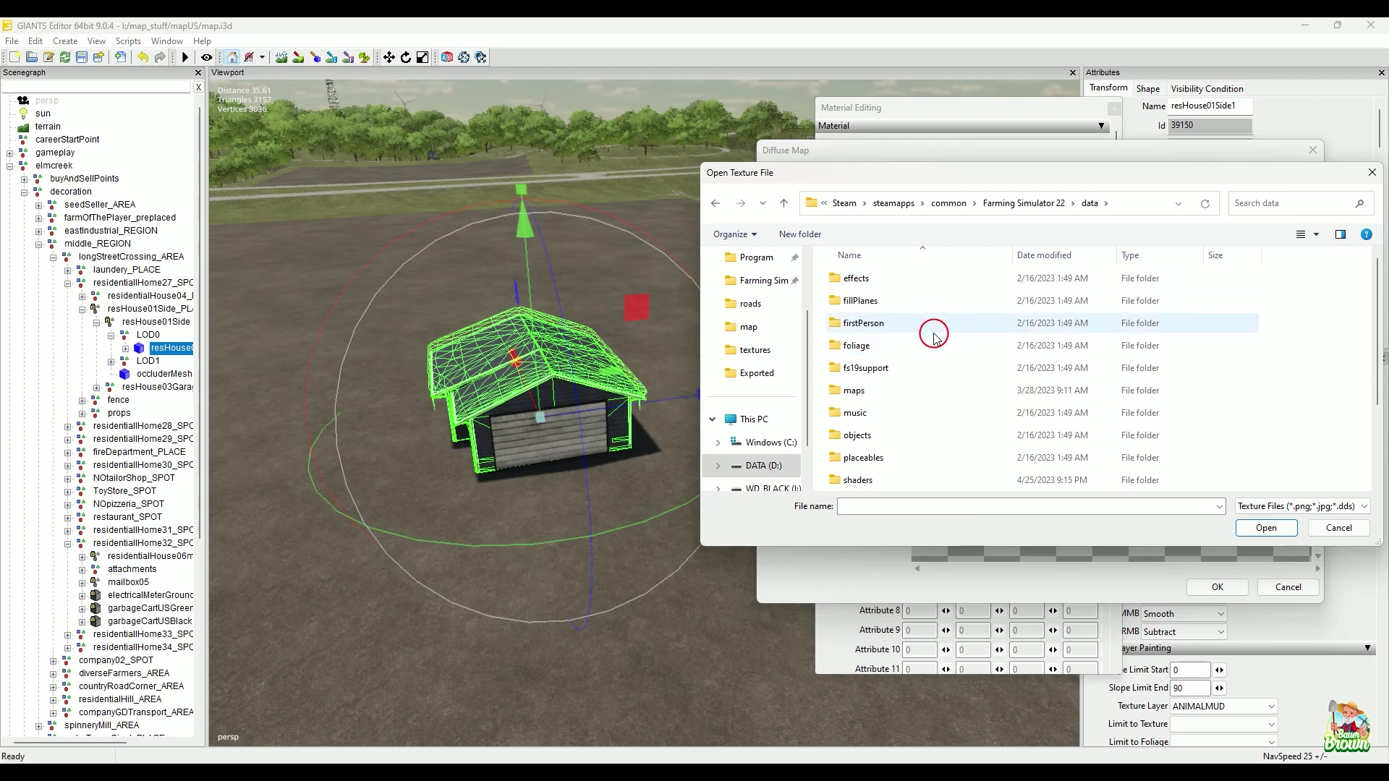
{"action": "double_click", "coordinate": [931, 391]}
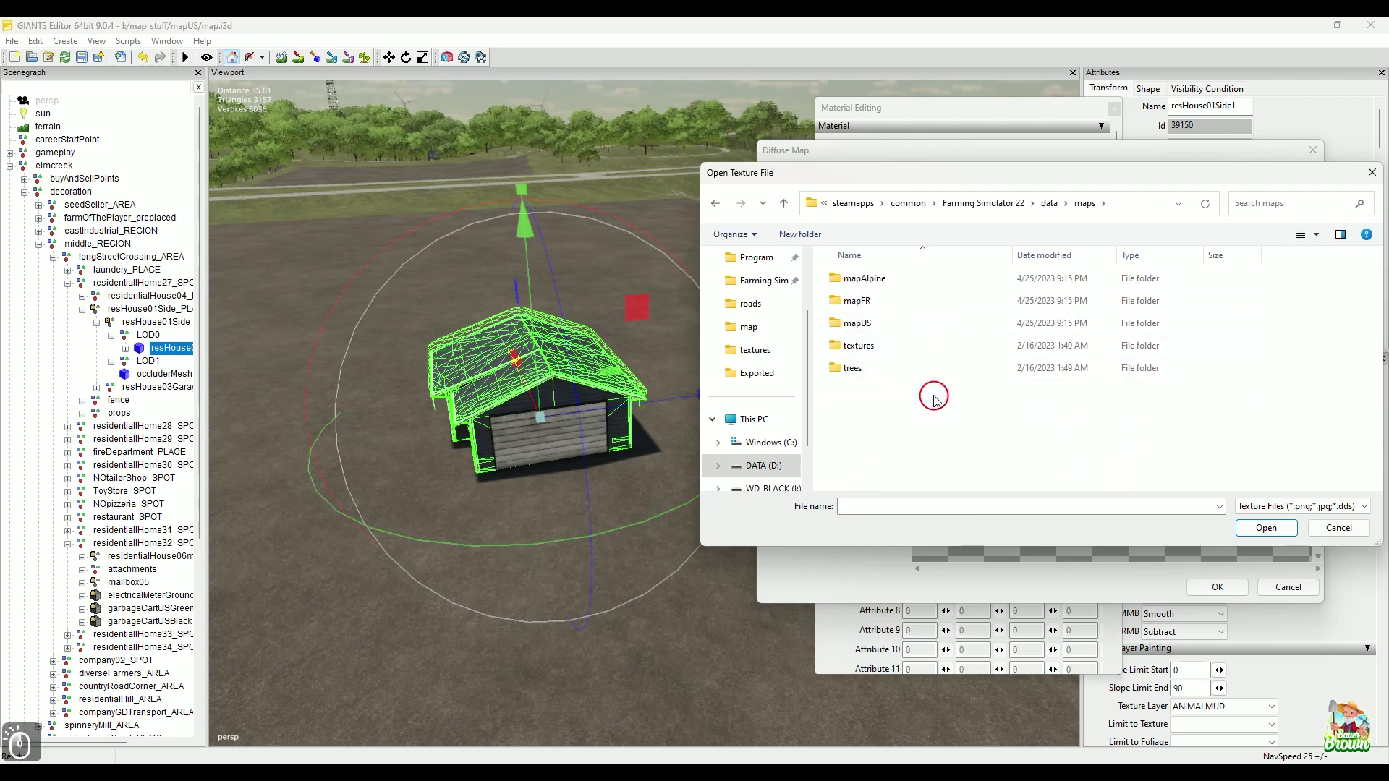
{"action": "double_click", "coordinate": [928, 329]}
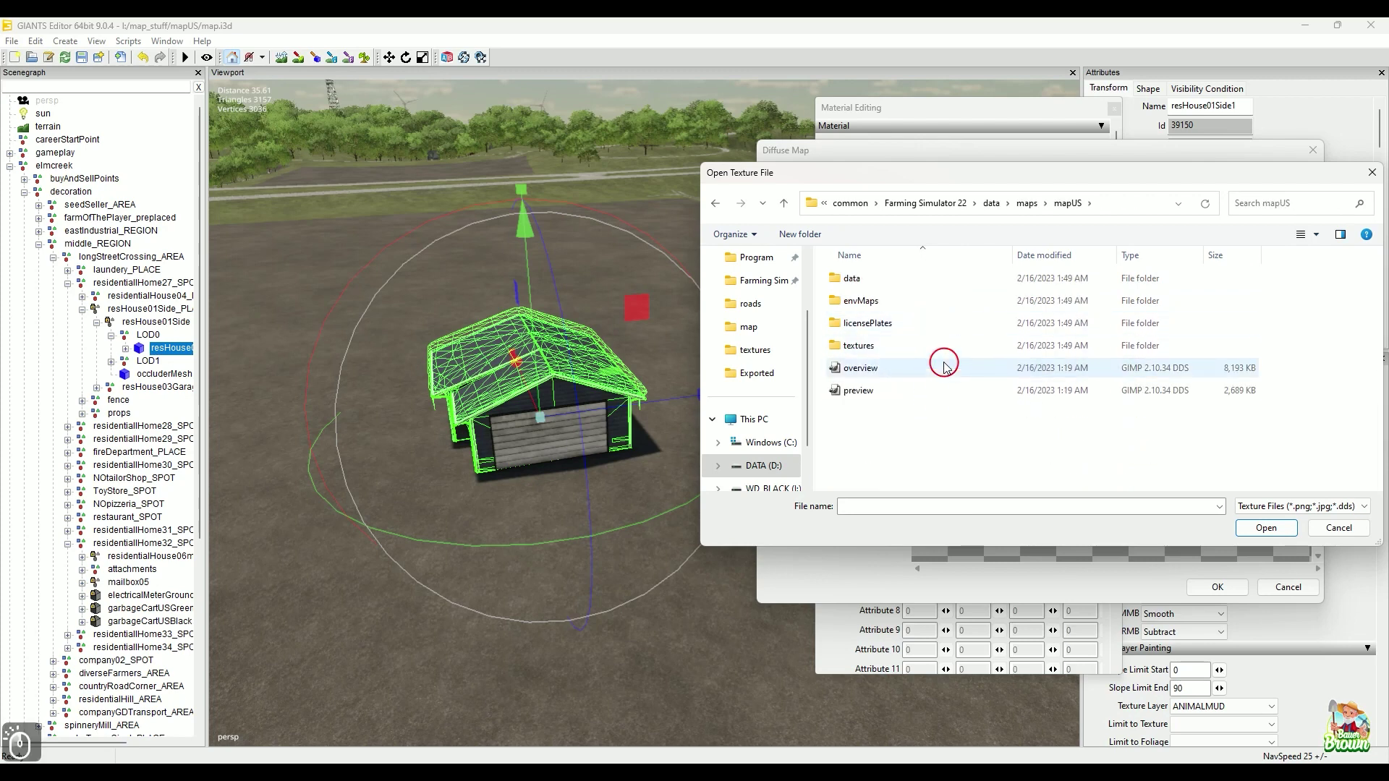
{"action": "double_click", "coordinate": [944, 352]}
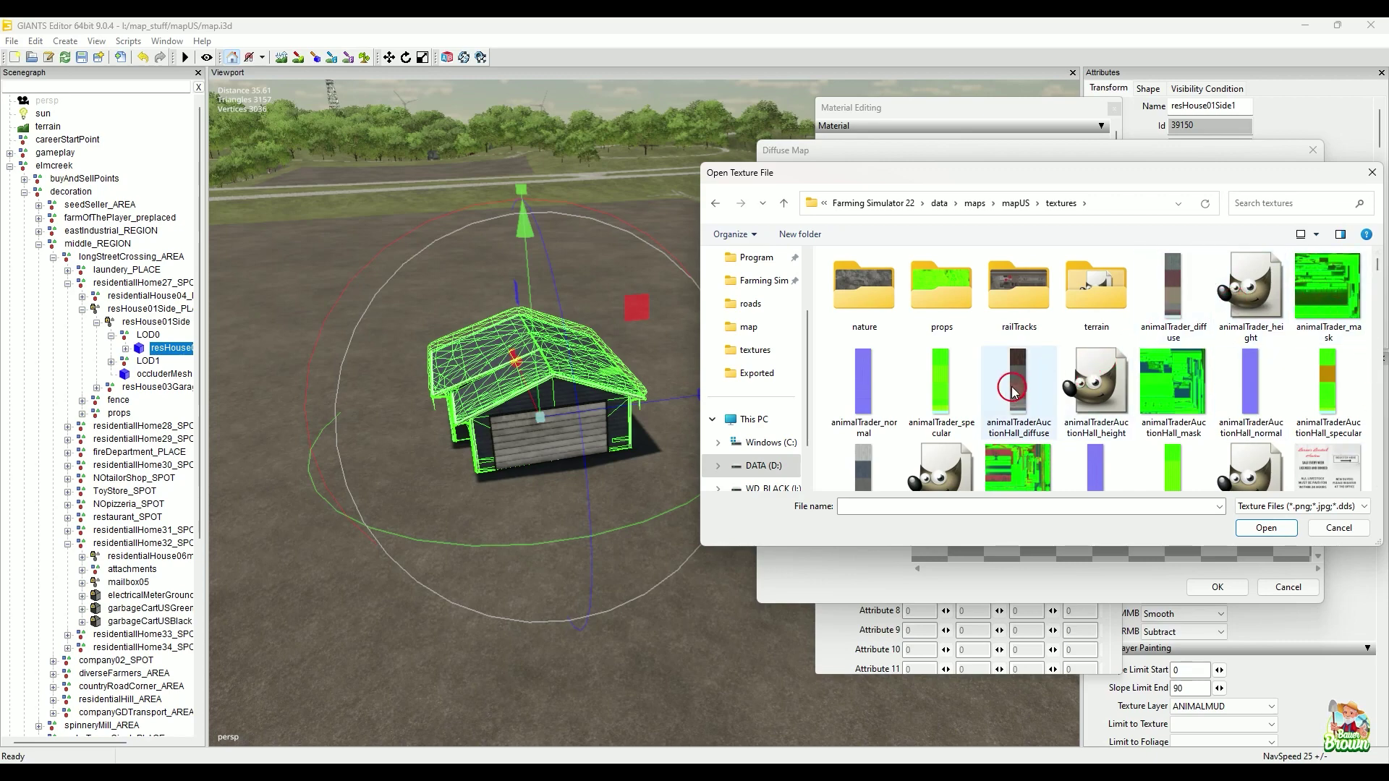
Set the garage material's albedo map to the animalTrader_diffuse texture from the mapUS textures folder
{"action": "scroll", "coordinate": [1013, 386], "scroll_direction": "down", "scroll_amount": 1}
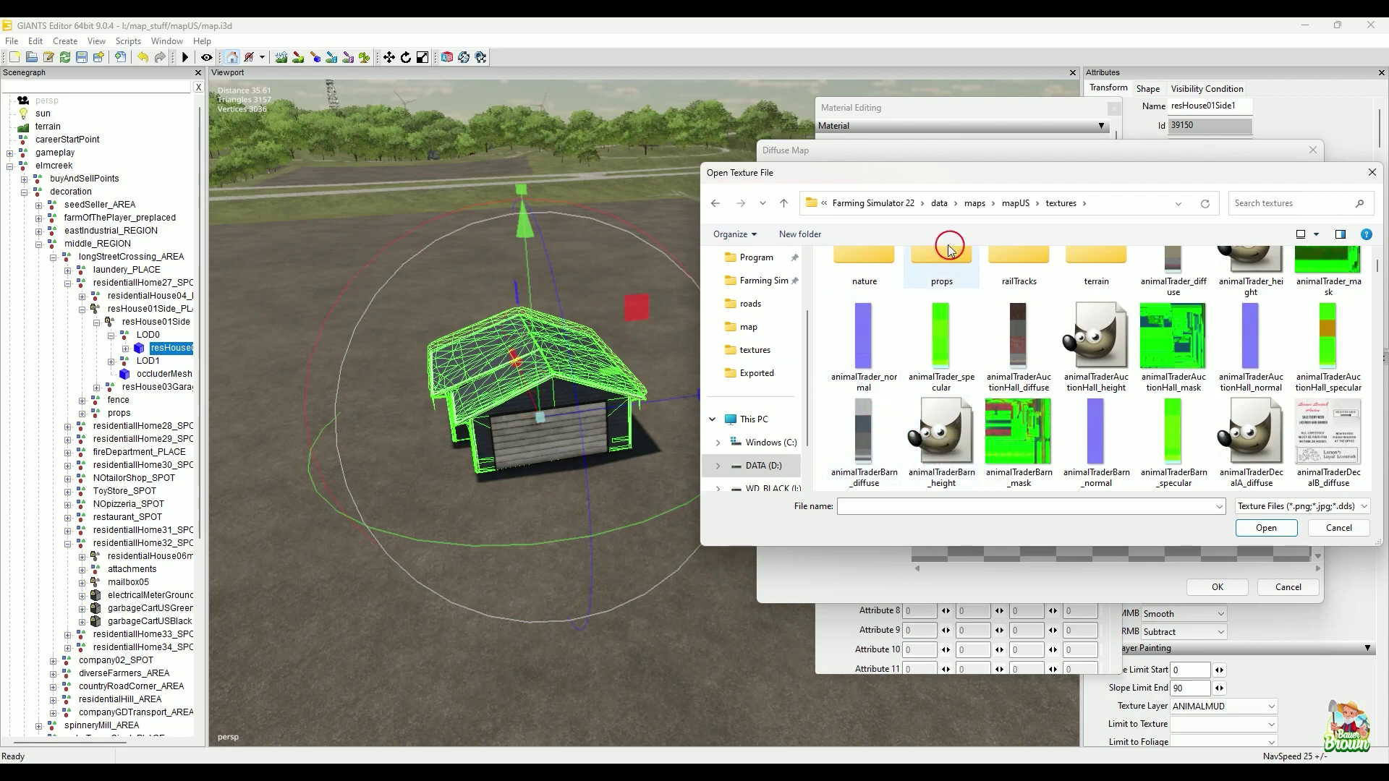
{"action": "scroll", "coordinate": [1099, 361], "scroll_direction": "down", "scroll_amount": 4}
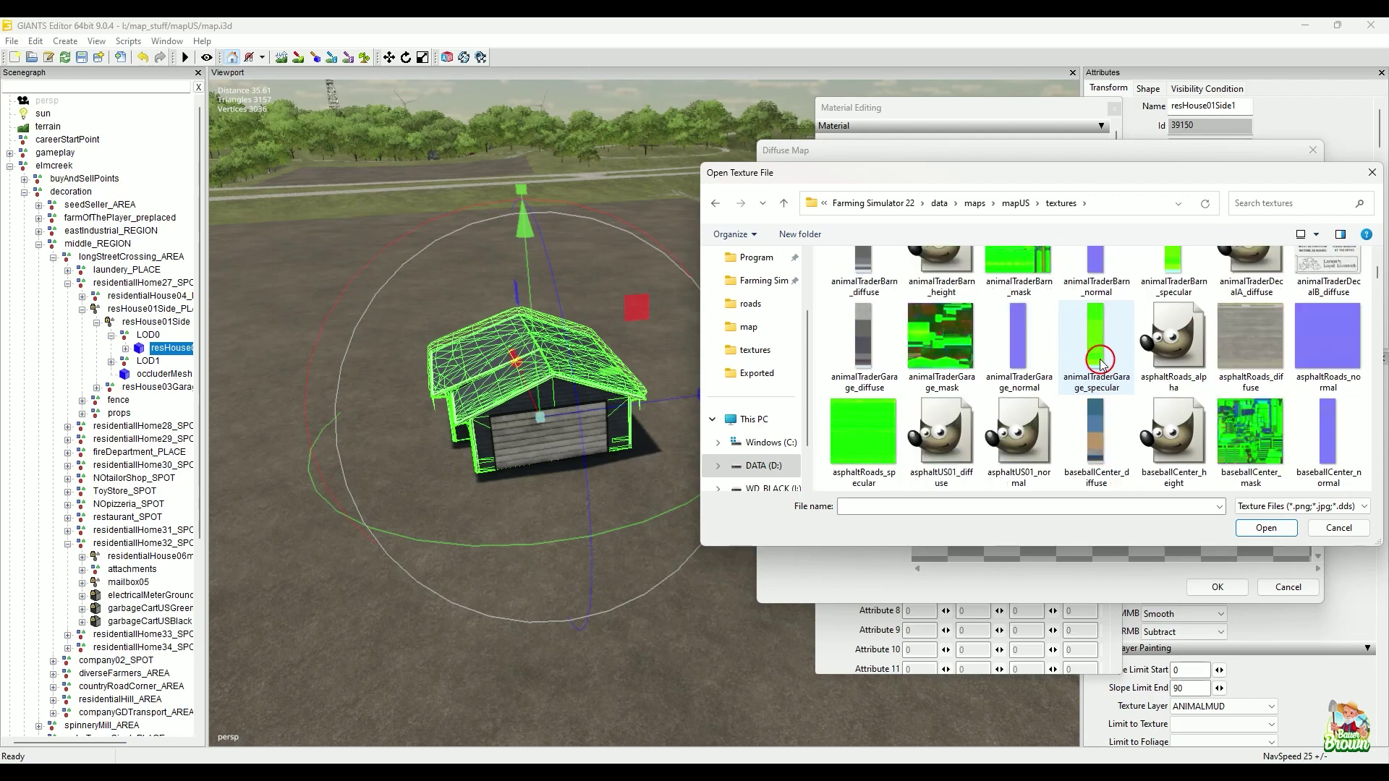
{"action": "scroll", "coordinate": [1099, 362], "scroll_direction": "up", "scroll_amount": 1}
{"action": "scroll", "coordinate": [1099, 372], "scroll_direction": "up", "scroll_amount": 5}
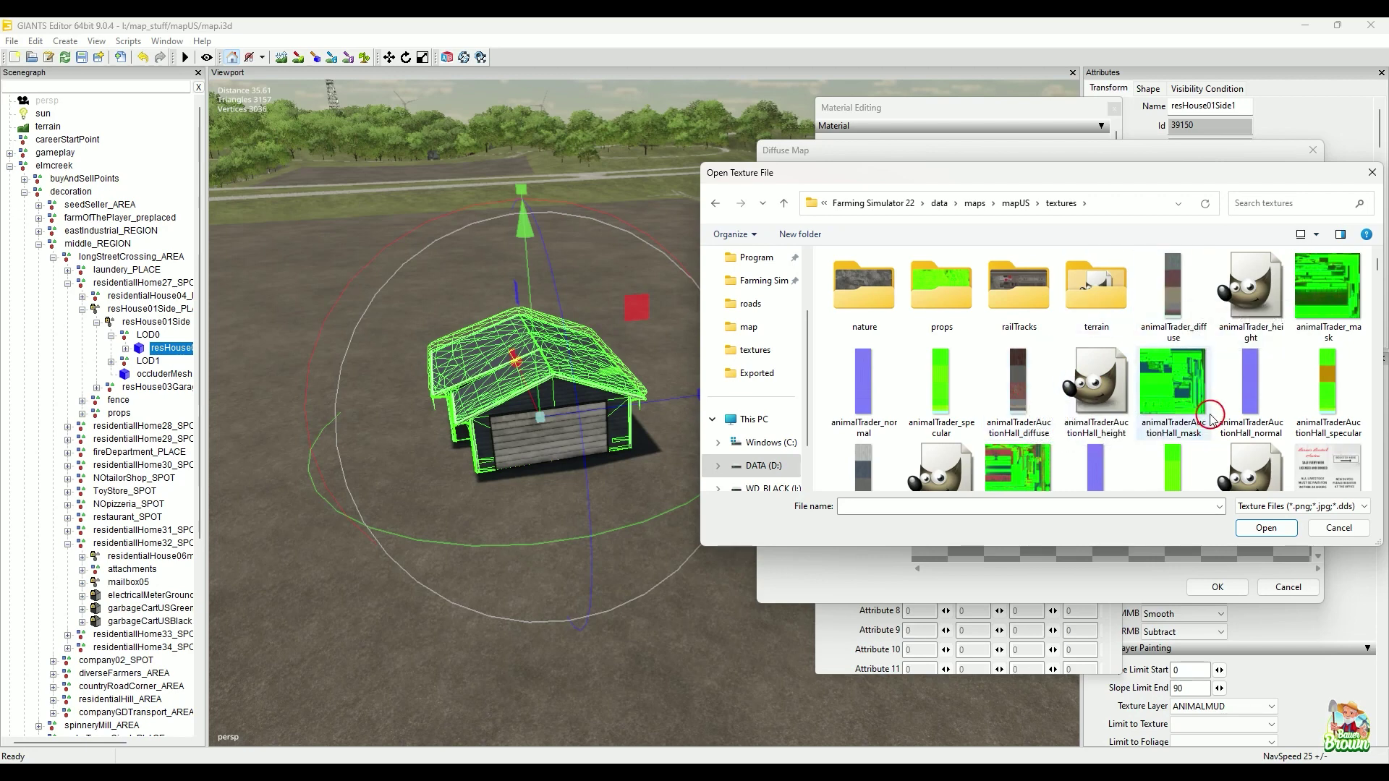
{"action": "left_click", "coordinate": [1180, 297]}
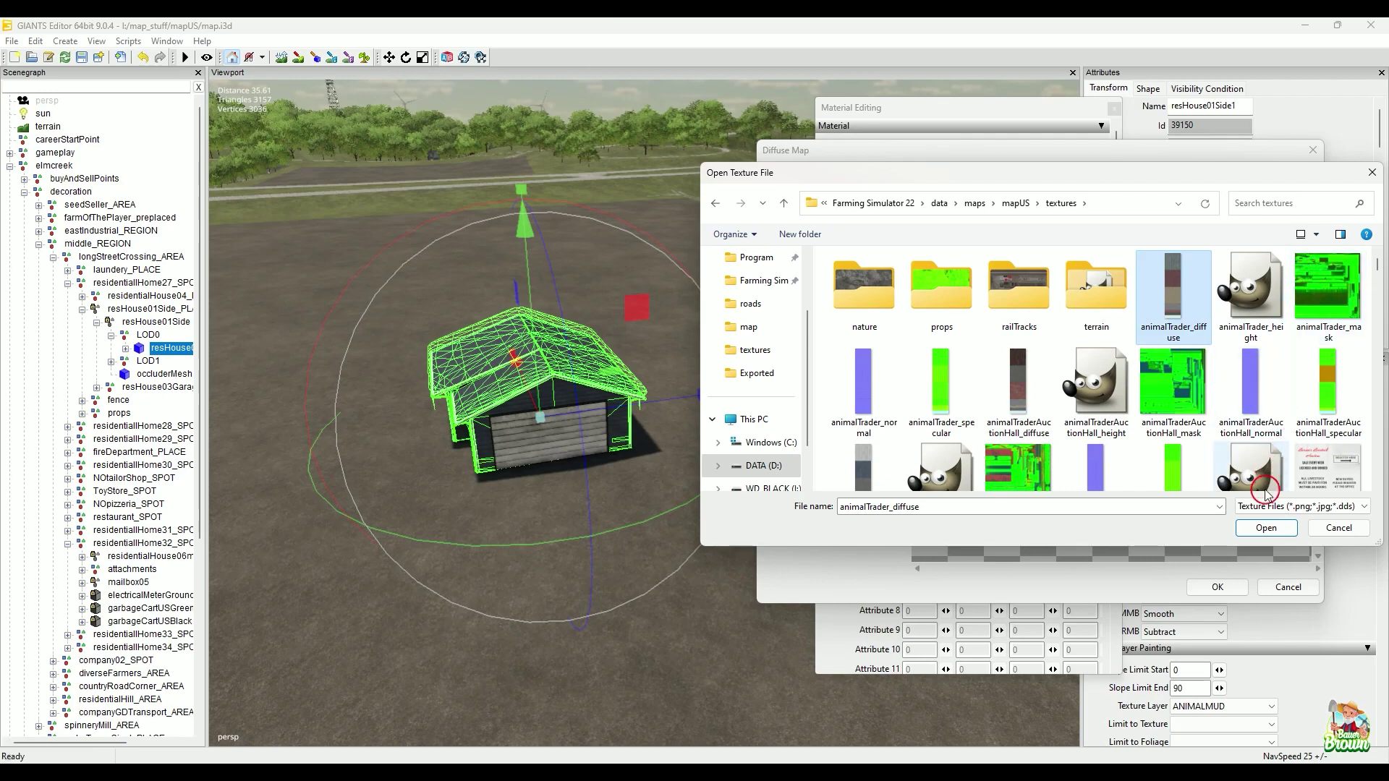
{"action": "left_click", "coordinate": [1259, 532]}
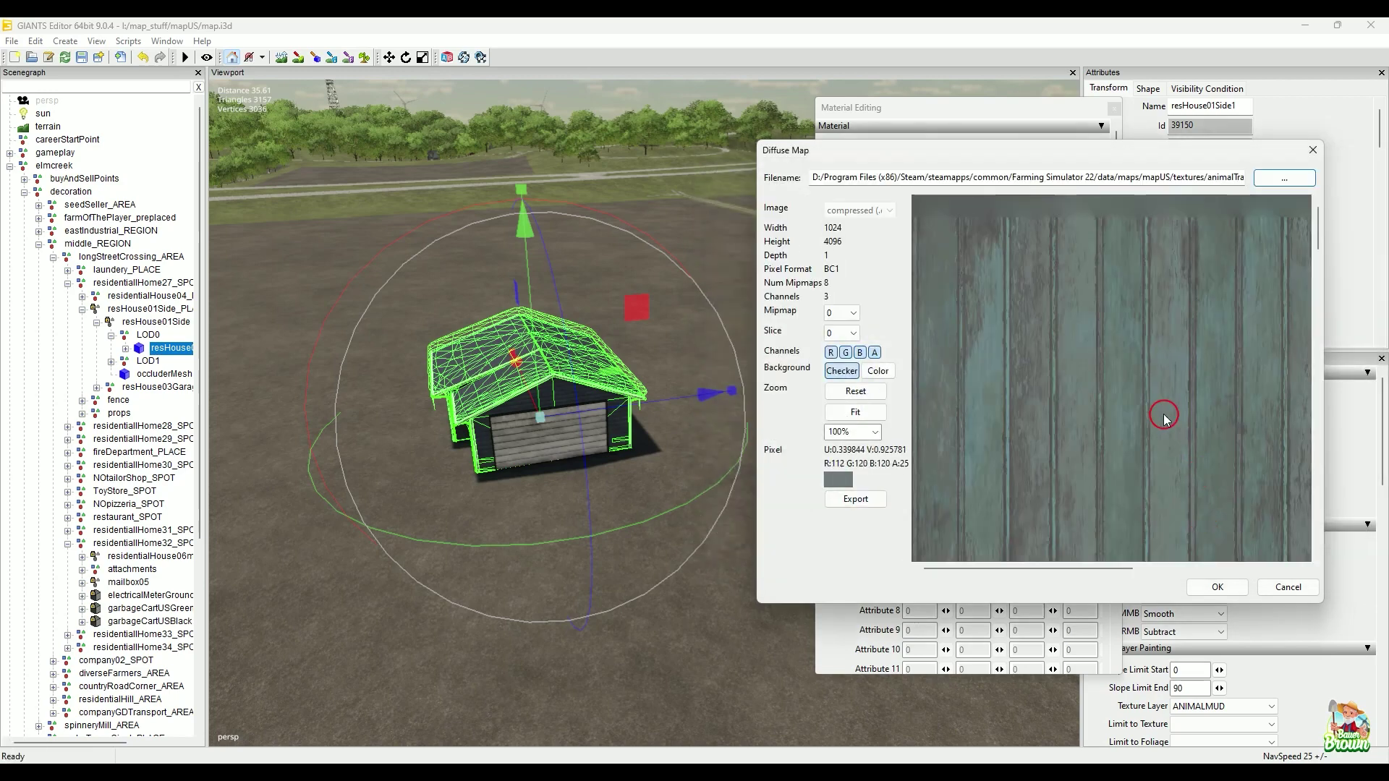
{"action": "left_click", "coordinate": [1202, 588]}
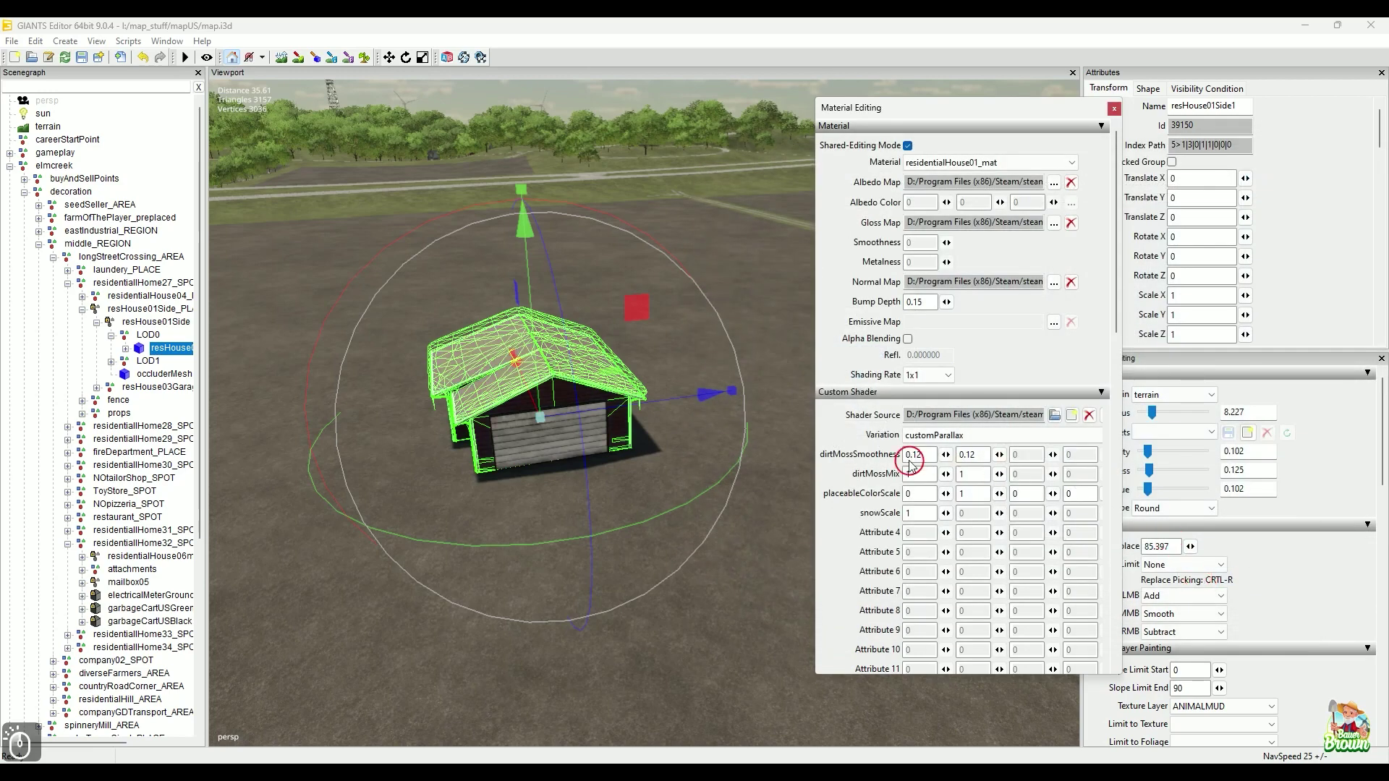
Deselect the garage and examine its front, sides and roof for how the new albedo texture maps onto them
{"action": "left_click", "coordinate": [684, 390]}
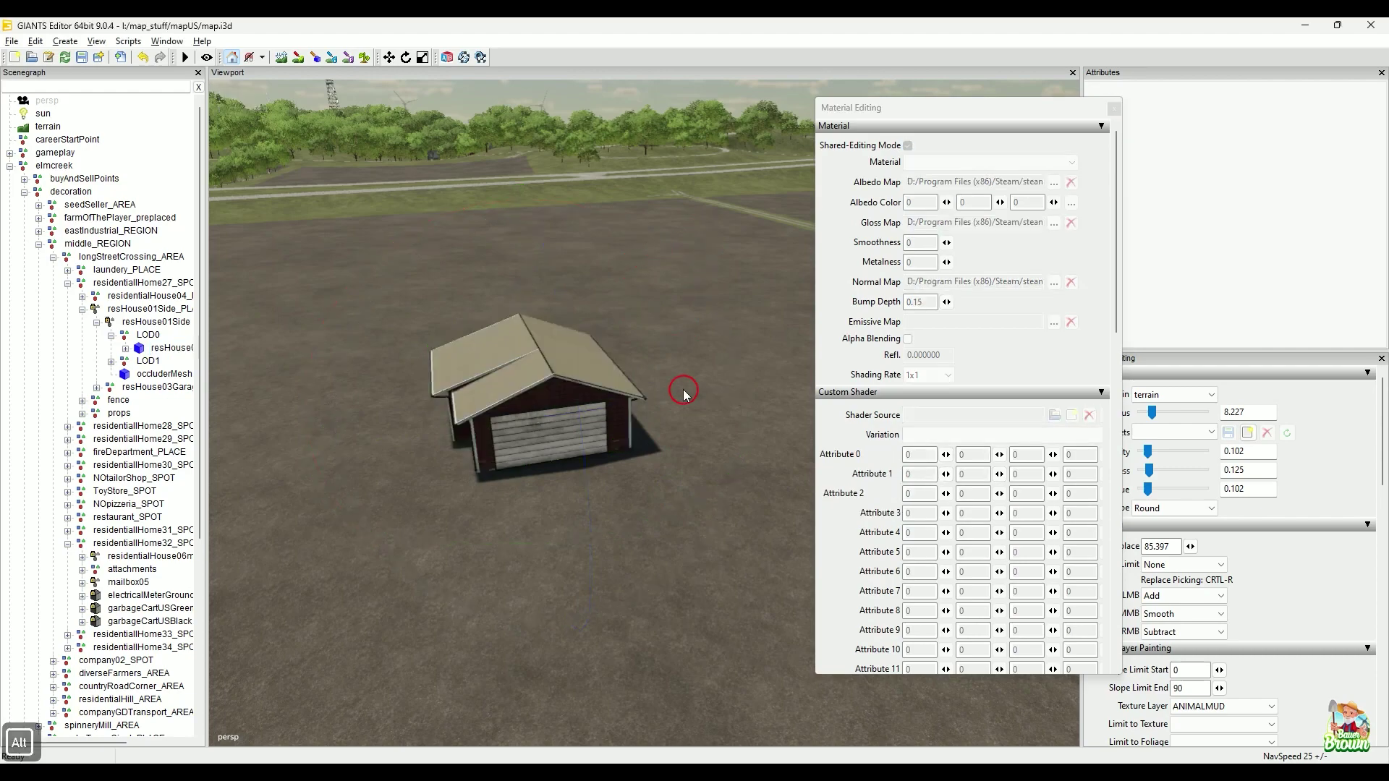
{"action": "left_click_drag", "start_coordinate": [684, 391], "coordinate": [620, 332], "text": "alt"}
{"action": "scroll", "coordinate": [704, 353], "scroll_direction": "up", "scroll_amount": 3, "text": "alt"}
{"action": "right_click_drag", "start_coordinate": [620, 332], "coordinate": [673, 354], "text": "alt"}
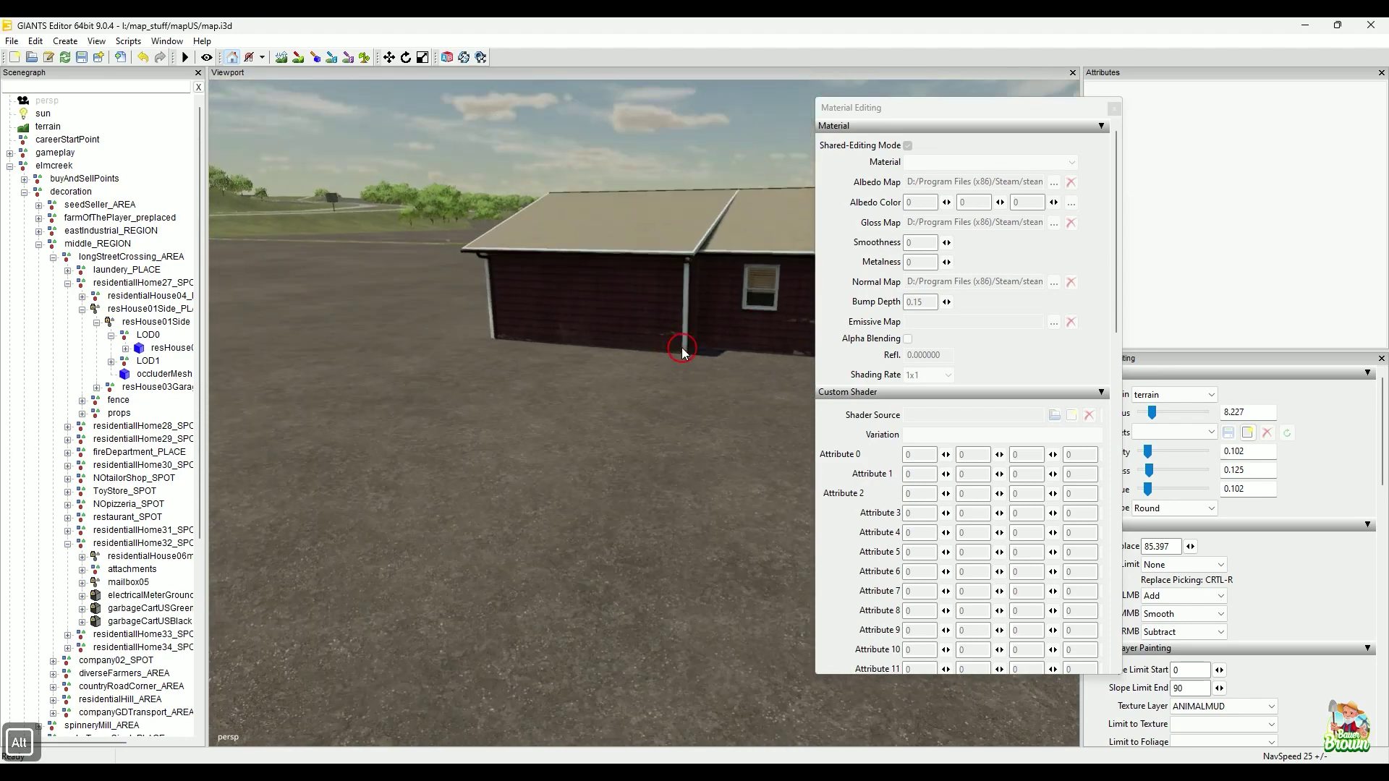
{"action": "key", "text": "ctrl+l"}
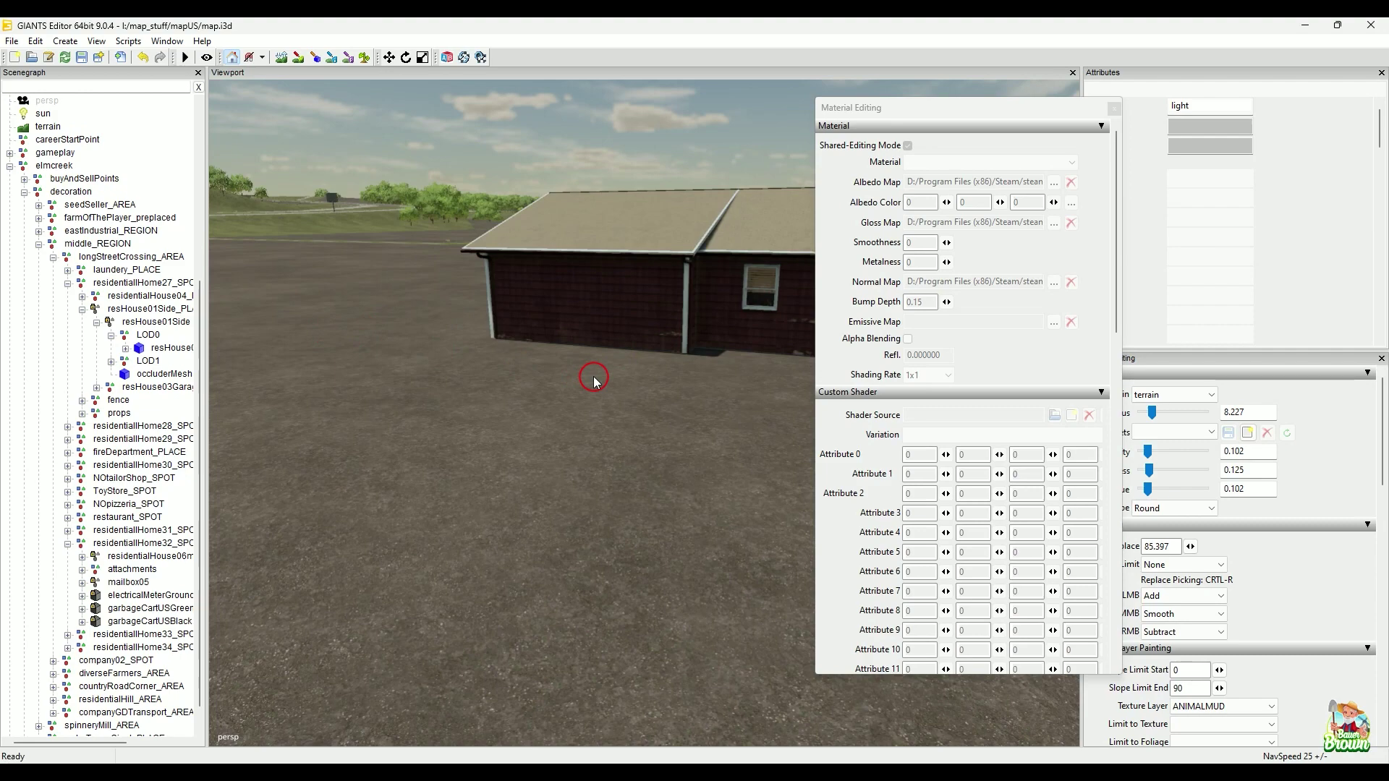
{"action": "scroll", "coordinate": [614, 404], "scroll_direction": "down", "scroll_amount": 3, "text": "alt"}
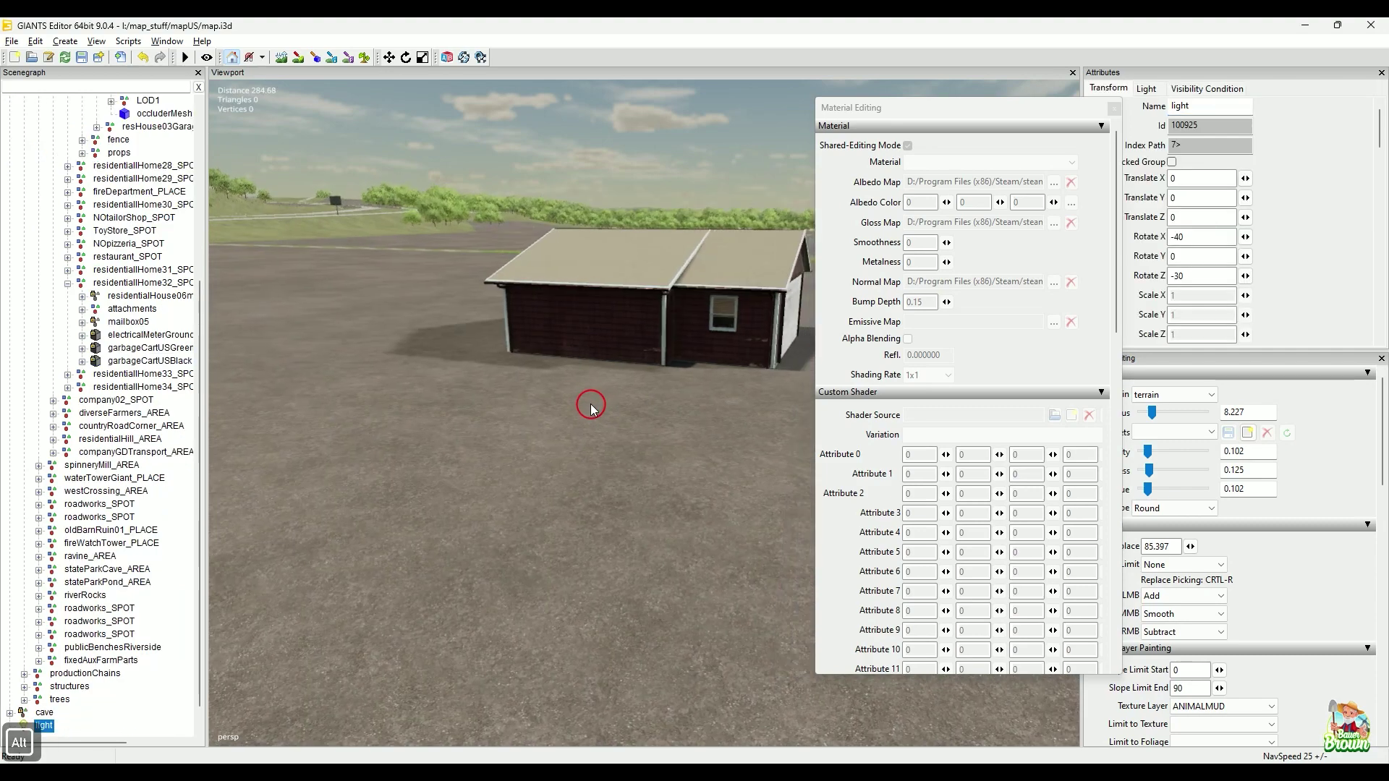
{"action": "left_click_drag", "start_coordinate": [590, 405], "coordinate": [383, 421], "text": "alt"}
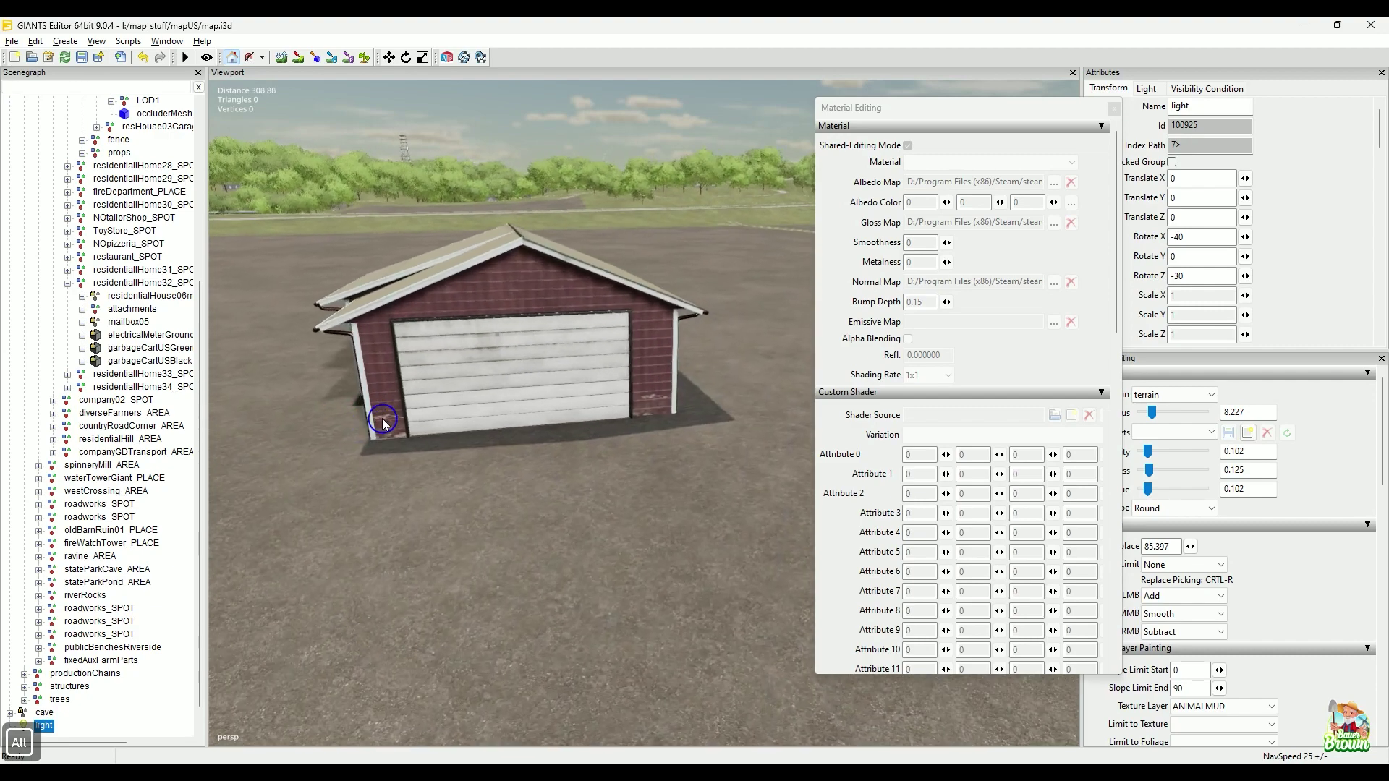
{"action": "right_click_drag", "start_coordinate": [383, 423], "coordinate": [526, 243], "text": "alt"}
{"action": "left_click_drag", "start_coordinate": [708, 362], "coordinate": [559, 456], "text": "alt"}
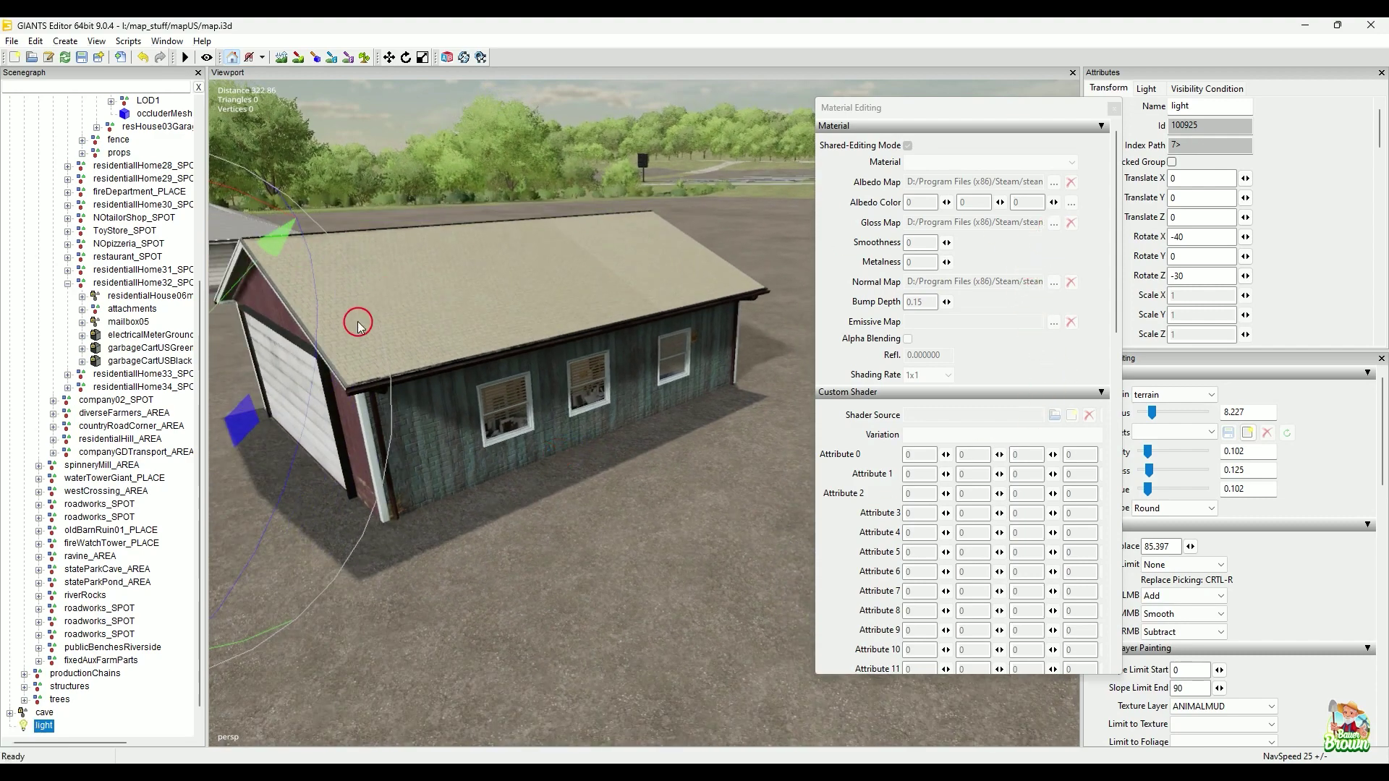
Select the garage's resHouse01Side1 mesh under LOD0 and set its material's gloss map to animalTrader_specular
{"action": "left_click", "coordinate": [449, 299]}
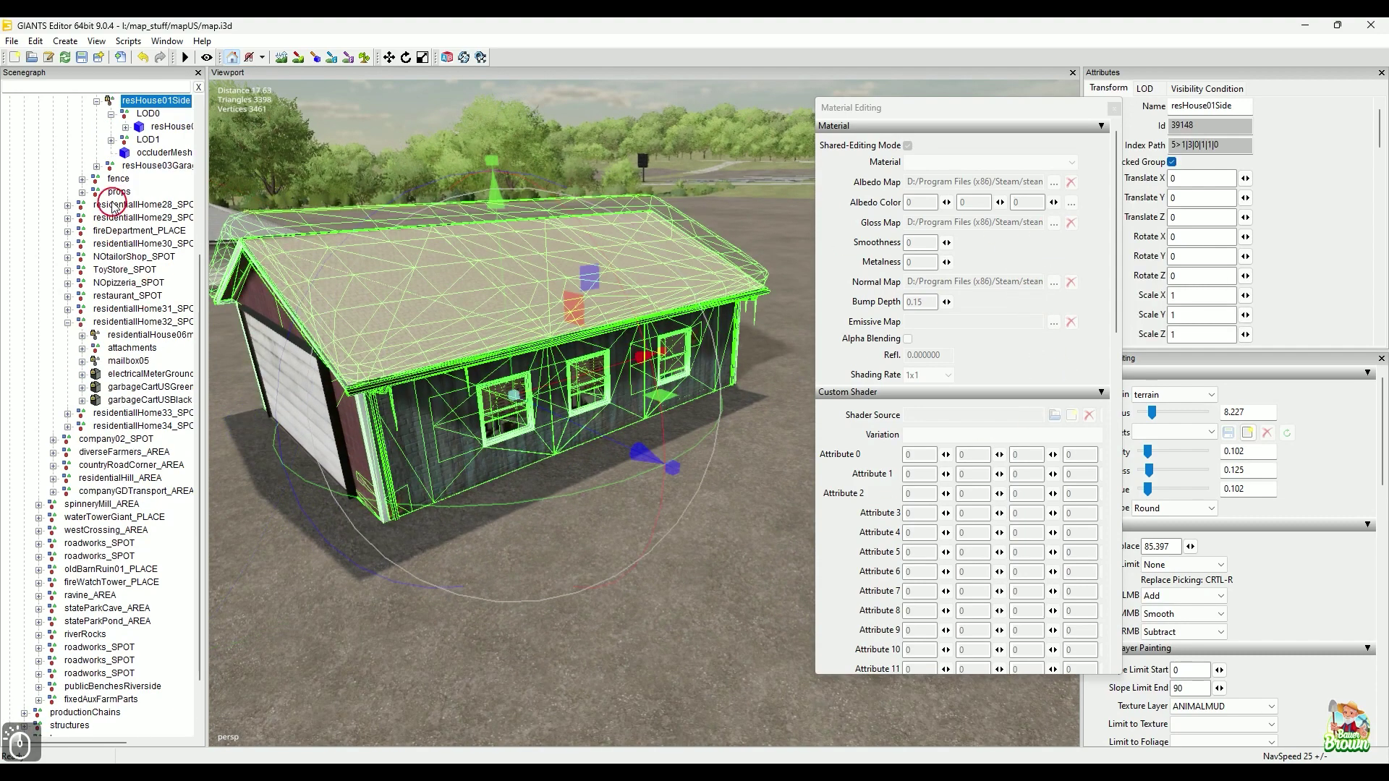
{"action": "scroll", "coordinate": [137, 208], "scroll_direction": "up", "scroll_amount": 1}
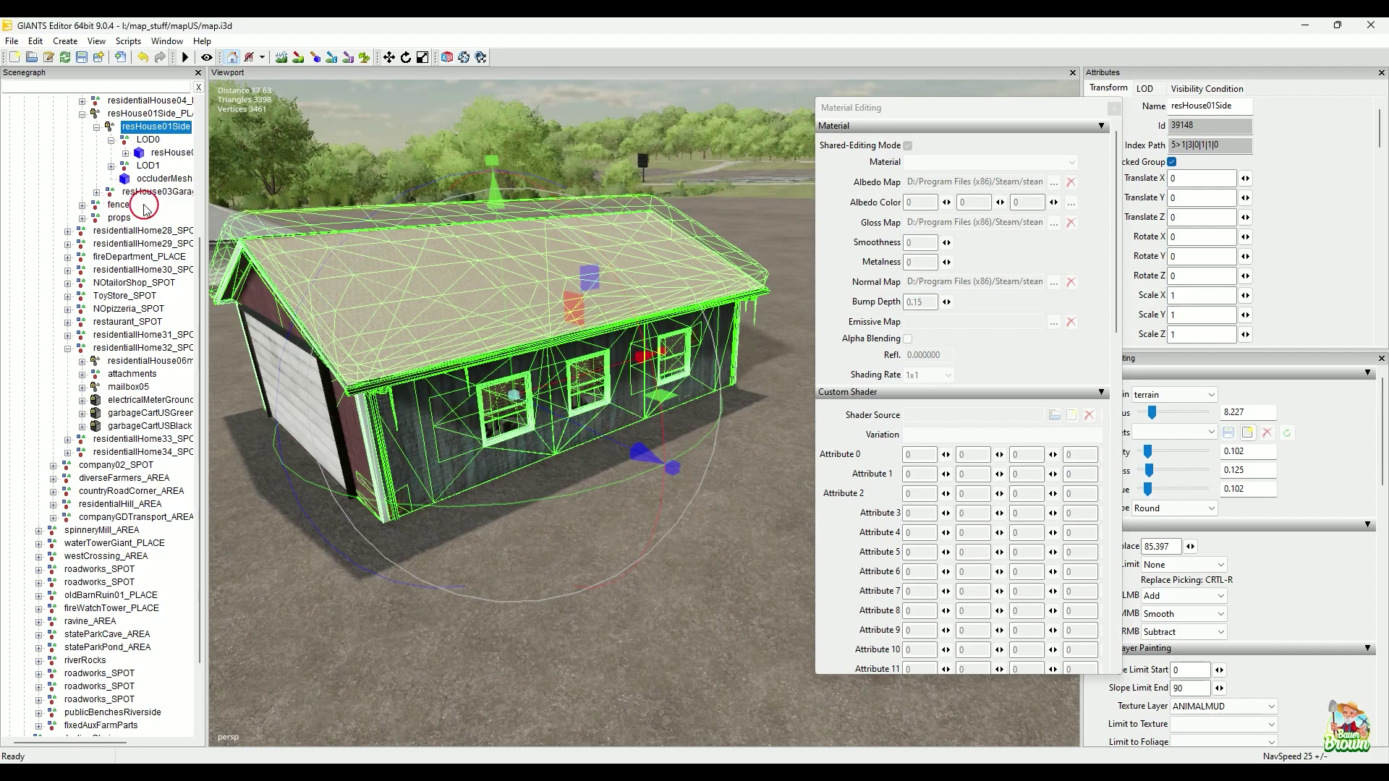
{"action": "left_click", "coordinate": [173, 152]}
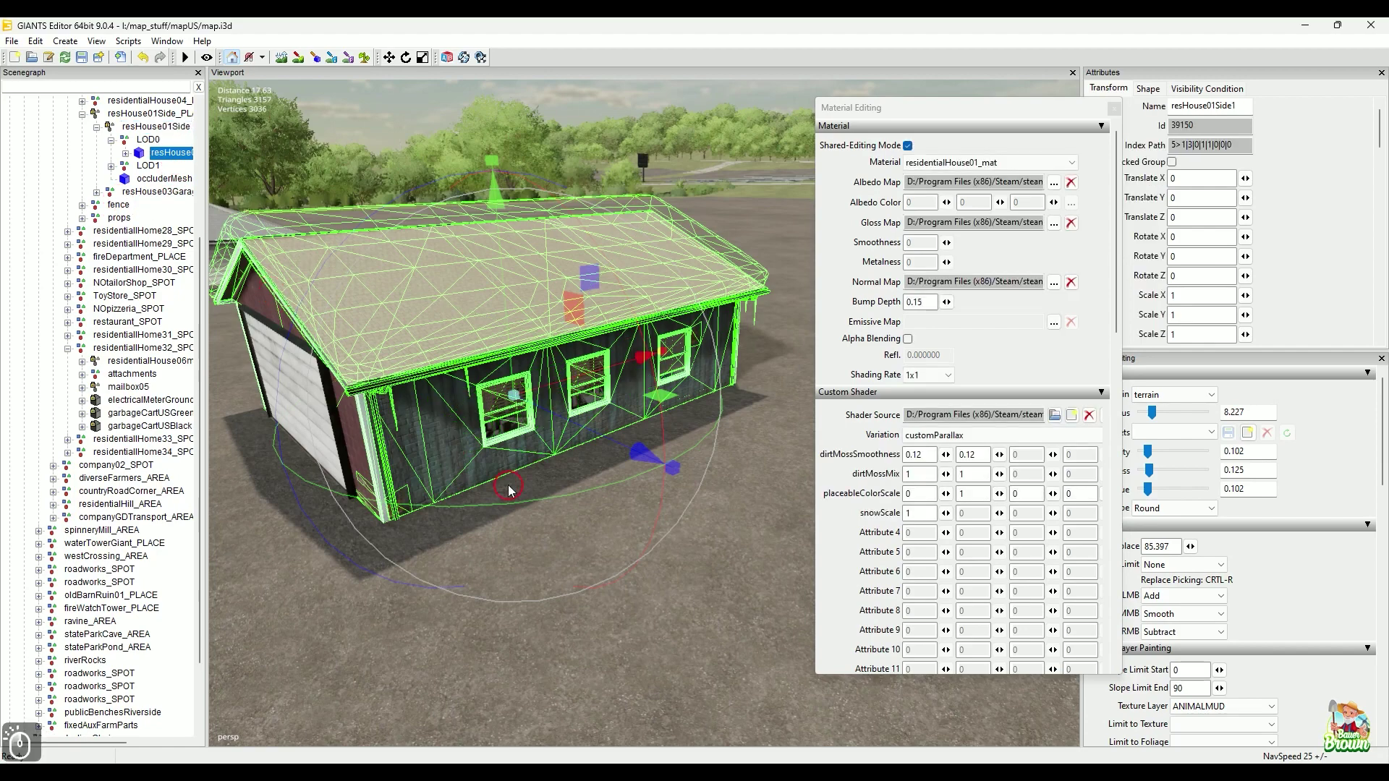
{"action": "left_click", "coordinate": [1053, 223]}
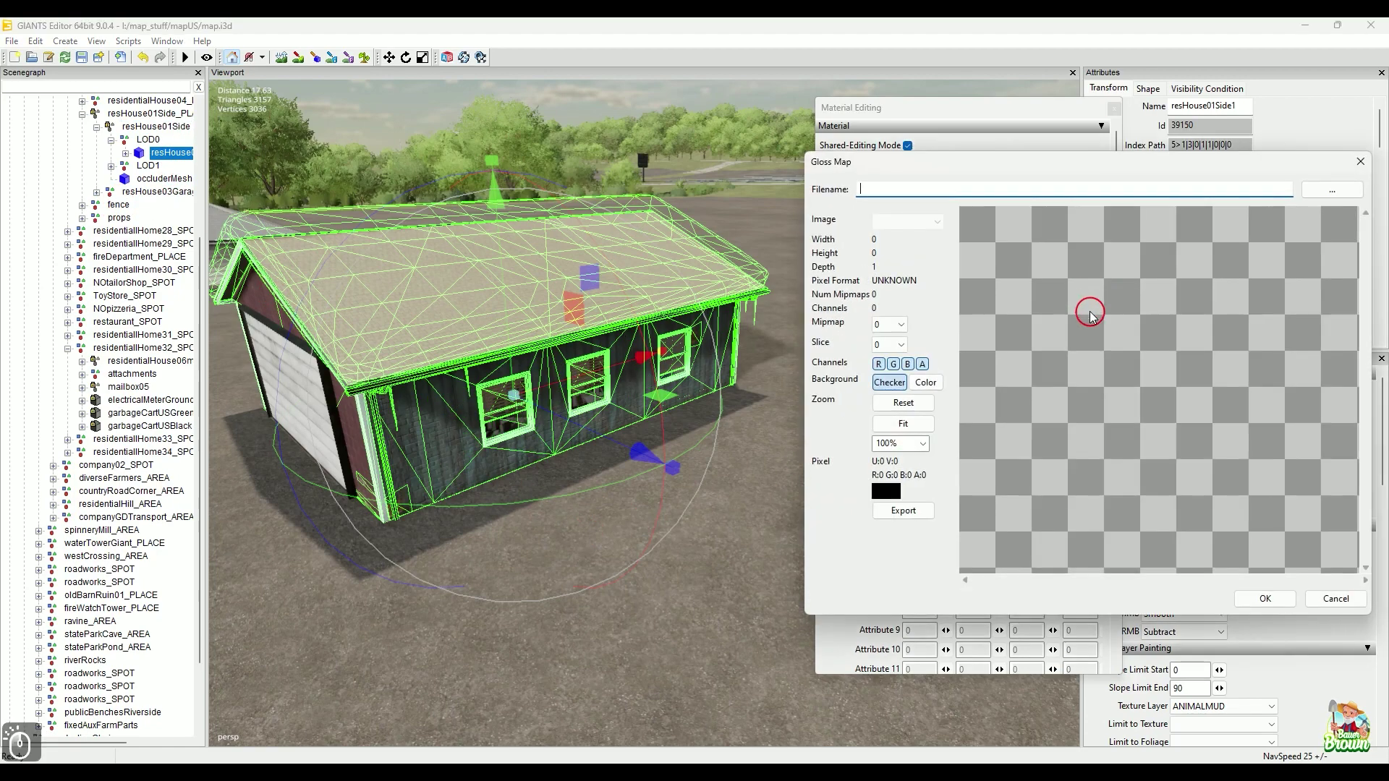
{"action": "left_click", "coordinate": [1325, 195]}
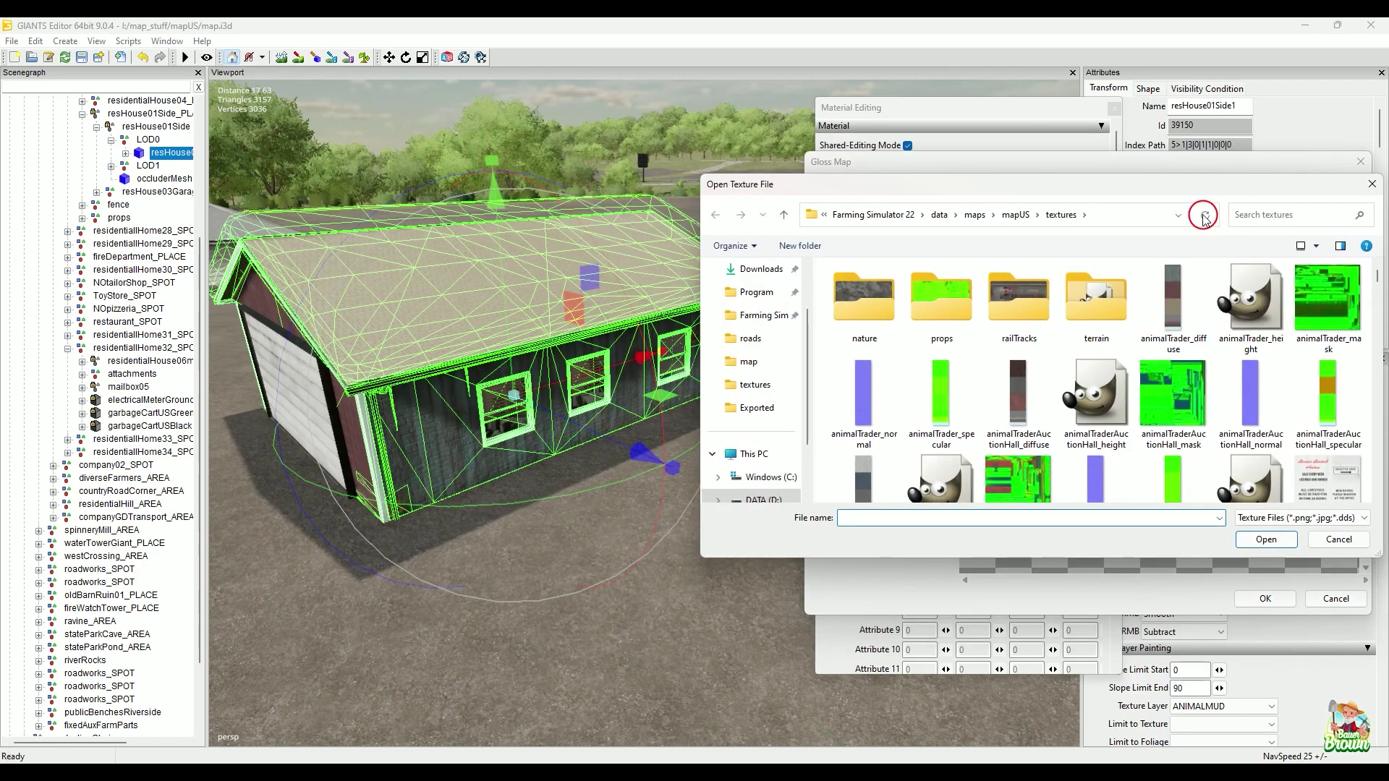
{"action": "left_click", "coordinate": [941, 393]}
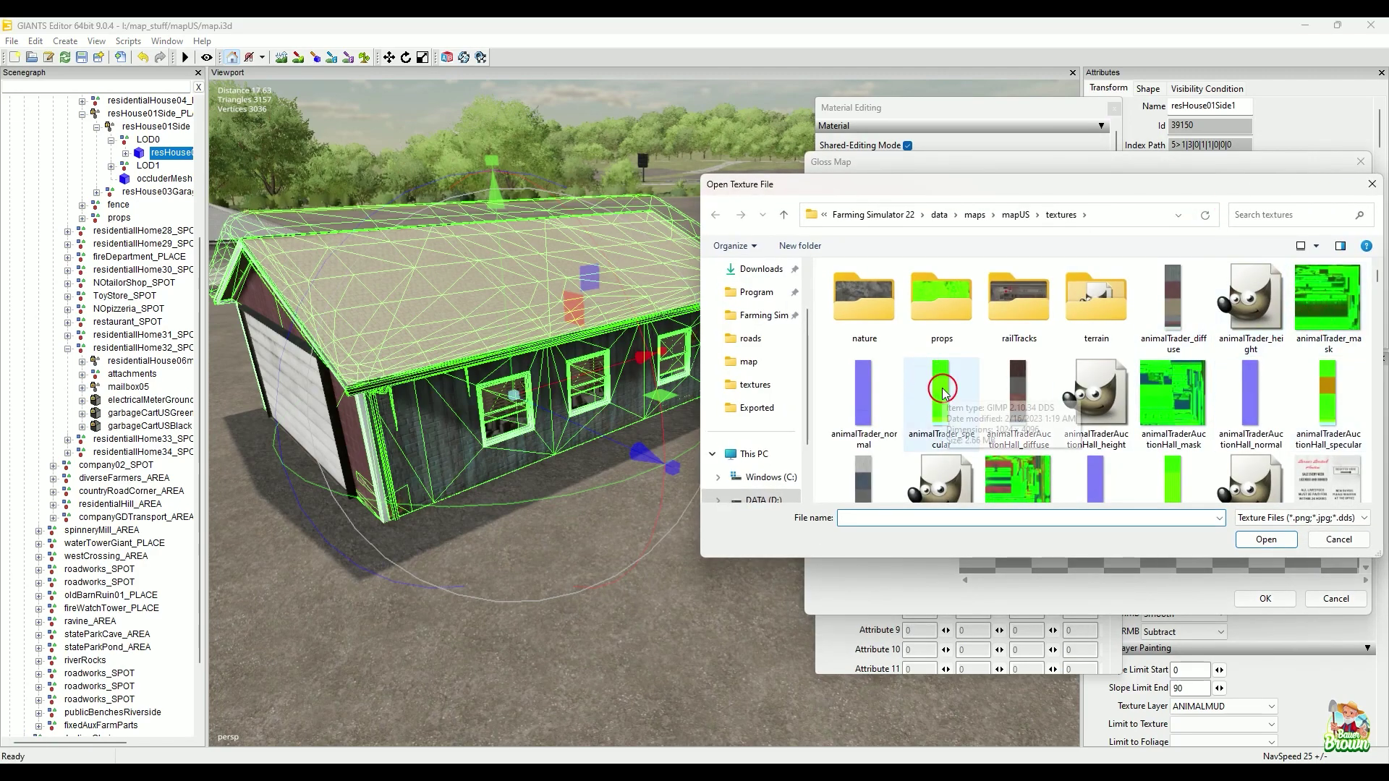
{"action": "left_click", "coordinate": [1288, 543]}
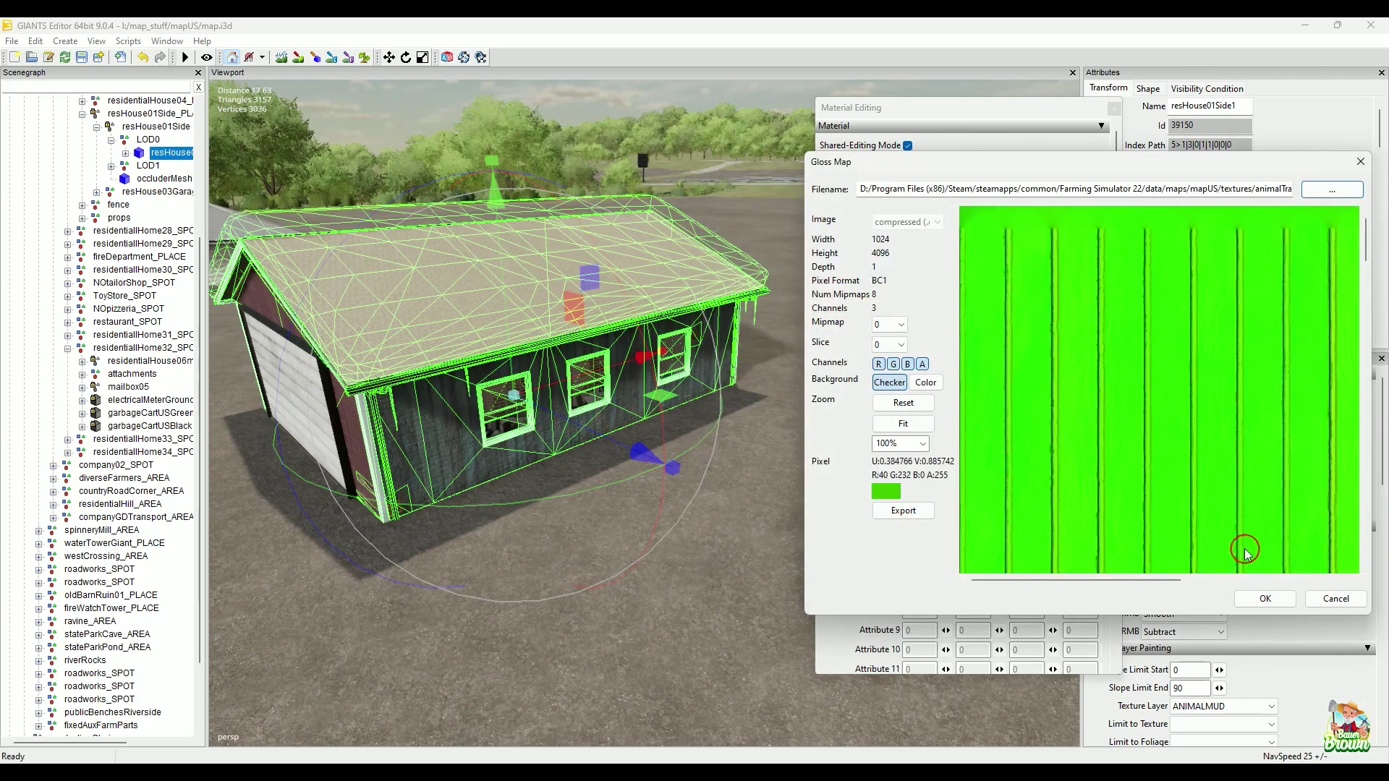
{"action": "left_click", "coordinate": [1262, 599]}
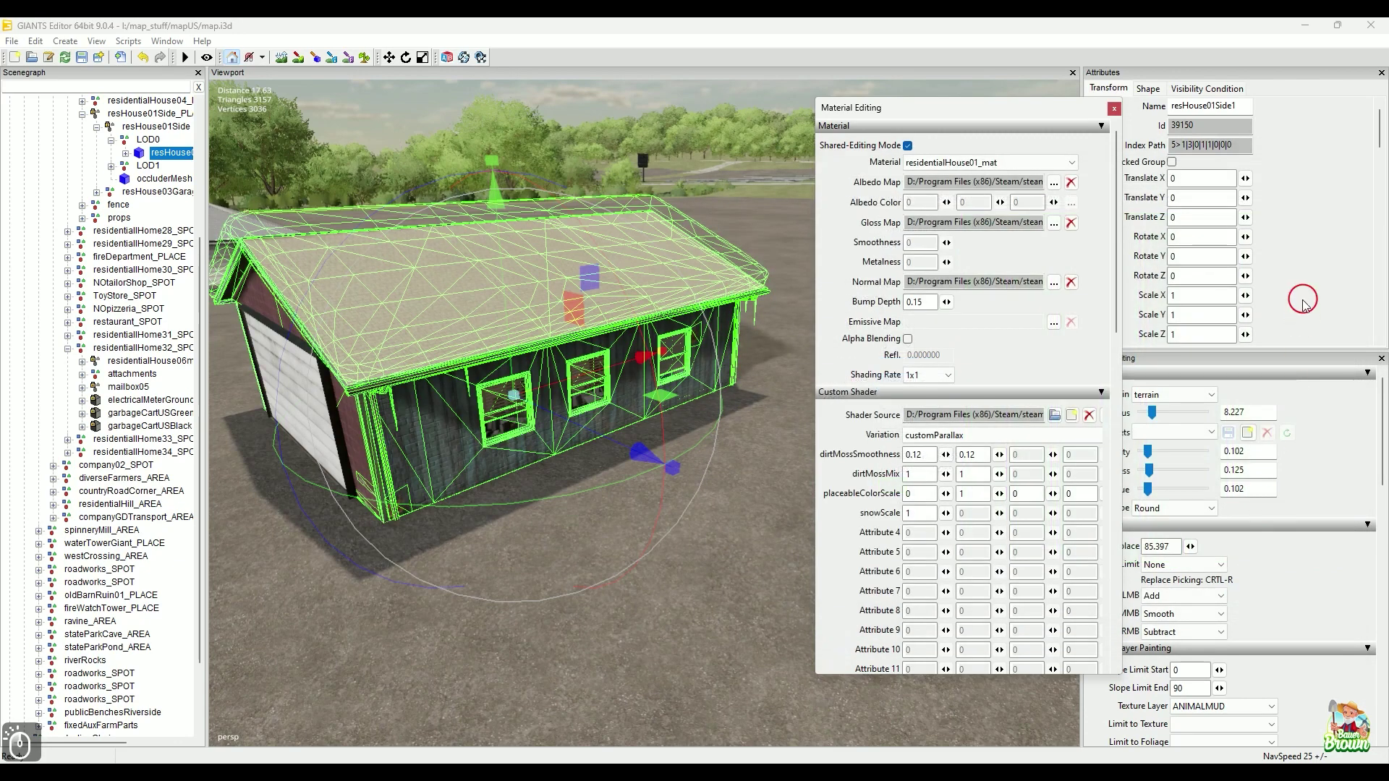
Set the garage material's normal map to the matching animalTrader_normal texture
{"action": "left_click", "coordinate": [1054, 283]}
{"action": "left_click", "coordinate": [1339, 190]}
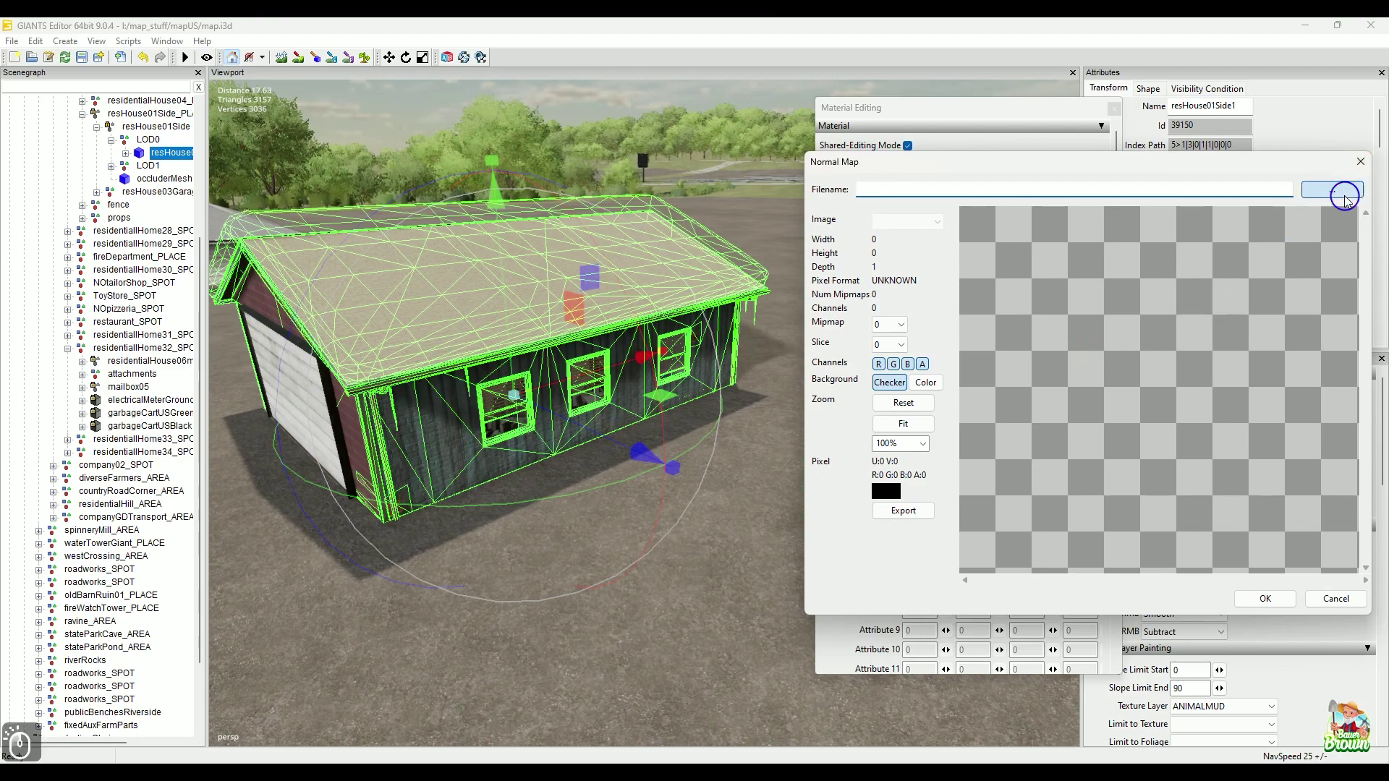
{"action": "left_click", "coordinate": [855, 391]}
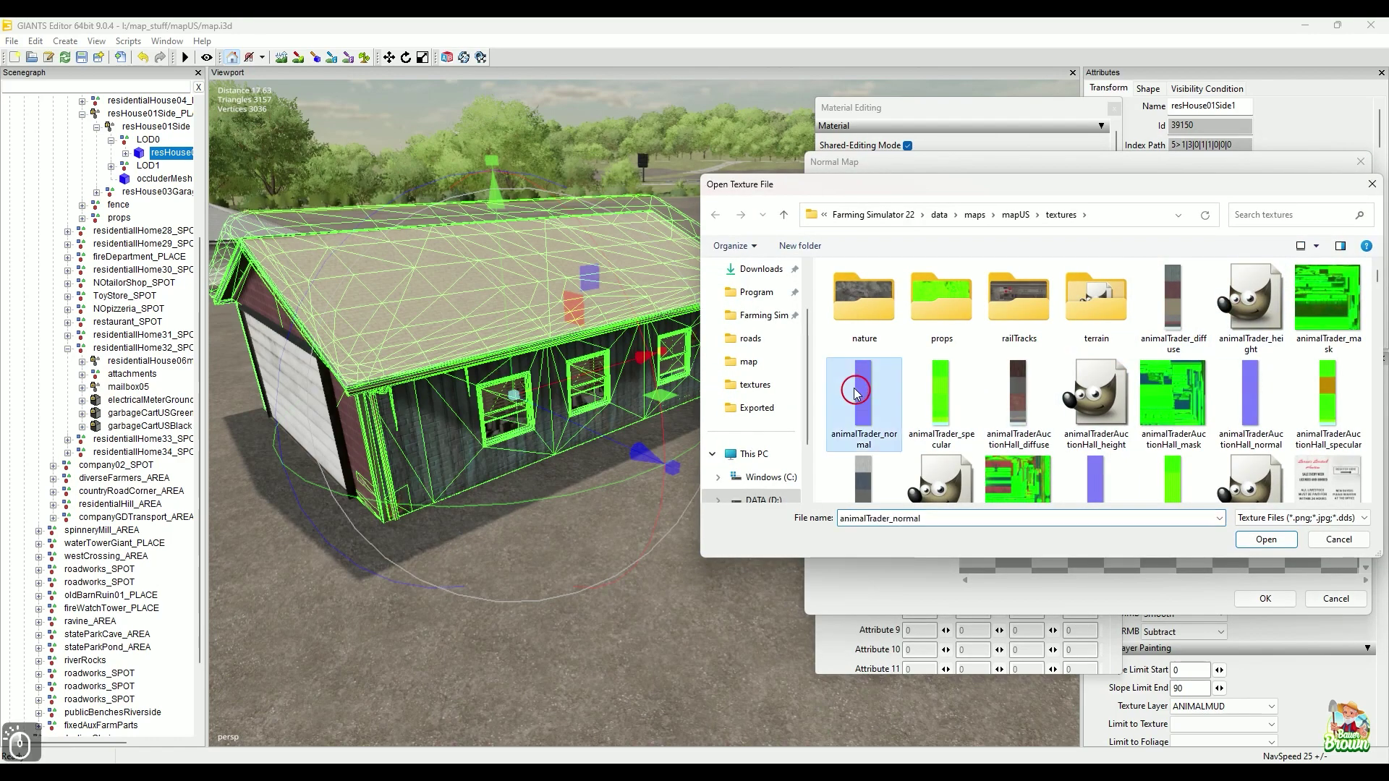
{"action": "left_click", "coordinate": [1258, 539]}
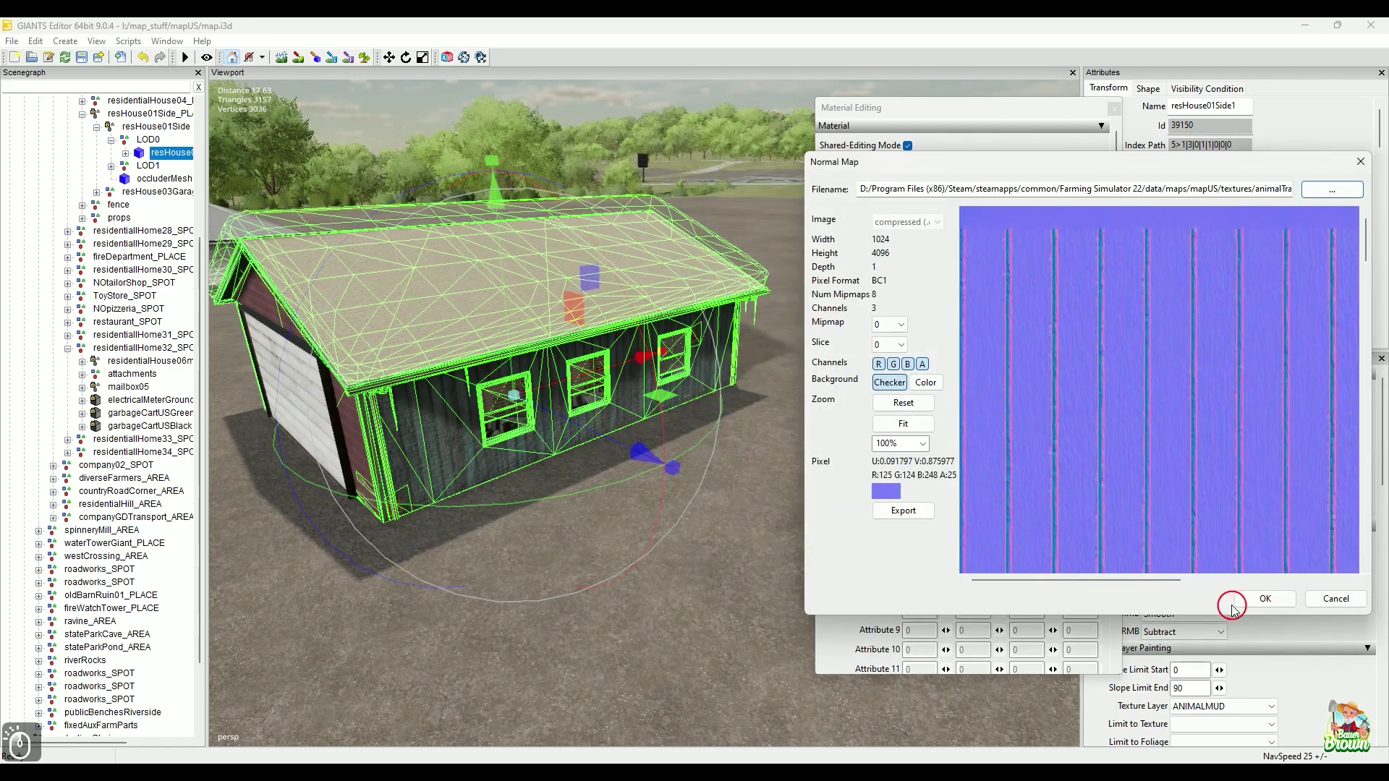
{"action": "left_click", "coordinate": [1277, 597]}
Deselect the garage and inspect the walls, trim and roof with the complete animalTrader texture set
{"action": "left_click_drag", "start_coordinate": [705, 510], "coordinate": [779, 514], "text": "alt"}
{"action": "left_click_drag", "start_coordinate": [575, 492], "coordinate": [686, 387], "text": "alt"}
{"action": "left_click", "coordinate": [646, 217]}
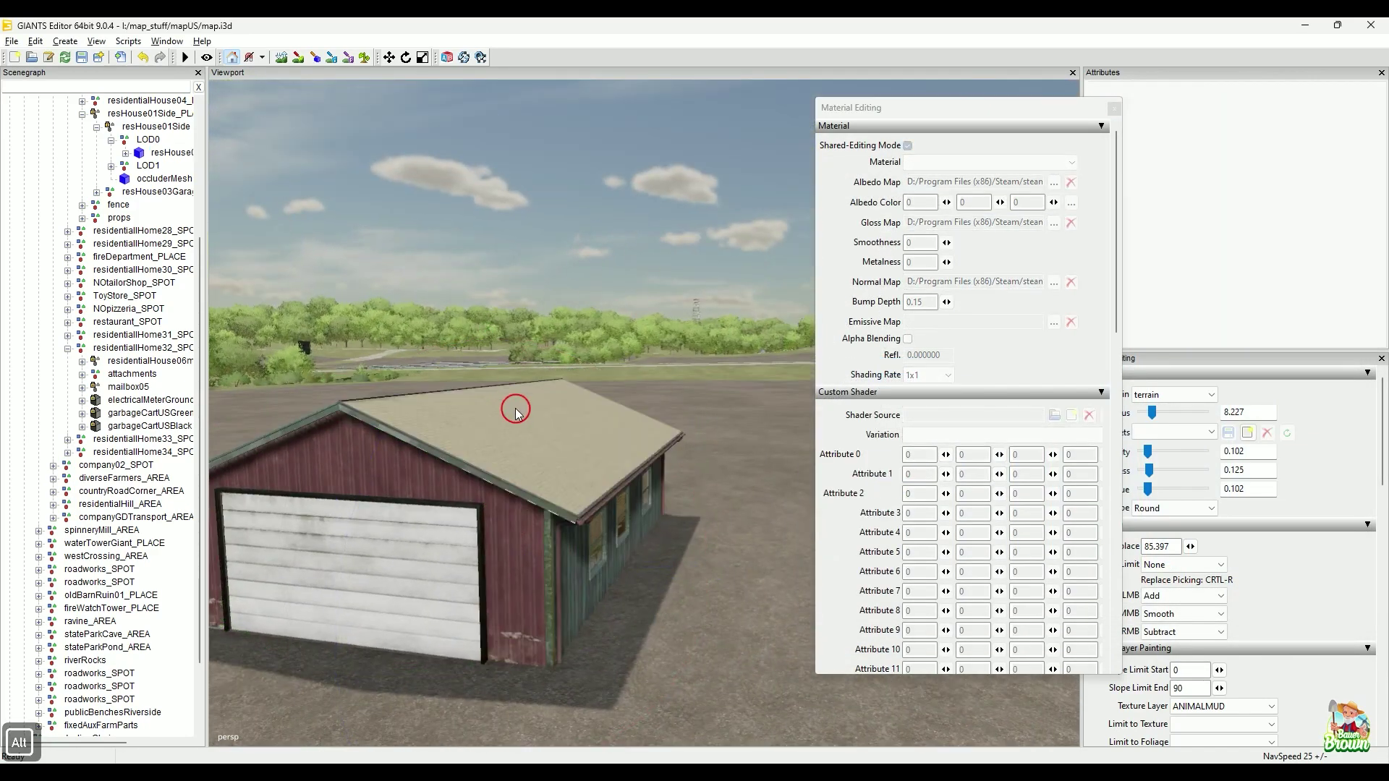
{"action": "left_click_drag", "start_coordinate": [425, 402], "coordinate": [715, 426], "text": "alt"}
{"action": "left_click_drag", "start_coordinate": [510, 400], "coordinate": [695, 399], "text": "alt"}
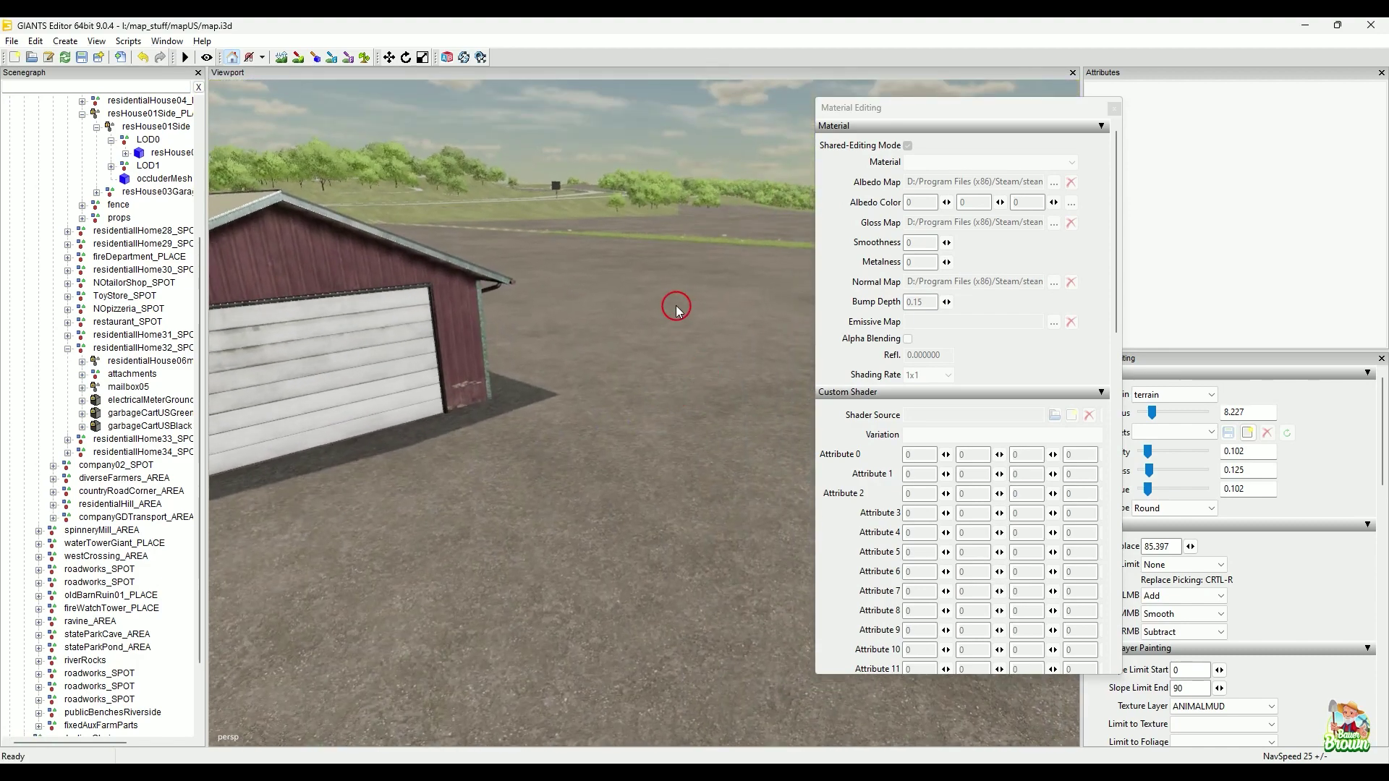
{"action": "left_click_drag", "start_coordinate": [658, 332], "coordinate": [494, 476], "text": "alt"}
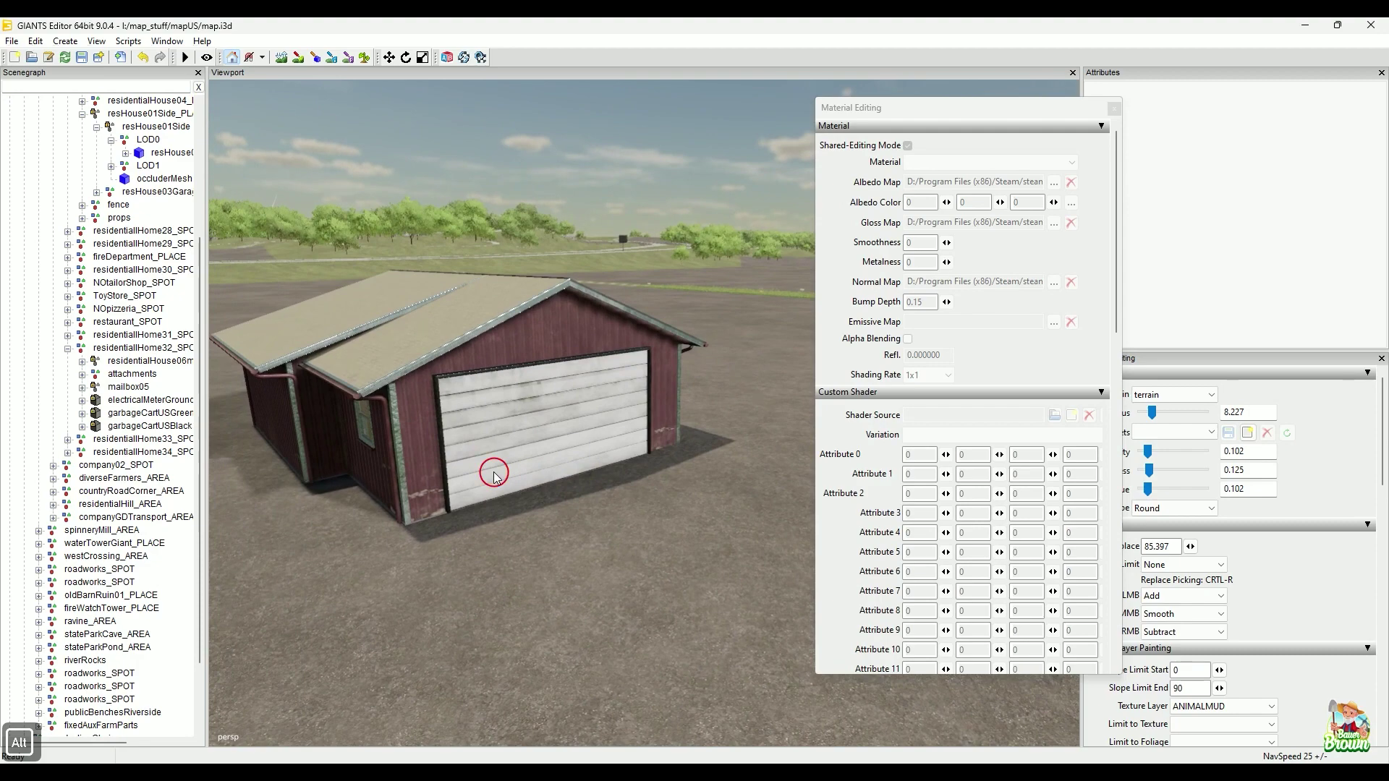
Switch to File Explorer and open the Farming Simulator 22 data/maps/mapUS/textures folder
{"action": "left_click", "coordinate": [692, 776]}
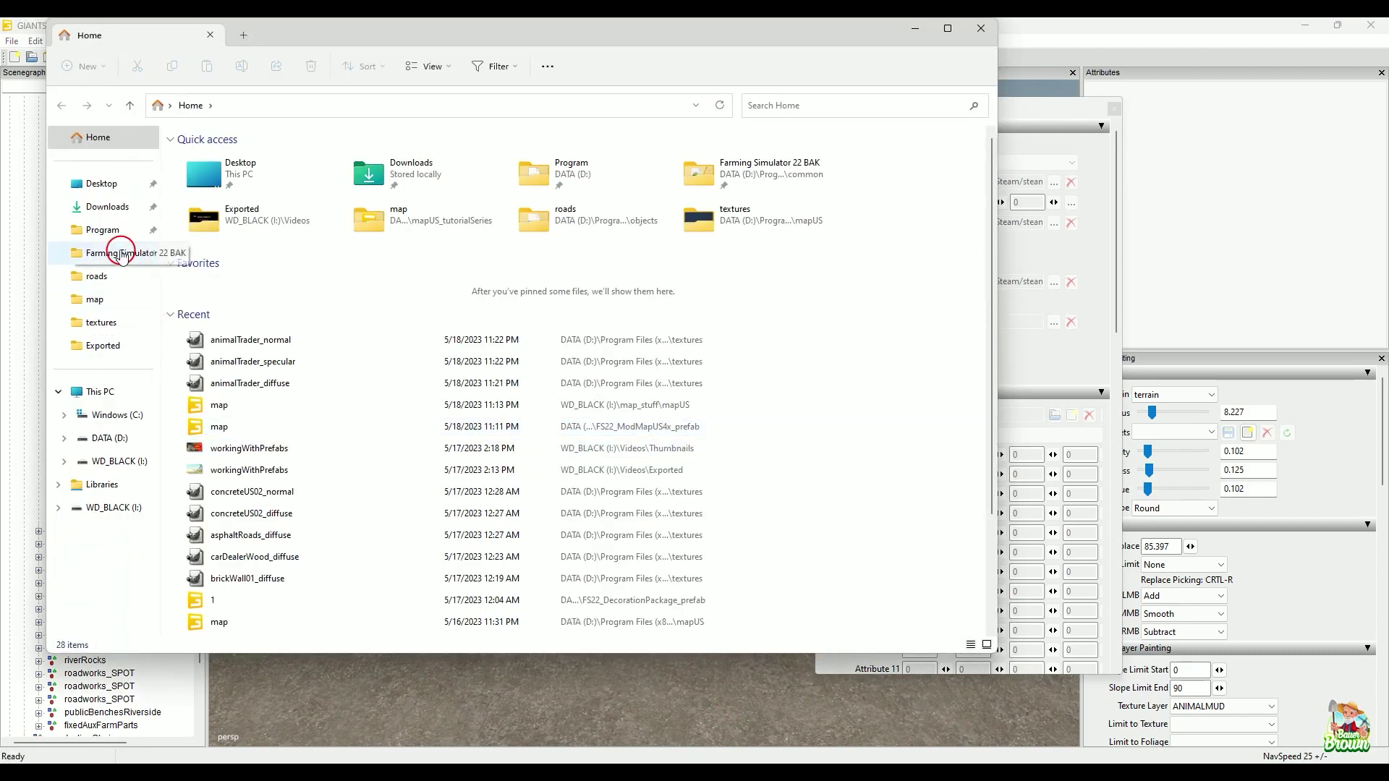
{"action": "left_click", "coordinate": [120, 250]}
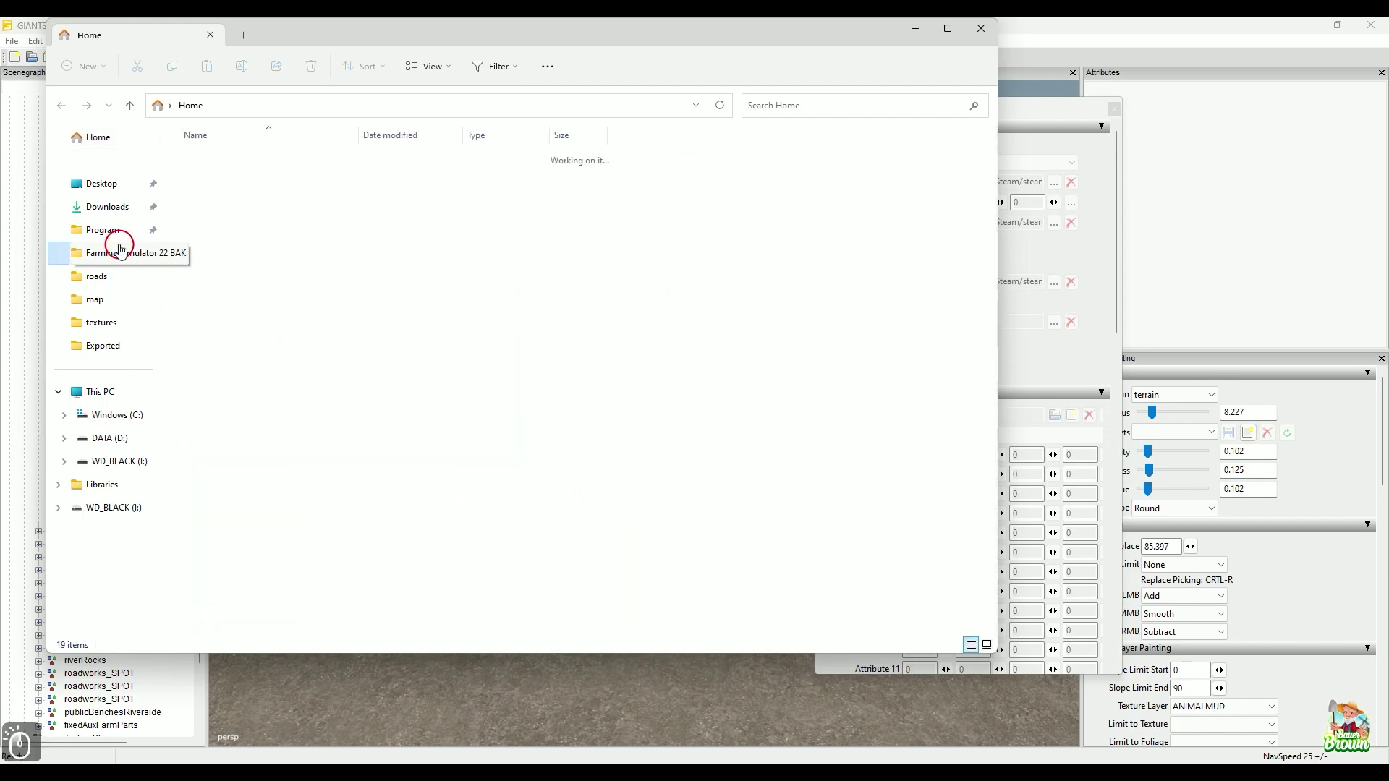
{"action": "left_click", "coordinate": [479, 106]}
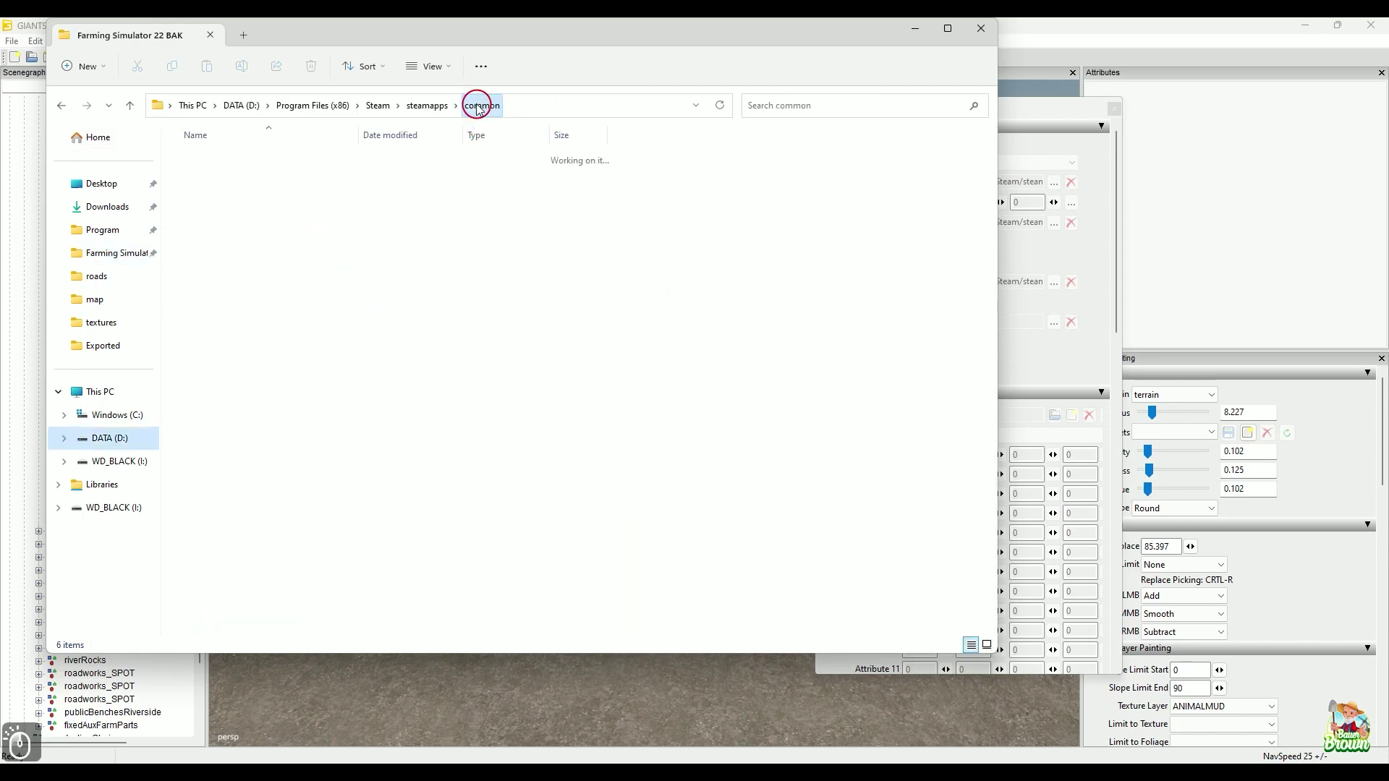
{"action": "left_click", "coordinate": [253, 185]}
{"action": "double_click", "coordinate": [252, 185]}
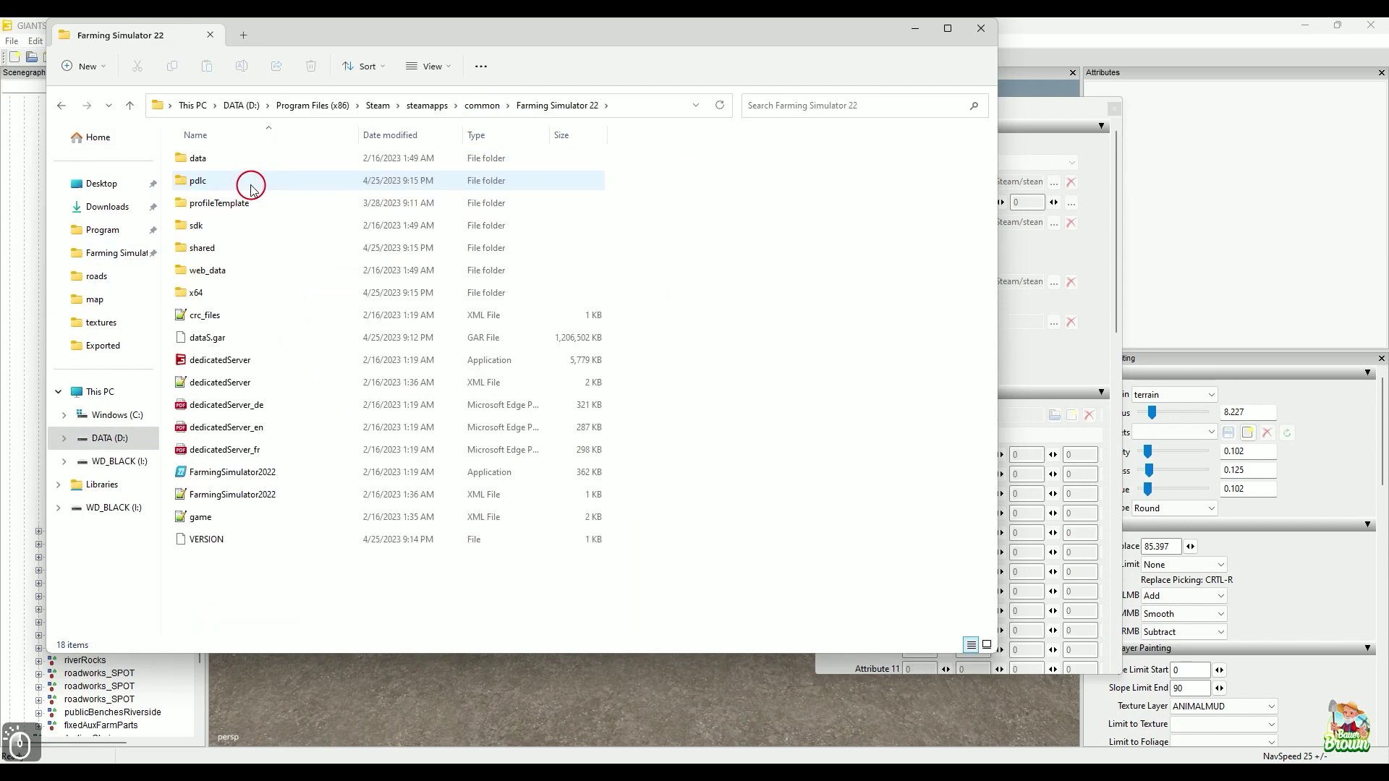
{"action": "double_click", "coordinate": [247, 161]}
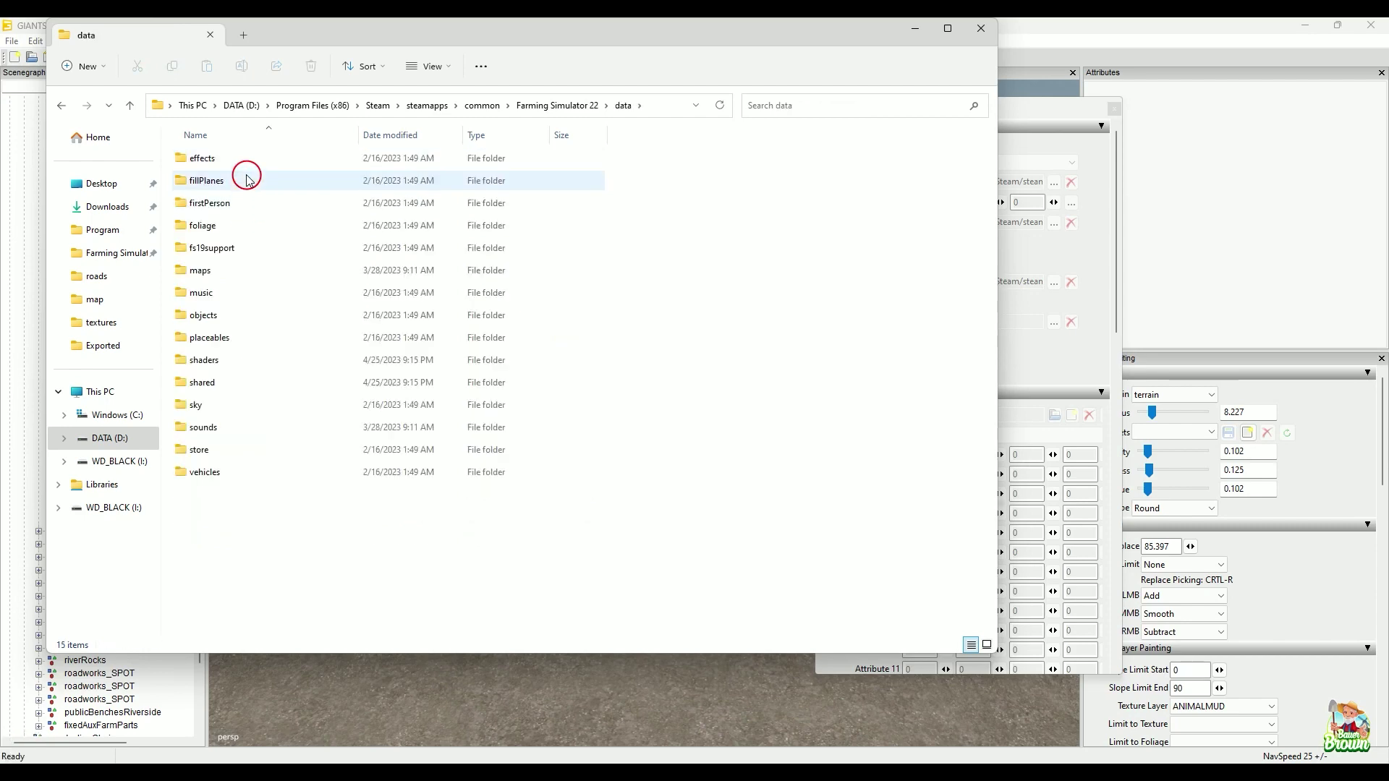
{"action": "double_click", "coordinate": [246, 271]}
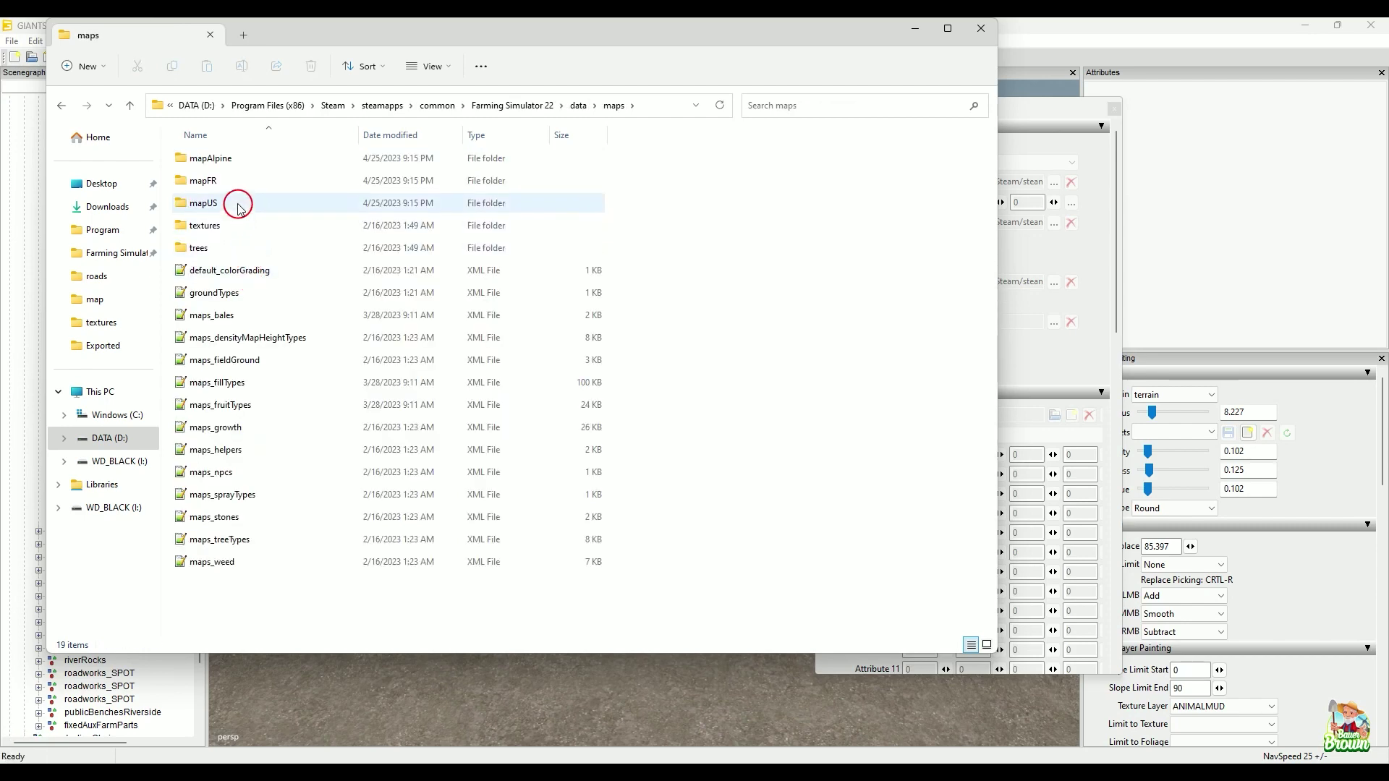
{"action": "double_click", "coordinate": [231, 205]}
{"action": "double_click", "coordinate": [220, 230]}
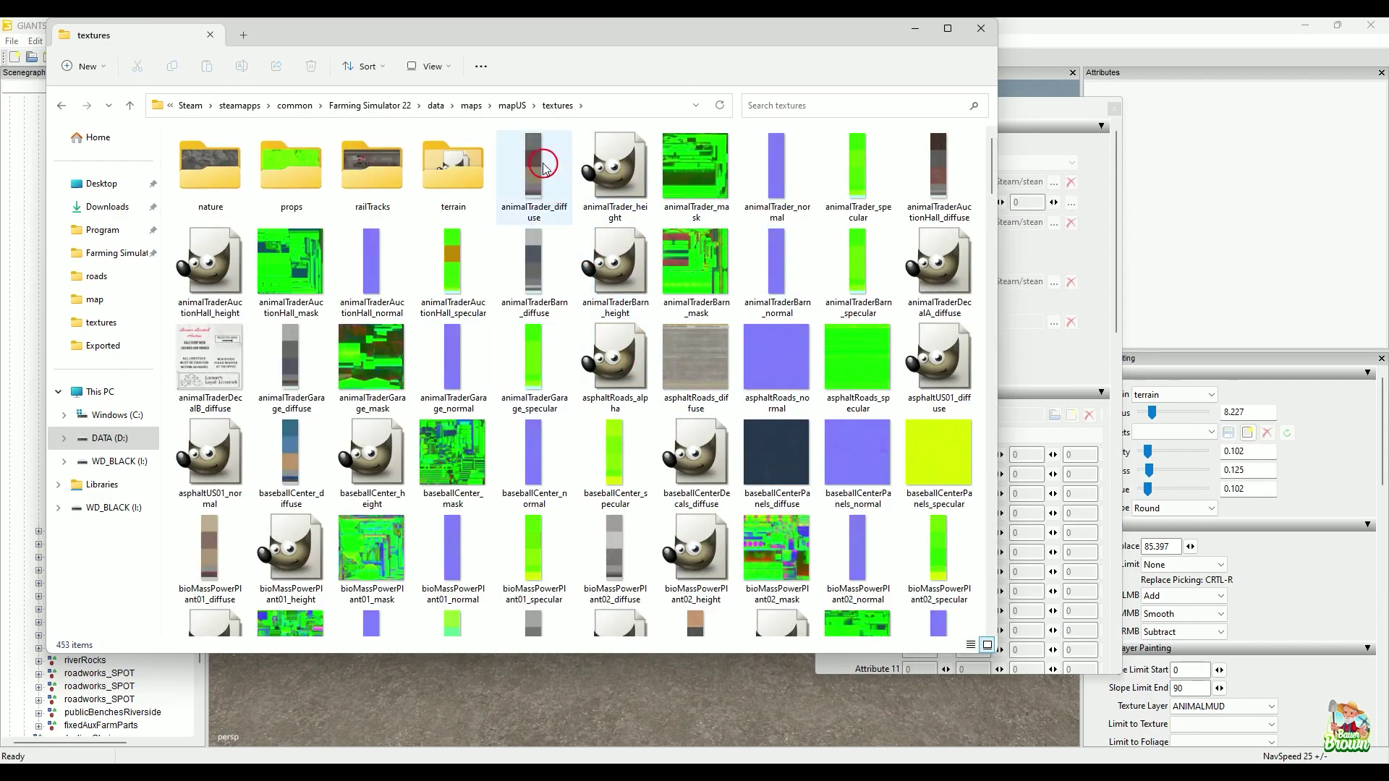
Look through the mapUS texture thumbnails for other building texture sets, including the railroadStorage and residentialHouse ones, and return to GIANTS Editor
{"action": "scroll", "coordinate": [705, 413], "scroll_direction": "down", "scroll_amount": 10}
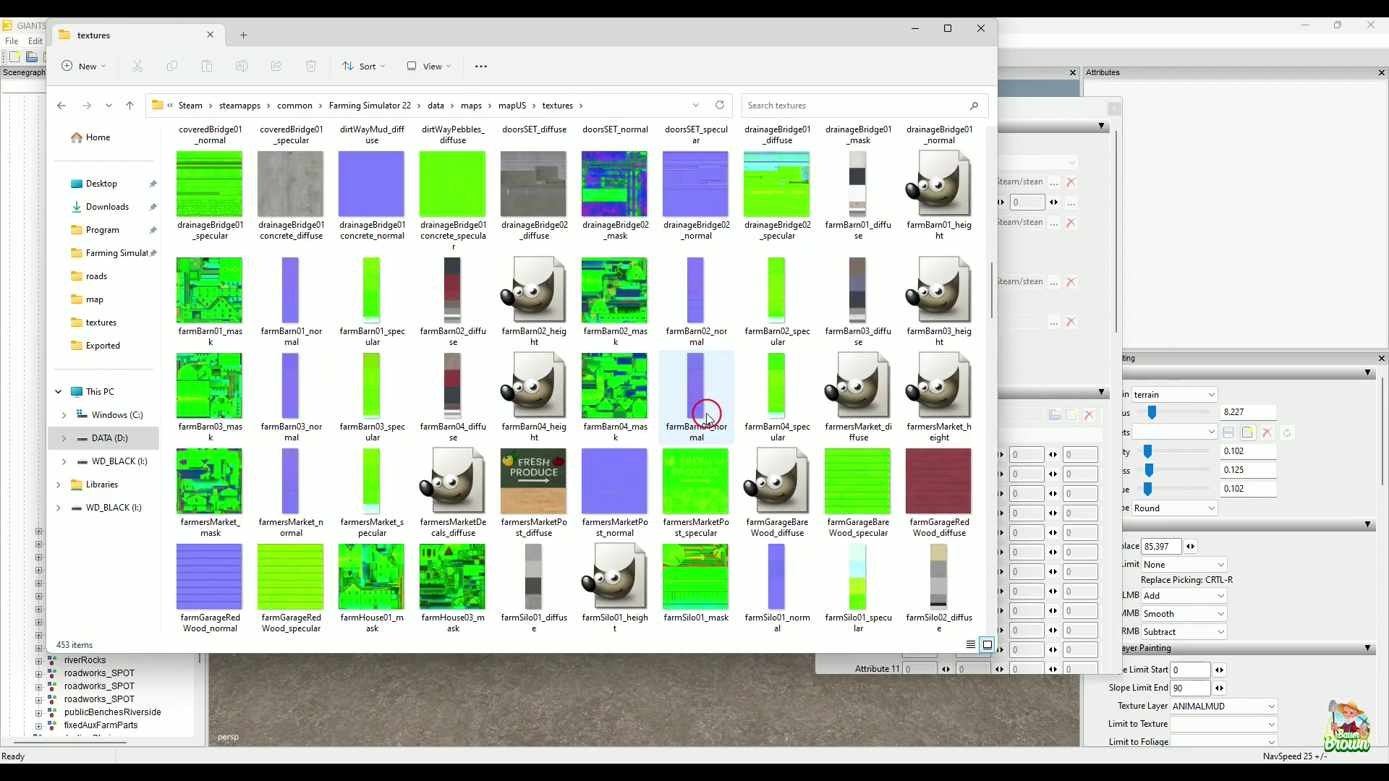
{"action": "scroll", "coordinate": [707, 416], "scroll_direction": "down", "scroll_amount": 5}
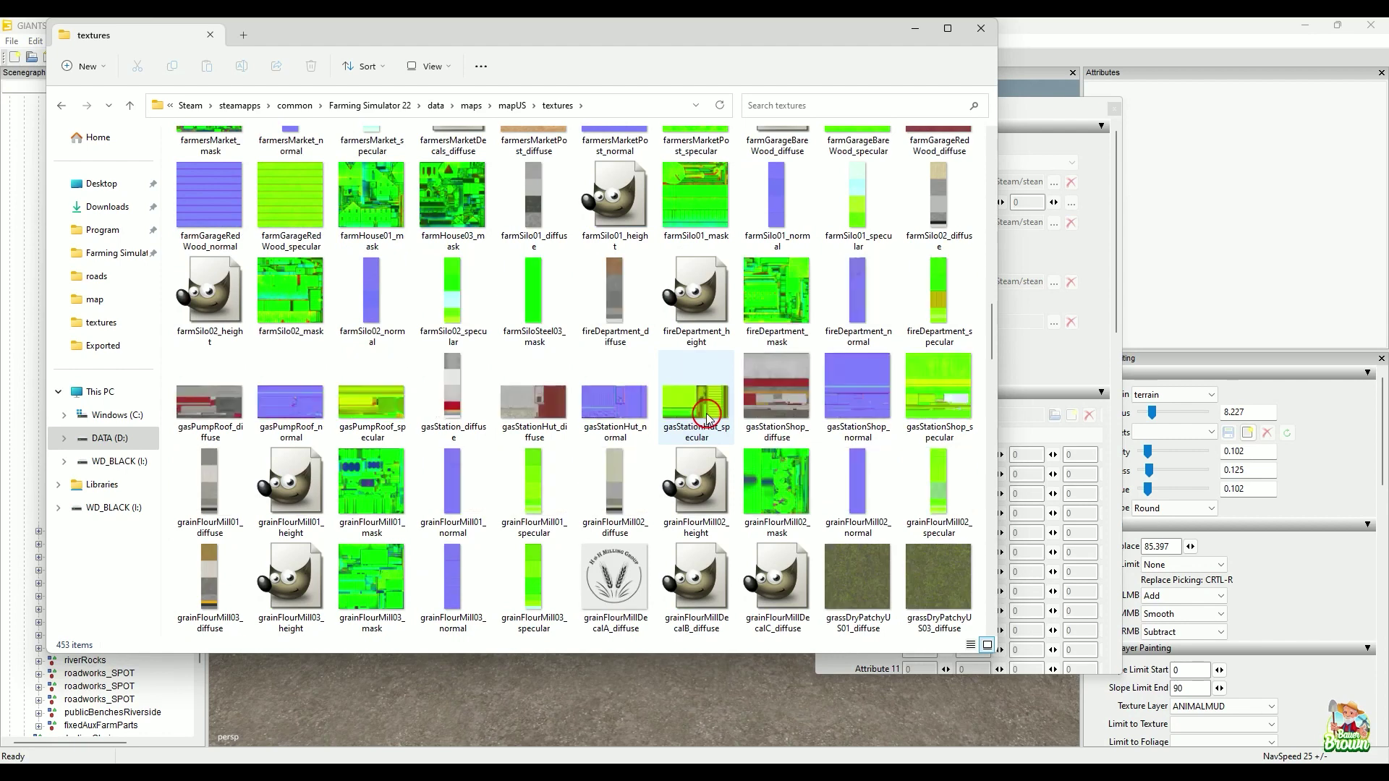
{"action": "scroll", "coordinate": [707, 415], "scroll_direction": "down", "scroll_amount": 15}
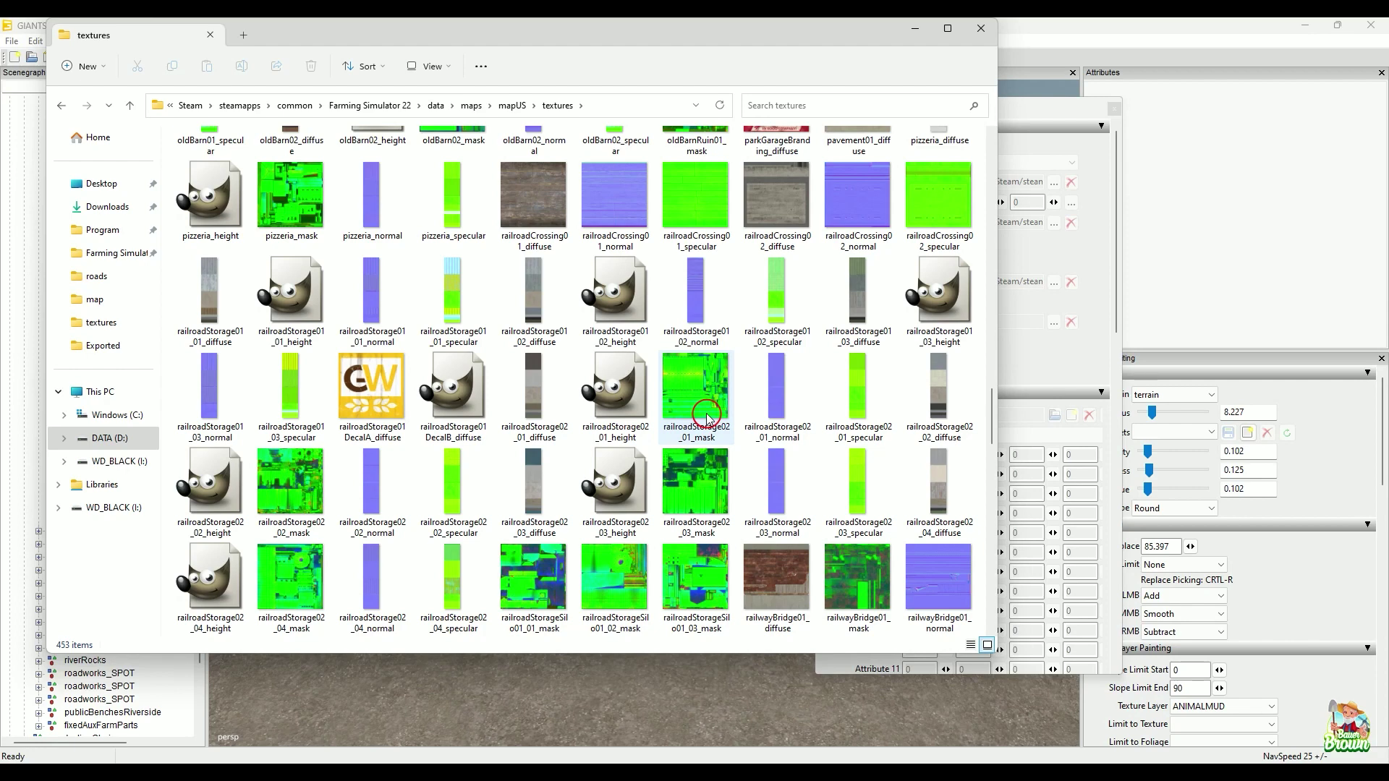
{"action": "mouse_move", "coordinate": [707, 418]}
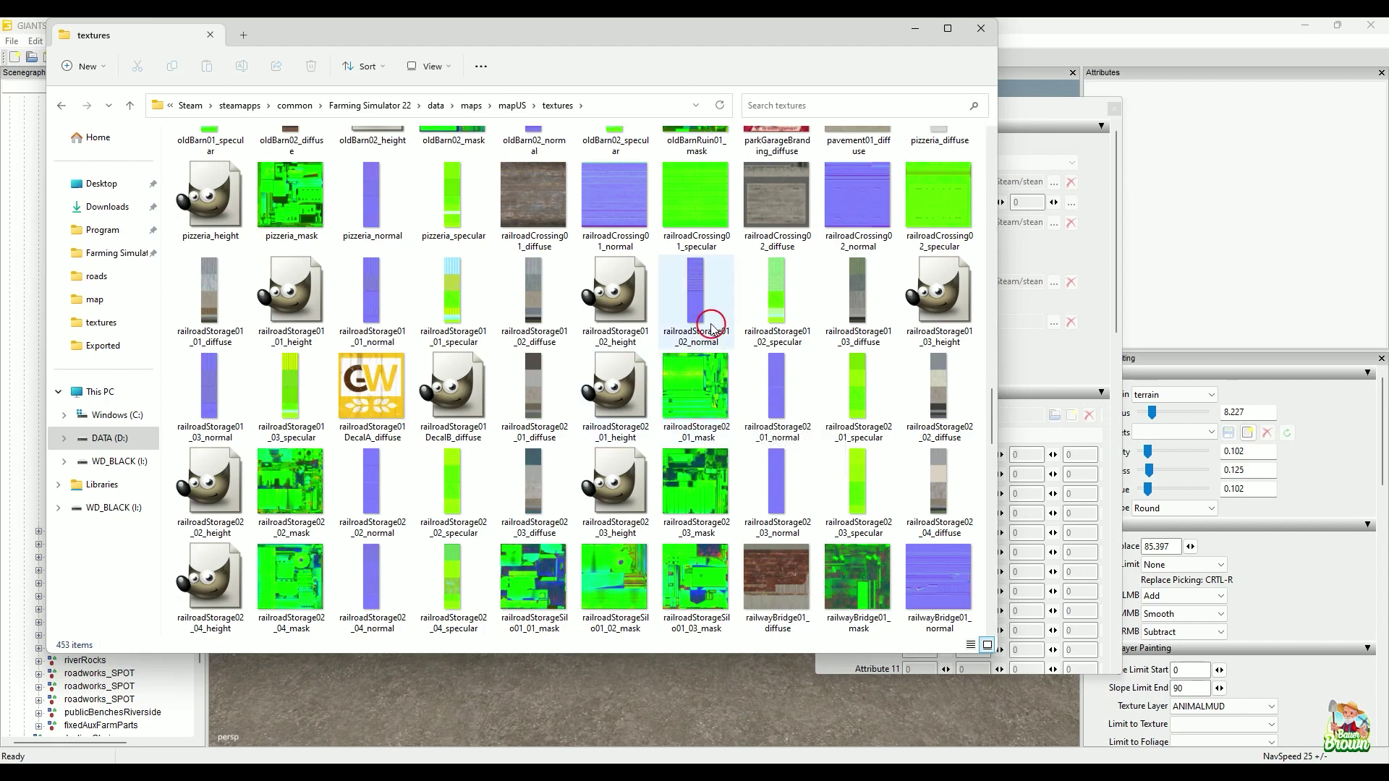
{"action": "mouse_move", "coordinate": [510, 414]}
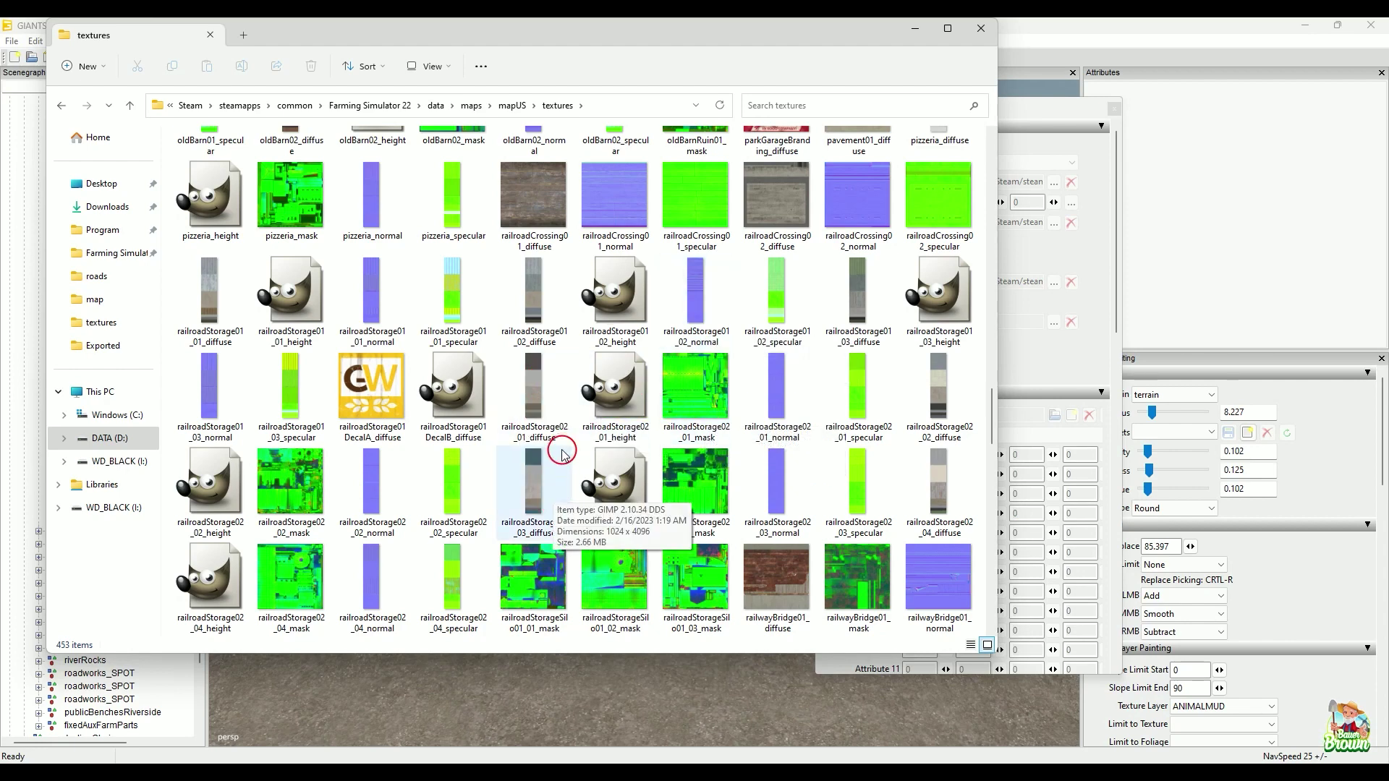
{"action": "scroll", "coordinate": [857, 419], "scroll_direction": "down", "scroll_amount": 4}
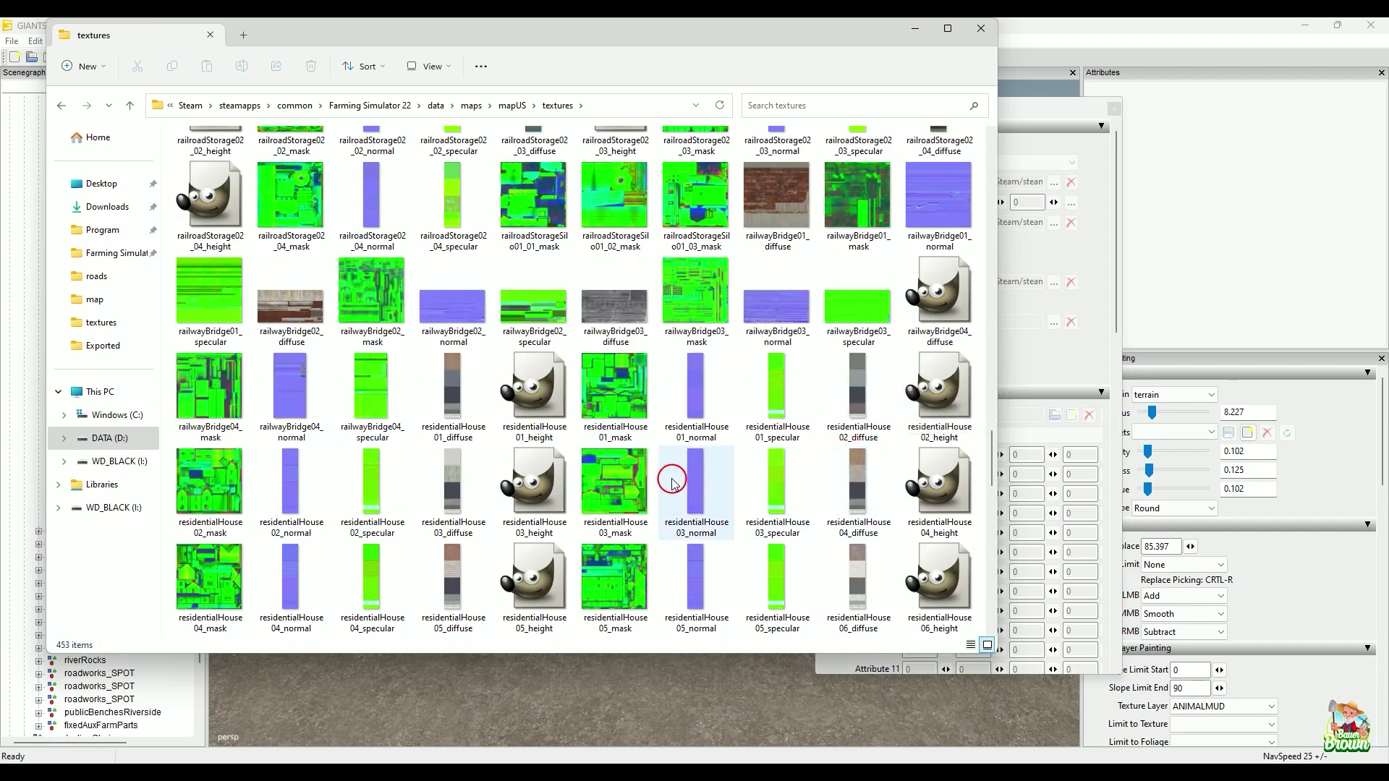
{"action": "mouse_move", "coordinate": [672, 483]}
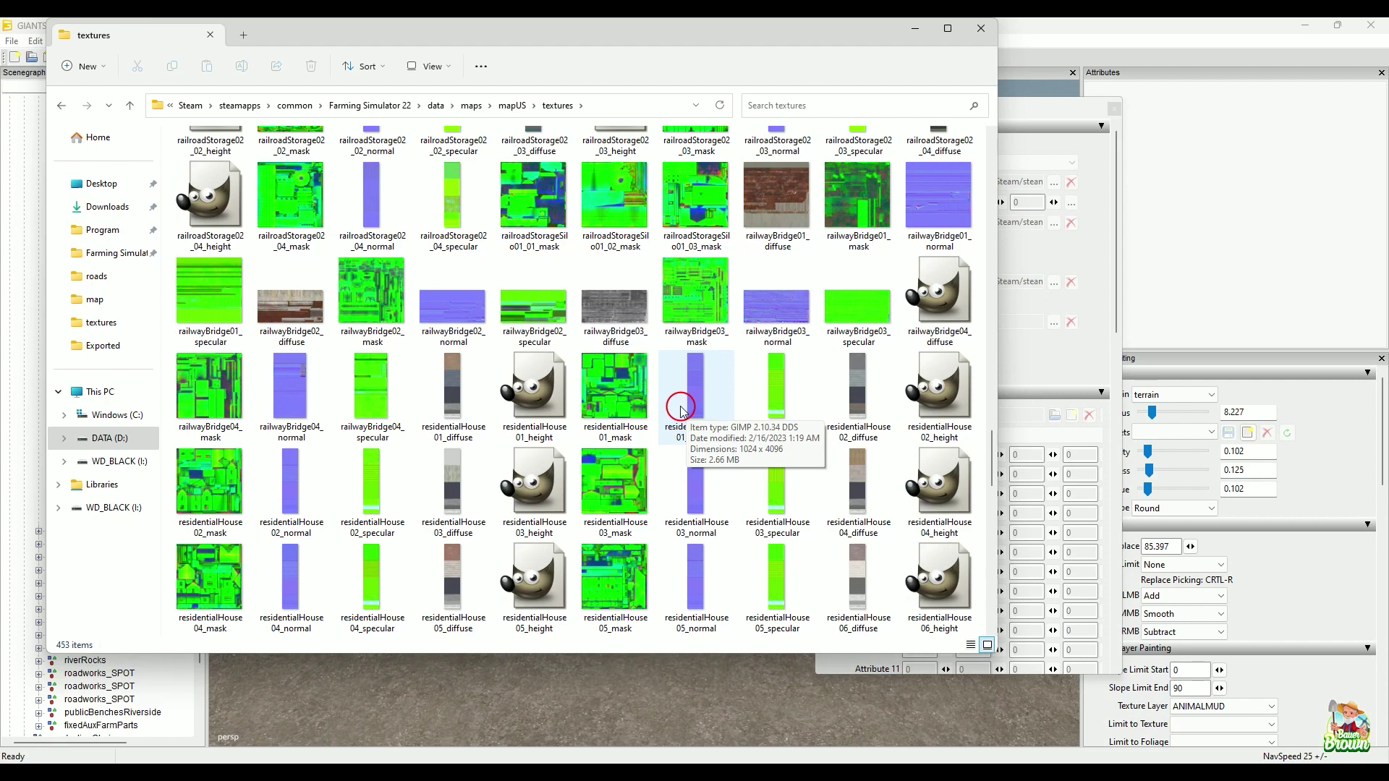
{"action": "scroll", "coordinate": [682, 411], "scroll_direction": "down", "scroll_amount": 5}
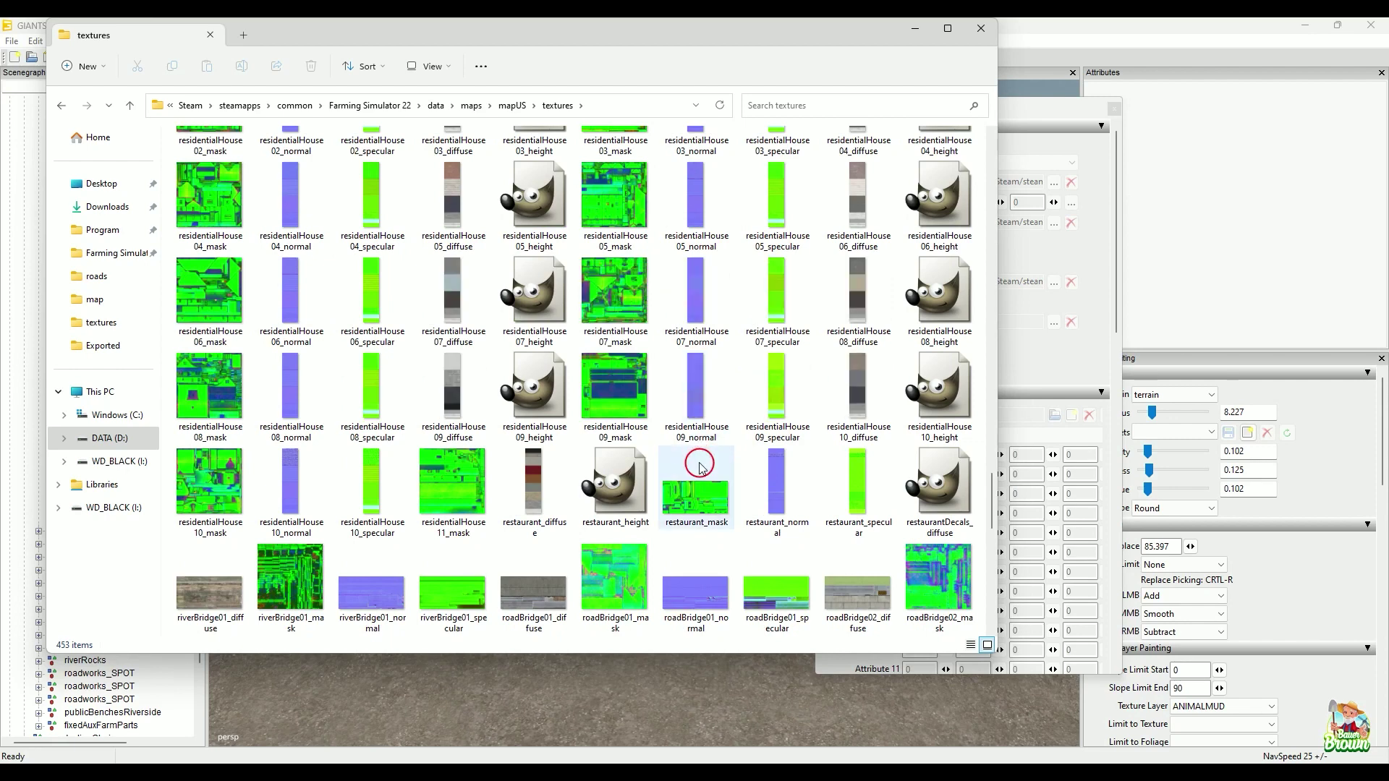
{"action": "scroll", "coordinate": [712, 463], "scroll_direction": "down", "scroll_amount": 15}
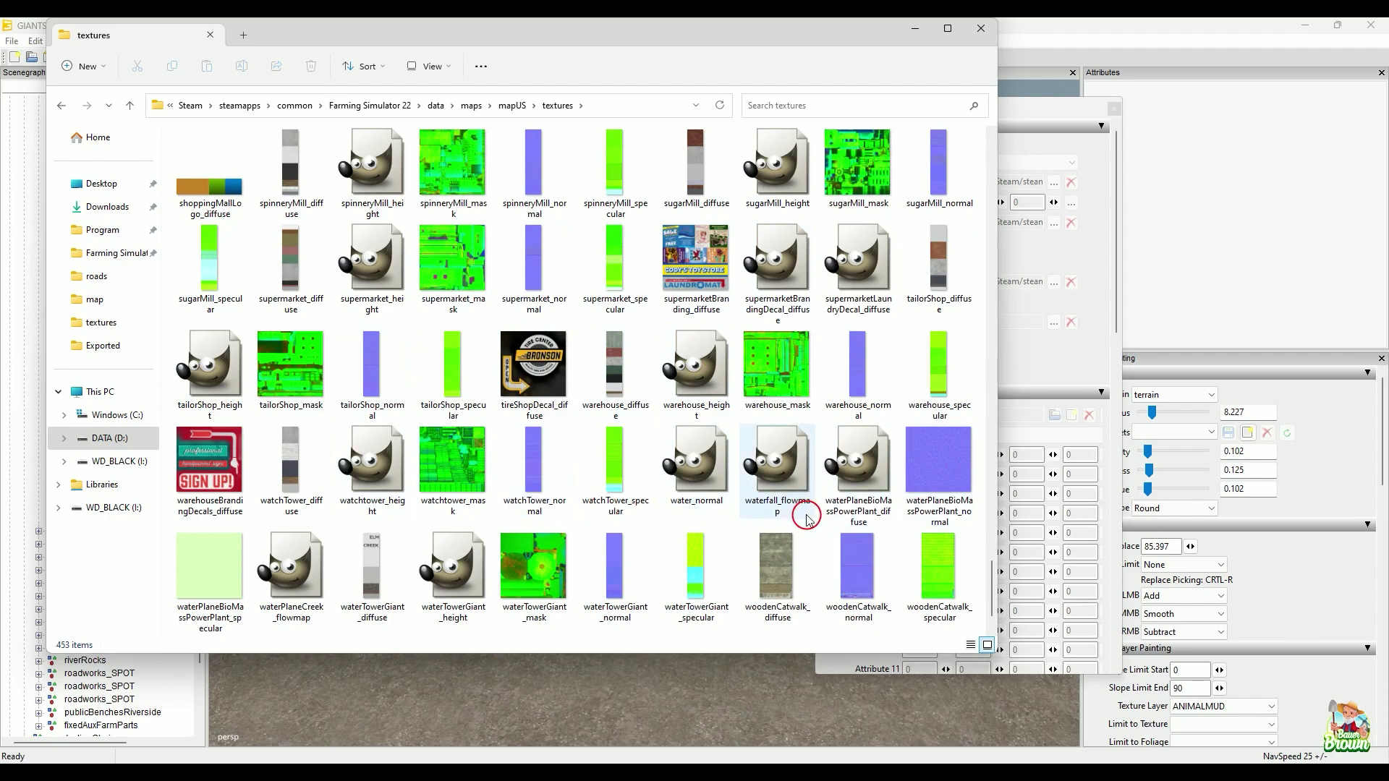
{"action": "scroll", "coordinate": [806, 517], "scroll_direction": "up", "scroll_amount": 10}
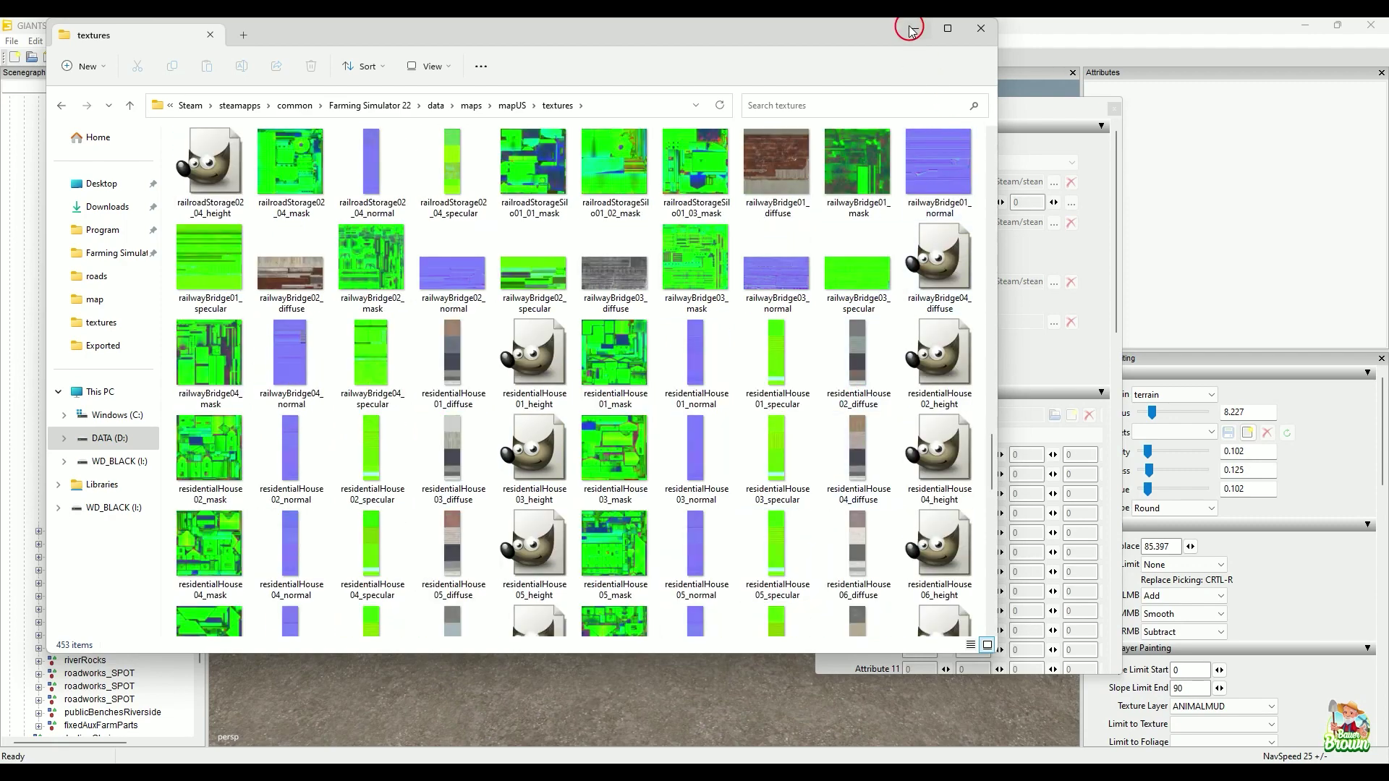
{"action": "left_click", "coordinate": [909, 27]}
Select the garage's resHouse01Side1 mesh under LOD0 to show its material
{"action": "mouse_move", "coordinate": [546, 543]}
{"action": "left_mouse_down", "text": "alt"}
{"action": "mouse_move", "coordinate": [572, 547]}
{"action": "mouse_move", "coordinate": [523, 577]}
{"action": "mouse_move", "coordinate": [511, 574]}
{"action": "mouse_move", "coordinate": [567, 558]}
{"action": "mouse_move", "coordinate": [553, 555]}
{"action": "mouse_move", "coordinate": [567, 527]}
{"action": "mouse_move", "coordinate": [403, 527]}
{"action": "mouse_move", "coordinate": [437, 527]}
{"action": "mouse_move", "coordinate": [411, 543]}
{"action": "mouse_move", "coordinate": [486, 552]}
{"action": "mouse_move", "coordinate": [412, 562]}
{"action": "mouse_move", "coordinate": [403, 552]}
{"action": "mouse_move", "coordinate": [521, 570]}
{"action": "mouse_move", "coordinate": [529, 554]}
{"action": "mouse_move", "coordinate": [557, 551]}
{"action": "mouse_move", "coordinate": [536, 552]}
{"action": "mouse_move", "coordinate": [623, 568]}
{"action": "mouse_move", "coordinate": [701, 552]}
{"action": "mouse_move", "coordinate": [692, 583]}
{"action": "mouse_move", "coordinate": [656, 552]}
{"action": "mouse_move", "coordinate": [524, 555]}
{"action": "mouse_move", "coordinate": [561, 552]}
{"action": "mouse_move", "coordinate": [554, 526]}
{"action": "left_mouse_up", "text": "alt"}
{"action": "scroll", "coordinate": [585, 562], "scroll_direction": "down", "scroll_amount": 5, "text": "alt"}
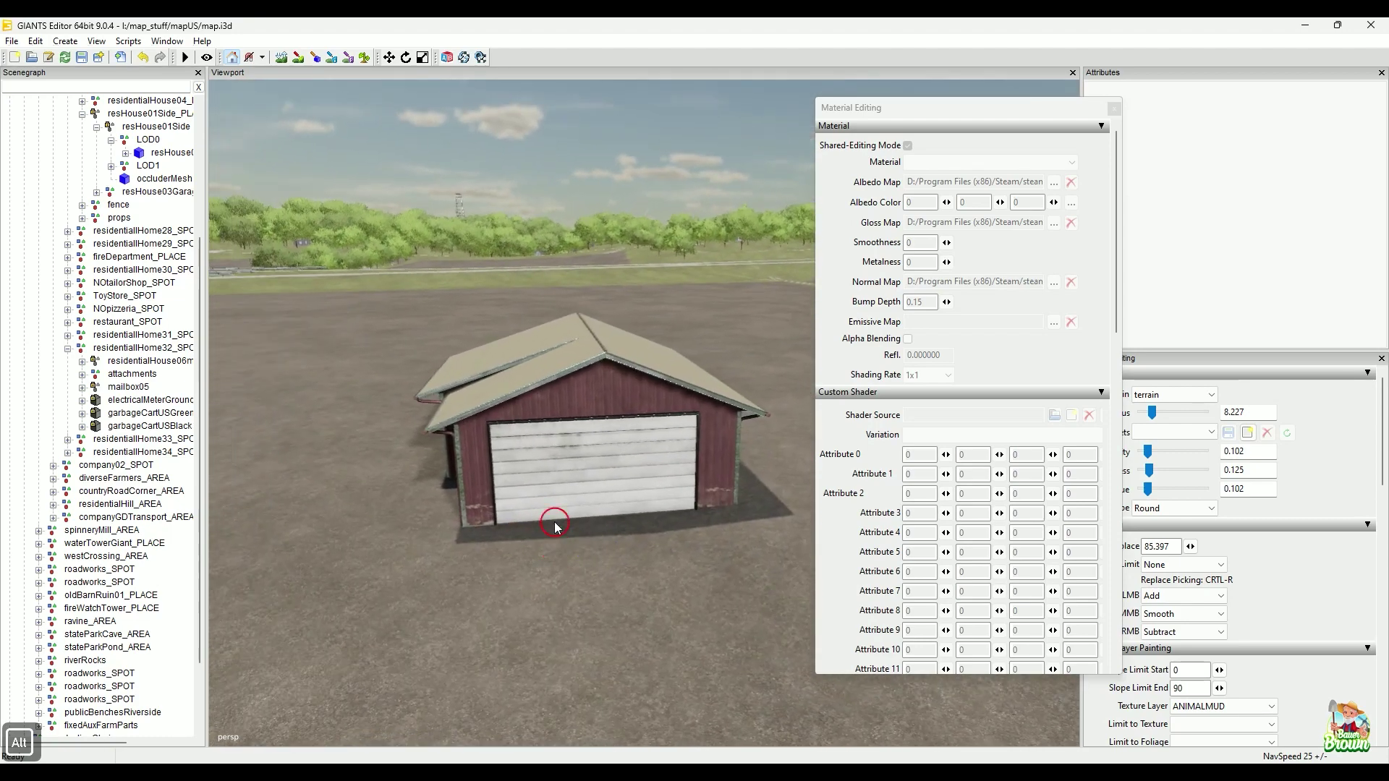
{"action": "left_click", "coordinate": [561, 440]}
{"action": "scroll", "coordinate": [141, 264], "scroll_direction": "up", "scroll_amount": 1}
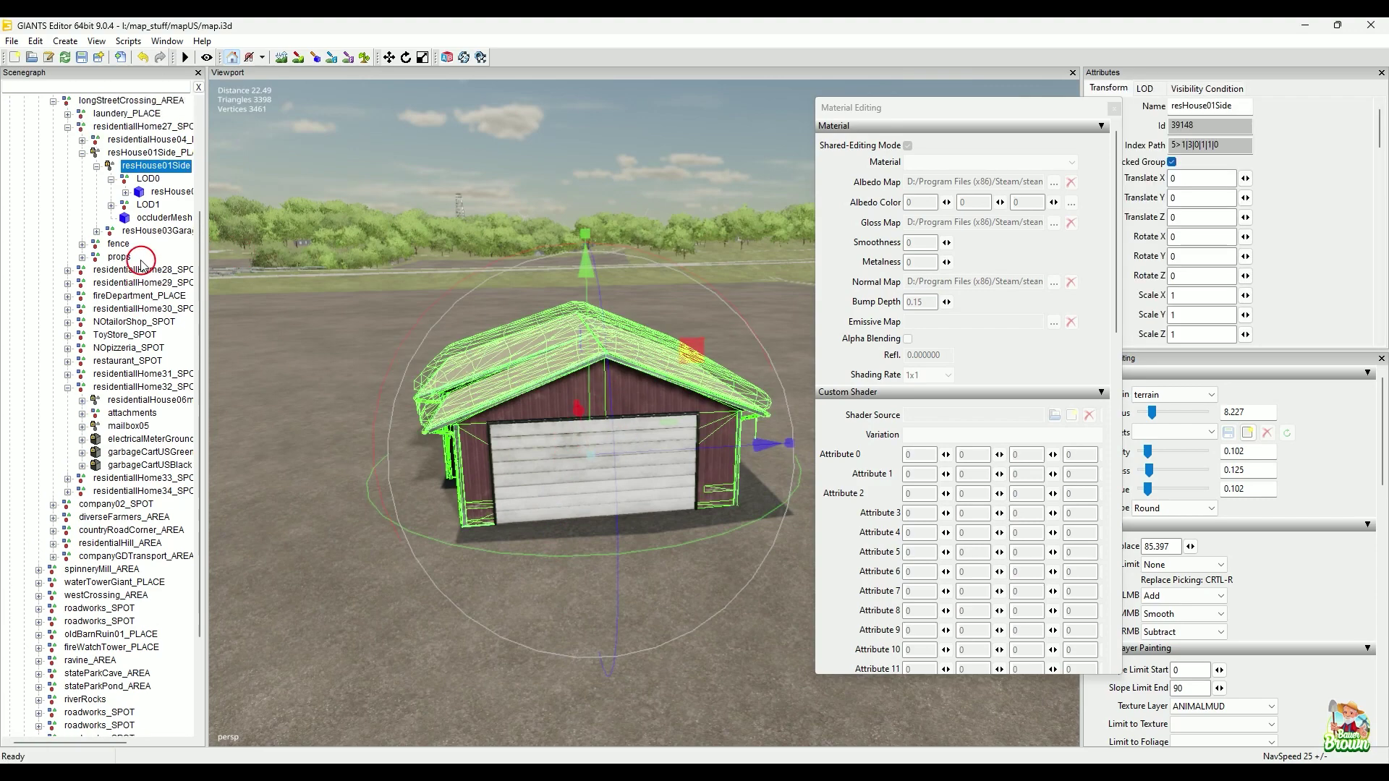
{"action": "left_click", "coordinate": [169, 192]}
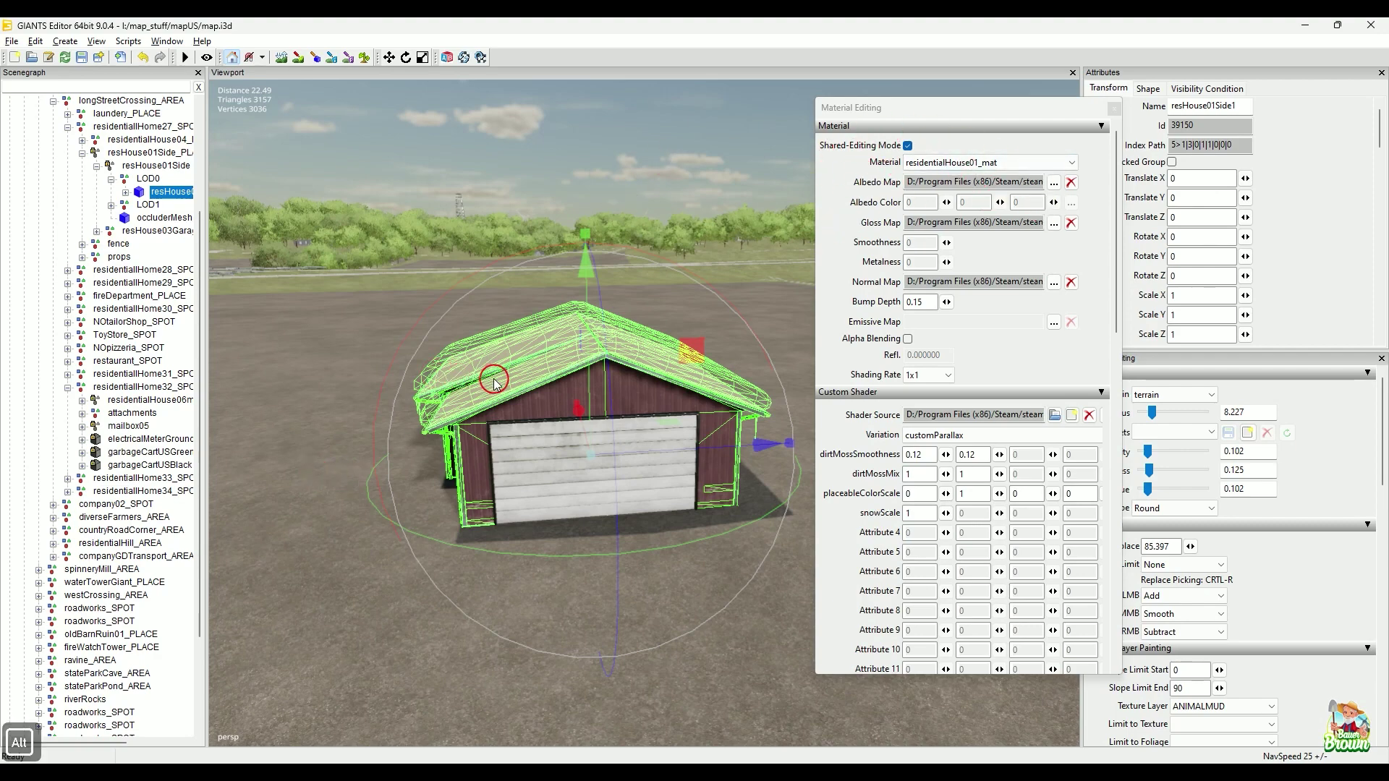
Examine the gas station area and the roadside house with its red-walled garage elsewhere on the map
{"action": "right_click_drag", "start_coordinate": [435, 376], "coordinate": [313, 496], "text": "alt"}
{"action": "left_click_drag", "start_coordinate": [301, 486], "coordinate": [395, 548], "text": "alt"}
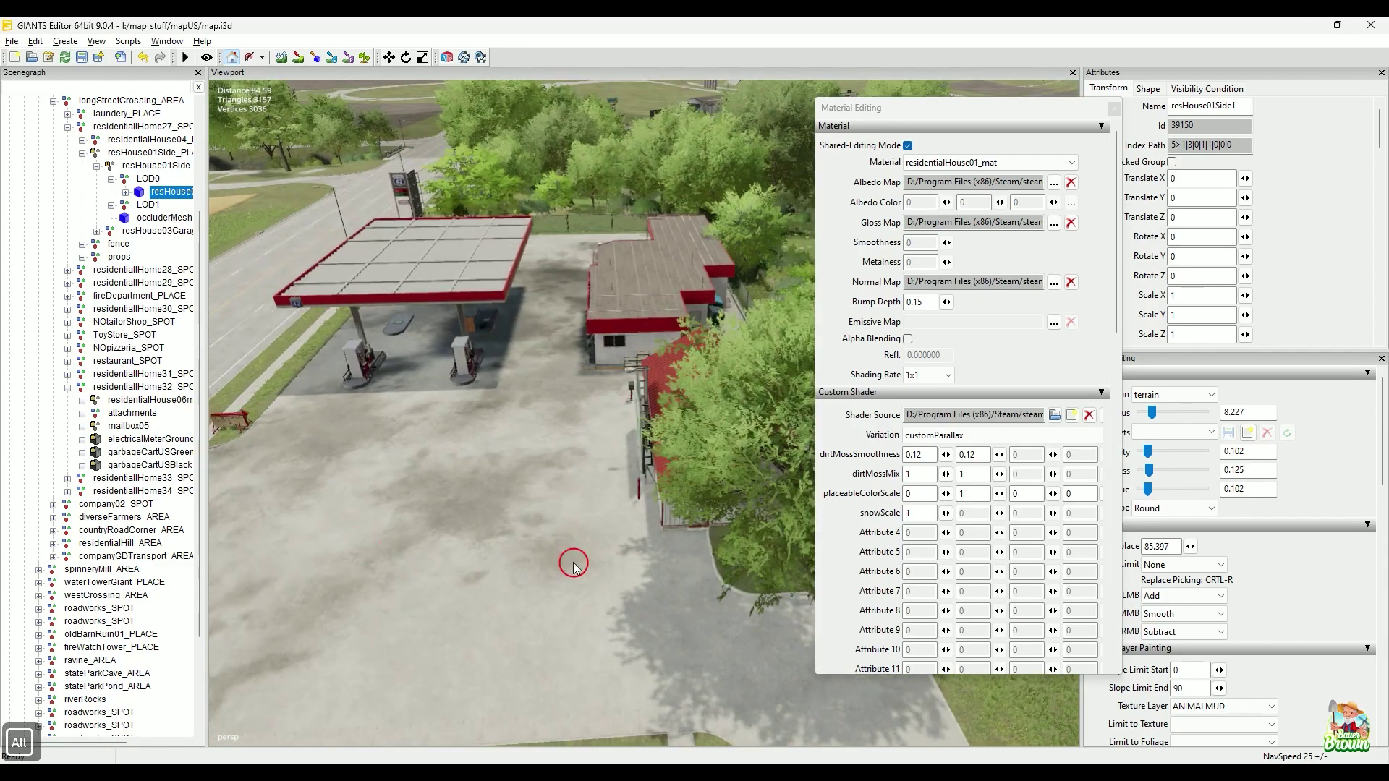
{"action": "left_click_drag", "start_coordinate": [572, 566], "coordinate": [624, 421], "text": "alt"}
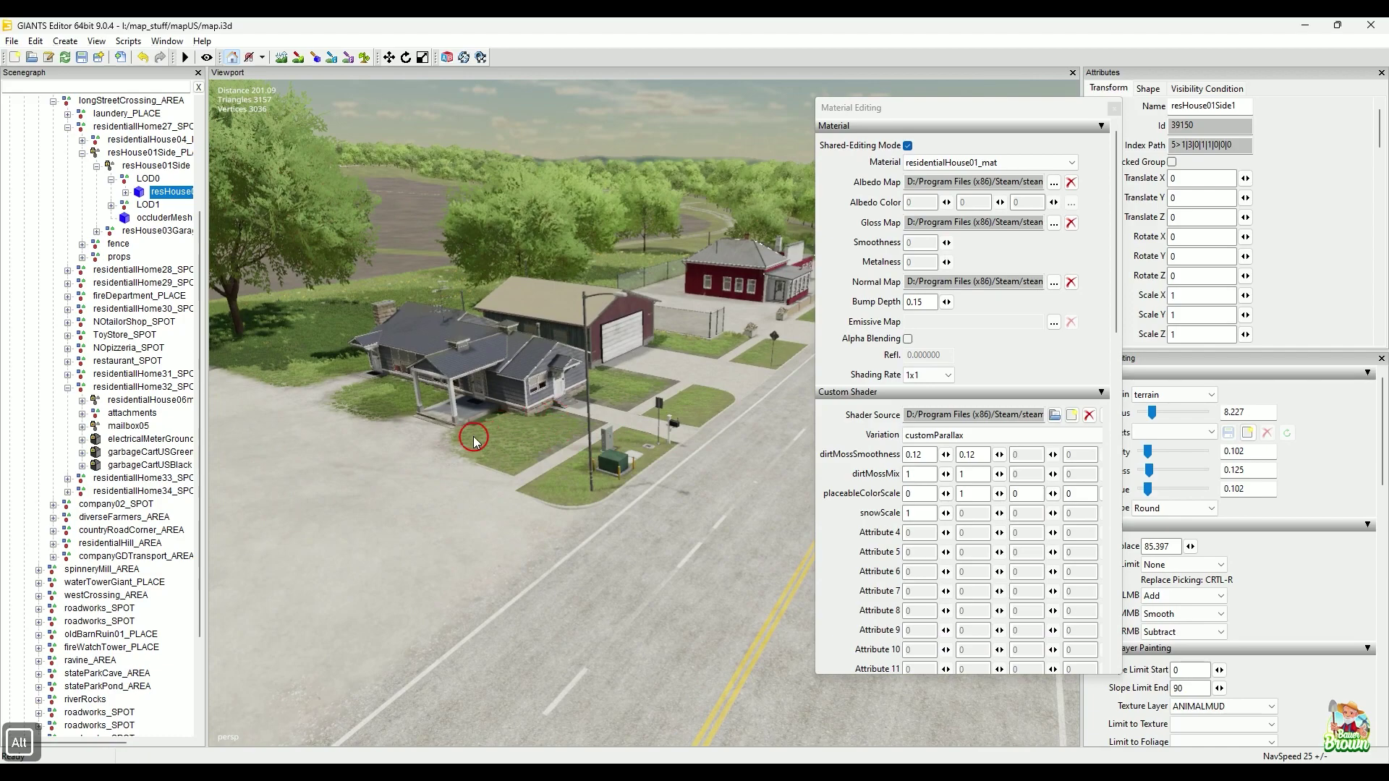
{"action": "middle_click_drag", "start_coordinate": [438, 427], "coordinate": [602, 488]}
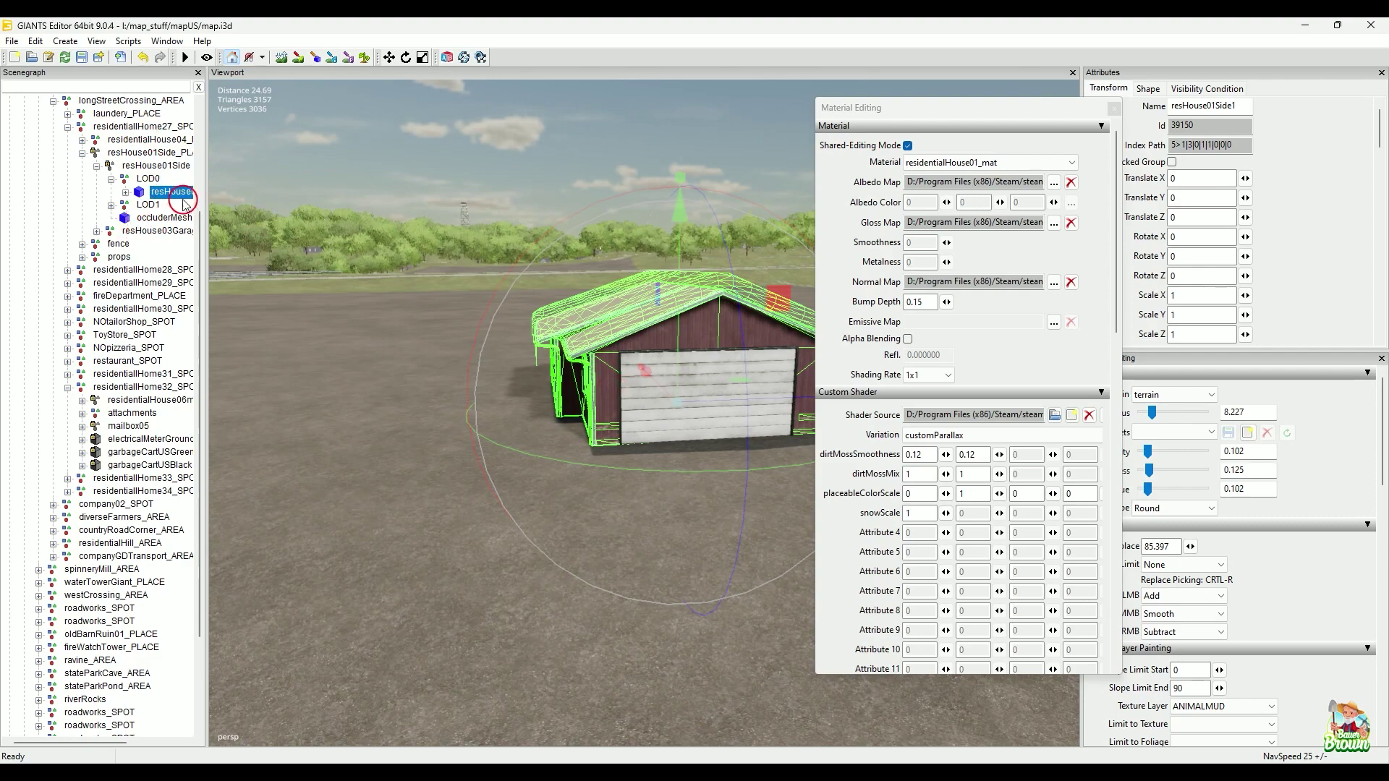
Widen the Scenegraph to fit the full node names and select the garage's parent group resHouse01Side_PLACE
{"action": "left_click_drag", "start_coordinate": [207, 213], "coordinate": [209, 214]}
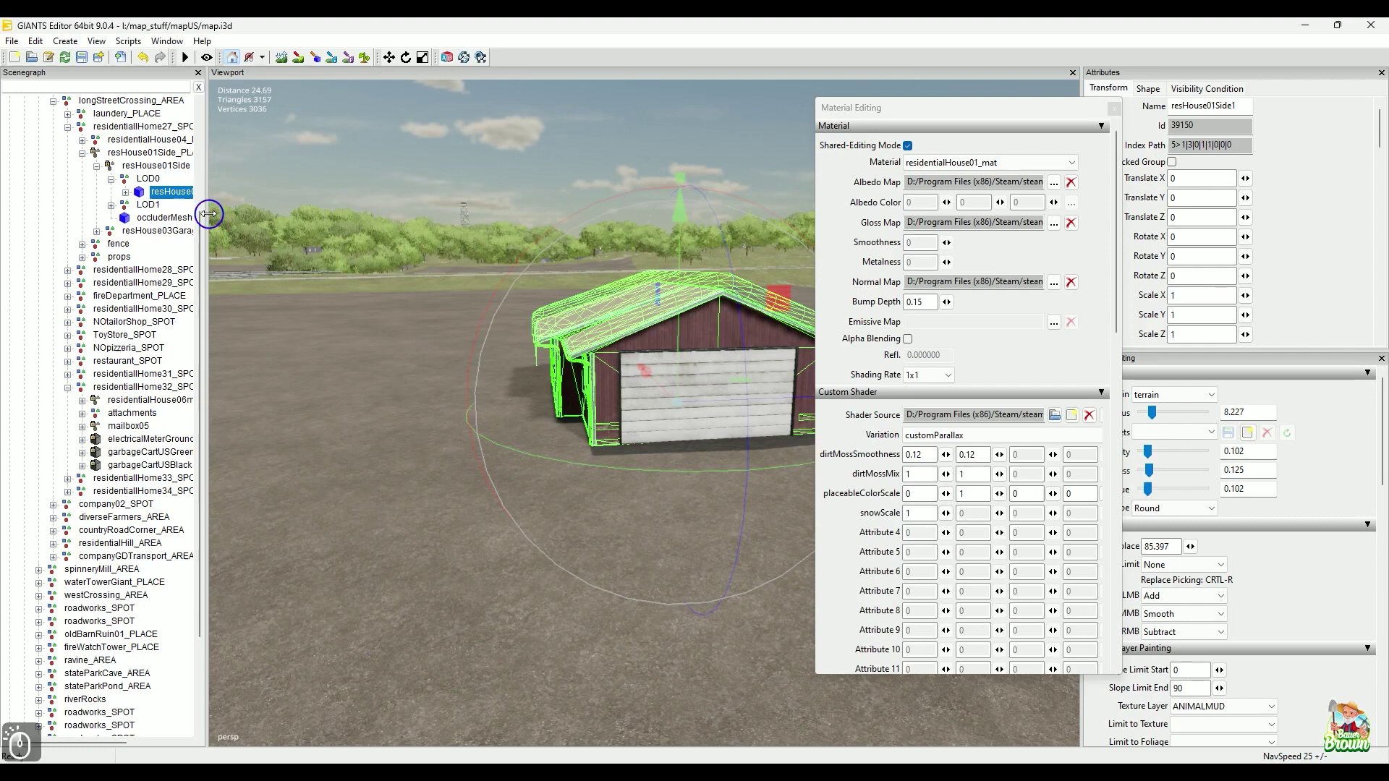
{"action": "left_click_drag", "start_coordinate": [293, 219], "coordinate": [295, 224]}
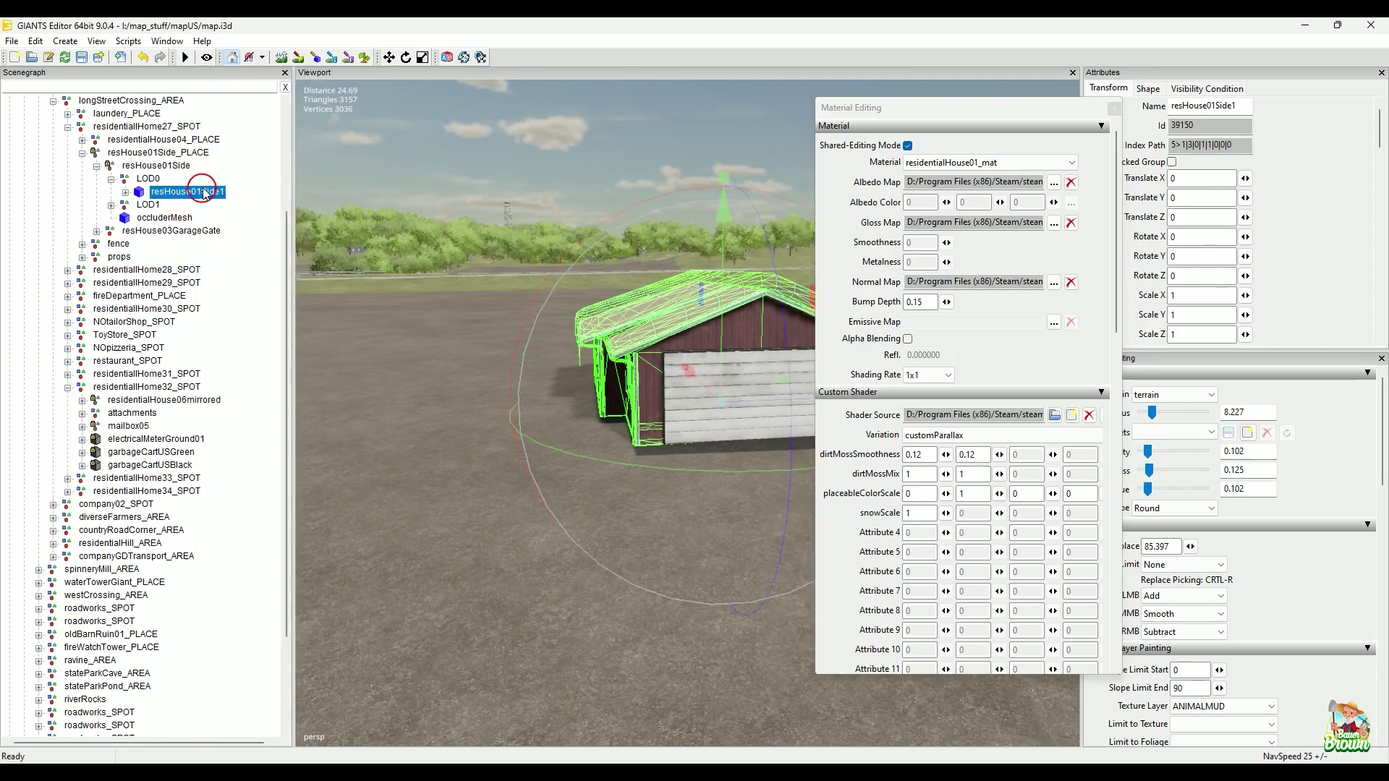
{"action": "scroll", "coordinate": [177, 228], "scroll_direction": "up", "scroll_amount": 1}
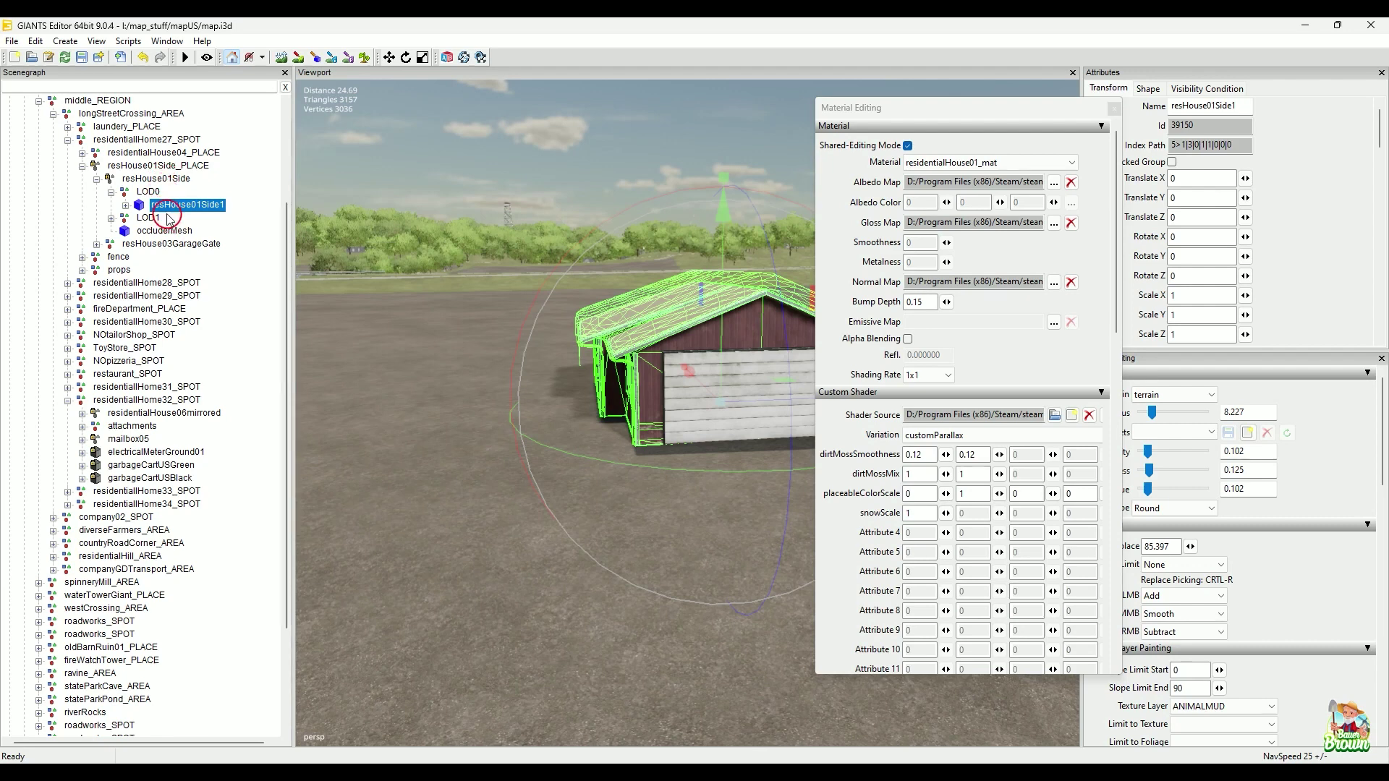
{"action": "left_click", "coordinate": [159, 165]}
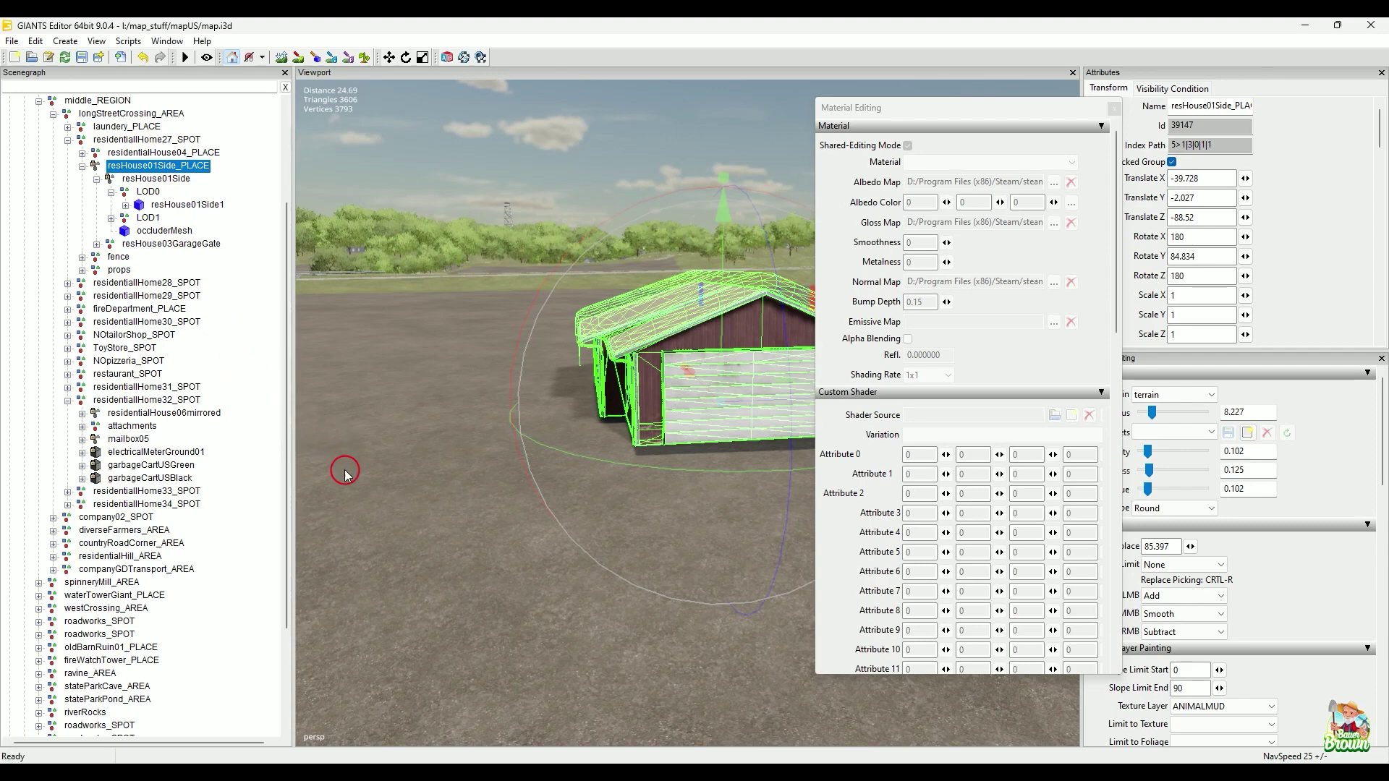
{"action": "left_click_drag", "start_coordinate": [345, 470], "coordinate": [420, 481], "text": "alt"}
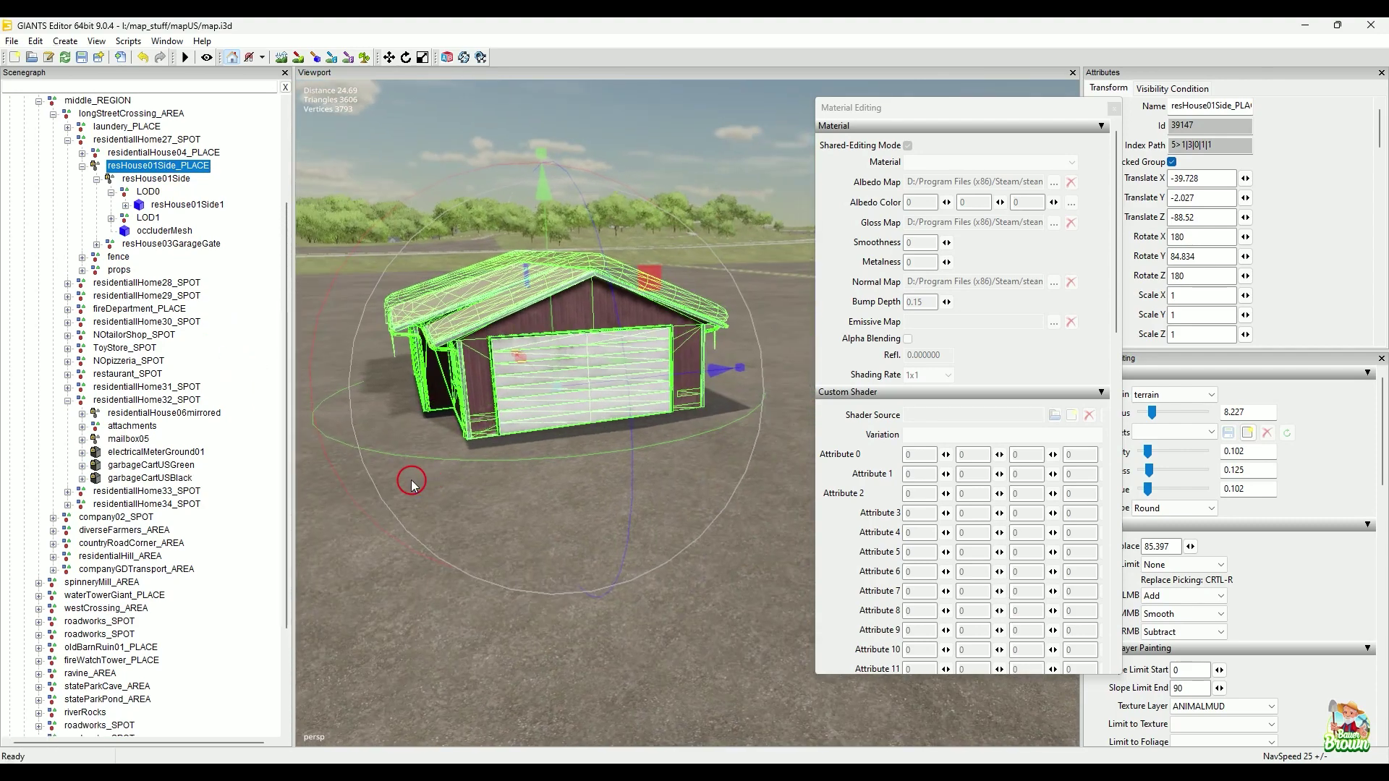
Export the selected garage group with its files to the Desktop as an i3D file named rez01rework
{"action": "left_click", "coordinate": [10, 43]}
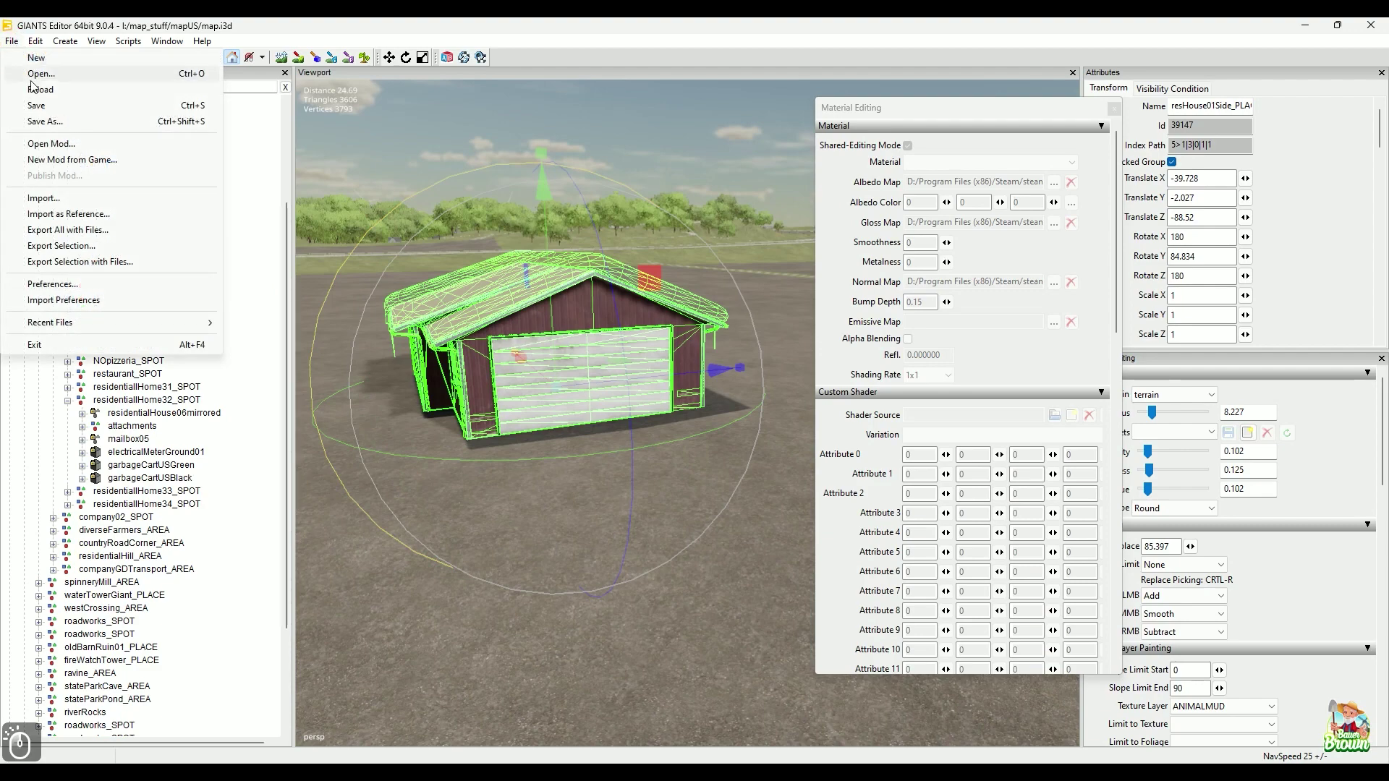
{"action": "left_click", "coordinate": [73, 261]}
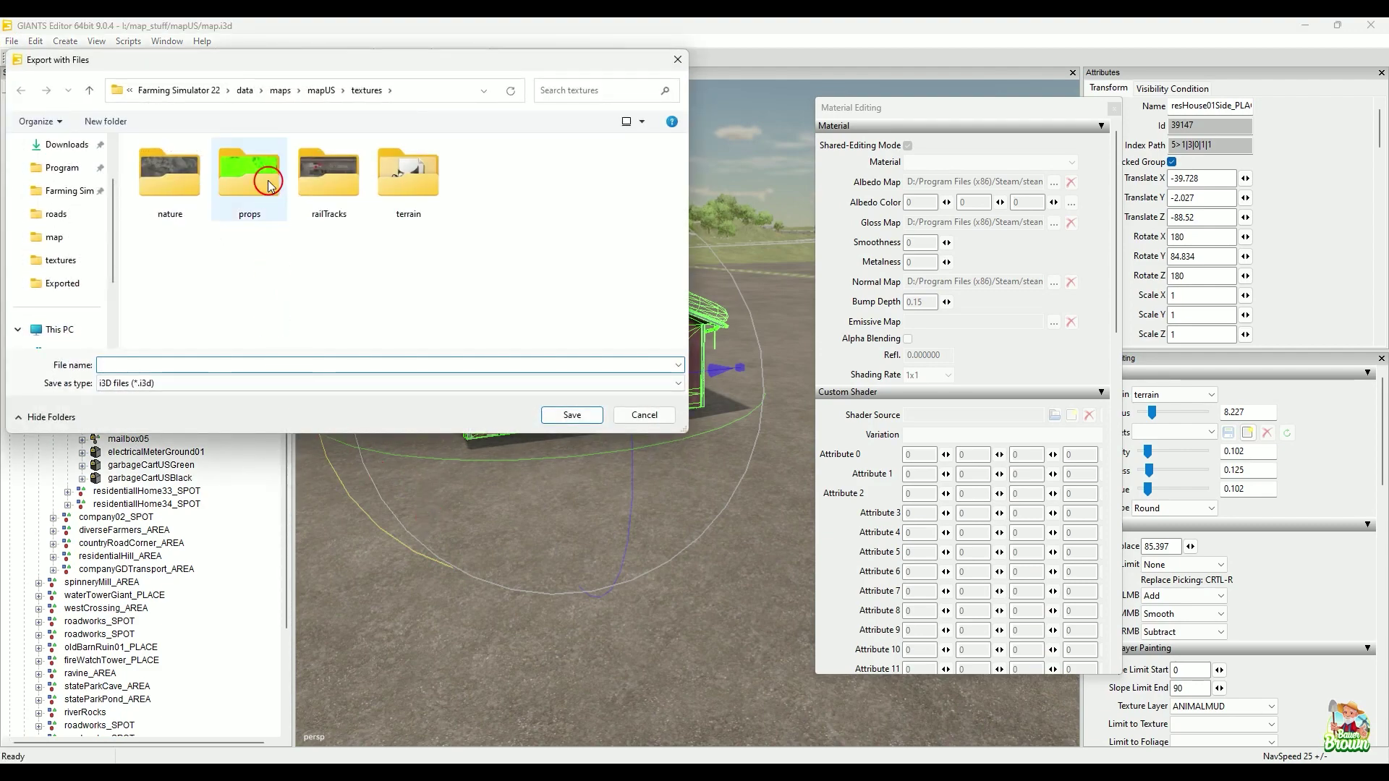
{"action": "scroll", "coordinate": [85, 232], "scroll_direction": "up", "scroll_amount": 2}
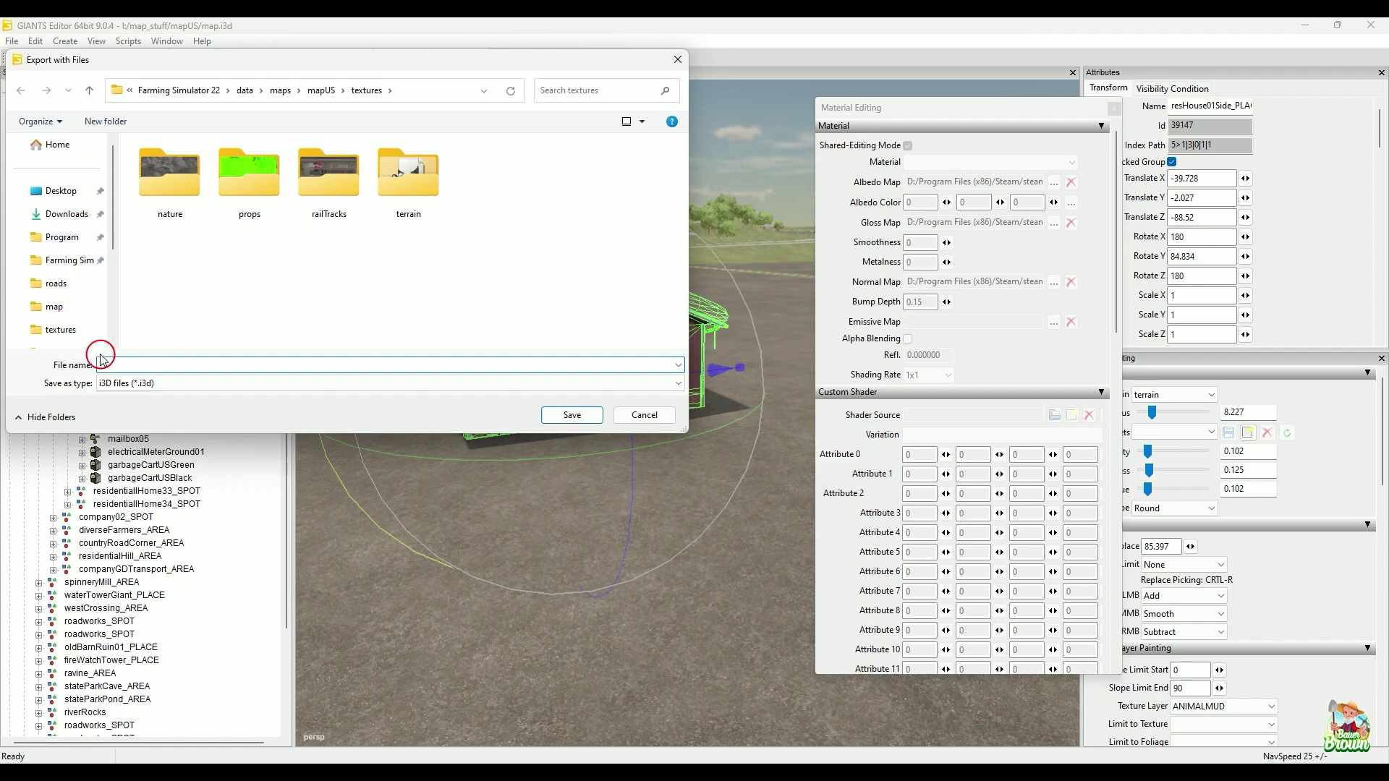
{"action": "left_click", "coordinate": [66, 191]}
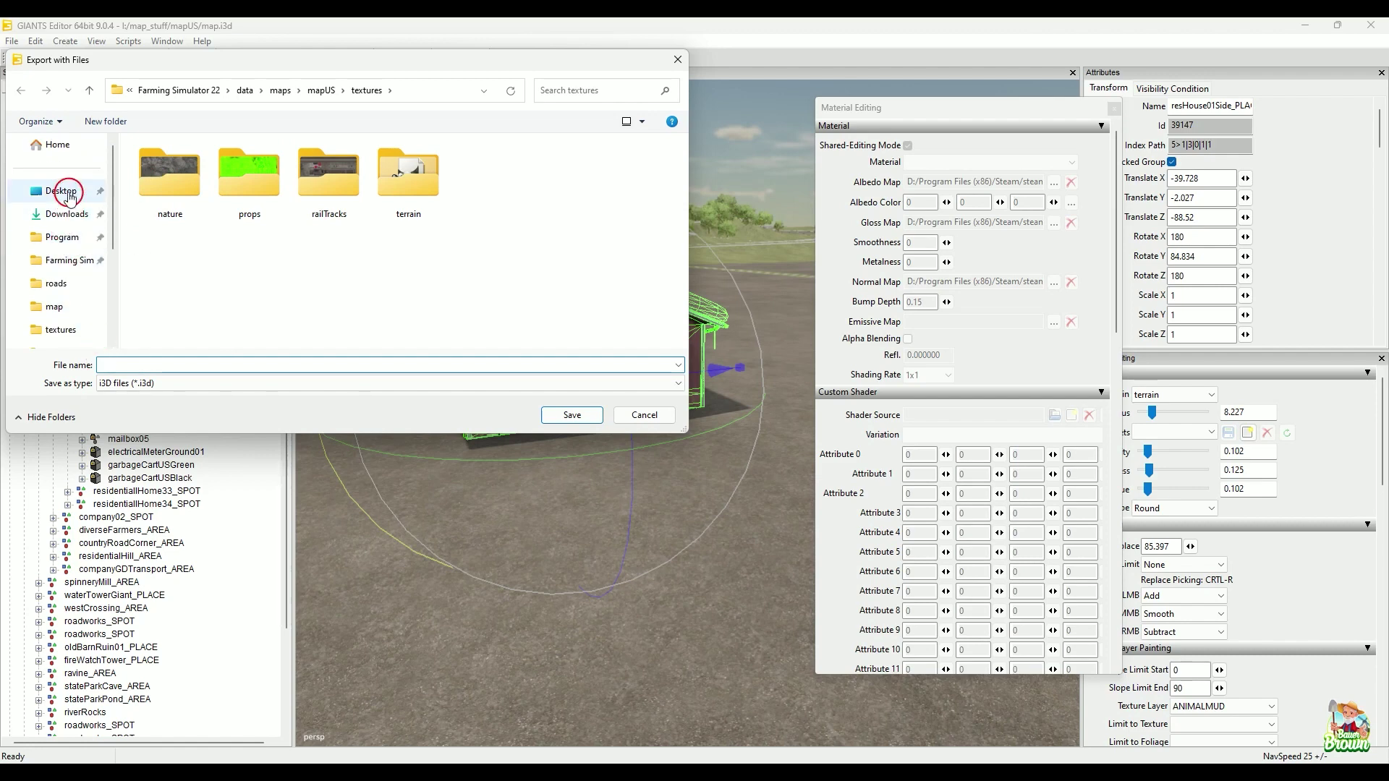
{"action": "left_click", "coordinate": [301, 367]}
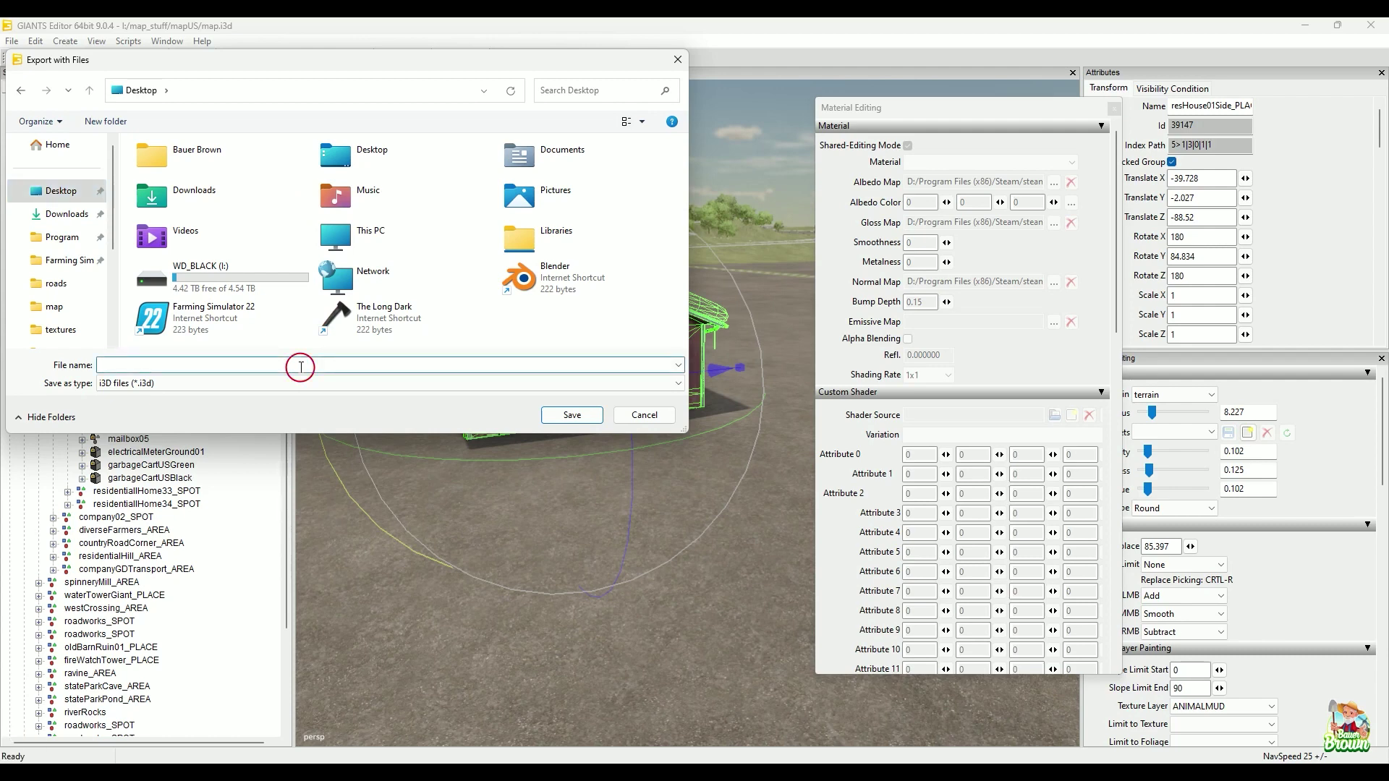
{"action": "type", "text": "rez01rework"}
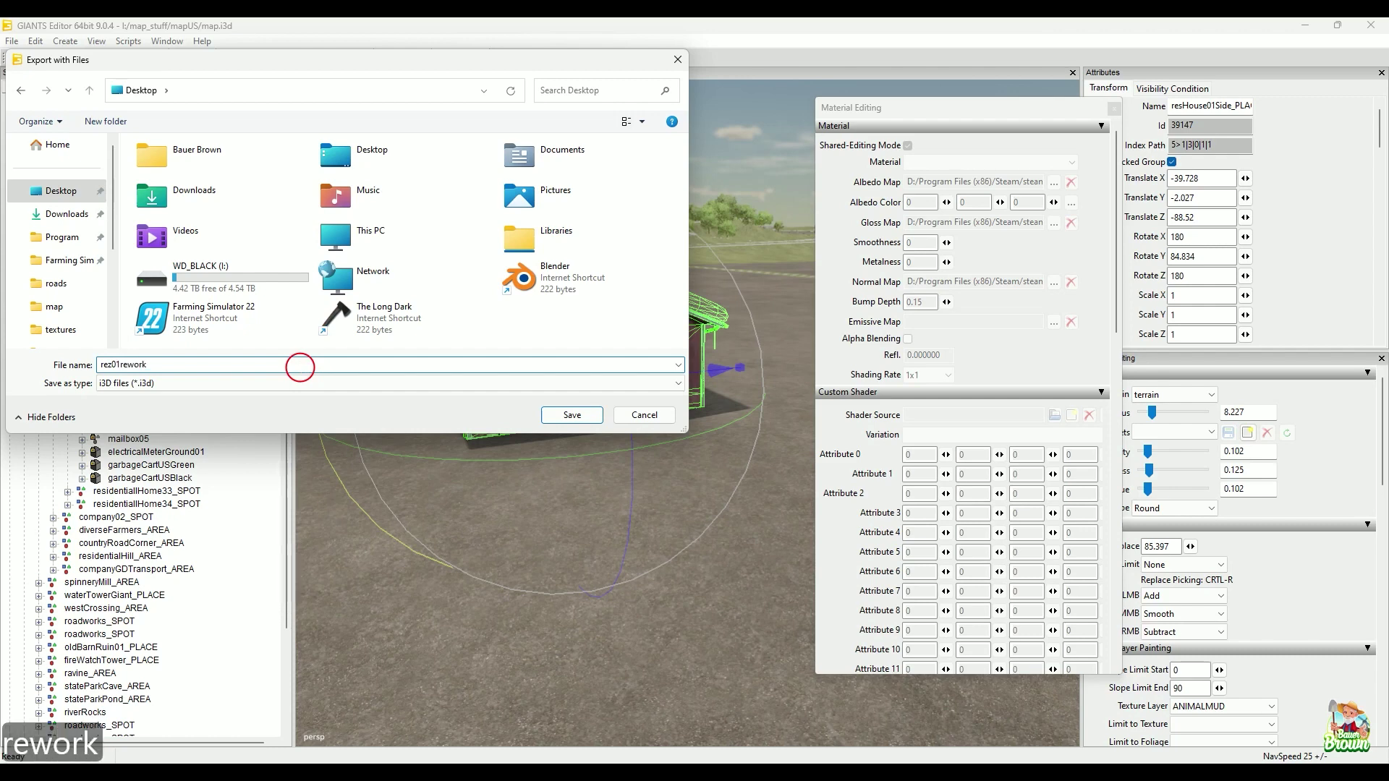
{"action": "left_click", "coordinate": [575, 419]}
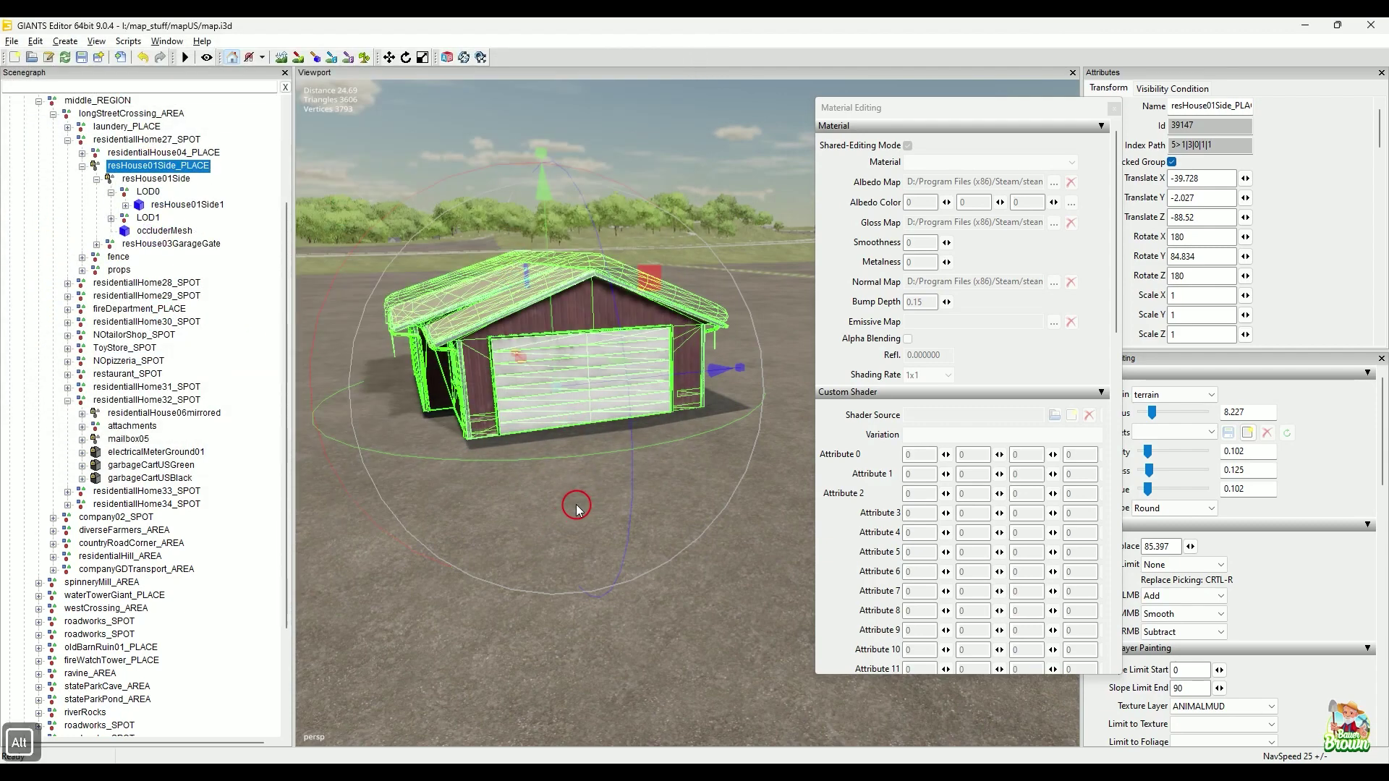
{"action": "mouse_move", "coordinate": [573, 502]}
{"action": "left_mouse_down", "text": "alt"}
{"action": "mouse_move", "coordinate": [583, 542]}
{"action": "mouse_move", "coordinate": [562, 571]}
{"action": "mouse_move", "coordinate": [486, 527]}
{"action": "mouse_move", "coordinate": [552, 489]}
{"action": "left_mouse_up", "text": "alt"}
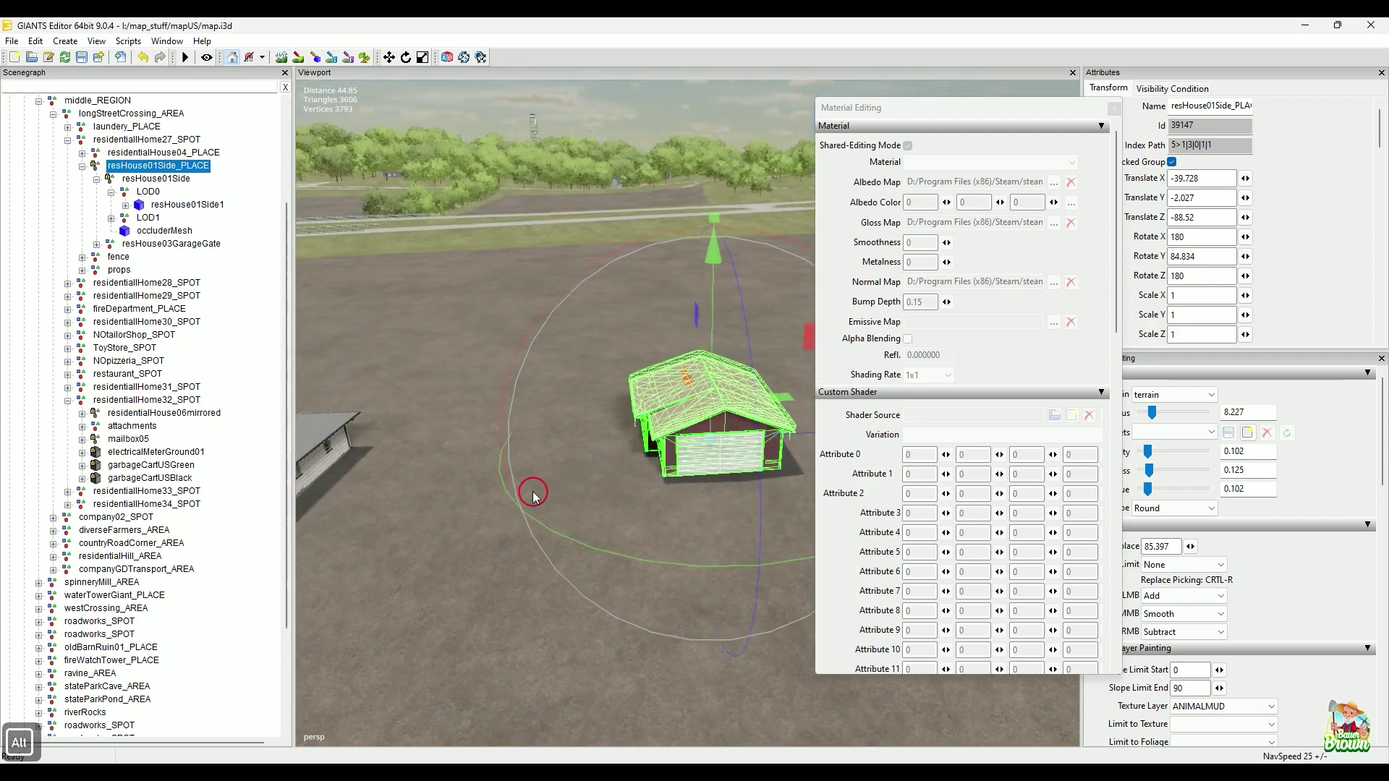
{"action": "left_click_drag", "start_coordinate": [504, 532], "coordinate": [503, 528], "text": "alt"}
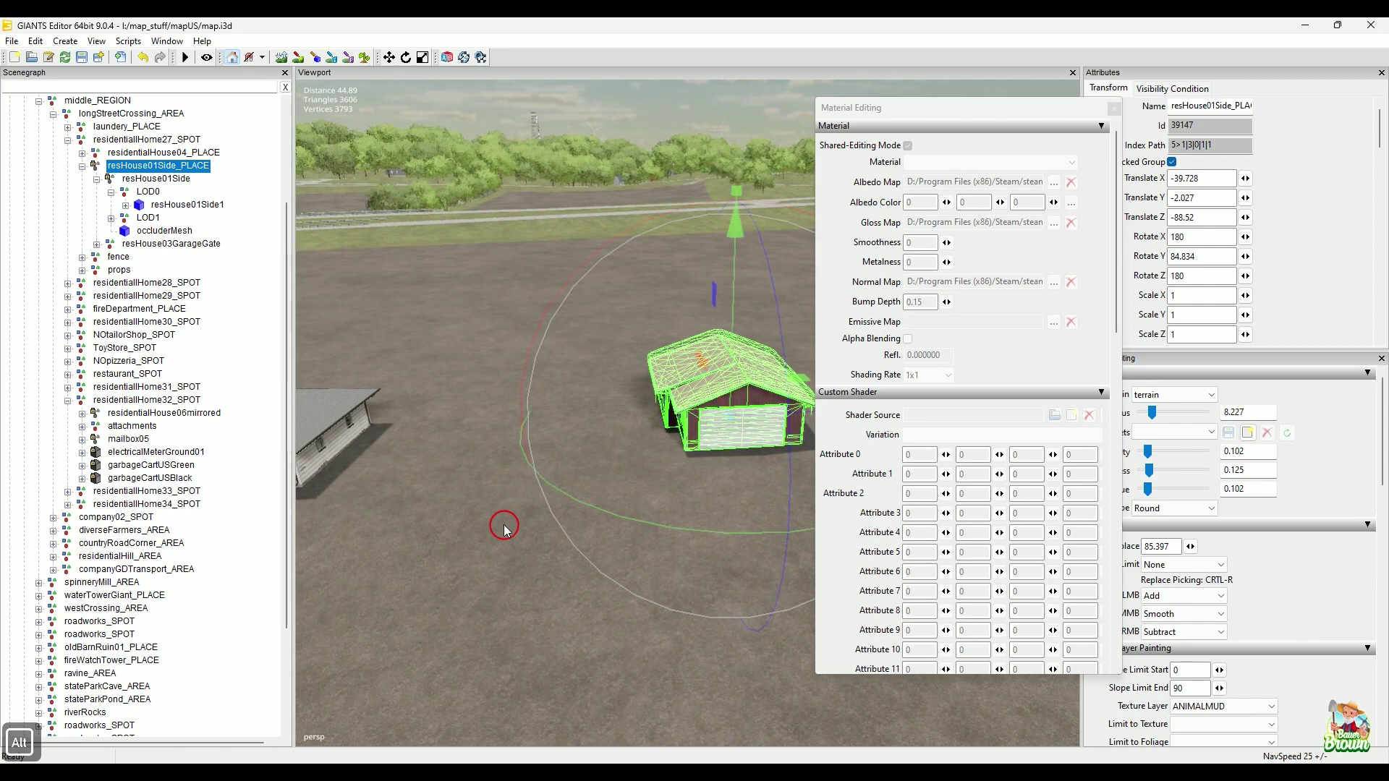
{"action": "left_click", "coordinate": [65, 57]}
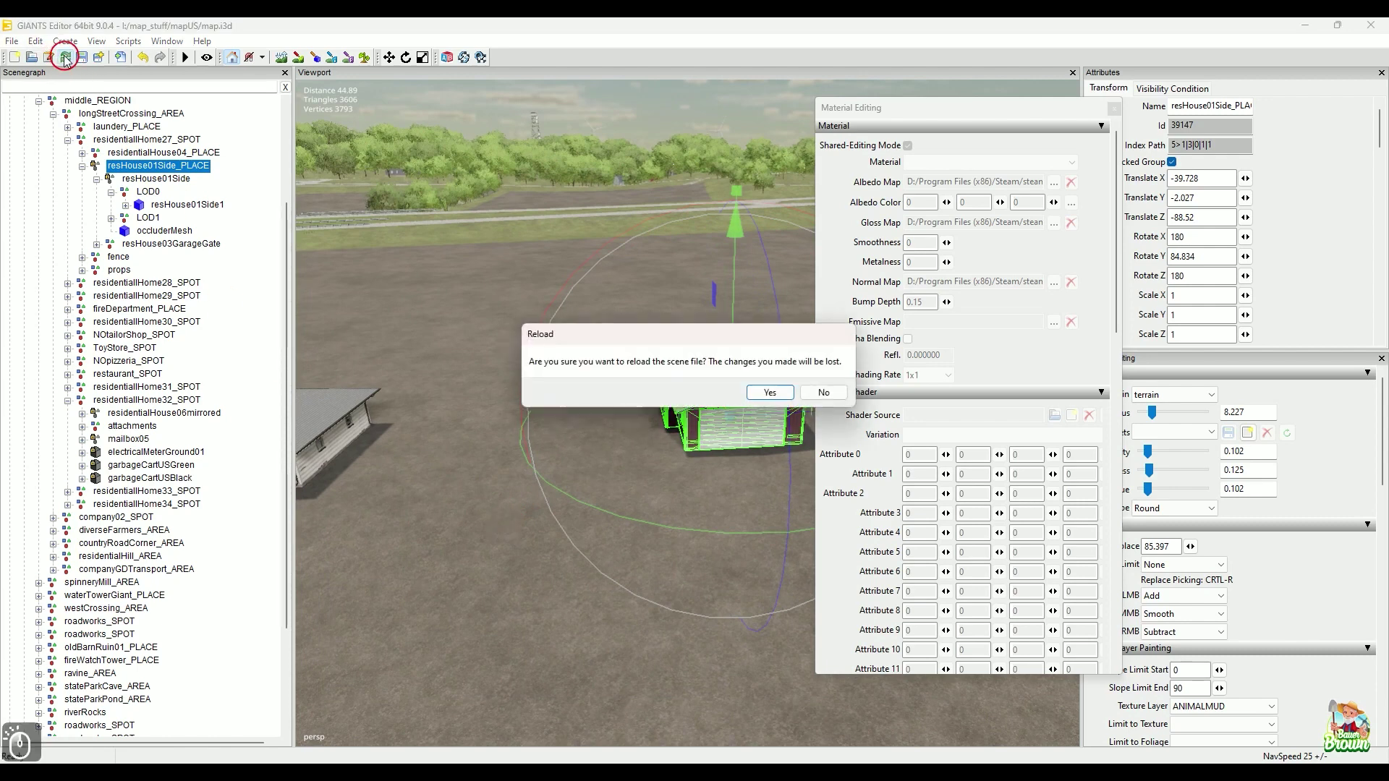
{"action": "left_click", "coordinate": [821, 392]}
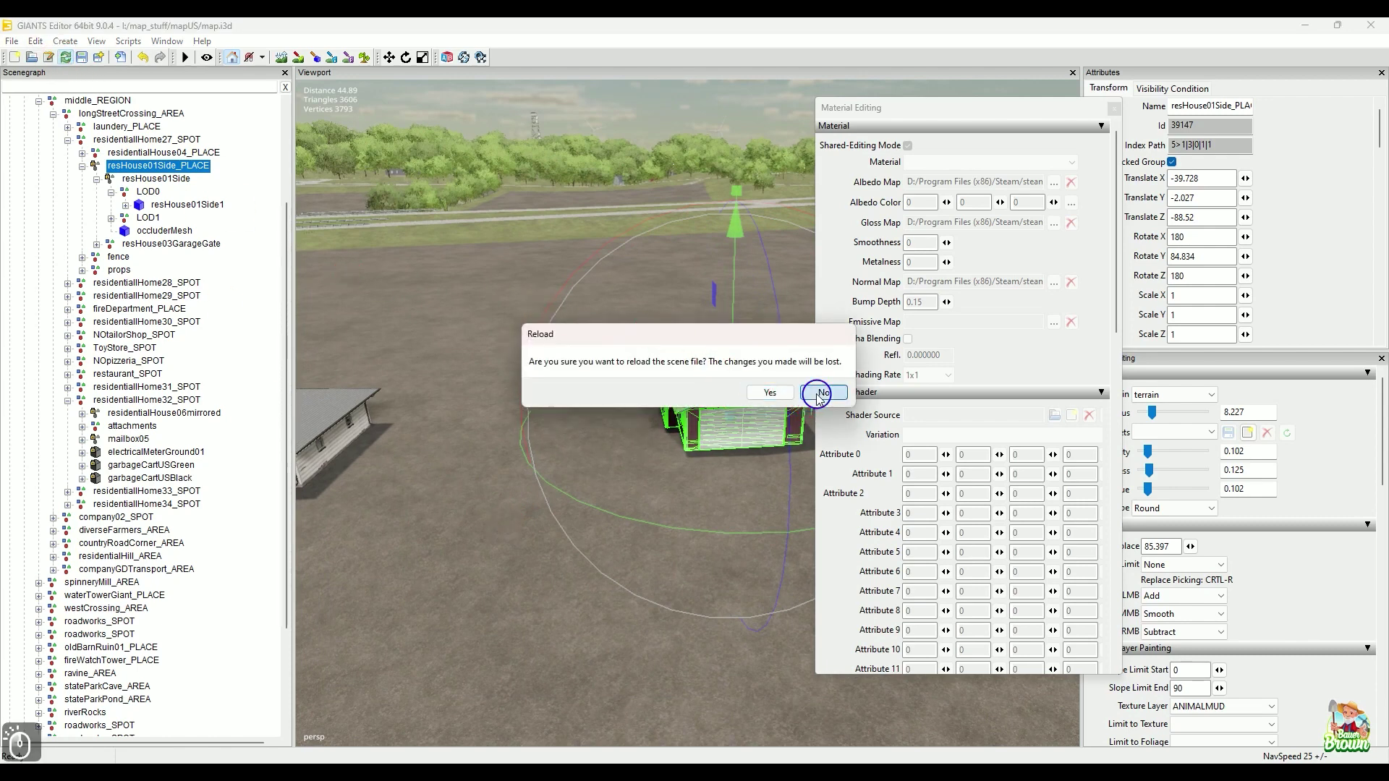
Undo the texture changes on the garage back to its original blue walls and dark roof, and clear the selection
{"action": "left_click_drag", "start_coordinate": [614, 477], "coordinate": [645, 452], "text": "alt"}
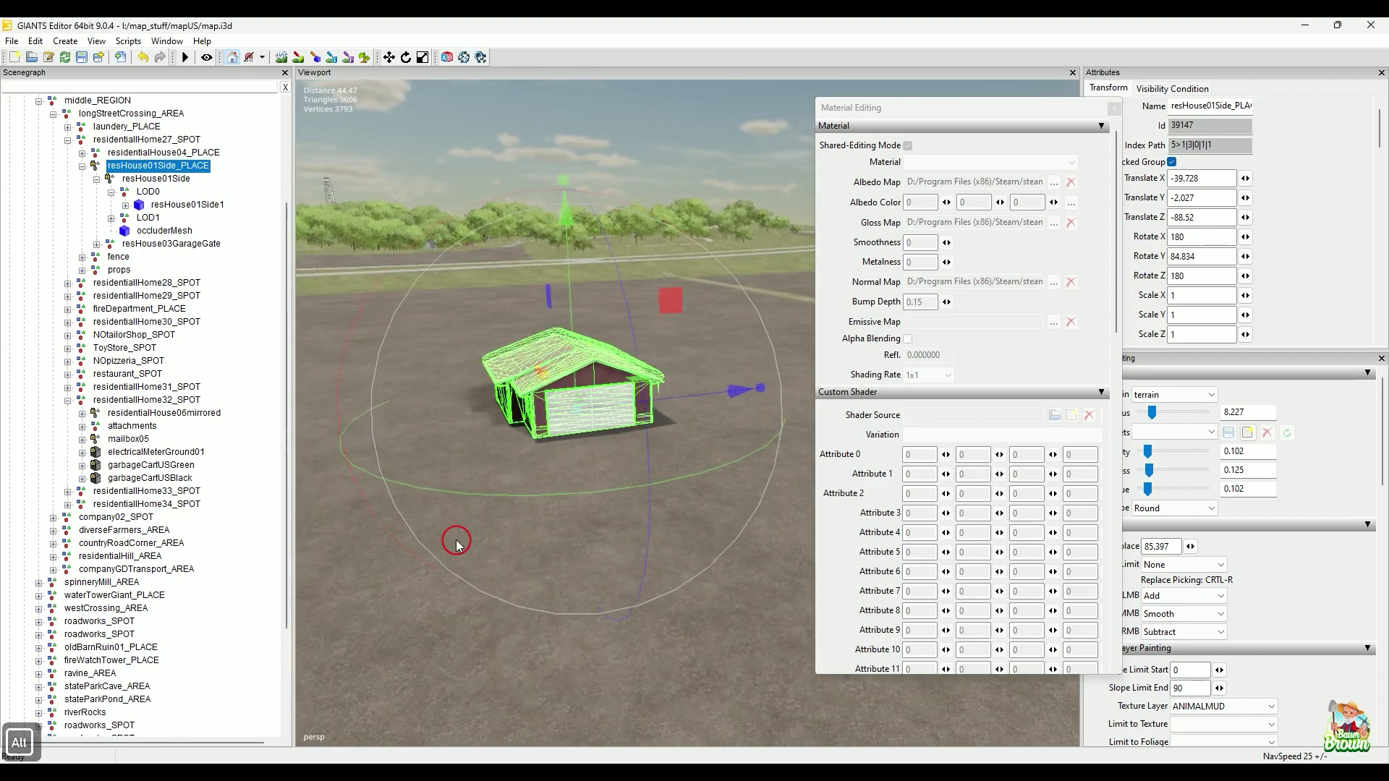
{"action": "key", "text": "ctrl+z"}
{"action": "key", "text": "ctrl+z"}
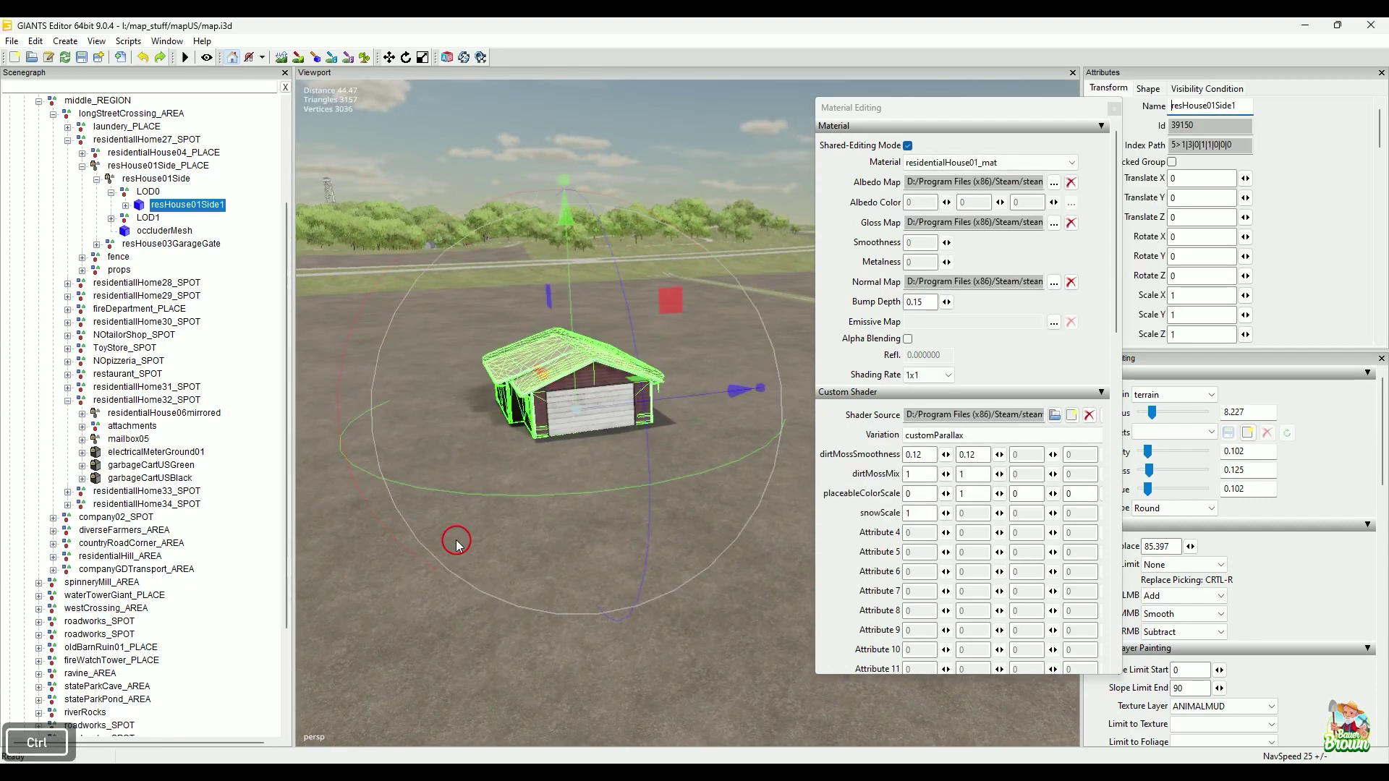
{"action": "key", "text": "ctrl+z"}
{"action": "key", "text": "ctrl+z"}
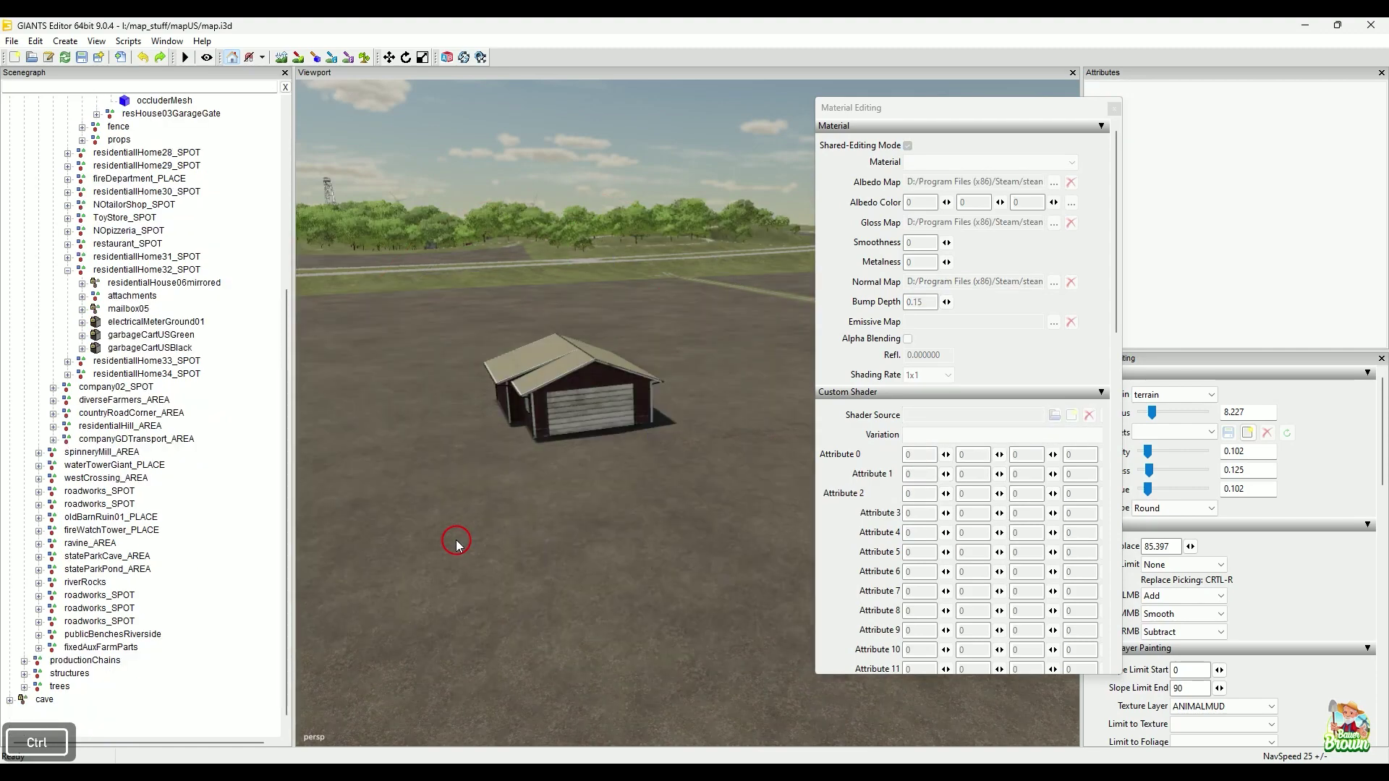
{"action": "key", "text": "ctrl+z"}
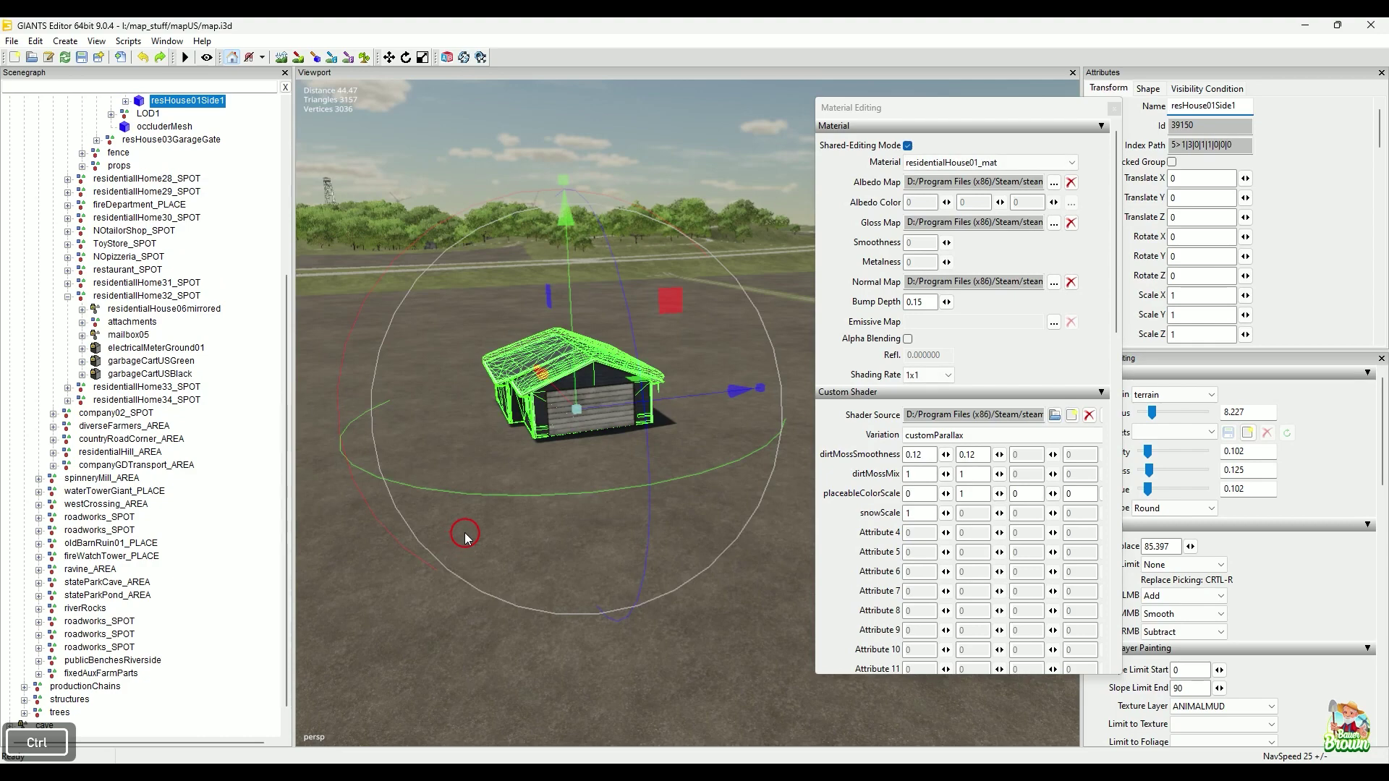
{"action": "left_click", "coordinate": [521, 139]}
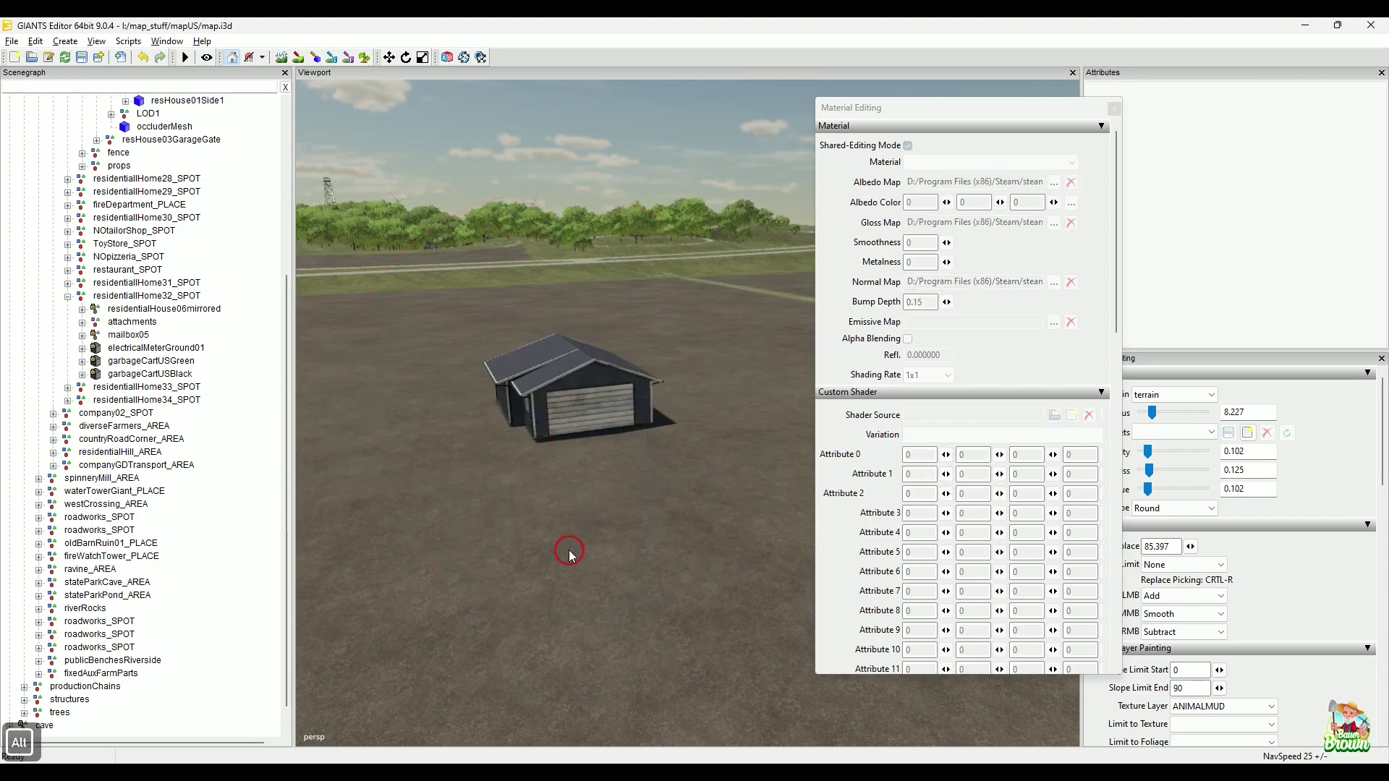
Add a light to the scene to brighten the garage
{"action": "right_click_drag", "start_coordinate": [567, 549], "coordinate": [611, 459], "text": "alt"}
{"action": "mouse_move", "coordinate": [611, 461]}
{"action": "left_mouse_down", "text": "alt"}
{"action": "mouse_move", "coordinate": [664, 438]}
{"action": "mouse_move", "coordinate": [610, 465]}
{"action": "mouse_move", "coordinate": [631, 470]}
{"action": "left_mouse_up", "text": "alt"}
{"action": "right_click_drag", "start_coordinate": [631, 471], "coordinate": [372, 549], "text": "alt"}
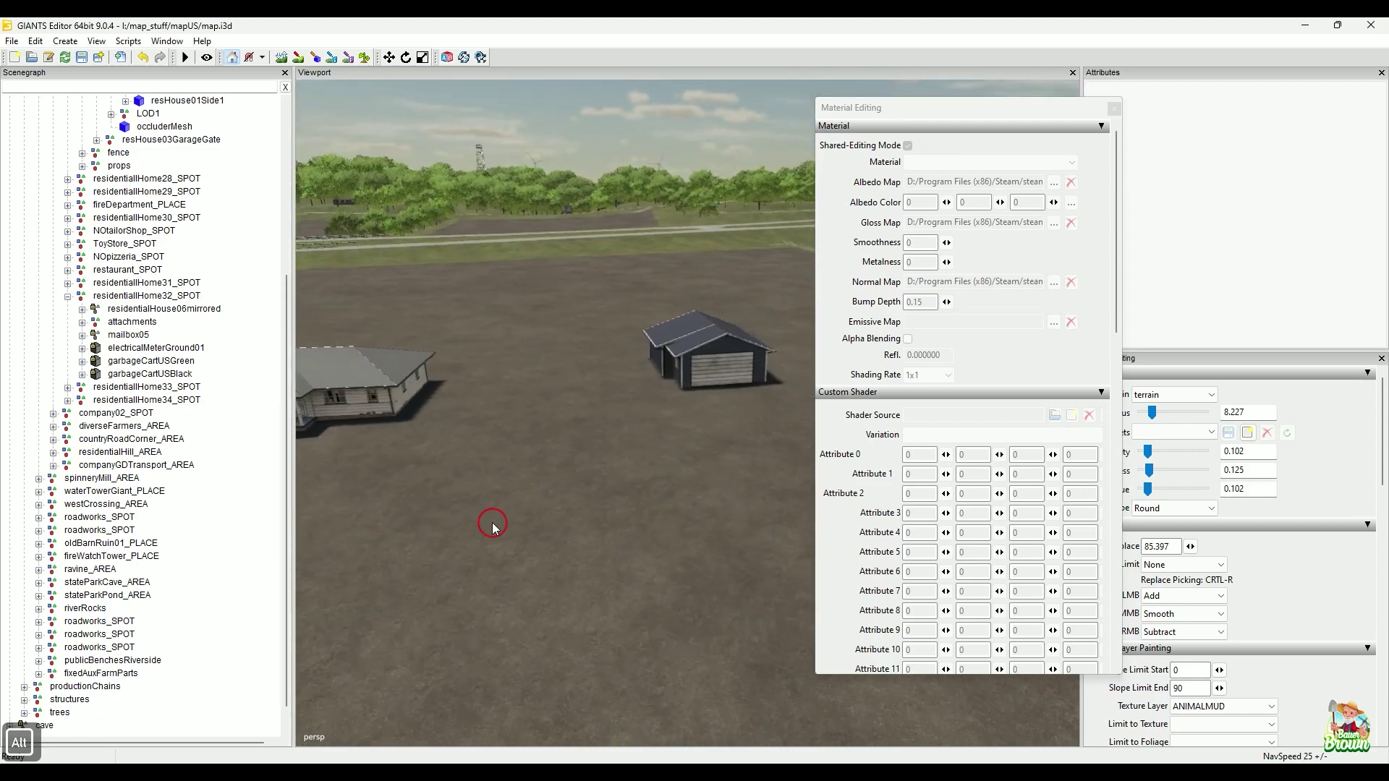
{"action": "key", "text": "ctrl+l"}
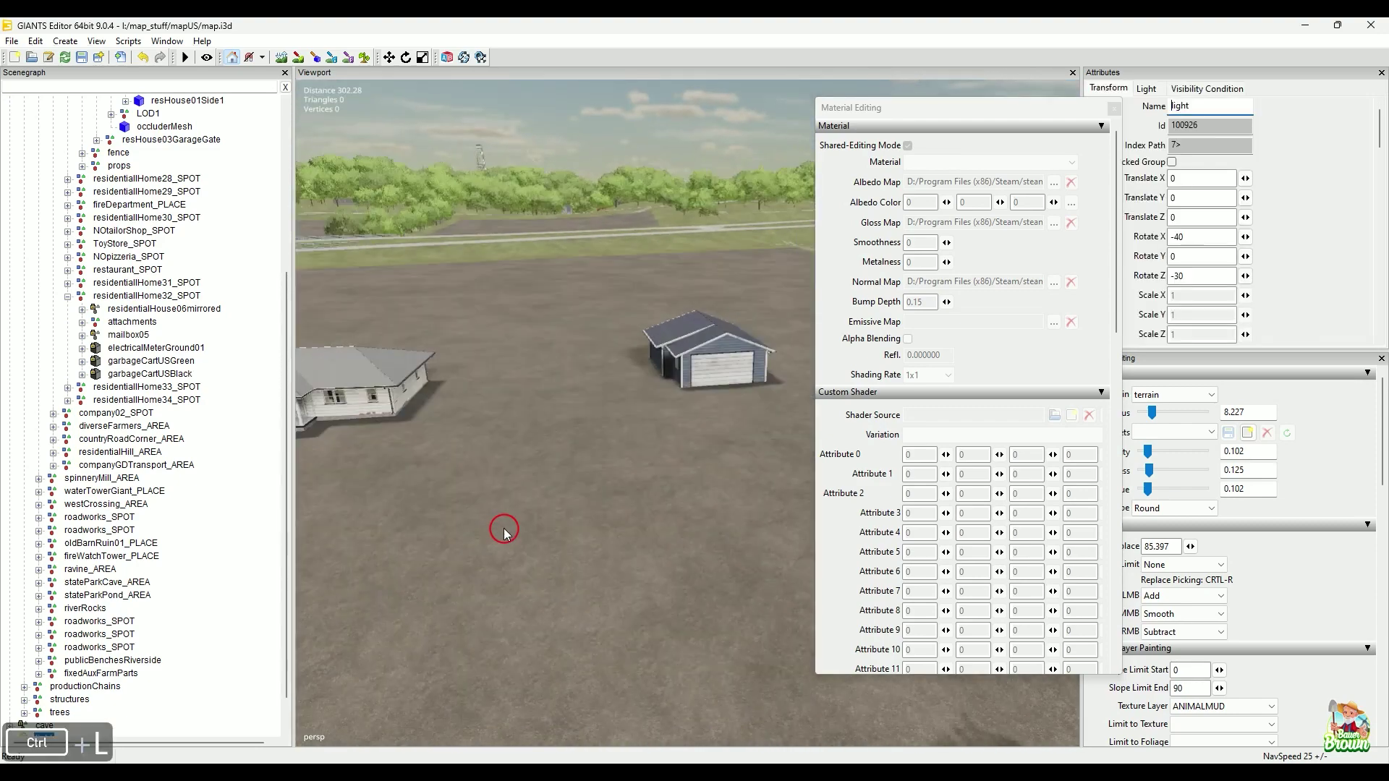
{"action": "left_click_drag", "start_coordinate": [590, 466], "coordinate": [632, 461], "text": "alt"}
Import the rez01rework i3D file from the Desktop into the open map scene using File Explorer
{"action": "mouse_move", "coordinate": [683, 771]}
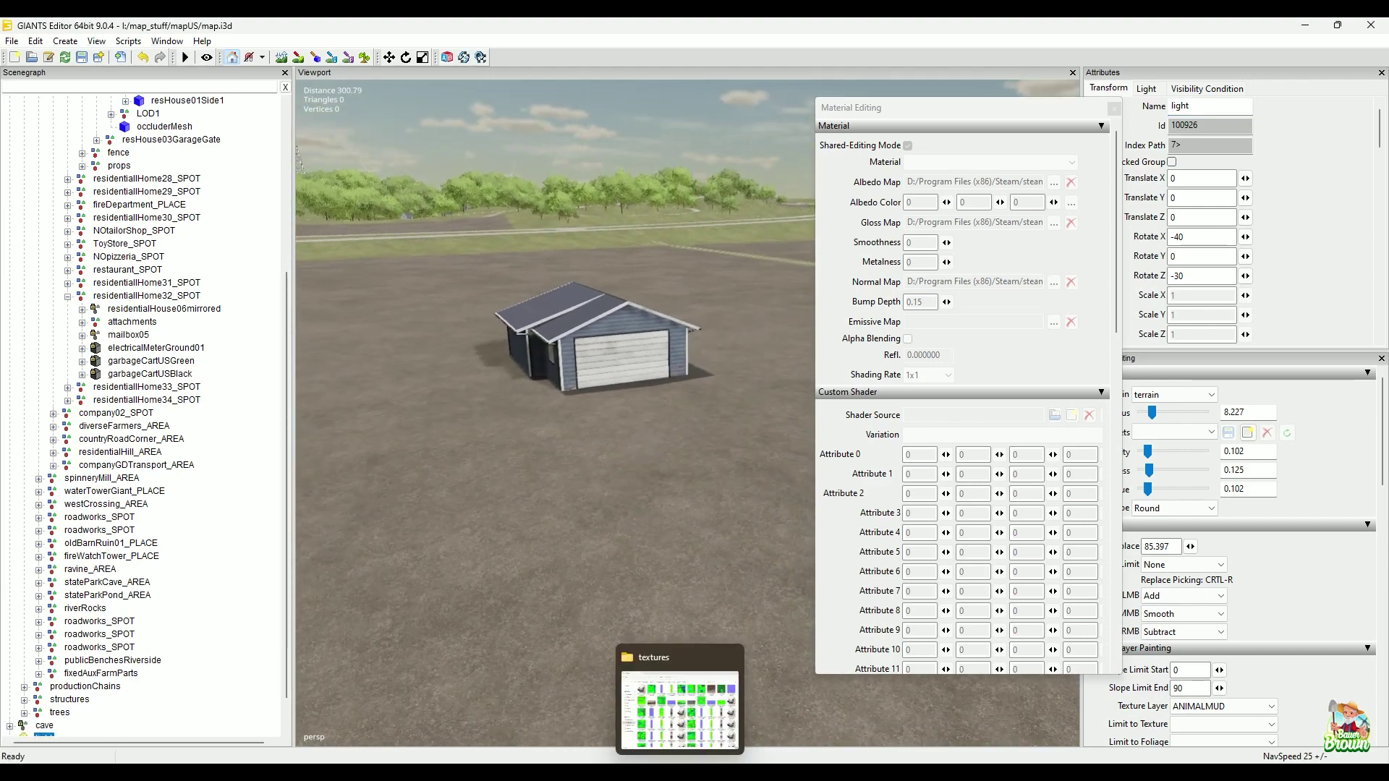
{"action": "left_click", "coordinate": [647, 694]}
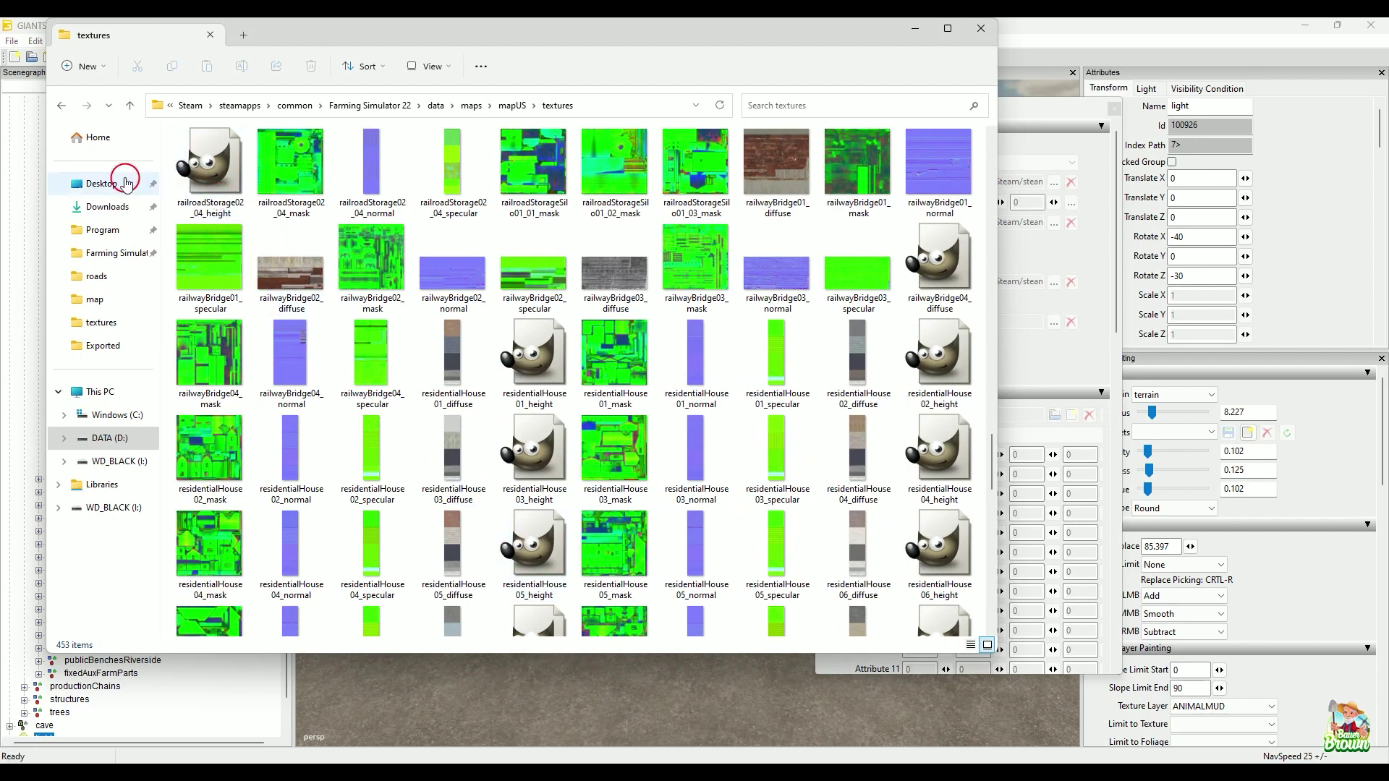
{"action": "left_click", "coordinate": [108, 184]}
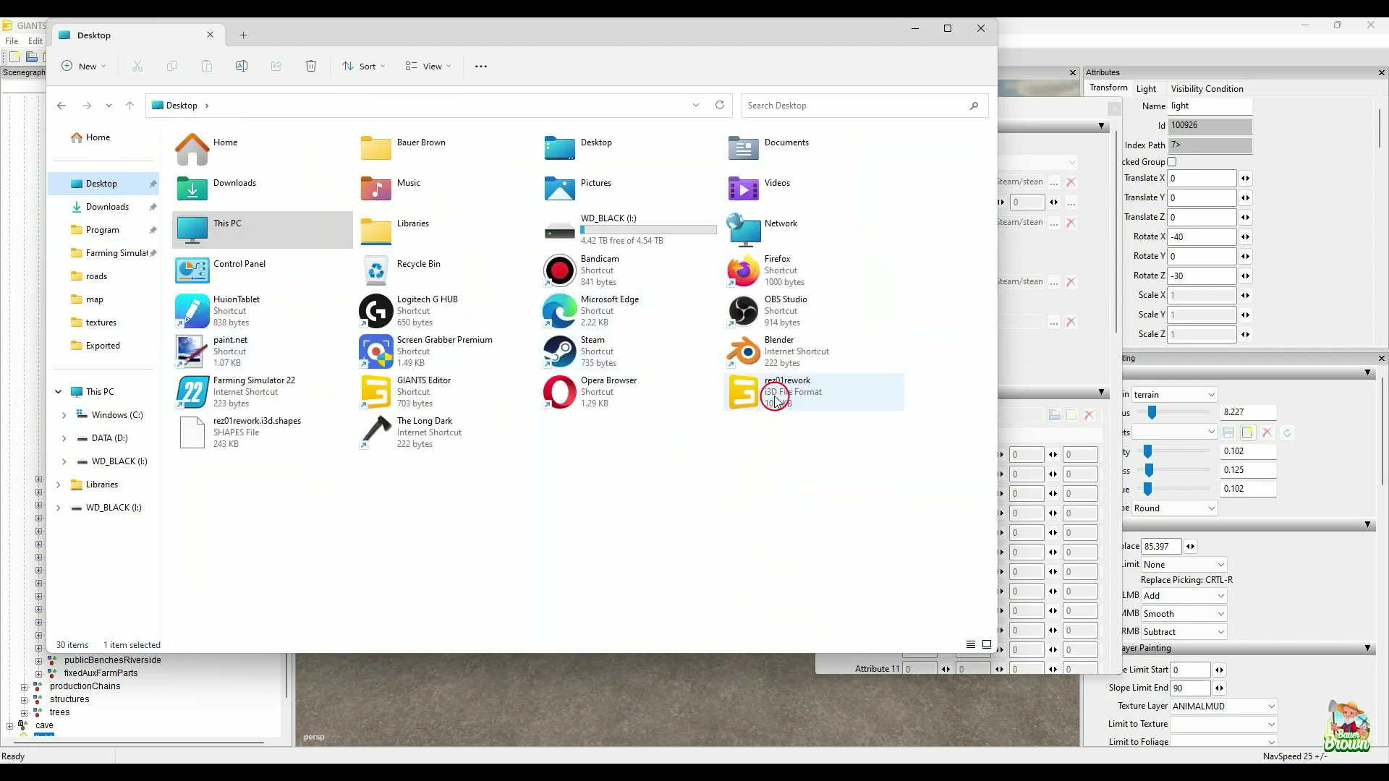
{"action": "left_click_drag", "start_coordinate": [776, 391], "coordinate": [614, 726]}
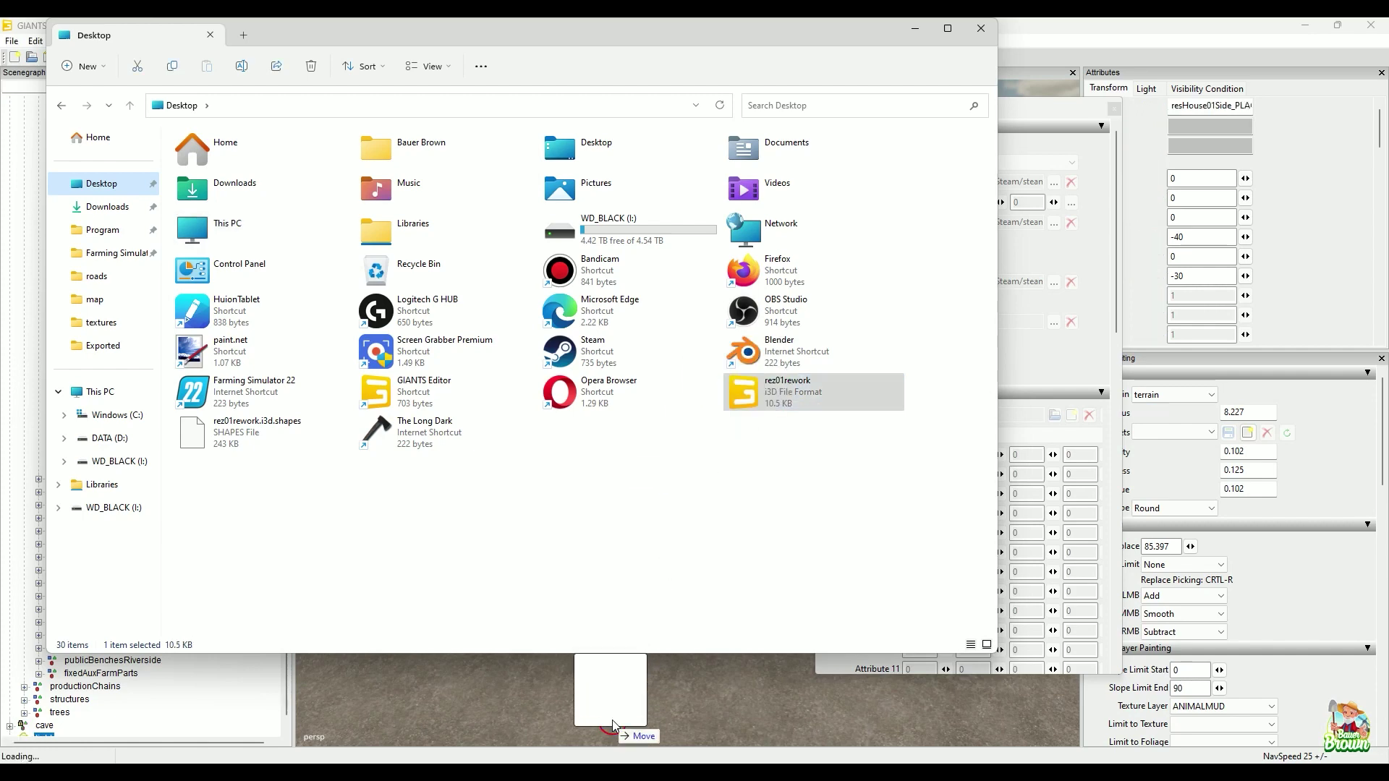
{"action": "left_click", "coordinate": [916, 31]}
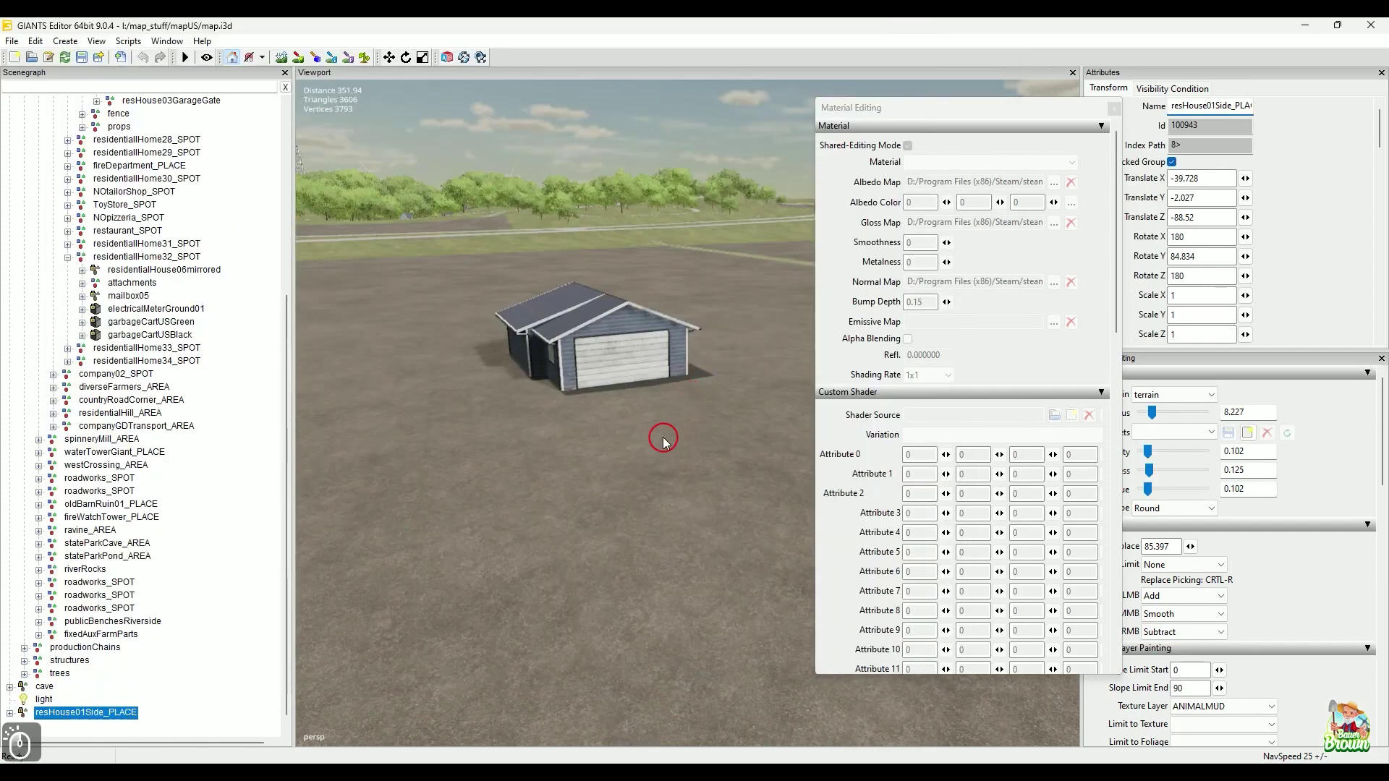
Place the imported garage on the ground beside the original blue garage, between it and the neighbouring house
{"action": "middle_click_drag", "start_coordinate": [663, 438], "coordinate": [605, 530], "text": "alt"}
{"action": "left_click_drag", "start_coordinate": [611, 505], "coordinate": [549, 512], "text": "alt"}
{"action": "key", "text": "ctrl+b"}
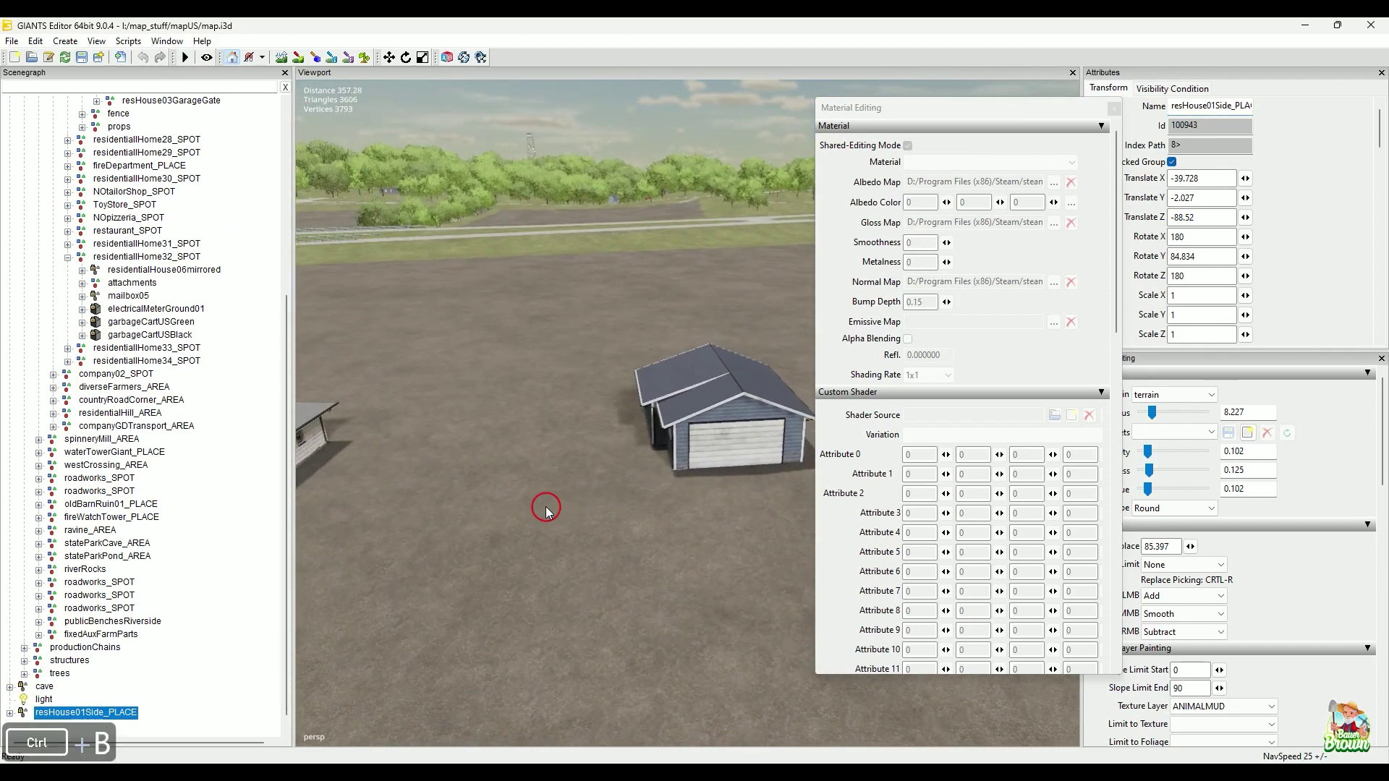
{"action": "left_click", "coordinate": [536, 461]}
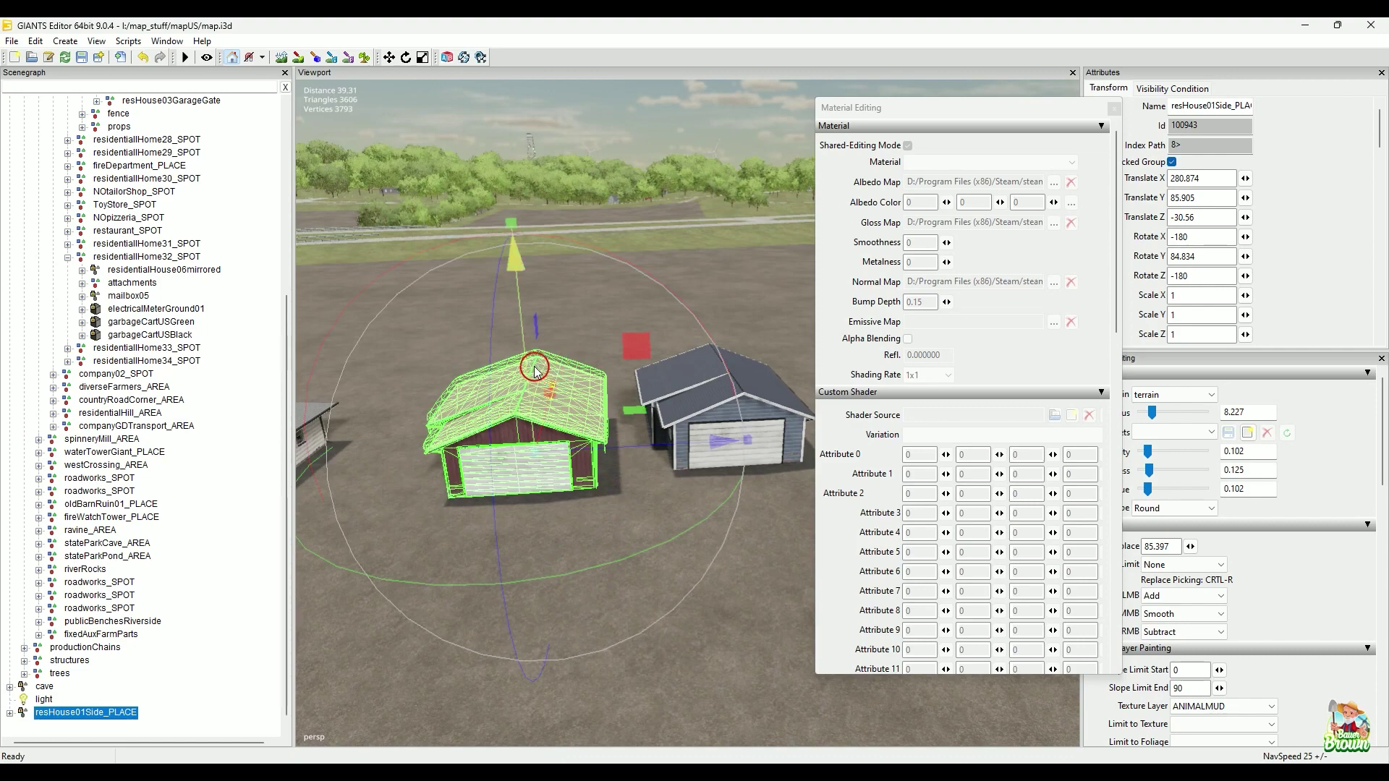
{"action": "left_click_drag", "start_coordinate": [550, 564], "coordinate": [567, 478], "text": "alt"}
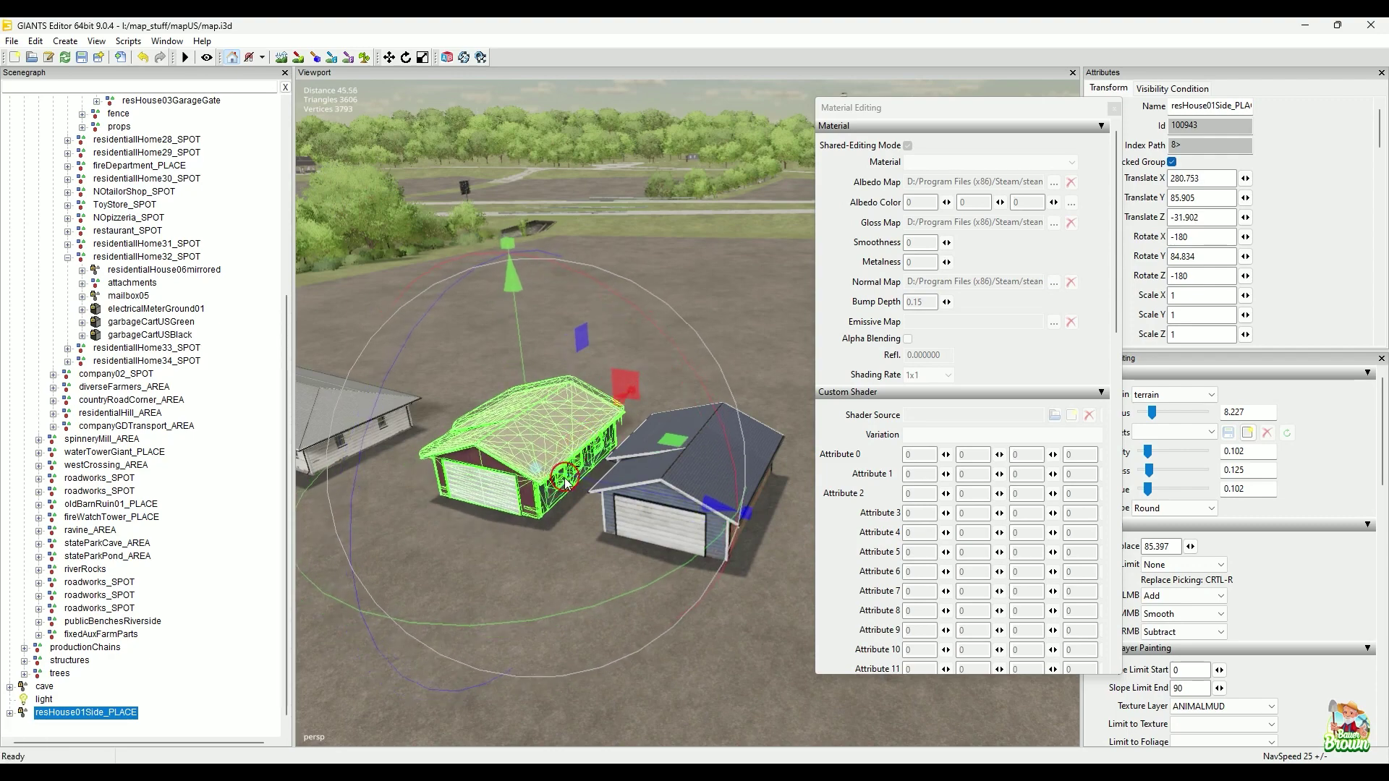
Compare the imported red garage with the original blue garage from several sides and distances
{"action": "left_click", "coordinate": [647, 250]}
{"action": "left_click_drag", "start_coordinate": [620, 551], "coordinate": [673, 530], "text": "alt"}
{"action": "middle_click_drag", "start_coordinate": [673, 531], "coordinate": [729, 482], "text": "alt"}
{"action": "left_click_drag", "start_coordinate": [586, 506], "coordinate": [636, 491], "text": "alt"}
{"action": "middle_click_drag", "start_coordinate": [639, 490], "coordinate": [710, 472], "text": "alt"}
{"action": "left_click_drag", "start_coordinate": [623, 494], "coordinate": [687, 470], "text": "alt"}
{"action": "middle_click_drag", "start_coordinate": [646, 490], "coordinate": [714, 460], "text": "alt"}
{"action": "right_click_drag", "start_coordinate": [598, 524], "coordinate": [617, 487], "text": "alt"}
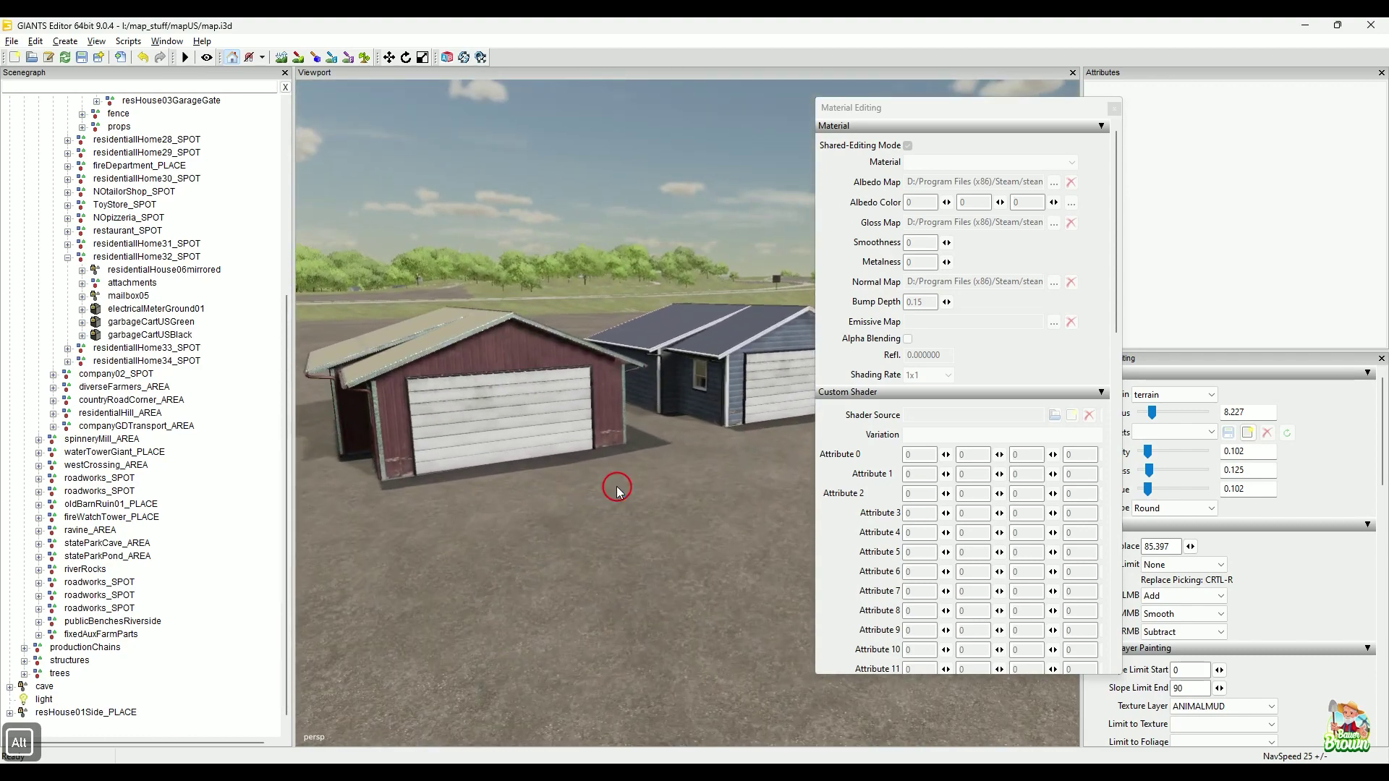
{"action": "left_click_drag", "start_coordinate": [617, 486], "coordinate": [617, 521], "text": "alt"}
{"action": "middle_click_drag", "start_coordinate": [617, 520], "coordinate": [595, 555], "text": "alt"}
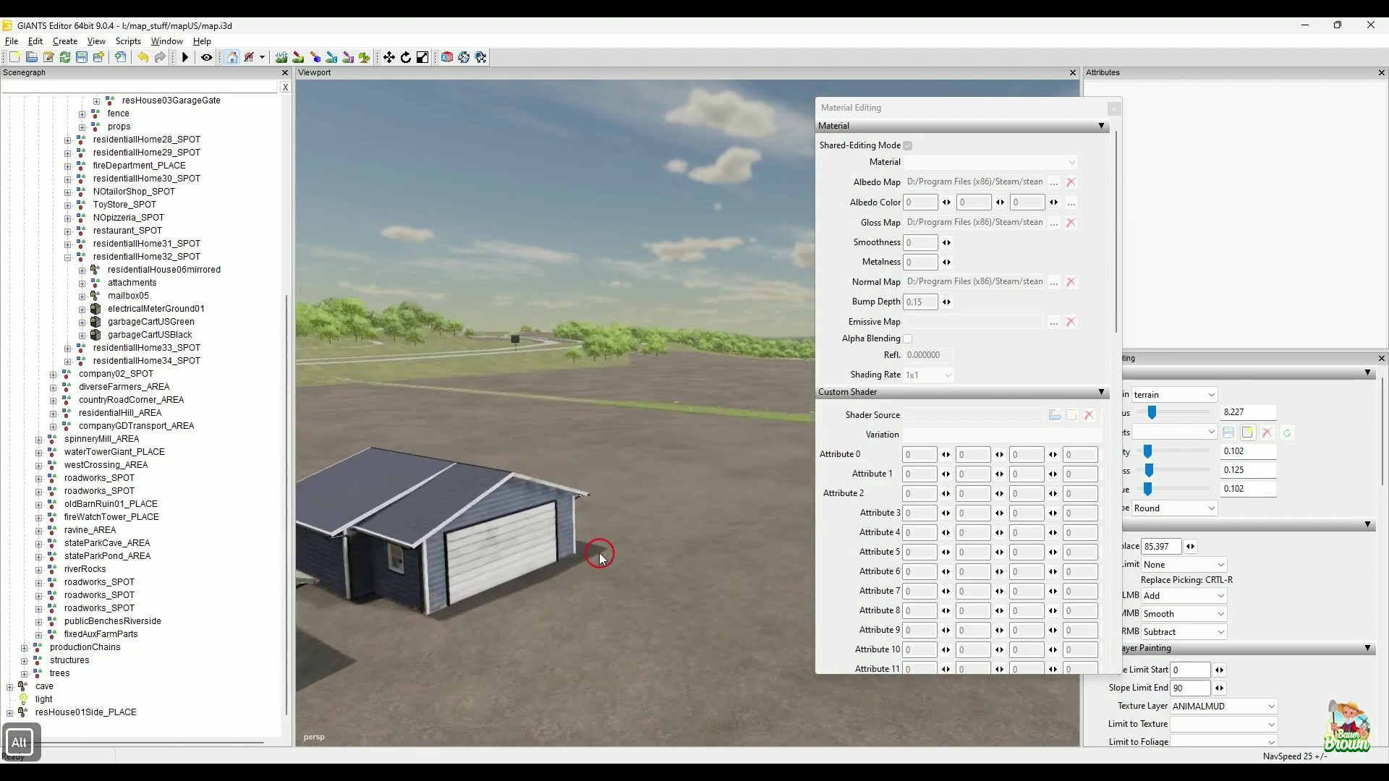
{"action": "left_click_drag", "start_coordinate": [595, 555], "coordinate": [462, 567], "text": "alt"}
{"action": "middle_click_drag", "start_coordinate": [462, 567], "coordinate": [403, 545], "text": "alt"}
{"action": "middle_click_drag", "start_coordinate": [612, 532], "coordinate": [543, 532], "text": "alt"}
{"action": "left_click_drag", "start_coordinate": [543, 532], "coordinate": [609, 518], "text": "alt"}
{"action": "right_click_drag", "start_coordinate": [609, 518], "coordinate": [570, 514], "text": "alt"}
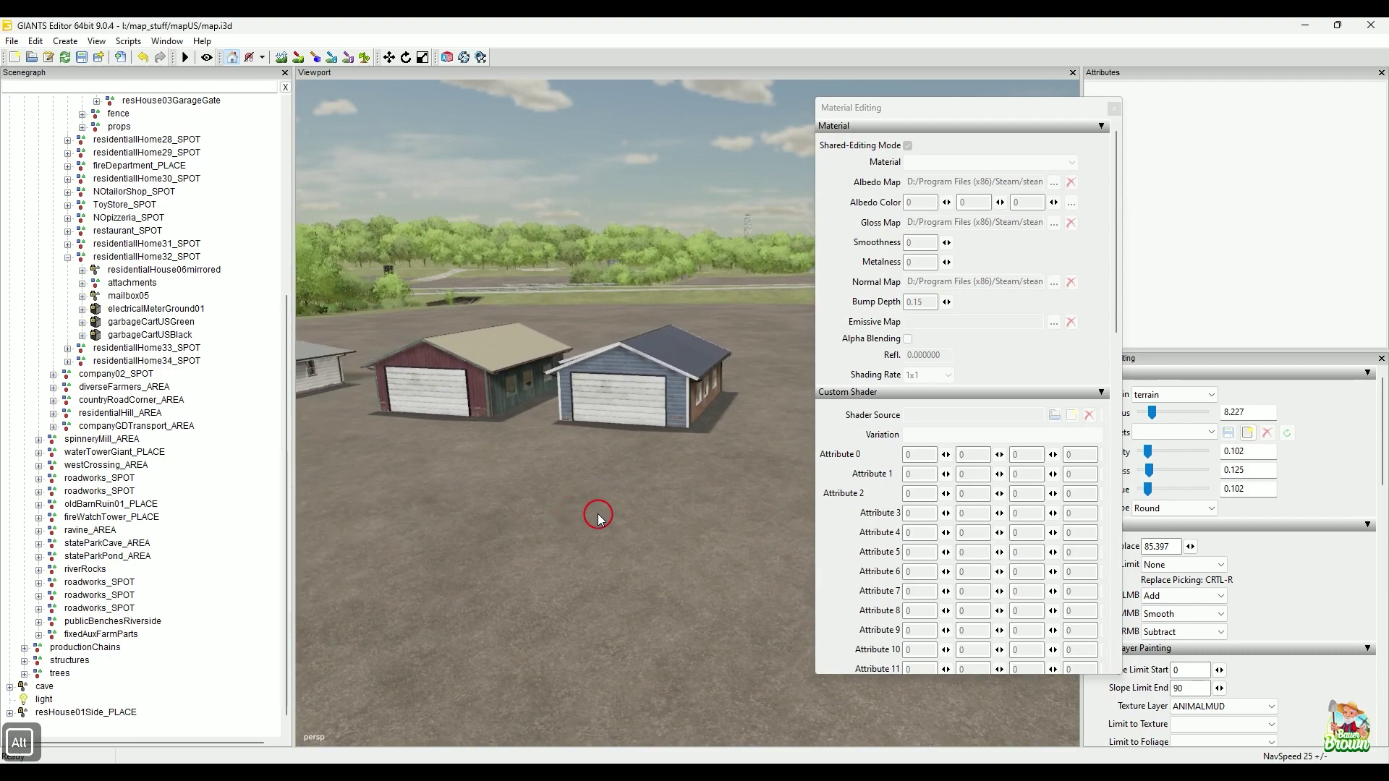
{"action": "left_click_drag", "start_coordinate": [530, 563], "coordinate": [608, 567], "text": "alt"}
{"action": "mouse_move", "coordinate": [608, 567]}
{"action": "right_mouse_down", "text": "alt"}
{"action": "mouse_move", "coordinate": [633, 566]}
{"action": "mouse_move", "coordinate": [592, 570]}
{"action": "right_mouse_up", "text": "alt"}
{"action": "left_click_drag", "start_coordinate": [592, 570], "coordinate": [673, 587], "text": "alt"}
{"action": "right_click_drag", "start_coordinate": [673, 587], "coordinate": [638, 610], "text": "alt"}
{"action": "left_click_drag", "start_coordinate": [639, 611], "coordinate": [576, 577], "text": "alt"}
{"action": "right_click_drag", "start_coordinate": [576, 576], "coordinate": [517, 604], "text": "alt"}
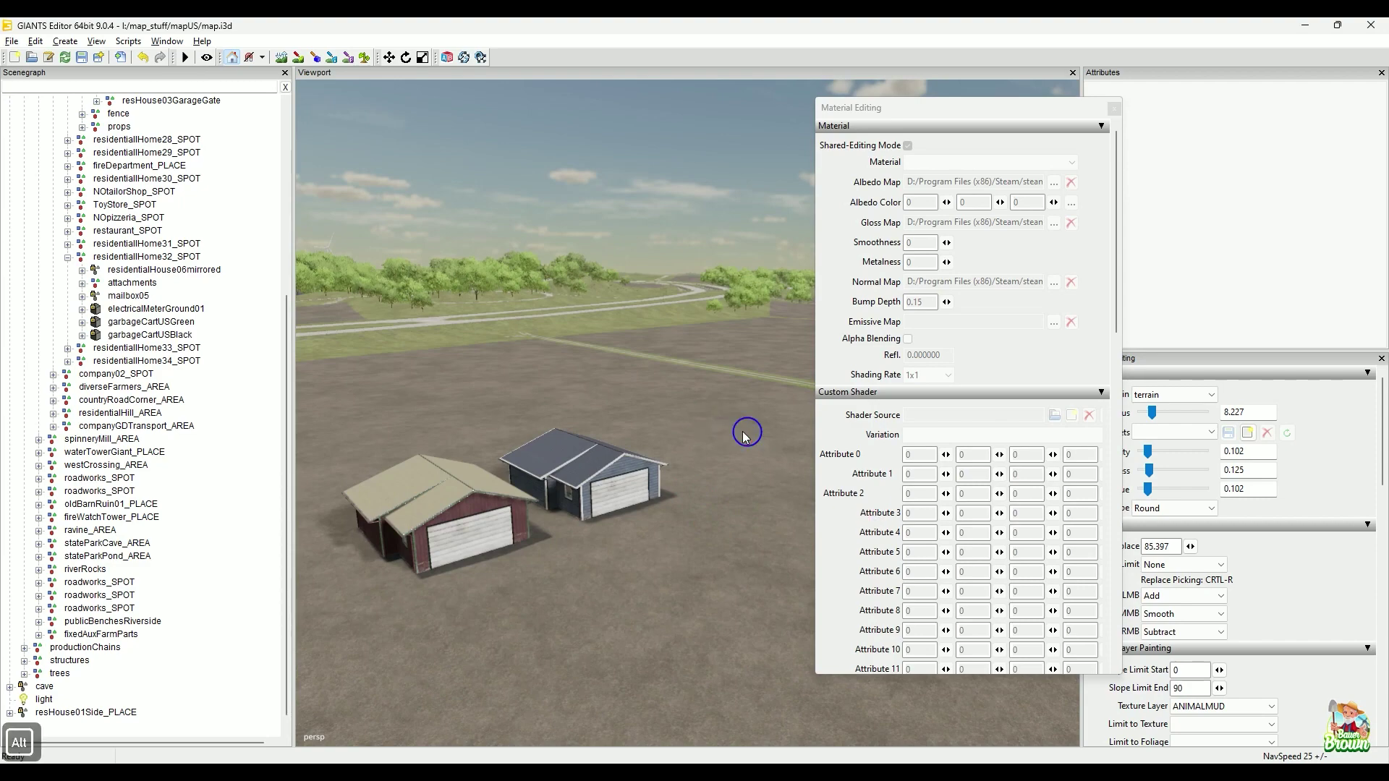
Select the LOD0 mesh of the residentialHouse06mirrored house to show its material
{"action": "left_click_drag", "start_coordinate": [747, 434], "coordinate": [610, 483], "text": "alt"}
{"action": "middle_click_drag", "start_coordinate": [610, 484], "coordinate": [684, 474], "text": "alt"}
{"action": "right_click_drag", "start_coordinate": [575, 539], "coordinate": [611, 466], "text": "alt"}
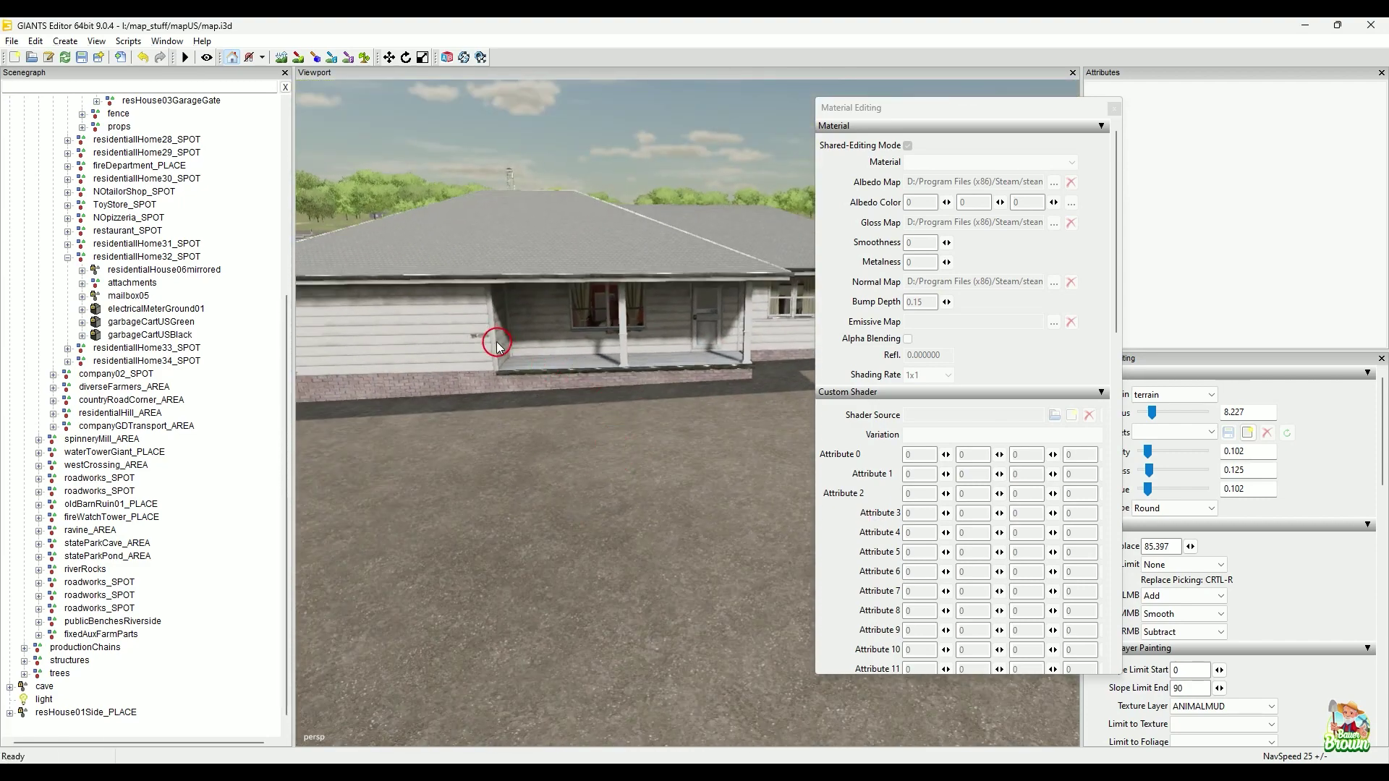
{"action": "left_click_drag", "start_coordinate": [480, 340], "coordinate": [480, 419], "text": "alt"}
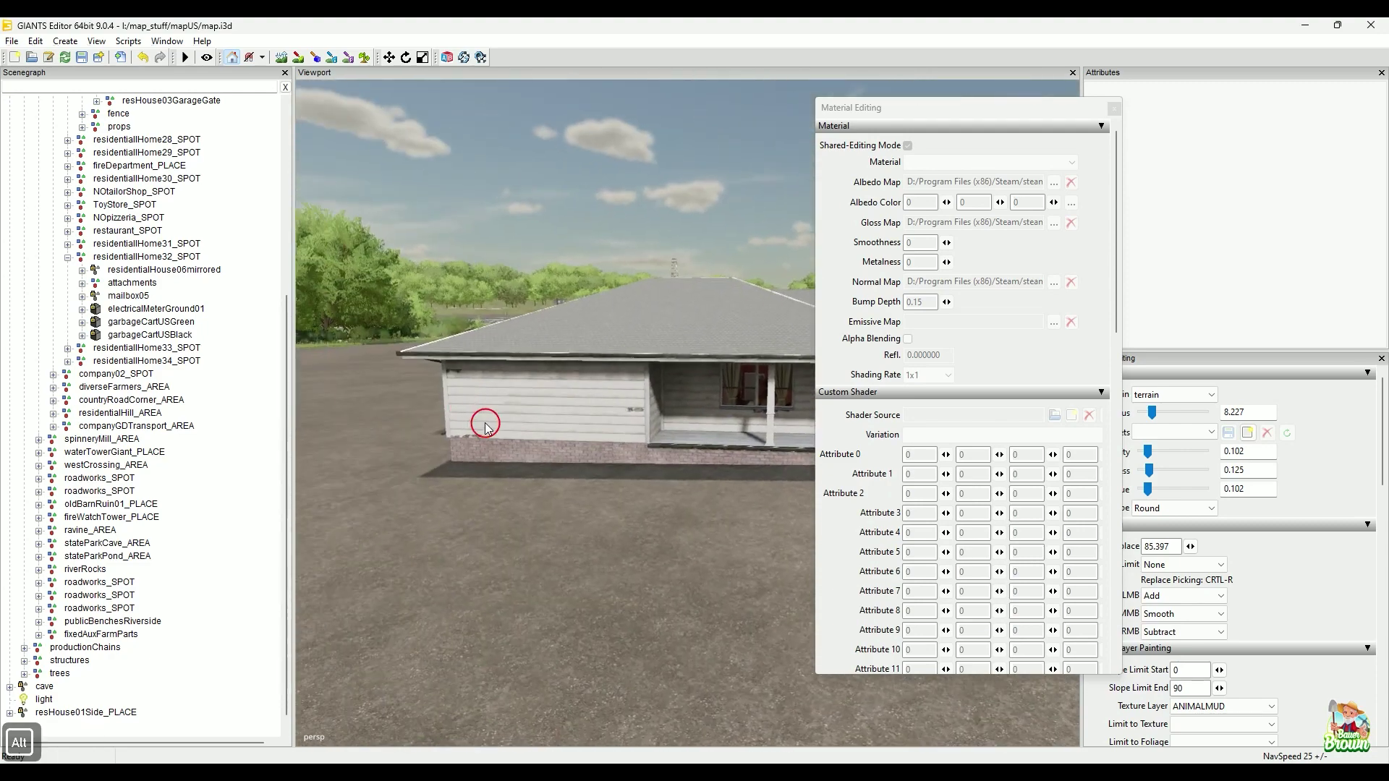
{"action": "left_click", "coordinate": [589, 407]}
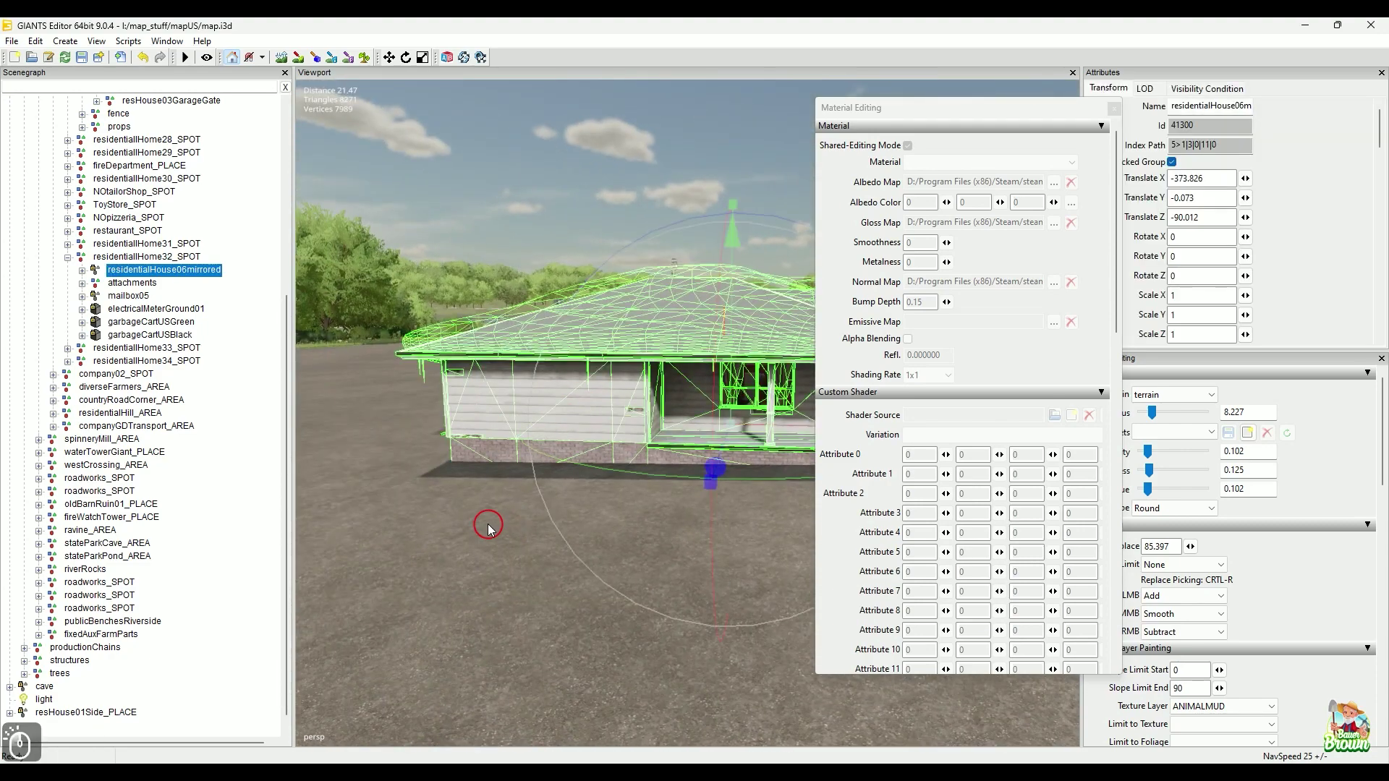
{"action": "left_click", "coordinate": [82, 272]}
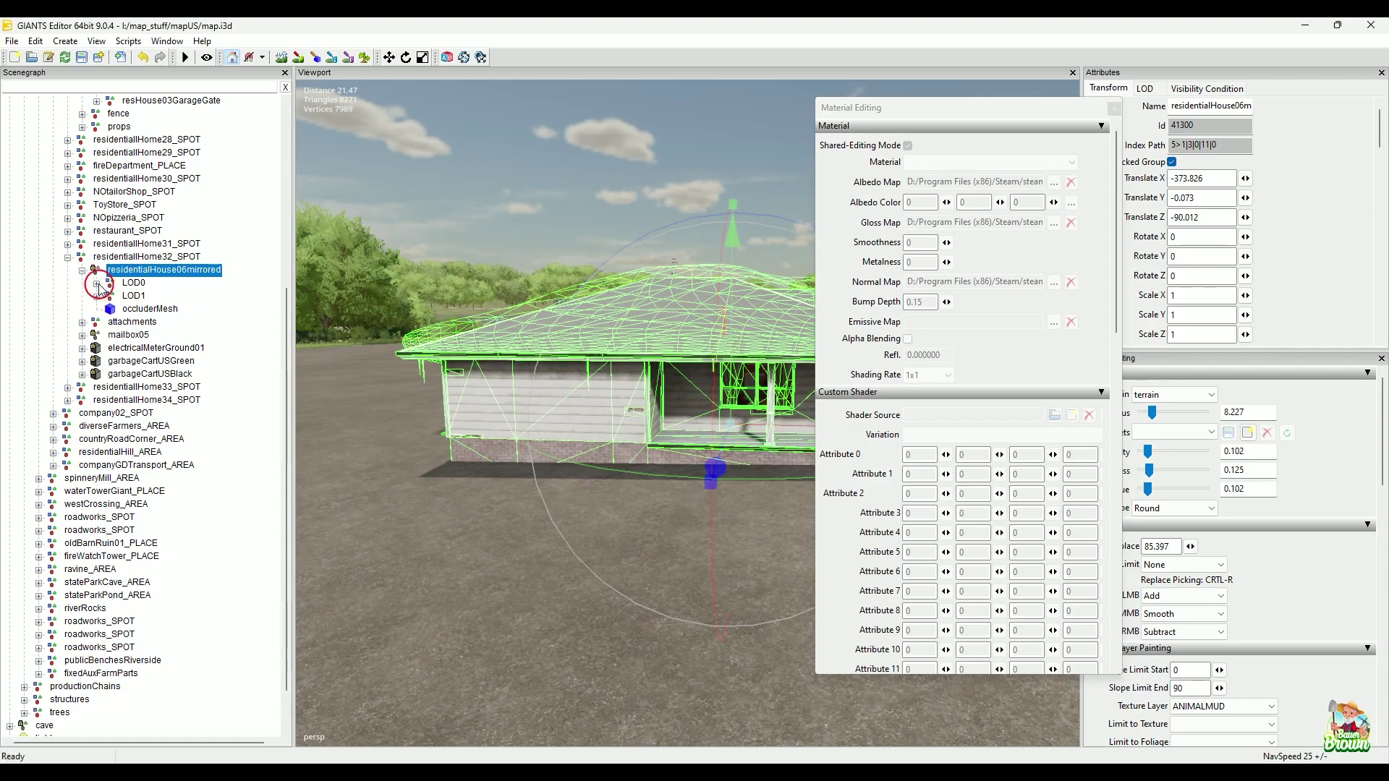
{"action": "left_click", "coordinate": [97, 284]}
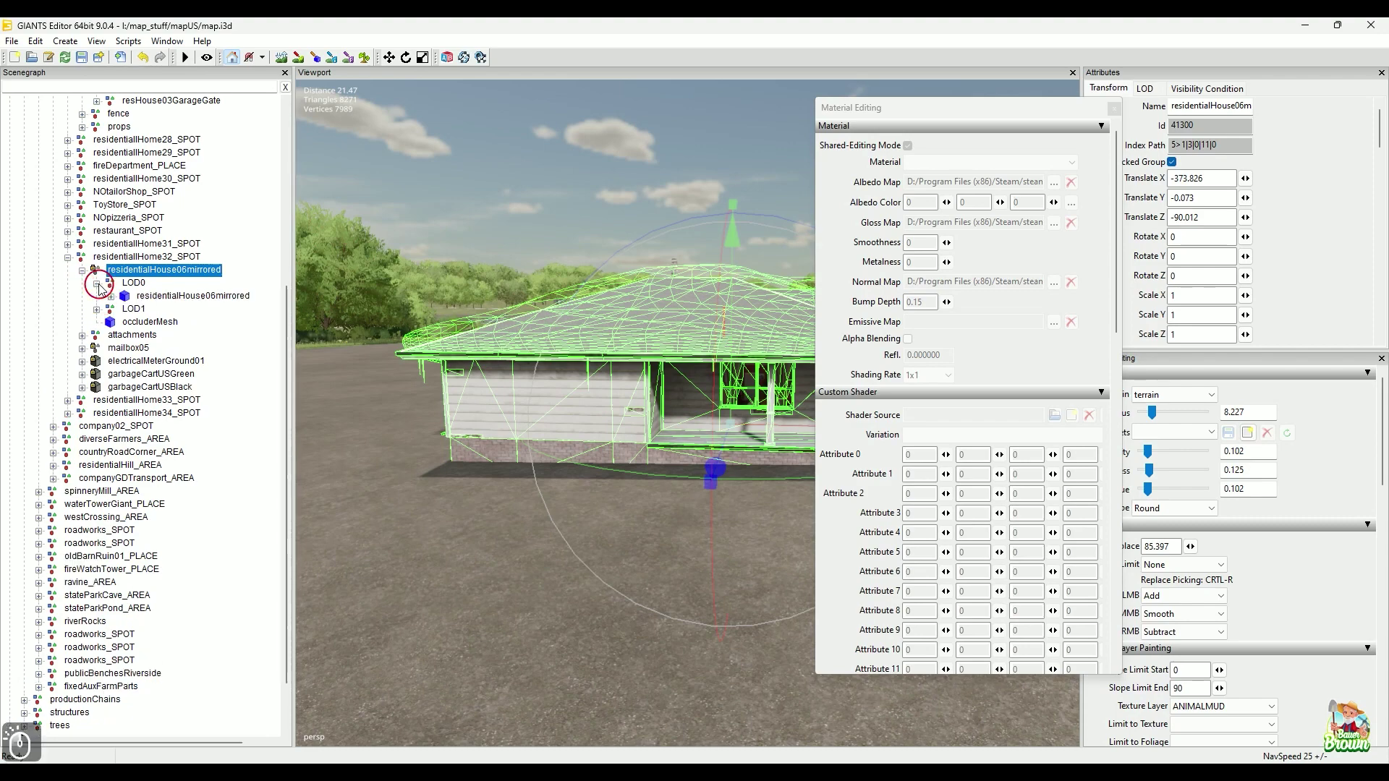
{"action": "left_click", "coordinate": [217, 295]}
{"action": "left_click_drag", "start_coordinate": [295, 470], "coordinate": [430, 544], "text": "alt"}
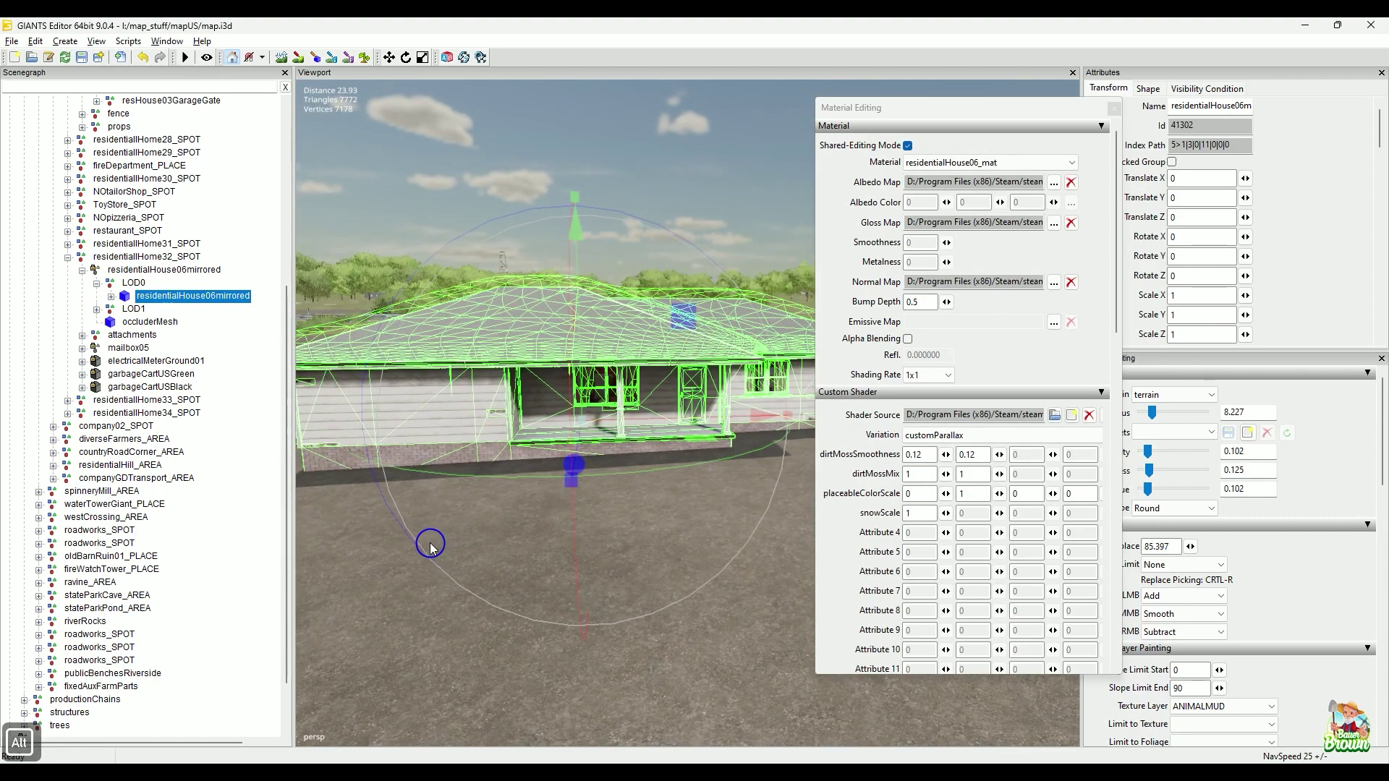
Browse for a replacement albedo map of residentialHouse06_mat in the Farming Simulator 22 data/maps/mapUS/textures folder
{"action": "left_click", "coordinate": [1054, 182]}
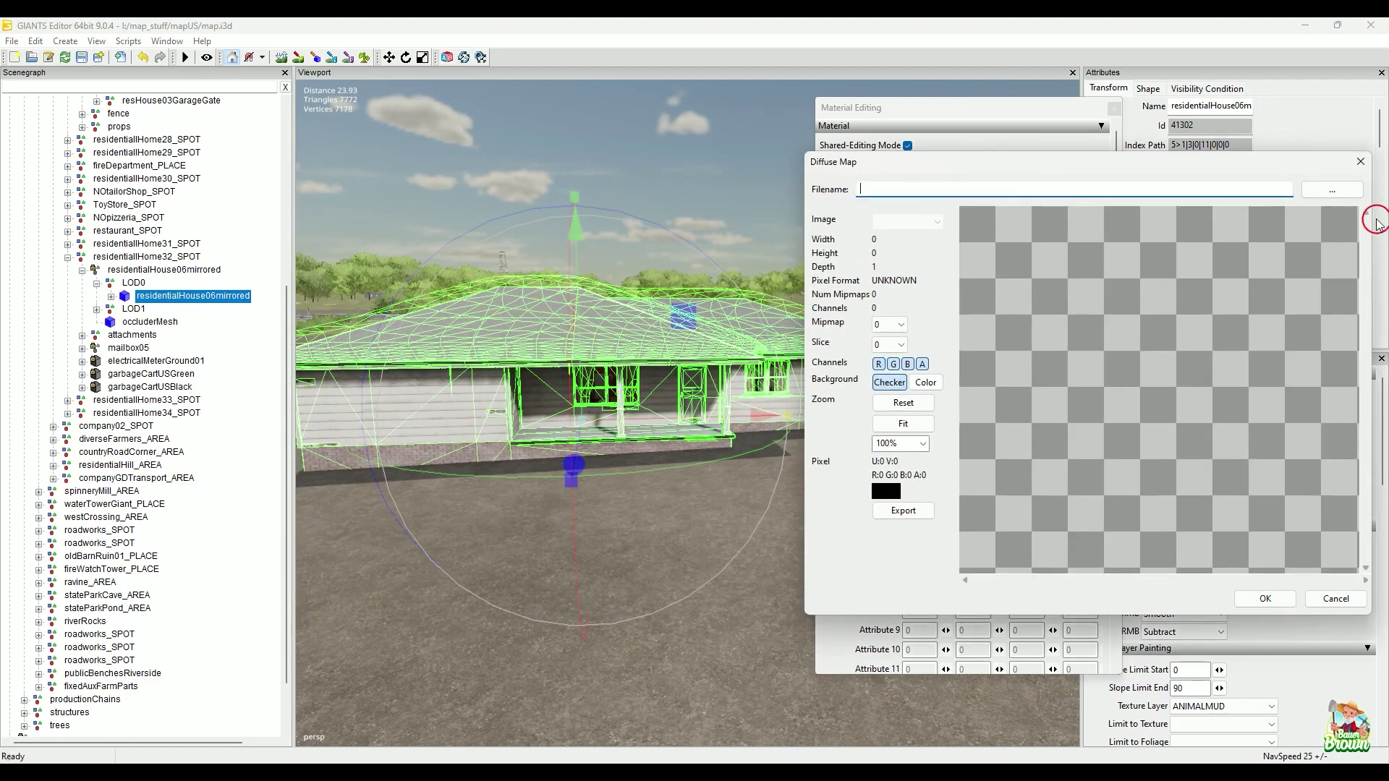
{"action": "left_click", "coordinate": [1331, 195]}
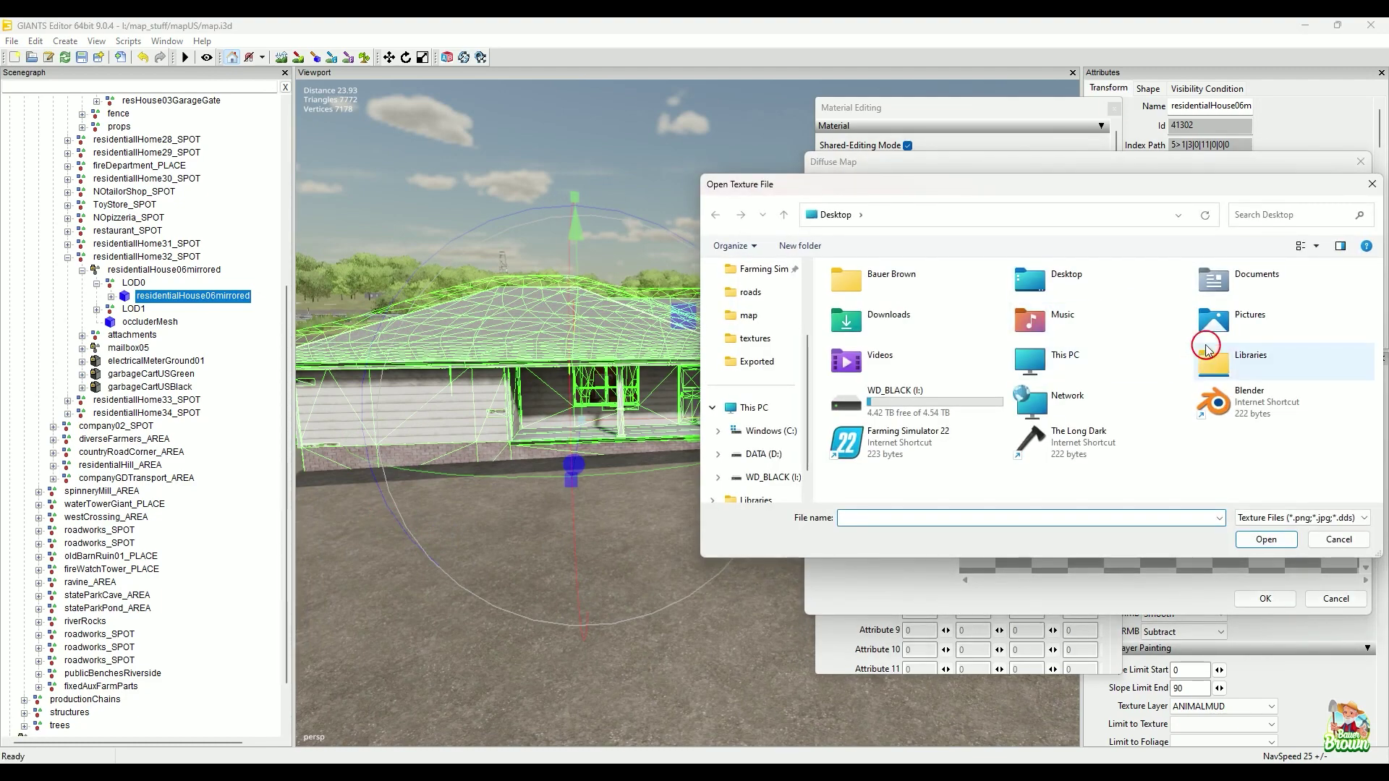
{"action": "left_click", "coordinate": [763, 269]}
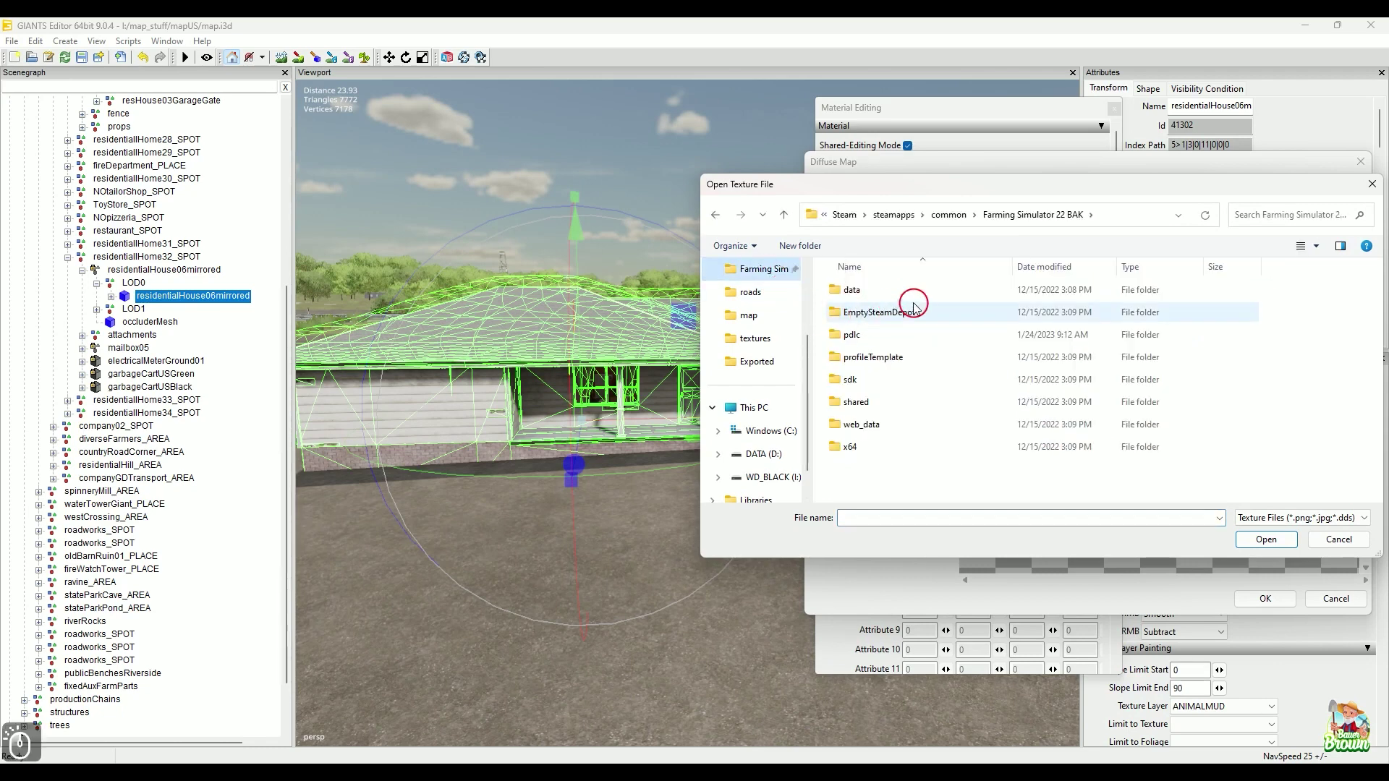
{"action": "left_click", "coordinate": [949, 215]}
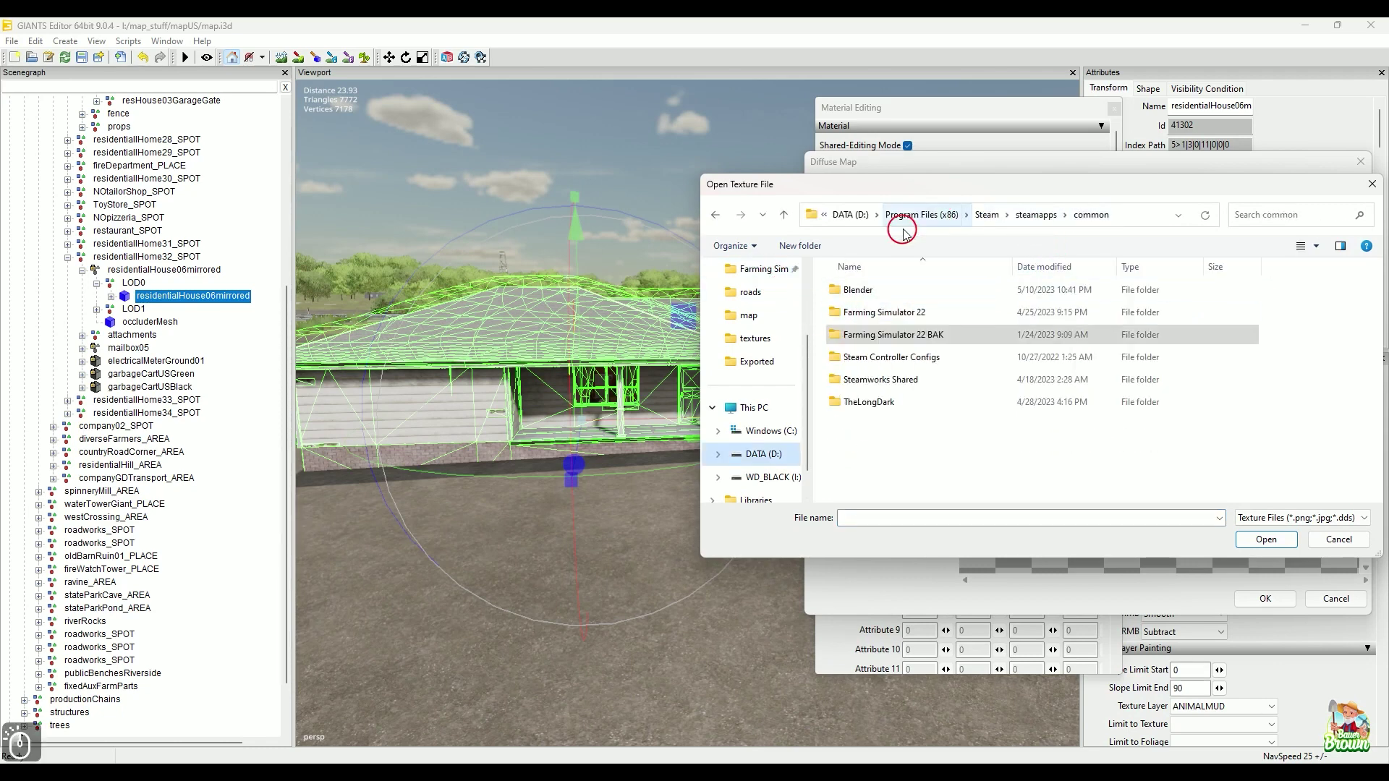
{"action": "double_click", "coordinate": [895, 312]}
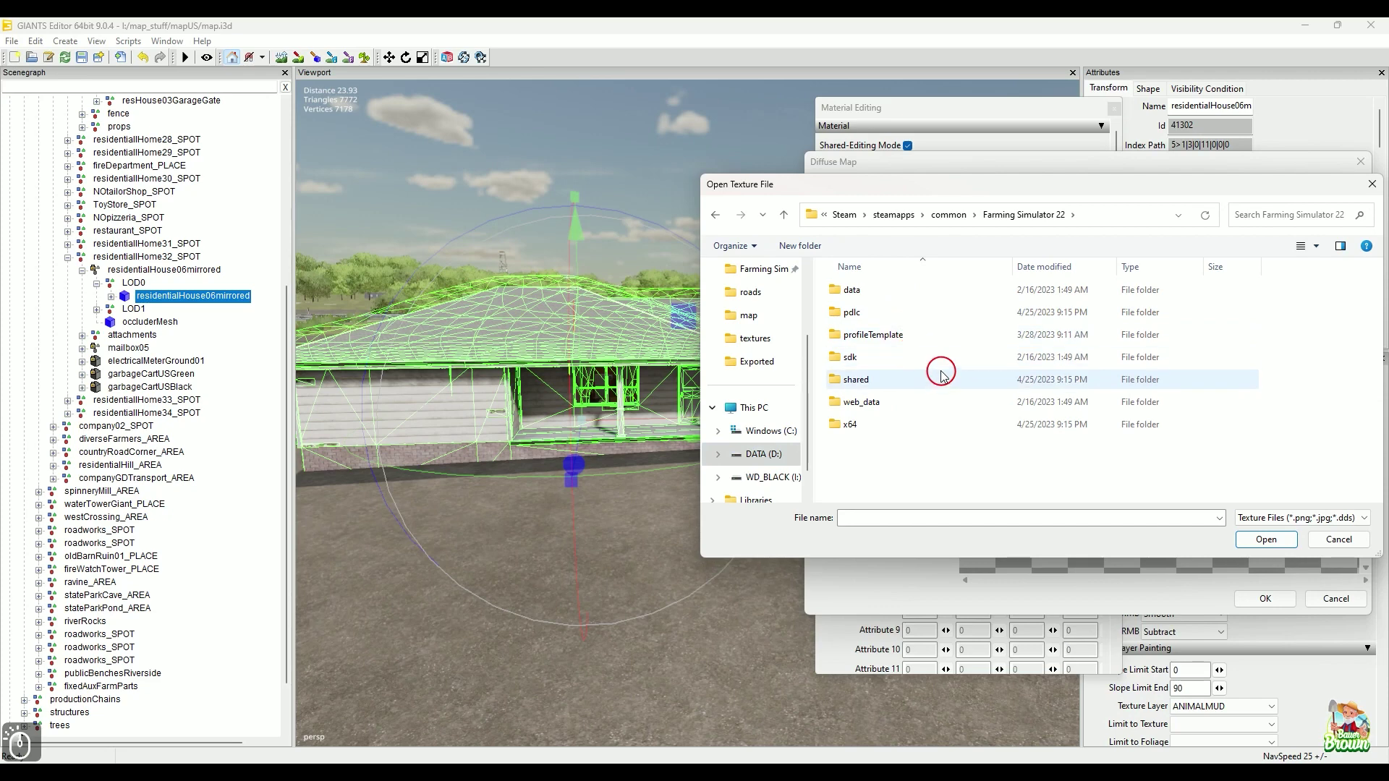
{"action": "double_click", "coordinate": [915, 296]}
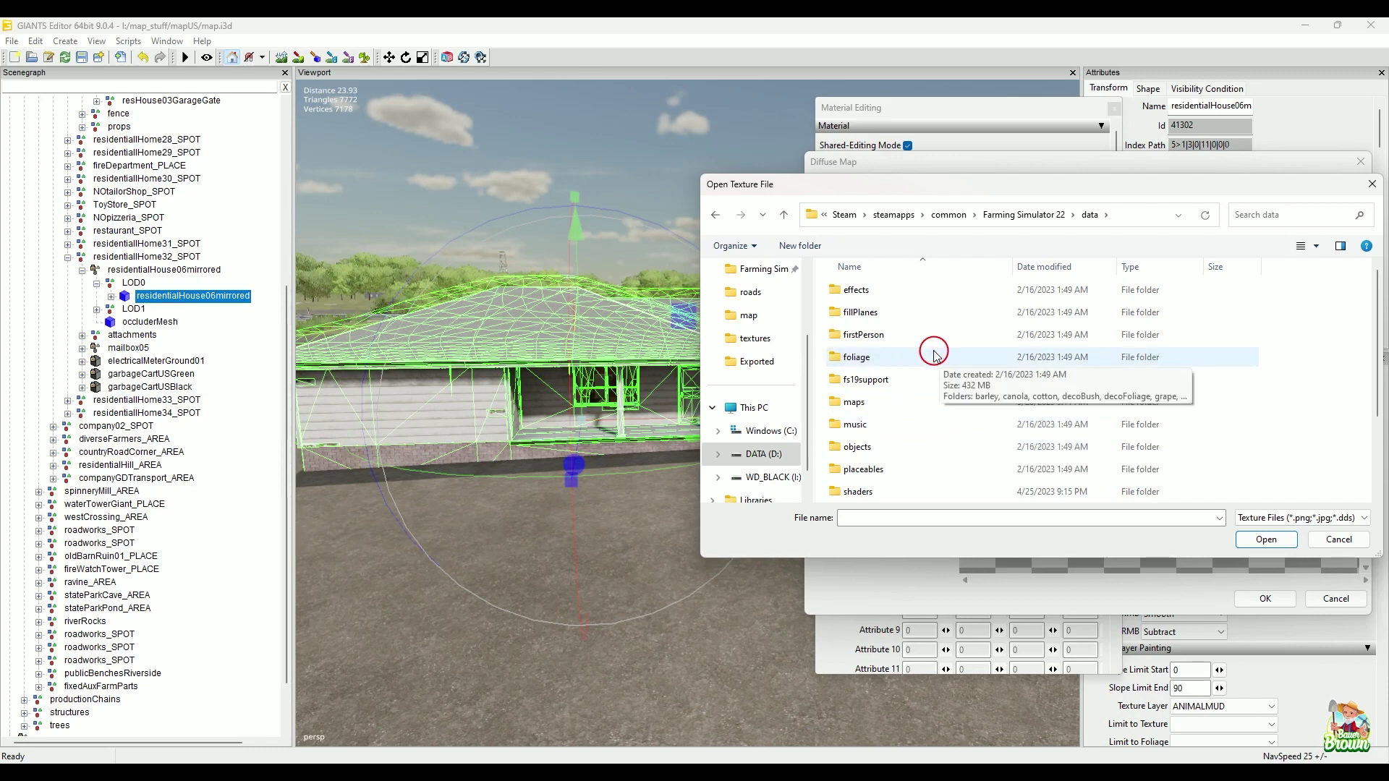
{"action": "double_click", "coordinate": [899, 404]}
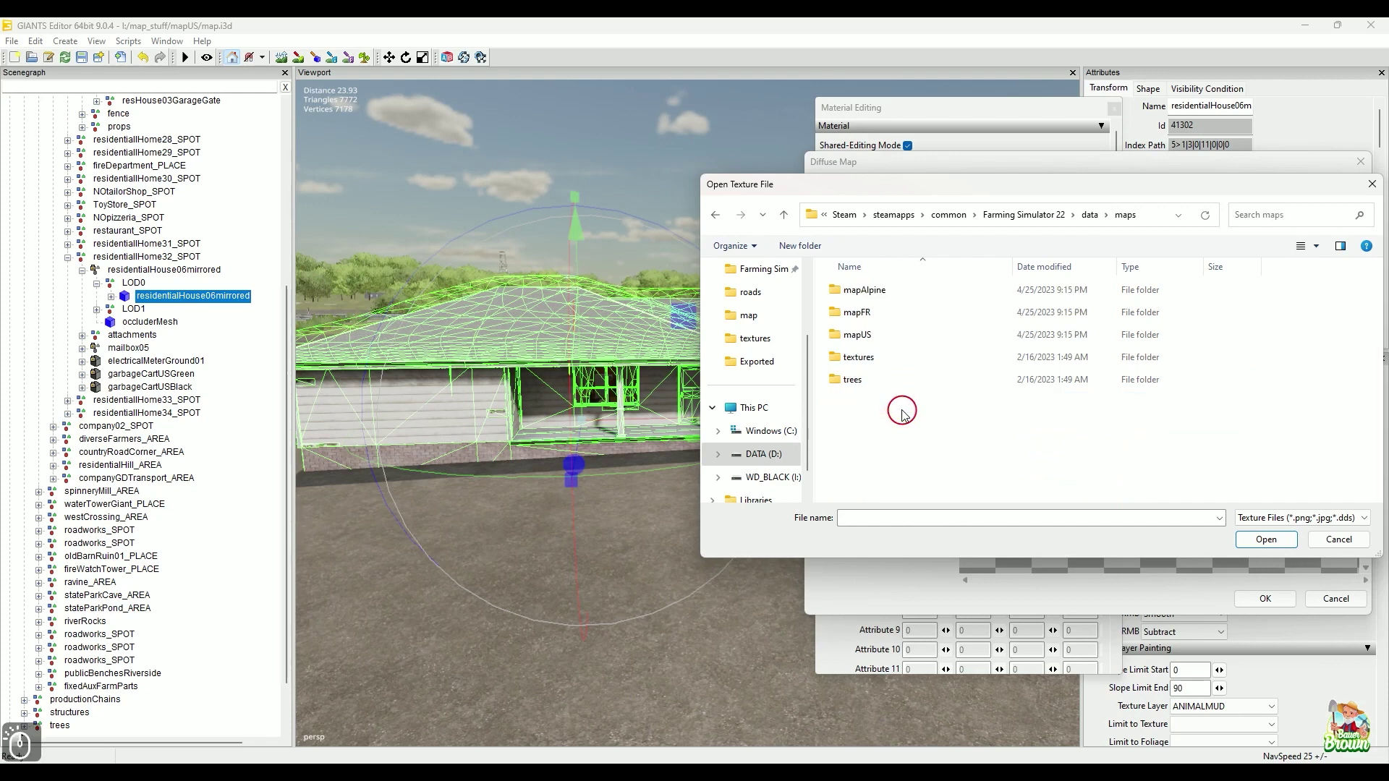
{"action": "double_click", "coordinate": [899, 336]}
{"action": "double_click", "coordinate": [900, 357]}
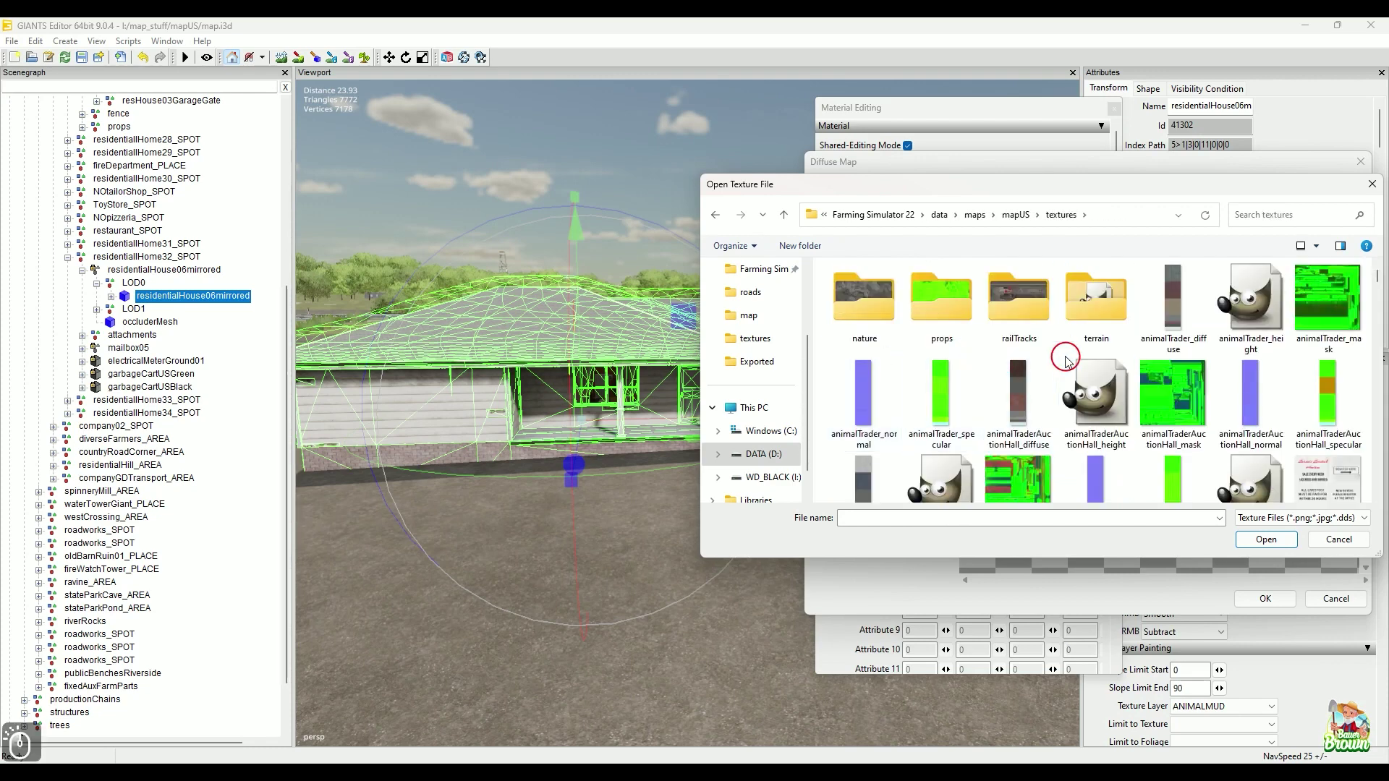
Assign the companyOffice_diffuse texture as the albedo map of the residentialHouse06 material
{"action": "scroll", "coordinate": [1084, 369], "scroll_direction": "down", "scroll_amount": 6}
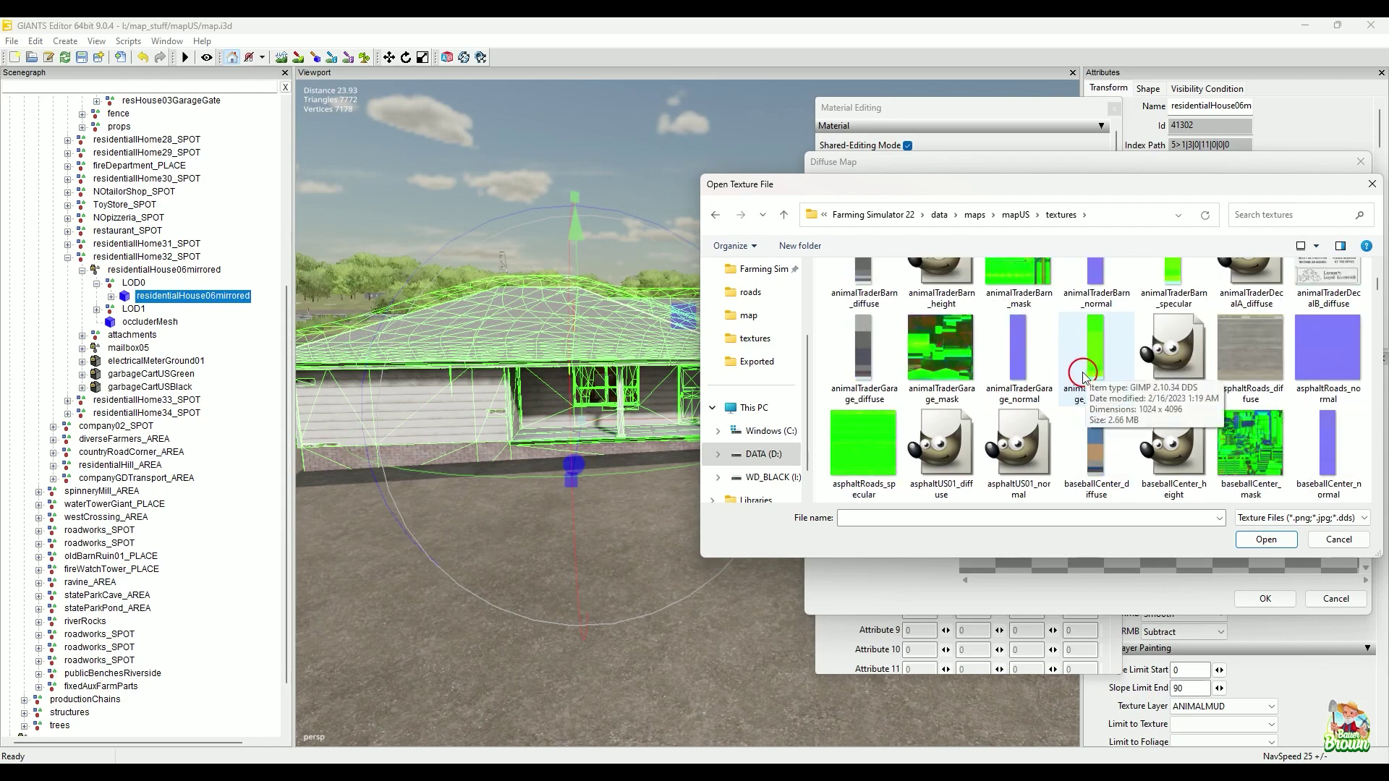
{"action": "scroll", "coordinate": [1155, 433], "scroll_direction": "down", "scroll_amount": 1}
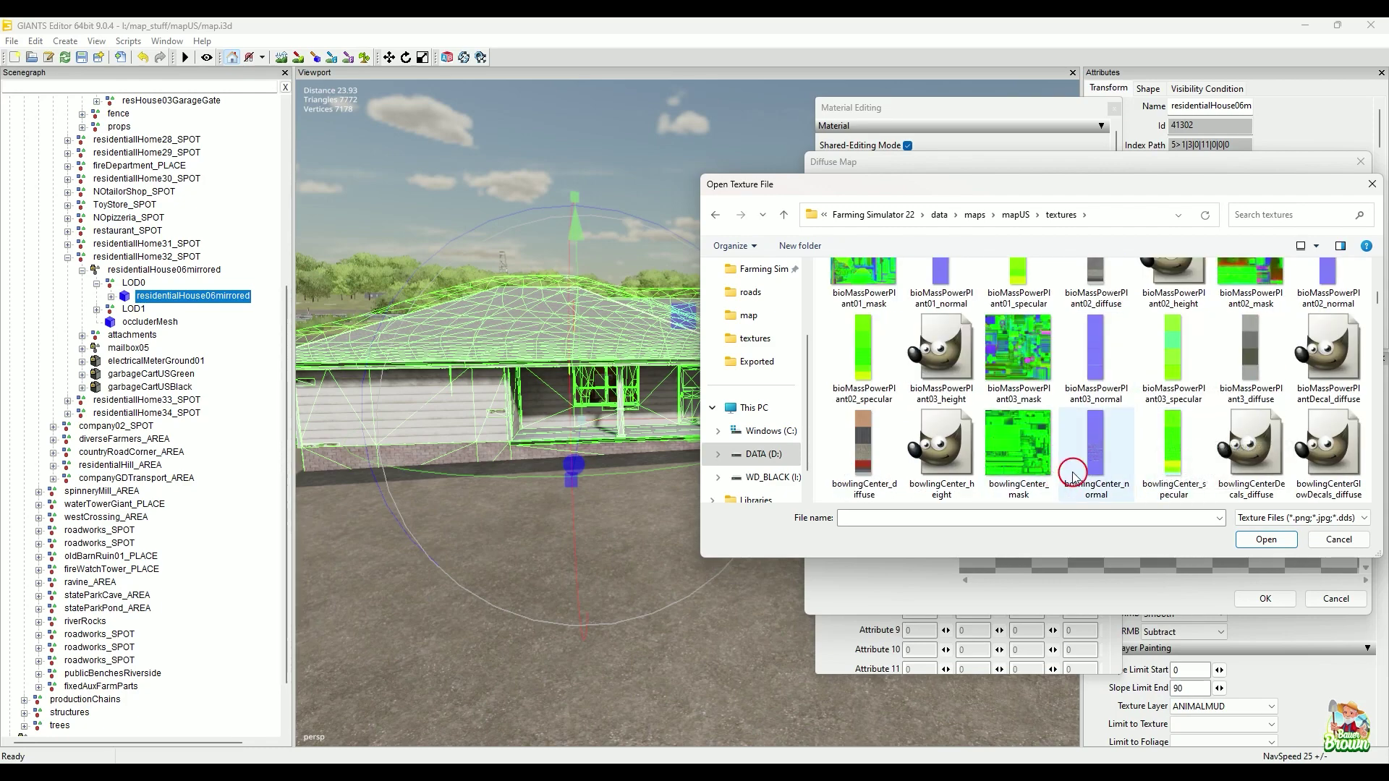
{"action": "scroll", "coordinate": [1073, 475], "scroll_direction": "down", "scroll_amount": 3}
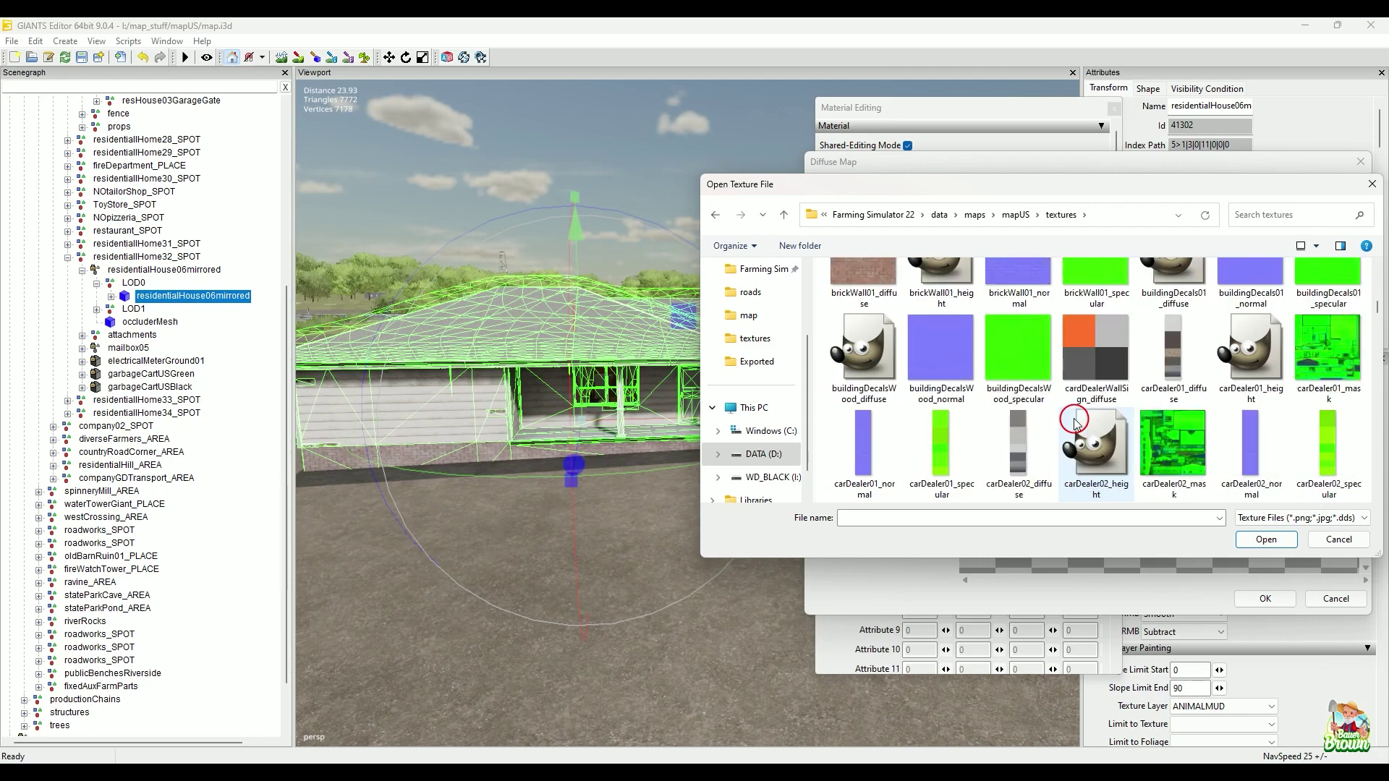
{"action": "scroll", "coordinate": [1075, 423], "scroll_direction": "down", "scroll_amount": 1}
{"action": "scroll", "coordinate": [1075, 421], "scroll_direction": "down", "scroll_amount": 1}
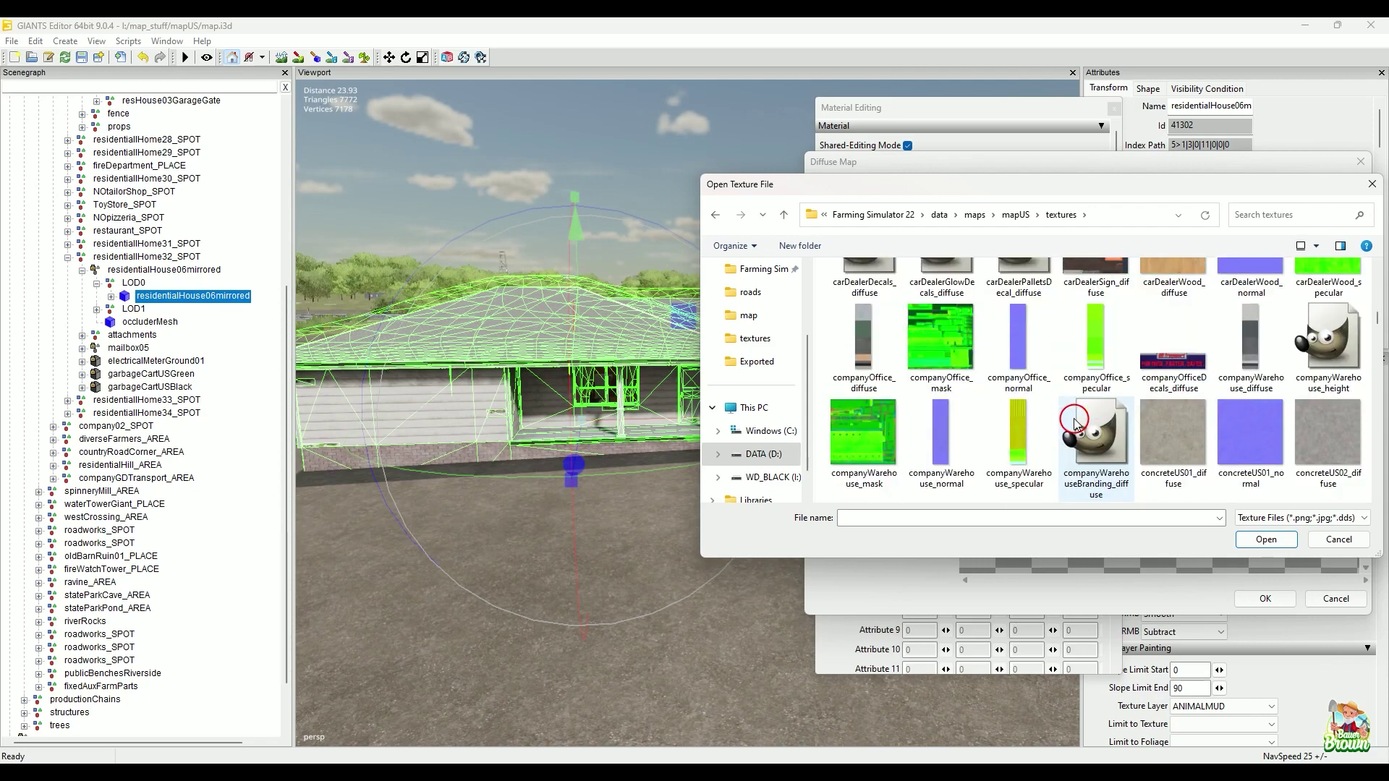
{"action": "left_click", "coordinate": [1251, 344]}
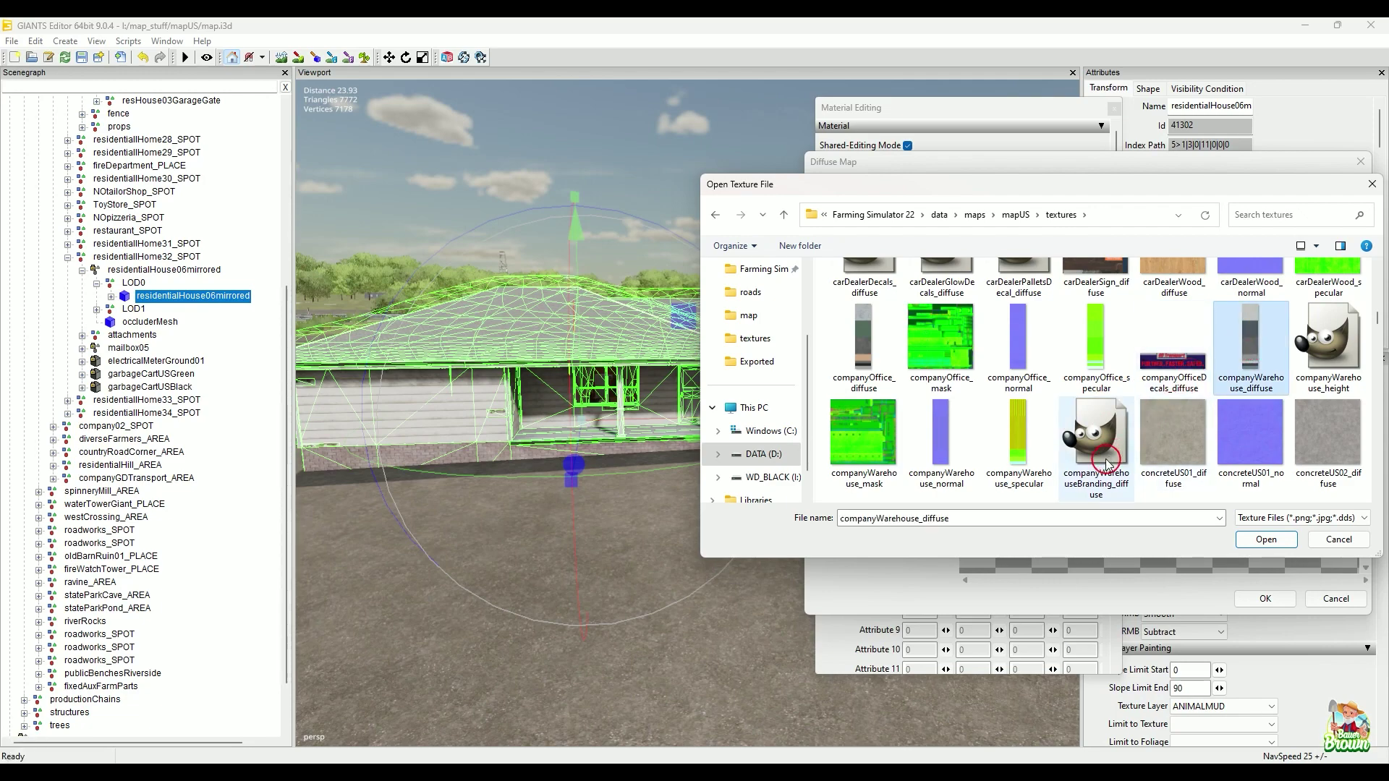
{"action": "left_click", "coordinate": [867, 350]}
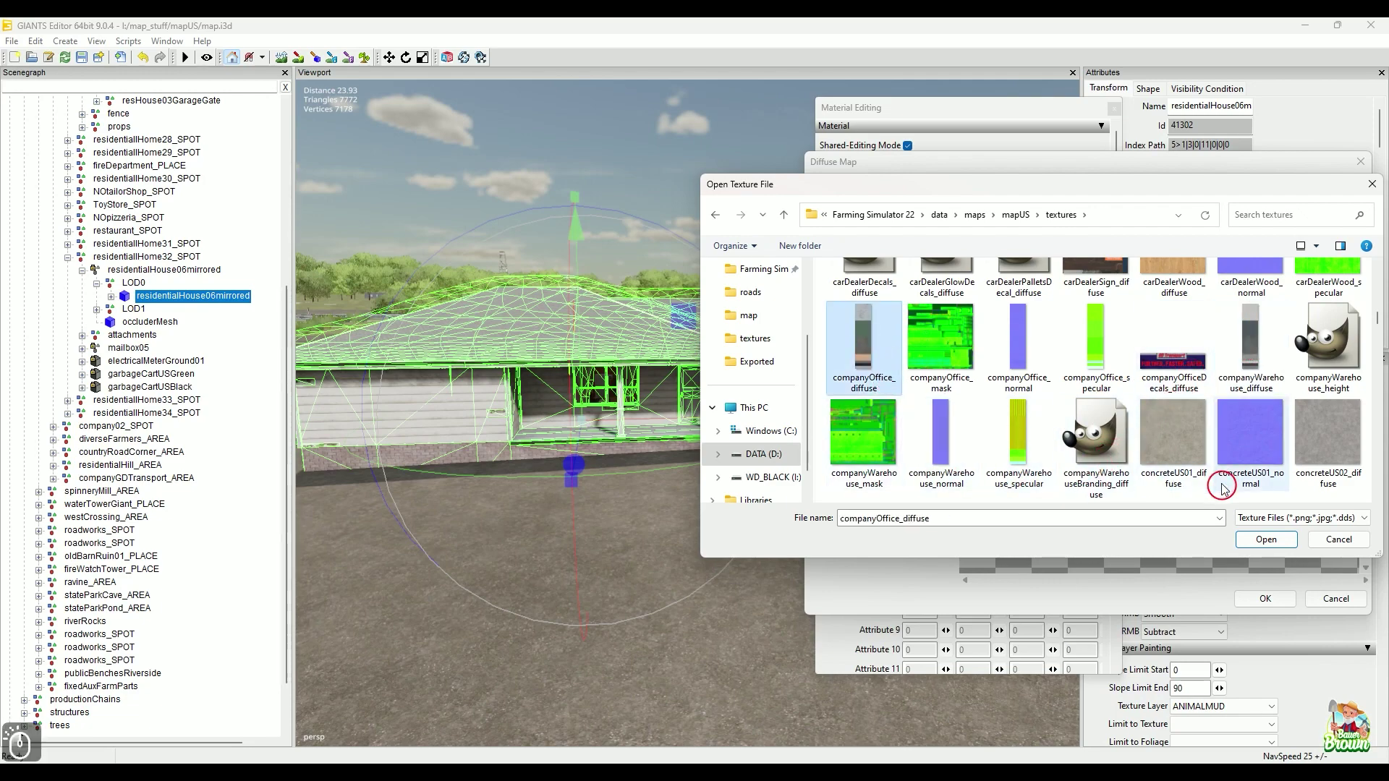
{"action": "left_click", "coordinate": [1262, 541]}
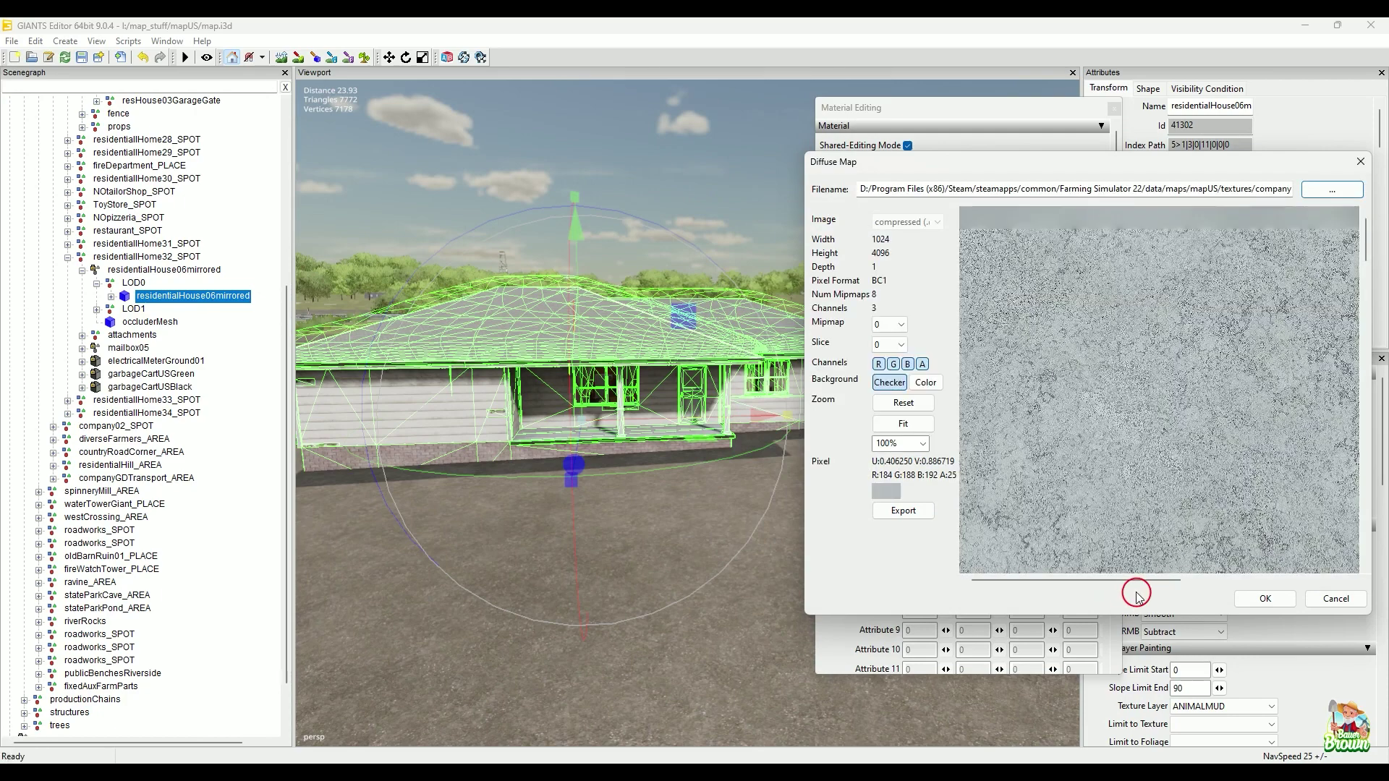
{"action": "left_click", "coordinate": [1274, 598]}
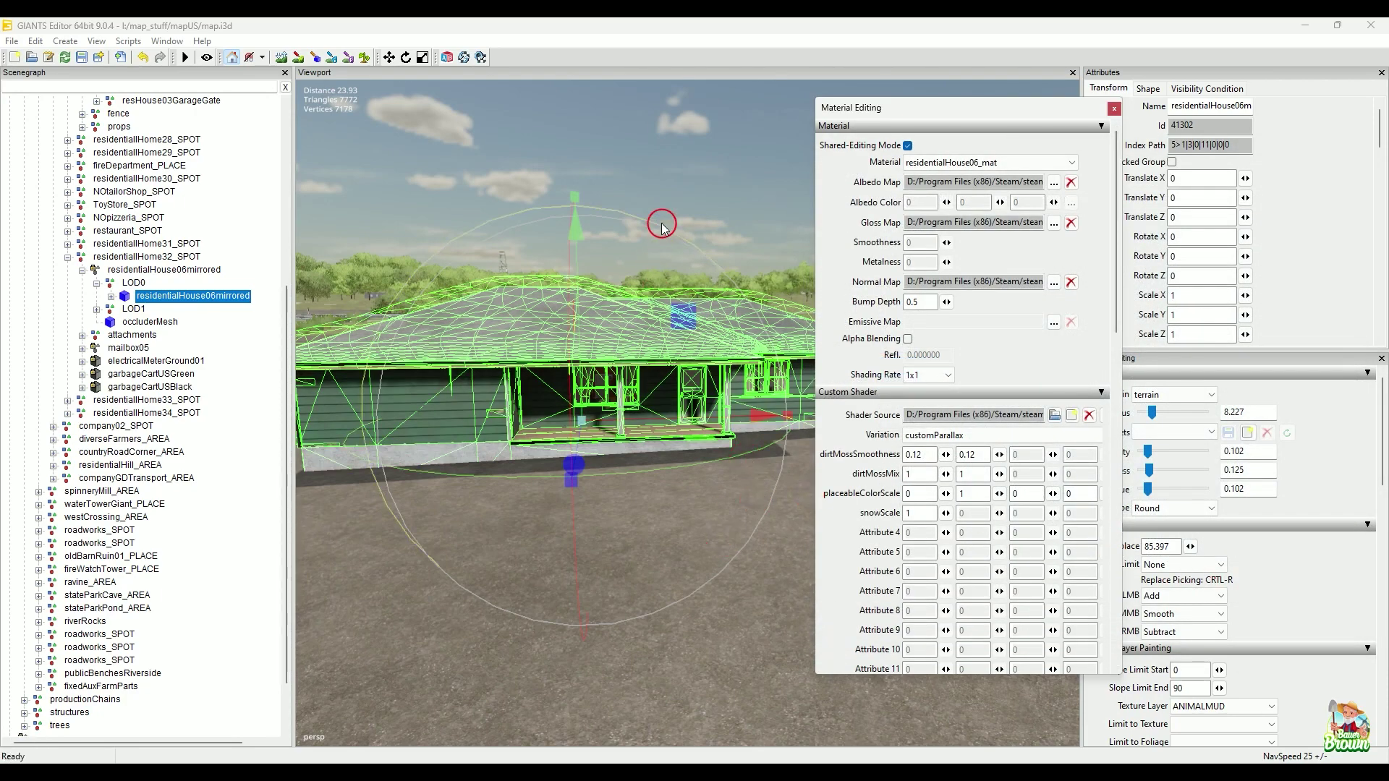
Deselect the house and inspect its new siding, porch, roof and foundation up close and from a distance
{"action": "right_click", "coordinate": [677, 163]}
{"action": "left_click", "coordinate": [688, 221]}
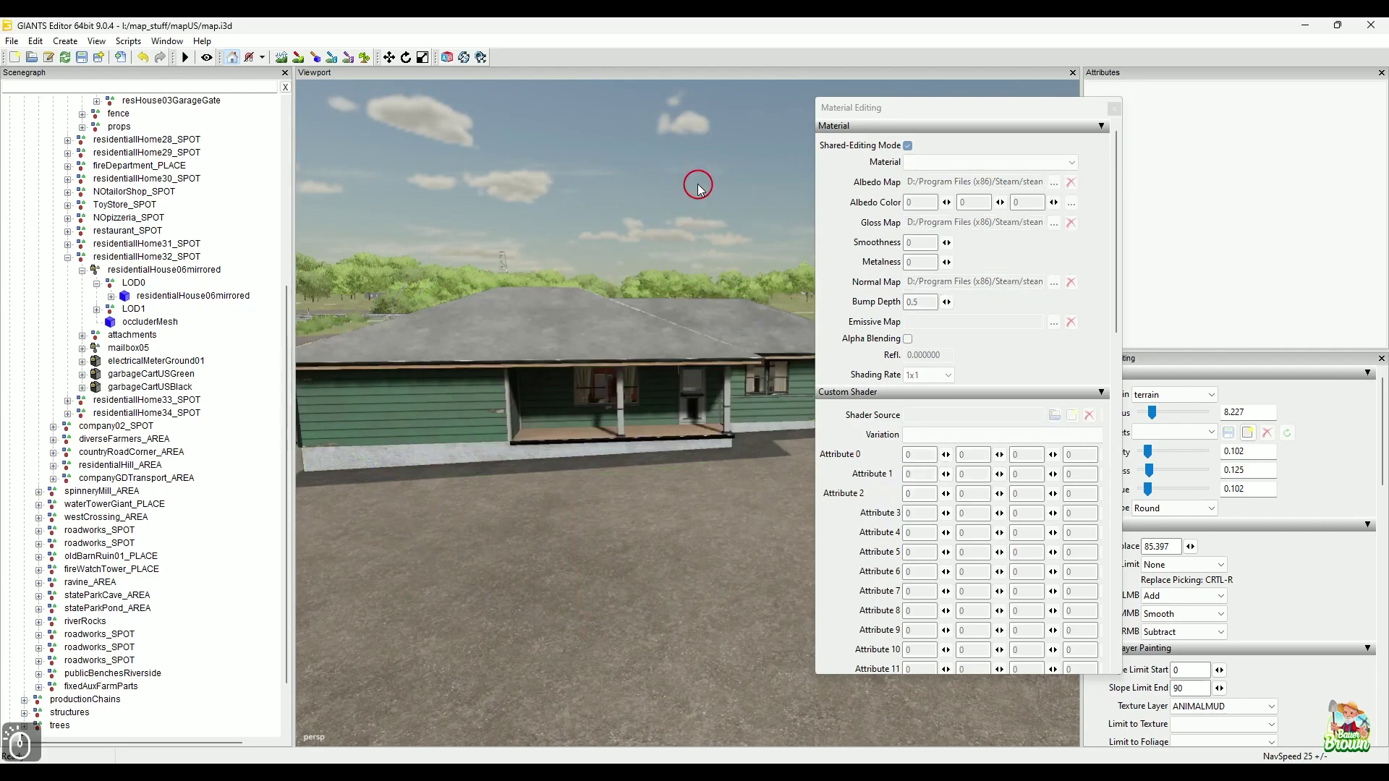
{"action": "left_click_drag", "start_coordinate": [627, 409], "coordinate": [632, 473], "text": "alt"}
{"action": "scroll", "coordinate": [682, 414], "scroll_direction": "up", "scroll_amount": 3, "text": "alt"}
{"action": "right_click_drag", "start_coordinate": [632, 473], "coordinate": [638, 423], "text": "alt"}
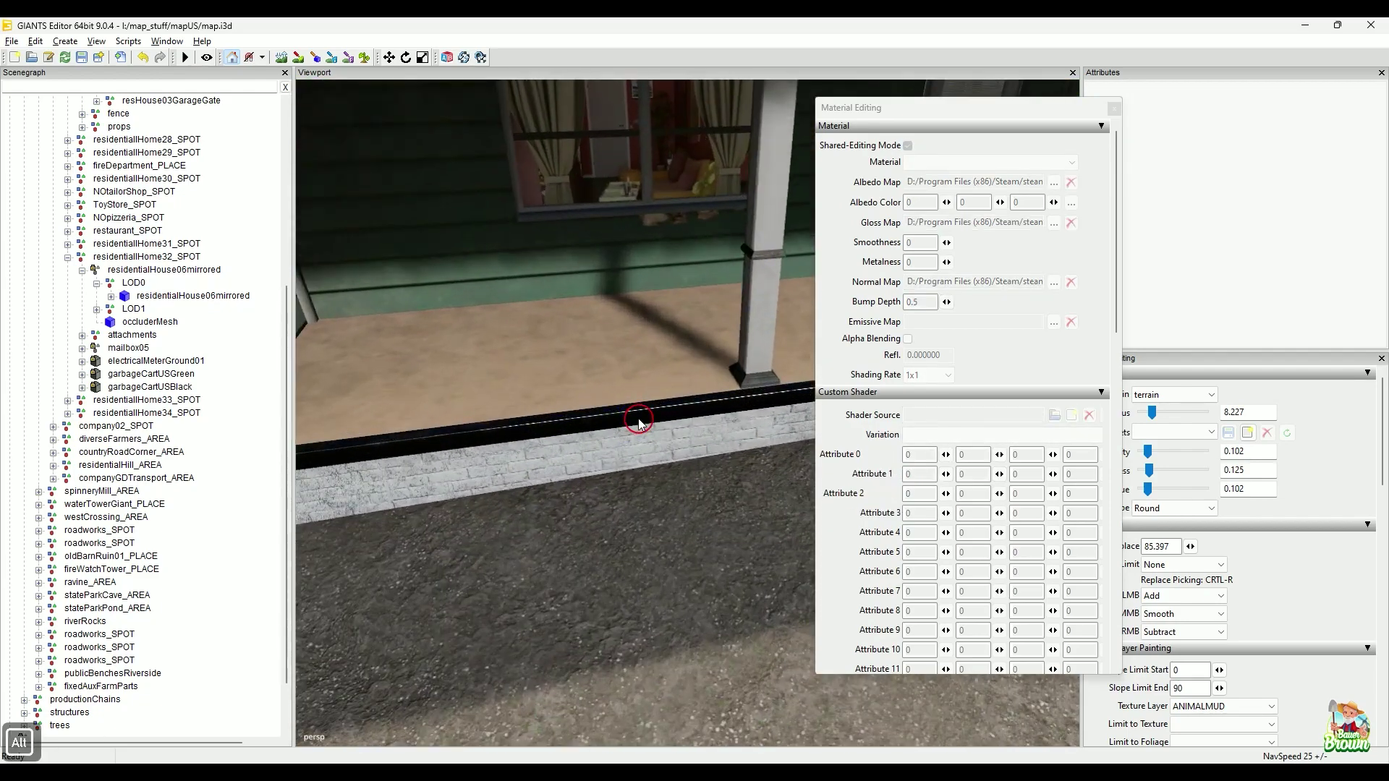
{"action": "left_click_drag", "start_coordinate": [638, 423], "coordinate": [626, 350], "text": "alt"}
{"action": "right_click_drag", "start_coordinate": [626, 350], "coordinate": [620, 371], "text": "alt"}
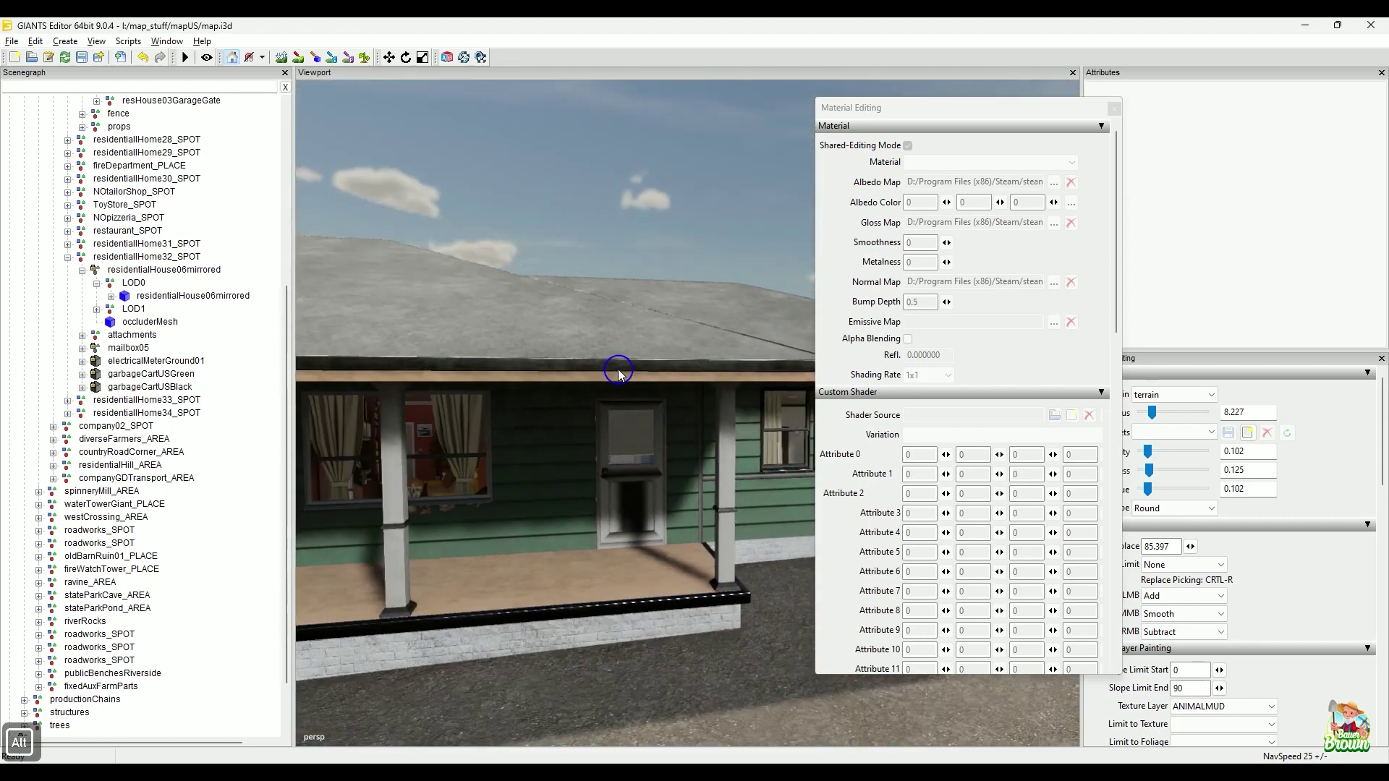
{"action": "left_click_drag", "start_coordinate": [620, 372], "coordinate": [639, 402], "text": "alt"}
{"action": "left_click_drag", "start_coordinate": [548, 585], "coordinate": [690, 533], "text": "alt"}
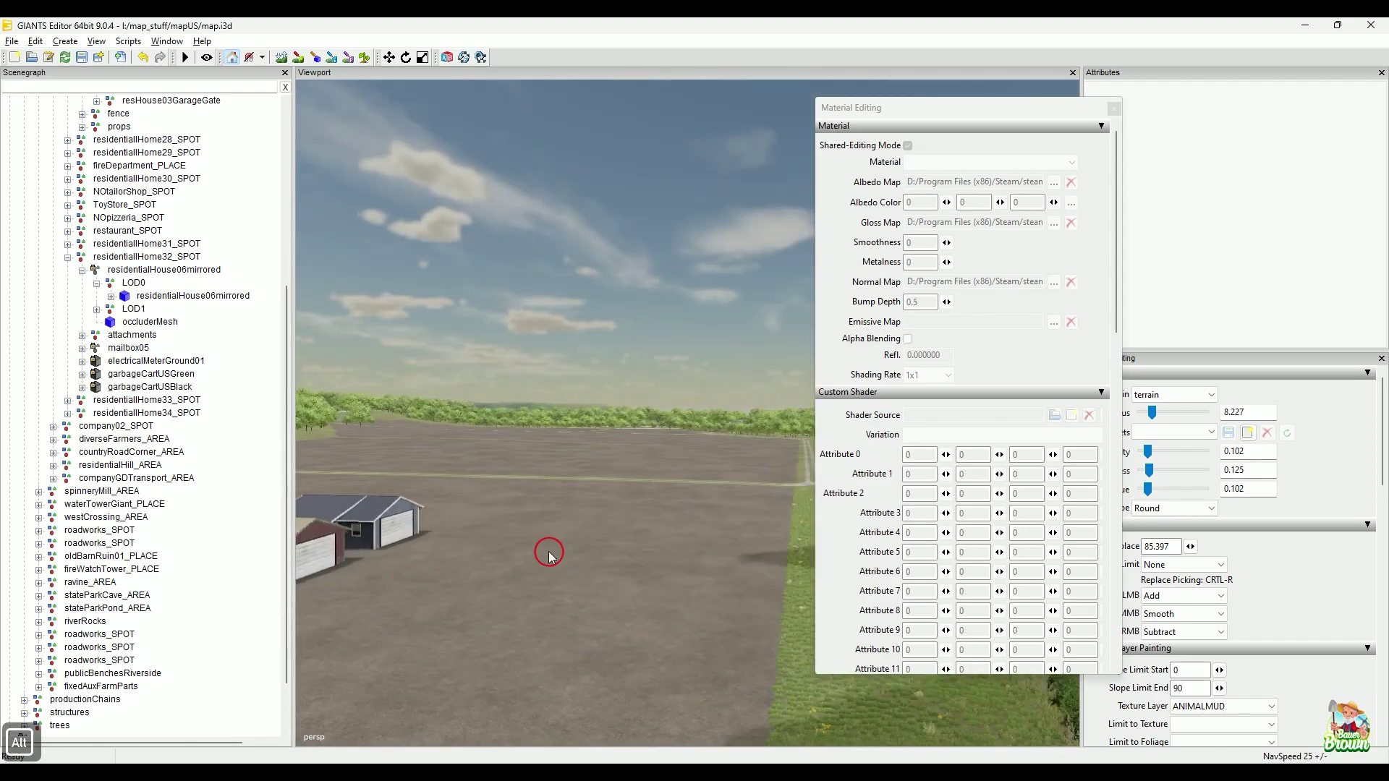
{"action": "left_click_drag", "start_coordinate": [549, 555], "coordinate": [441, 574], "text": "alt"}
{"action": "mouse_move", "coordinate": [587, 499]}
{"action": "left_mouse_down", "text": "alt"}
{"action": "mouse_move", "coordinate": [574, 519]}
{"action": "mouse_move", "coordinate": [571, 499]}
{"action": "mouse_move", "coordinate": [614, 502]}
{"action": "mouse_move", "coordinate": [520, 502]}
{"action": "mouse_move", "coordinate": [623, 496]}
{"action": "mouse_move", "coordinate": [567, 502]}
{"action": "left_mouse_up", "text": "alt"}
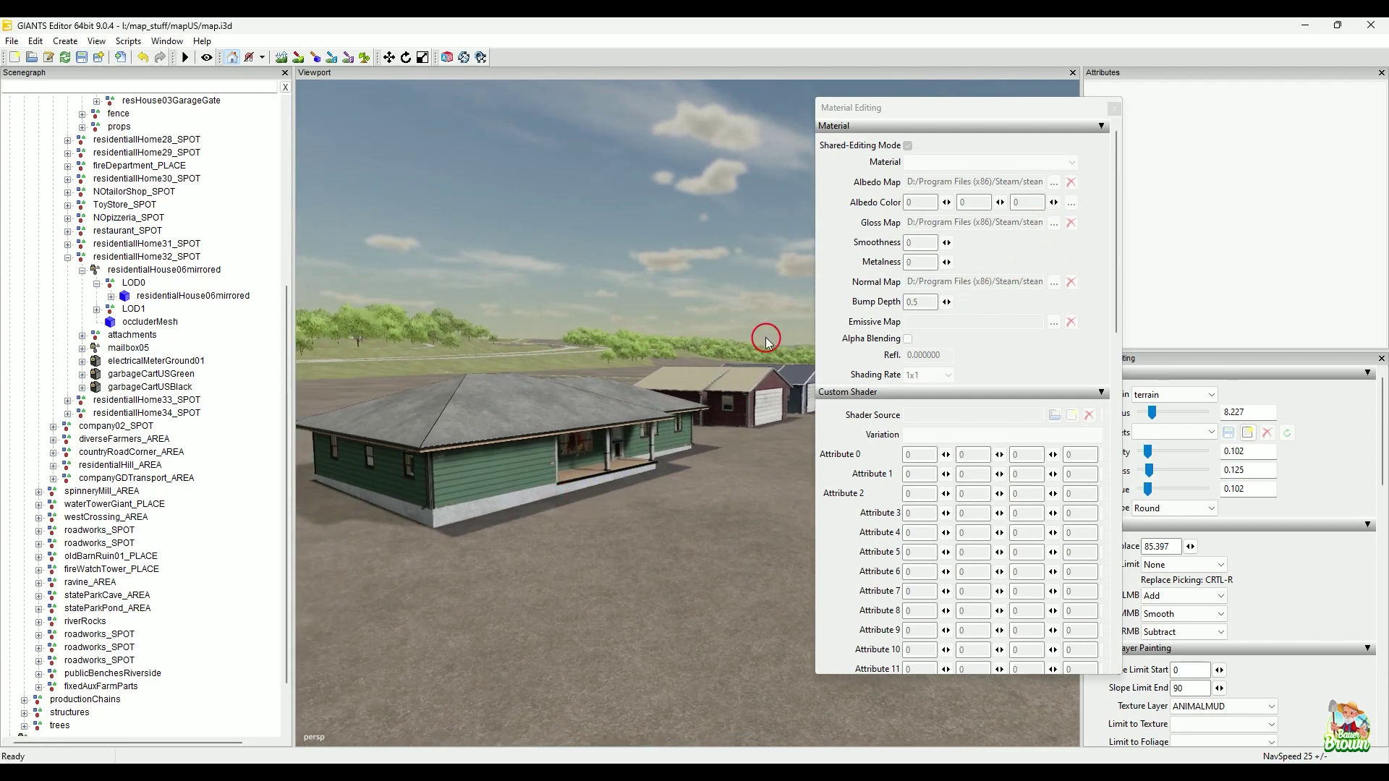
Assign companyOffice_specular from the mapUS textures as the gloss map of the residentialHouse06mirrored LOD0 mesh's material
{"action": "left_click", "coordinate": [213, 296]}
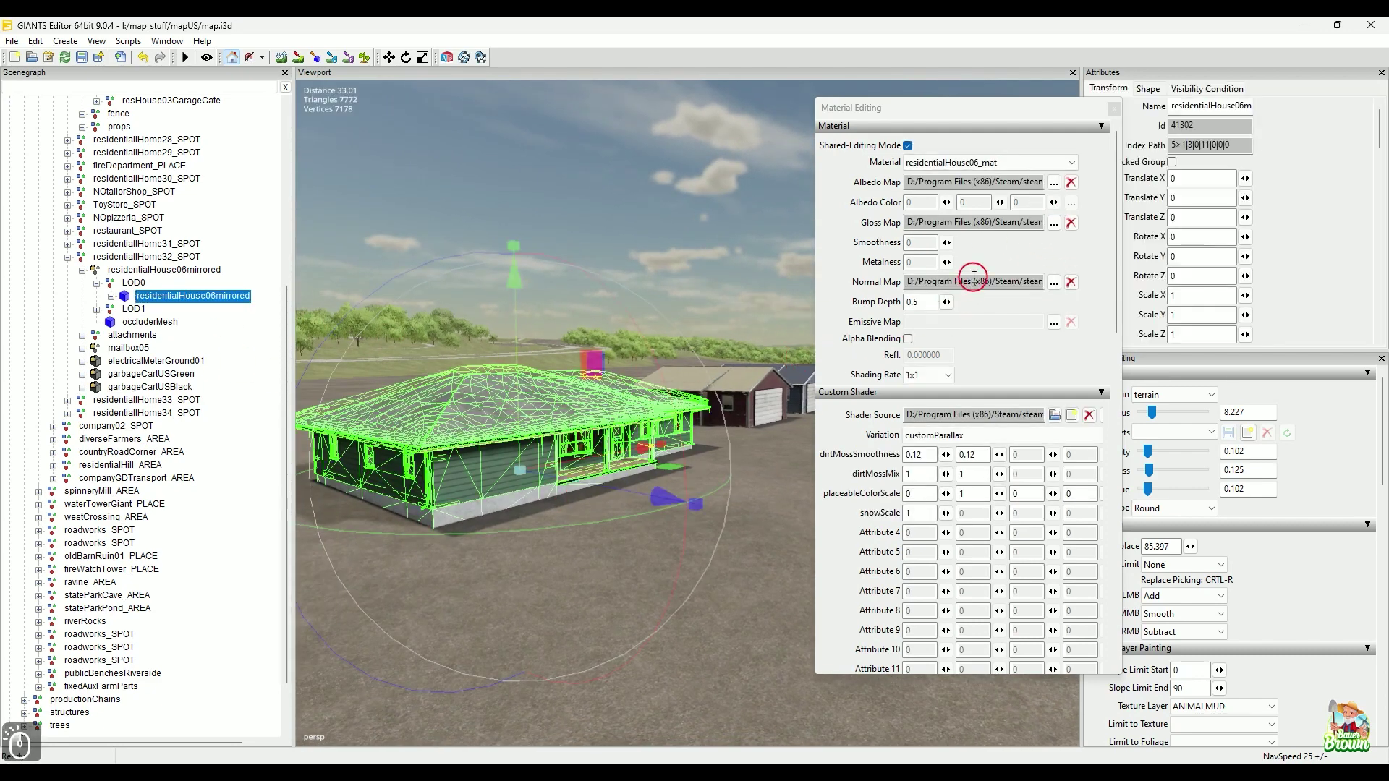
{"action": "left_click", "coordinate": [1053, 223]}
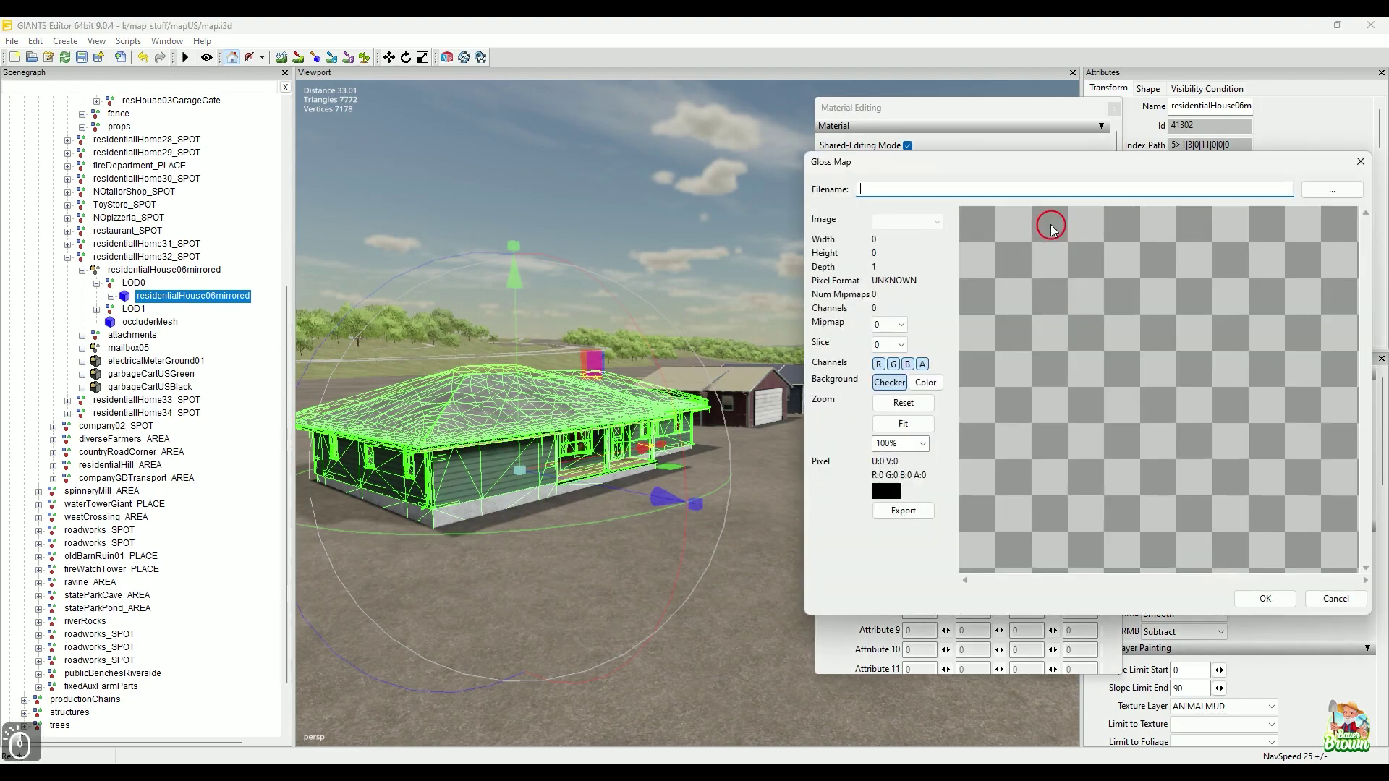
{"action": "left_click", "coordinate": [1359, 194]}
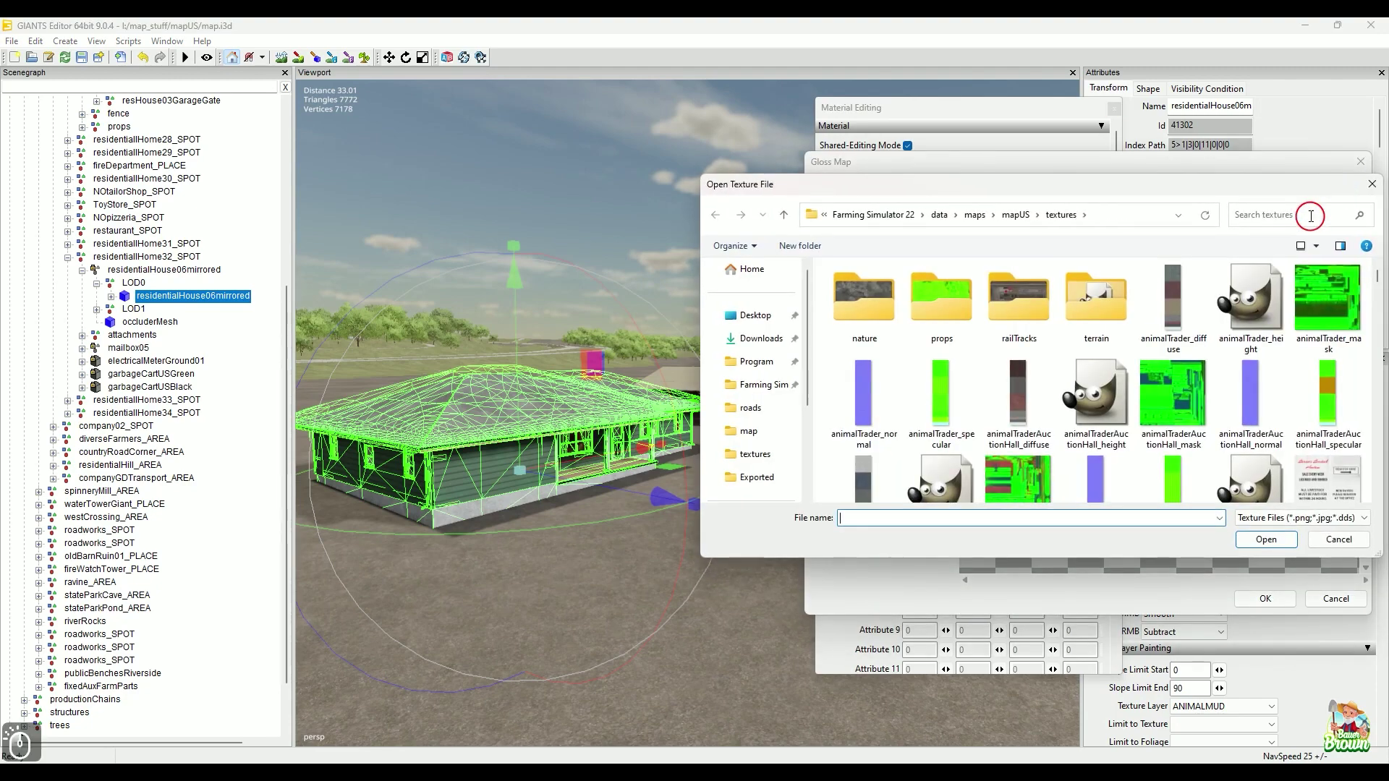
{"action": "scroll", "coordinate": [1102, 419], "scroll_direction": "down", "scroll_amount": 5}
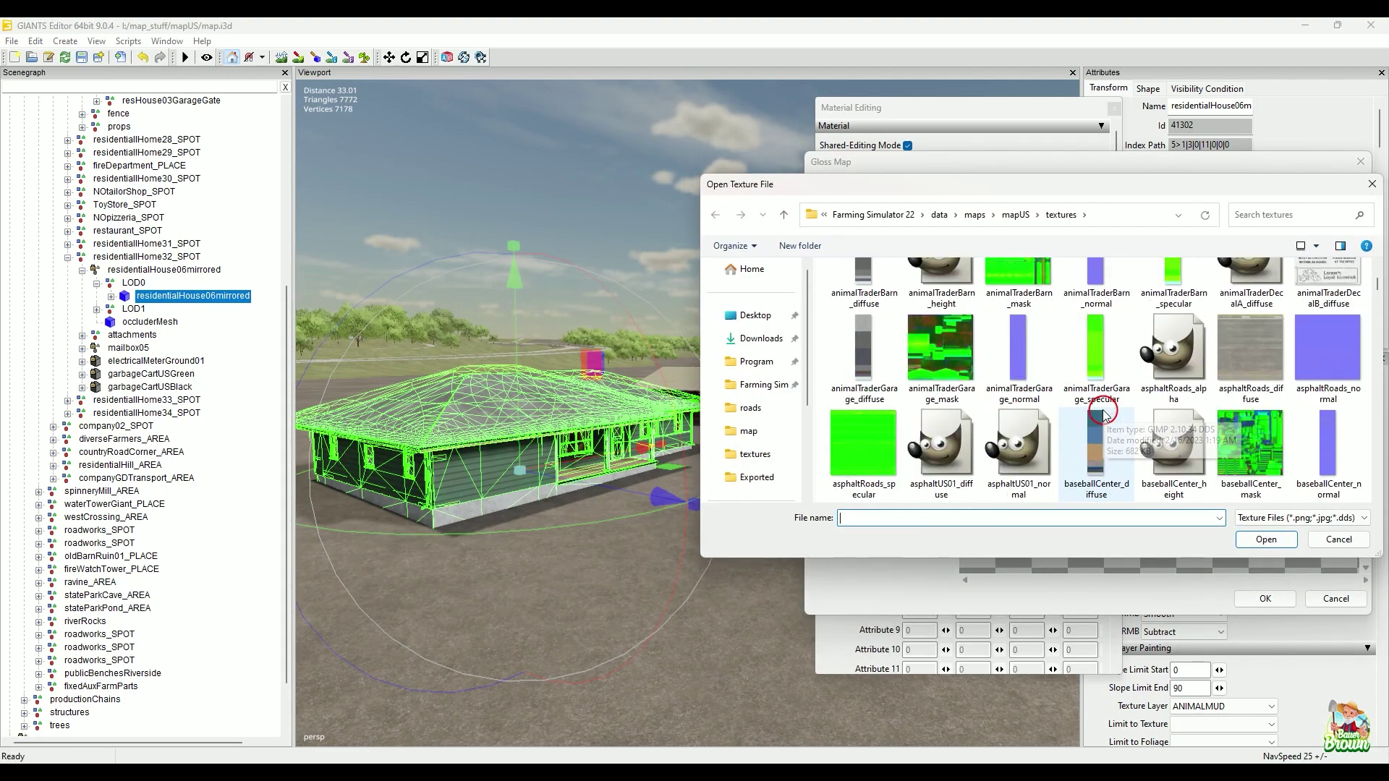
{"action": "scroll", "coordinate": [1098, 429], "scroll_direction": "down", "scroll_amount": 3}
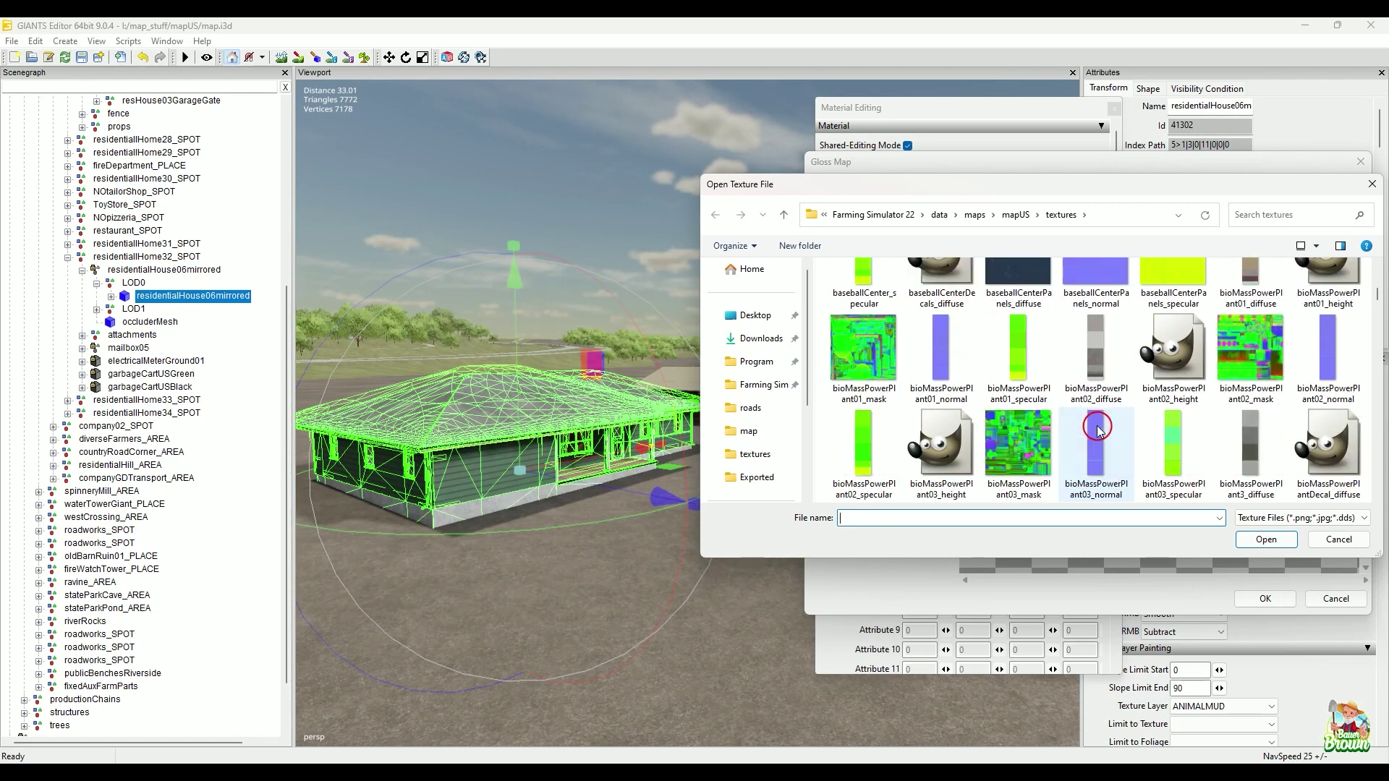
{"action": "scroll", "coordinate": [1098, 428], "scroll_direction": "down", "scroll_amount": 1}
{"action": "scroll", "coordinate": [1098, 428], "scroll_direction": "down", "scroll_amount": 3}
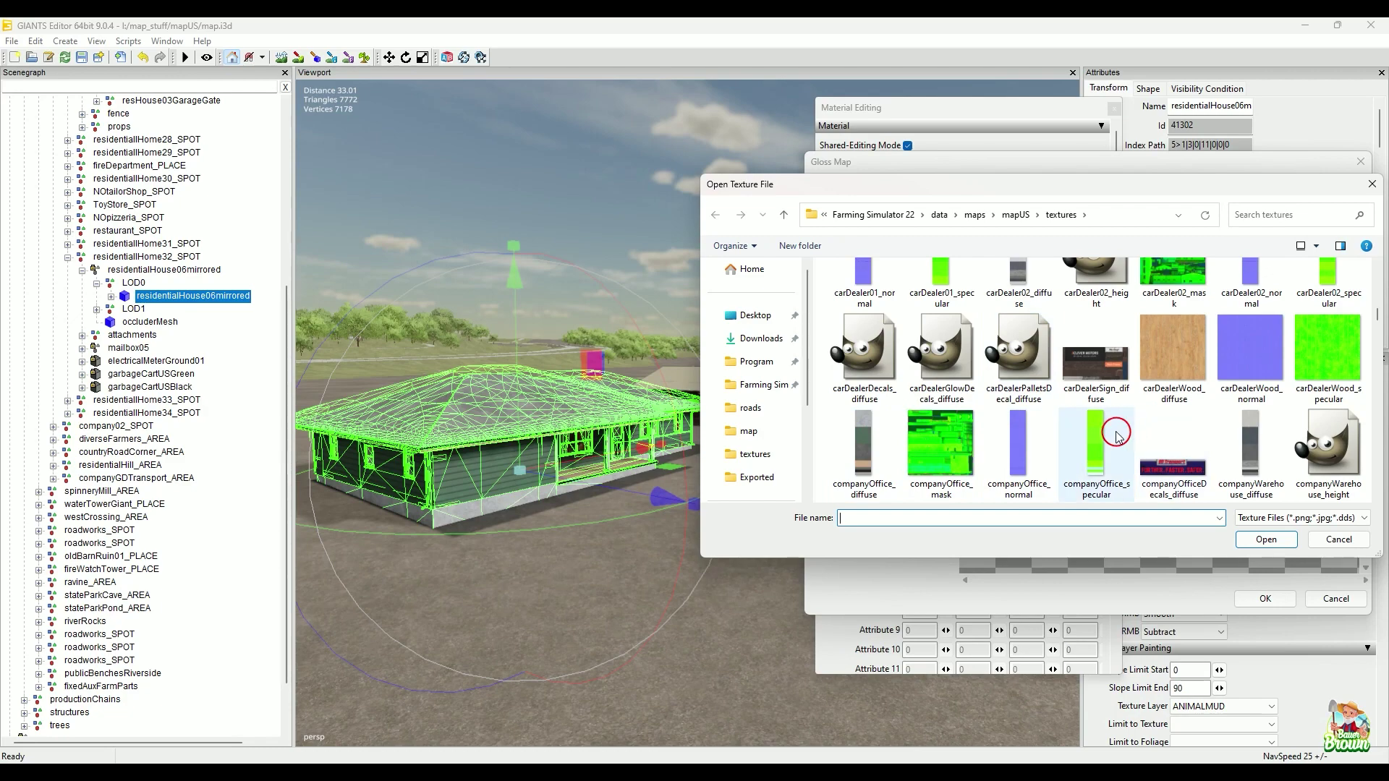
{"action": "left_click", "coordinate": [1116, 434]}
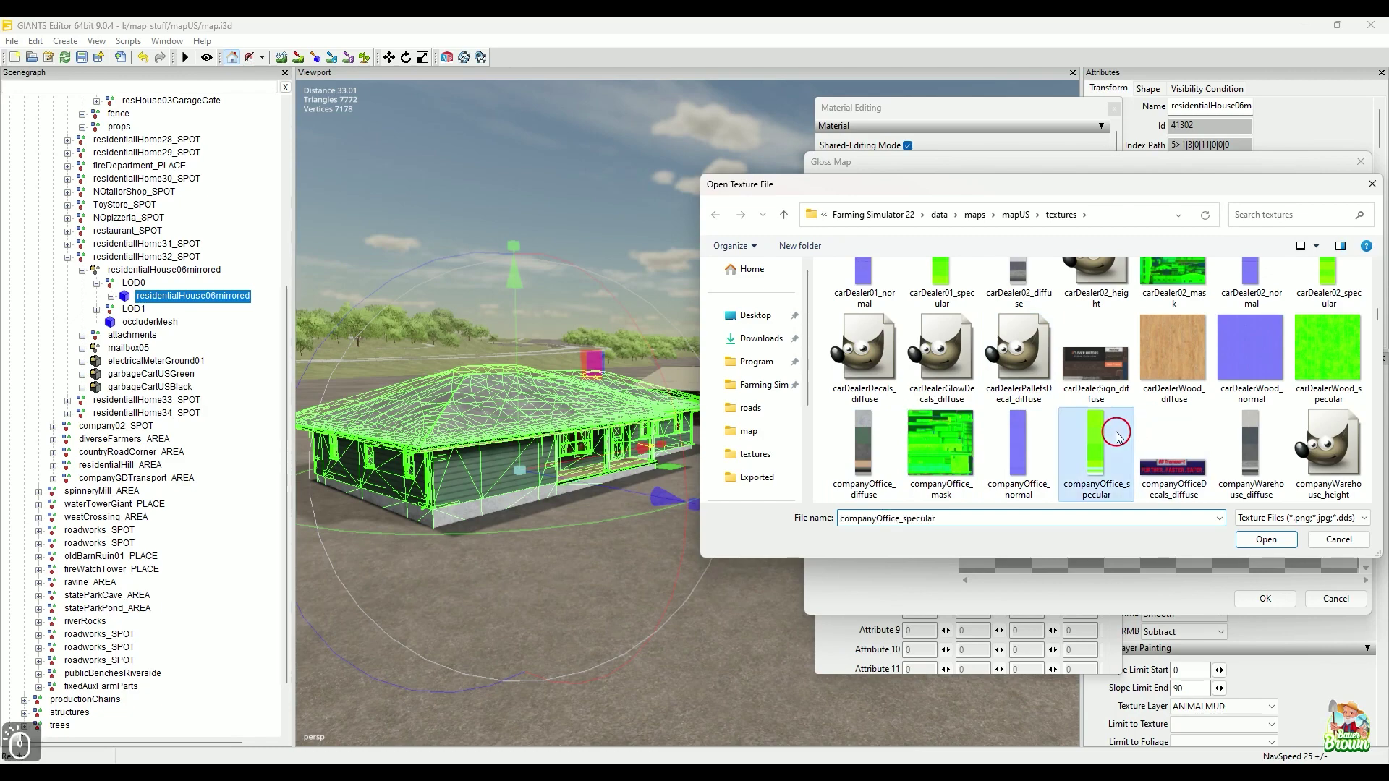
{"action": "left_click", "coordinate": [1266, 540]}
{"action": "left_click", "coordinate": [1267, 599]}
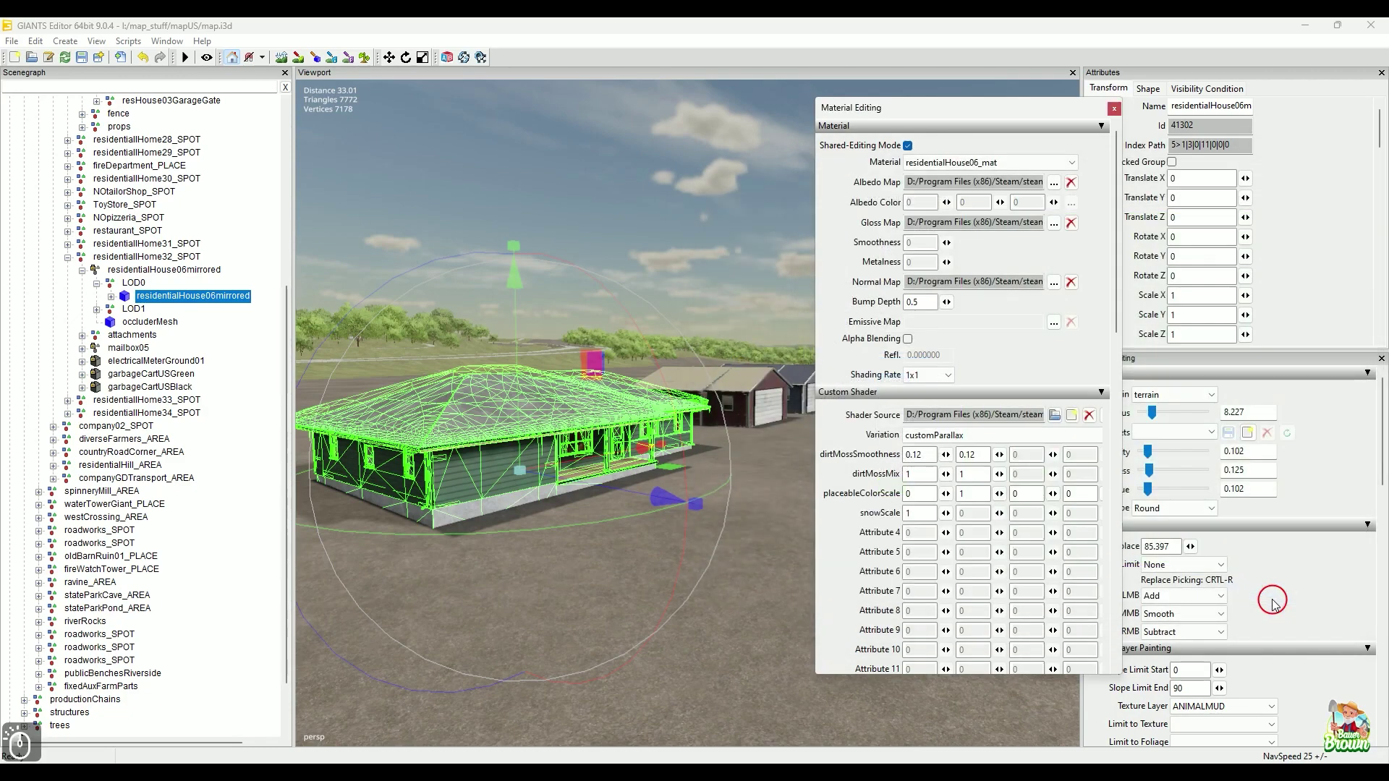
Assign companyOffice_normal.dds from the mapUS textures as the normal map of the house material
{"action": "left_click", "coordinate": [1054, 283]}
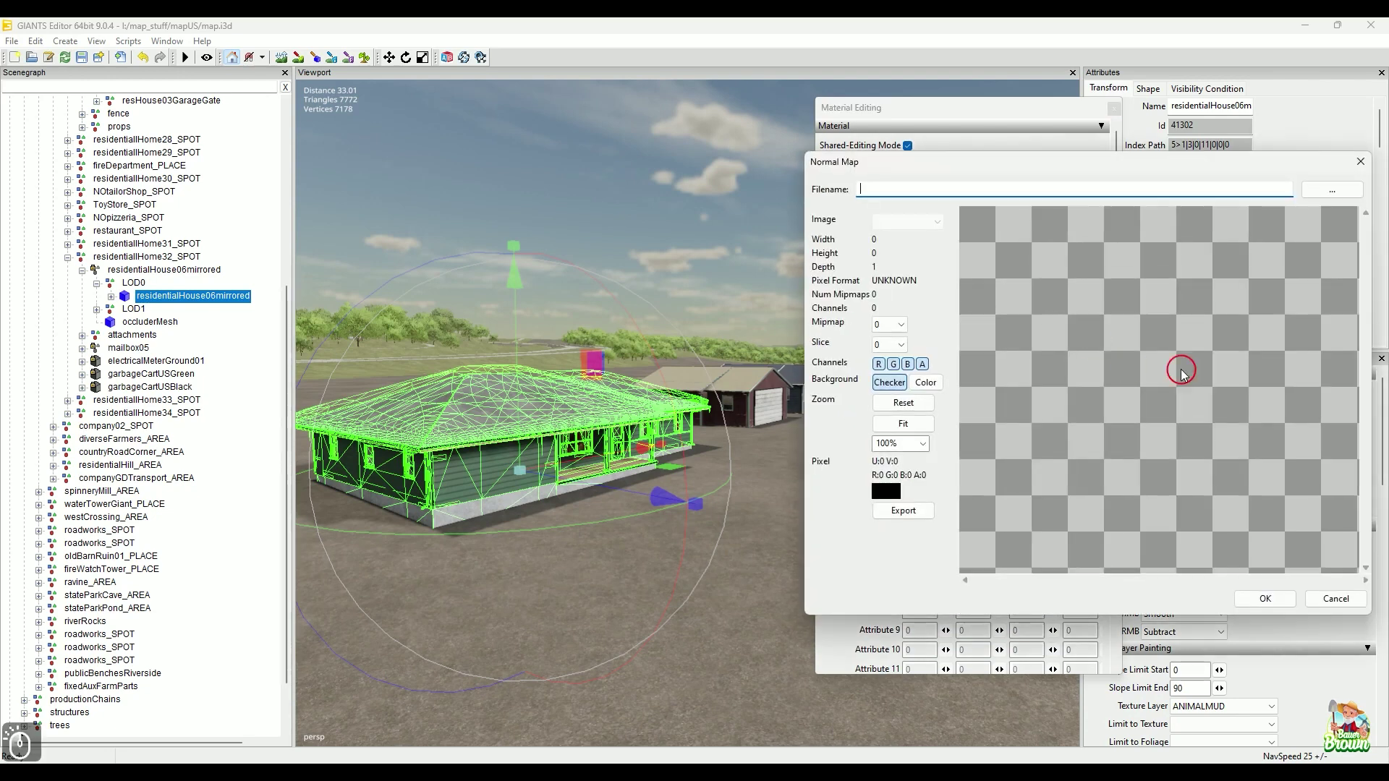
{"action": "left_click", "coordinate": [1331, 190]}
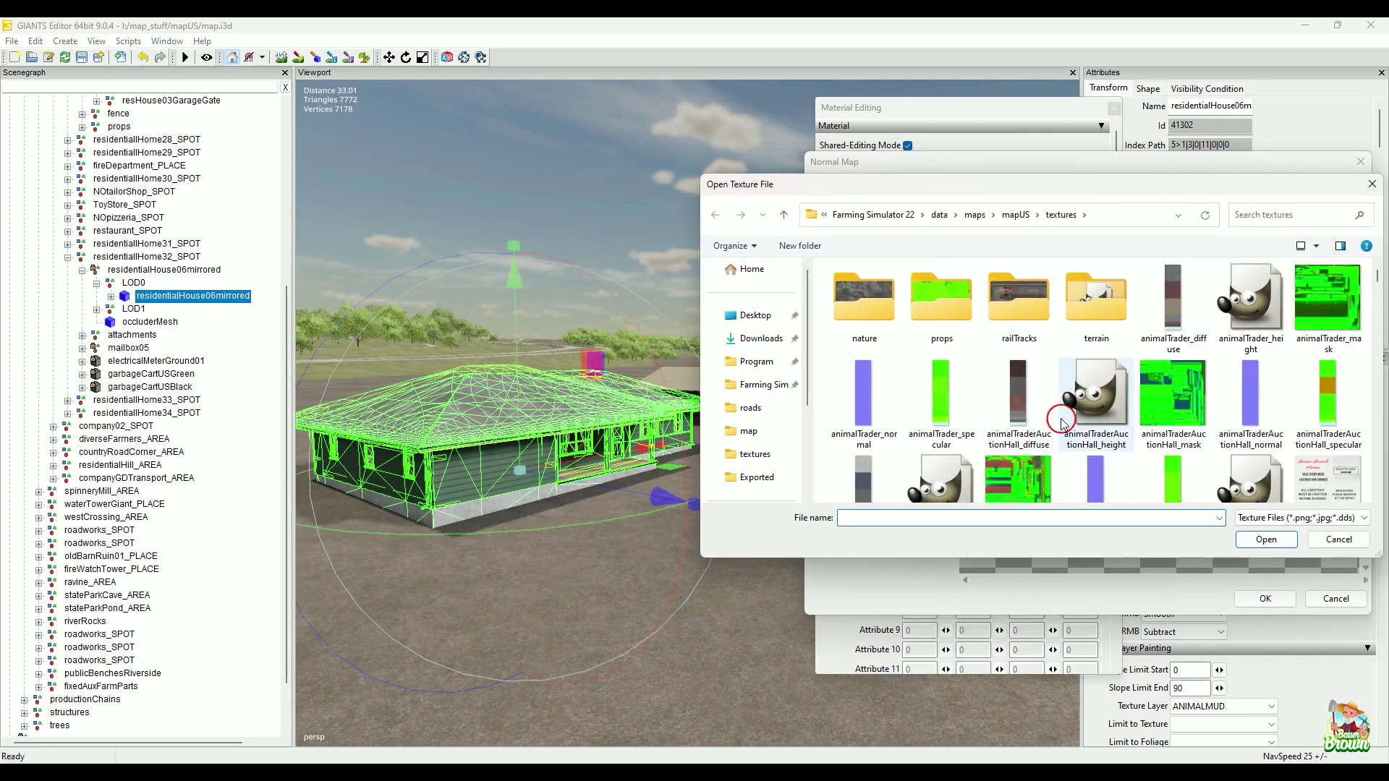
{"action": "left_click", "coordinate": [964, 514]}
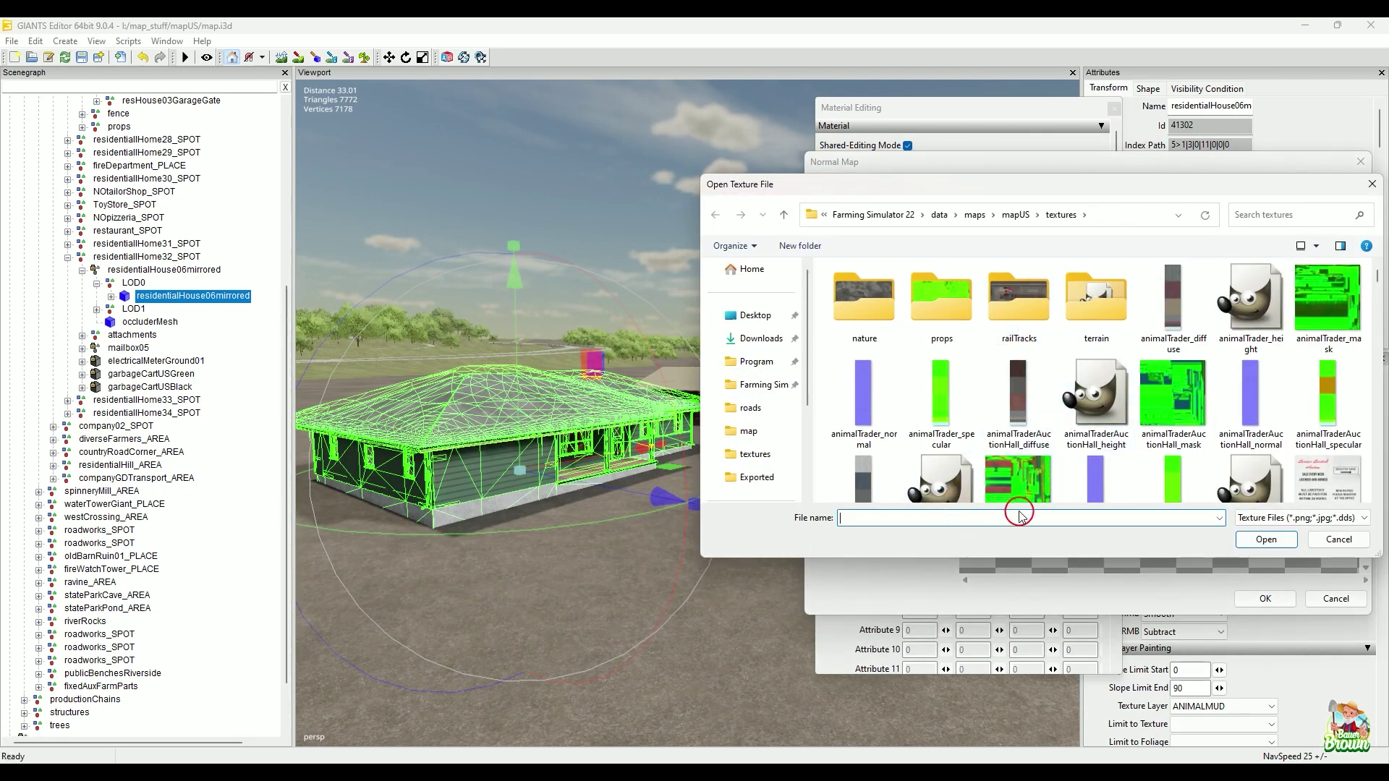
{"action": "type", "text": "com"}
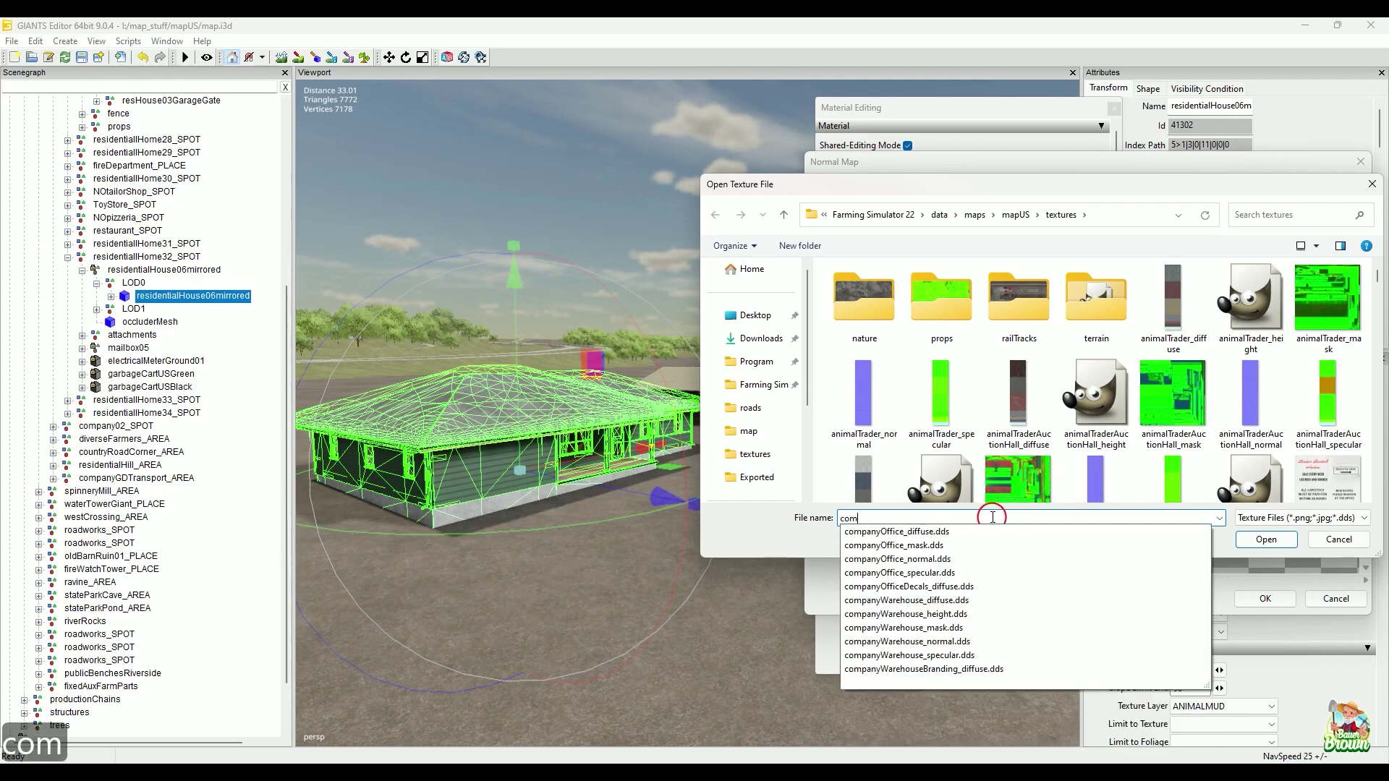
{"action": "left_click", "coordinate": [915, 560]}
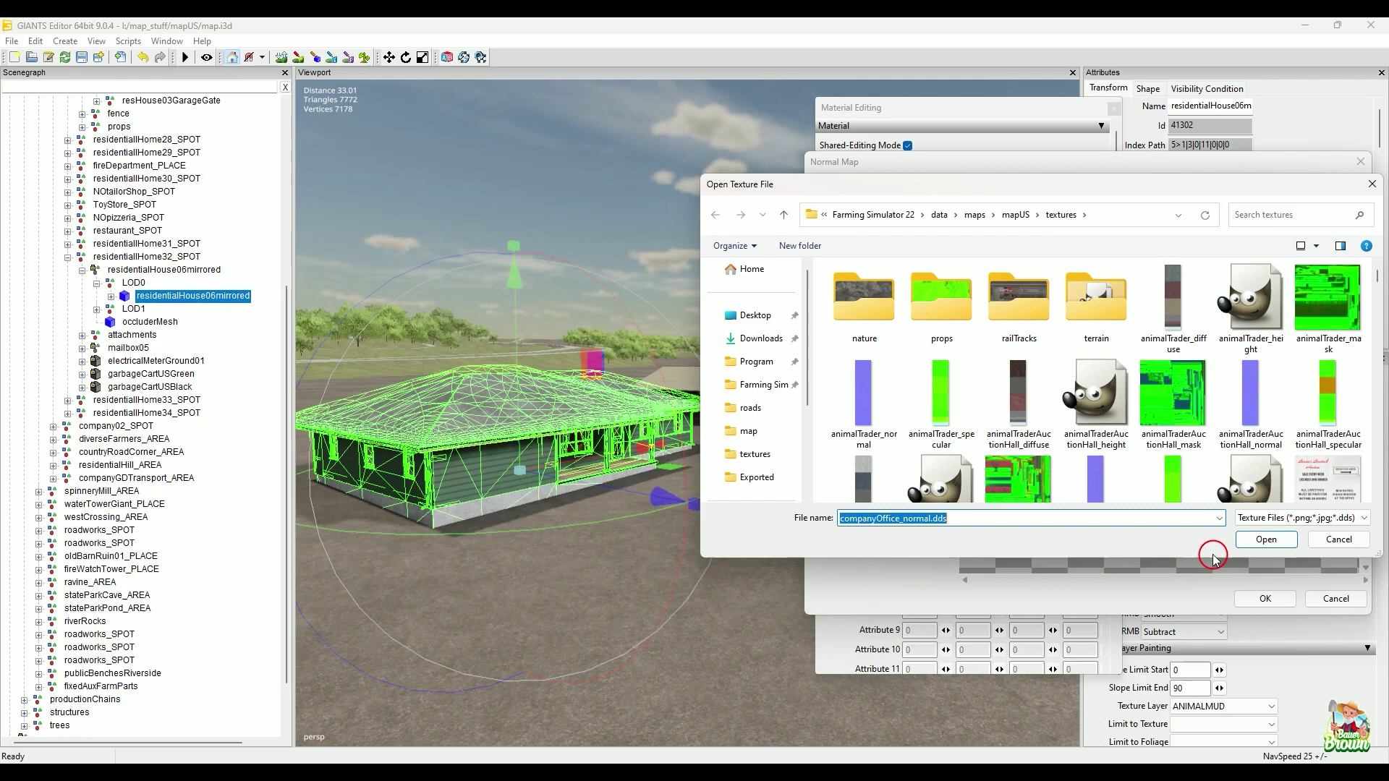
{"action": "left_click", "coordinate": [1267, 540]}
{"action": "left_click", "coordinate": [1265, 600]}
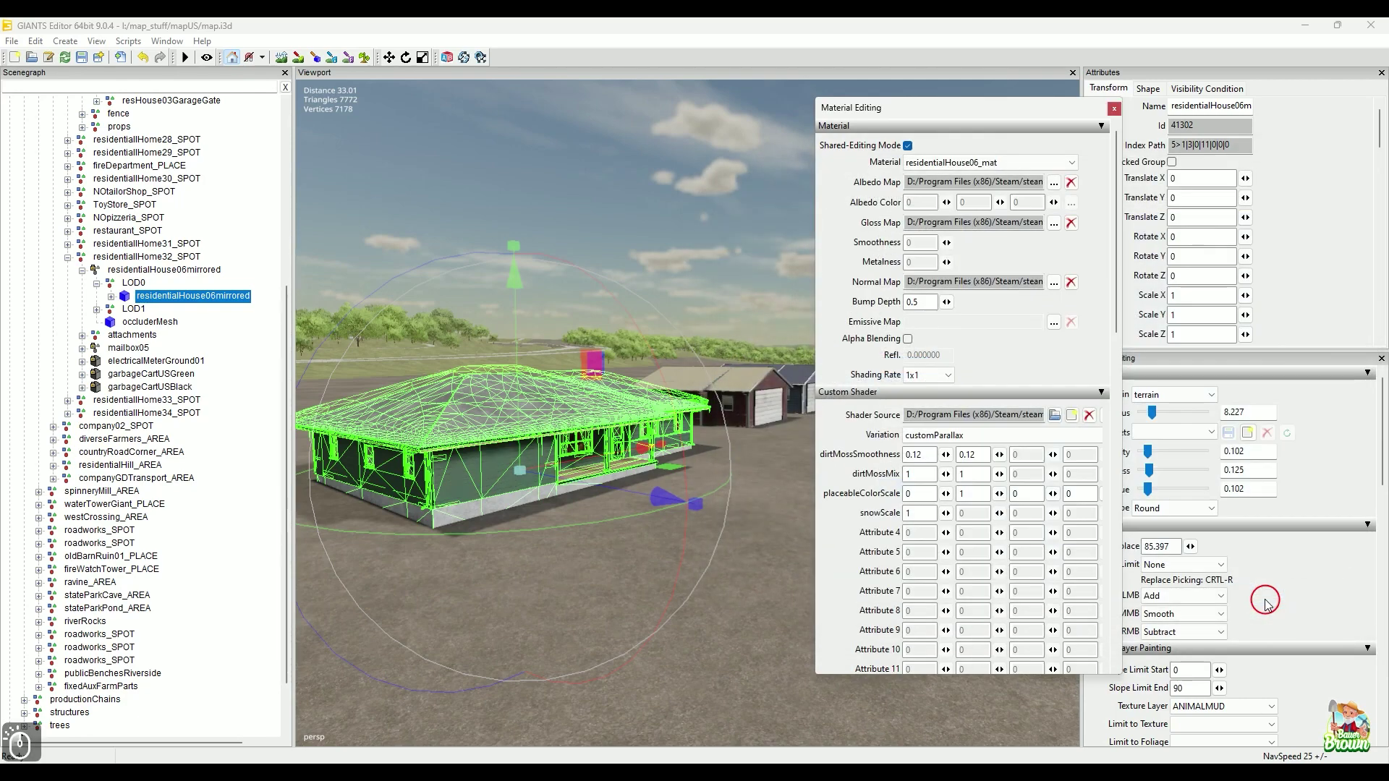
Deselect the retextured residentialHouse06mirrored house and examine its walls, roof, porch and foundation from every side, near and far
{"action": "left_click", "coordinate": [821, 539]}
{"action": "left_click_drag", "start_coordinate": [732, 539], "coordinate": [737, 546], "text": "alt"}
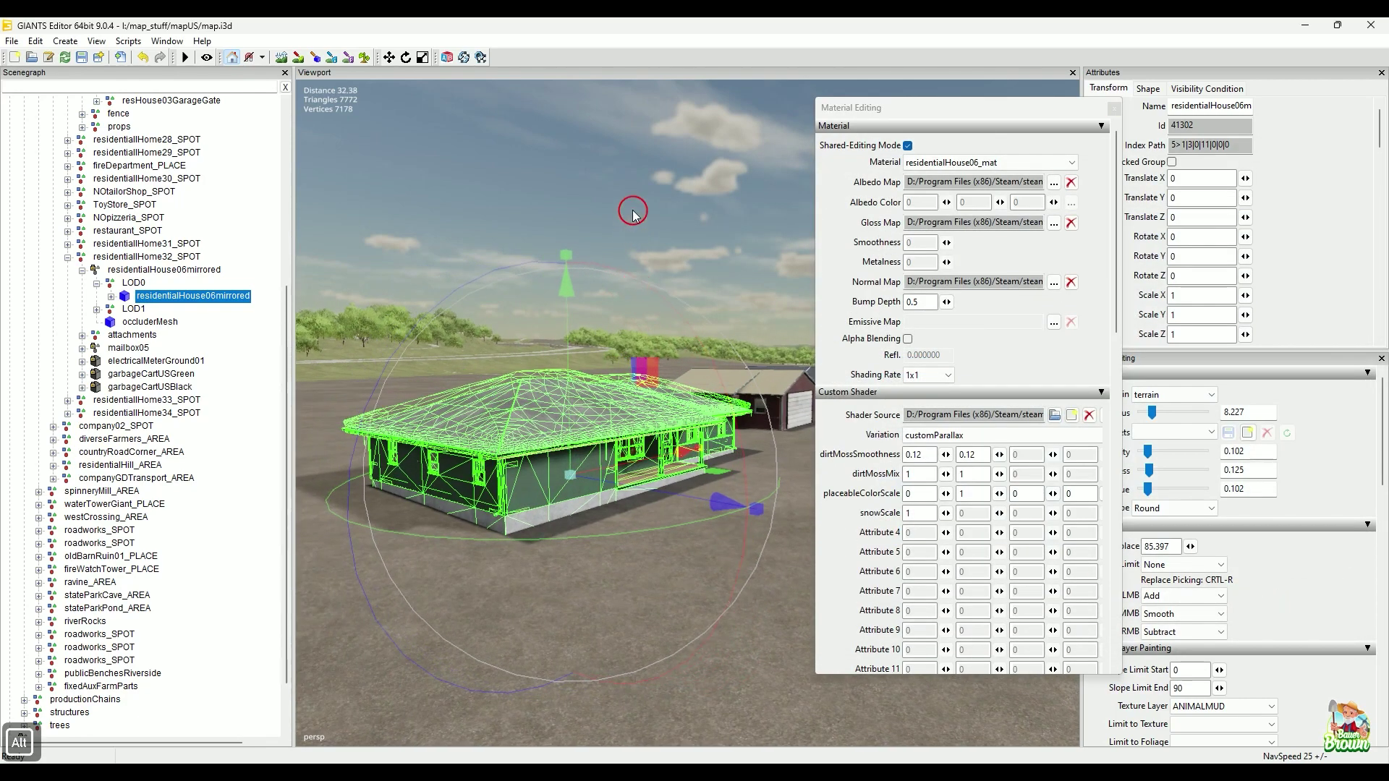
{"action": "left_click", "coordinate": [643, 181]}
{"action": "left_click_drag", "start_coordinate": [614, 507], "coordinate": [677, 522], "text": "alt"}
{"action": "mouse_move", "coordinate": [677, 522]}
{"action": "right_mouse_down", "text": "alt"}
{"action": "mouse_move", "coordinate": [608, 521]}
{"action": "mouse_move", "coordinate": [656, 520]}
{"action": "right_mouse_up", "text": "alt"}
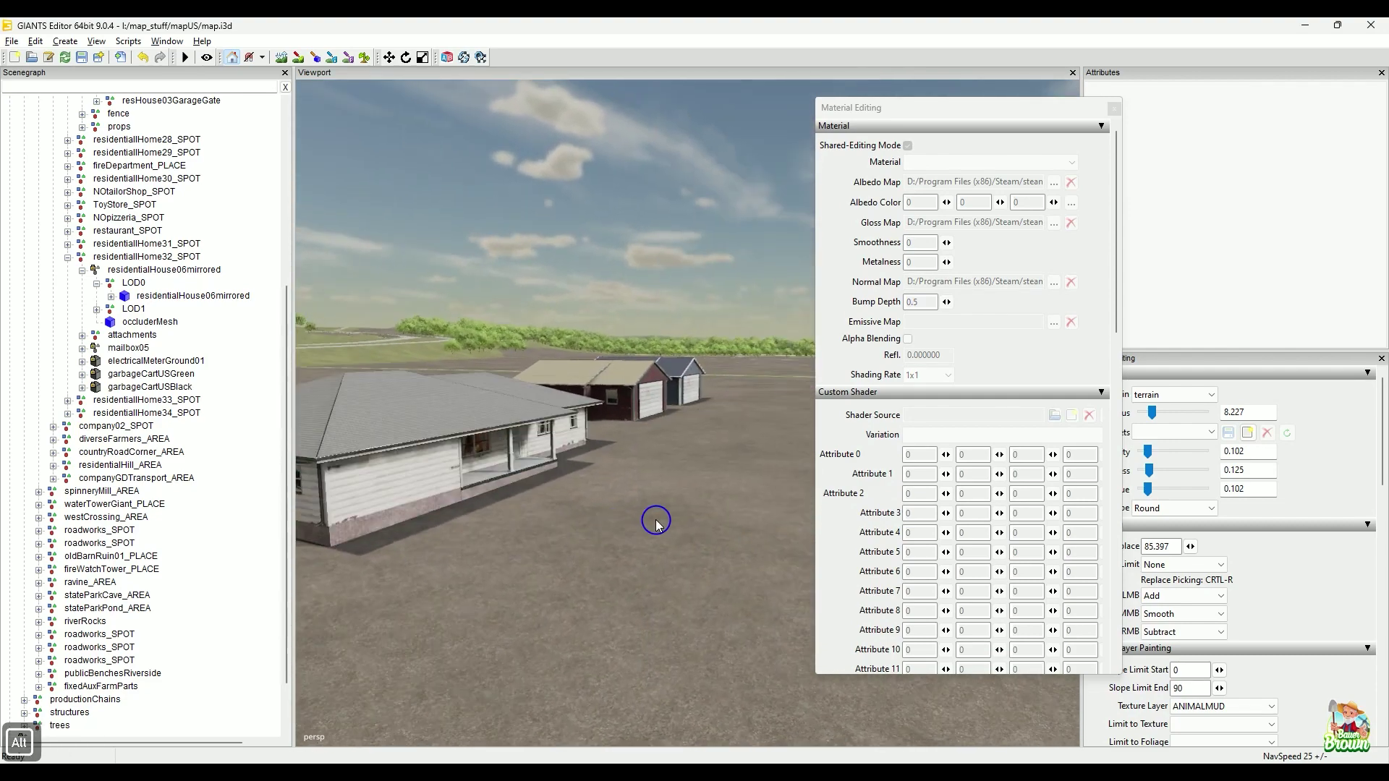
{"action": "left_click_drag", "start_coordinate": [656, 520], "coordinate": [769, 505], "text": "alt"}
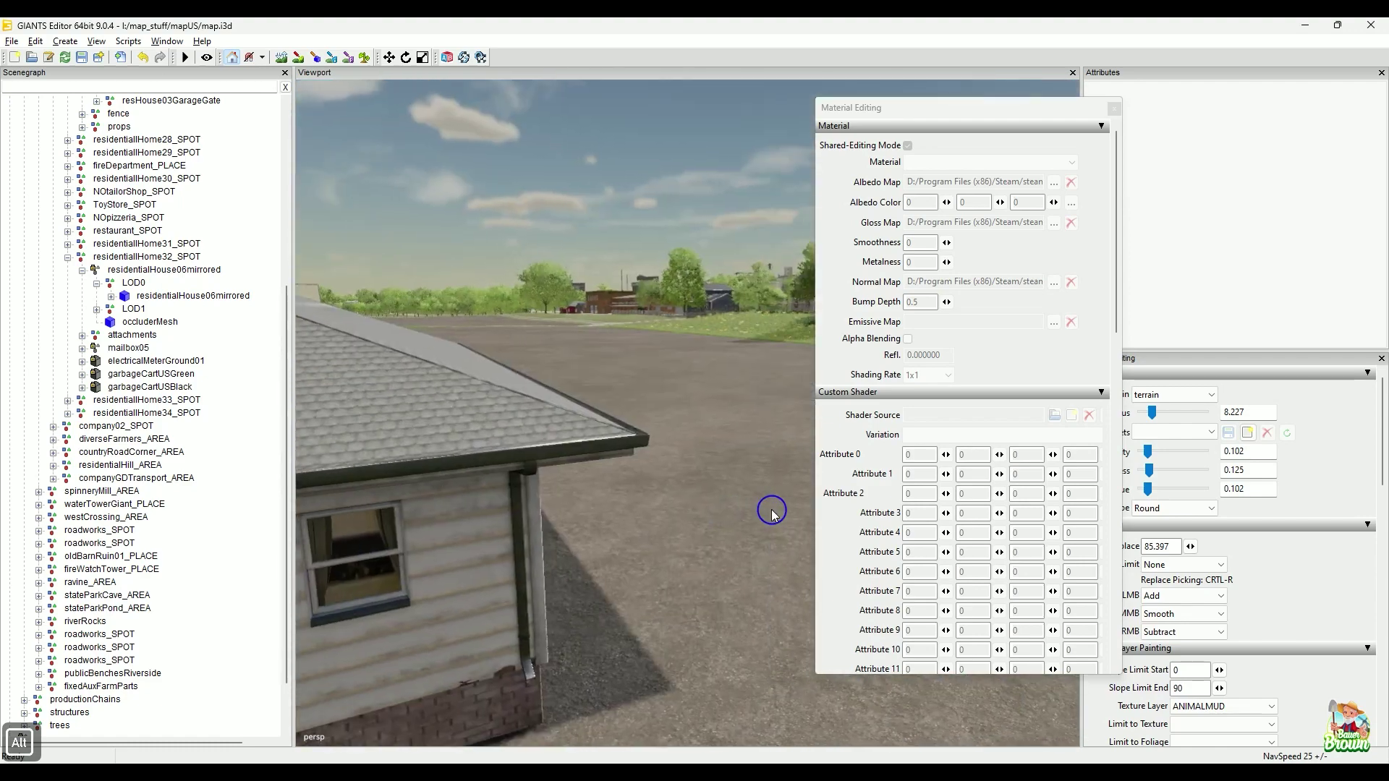
{"action": "right_click_drag", "start_coordinate": [768, 506], "coordinate": [651, 551], "text": "alt"}
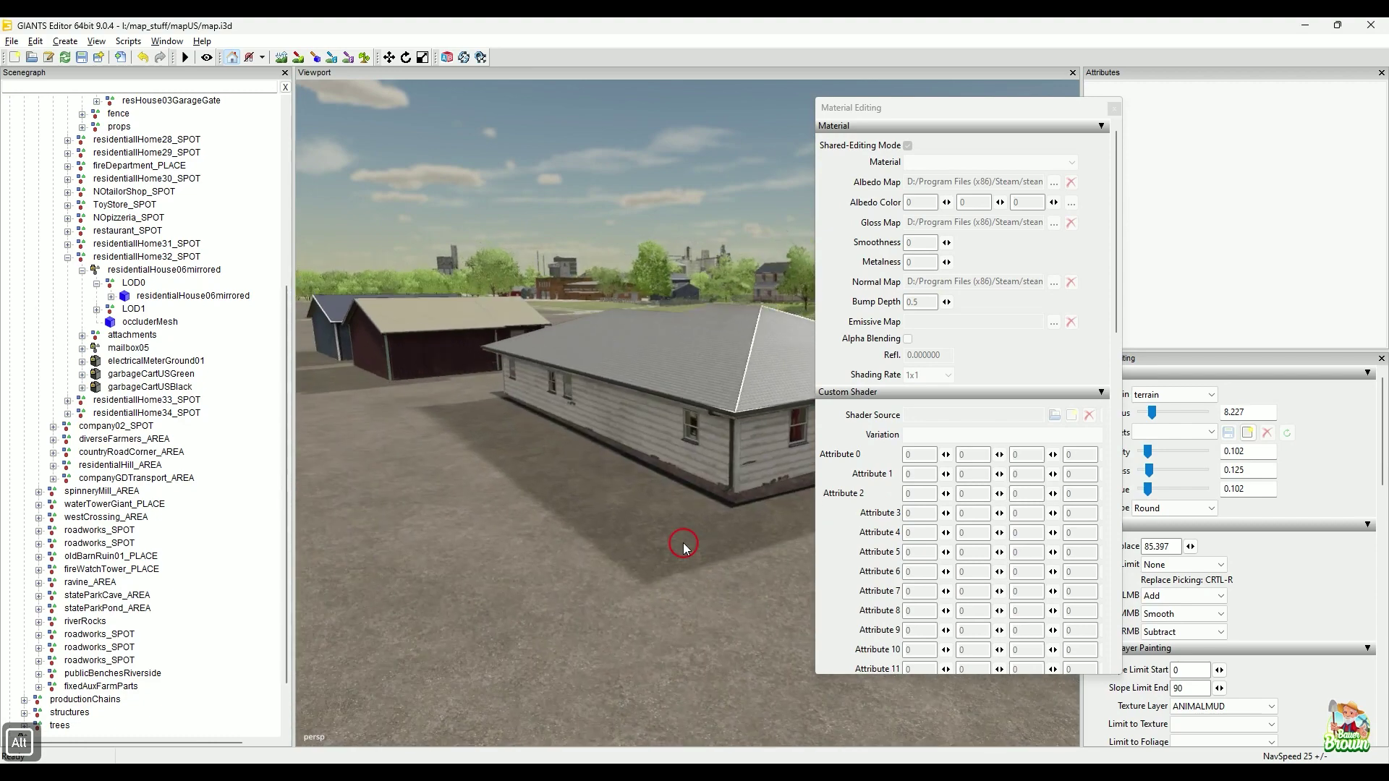
{"action": "mouse_move", "coordinate": [655, 547]}
{"action": "left_mouse_down", "text": "alt"}
{"action": "mouse_move", "coordinate": [686, 539]}
{"action": "mouse_move", "coordinate": [660, 545]}
{"action": "mouse_move", "coordinate": [617, 512]}
{"action": "mouse_move", "coordinate": [662, 526]}
{"action": "left_mouse_up", "text": "alt"}
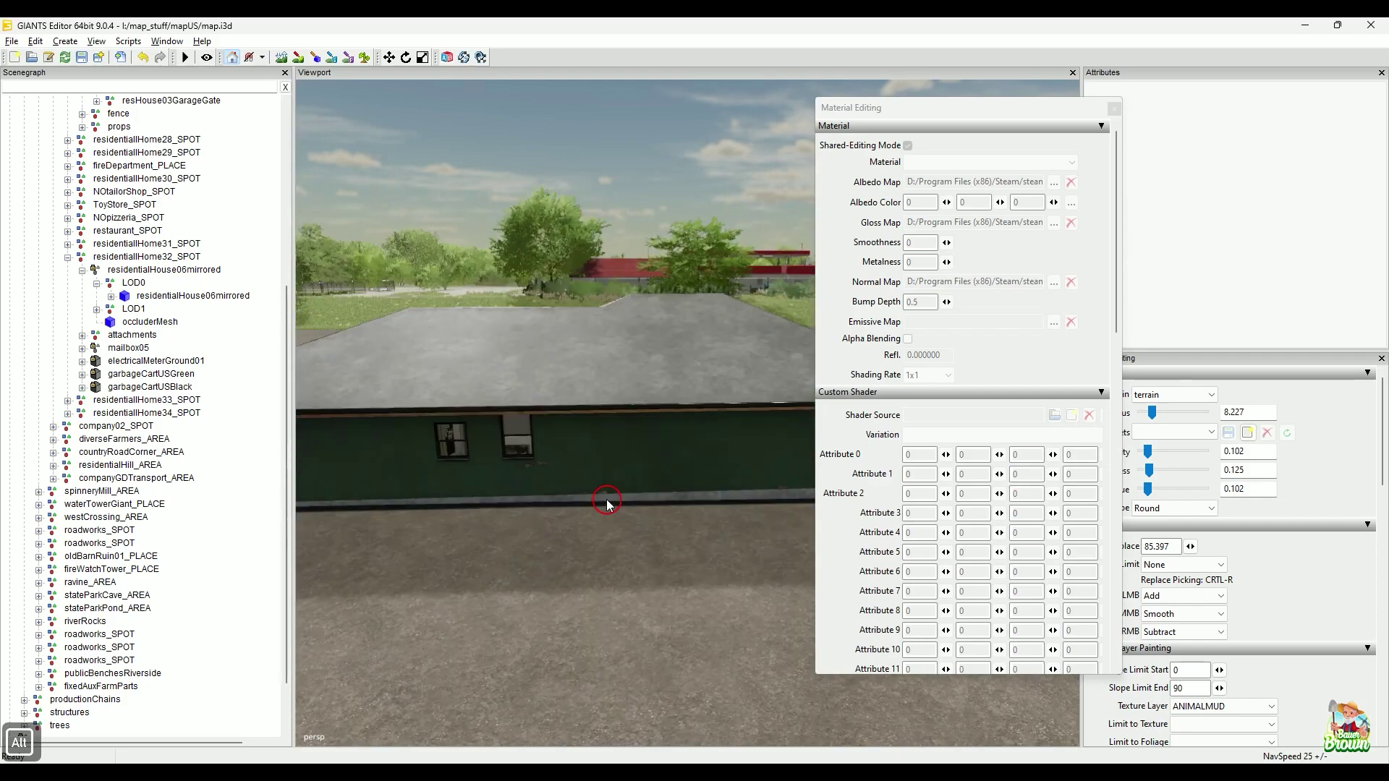
{"action": "left_click_drag", "start_coordinate": [556, 525], "coordinate": [687, 564], "text": "alt"}
{"action": "right_click_drag", "start_coordinate": [688, 564], "coordinate": [598, 615], "text": "alt"}
{"action": "left_click_drag", "start_coordinate": [598, 615], "coordinate": [614, 608], "text": "alt"}
{"action": "mouse_move", "coordinate": [614, 608]}
{"action": "right_mouse_down", "text": "alt"}
{"action": "mouse_move", "coordinate": [630, 586]}
{"action": "mouse_move", "coordinate": [589, 588]}
{"action": "mouse_move", "coordinate": [602, 606]}
{"action": "right_mouse_up", "text": "alt"}
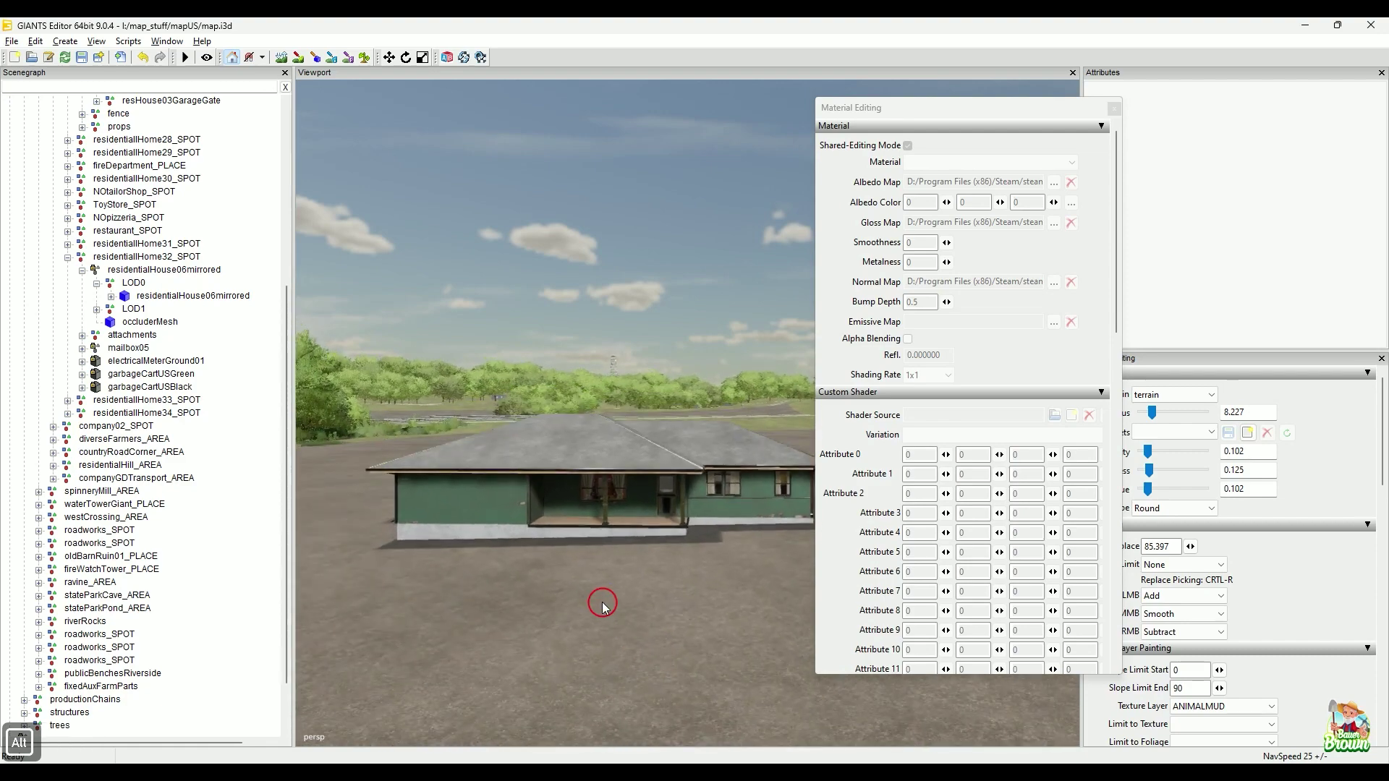
{"action": "left_click_drag", "start_coordinate": [584, 603], "coordinate": [636, 575], "text": "alt"}
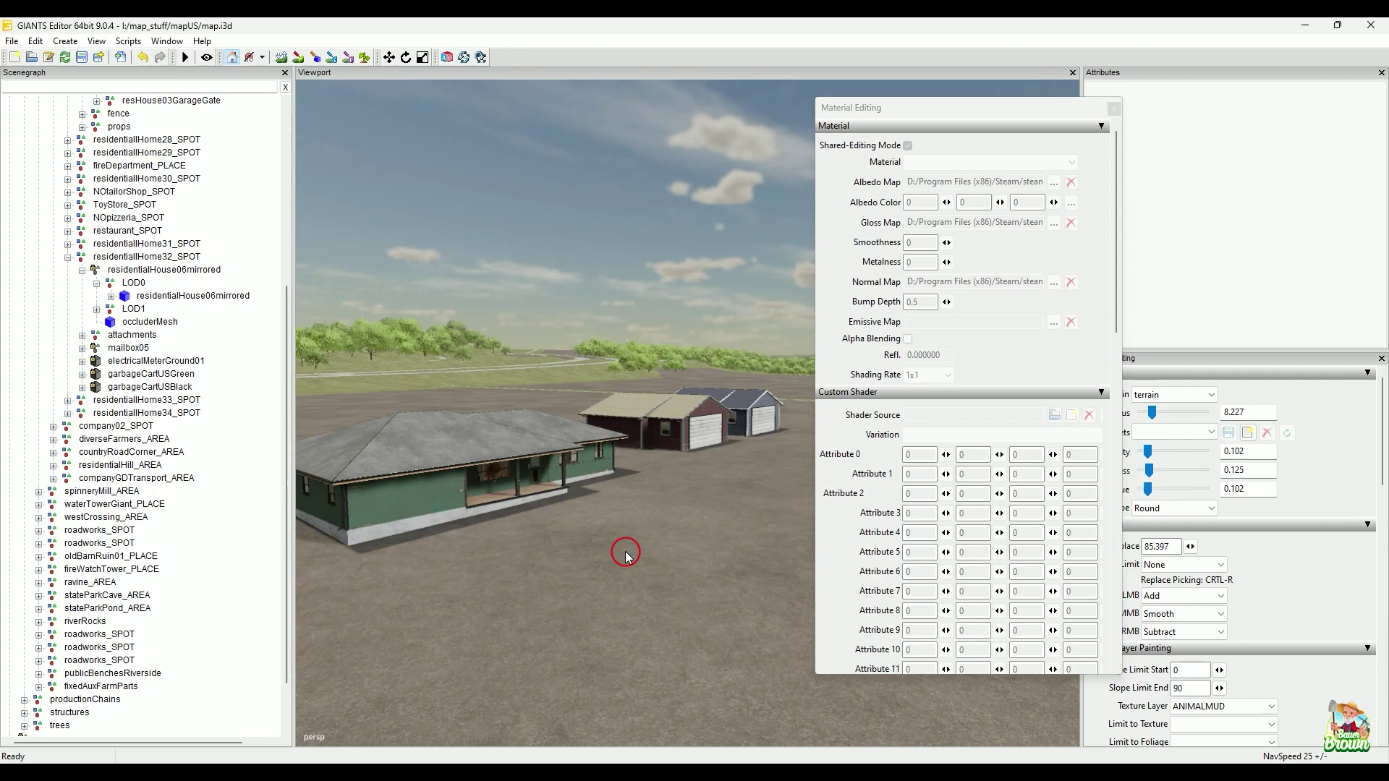
{"action": "left_click_drag", "start_coordinate": [650, 557], "coordinate": [614, 543], "text": "alt"}
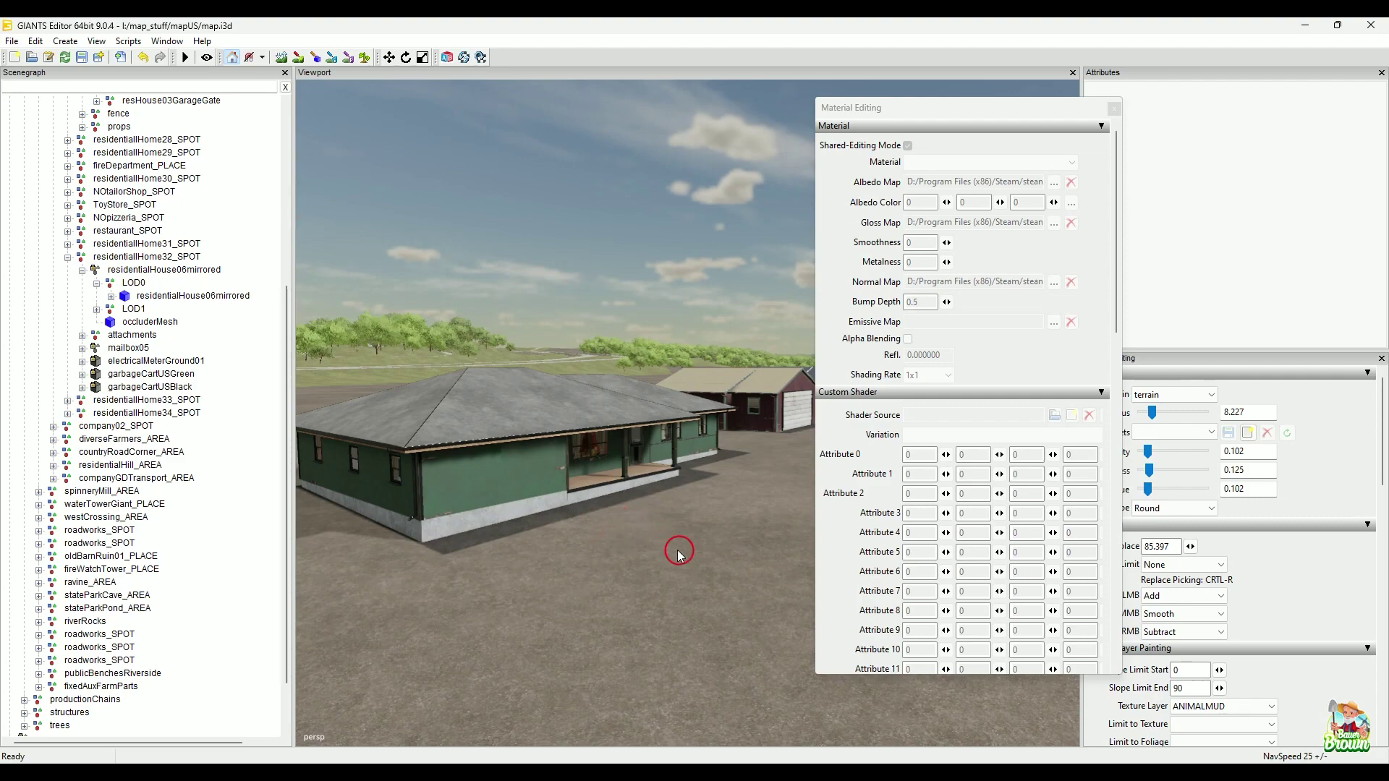
Switch to File Explorer and open the mapUS textures folder under Farming Simulator 22\data\maps in the Steam common folder
{"action": "key", "text": "super+e"}
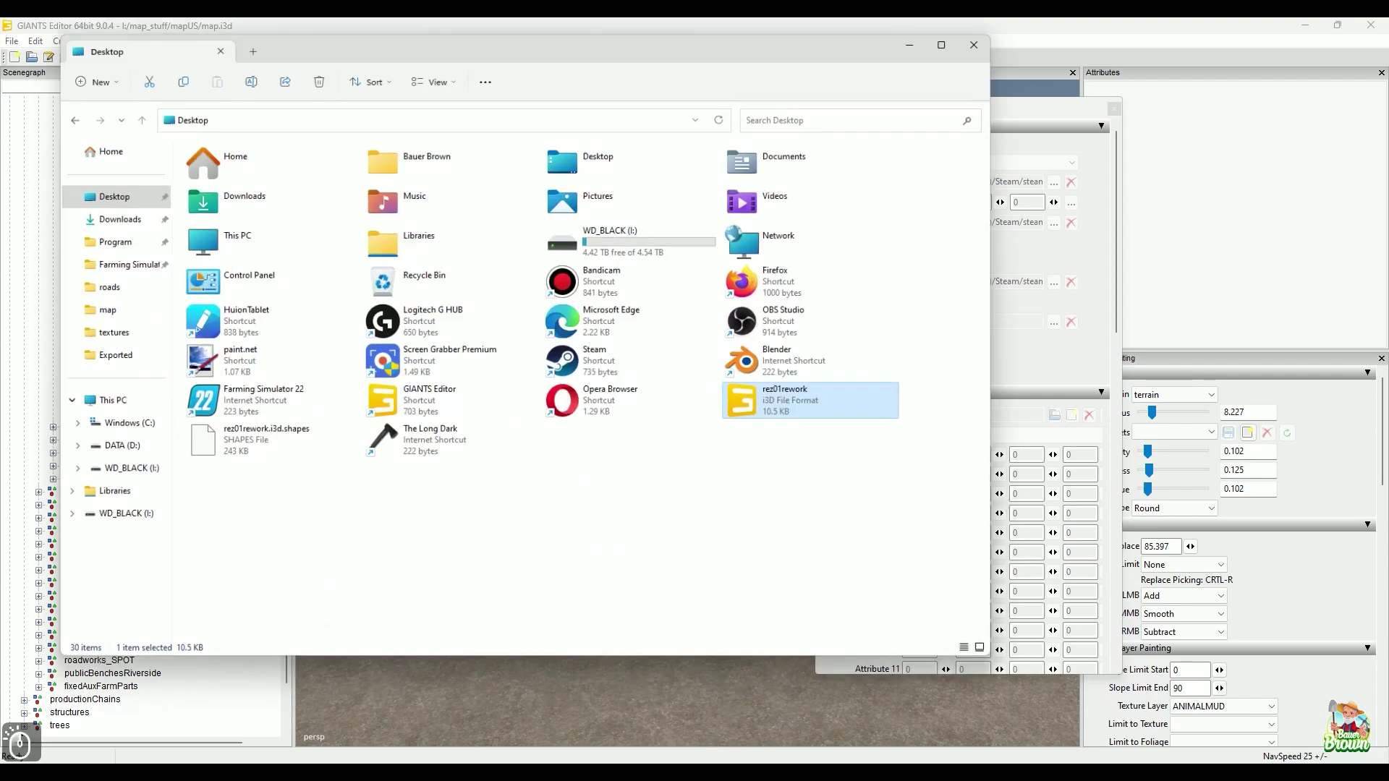
{"action": "left_click", "coordinate": [107, 253]}
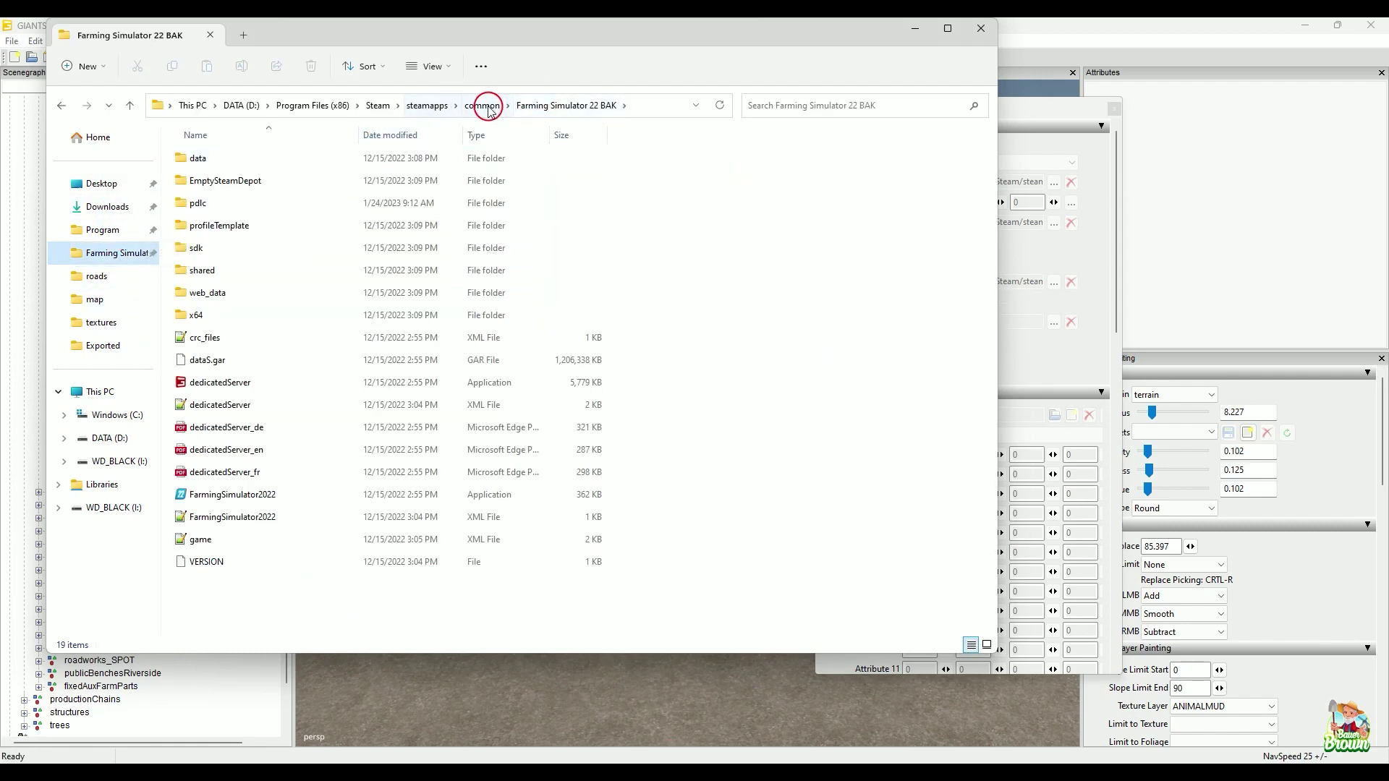
{"action": "left_click", "coordinate": [482, 107]}
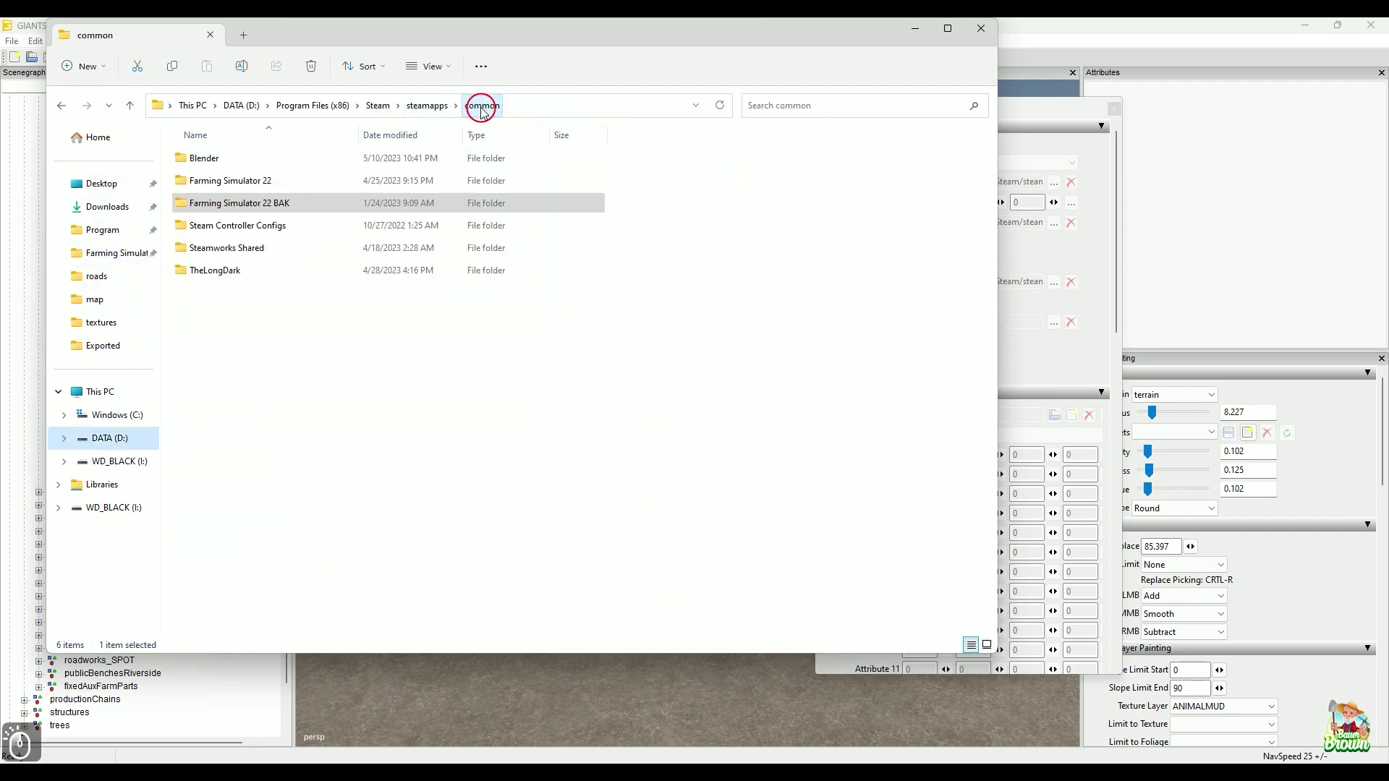
{"action": "double_click", "coordinate": [289, 180]}
{"action": "double_click", "coordinate": [226, 159]}
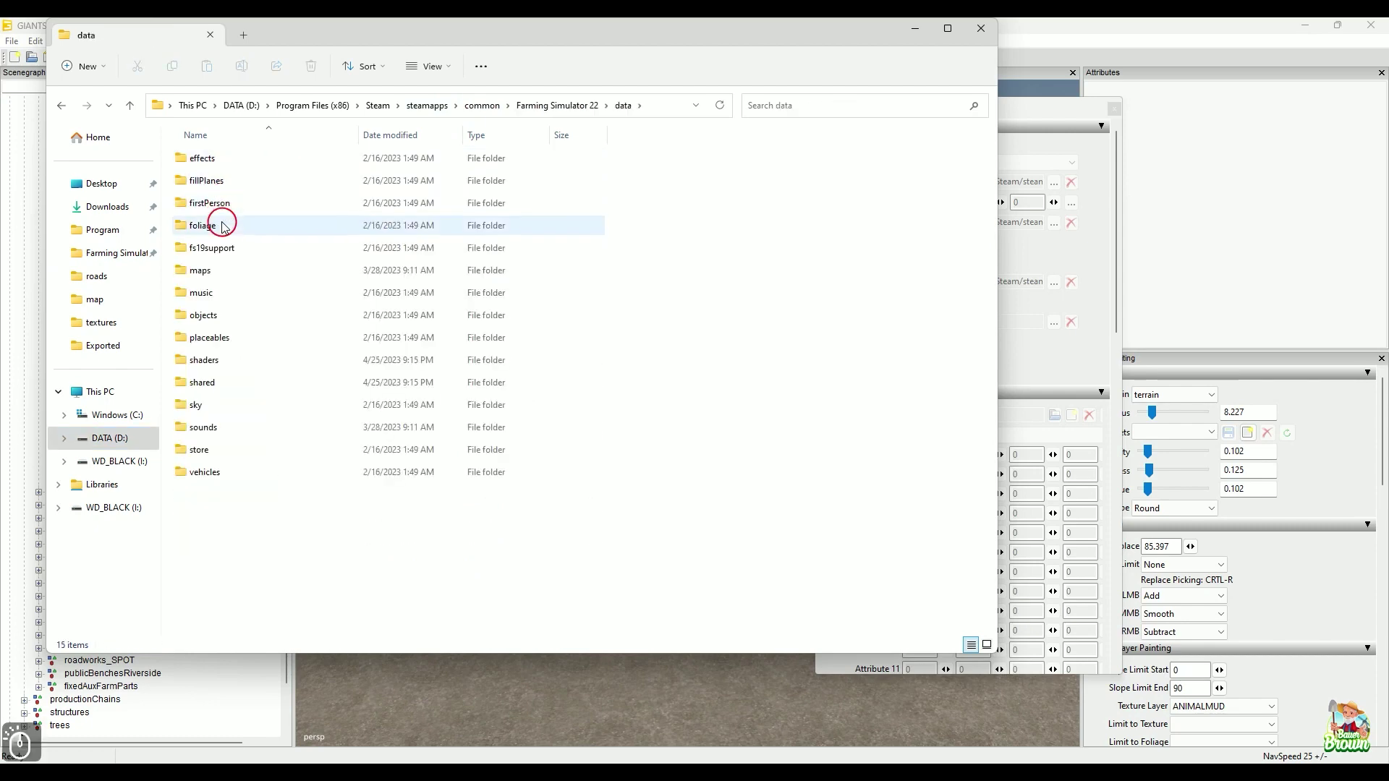
{"action": "double_click", "coordinate": [231, 273]}
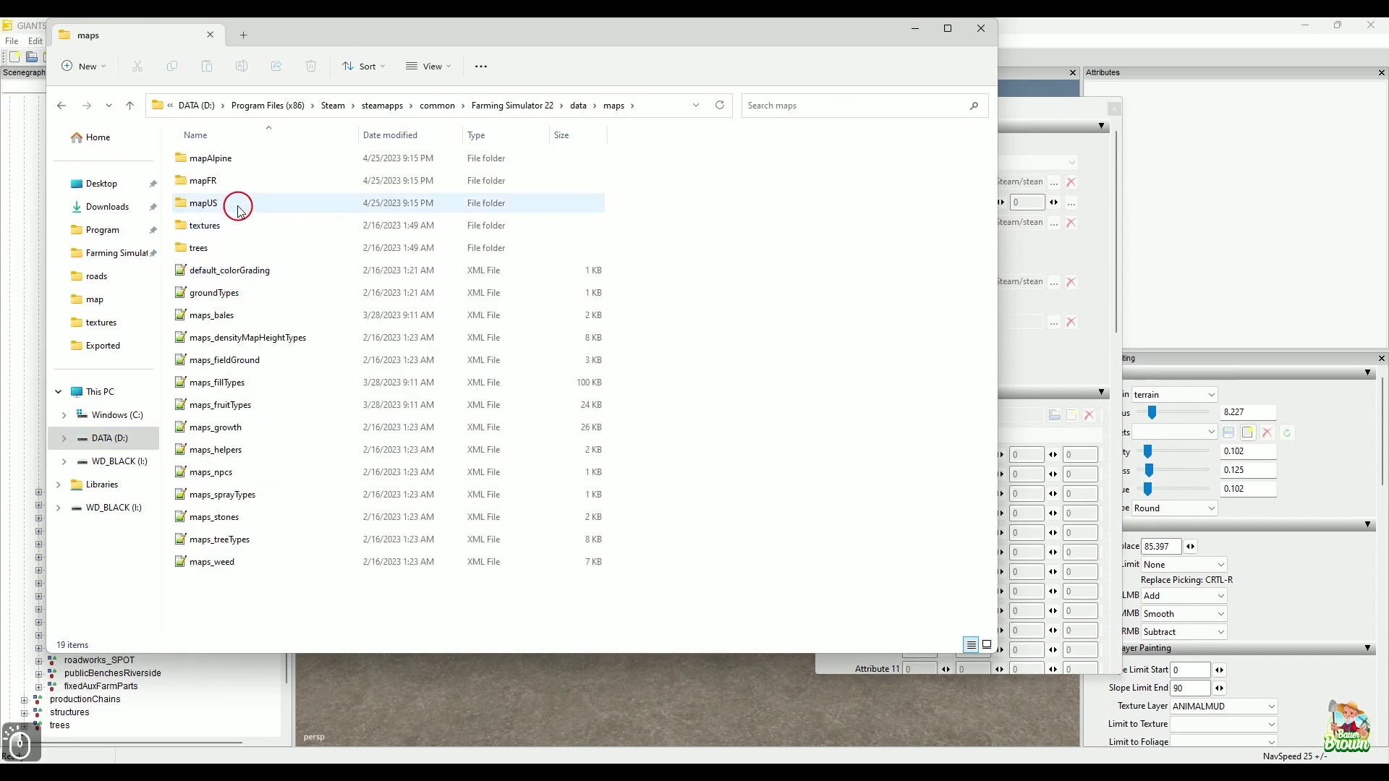
{"action": "double_click", "coordinate": [240, 203]}
{"action": "double_click", "coordinate": [232, 225]}
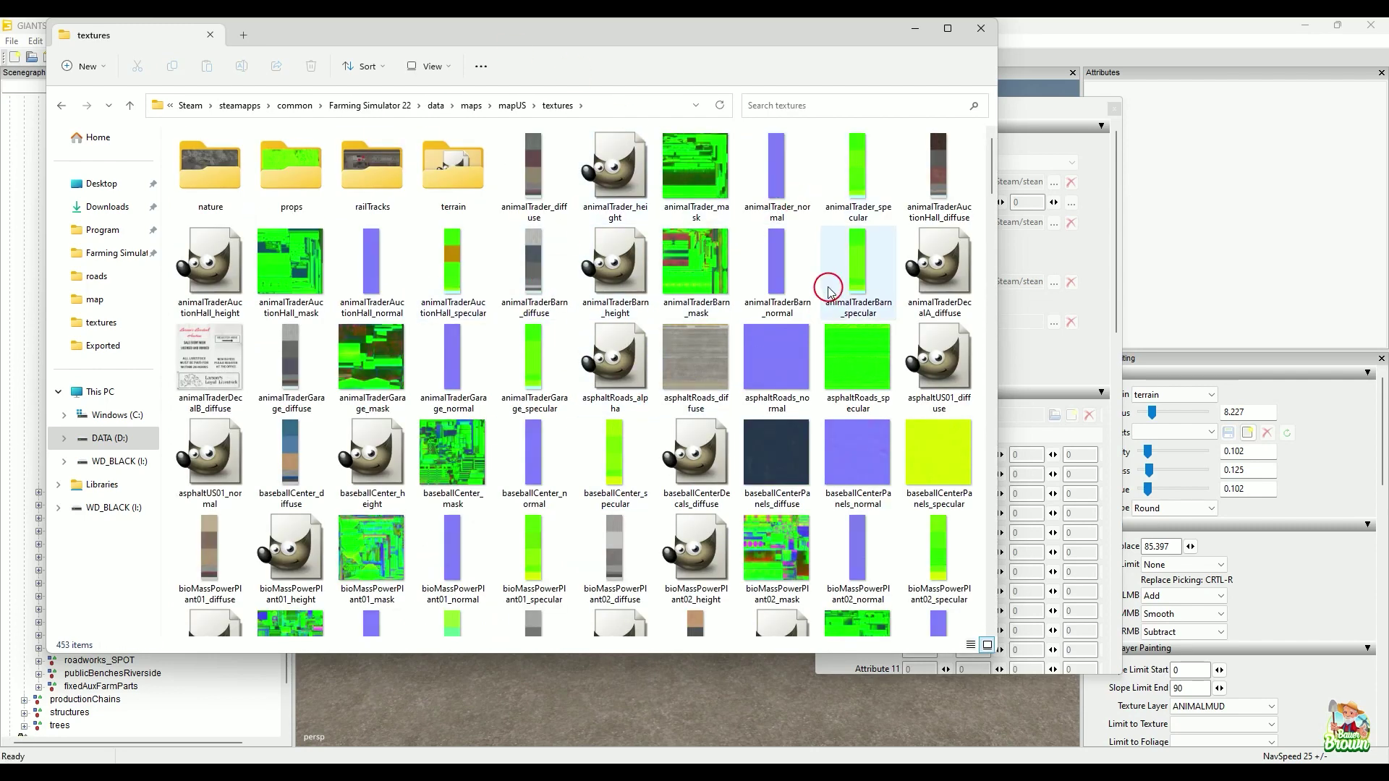
Examine the building texture thumbnails in the mapUS textures folder and compare them with the house, temporarily moving the folder window aside
{"action": "mouse_move", "coordinate": [787, 351]}
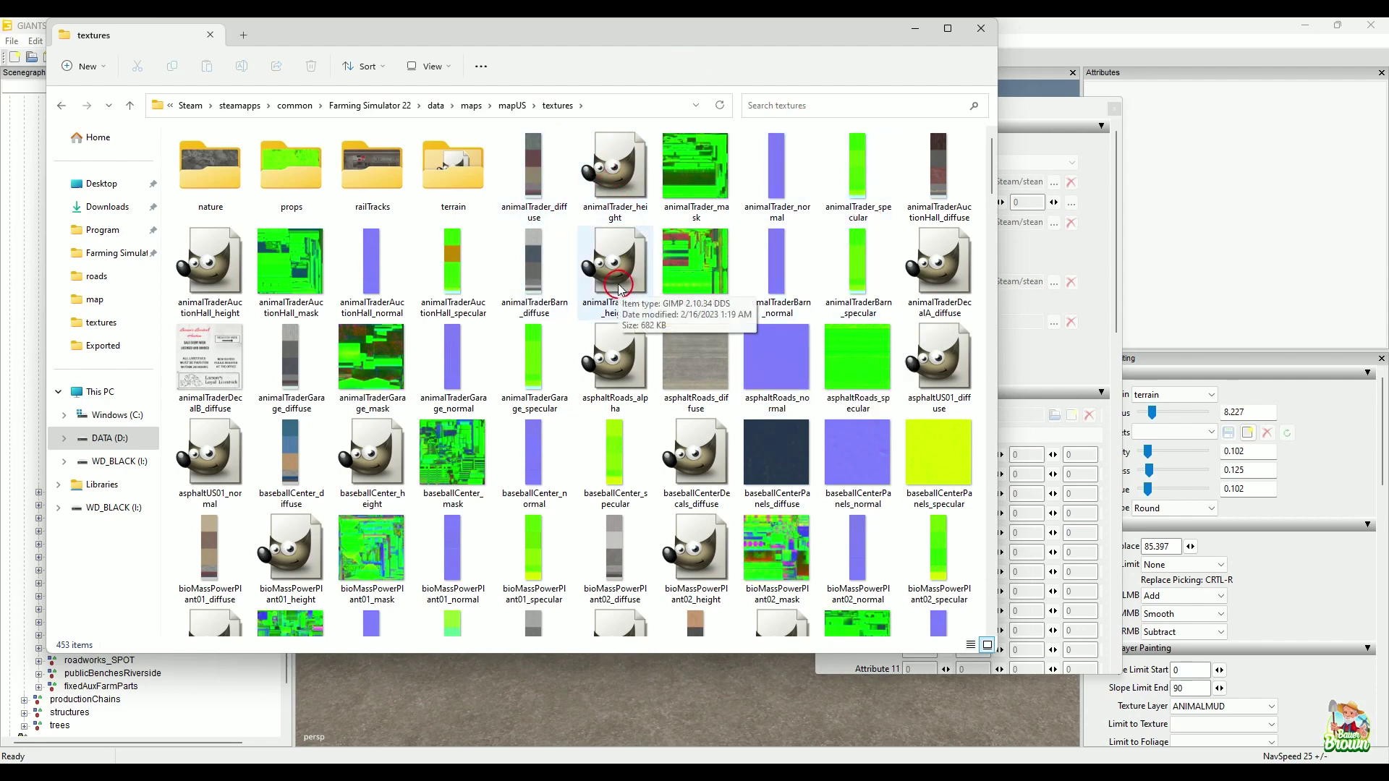
{"action": "scroll", "coordinate": [604, 338], "scroll_direction": "down", "scroll_amount": 3}
{"action": "scroll", "coordinate": [605, 338], "scroll_direction": "down", "scroll_amount": 3}
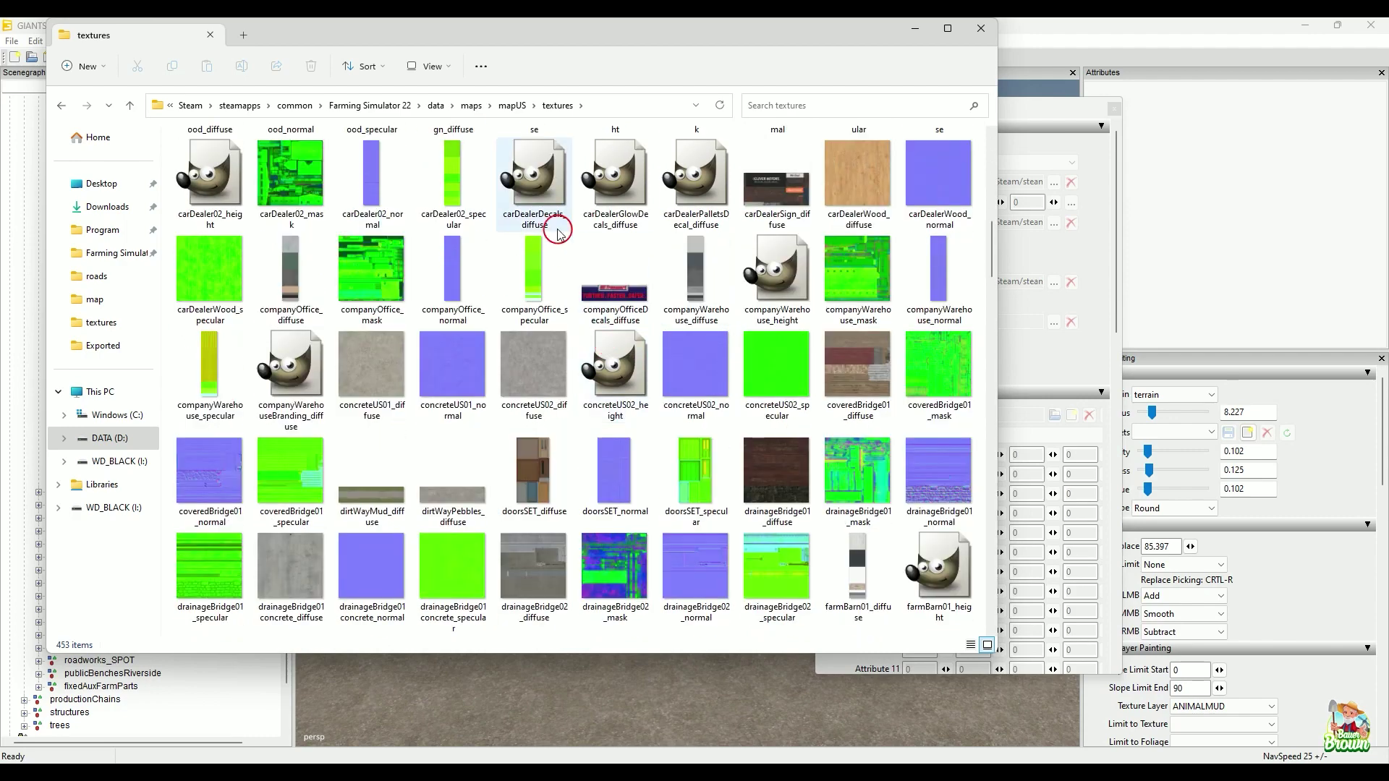
{"action": "scroll", "coordinate": [563, 283], "scroll_direction": "up", "scroll_amount": 3}
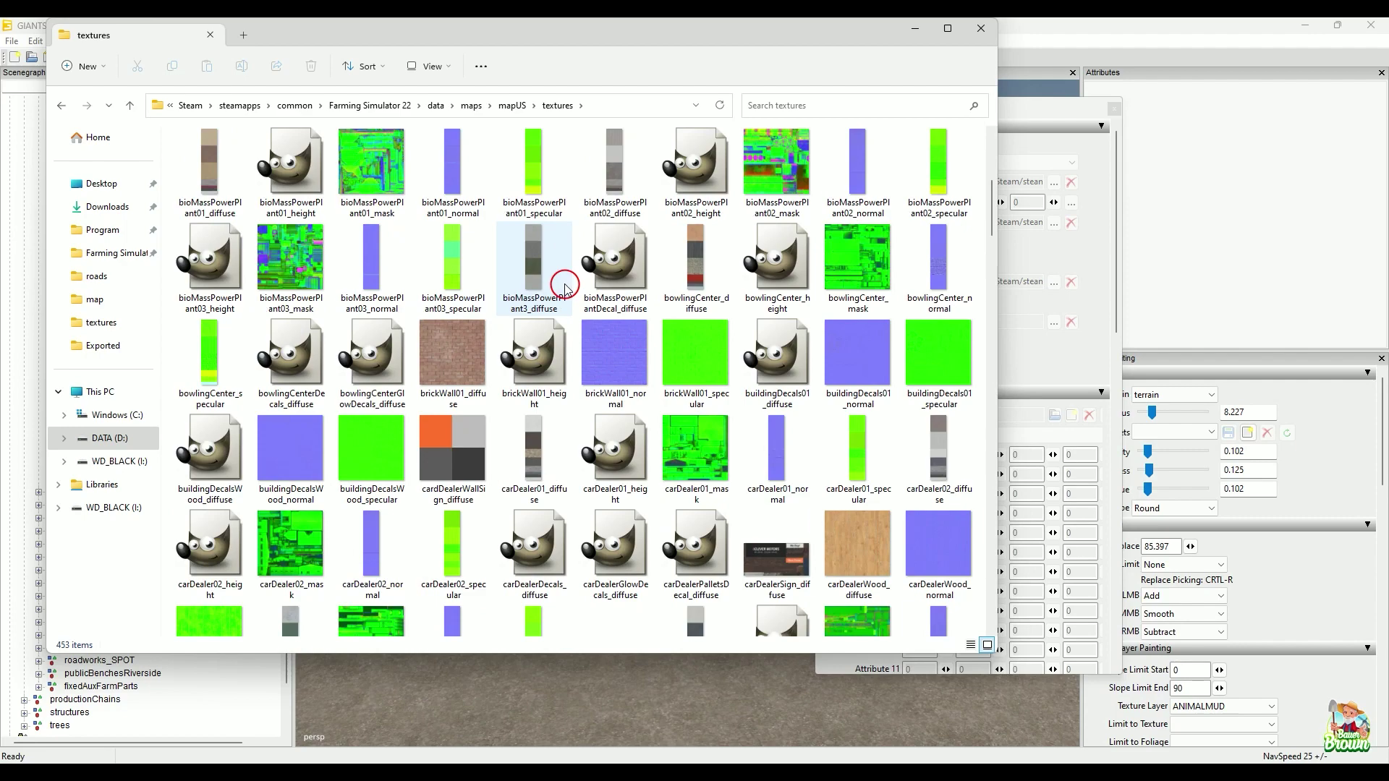
{"action": "scroll", "coordinate": [568, 293], "scroll_direction": "up", "scroll_amount": 3}
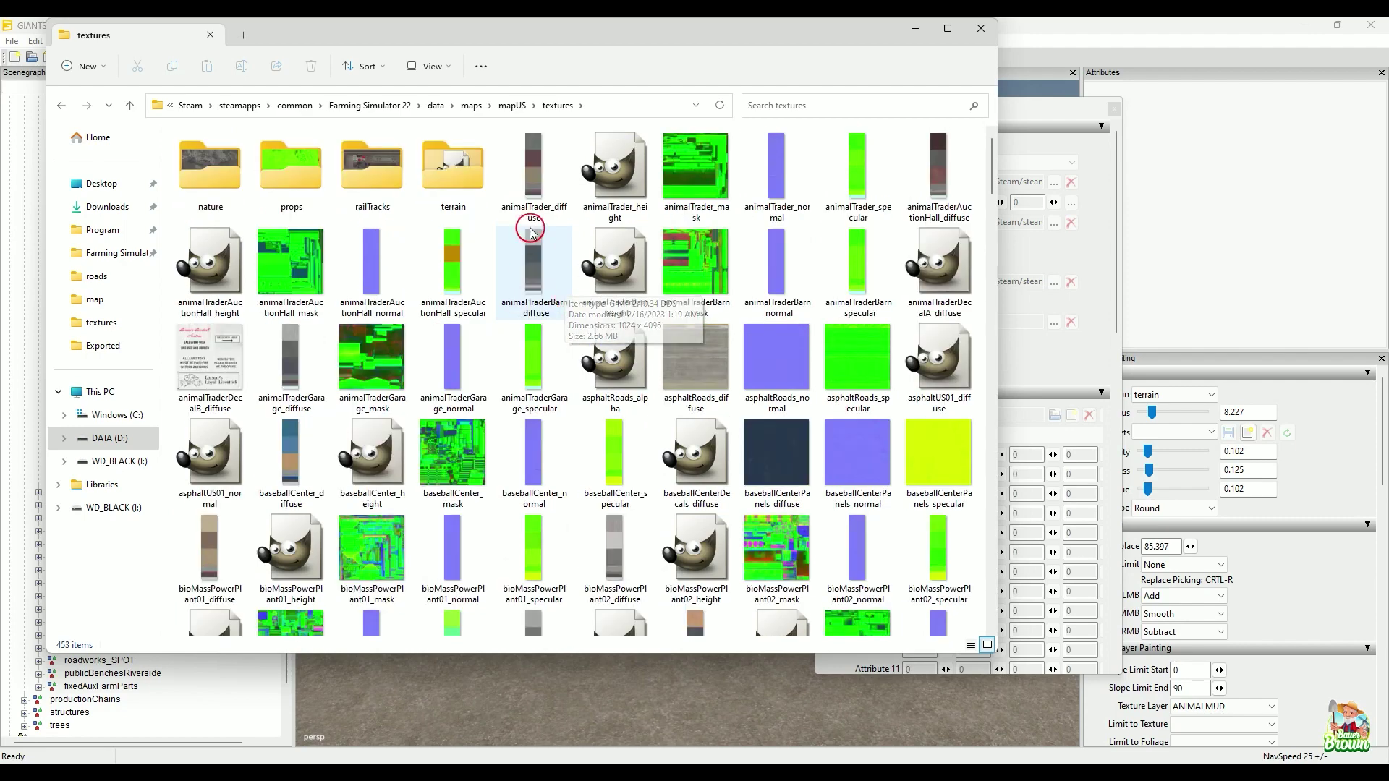
{"action": "left_click_drag", "start_coordinate": [604, 34], "coordinate": [925, 542]}
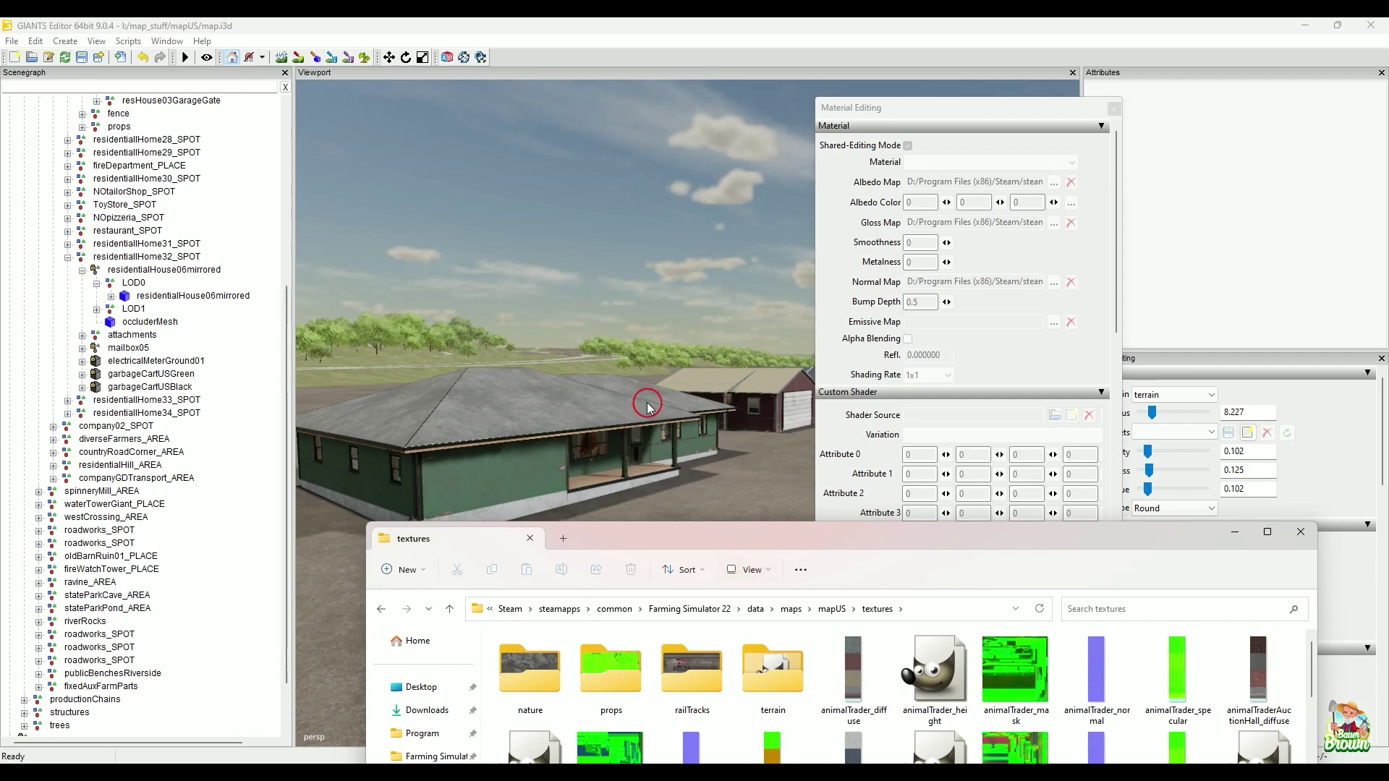
{"action": "left_click_drag", "start_coordinate": [795, 544], "coordinate": [709, 166]}
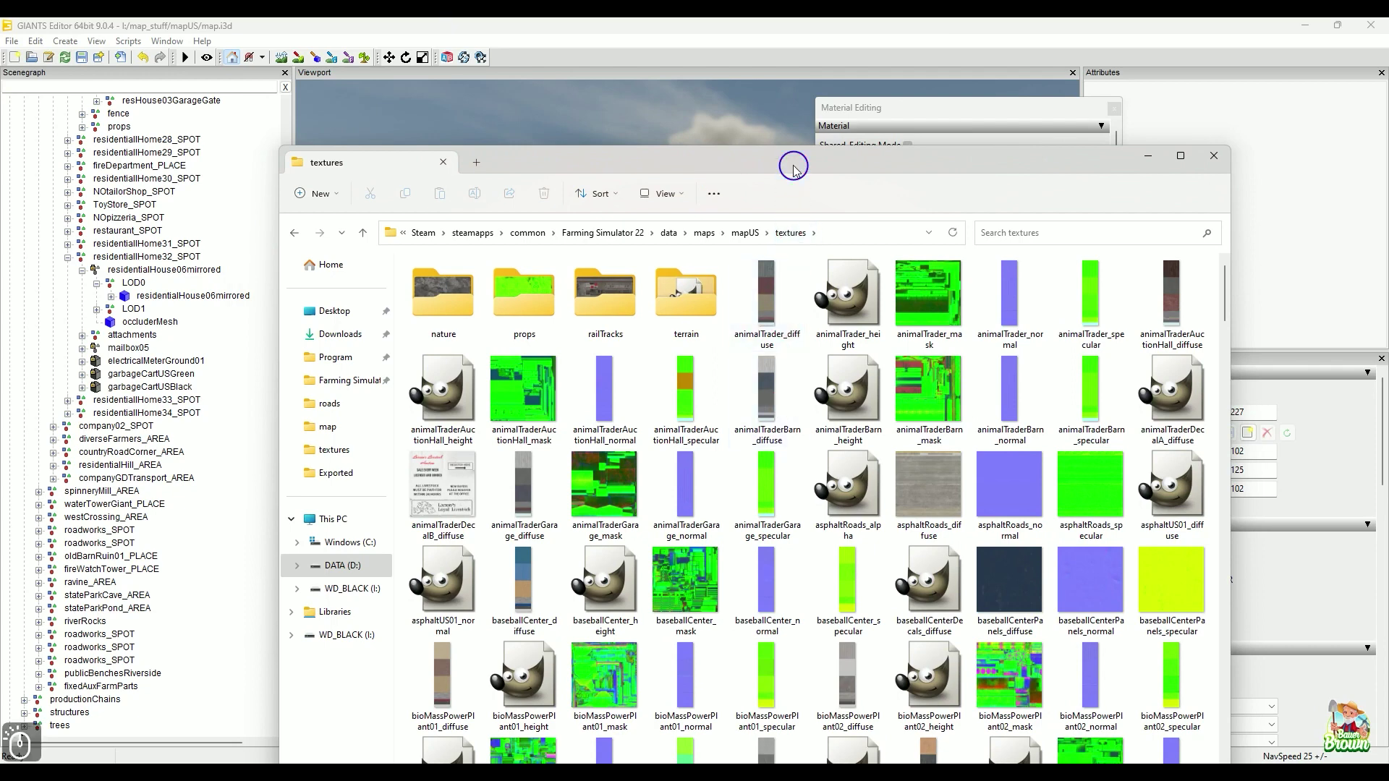
{"action": "left_click_drag", "start_coordinate": [793, 164], "coordinate": [788, 144]}
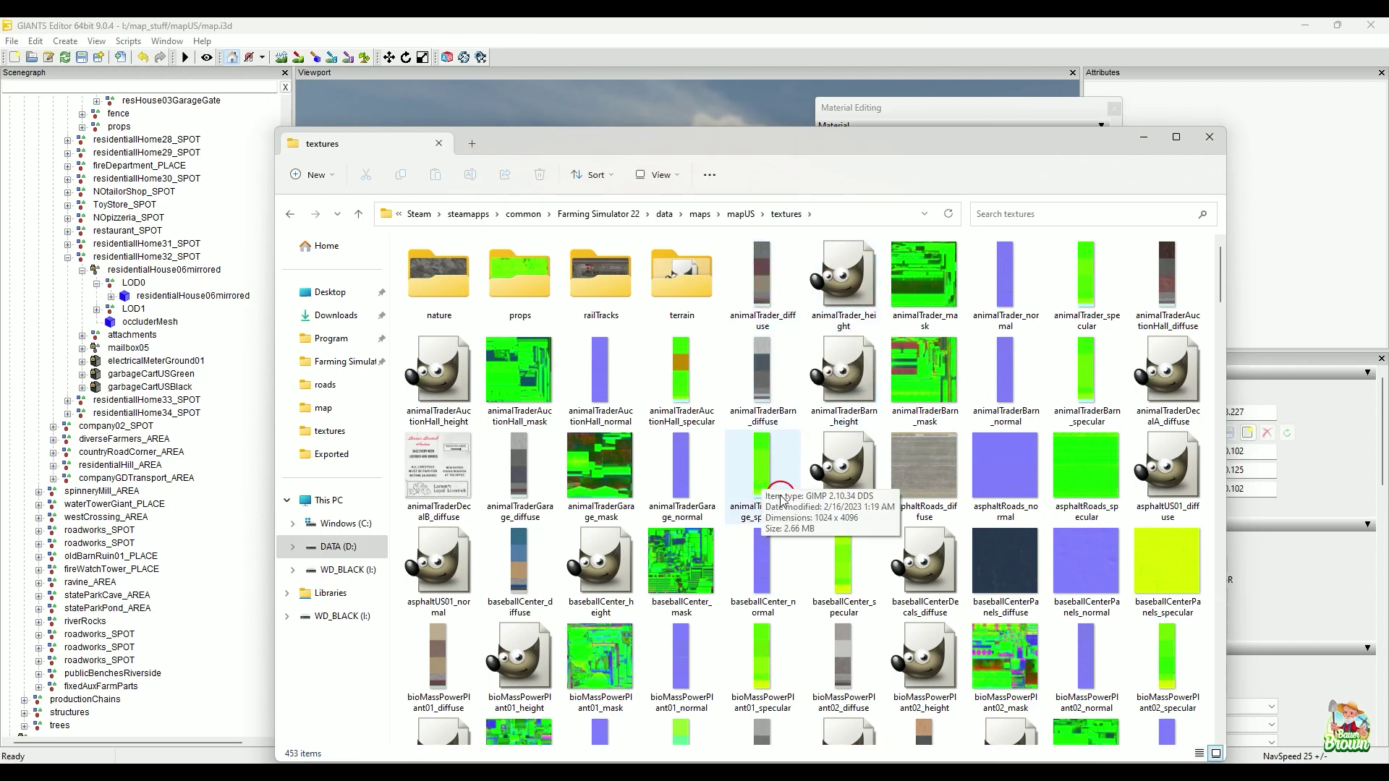
Find companyOffice_diffuse in the mapUS textures folder and open it in paint.net
{"action": "scroll", "coordinate": [781, 499], "scroll_direction": "down", "scroll_amount": 5}
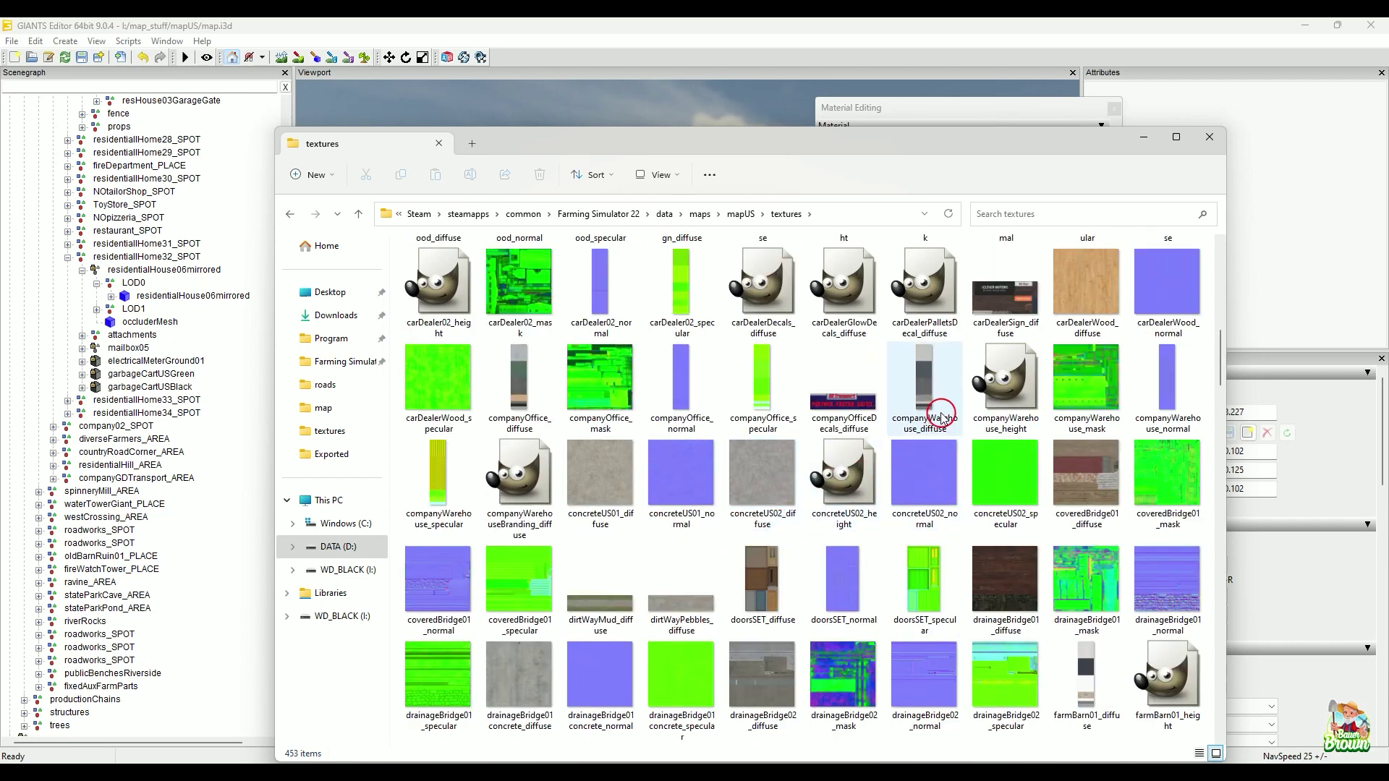
{"action": "mouse_move", "coordinate": [920, 396]}
{"action": "scroll", "coordinate": [920, 396], "scroll_direction": "down", "scroll_amount": 4}
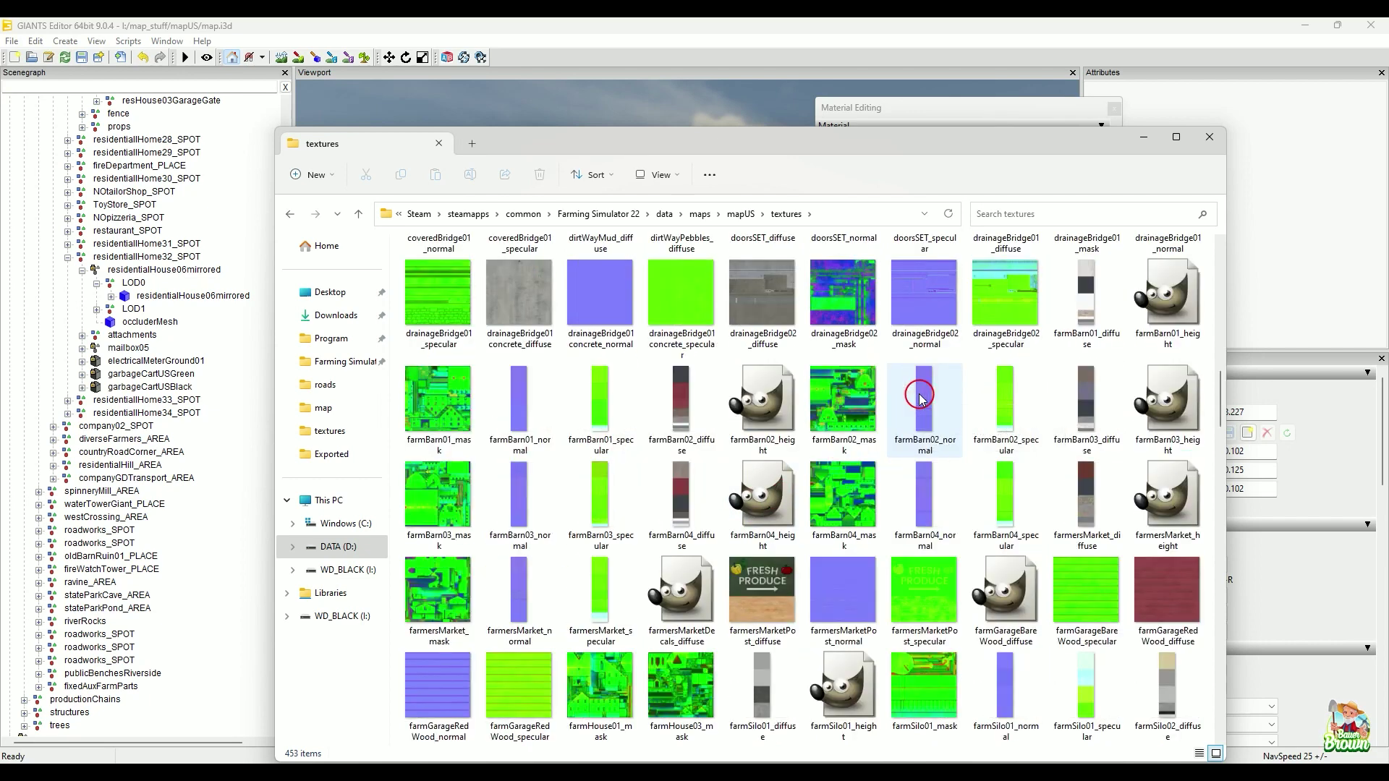
{"action": "scroll", "coordinate": [920, 397], "scroll_direction": "up", "scroll_amount": 4}
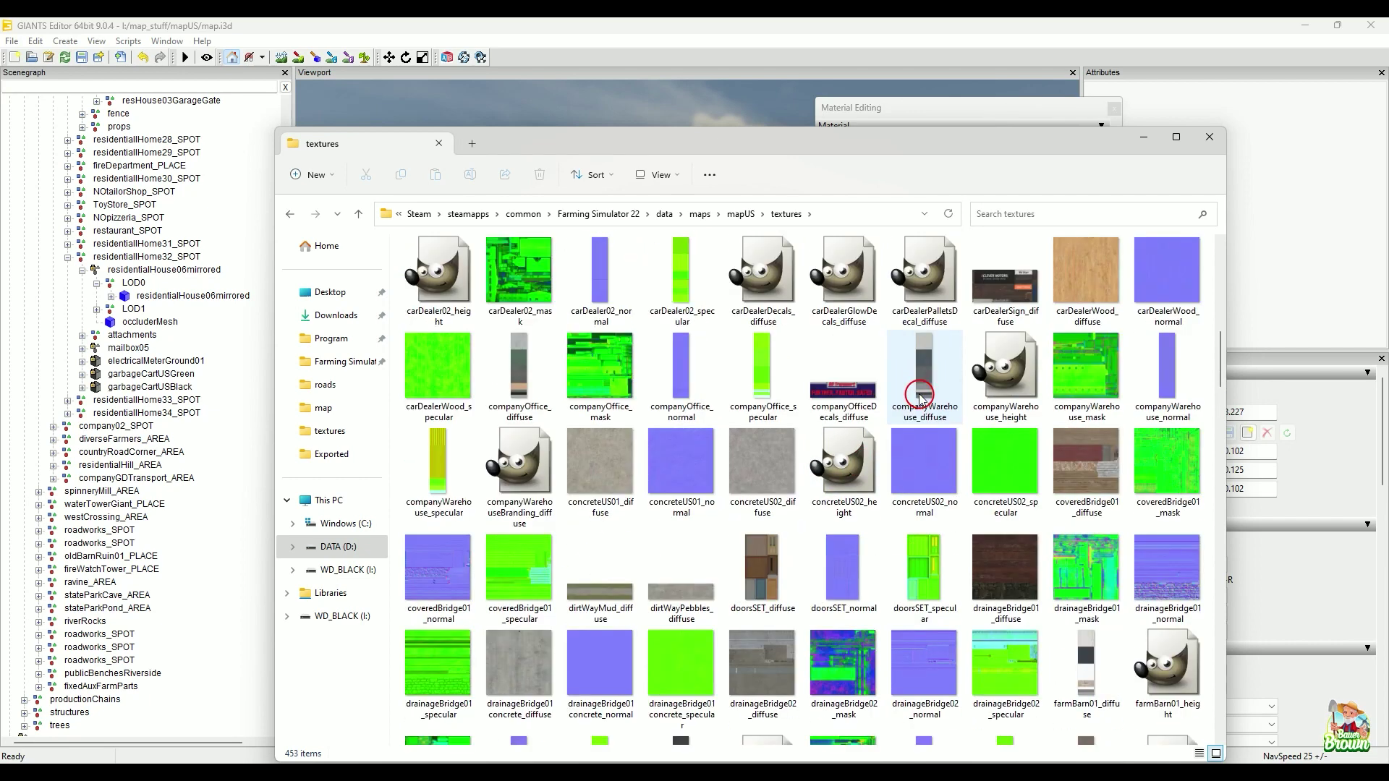
{"action": "left_click", "coordinate": [522, 385]}
{"action": "right_click", "coordinate": [529, 374]}
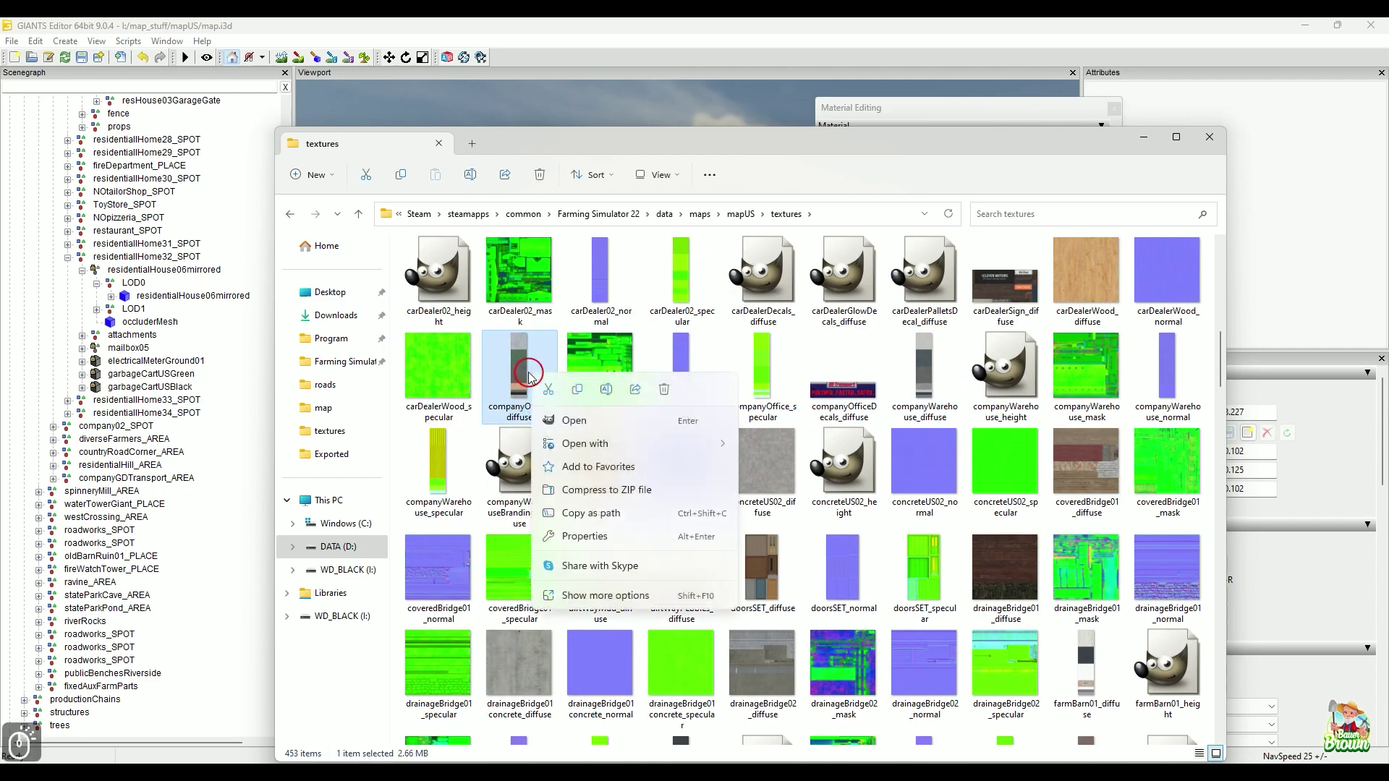
{"action": "mouse_move", "coordinate": [608, 442]}
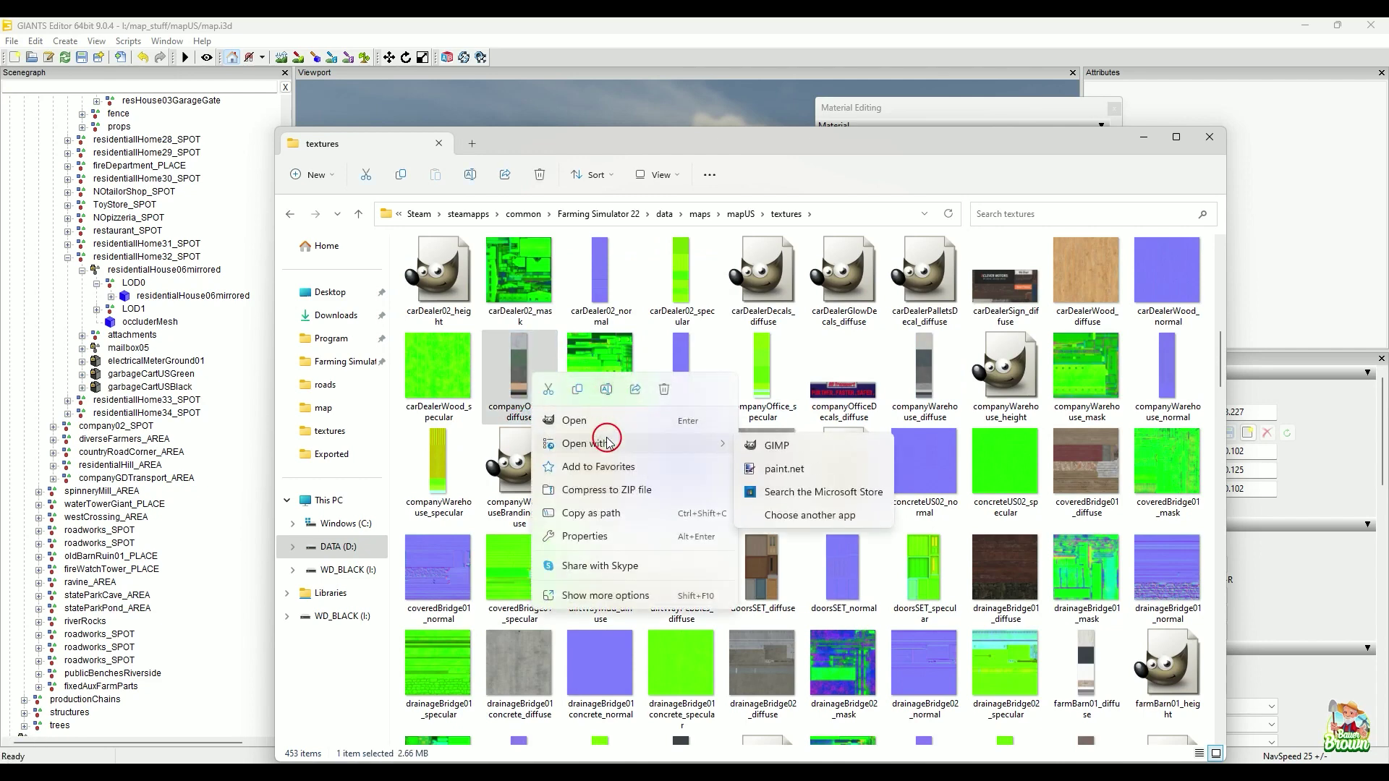
{"action": "left_click", "coordinate": [794, 468]}
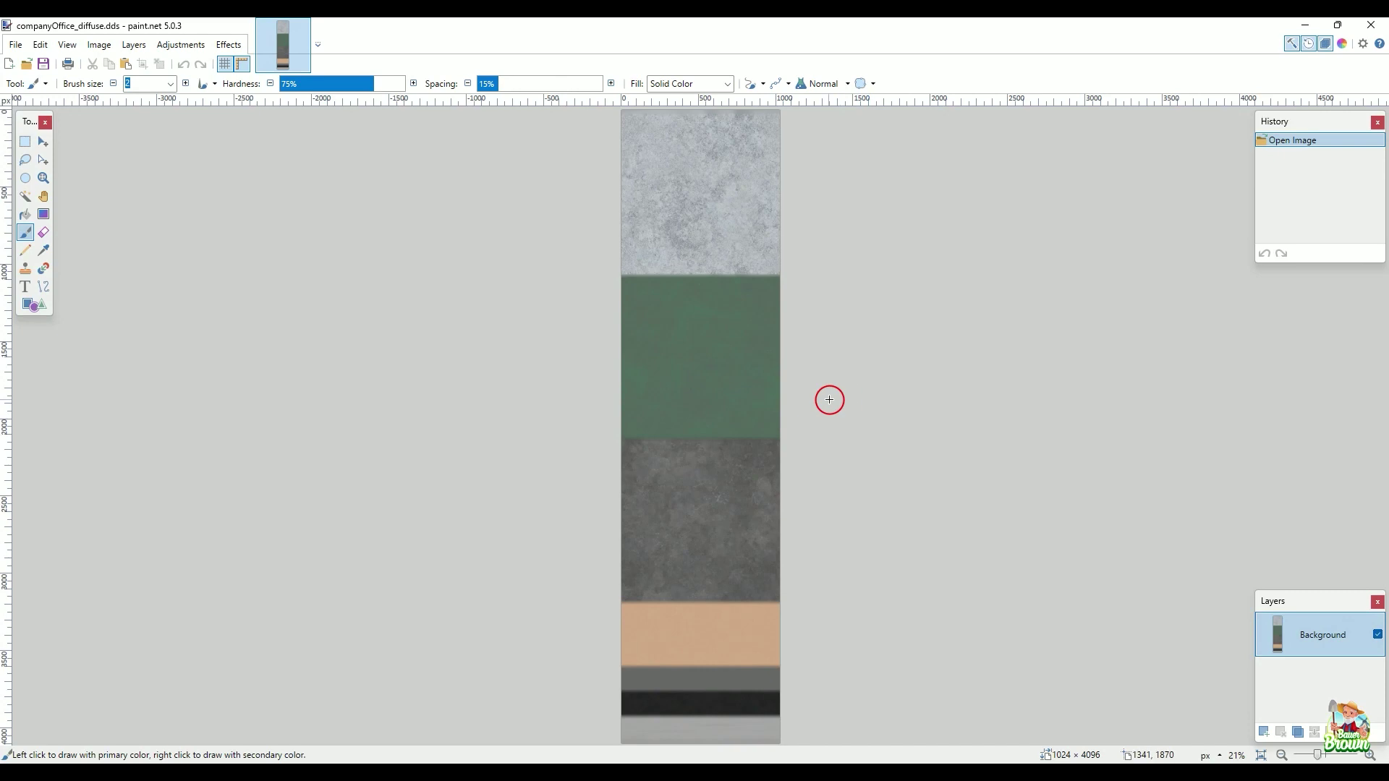
Examine the stacked material bands of the companyOffice_diffuse texture up close, from the top of the image to the bottom
{"action": "scroll", "coordinate": [829, 400], "scroll_direction": "up", "scroll_amount": 5, "text": "ctrl"}
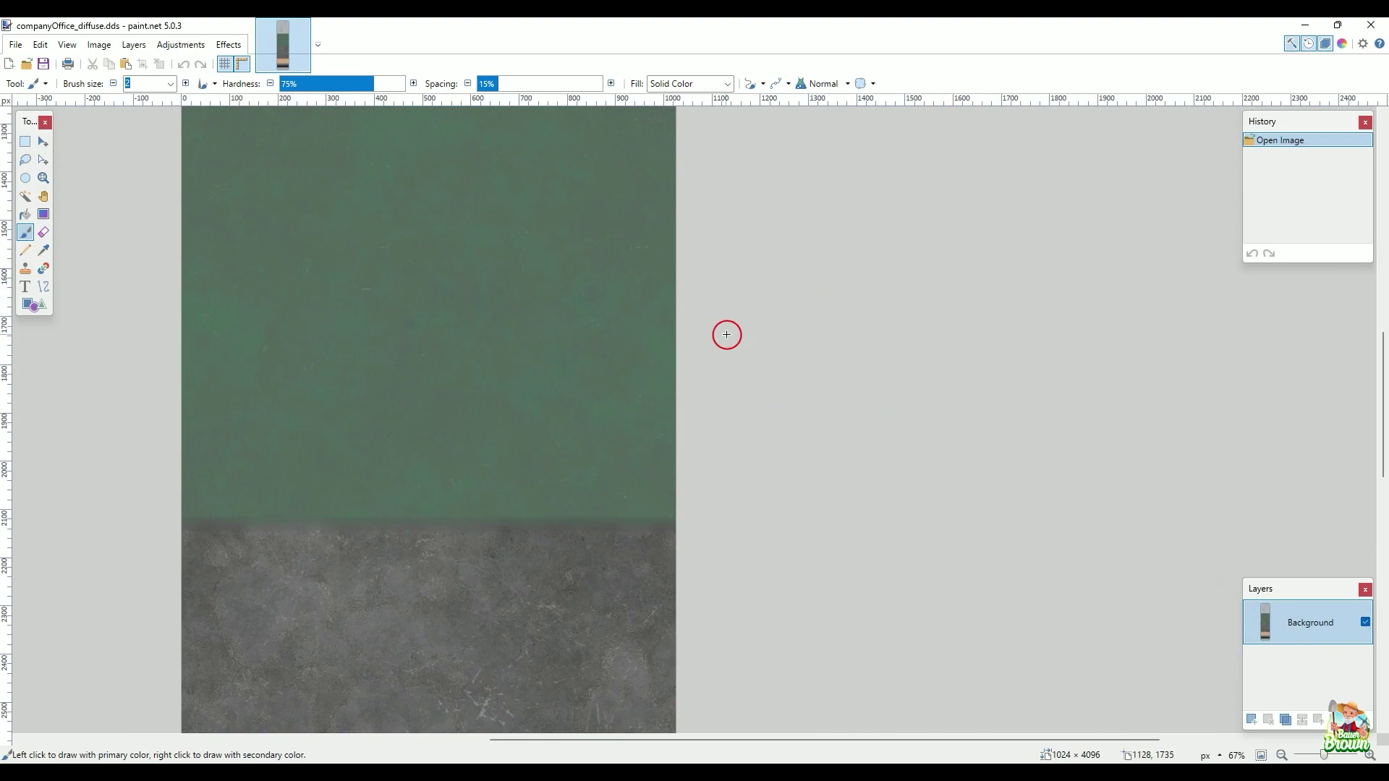
{"action": "scroll", "coordinate": [832, 375], "scroll_direction": "up", "scroll_amount": 5}
{"action": "scroll", "coordinate": [838, 375], "scroll_direction": "up", "scroll_amount": 9}
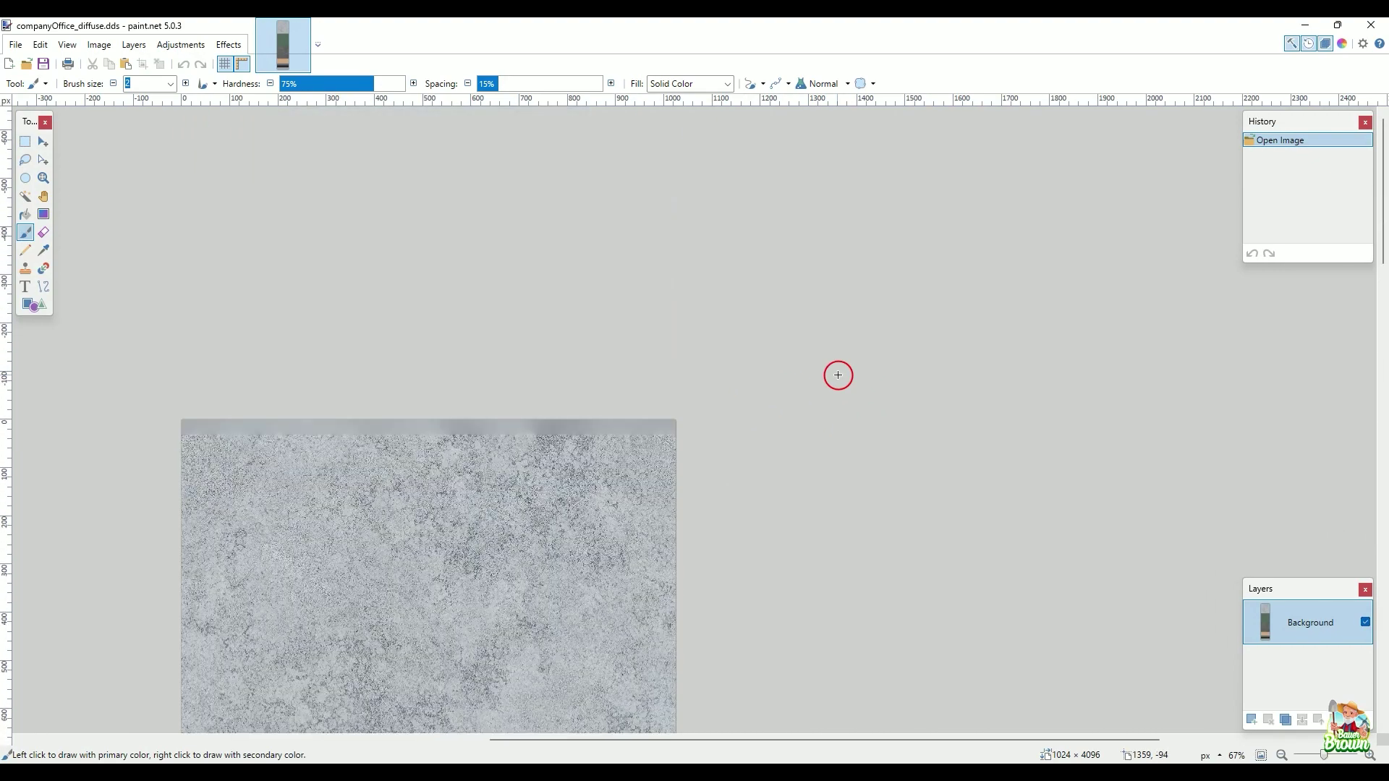
{"action": "scroll", "coordinate": [837, 375], "scroll_direction": "down", "scroll_amount": 3}
{"action": "scroll", "coordinate": [837, 374], "scroll_direction": "down", "scroll_amount": 2}
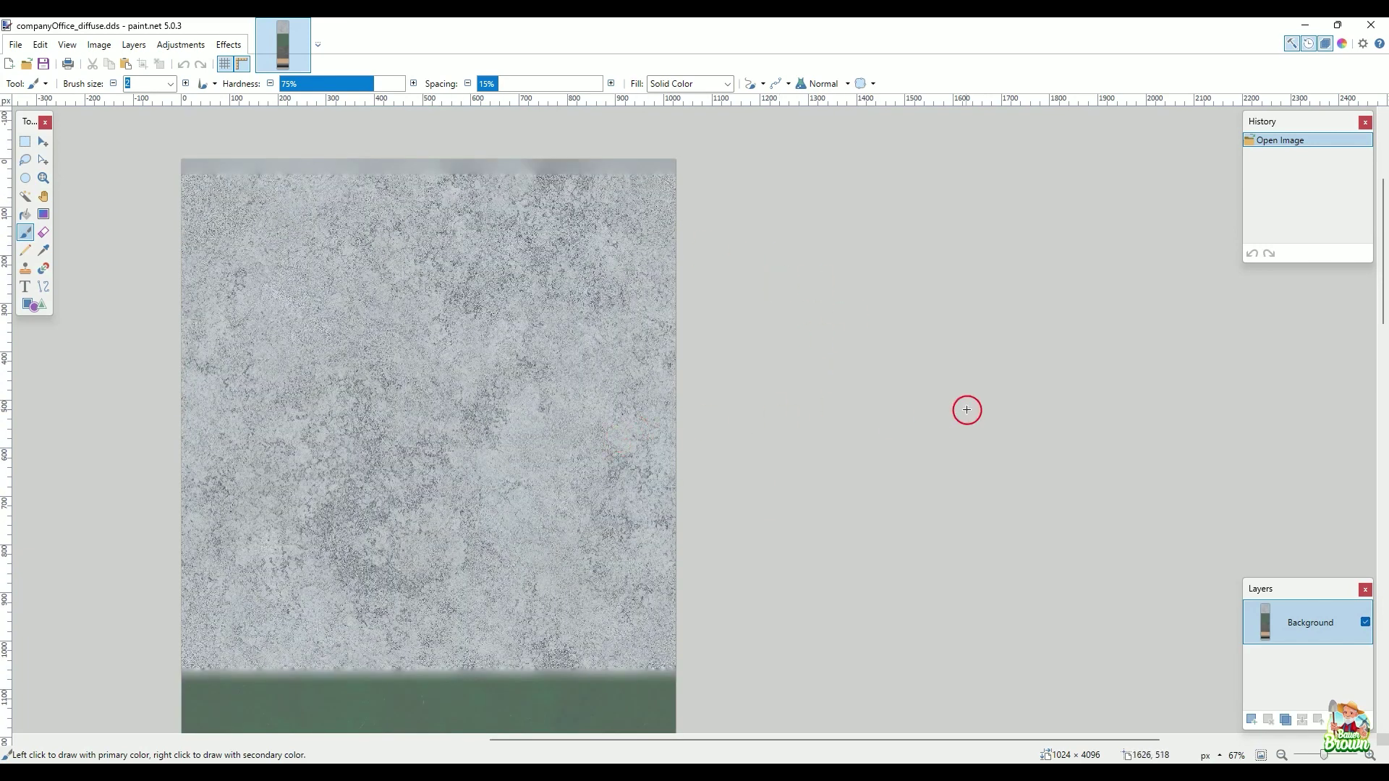
{"action": "scroll", "coordinate": [969, 409], "scroll_direction": "down", "scroll_amount": 10}
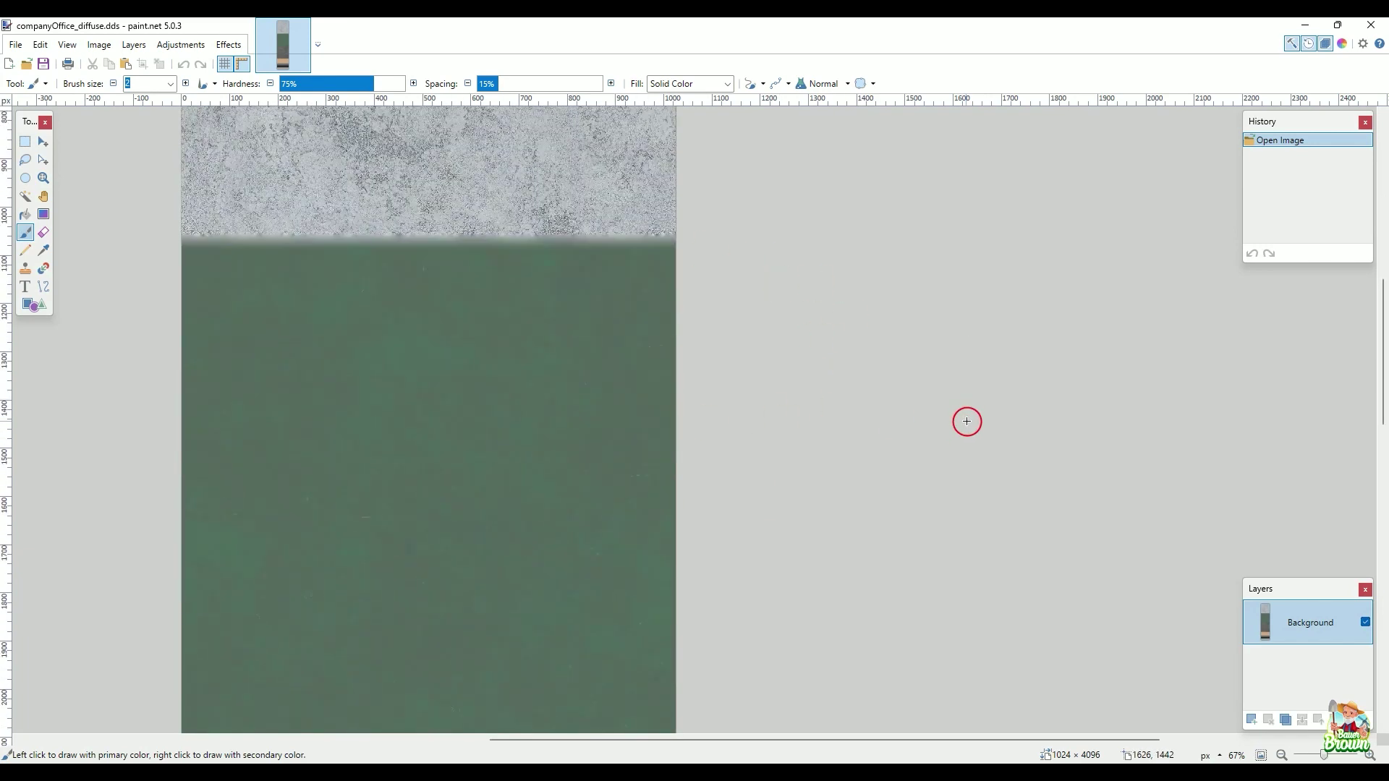
{"action": "scroll", "coordinate": [725, 431], "scroll_direction": "up", "scroll_amount": 2}
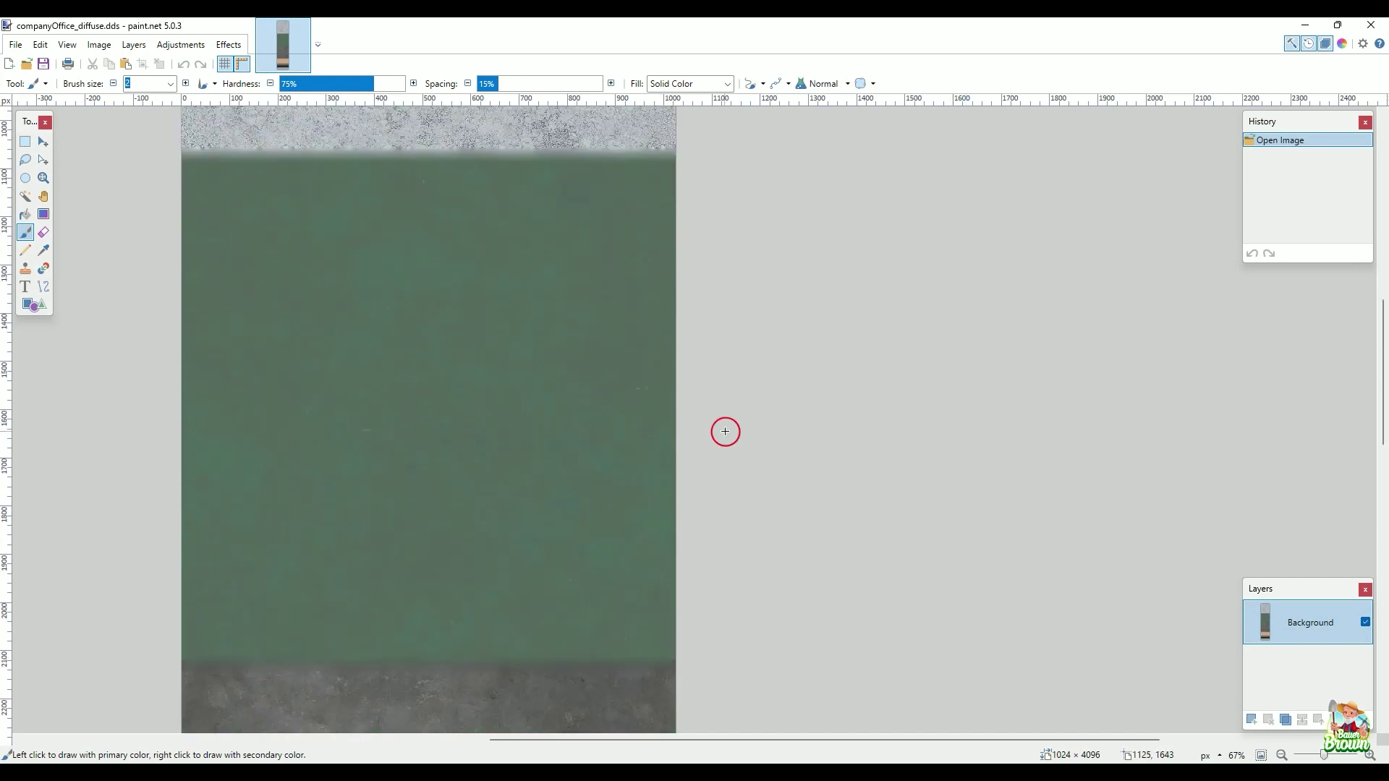
{"action": "scroll", "coordinate": [724, 432], "scroll_direction": "down", "scroll_amount": 8}
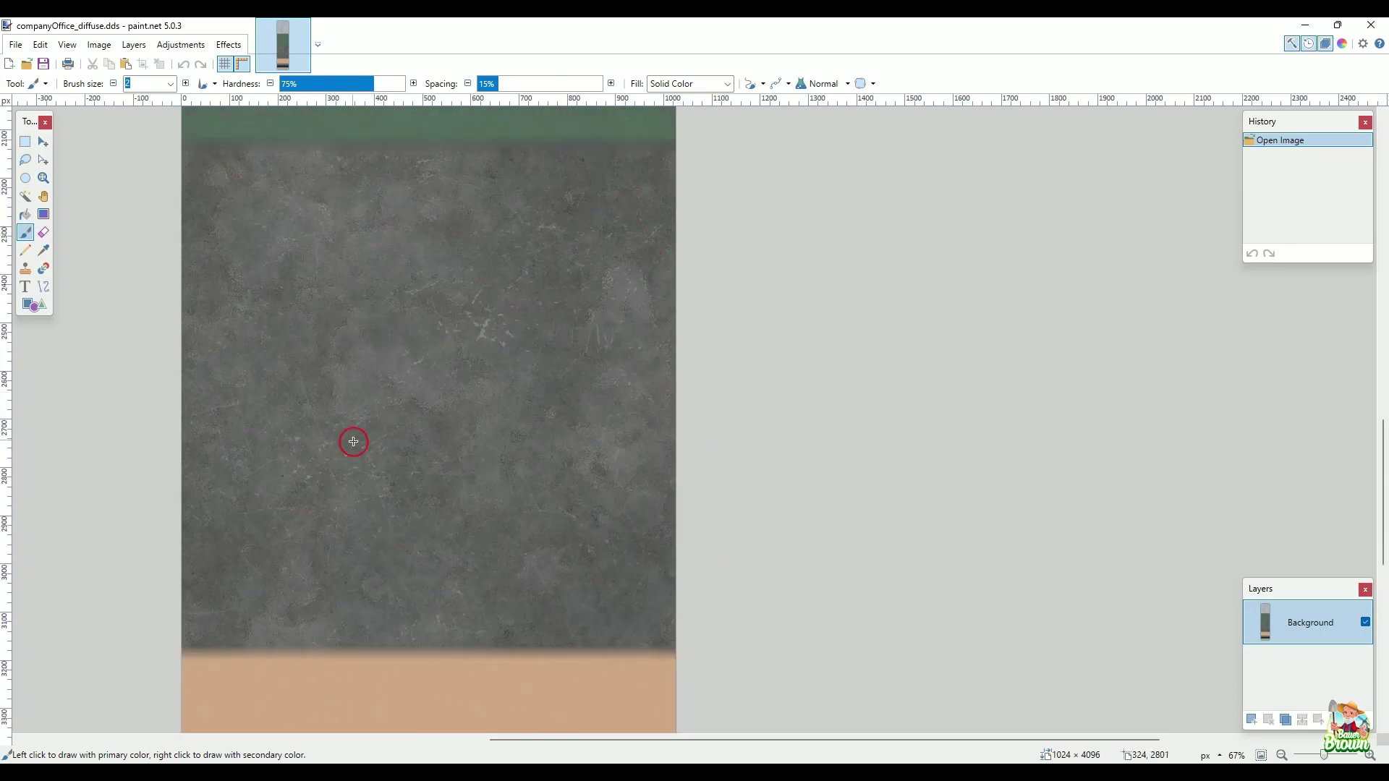
{"action": "scroll", "coordinate": [418, 379], "scroll_direction": "down", "scroll_amount": 7}
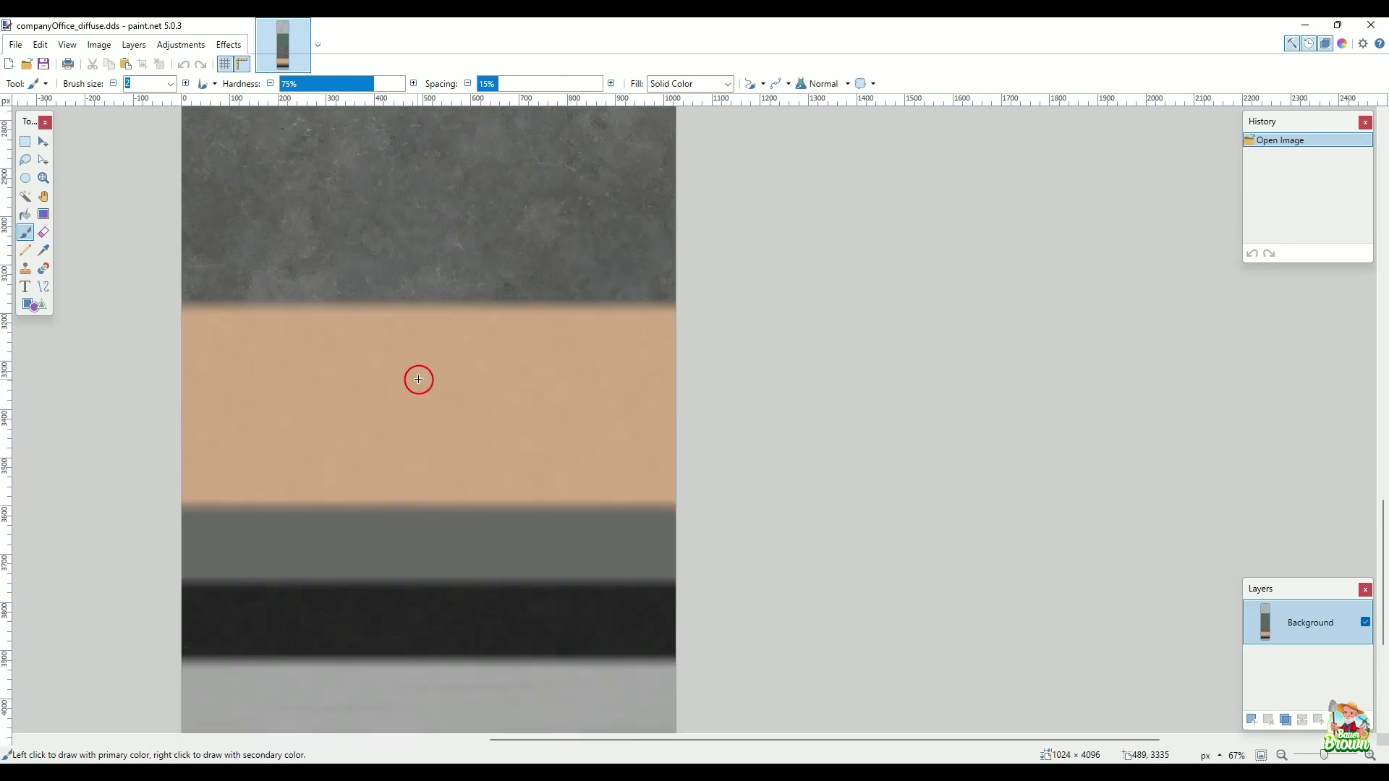
{"action": "scroll", "coordinate": [434, 387], "scroll_direction": "up", "scroll_amount": 15}
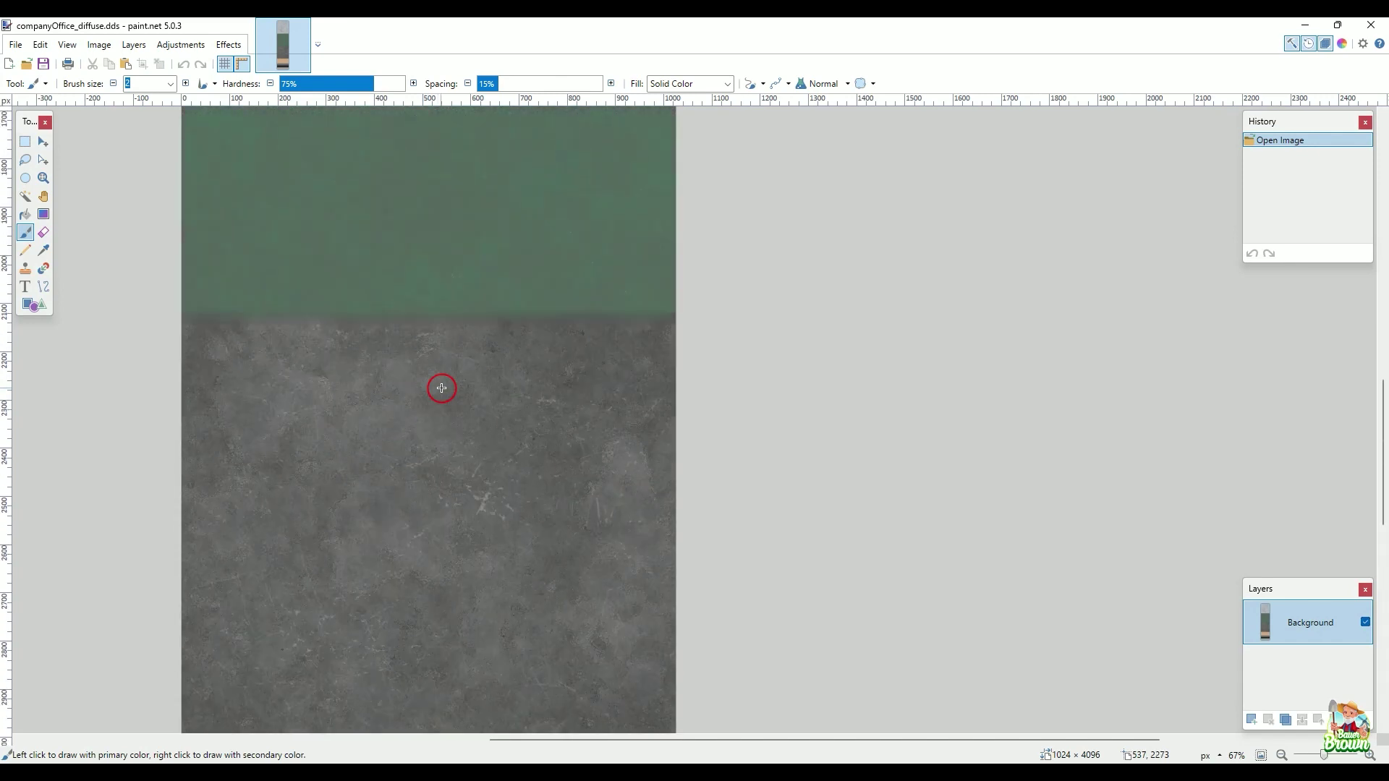
Compare the companyOffice_diffuse bands again, from the light concrete at the image's top through green, dark grey and tan to the bottom strips
{"action": "scroll", "coordinate": [447, 393], "scroll_direction": "up", "scroll_amount": 4}
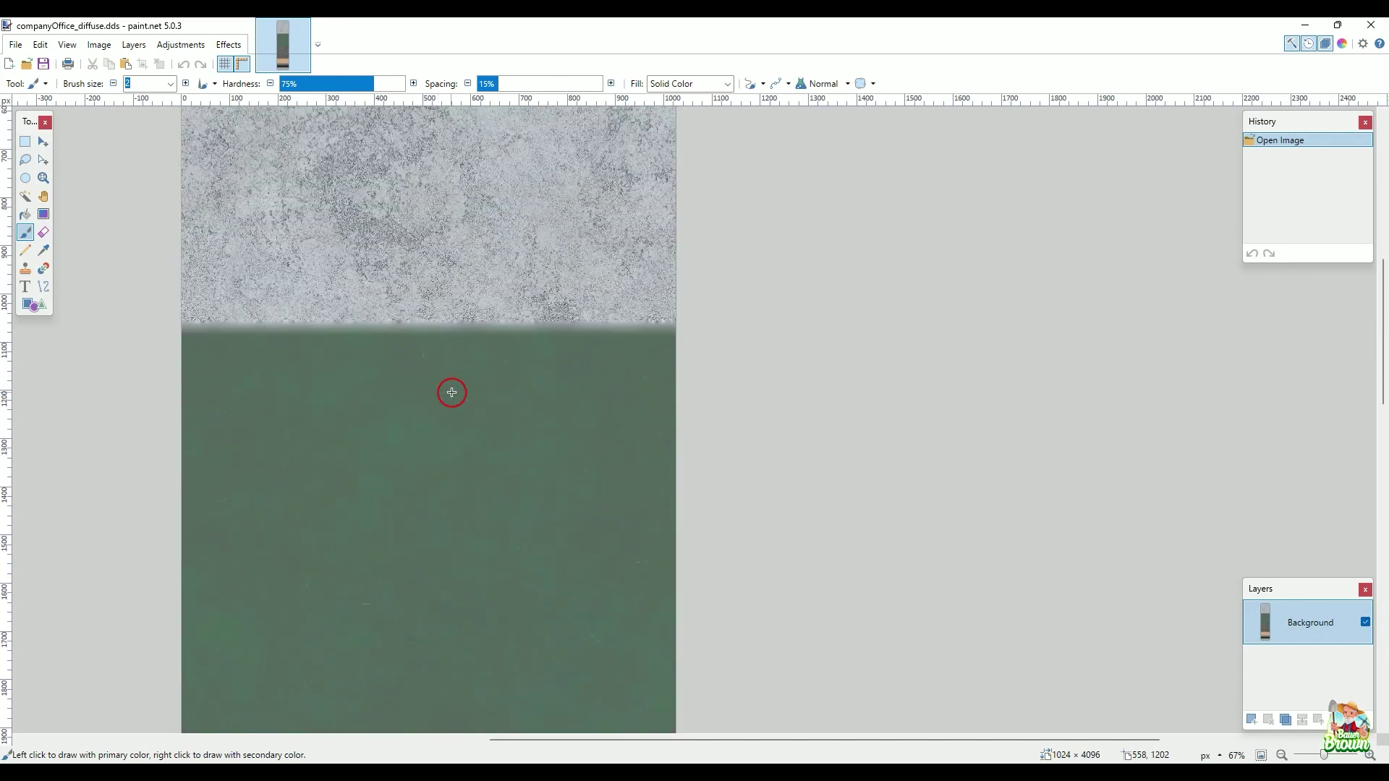
{"action": "scroll", "coordinate": [459, 392], "scroll_direction": "up", "scroll_amount": 4}
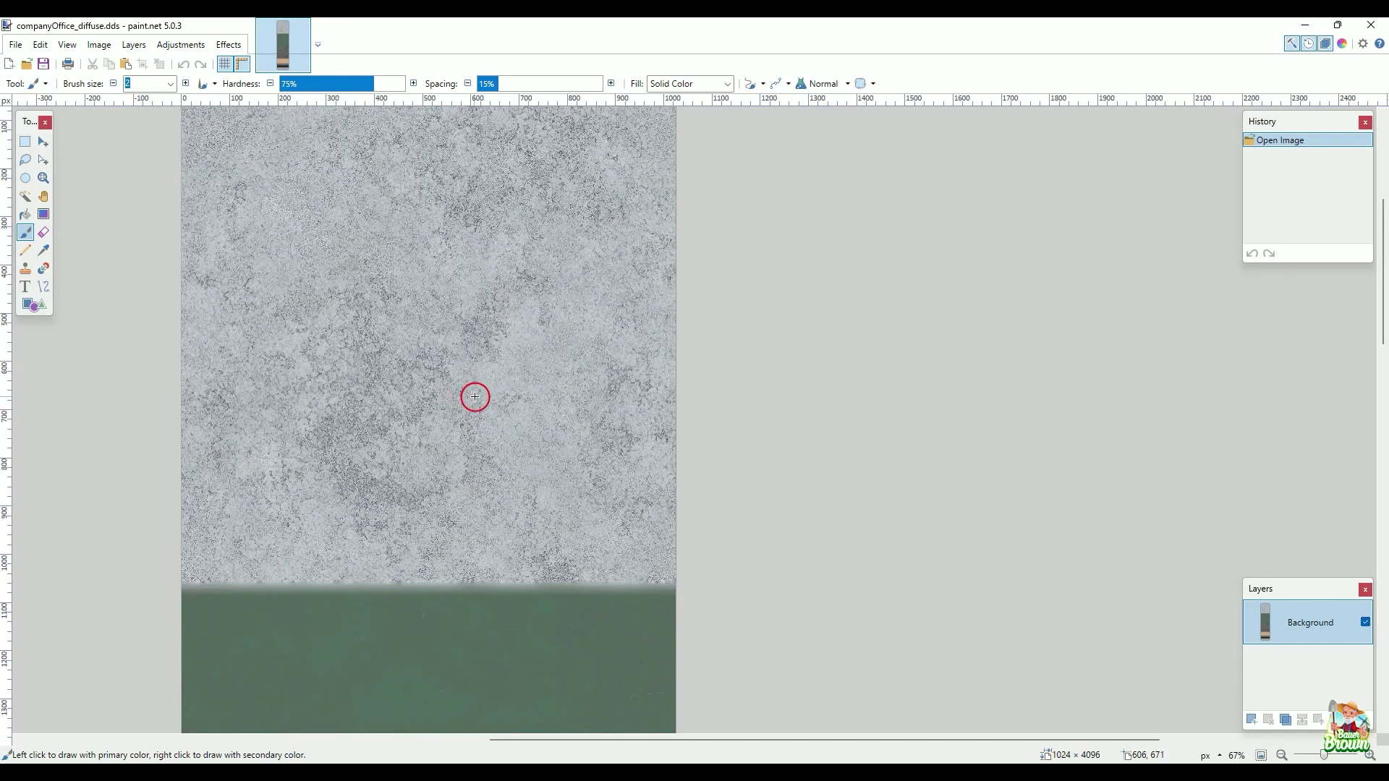
{"action": "scroll", "coordinate": [584, 328], "scroll_direction": "up", "scroll_amount": 2}
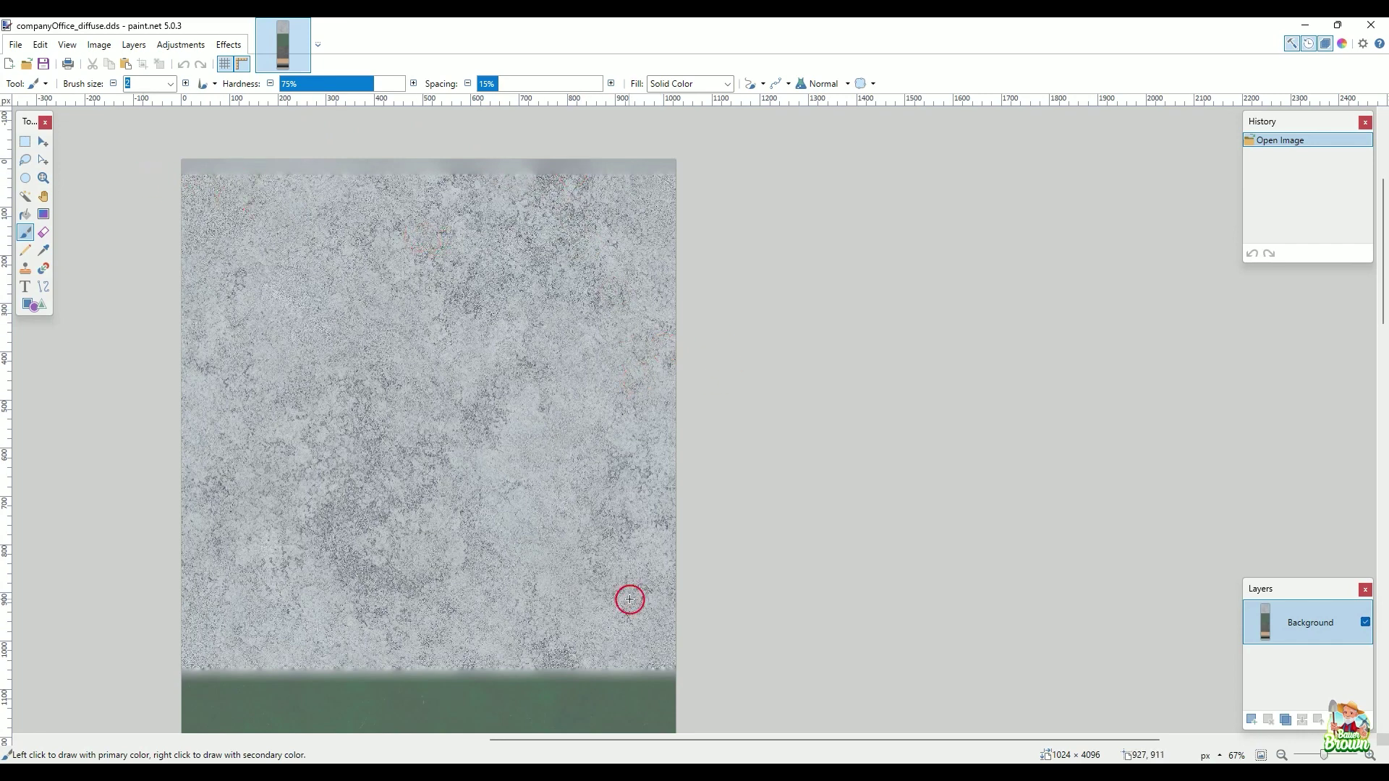
{"action": "scroll", "coordinate": [766, 516], "scroll_direction": "down", "scroll_amount": 3}
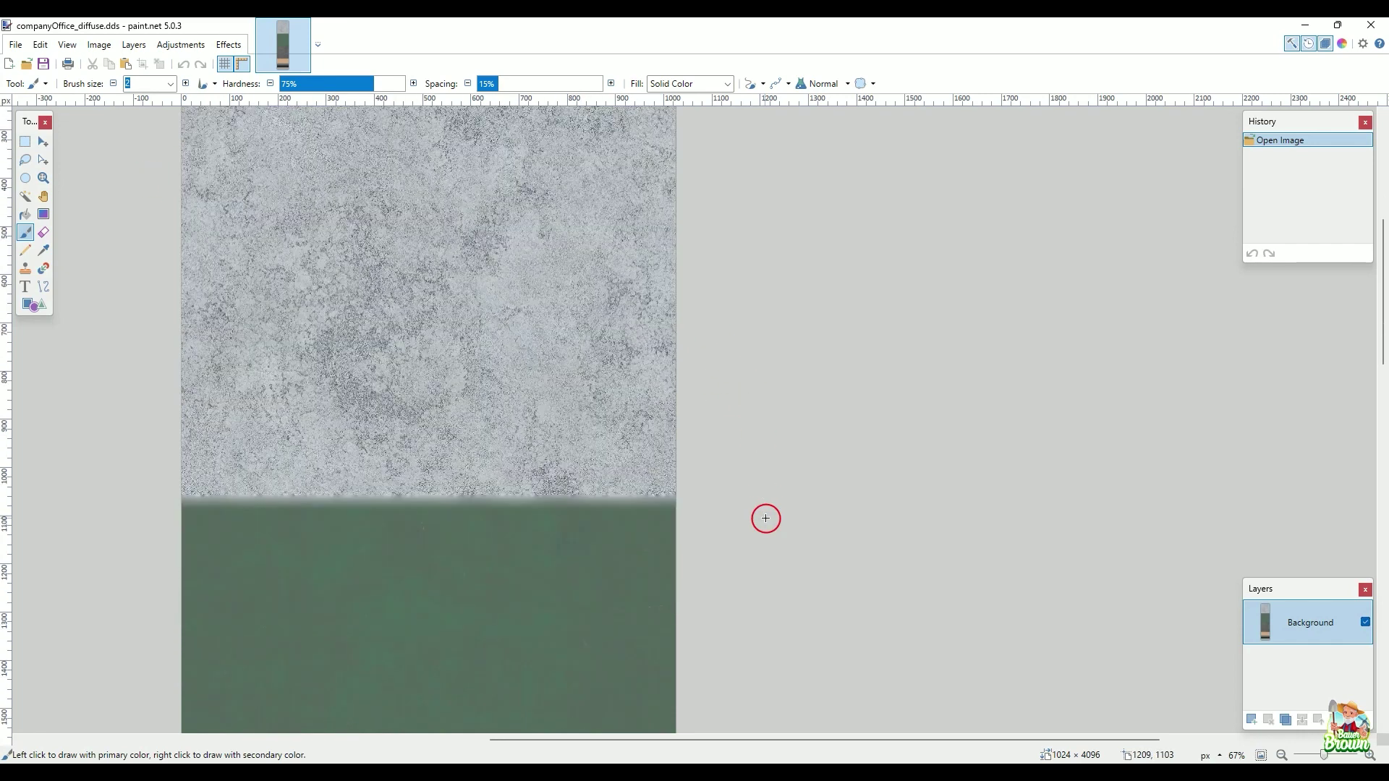
{"action": "scroll", "coordinate": [766, 518], "scroll_direction": "down", "scroll_amount": 12}
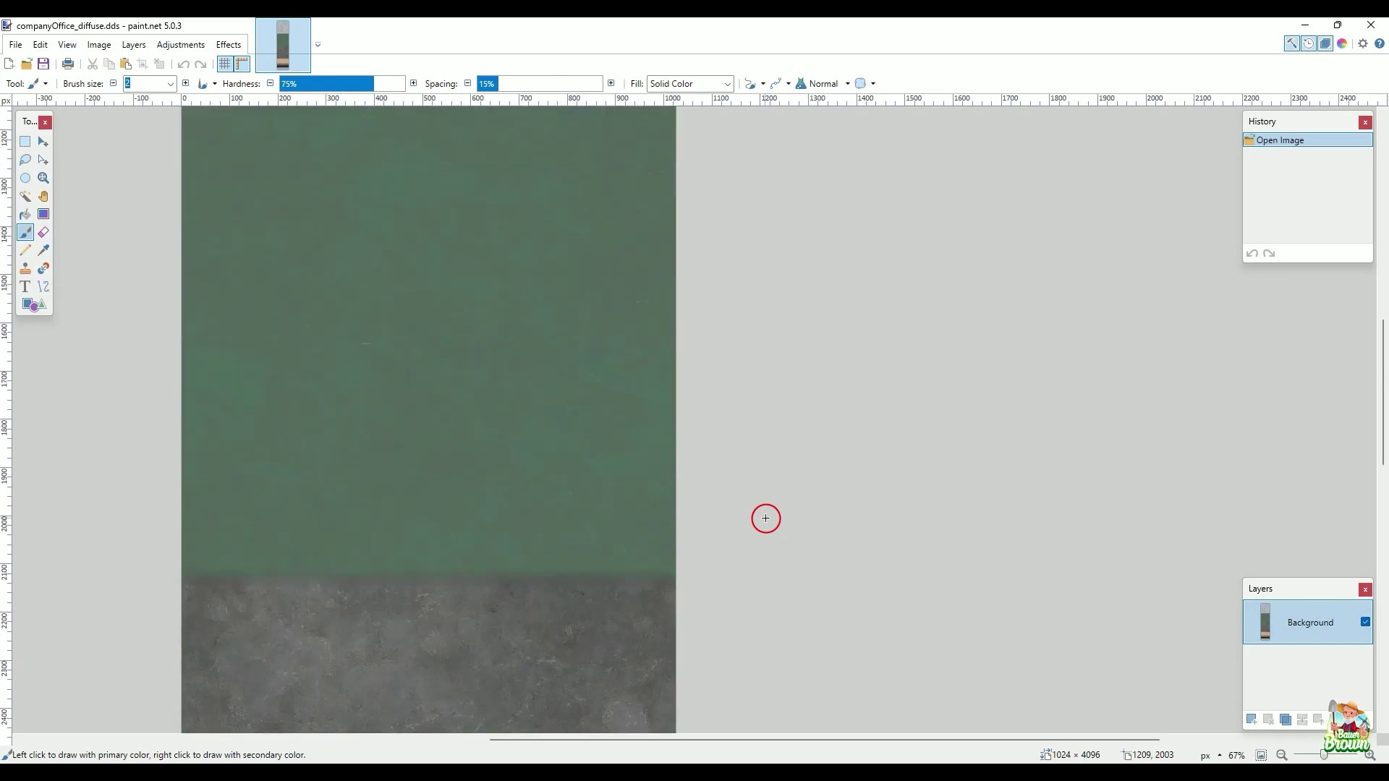
{"action": "scroll", "coordinate": [781, 505], "scroll_direction": "down", "scroll_amount": 12}
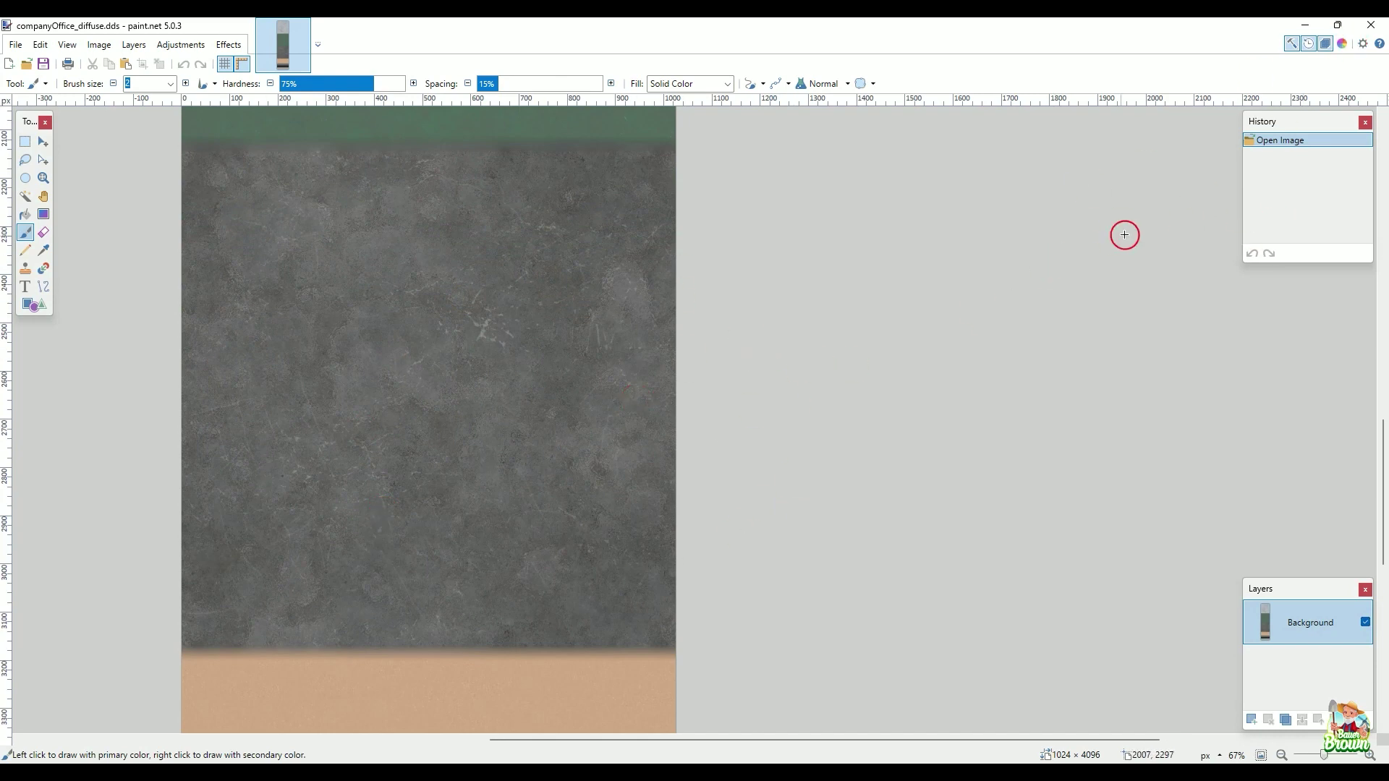
{"action": "scroll", "coordinate": [783, 405], "scroll_direction": "up", "scroll_amount": 15}
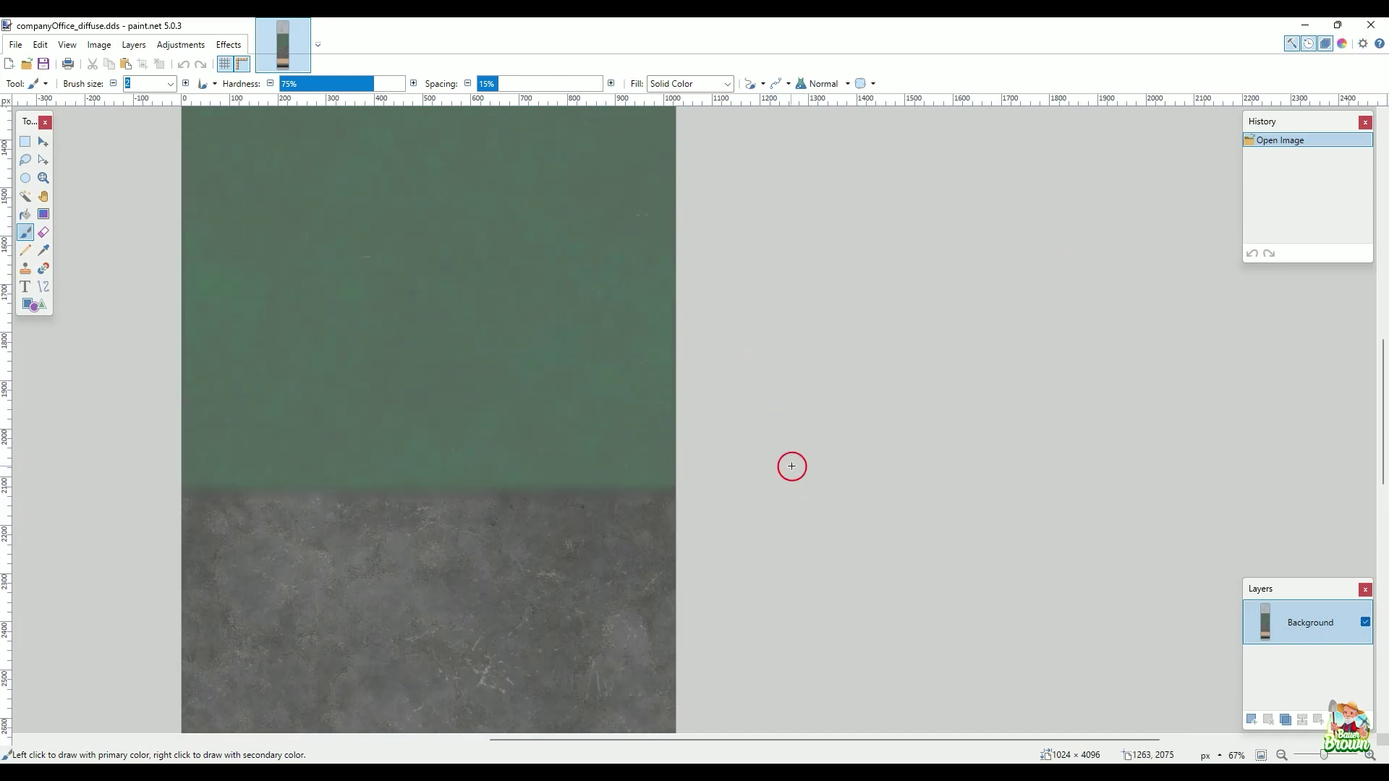
{"action": "scroll", "coordinate": [792, 466], "scroll_direction": "down", "scroll_amount": 20}
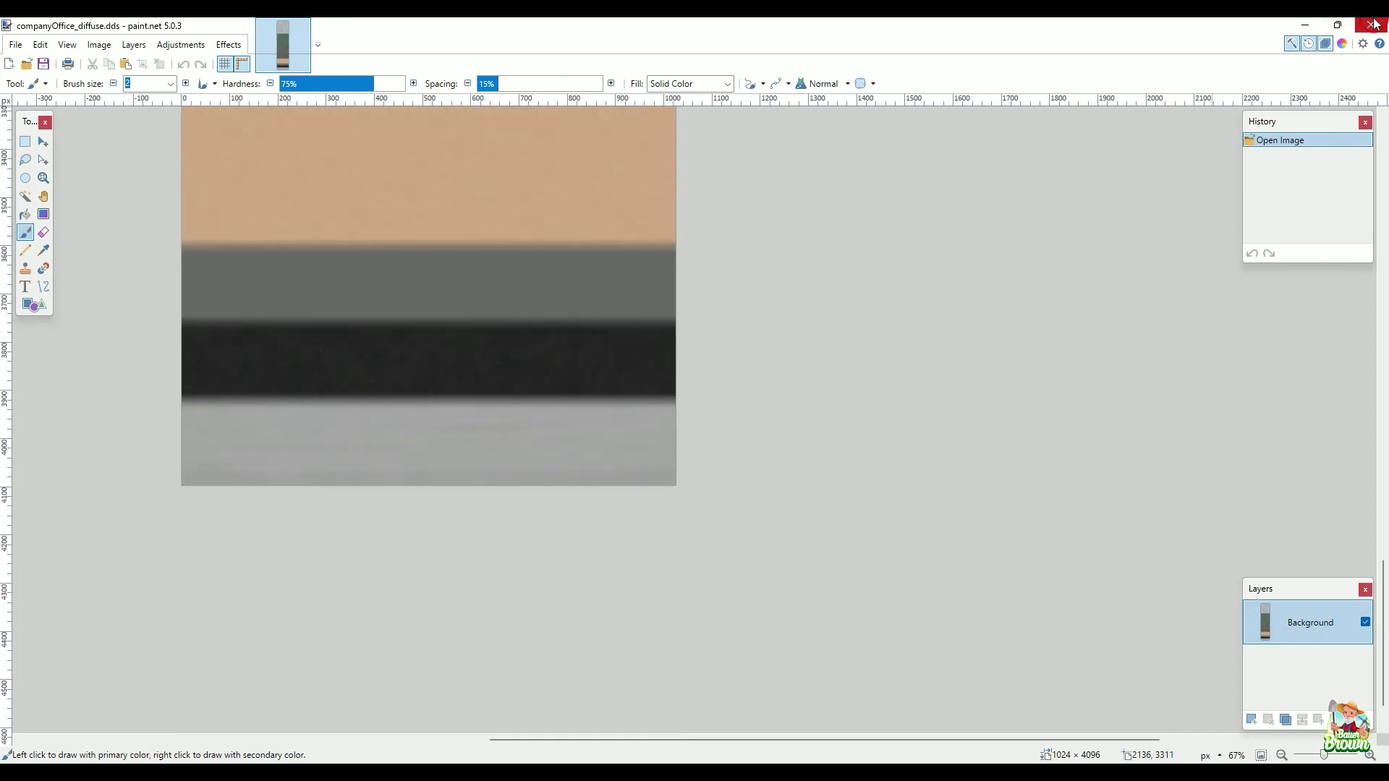
{"action": "scroll", "coordinate": [891, 375], "scroll_direction": "up", "scroll_amount": 5}
{"action": "scroll", "coordinate": [891, 375], "scroll_direction": "up", "scroll_amount": 20}
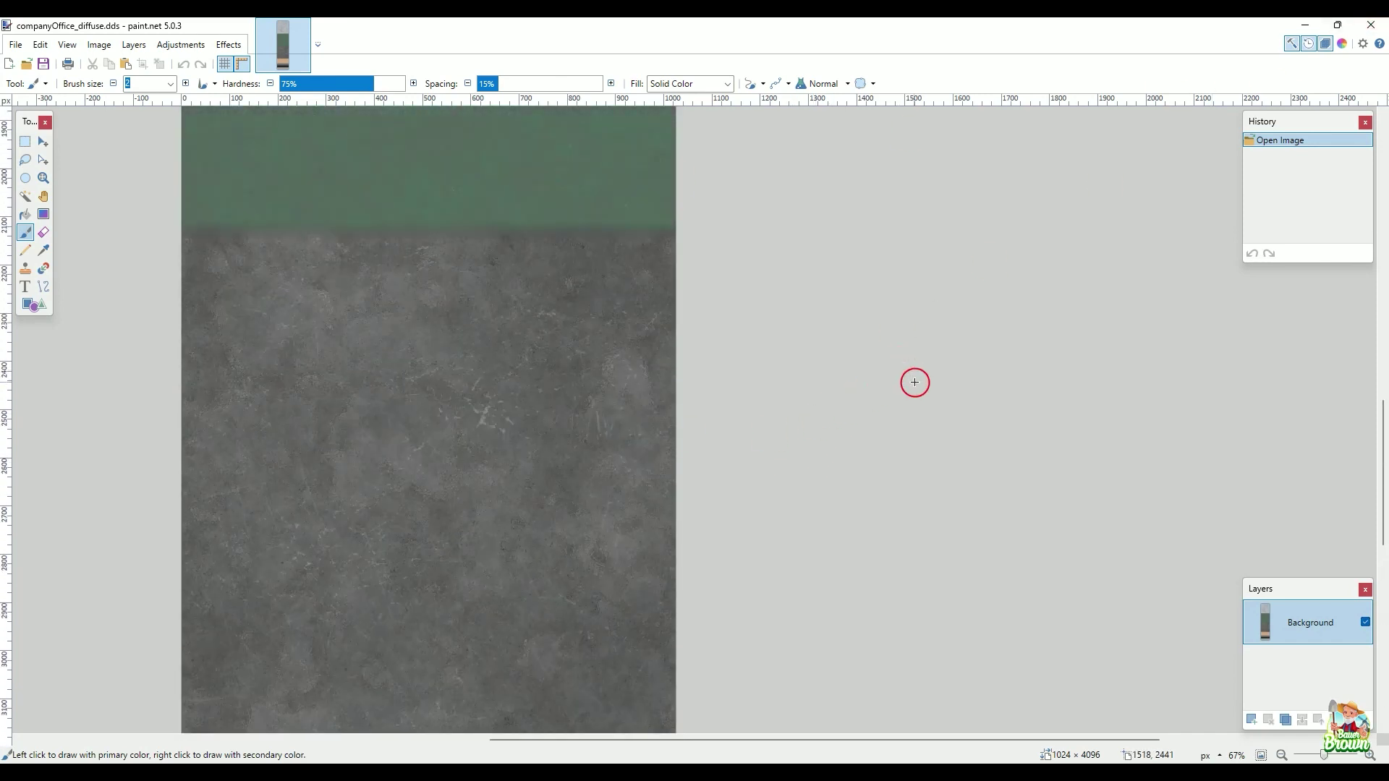
{"action": "scroll", "coordinate": [914, 382], "scroll_direction": "up", "scroll_amount": 20}
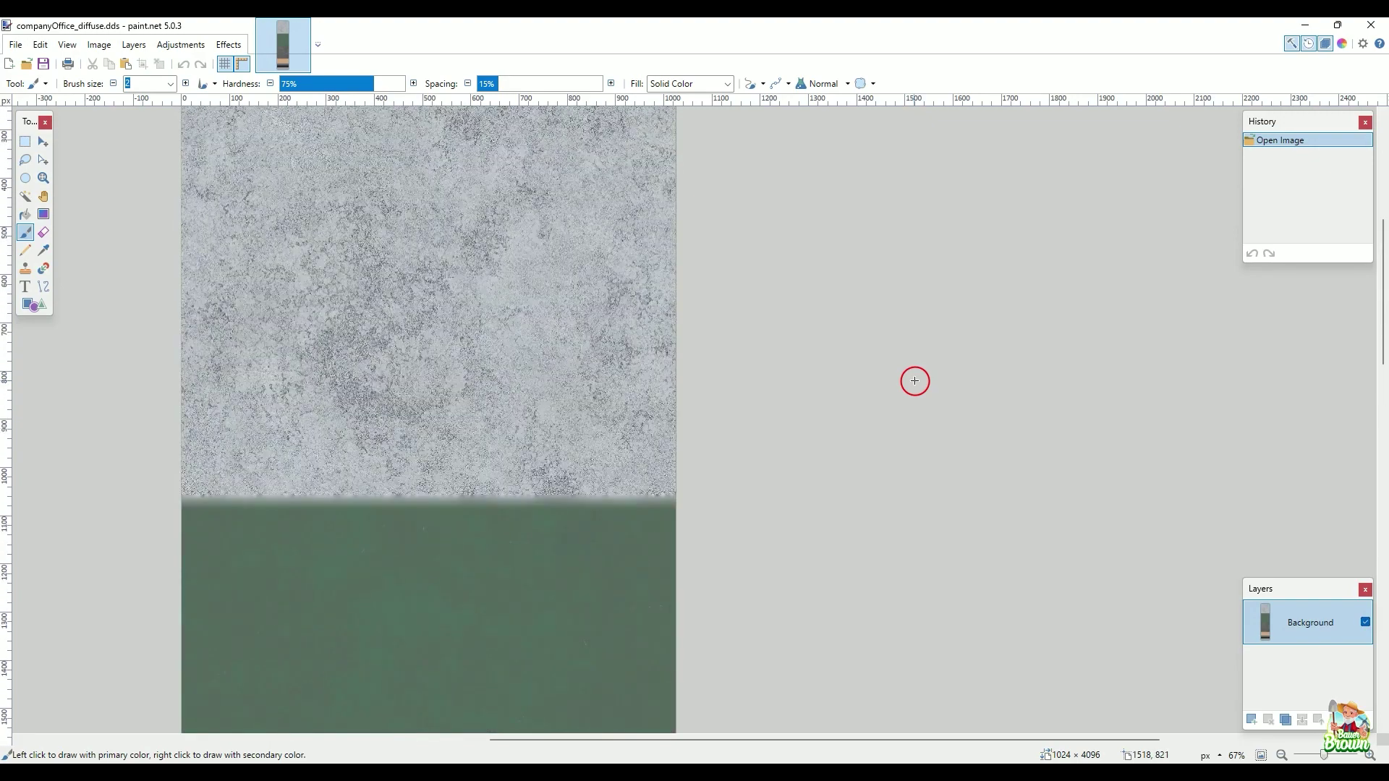
{"action": "scroll", "coordinate": [914, 380], "scroll_direction": "down", "scroll_amount": 2}
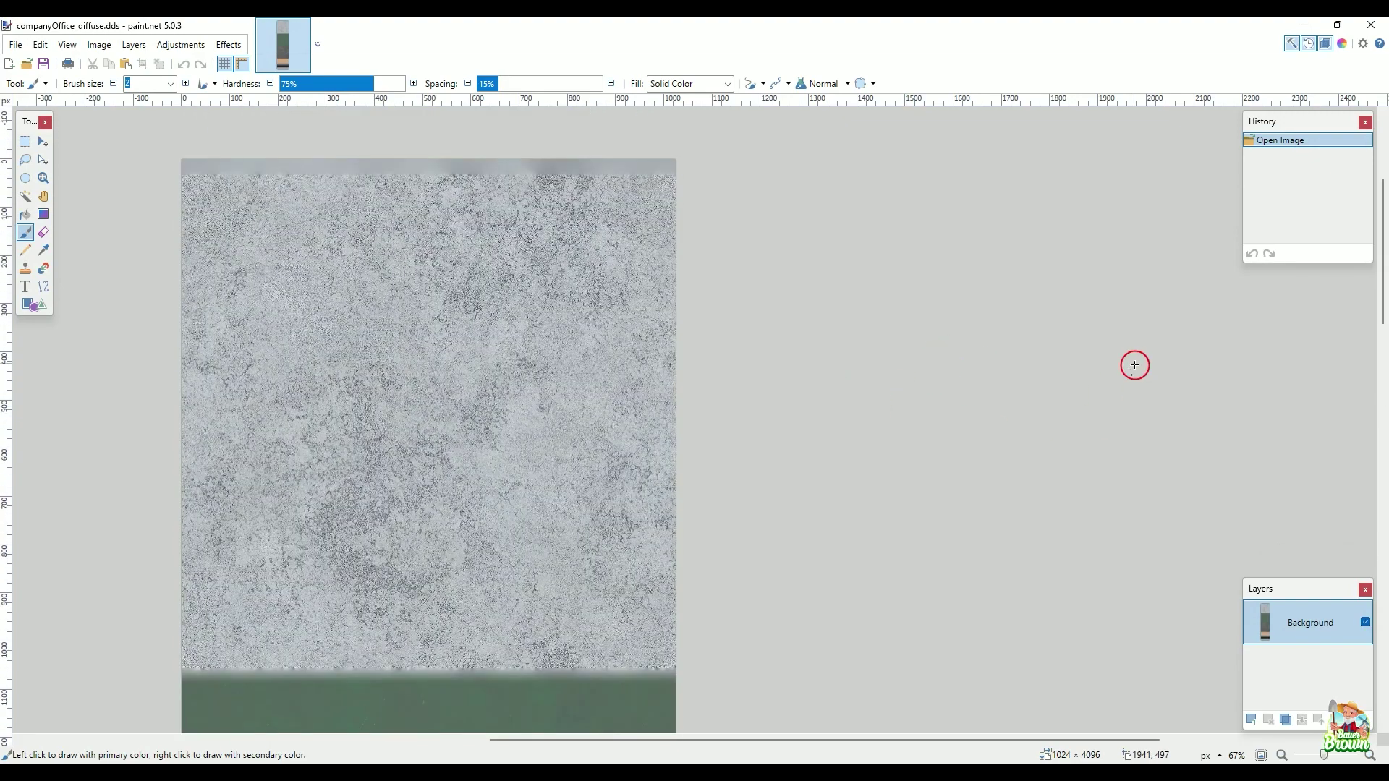
{"action": "scroll", "coordinate": [901, 398], "scroll_direction": "down", "scroll_amount": 20}
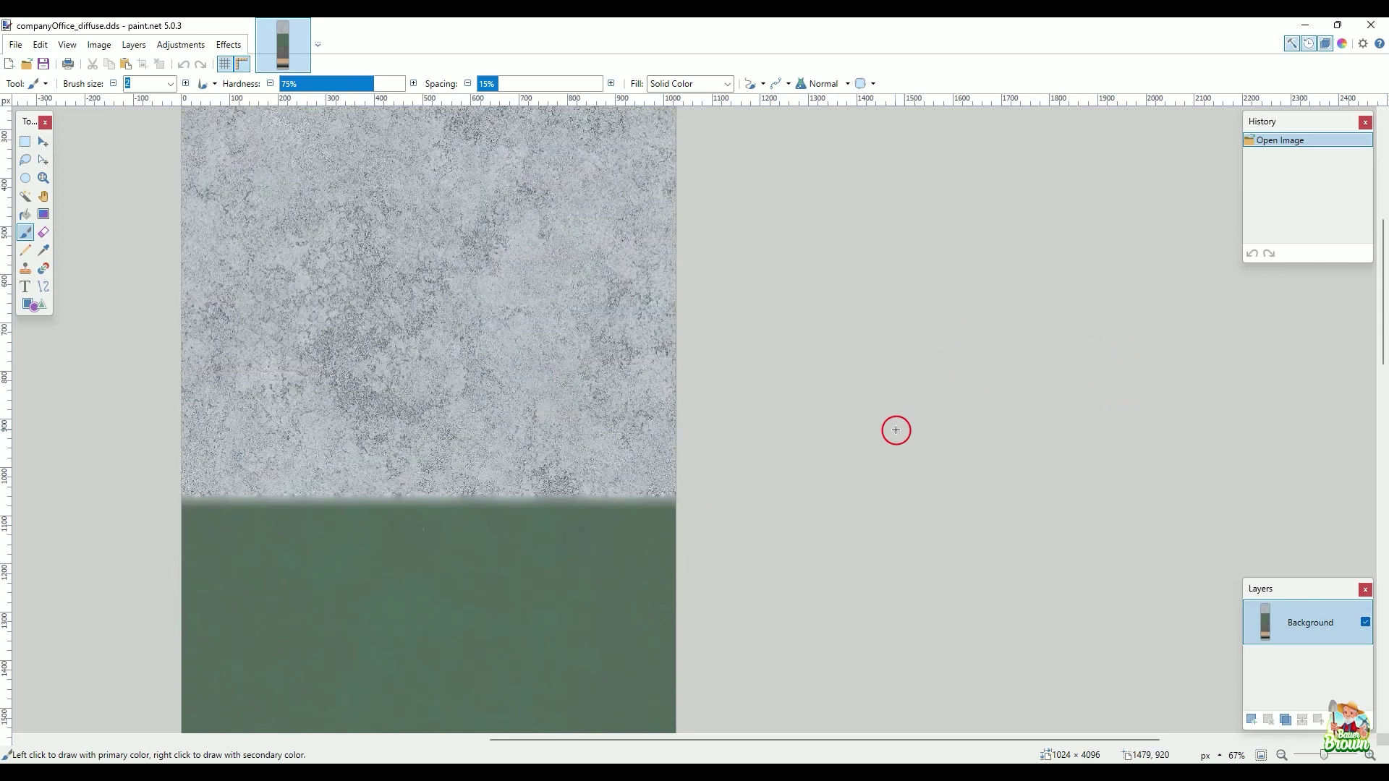
{"action": "scroll", "coordinate": [803, 460], "scroll_direction": "down", "scroll_amount": 7}
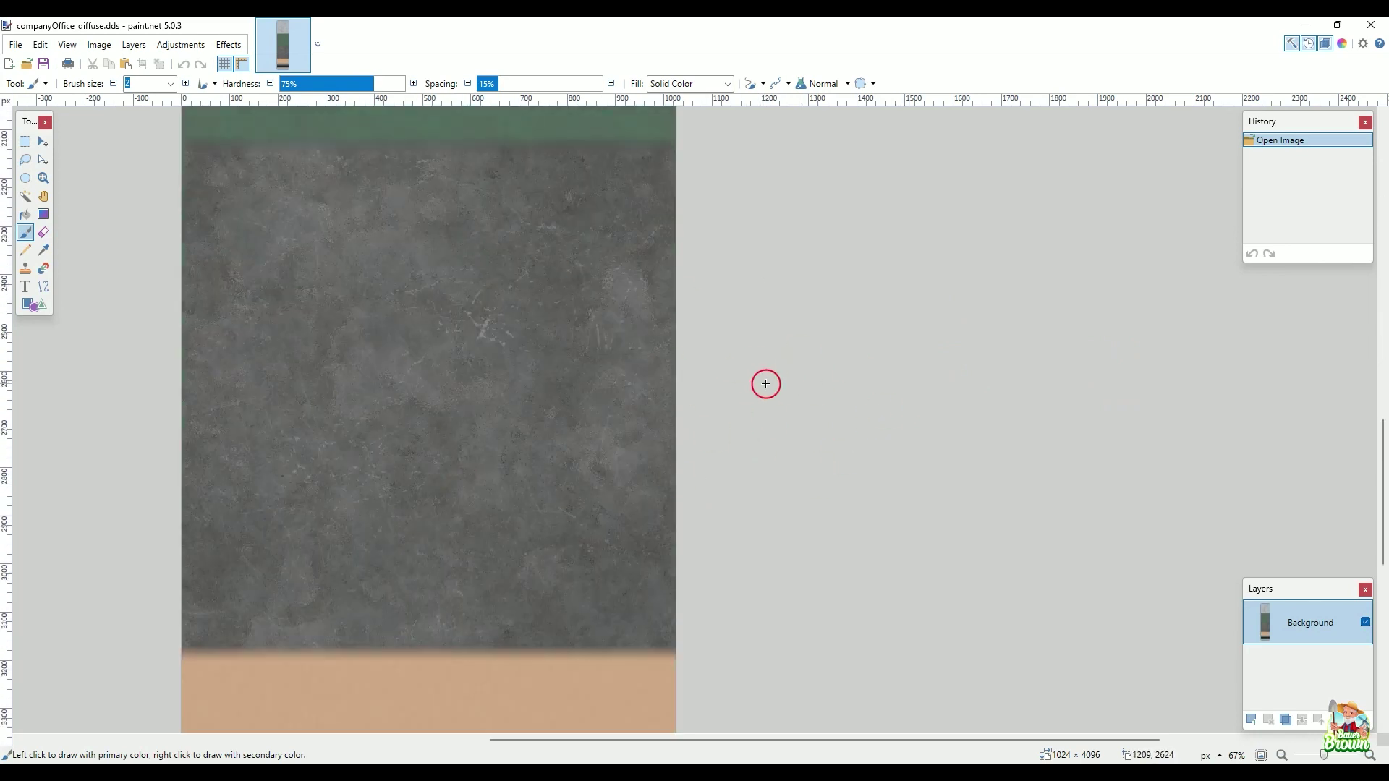
{"action": "scroll", "coordinate": [765, 383], "scroll_direction": "down", "scroll_amount": 9}
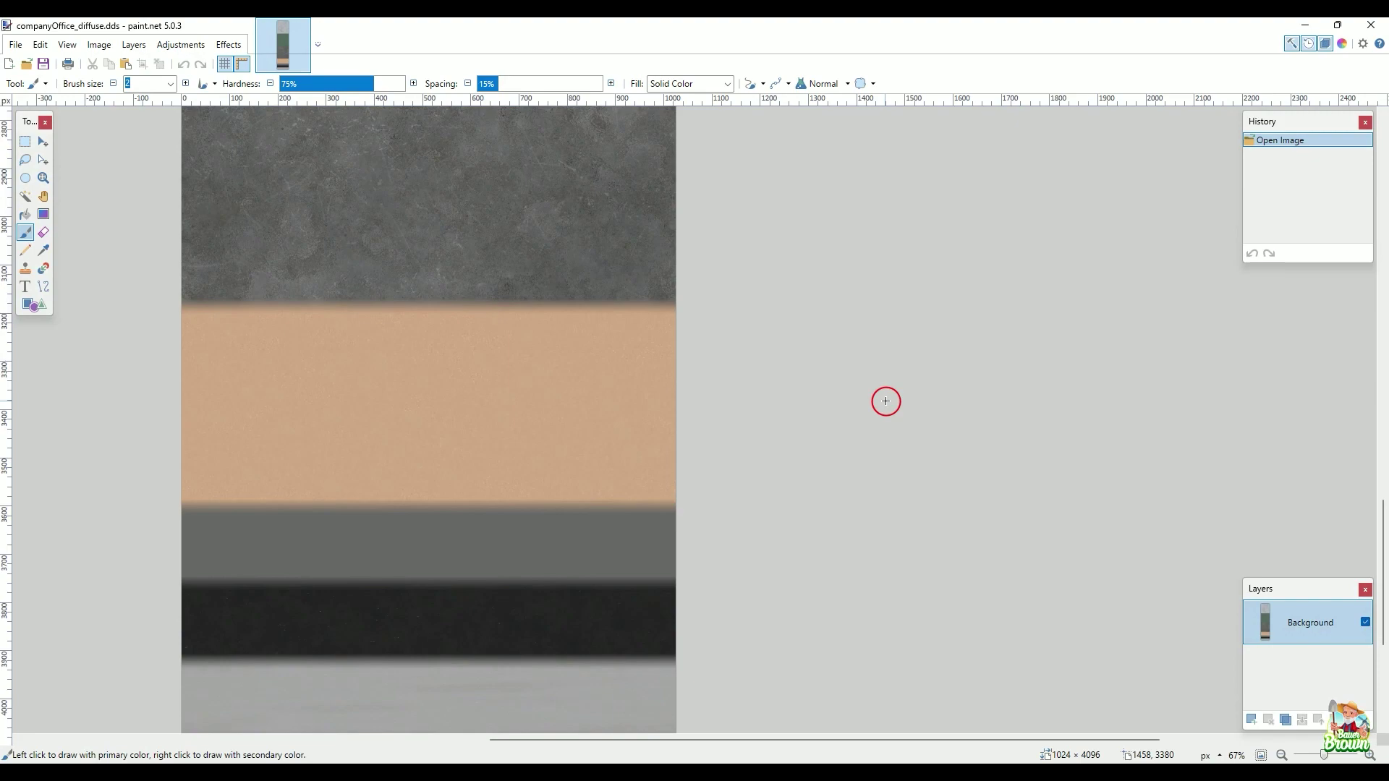
Close paint.net, minimise the textures folder, and inspect the green house's walls, porch and roof in GIANTS Editor
{"action": "left_click", "coordinate": [1370, 25]}
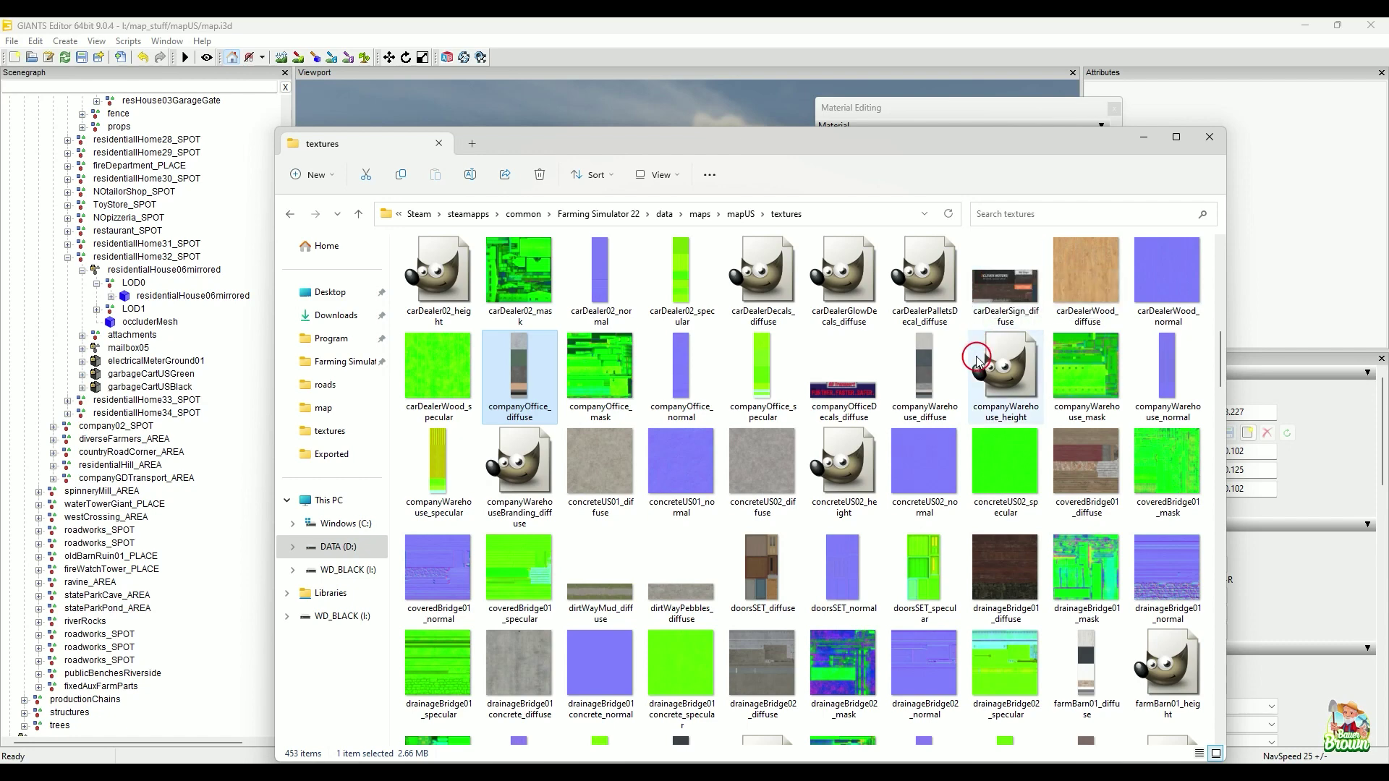
{"action": "left_click", "coordinate": [1143, 138]}
{"action": "middle_click_drag", "start_coordinate": [727, 404], "coordinate": [726, 396], "text": "alt"}
{"action": "right_click_drag", "start_coordinate": [638, 465], "coordinate": [684, 403], "text": "alt"}
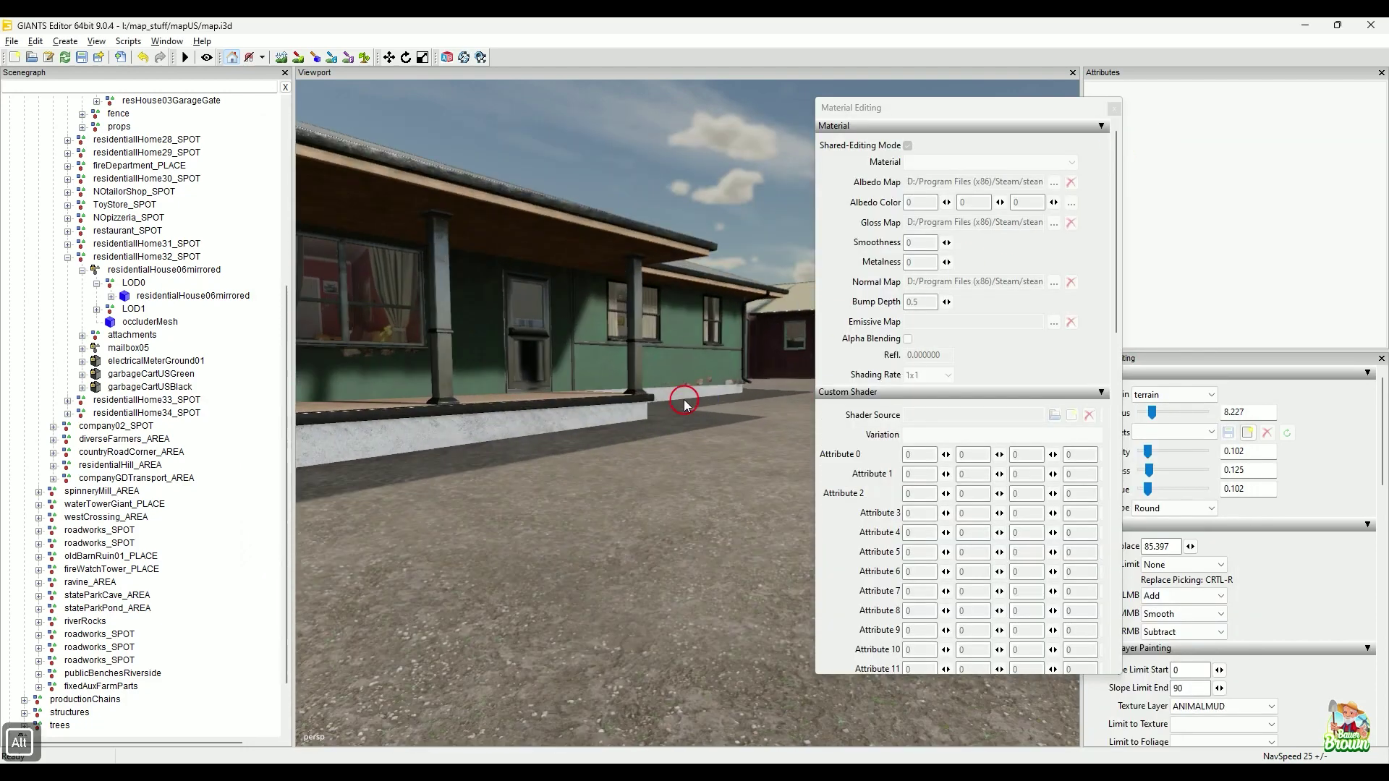
{"action": "middle_click_drag", "start_coordinate": [685, 403], "coordinate": [687, 423], "text": "alt"}
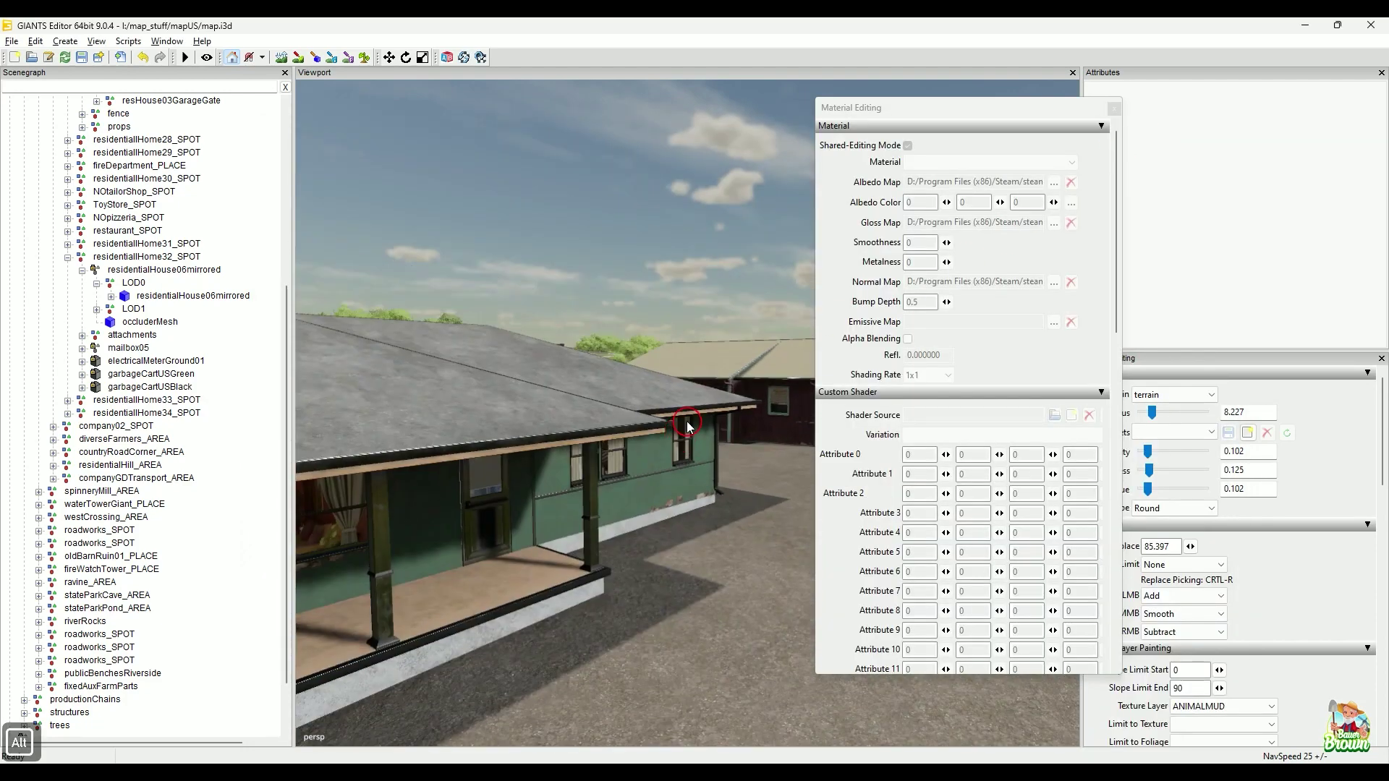
{"action": "left_click_drag", "start_coordinate": [687, 422], "coordinate": [590, 432], "text": "alt"}
{"action": "middle_click_drag", "start_coordinate": [641, 427], "coordinate": [573, 432], "text": "alt"}
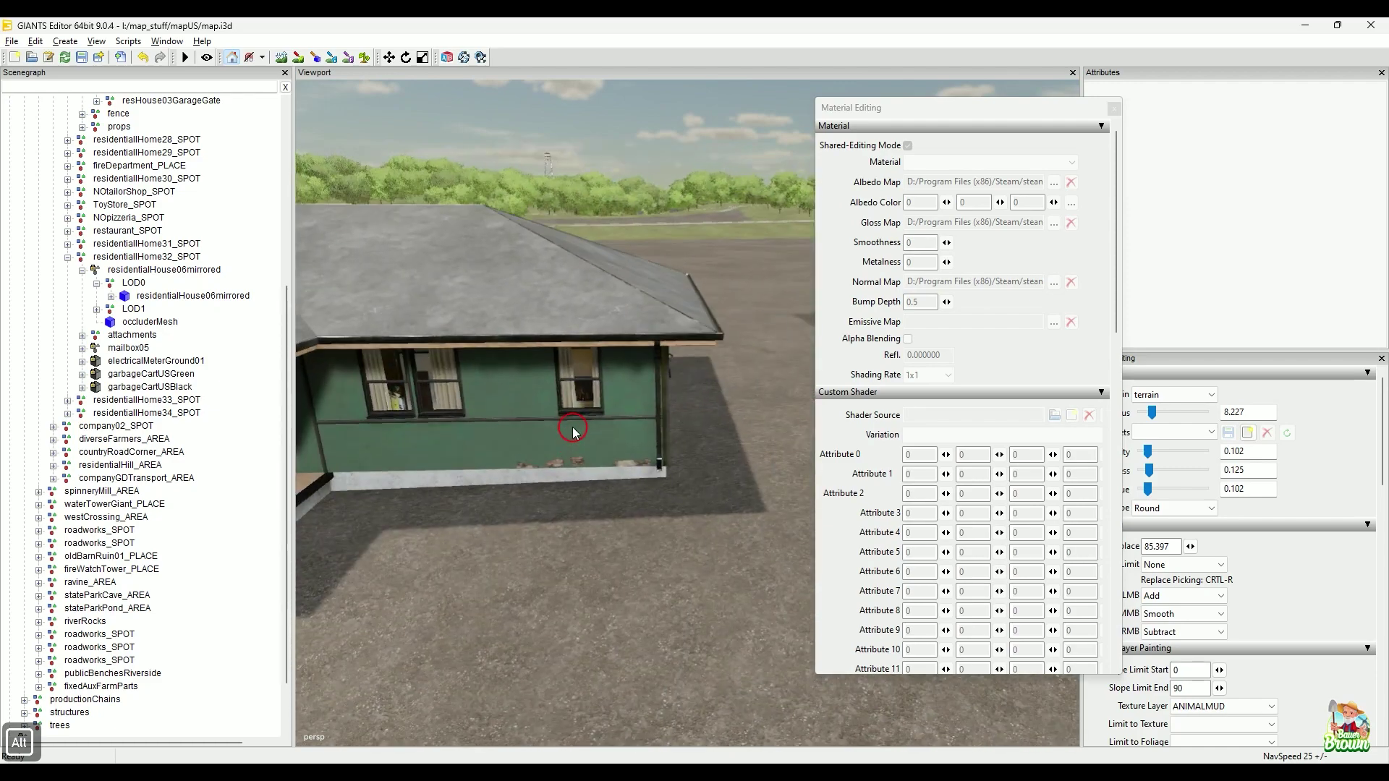
{"action": "right_click_drag", "start_coordinate": [573, 432], "coordinate": [546, 436], "text": "alt"}
{"action": "left_click_drag", "start_coordinate": [545, 436], "coordinate": [510, 421], "text": "alt"}
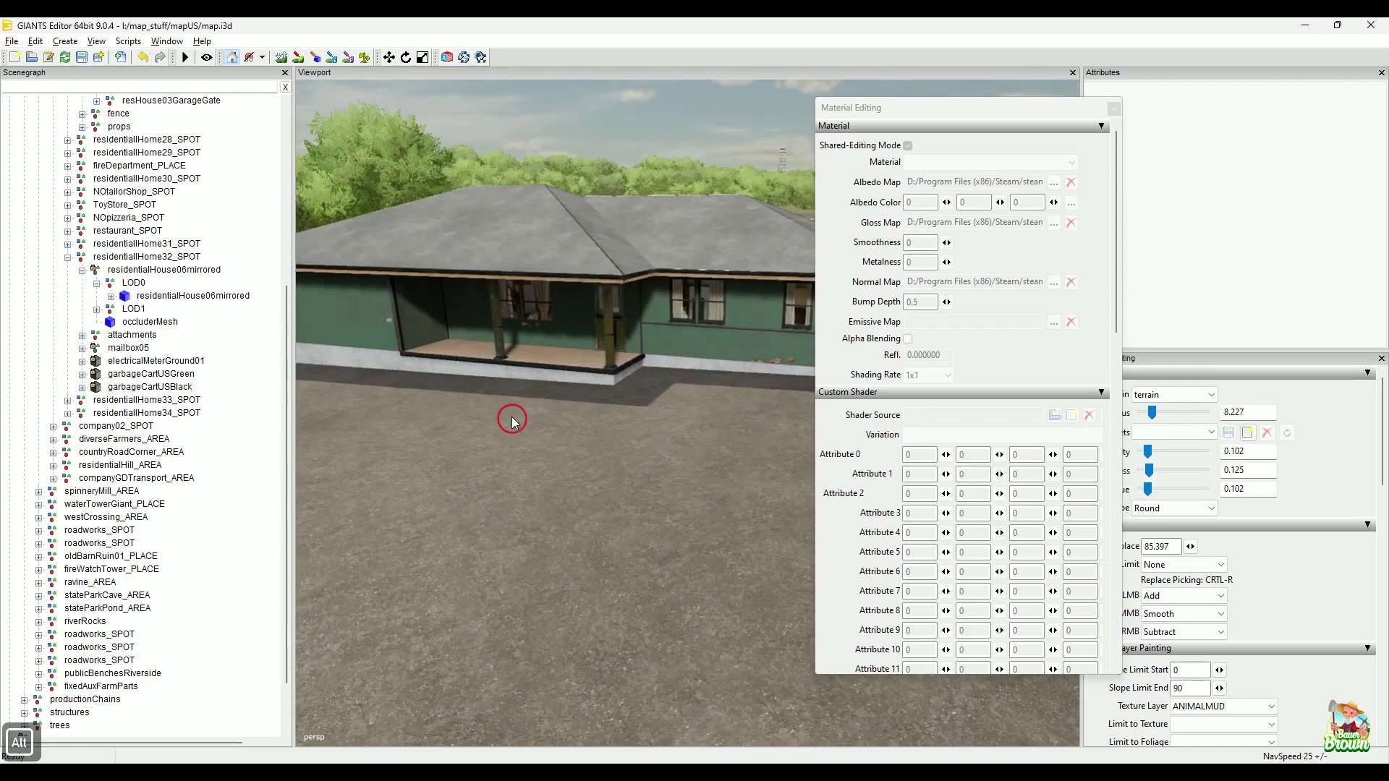
Bring the green house and the two garage buildings into one view and close the Material Editing window
{"action": "middle_click_drag", "start_coordinate": [745, 410], "coordinate": [591, 461], "text": "alt"}
{"action": "right_click_drag", "start_coordinate": [604, 442], "coordinate": [549, 461], "text": "alt"}
{"action": "middle_click_drag", "start_coordinate": [548, 461], "coordinate": [503, 486], "text": "alt"}
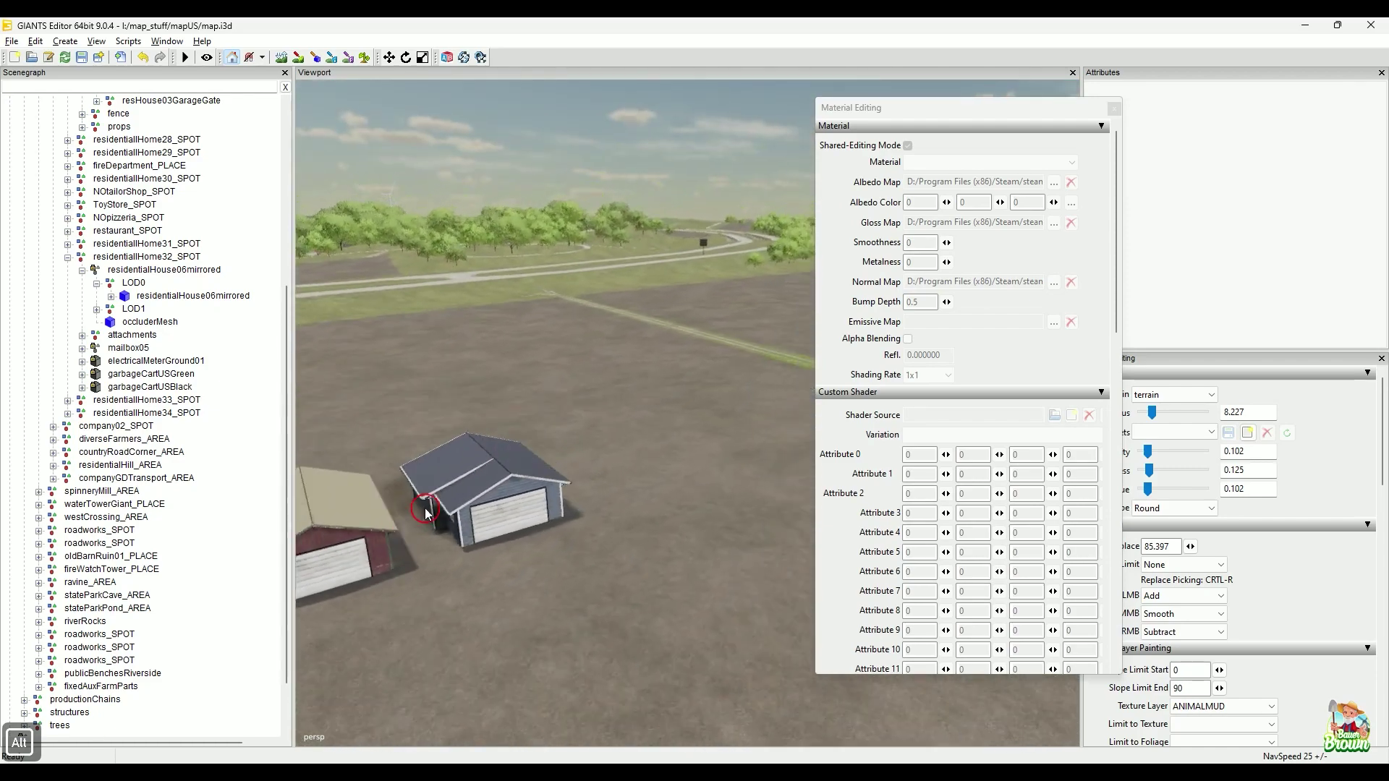
{"action": "left_click_drag", "start_coordinate": [502, 486], "coordinate": [530, 486], "text": "alt"}
{"action": "right_click_drag", "start_coordinate": [530, 488], "coordinate": [474, 456], "text": "alt"}
{"action": "left_click_drag", "start_coordinate": [474, 456], "coordinate": [589, 397], "text": "alt"}
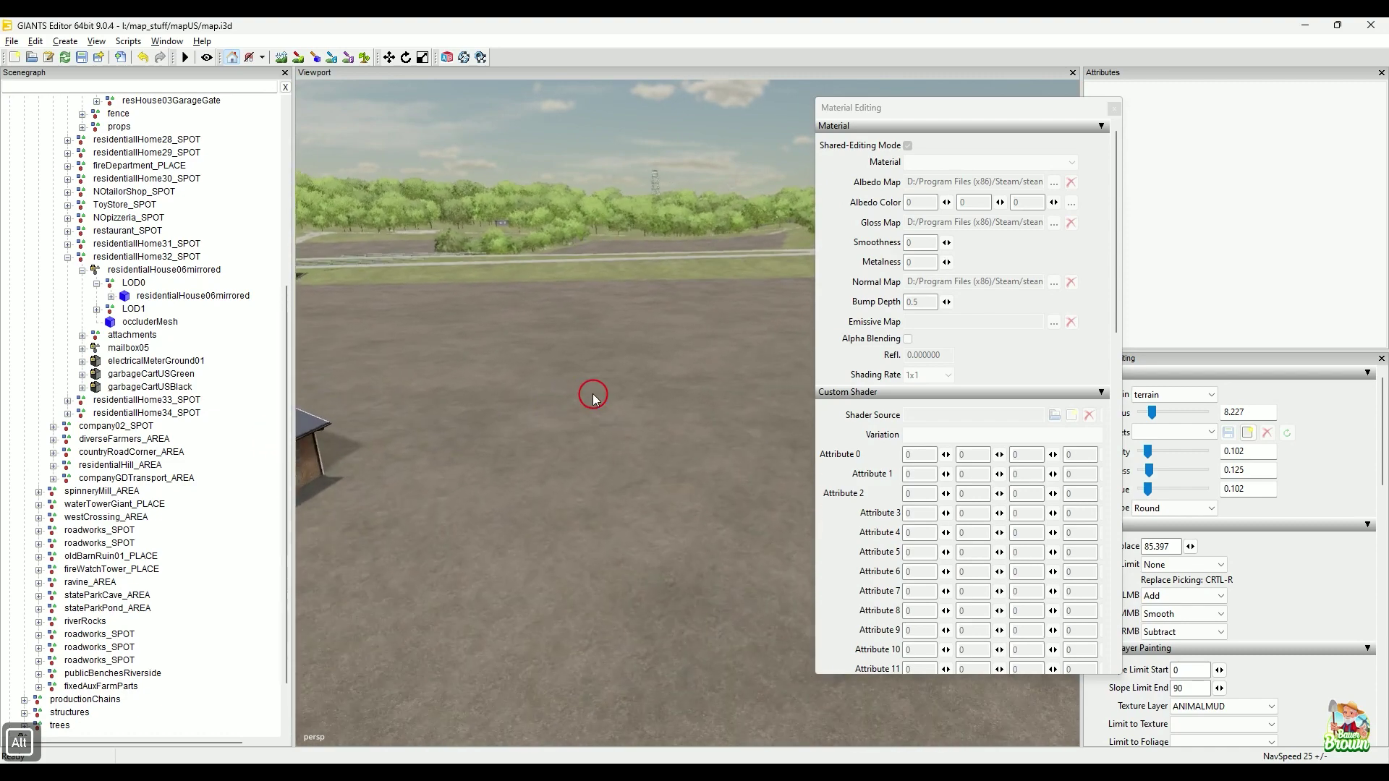
{"action": "right_click_drag", "start_coordinate": [589, 397], "coordinate": [500, 418], "text": "alt"}
{"action": "left_click_drag", "start_coordinate": [499, 420], "coordinate": [584, 454], "text": "alt"}
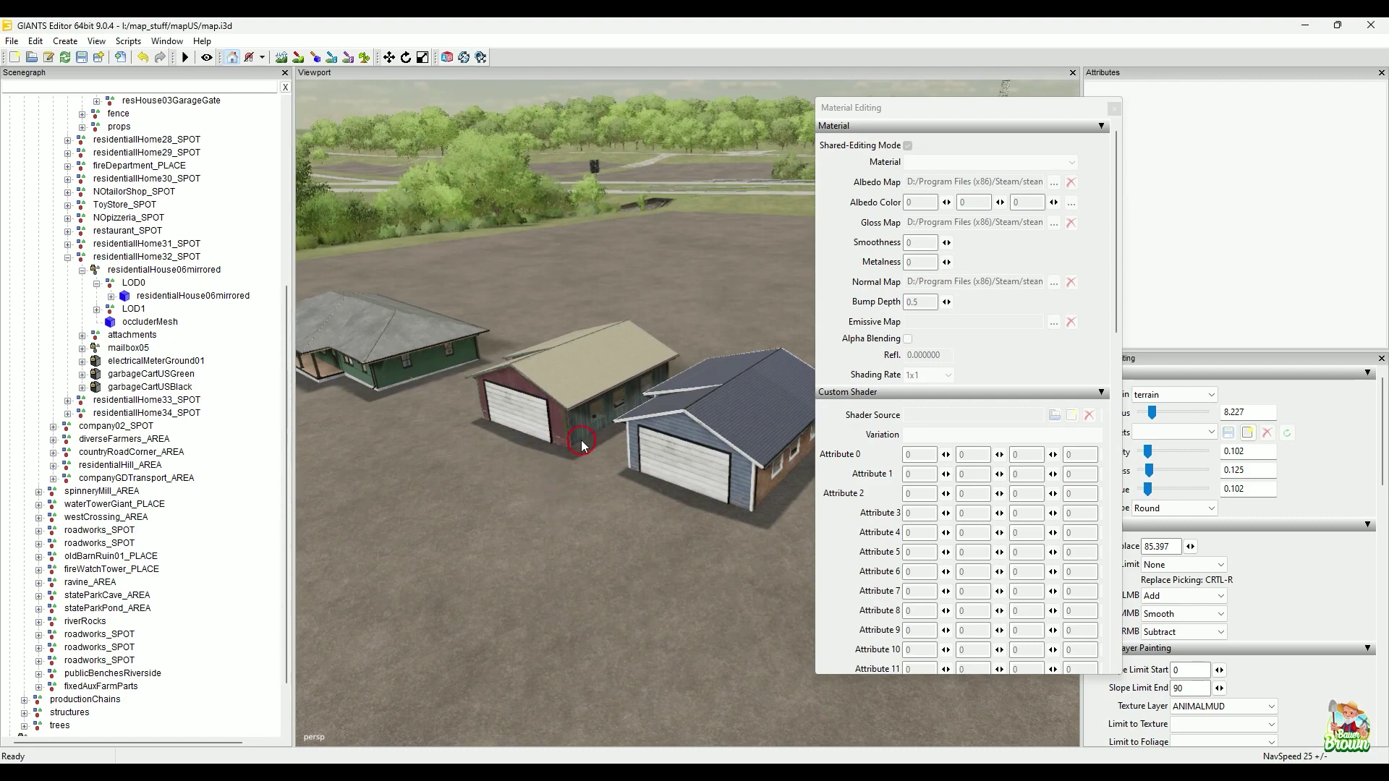
{"action": "left_click", "coordinate": [1113, 108]}
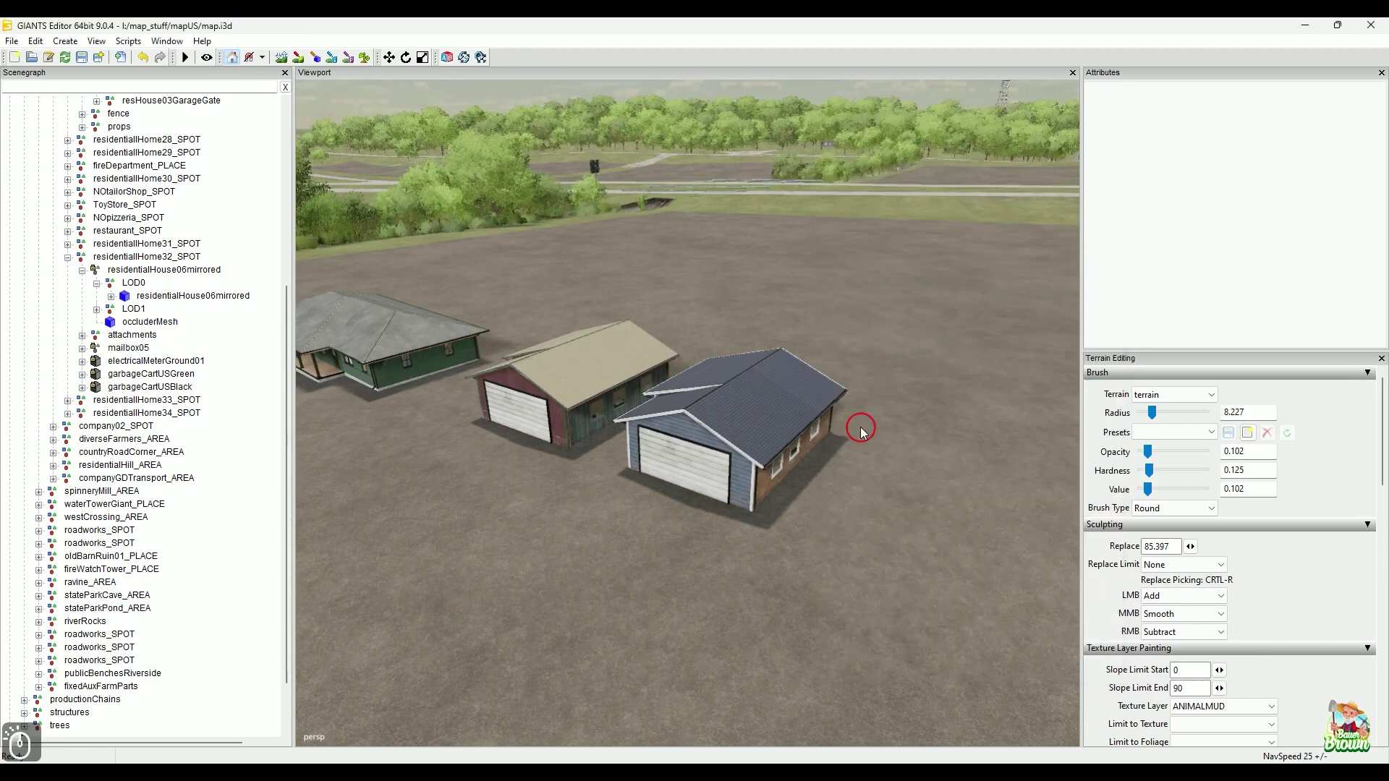
Survey the map's other buildings around the grocery store and along the main road, then return to the three retextured buildings
{"action": "left_click_drag", "start_coordinate": [855, 434], "coordinate": [861, 515], "text": "alt"}
{"action": "left_click_drag", "start_coordinate": [518, 506], "coordinate": [679, 527], "text": "alt"}
{"action": "right_click_drag", "start_coordinate": [679, 527], "coordinate": [713, 493], "text": "alt"}
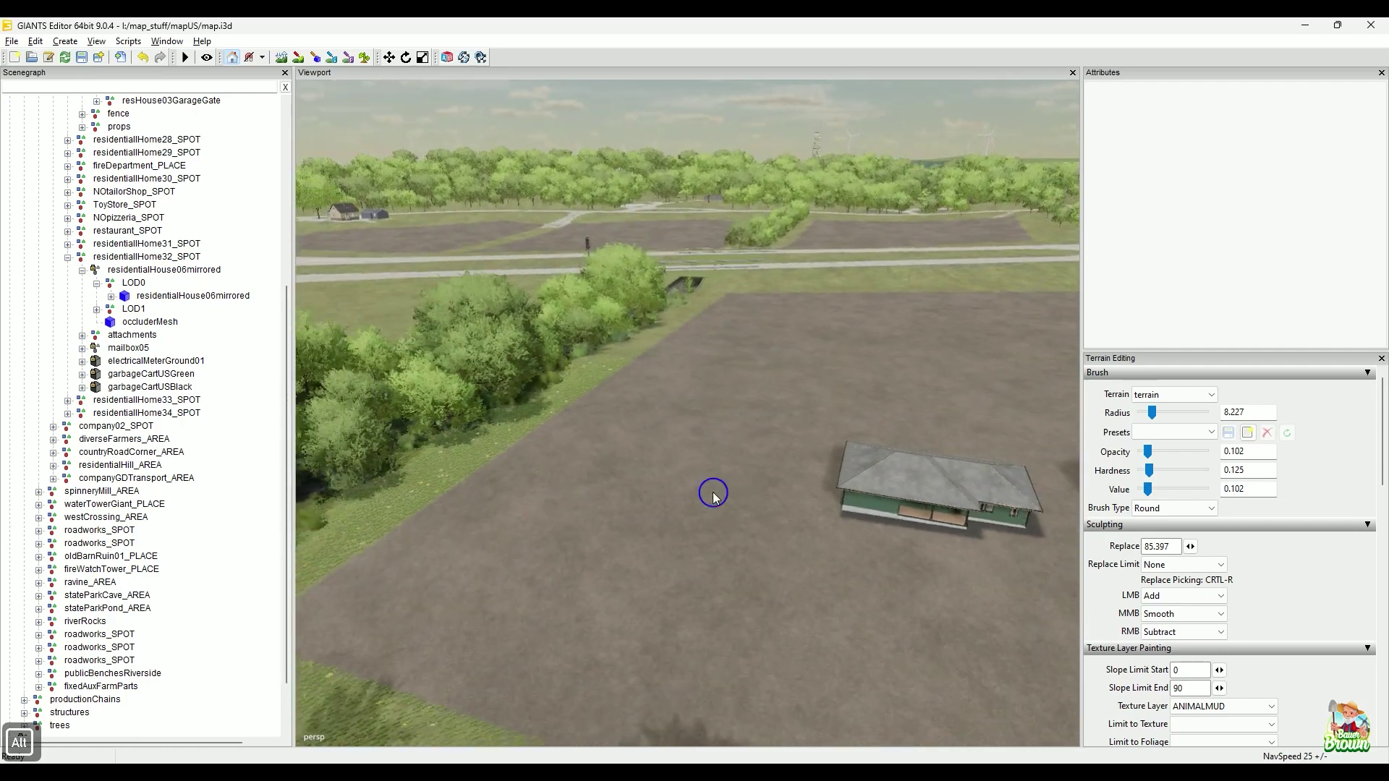
{"action": "left_click_drag", "start_coordinate": [713, 493], "coordinate": [904, 506], "text": "alt"}
{"action": "middle_click_drag", "start_coordinate": [423, 491], "coordinate": [620, 588], "text": "alt"}
{"action": "left_click_drag", "start_coordinate": [620, 589], "coordinate": [660, 567], "text": "alt"}
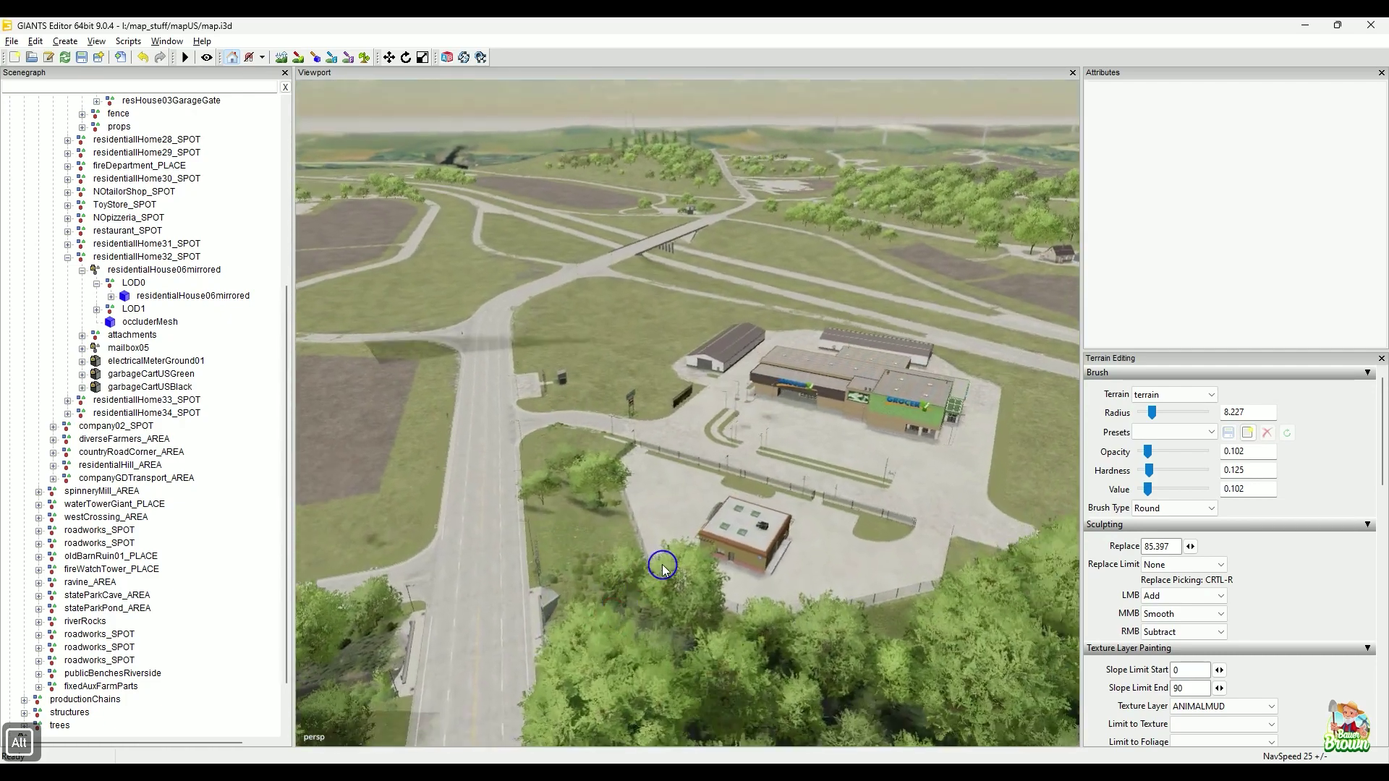
{"action": "right_click_drag", "start_coordinate": [661, 567], "coordinate": [854, 508], "text": "alt"}
{"action": "left_click_drag", "start_coordinate": [853, 506], "coordinate": [881, 477], "text": "alt"}
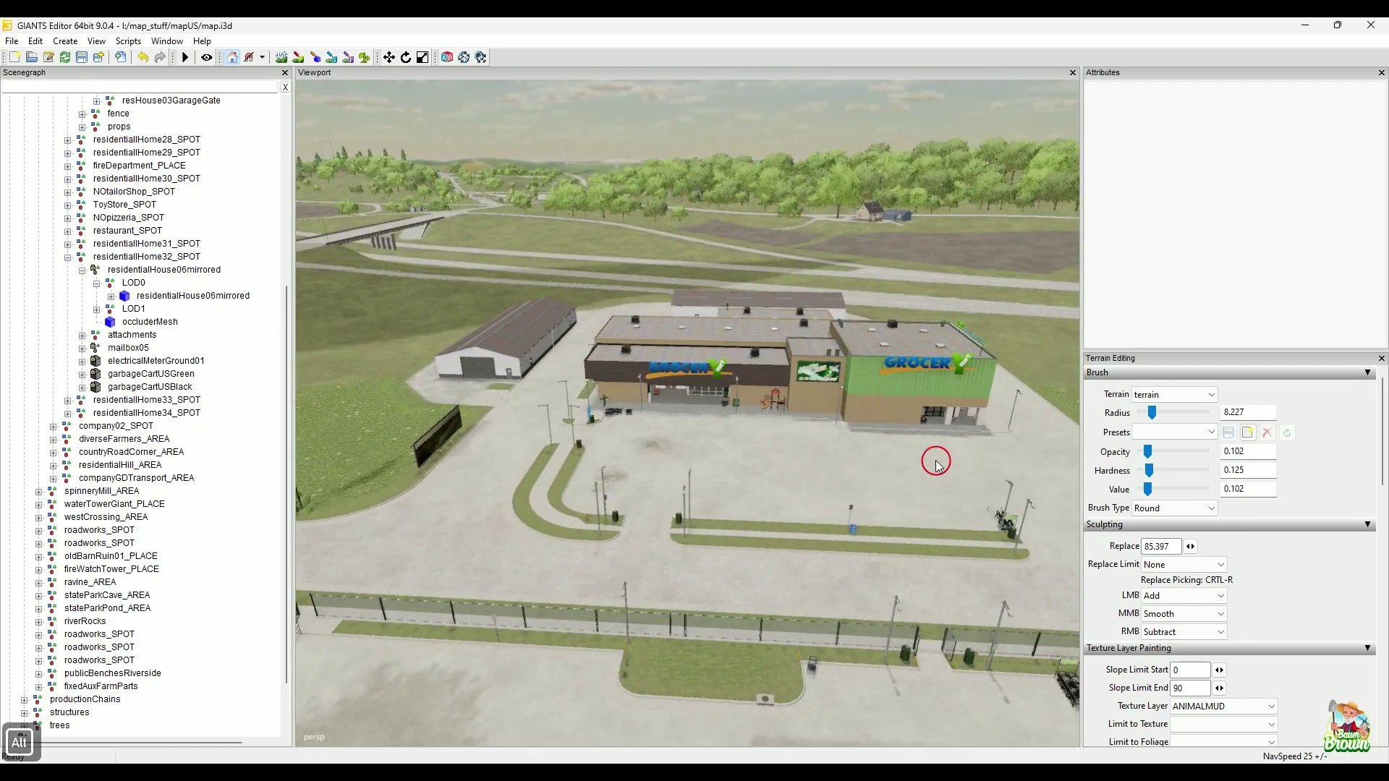
{"action": "left_click_drag", "start_coordinate": [773, 418], "coordinate": [713, 444], "text": "alt"}
{"action": "right_click_drag", "start_coordinate": [713, 443], "coordinate": [750, 360], "text": "alt"}
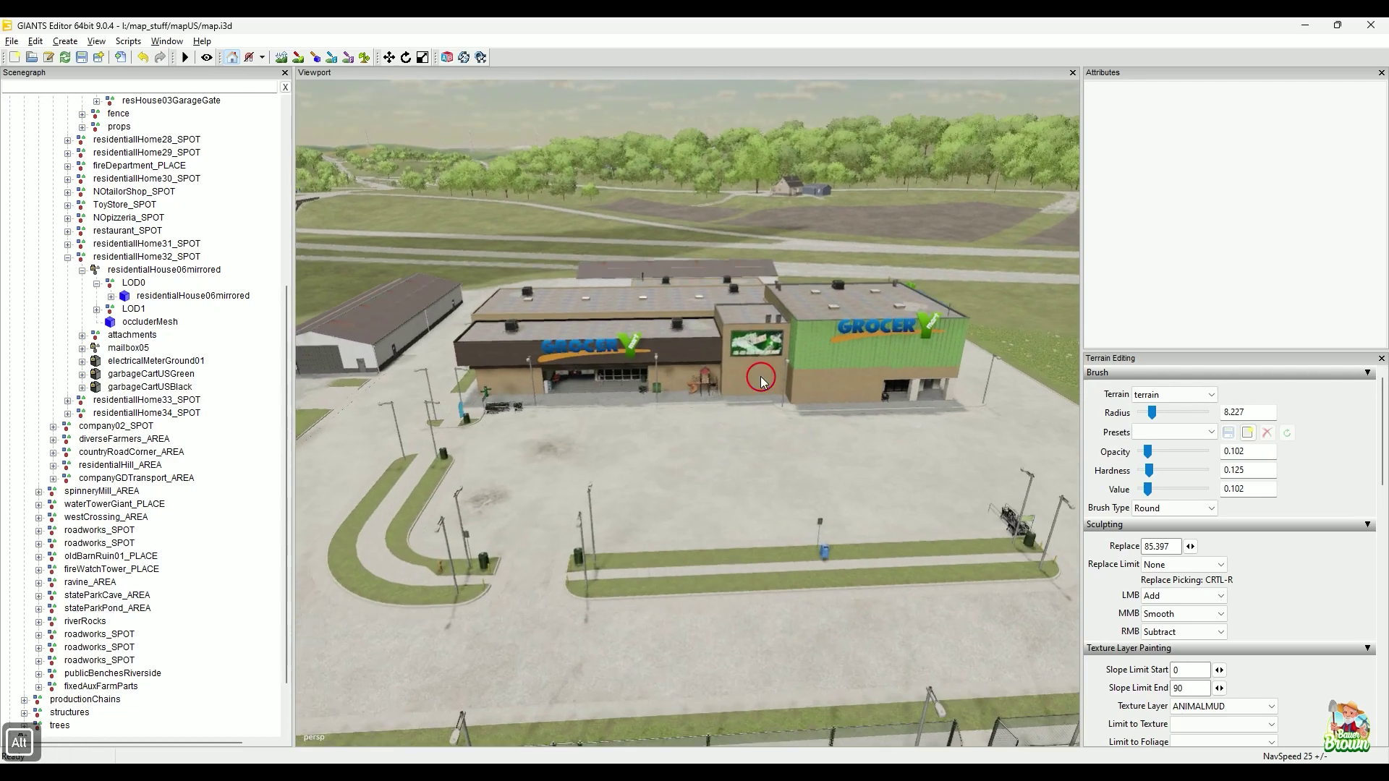
{"action": "left_click_drag", "start_coordinate": [750, 360], "coordinate": [664, 443], "text": "alt"}
{"action": "right_click_drag", "start_coordinate": [663, 443], "coordinate": [636, 512], "text": "alt"}
{"action": "left_click_drag", "start_coordinate": [636, 511], "coordinate": [651, 486], "text": "alt"}
{"action": "right_click_drag", "start_coordinate": [651, 487], "coordinate": [557, 558], "text": "alt"}
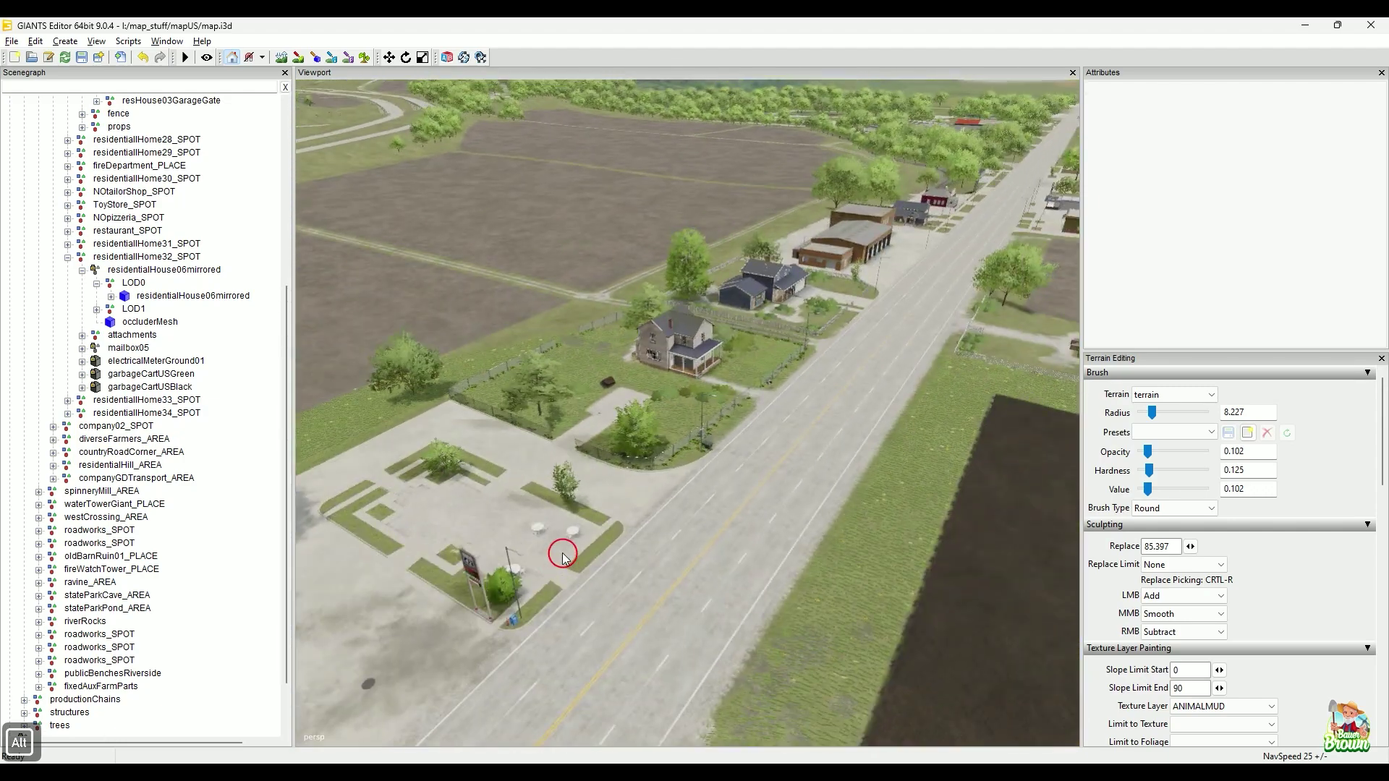
{"action": "left_click_drag", "start_coordinate": [613, 524], "coordinate": [480, 521], "text": "alt"}
{"action": "right_click_drag", "start_coordinate": [480, 520], "coordinate": [653, 578], "text": "alt"}
{"action": "left_click_drag", "start_coordinate": [653, 578], "coordinate": [668, 418], "text": "alt"}
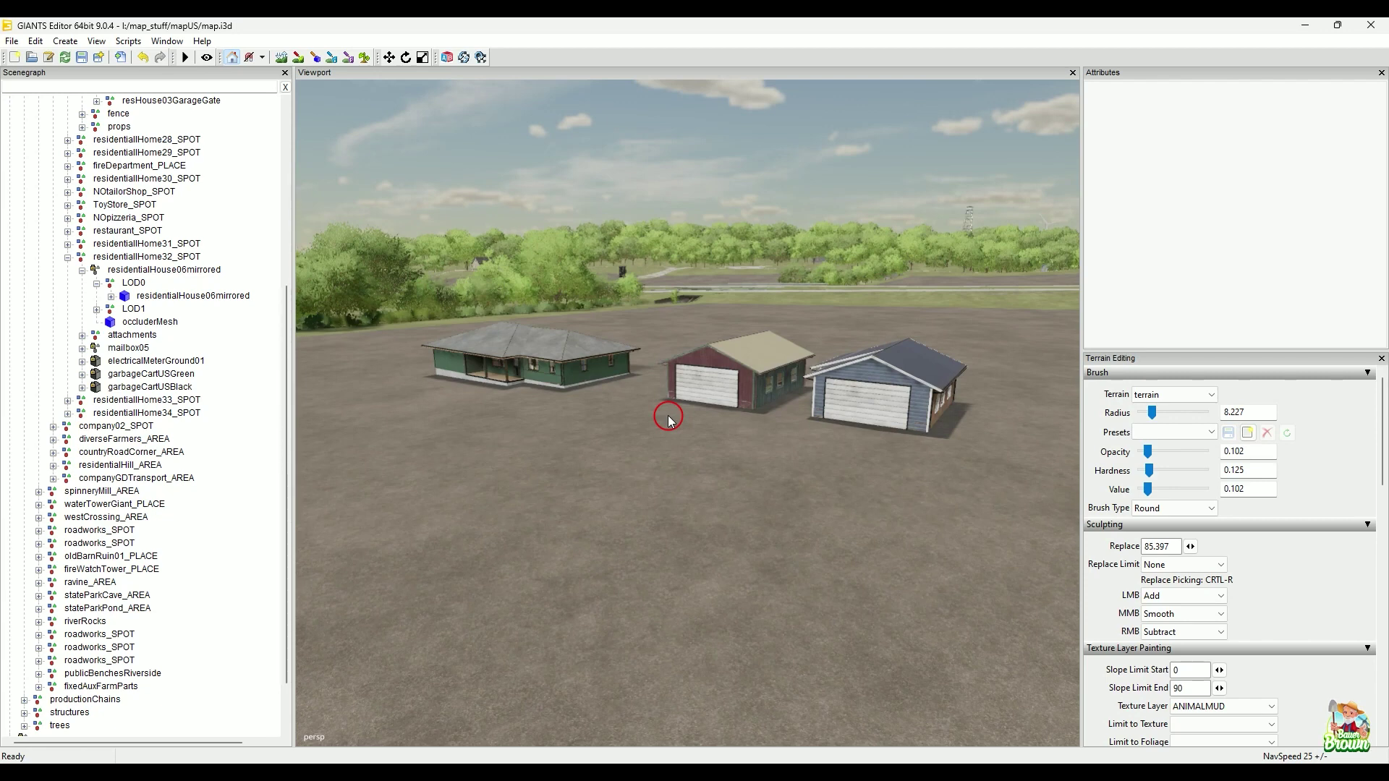
Examine the red and blue garage buildings from several sides, comparing their roofs, wall siding, trim and doors
{"action": "left_click_drag", "start_coordinate": [671, 420], "coordinate": [680, 553], "text": "alt"}
{"action": "middle_click_drag", "start_coordinate": [680, 553], "coordinate": [816, 573], "text": "alt"}
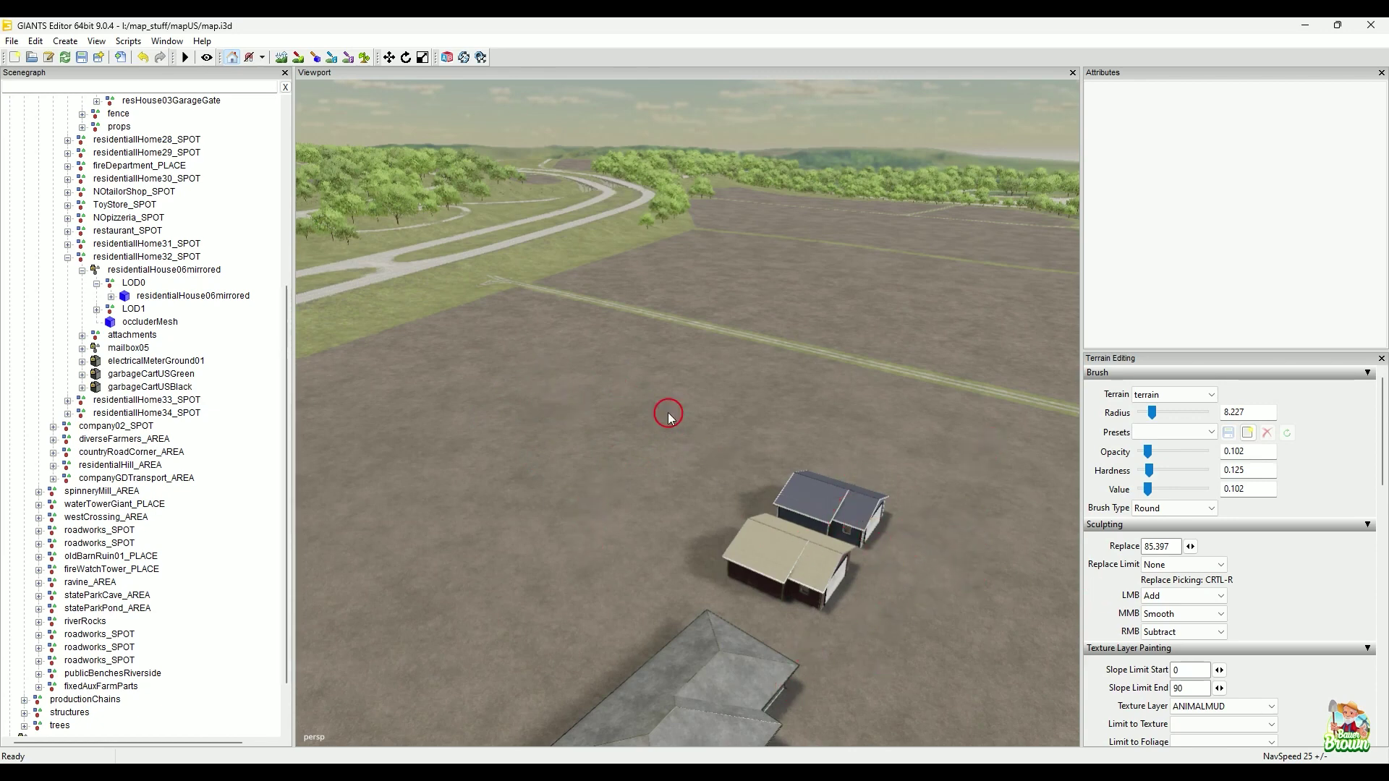
{"action": "left_click_drag", "start_coordinate": [847, 576], "coordinate": [807, 577], "text": "alt"}
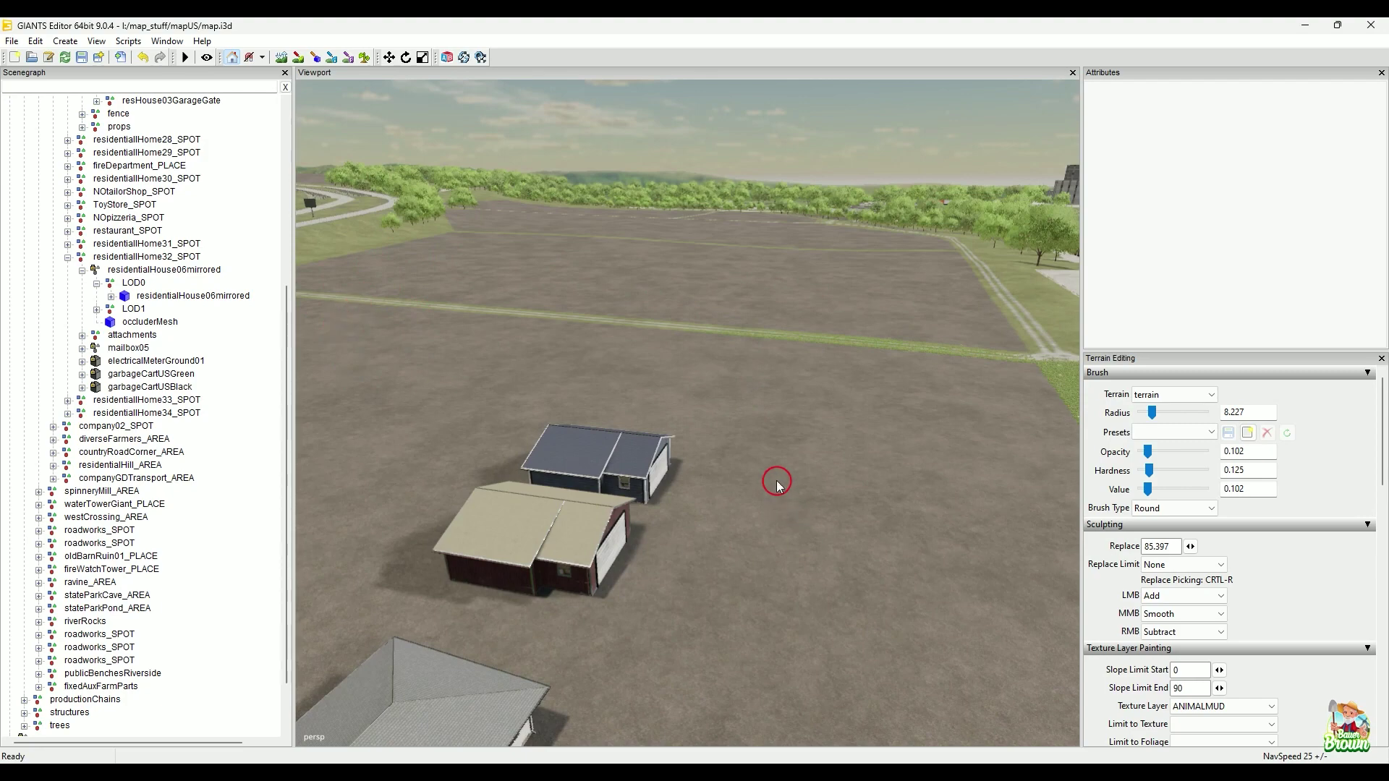
{"action": "left_click_drag", "start_coordinate": [778, 483], "coordinate": [633, 459], "text": "alt"}
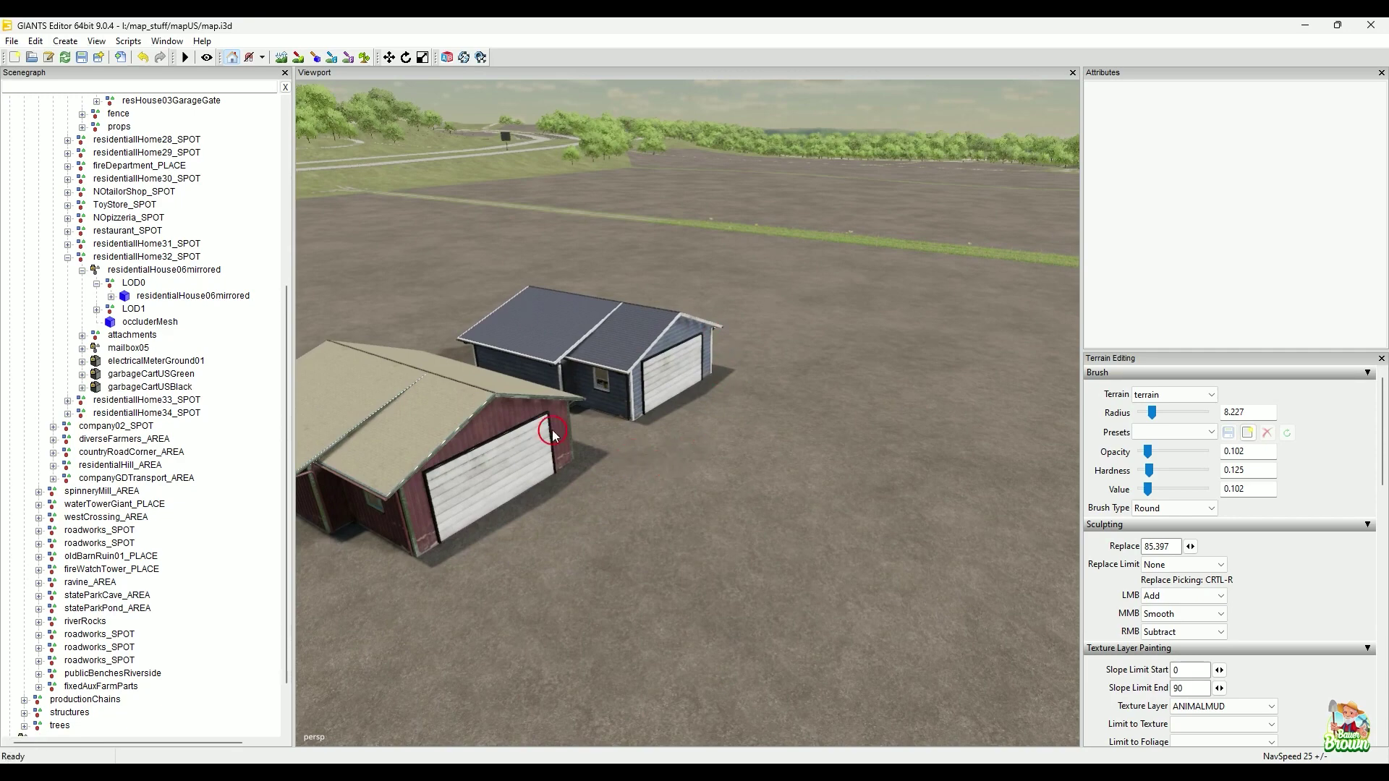
{"action": "left_click_drag", "start_coordinate": [697, 455], "coordinate": [628, 460], "text": "alt"}
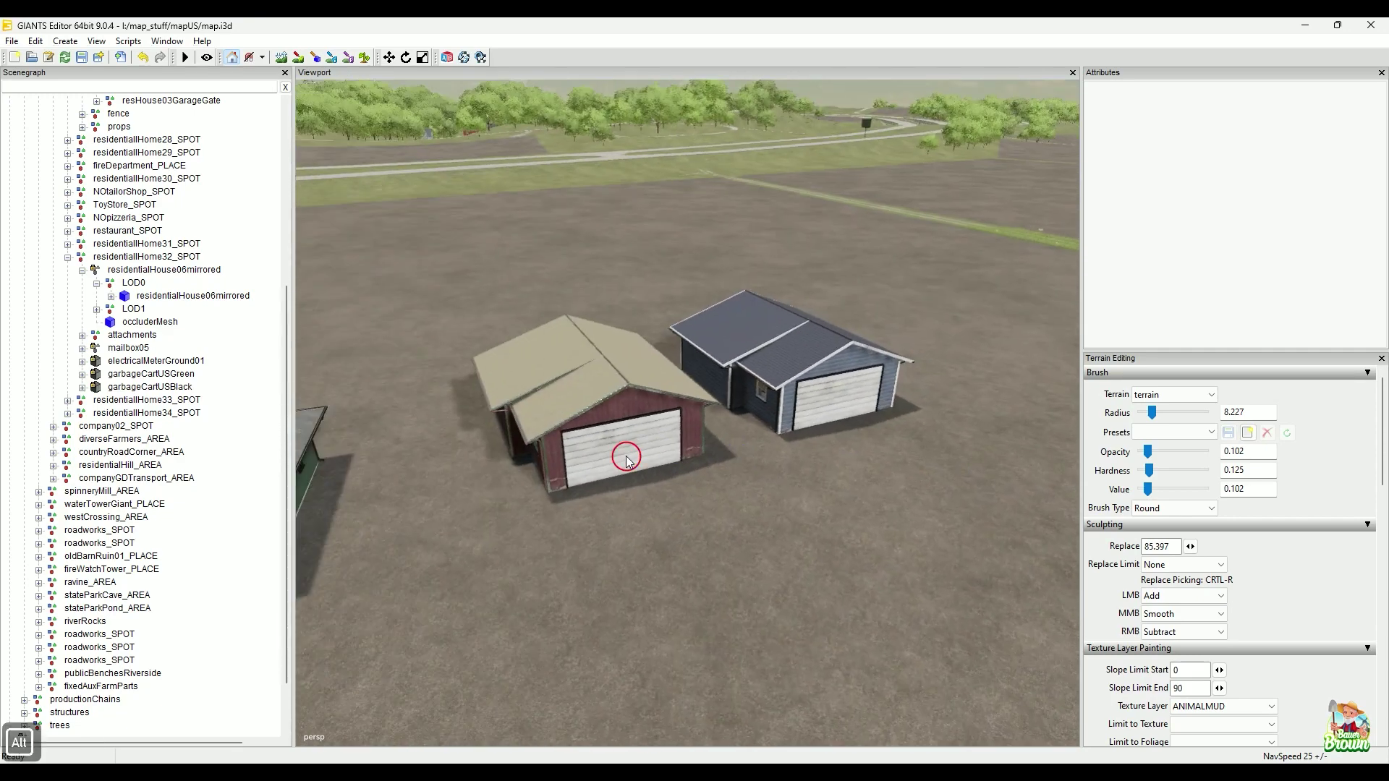
{"action": "left_click_drag", "start_coordinate": [605, 549], "coordinate": [680, 512], "text": "alt"}
{"action": "middle_click_drag", "start_coordinate": [679, 510], "coordinate": [690, 553], "text": "alt"}
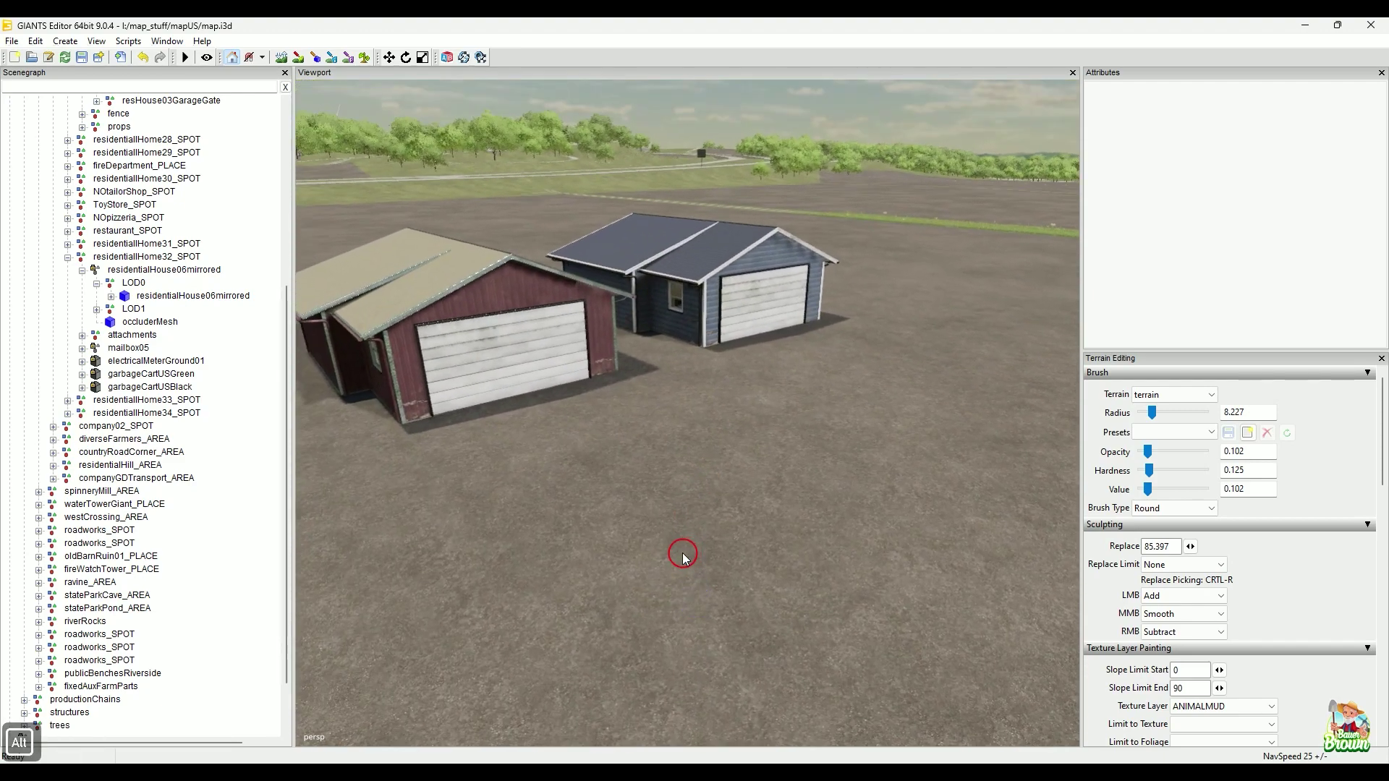
{"action": "left_click_drag", "start_coordinate": [683, 554], "coordinate": [460, 529], "text": "alt"}
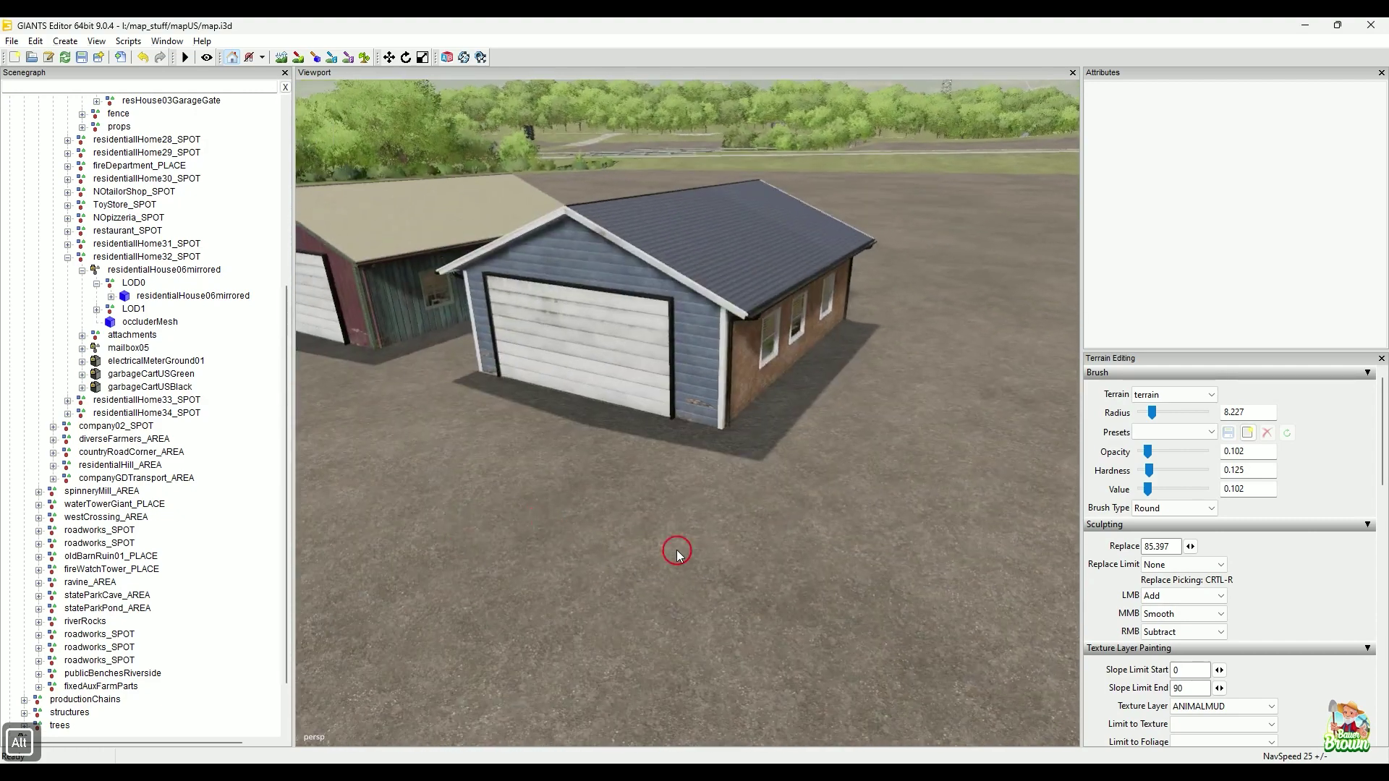
Examine the green house's front, porch and roof from several distances and compare it with the two garage buildings
{"action": "scroll", "coordinate": [651, 557], "scroll_direction": "down", "scroll_amount": 5, "text": "alt"}
{"action": "left_click_drag", "start_coordinate": [636, 557], "coordinate": [662, 559], "text": "alt"}
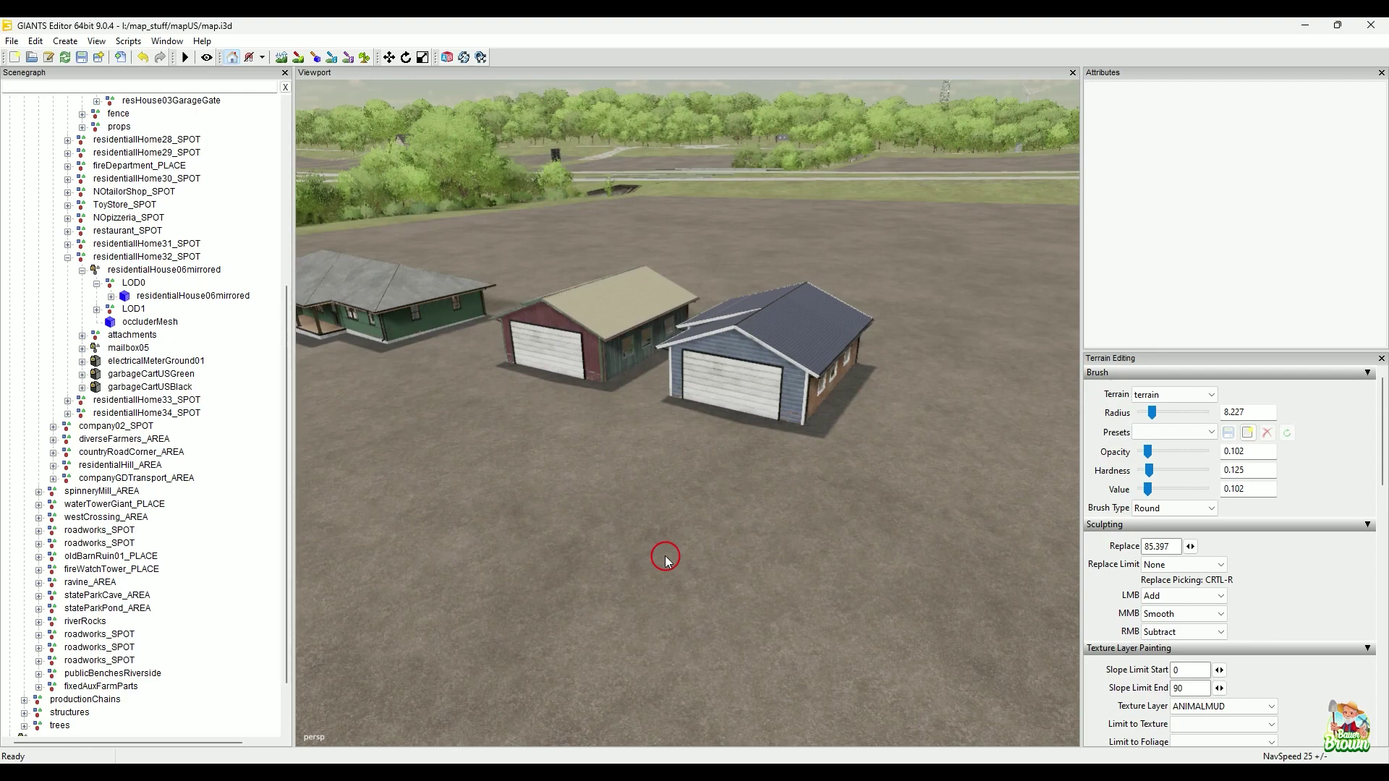
{"action": "middle_click_drag", "start_coordinate": [570, 462], "coordinate": [657, 484], "text": "alt"}
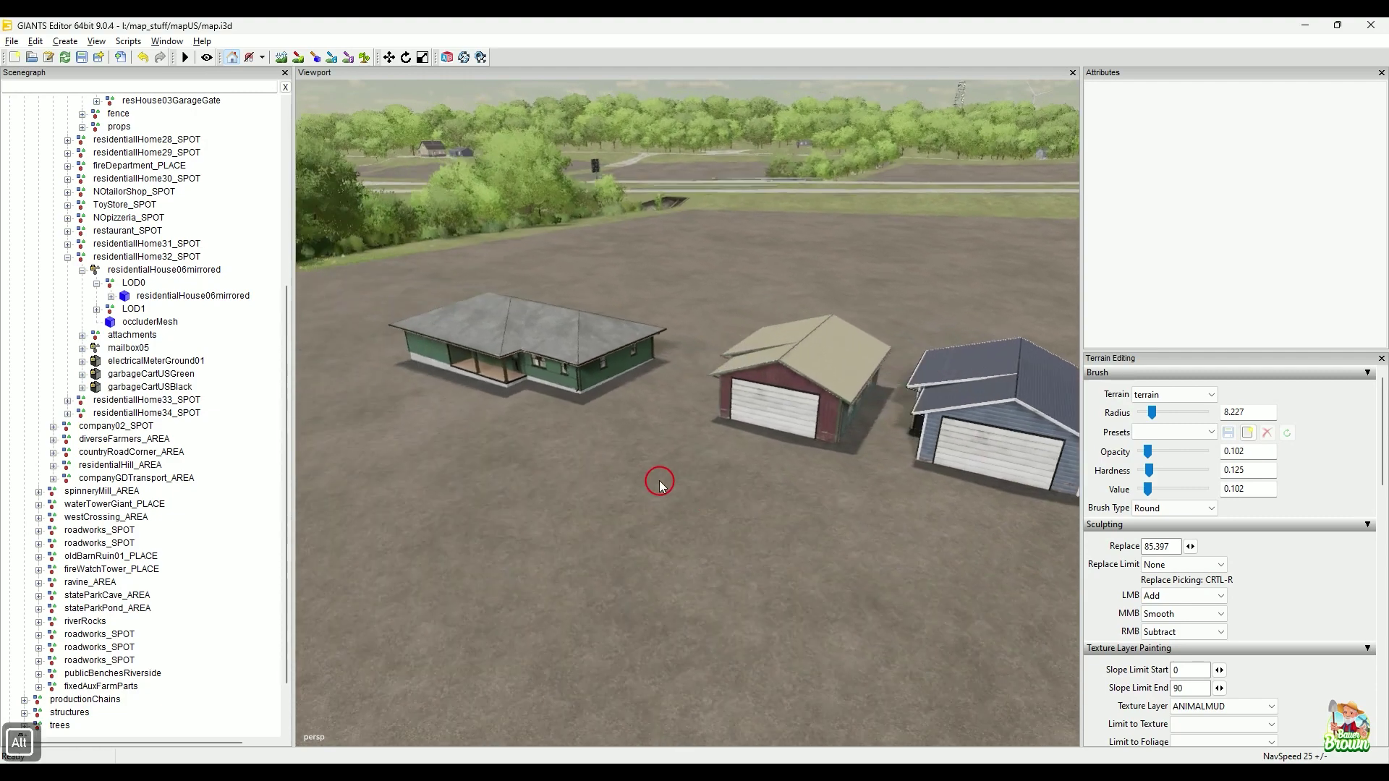
{"action": "right_click_drag", "start_coordinate": [657, 483], "coordinate": [750, 468], "text": "alt"}
{"action": "left_click_drag", "start_coordinate": [710, 472], "coordinate": [757, 472], "text": "alt"}
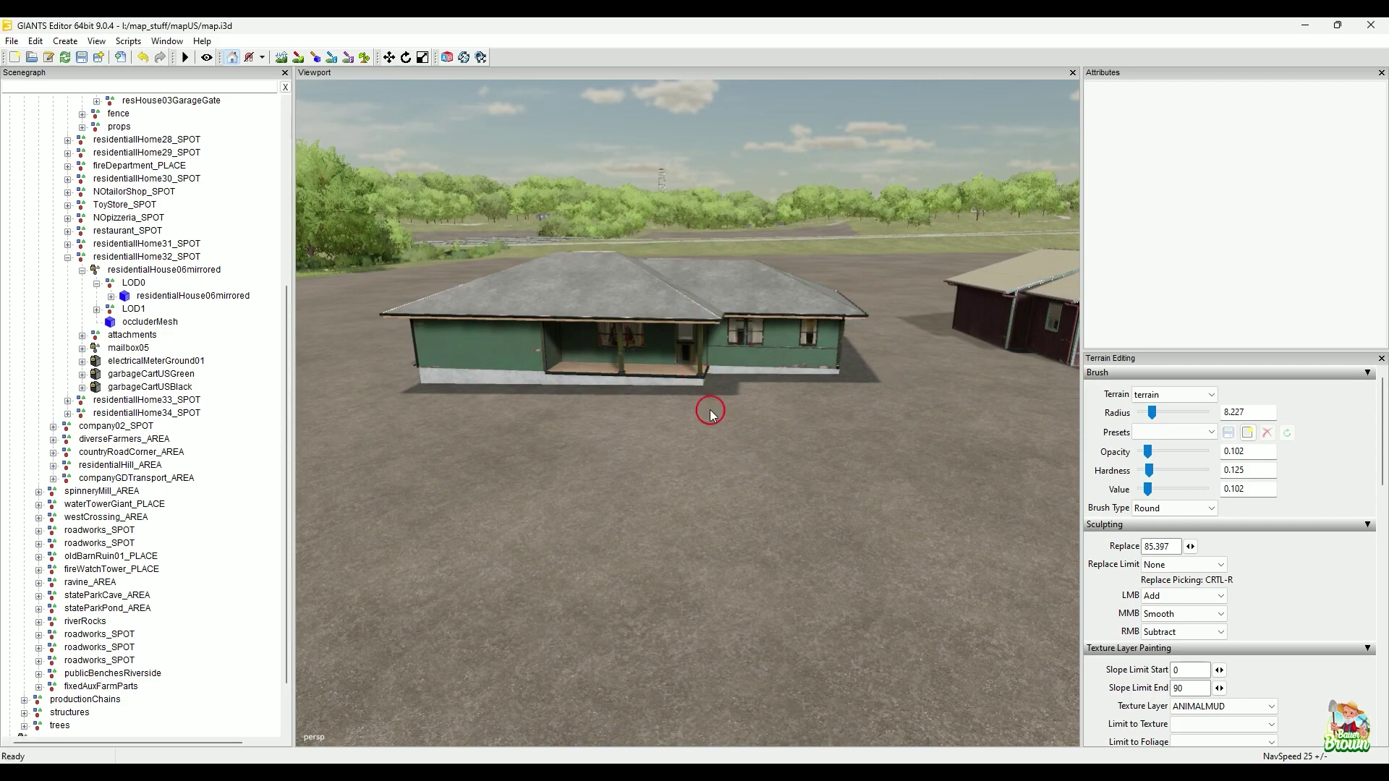
{"action": "left_click_drag", "start_coordinate": [710, 406], "coordinate": [749, 455], "text": "alt"}
{"action": "left_click_drag", "start_coordinate": [862, 512], "coordinate": [930, 511], "text": "alt"}
{"action": "right_click_drag", "start_coordinate": [930, 511], "coordinate": [873, 527], "text": "alt"}
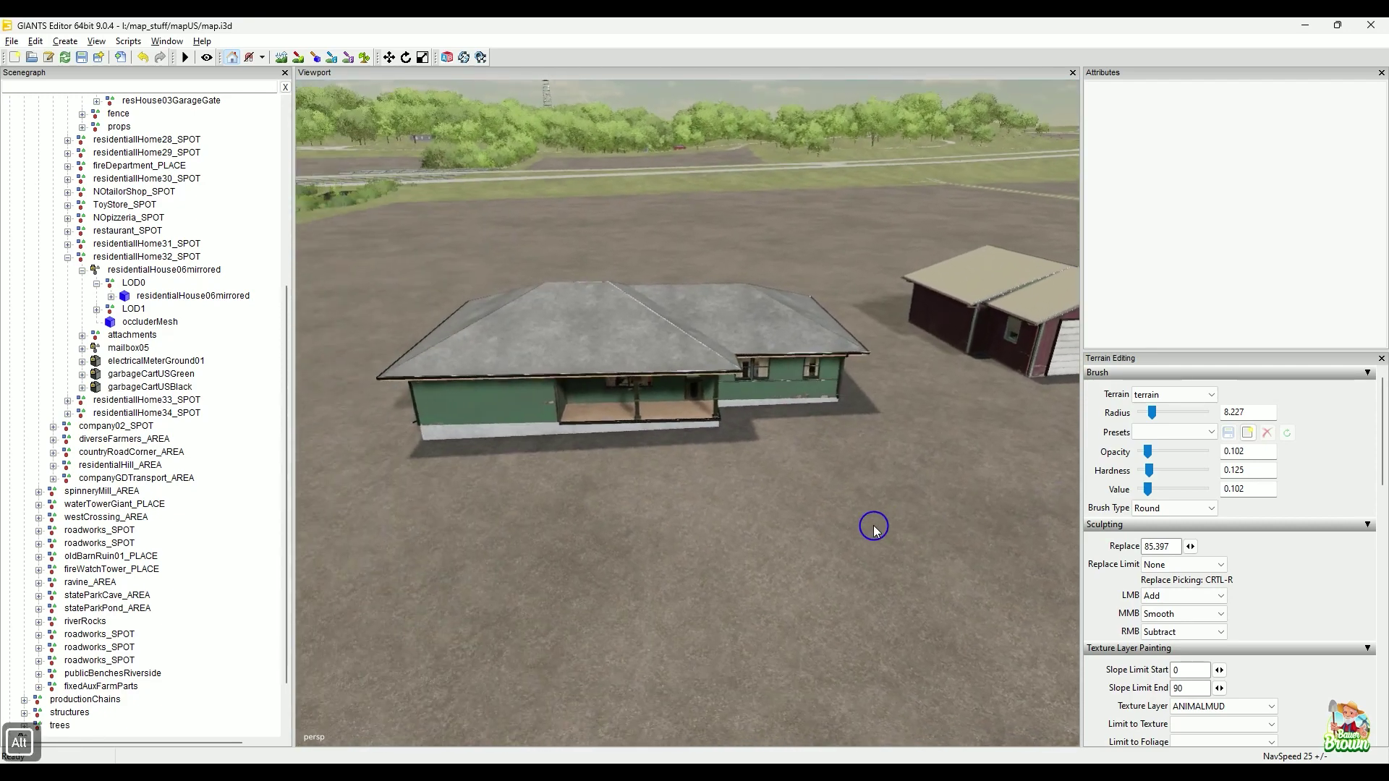
{"action": "left_click_drag", "start_coordinate": [808, 515], "coordinate": [689, 491], "text": "alt"}
{"action": "left_click_drag", "start_coordinate": [509, 424], "coordinate": [546, 453], "text": "alt"}
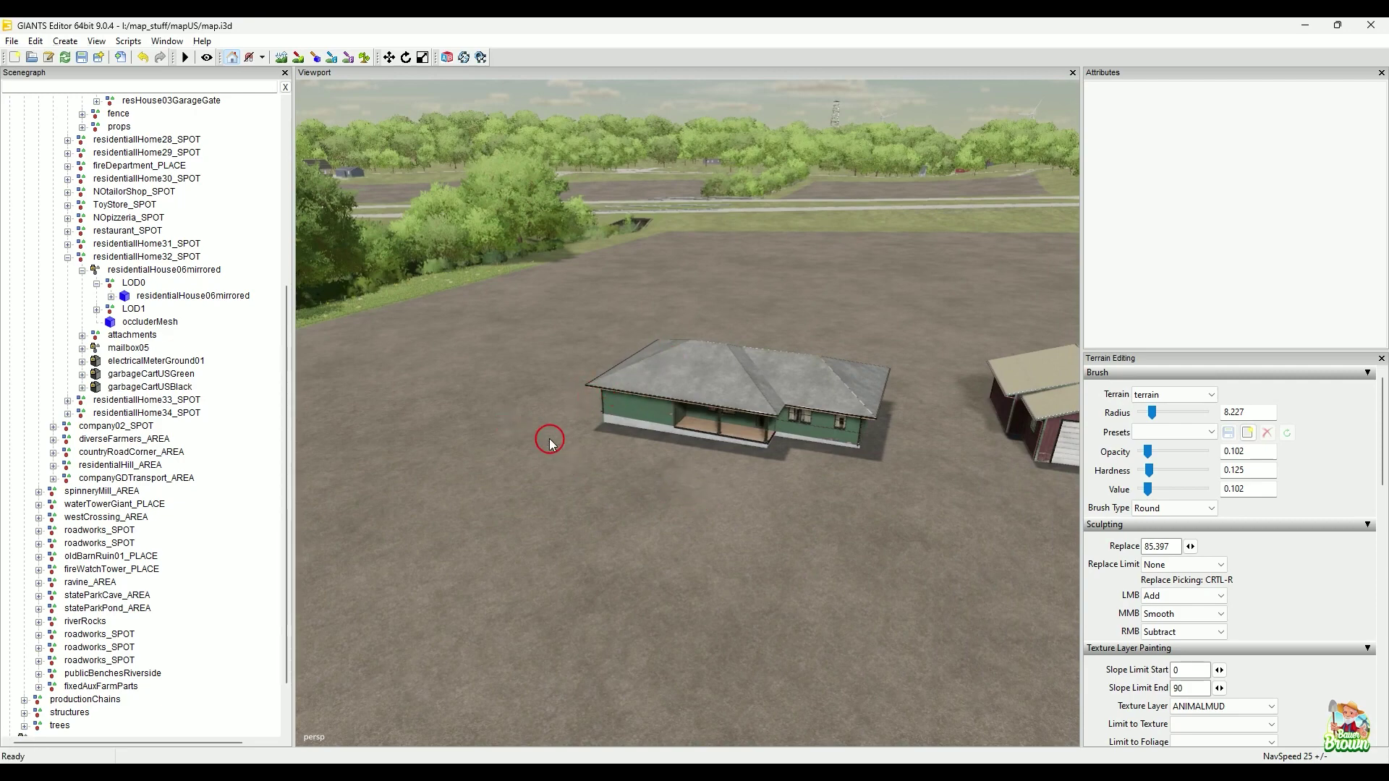
Look over the field and nearby town edge, and view the green house from its end and front alongside the garages
{"action": "right_click_drag", "start_coordinate": [545, 453], "coordinate": [909, 442], "text": "alt"}
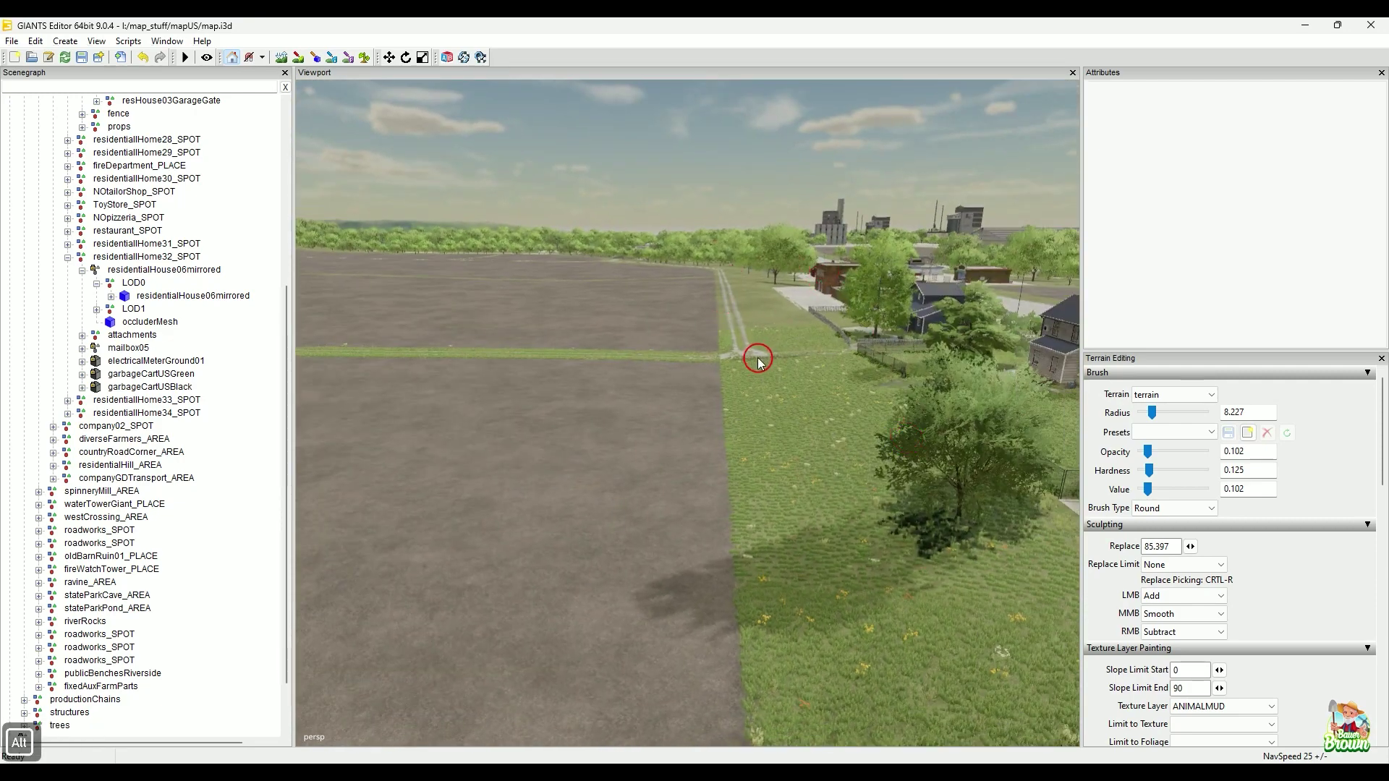
{"action": "left_click_drag", "start_coordinate": [740, 384], "coordinate": [564, 474], "text": "alt"}
{"action": "left_click_drag", "start_coordinate": [688, 503], "coordinate": [611, 491], "text": "alt"}
{"action": "right_click_drag", "start_coordinate": [611, 492], "coordinate": [609, 481], "text": "alt"}
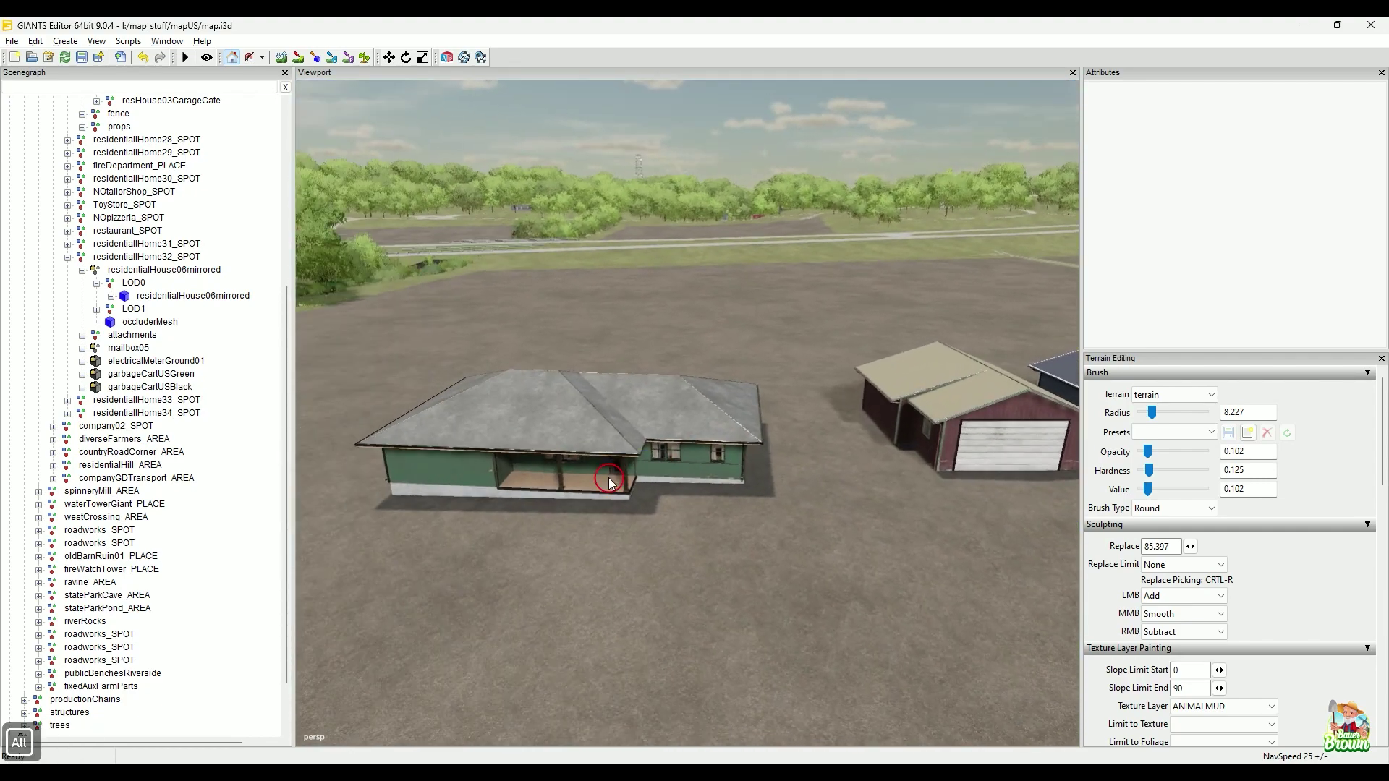
{"action": "left_click_drag", "start_coordinate": [685, 514], "coordinate": [622, 509], "text": "alt"}
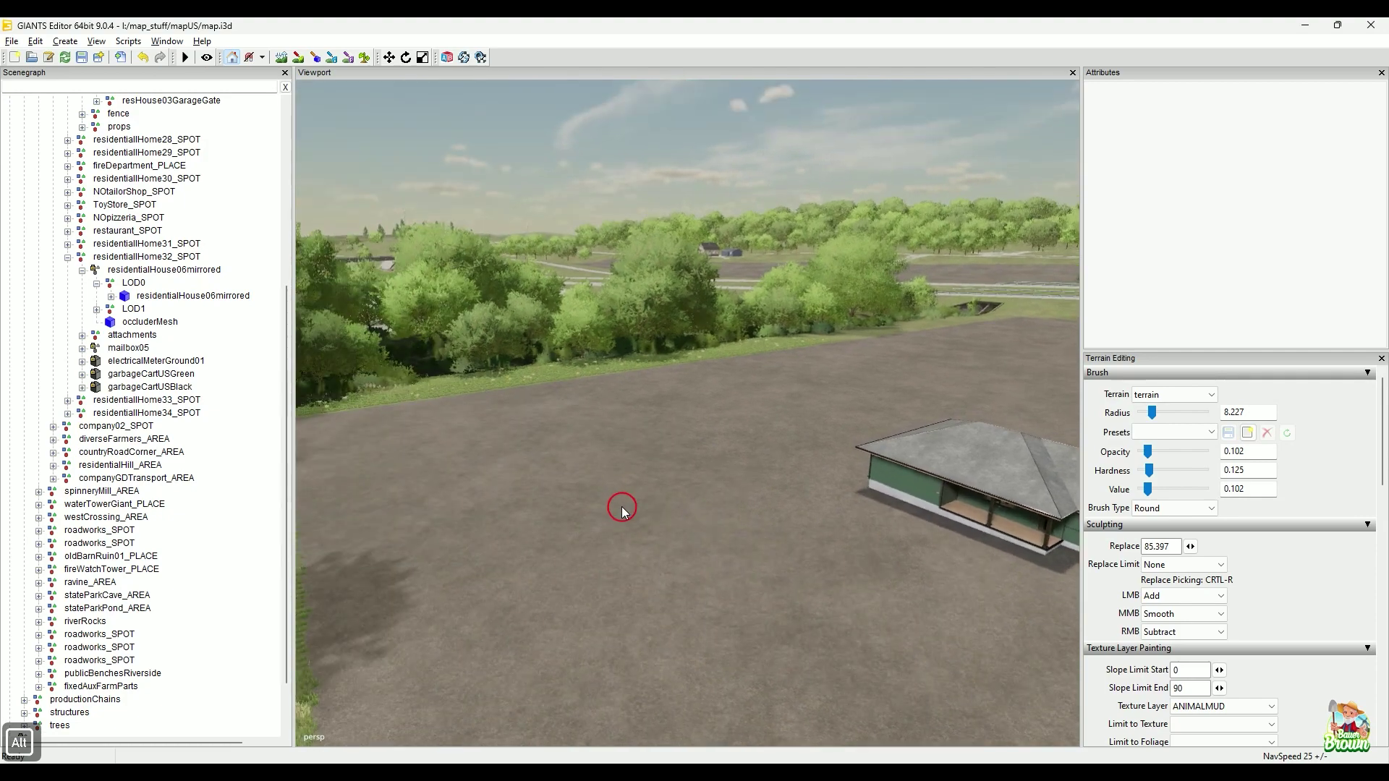
{"action": "middle_click_drag", "start_coordinate": [552, 340], "coordinate": [592, 407], "text": "alt"}
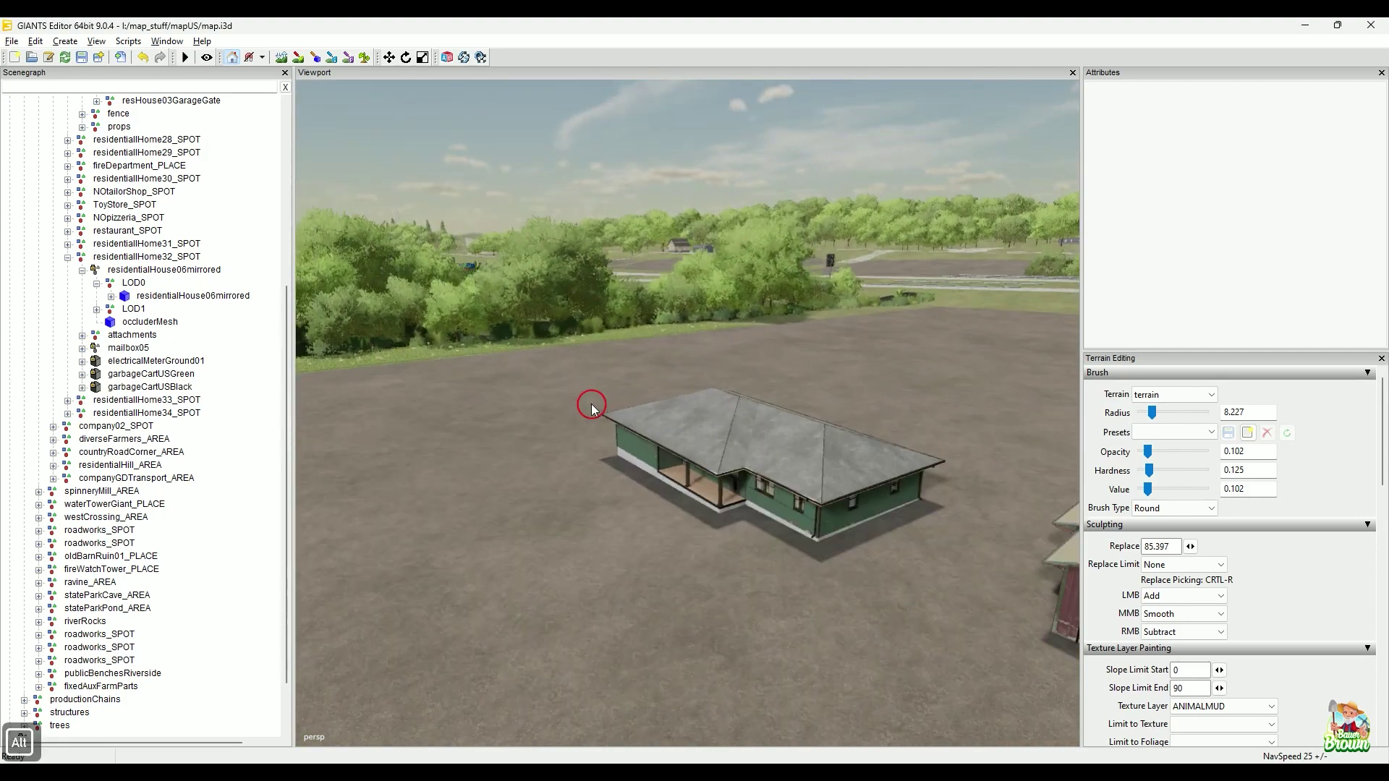
{"action": "left_click_drag", "start_coordinate": [550, 506], "coordinate": [636, 542], "text": "alt"}
{"action": "middle_click_drag", "start_coordinate": [636, 542], "coordinate": [663, 547], "text": "alt"}
{"action": "left_click_drag", "start_coordinate": [663, 547], "coordinate": [774, 540], "text": "alt"}
{"action": "left_click_drag", "start_coordinate": [884, 504], "coordinate": [817, 515], "text": "alt"}
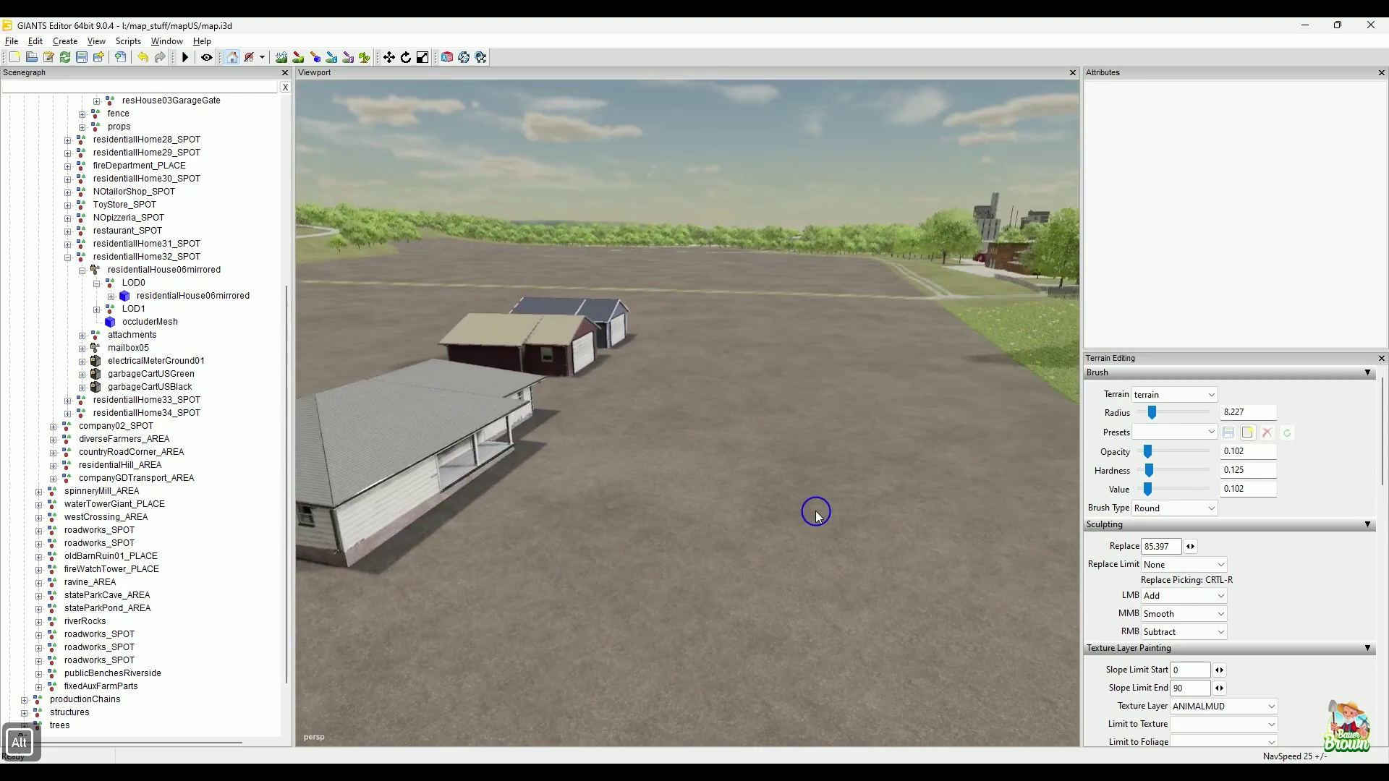
{"action": "left_click_drag", "start_coordinate": [734, 536], "coordinate": [595, 546], "text": "alt"}
{"action": "right_click_drag", "start_coordinate": [596, 545], "coordinate": [549, 545], "text": "alt"}
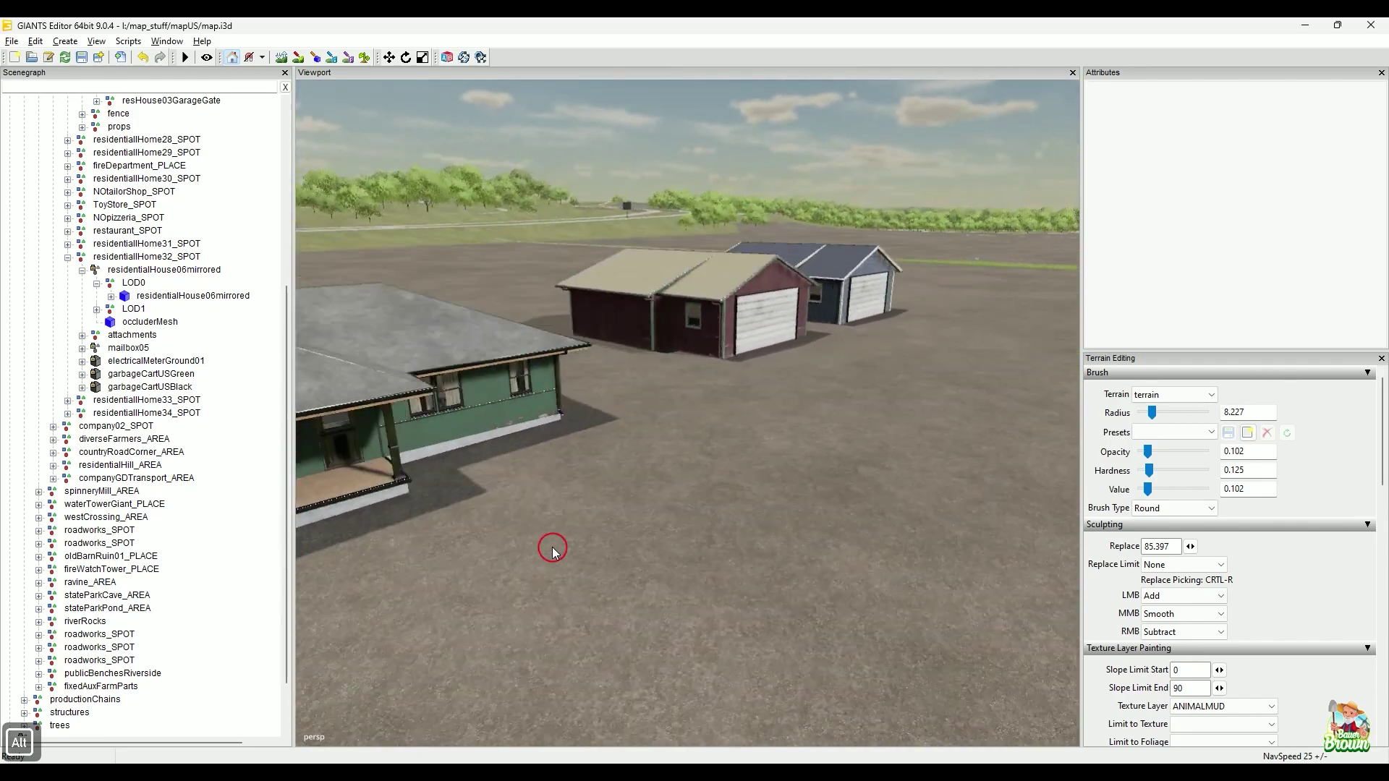
{"action": "left_click_drag", "start_coordinate": [549, 545], "coordinate": [569, 496], "text": "alt"}
Check the shader source and variation options of the residentialHouse06mirrored mesh's residentialHouse06_mat material, closing the Material Editing window when done
{"action": "left_click", "coordinate": [577, 350]}
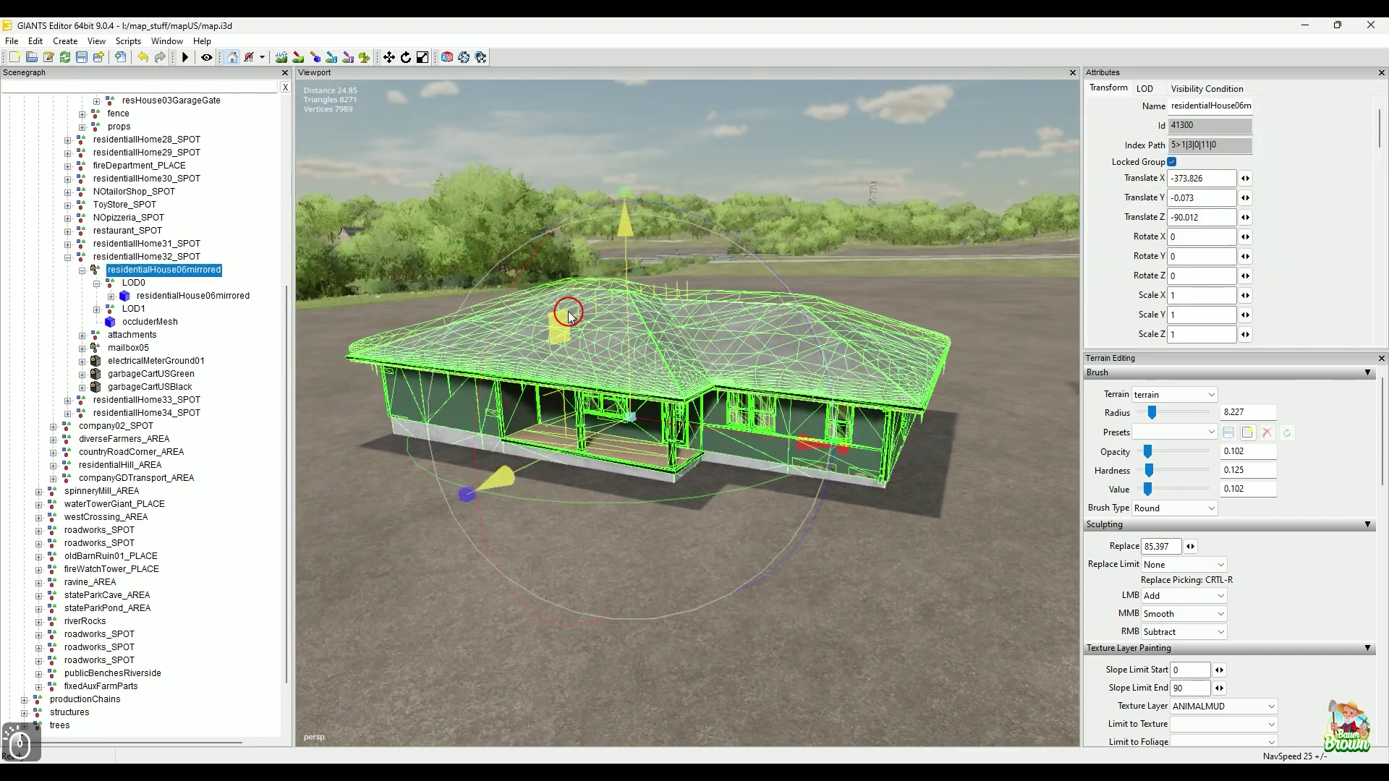
{"action": "left_click", "coordinate": [235, 298]}
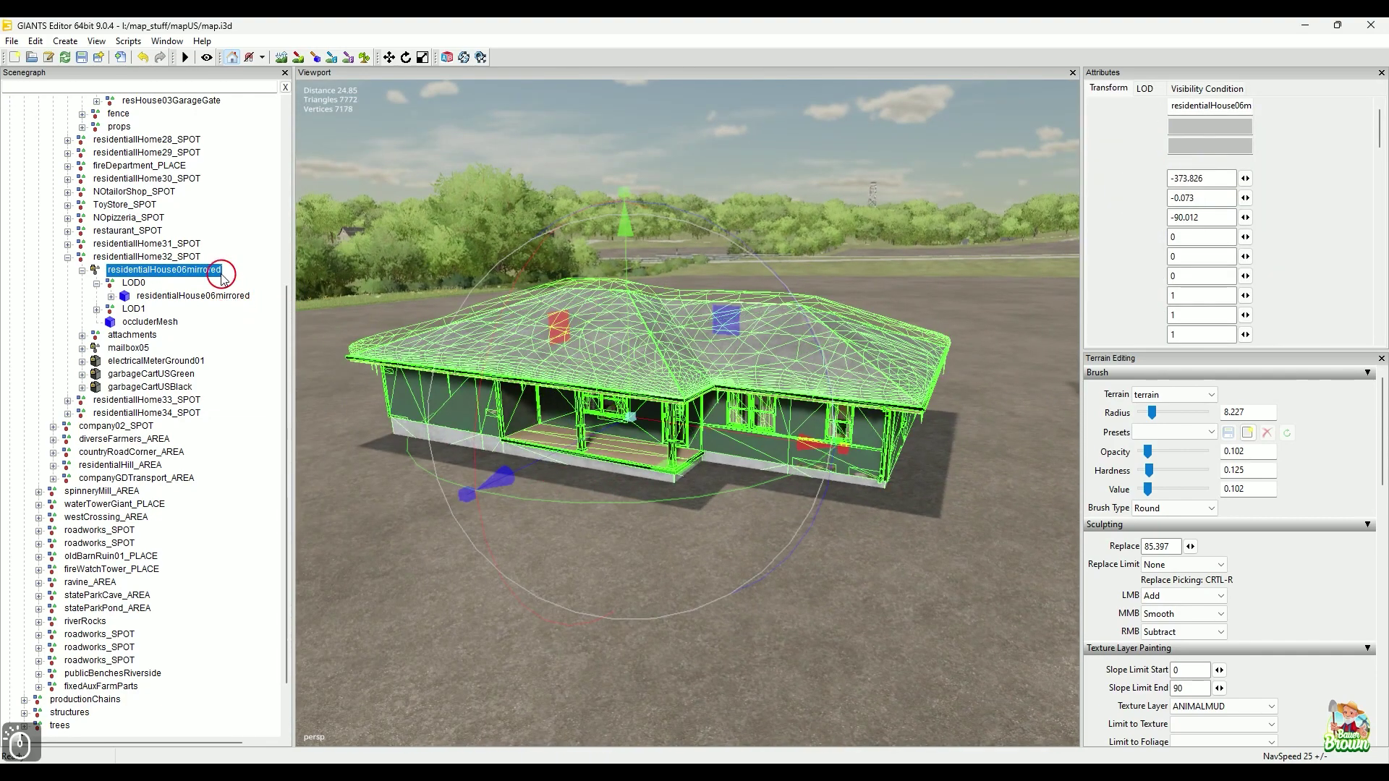
{"action": "left_click", "coordinate": [169, 43]}
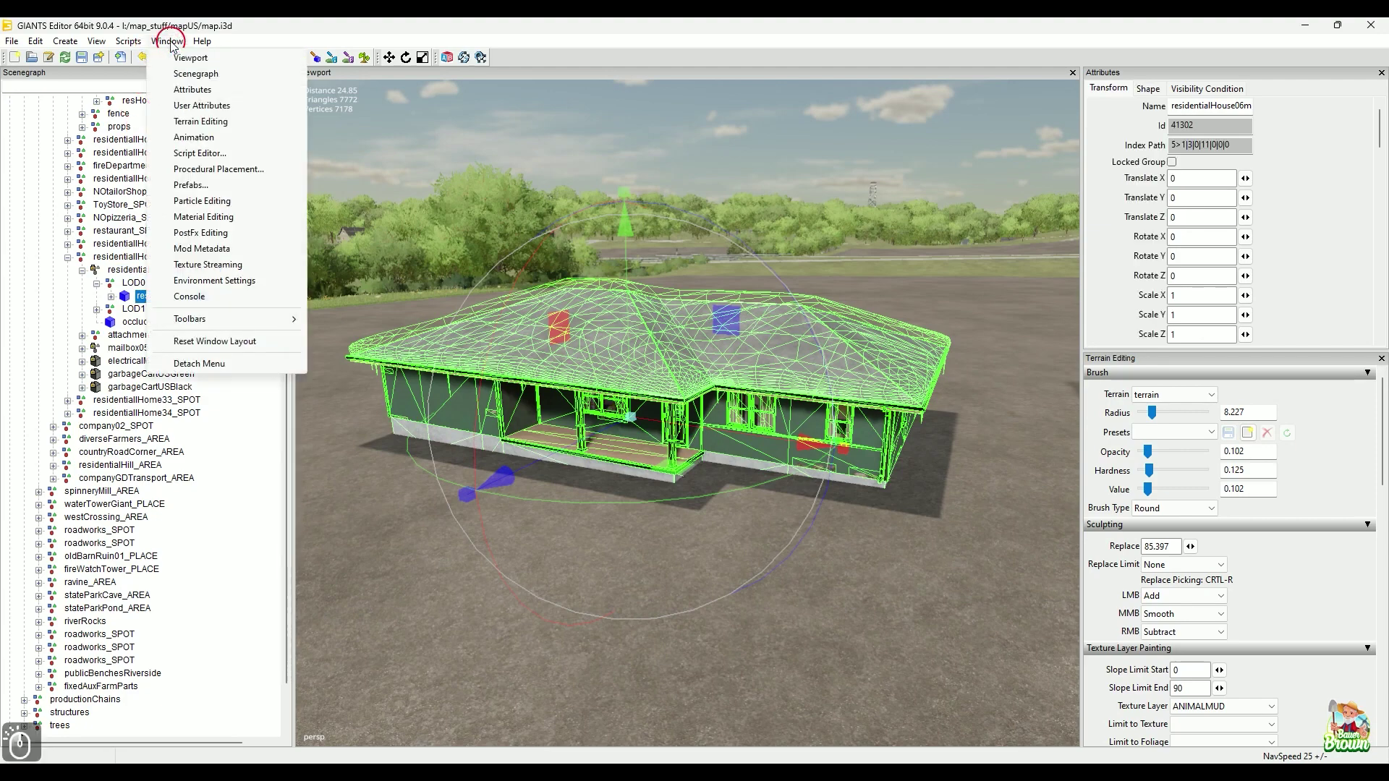
{"action": "left_click", "coordinate": [250, 218]}
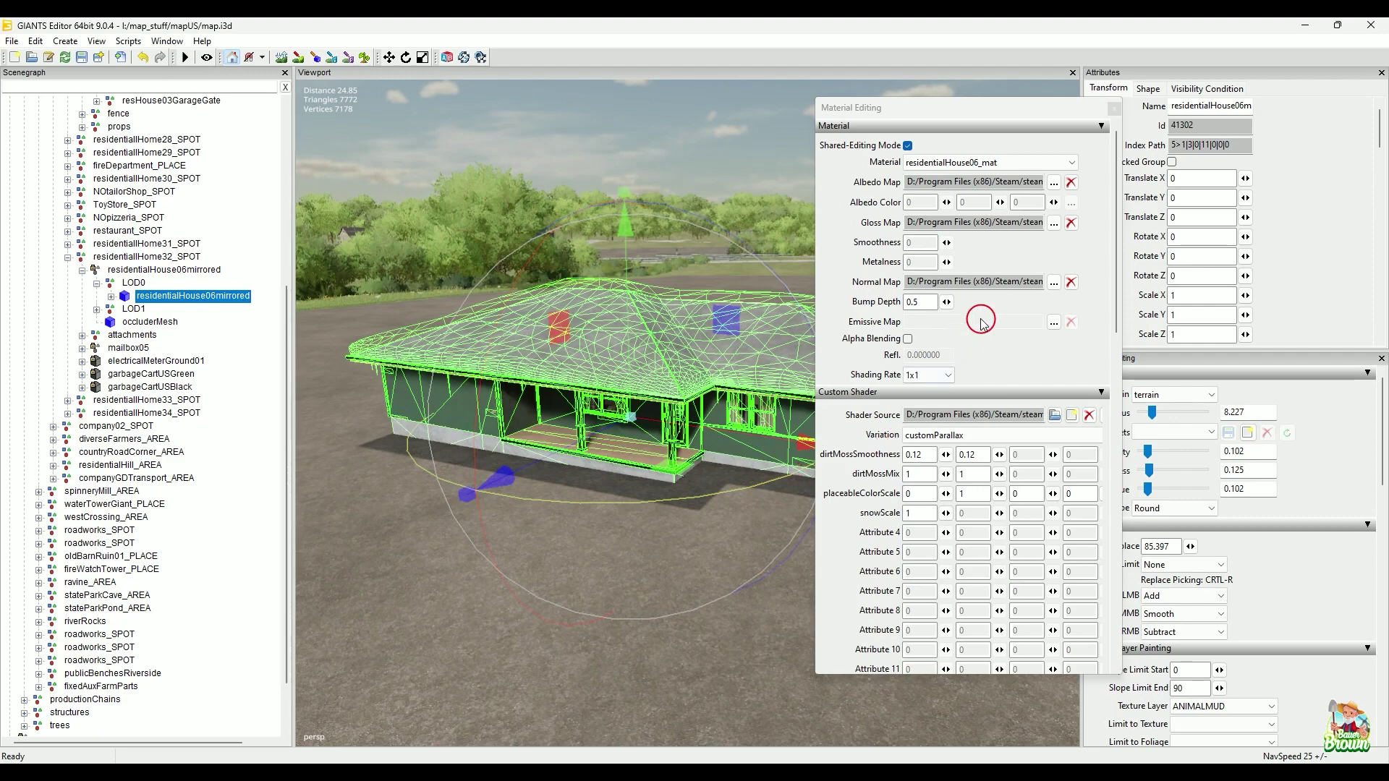
{"action": "scroll", "coordinate": [980, 324], "scroll_direction": "down", "scroll_amount": 2}
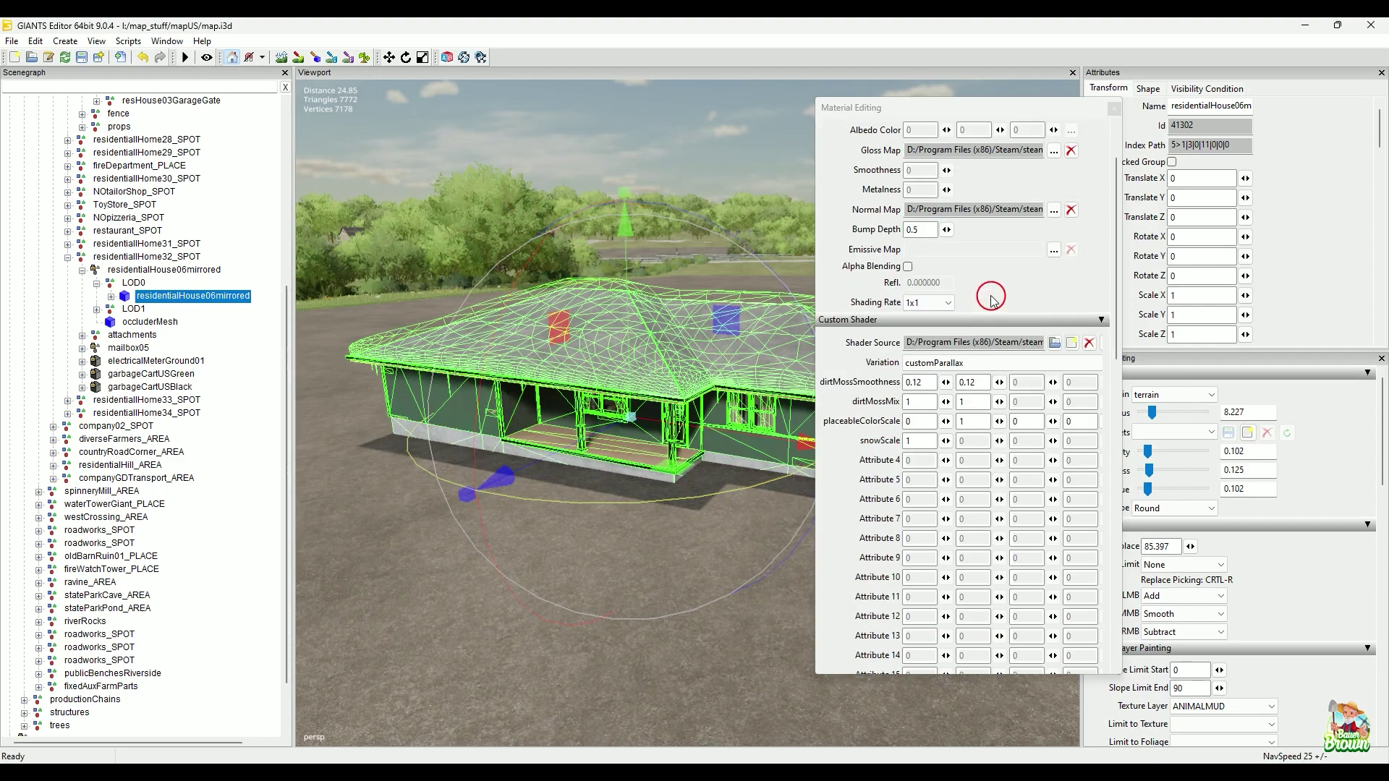
{"action": "left_click", "coordinate": [1046, 365]}
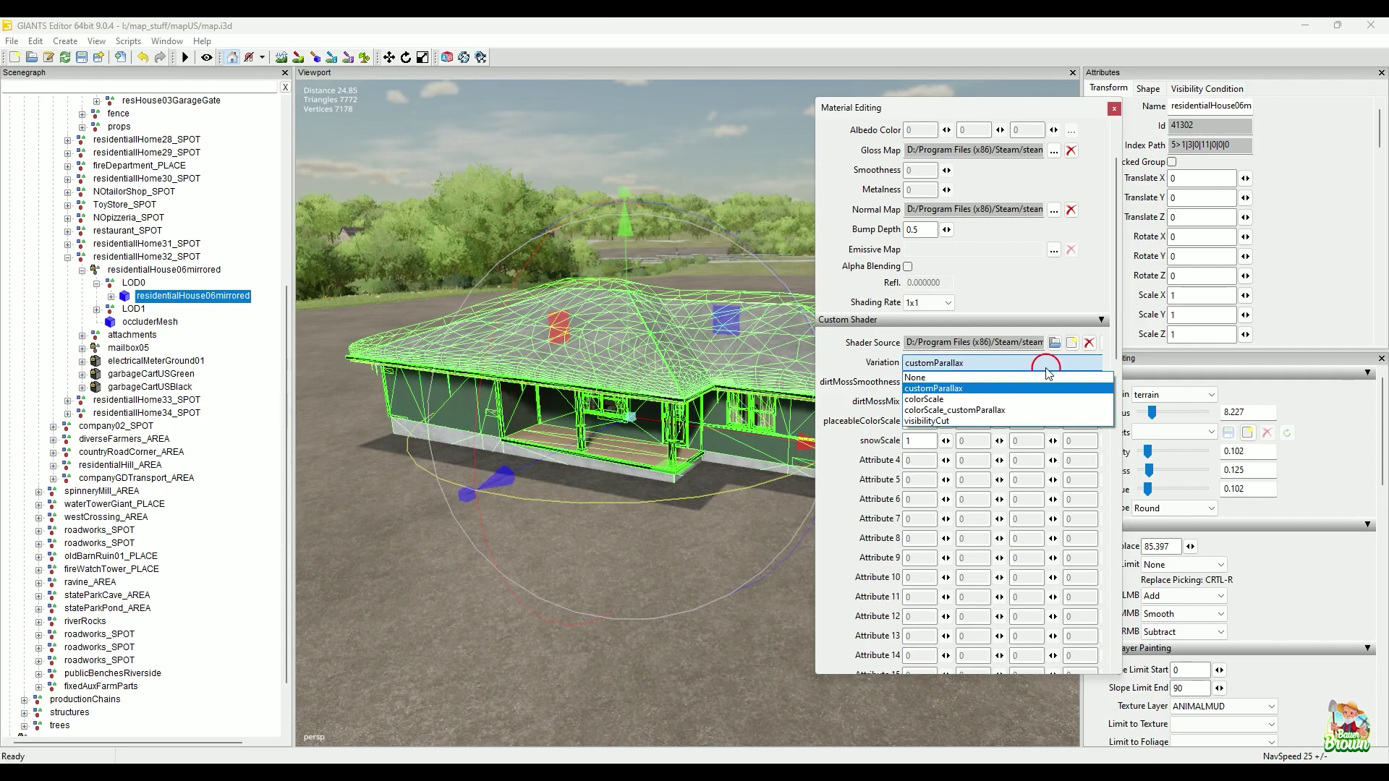
{"action": "left_click", "coordinate": [1047, 369]}
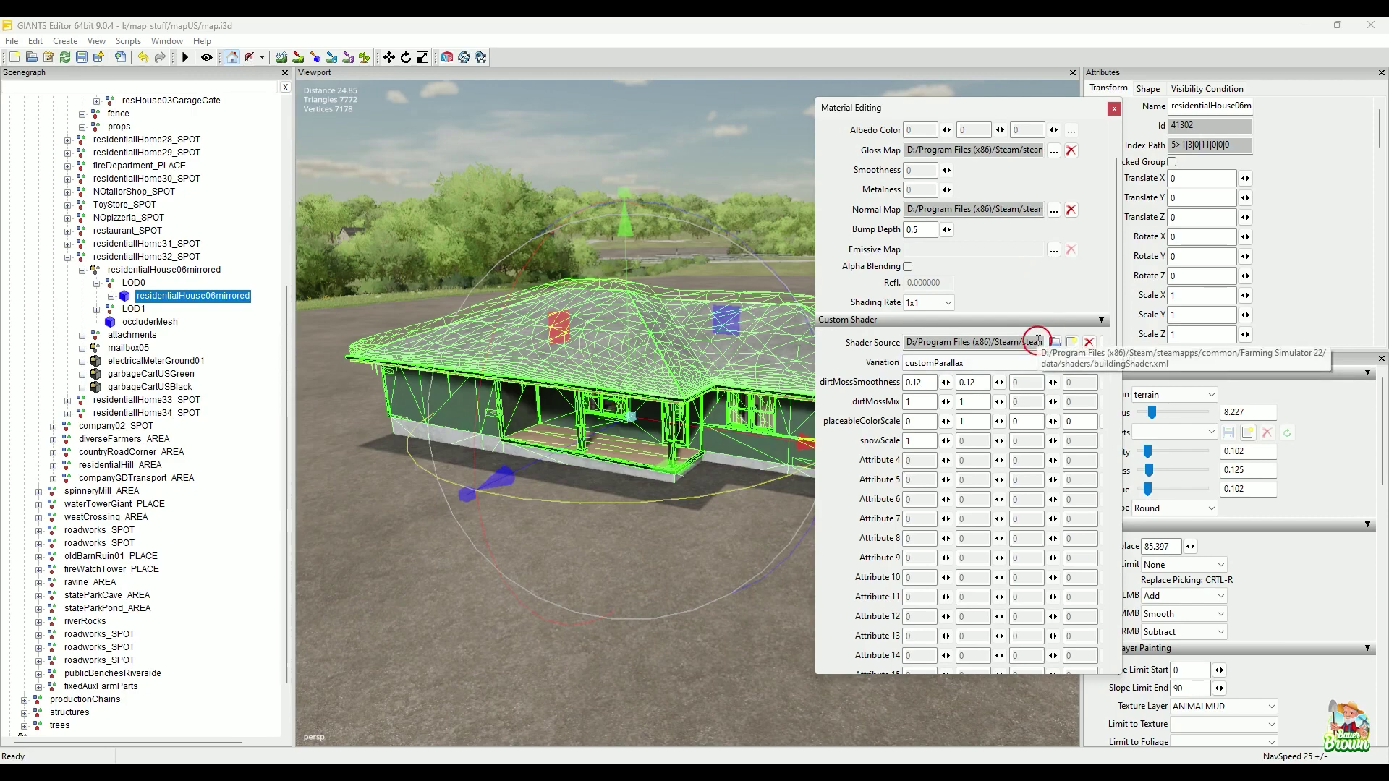
{"action": "scroll", "coordinate": [1014, 289], "scroll_direction": "up", "scroll_amount": 3}
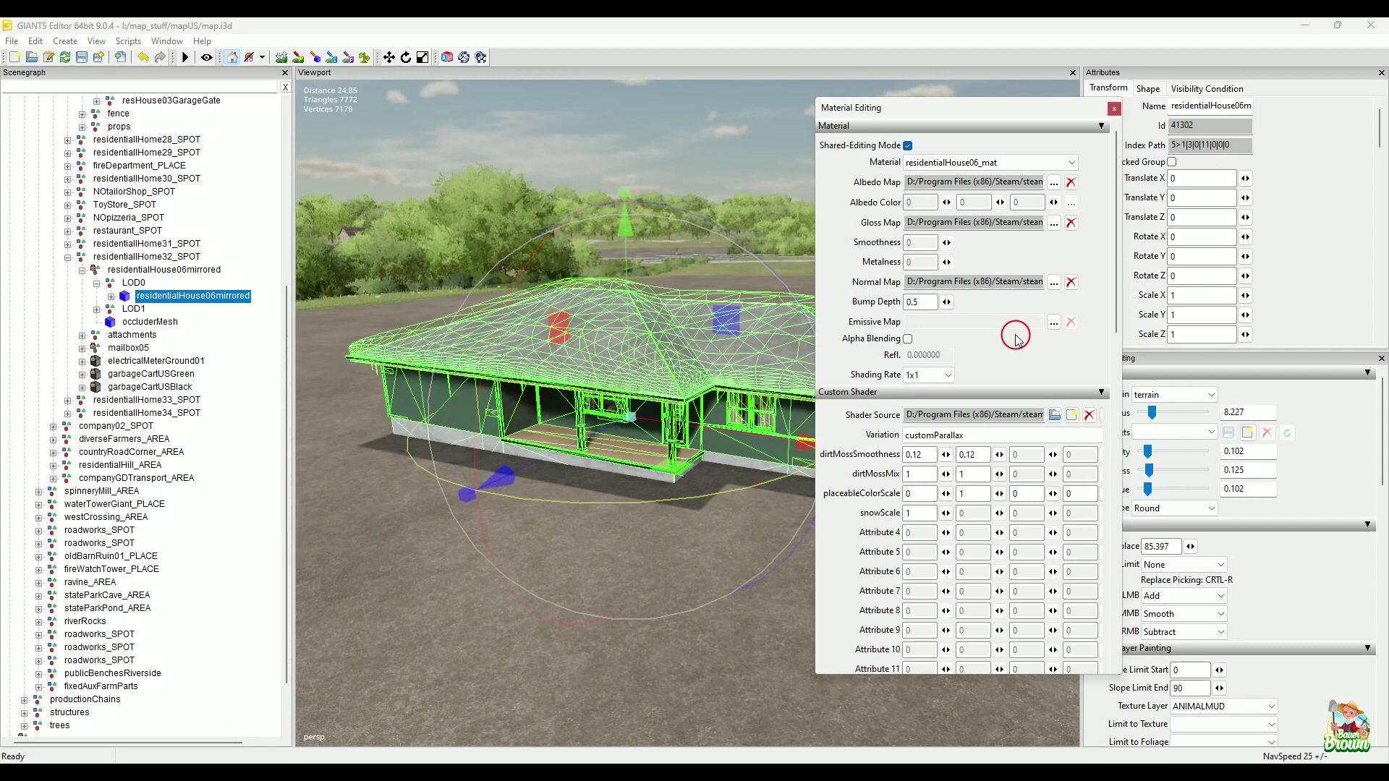
{"action": "left_click", "coordinate": [1116, 111]}
Clear the selection and inspect the green house's porch, front wall, windows and foundation strip up close
{"action": "left_click_drag", "start_coordinate": [768, 325], "coordinate": [906, 457], "text": "alt"}
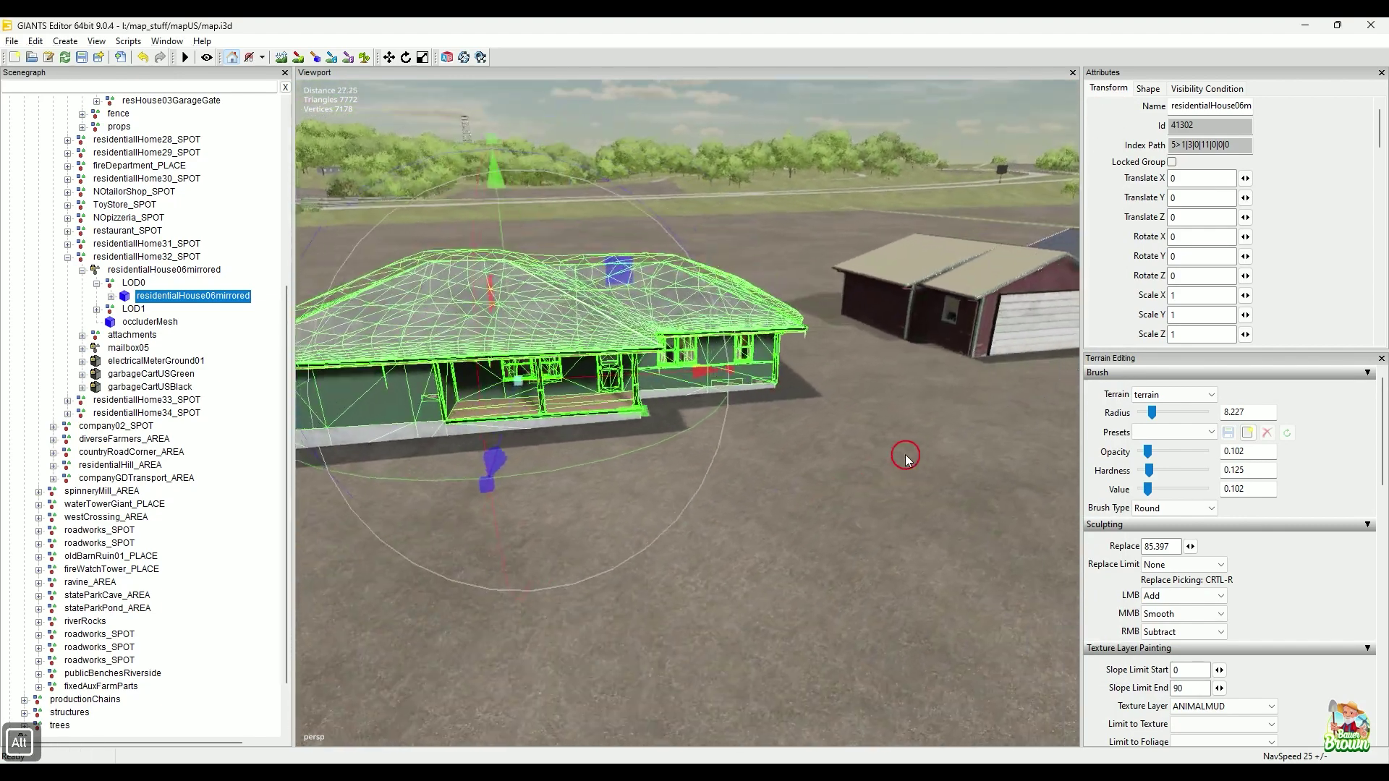
{"action": "left_click", "coordinate": [797, 129]}
{"action": "left_click_drag", "start_coordinate": [964, 406], "coordinate": [888, 384], "text": "alt"}
{"action": "mouse_move", "coordinate": [758, 395]}
{"action": "left_mouse_down", "text": "alt"}
{"action": "mouse_move", "coordinate": [722, 403]}
{"action": "mouse_move", "coordinate": [734, 398]}
{"action": "left_mouse_up", "text": "alt"}
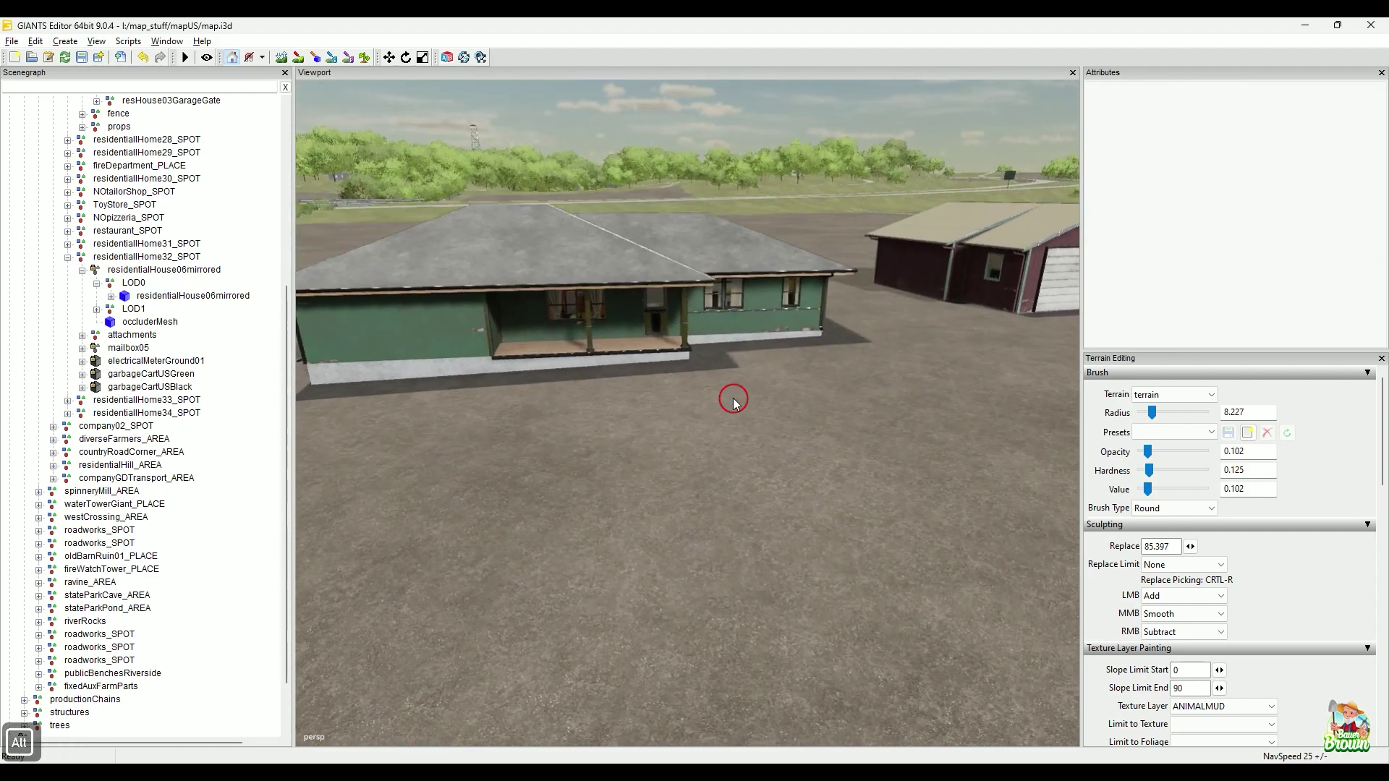
{"action": "right_click_drag", "start_coordinate": [733, 398], "coordinate": [753, 370], "text": "alt"}
{"action": "left_click_drag", "start_coordinate": [752, 371], "coordinate": [774, 388], "text": "alt"}
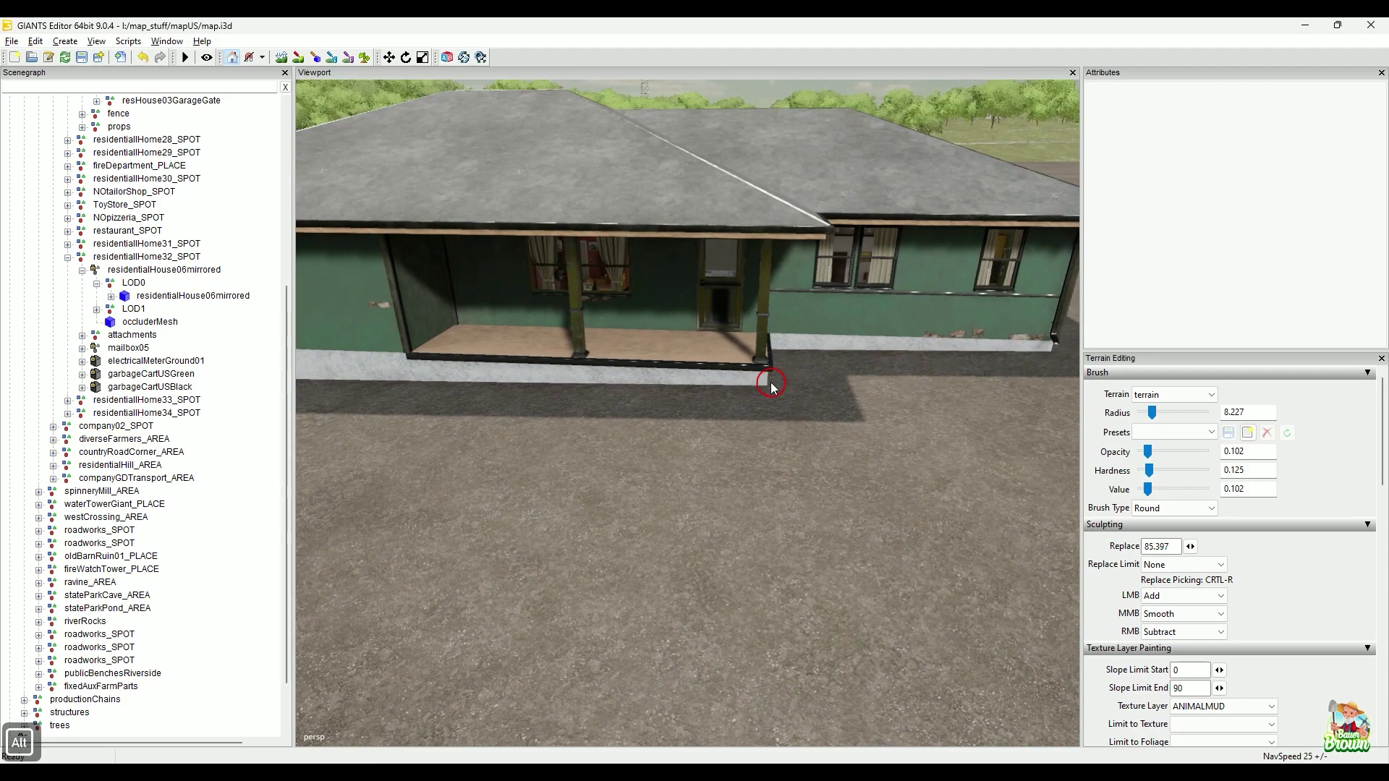
{"action": "right_click_drag", "start_coordinate": [771, 388], "coordinate": [774, 399], "text": "alt"}
Select the whole residentialHouse06mirrored group and raise the house to a Translate Y of about 0.576
{"action": "left_click", "coordinate": [220, 304]}
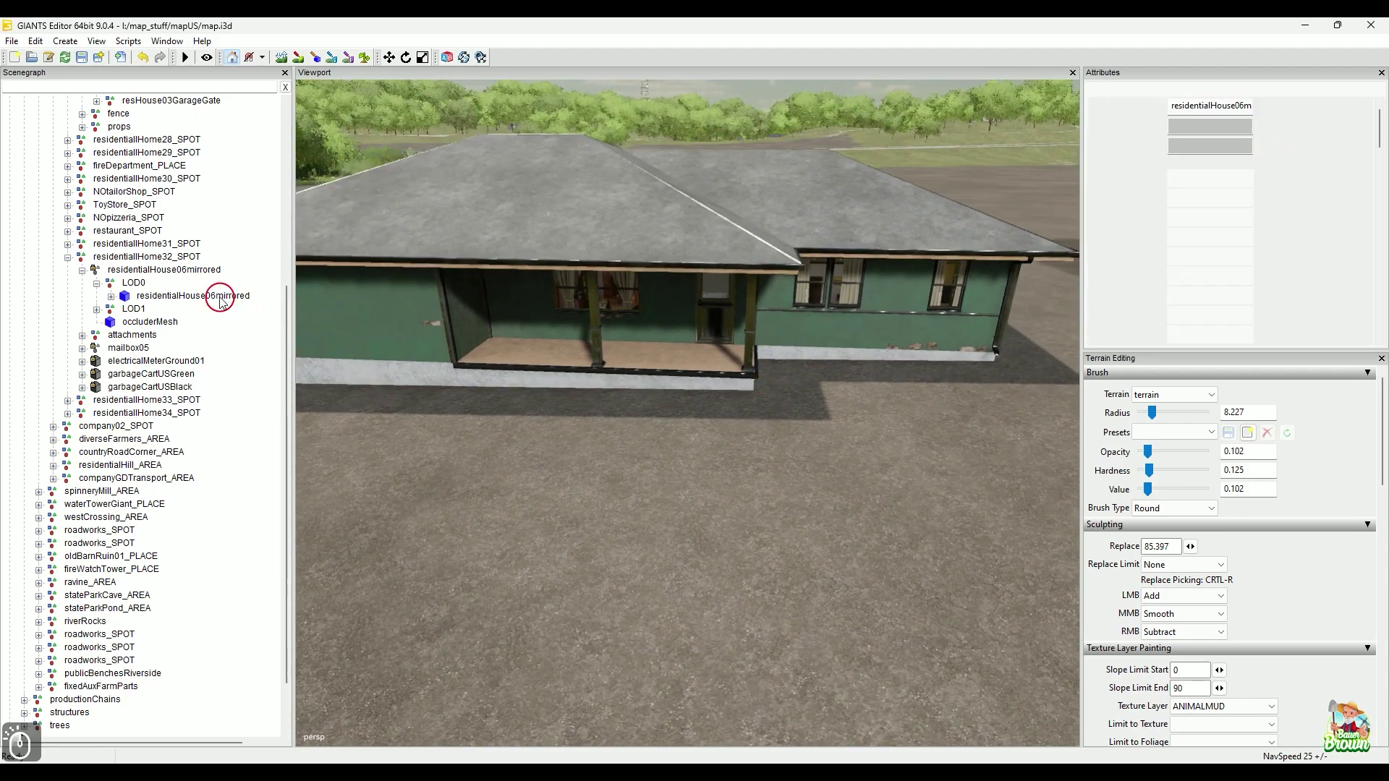
{"action": "left_click_drag", "start_coordinate": [527, 397], "coordinate": [527, 428], "text": "alt"}
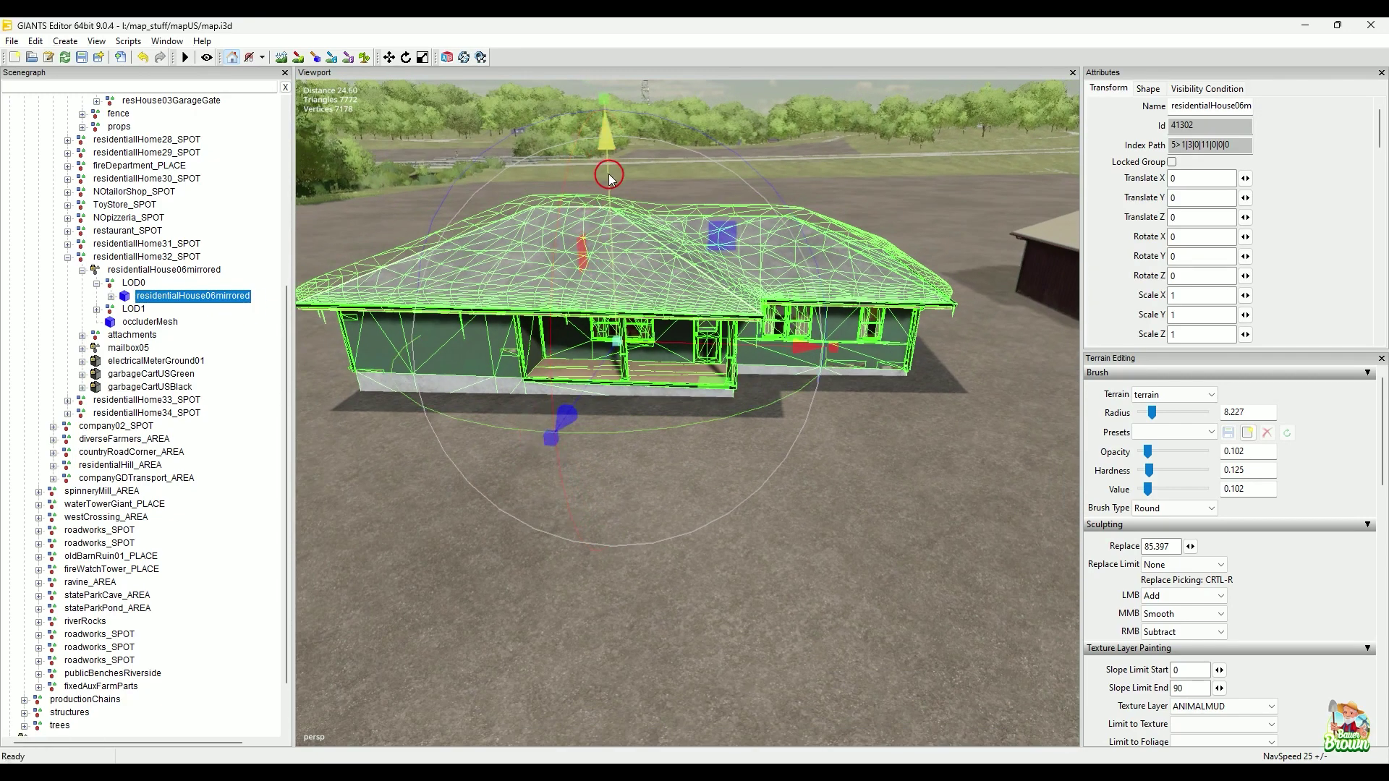
{"action": "left_click", "coordinate": [191, 259]}
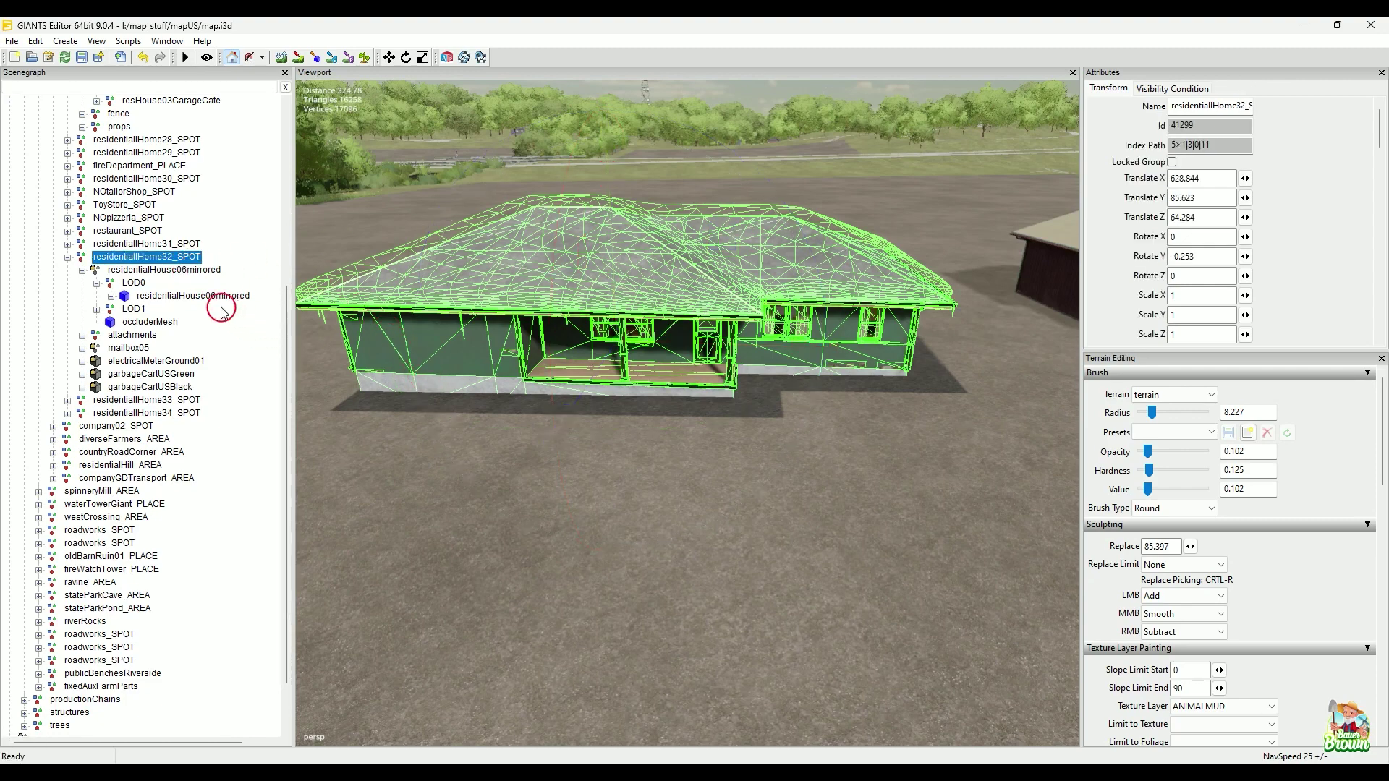
{"action": "left_click", "coordinate": [199, 272]}
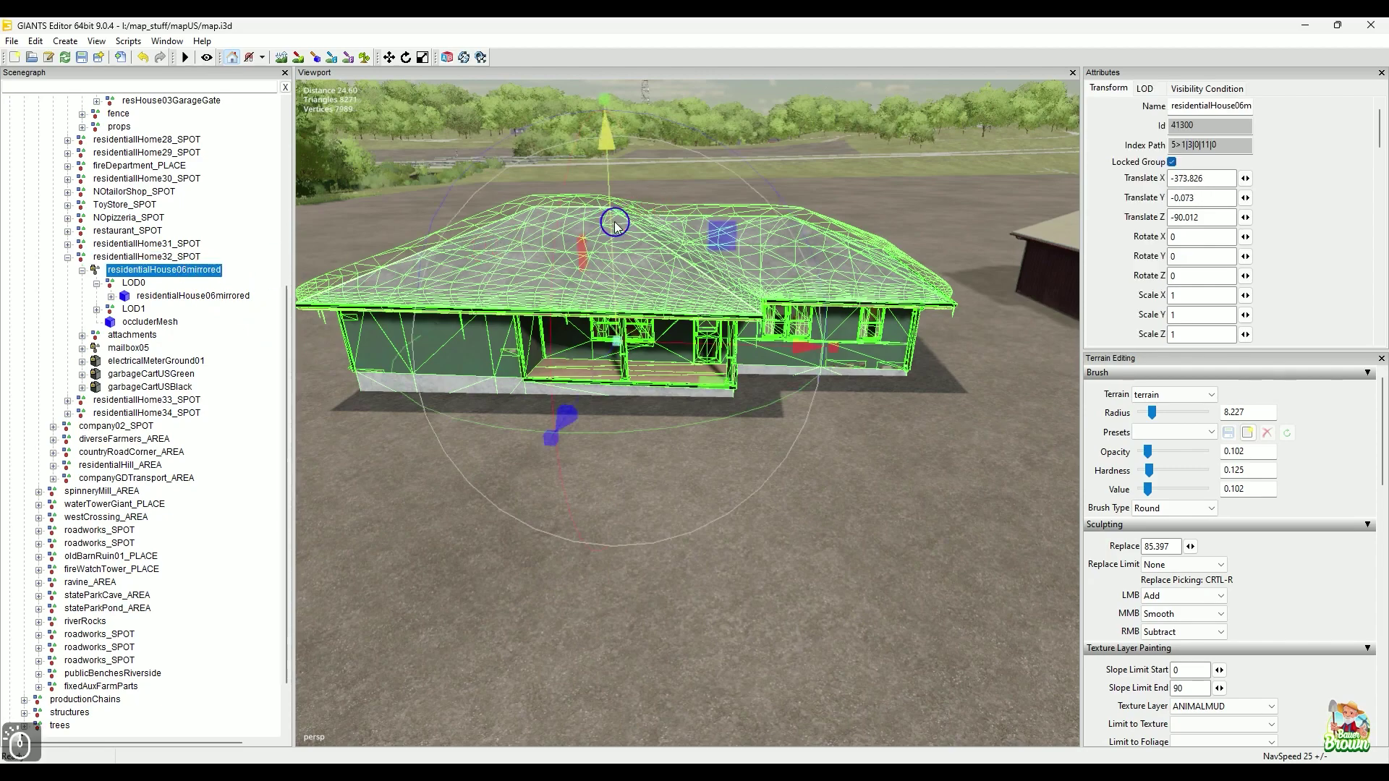
{"action": "left_click_drag", "start_coordinate": [611, 217], "coordinate": [636, 232]}
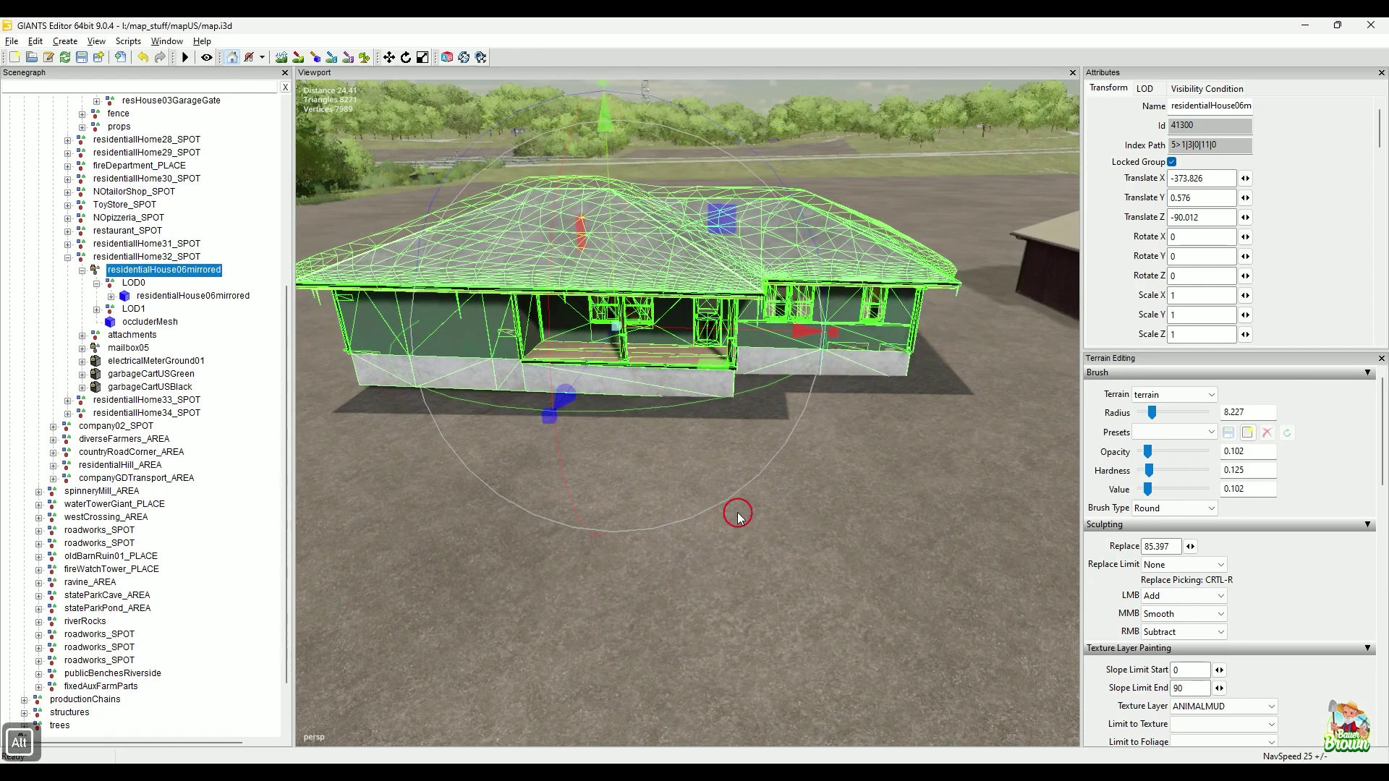
Examine the raised green house and its foundation from several angles and distances
{"action": "left_click_drag", "start_coordinate": [734, 512], "coordinate": [811, 530], "text": "alt"}
{"action": "middle_click_drag", "start_coordinate": [812, 529], "coordinate": [823, 504], "text": "alt"}
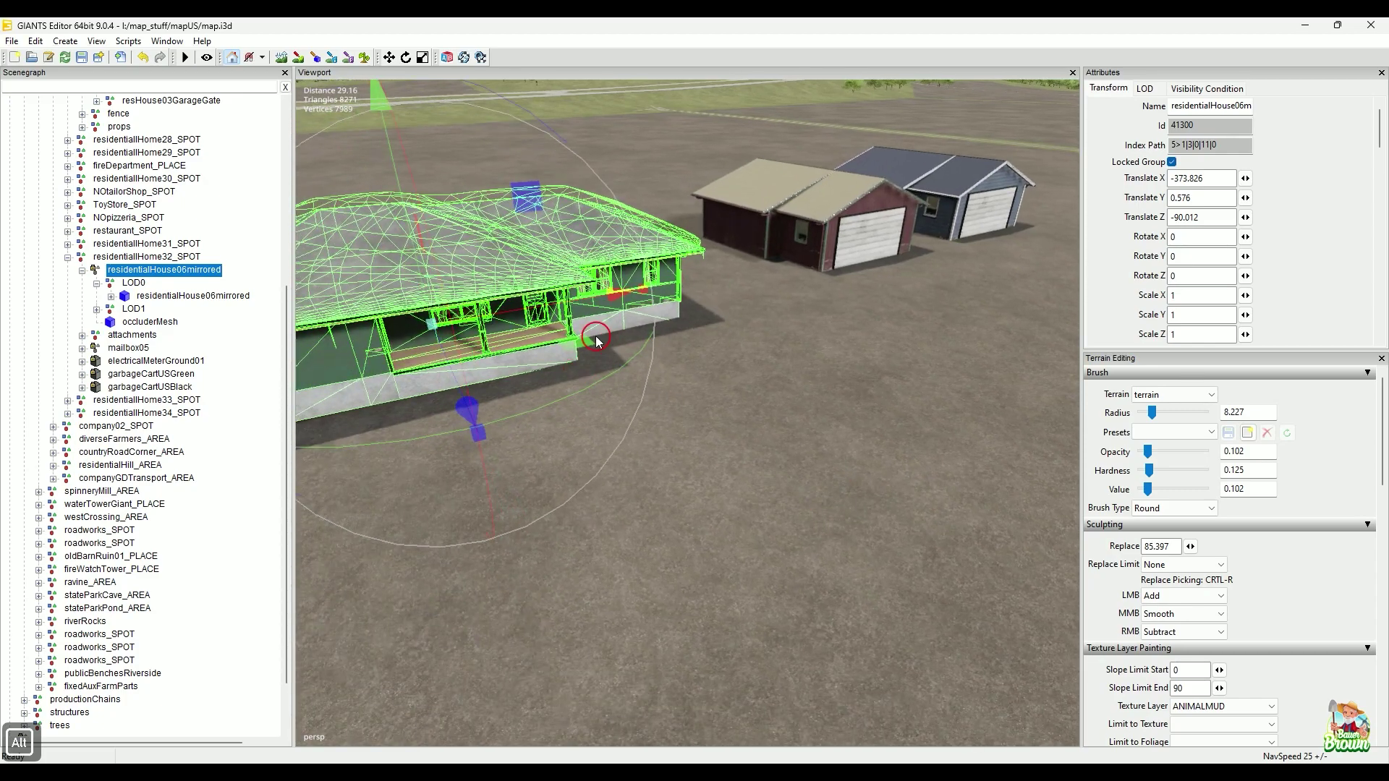
{"action": "left_click_drag", "start_coordinate": [596, 340], "coordinate": [544, 485], "text": "alt"}
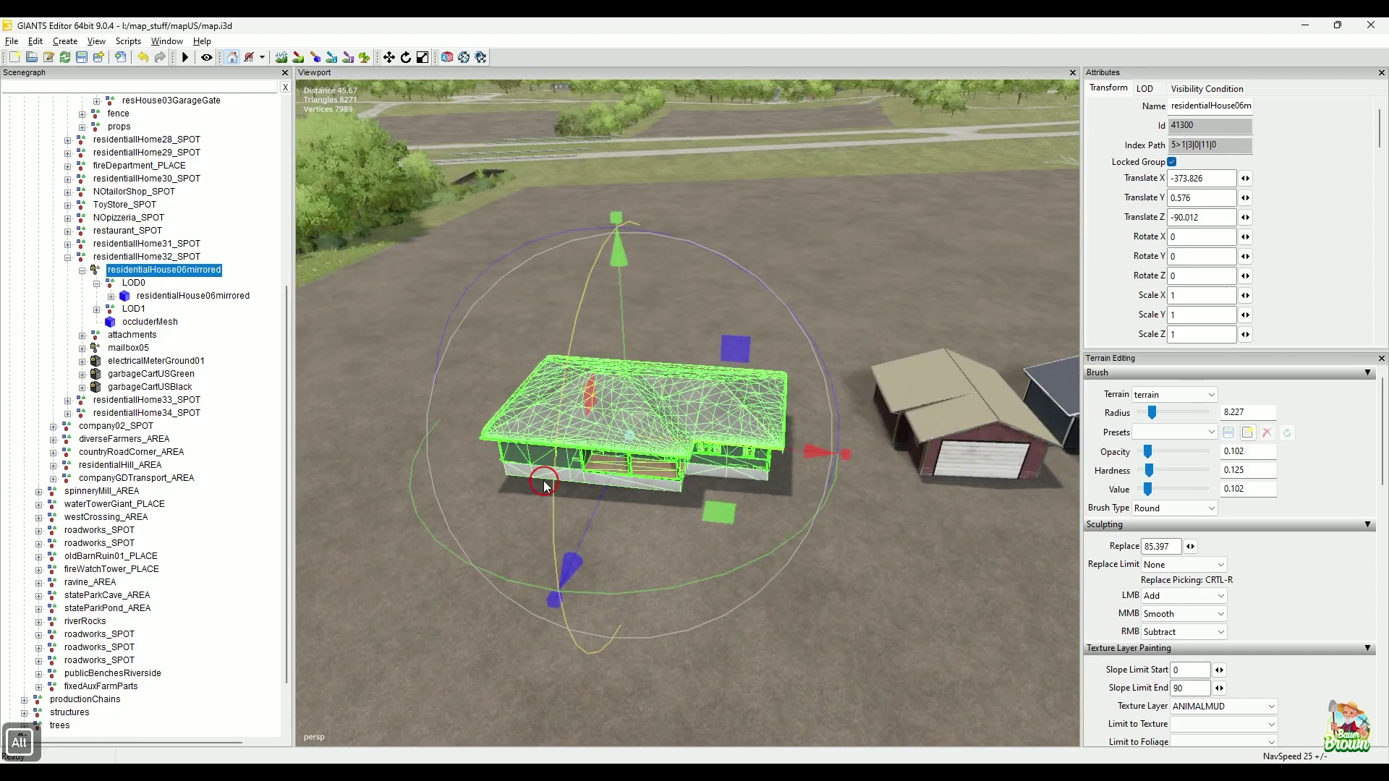
{"action": "right_click_drag", "start_coordinate": [544, 485], "coordinate": [672, 431], "text": "alt"}
{"action": "middle_click_drag", "start_coordinate": [672, 431], "coordinate": [739, 401], "text": "alt"}
{"action": "right_click_drag", "start_coordinate": [739, 400], "coordinate": [709, 430], "text": "alt"}
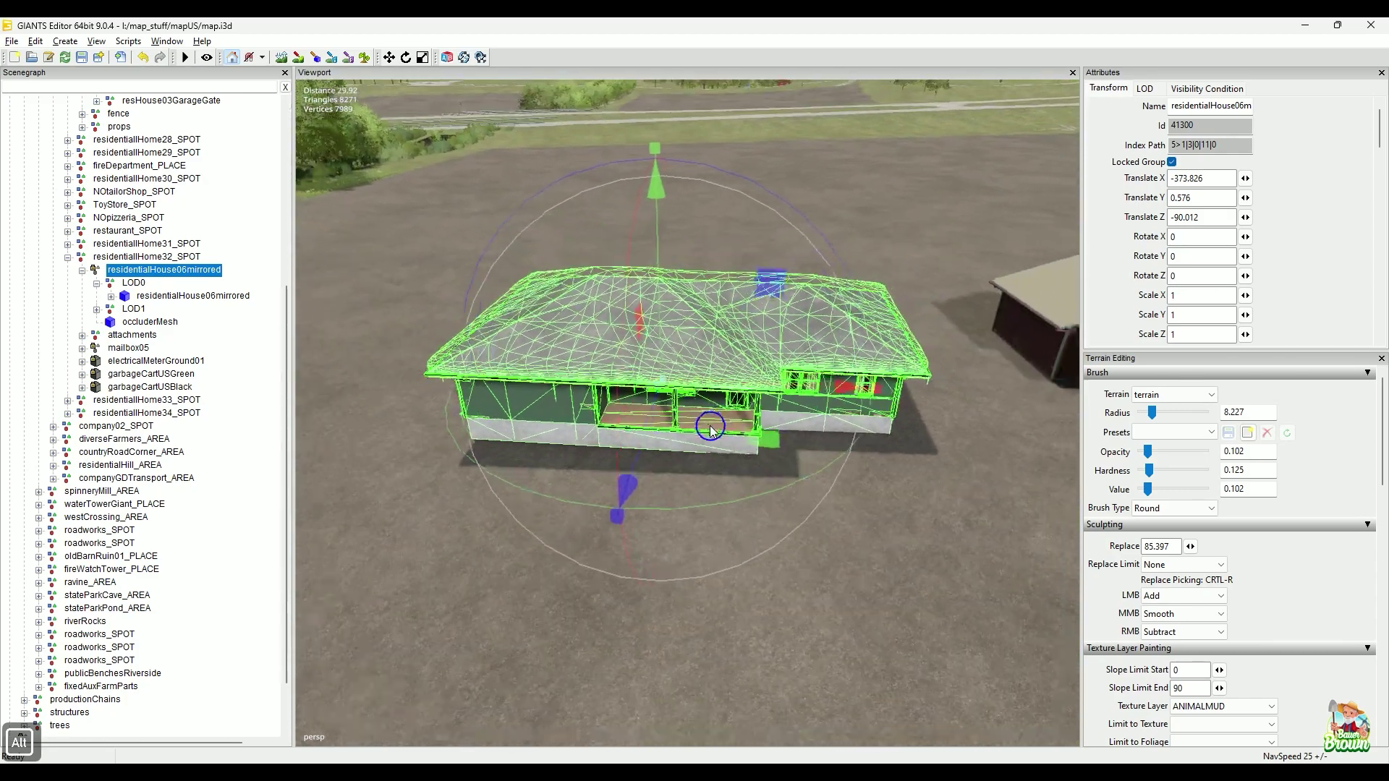
{"action": "left_click_drag", "start_coordinate": [710, 428], "coordinate": [698, 446], "text": "alt"}
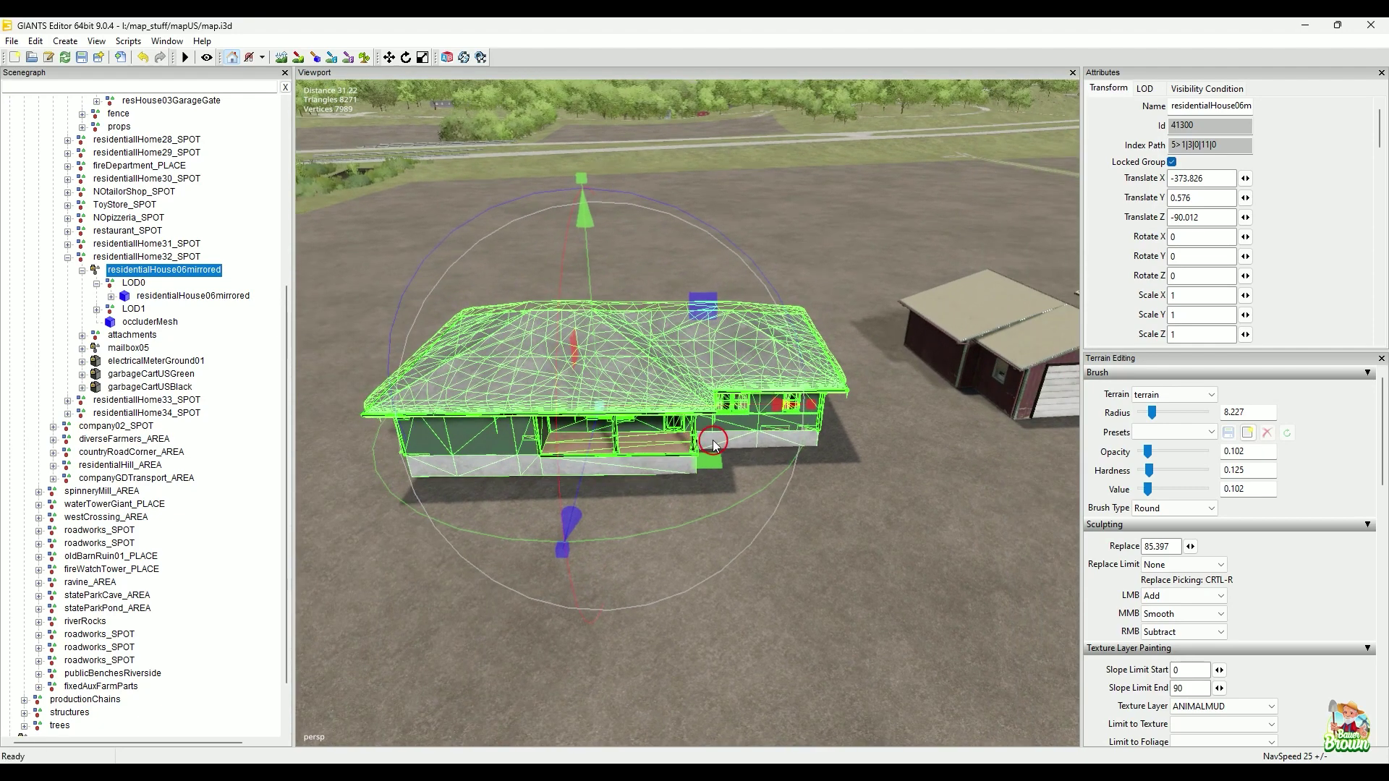
{"action": "left_click_drag", "start_coordinate": [799, 515], "coordinate": [839, 489], "text": "alt"}
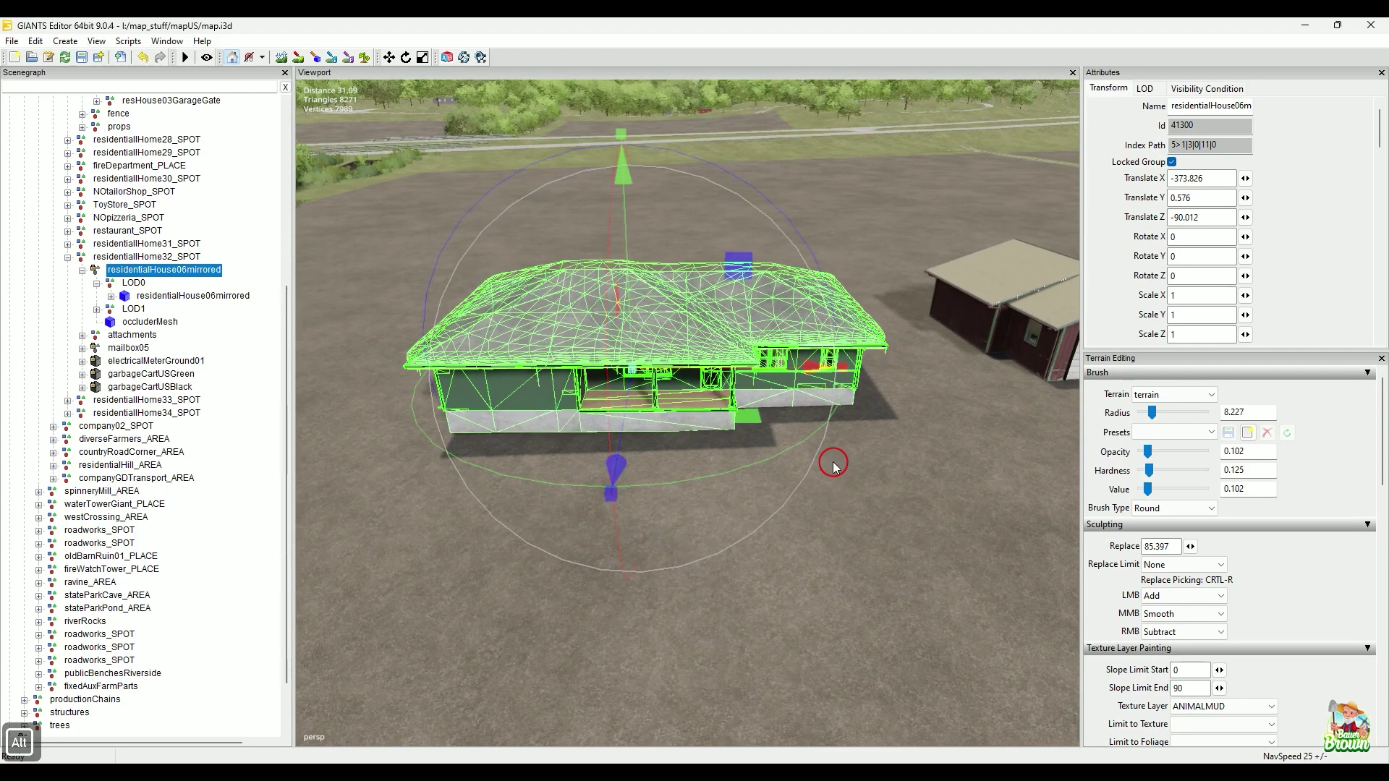
Compare the roofs, front siding and garage doors of the red and blue garage buildings up close
{"action": "middle_click_drag", "start_coordinate": [834, 459], "coordinate": [889, 463], "text": "alt"}
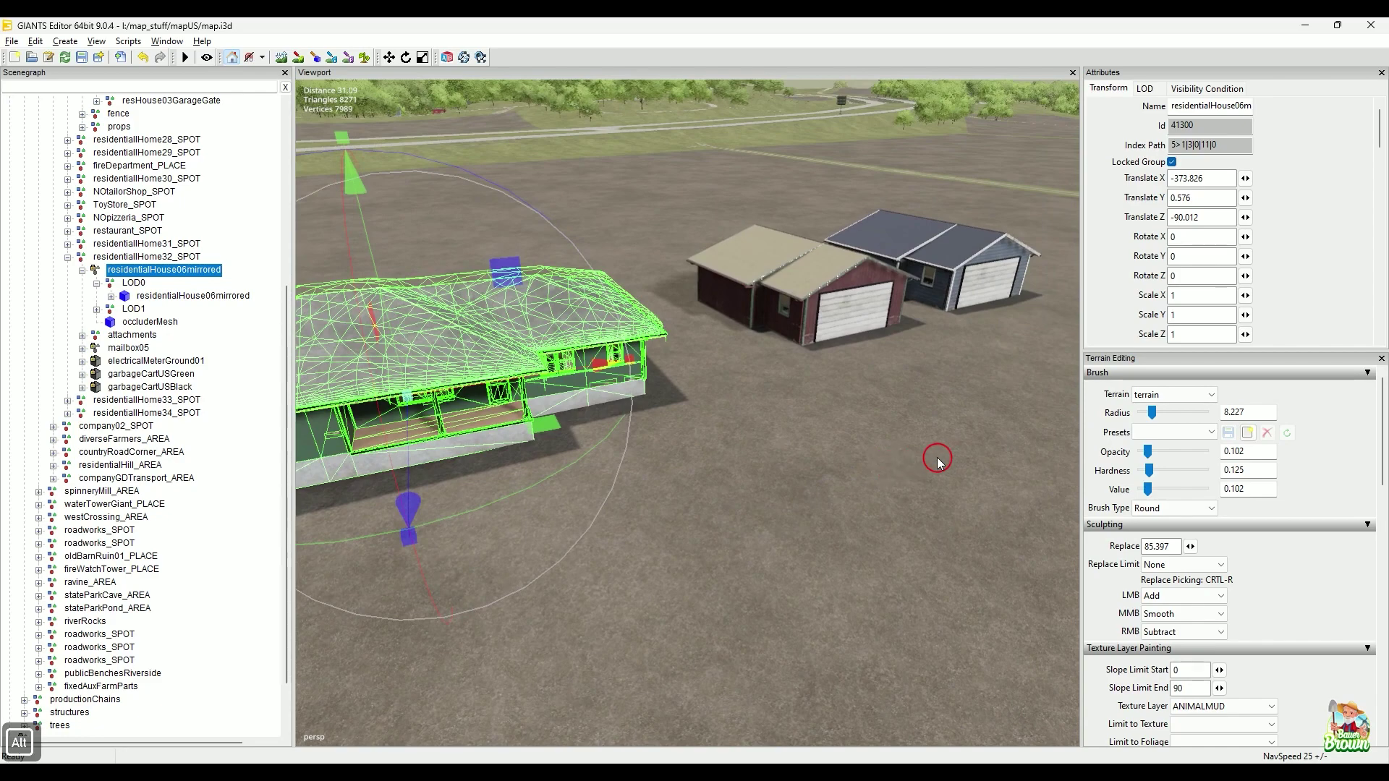
{"action": "middle_click_drag", "start_coordinate": [983, 434], "coordinate": [787, 378], "text": "alt"}
{"action": "left_click_drag", "start_coordinate": [787, 378], "coordinate": [703, 334], "text": "alt"}
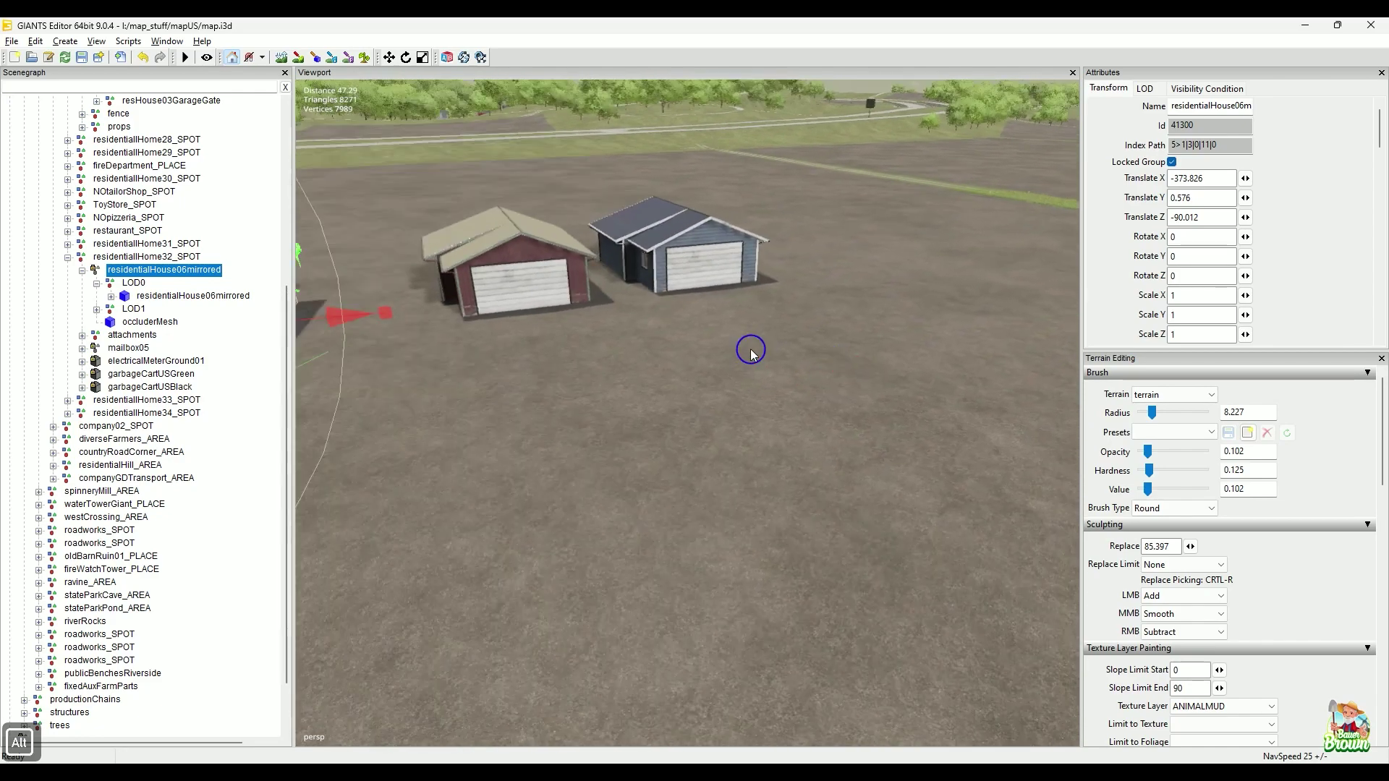
{"action": "middle_click_drag", "start_coordinate": [703, 334], "coordinate": [639, 393], "text": "alt"}
{"action": "right_click_drag", "start_coordinate": [639, 393], "coordinate": [726, 369], "text": "alt"}
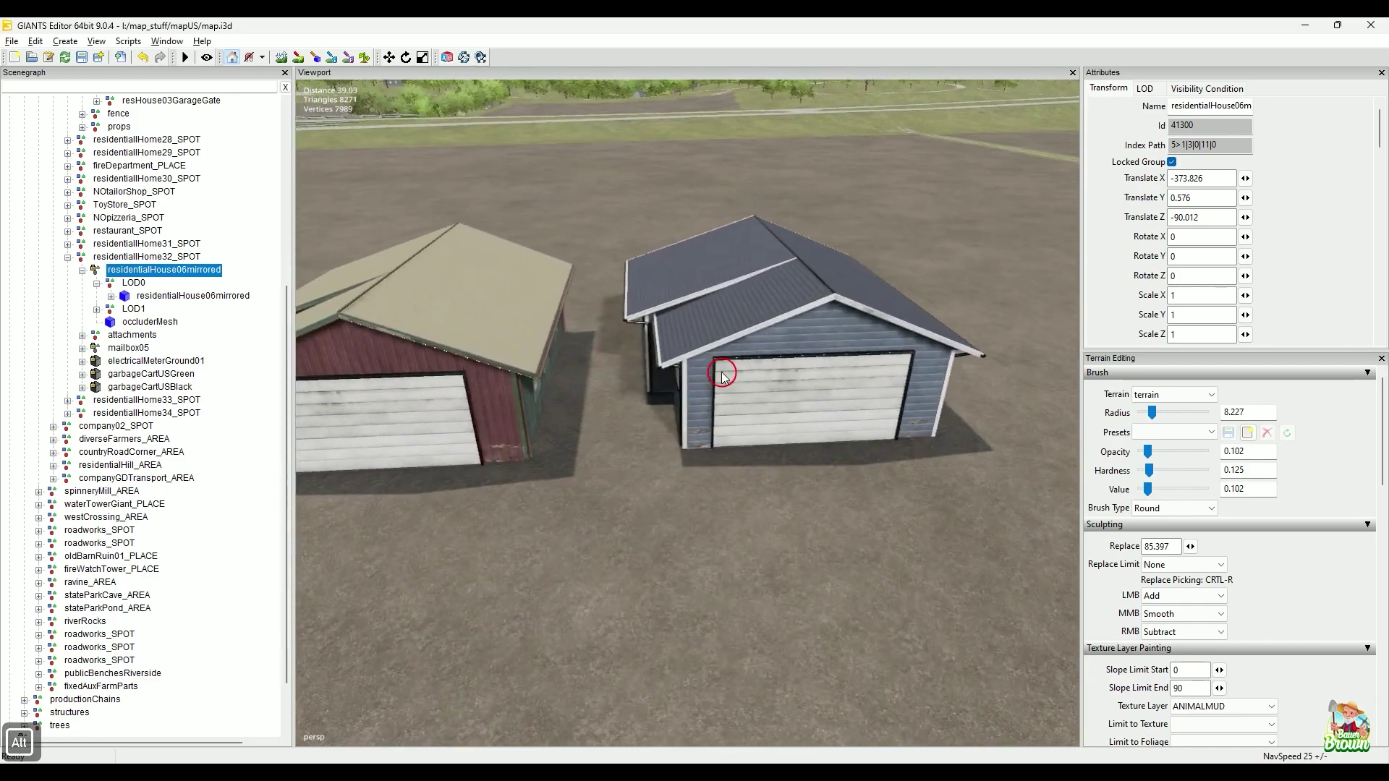
Examine the blue and red garages from several angles and distances, then return to the green house
{"action": "left_click_drag", "start_coordinate": [725, 369], "coordinate": [657, 392], "text": "alt"}
{"action": "middle_click_drag", "start_coordinate": [656, 392], "coordinate": [595, 378], "text": "alt"}
{"action": "left_click_drag", "start_coordinate": [596, 378], "coordinate": [630, 379], "text": "alt"}
{"action": "middle_click_drag", "start_coordinate": [629, 379], "coordinate": [800, 421], "text": "alt"}
{"action": "left_click_drag", "start_coordinate": [800, 422], "coordinate": [895, 440], "text": "alt"}
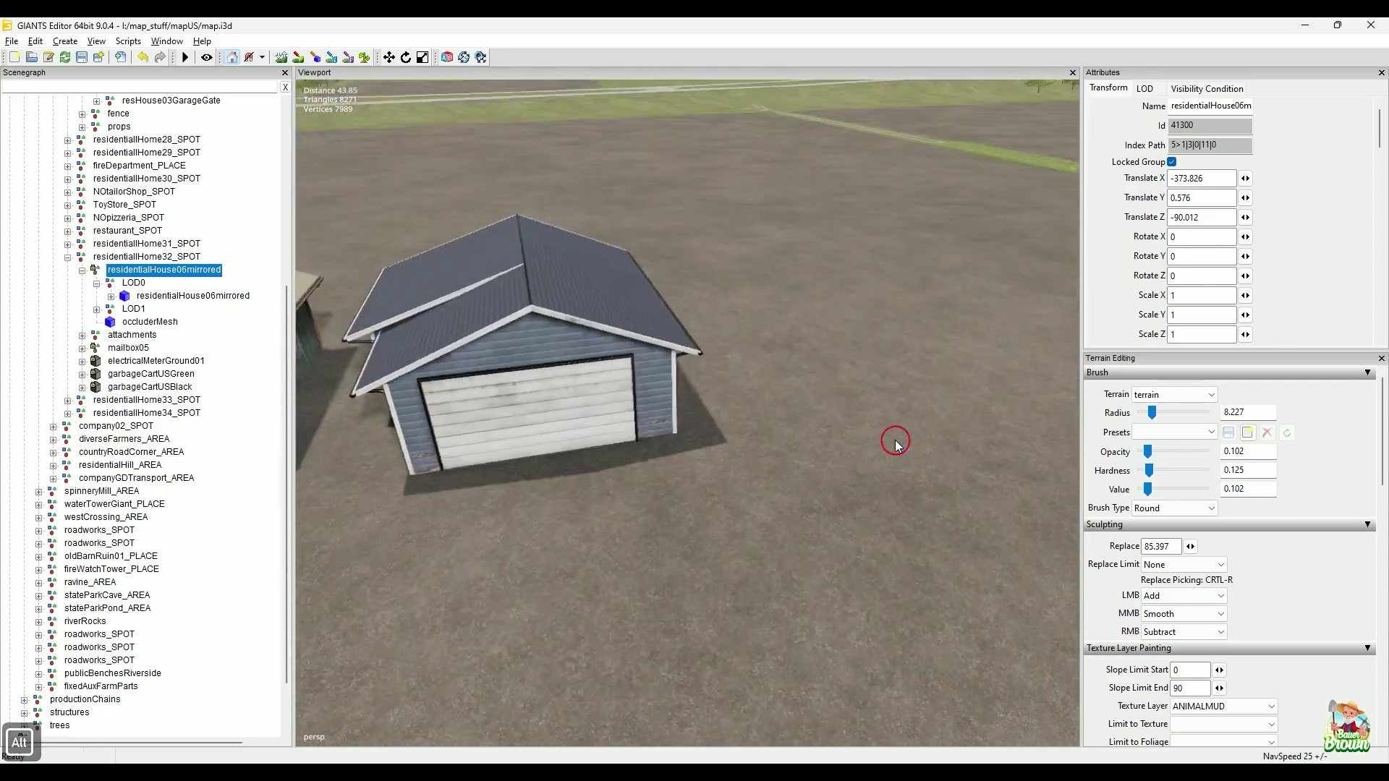
{"action": "middle_click_drag", "start_coordinate": [792, 459], "coordinate": [841, 456], "text": "alt"}
{"action": "right_click_drag", "start_coordinate": [841, 455], "coordinate": [852, 461], "text": "alt"}
{"action": "left_click_drag", "start_coordinate": [852, 460], "coordinate": [896, 446], "text": "alt"}
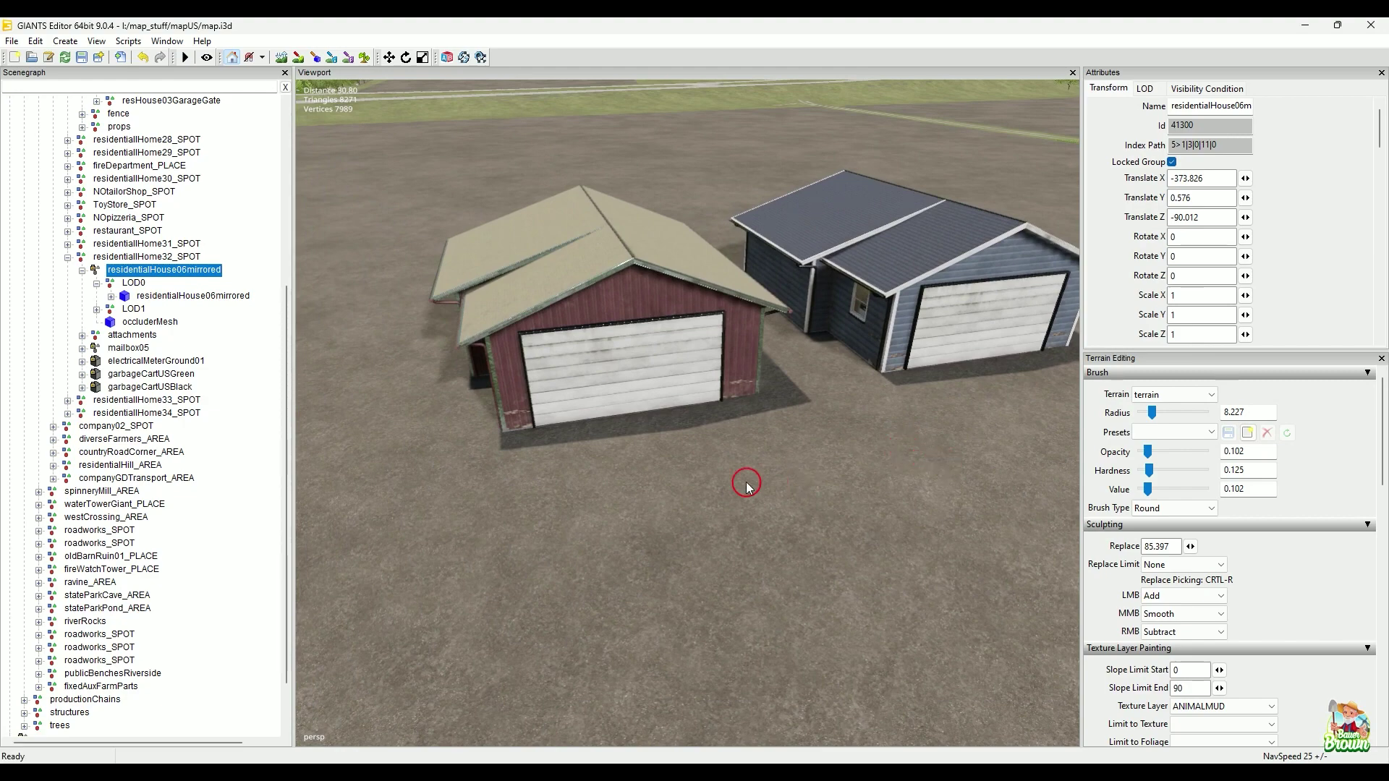
{"action": "left_click_drag", "start_coordinate": [748, 486], "coordinate": [775, 434], "text": "alt"}
{"action": "middle_click_drag", "start_coordinate": [774, 434], "coordinate": [890, 399], "text": "alt"}
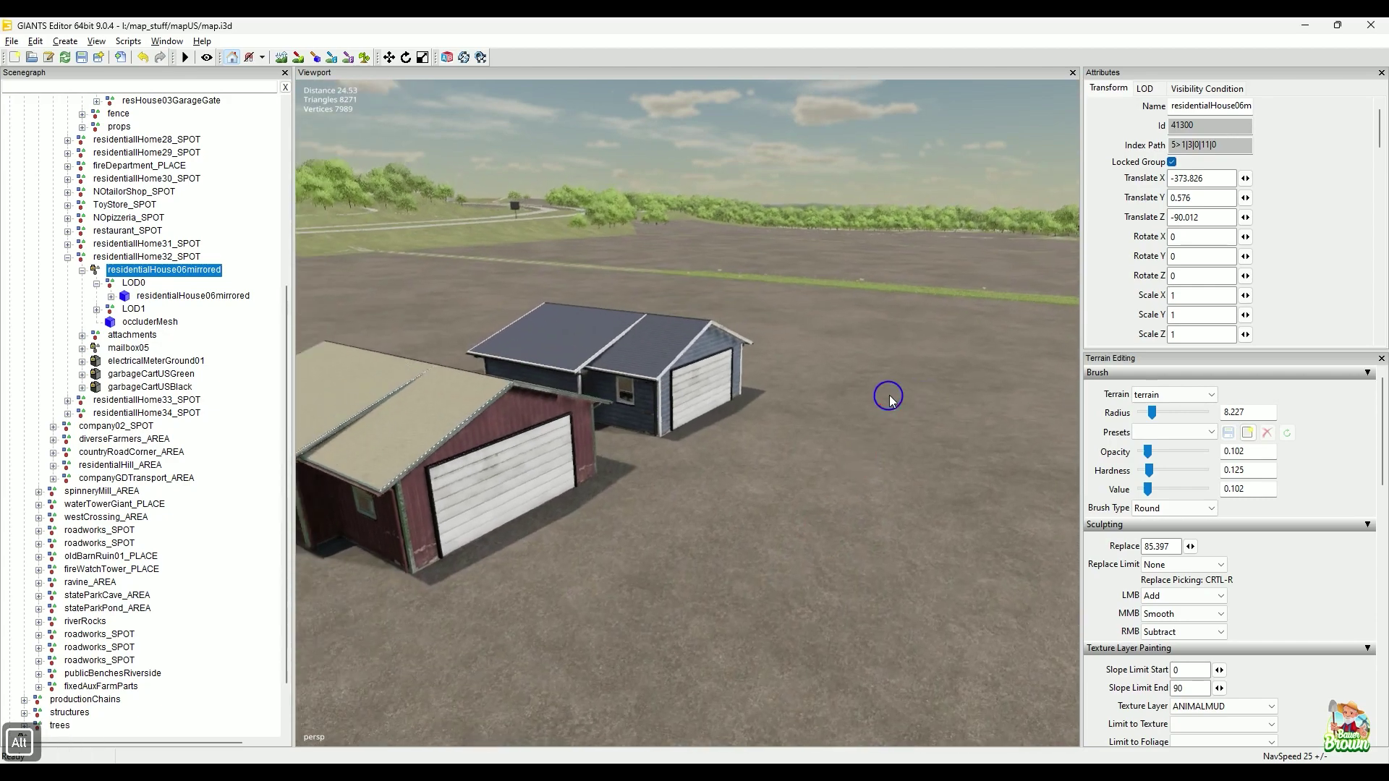
{"action": "left_click_drag", "start_coordinate": [890, 399], "coordinate": [825, 496], "text": "alt"}
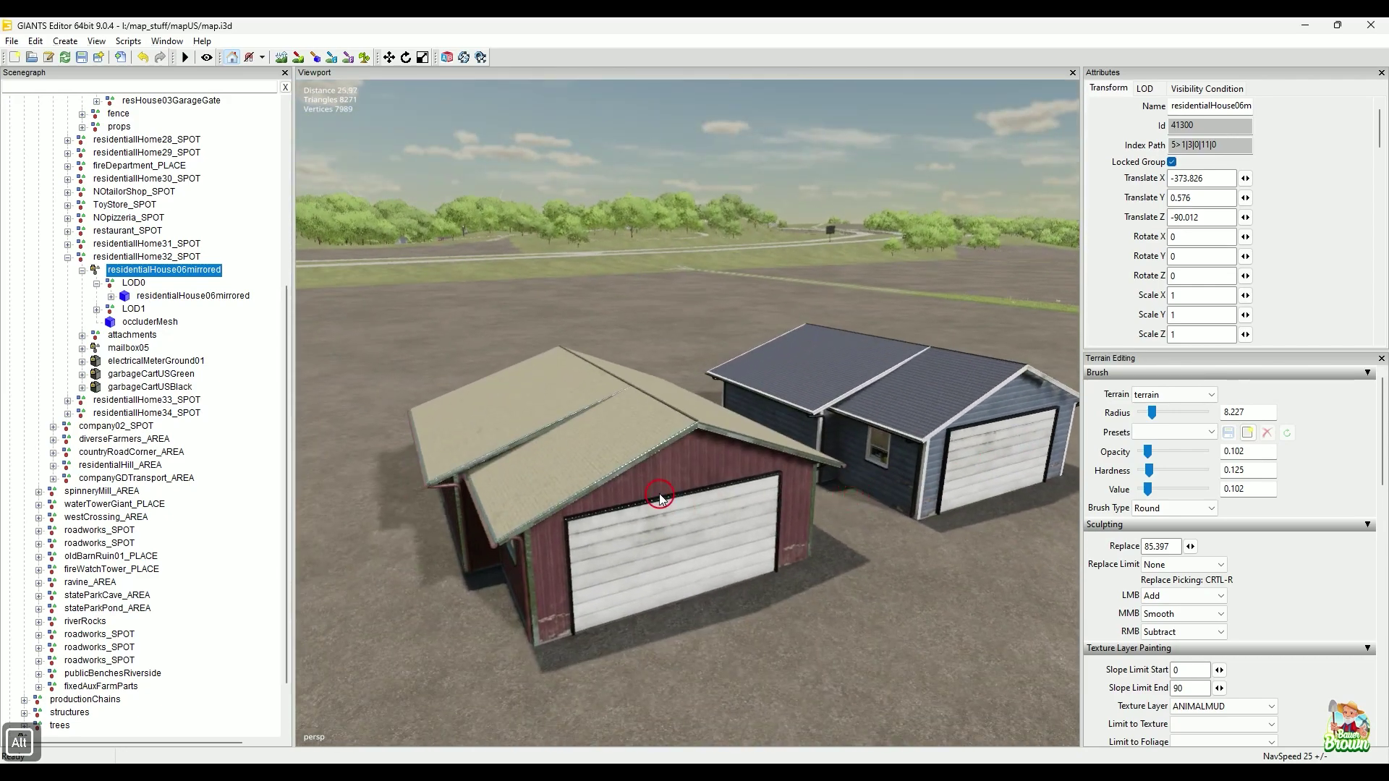
{"action": "left_click_drag", "start_coordinate": [692, 477], "coordinate": [747, 524], "text": "alt"}
{"action": "left_click_drag", "start_coordinate": [745, 535], "coordinate": [756, 530], "text": "alt"}
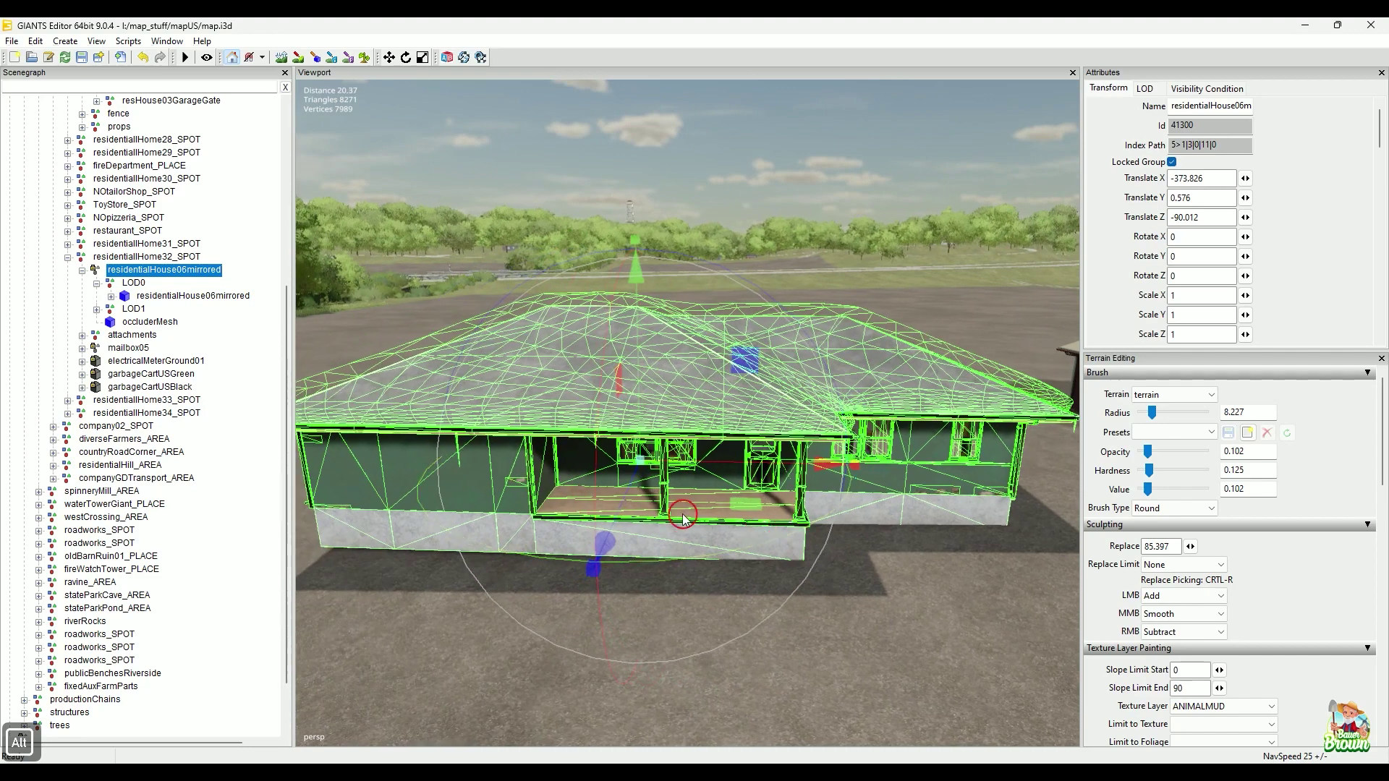
Open material editing for the residentialHouse06mirrored mesh inside the green house's LOD0 group
{"action": "left_click", "coordinate": [177, 41]}
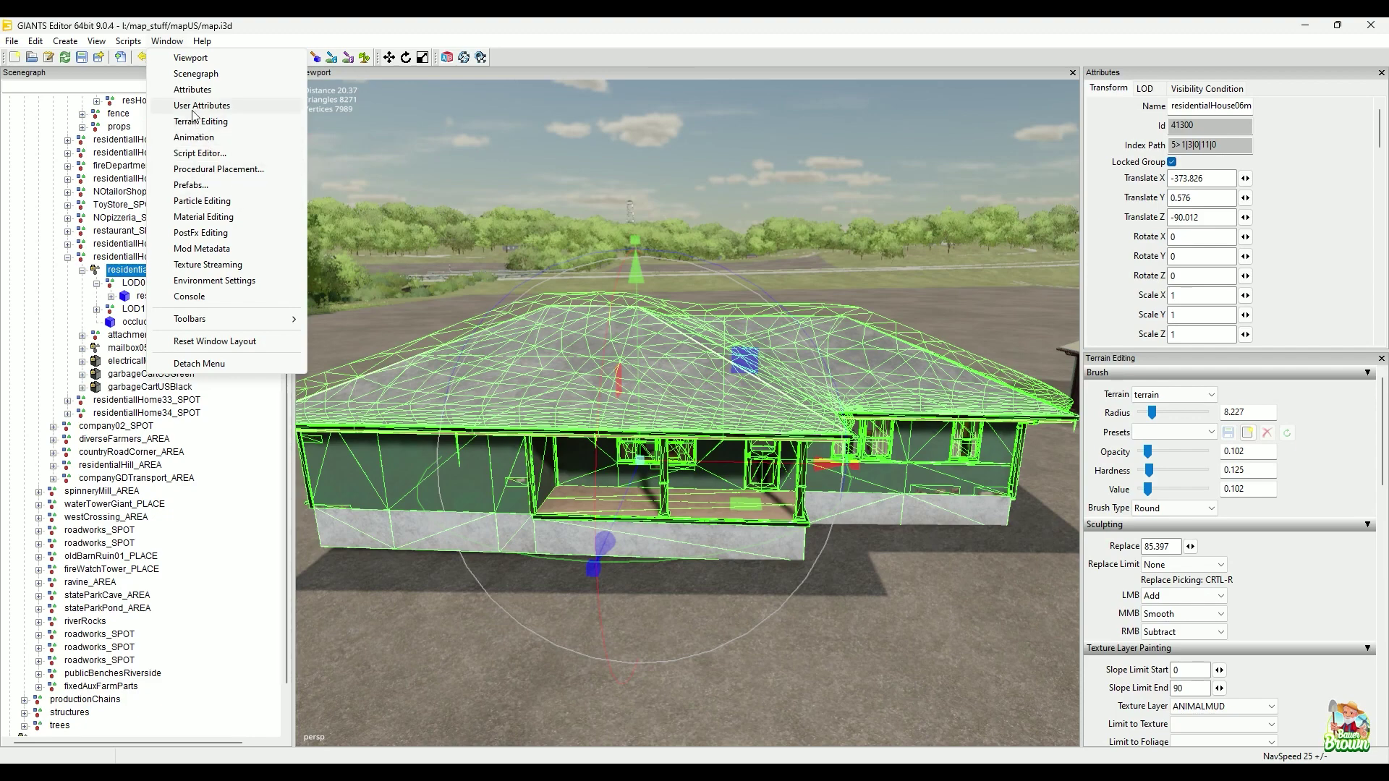
{"action": "left_click", "coordinate": [223, 217]}
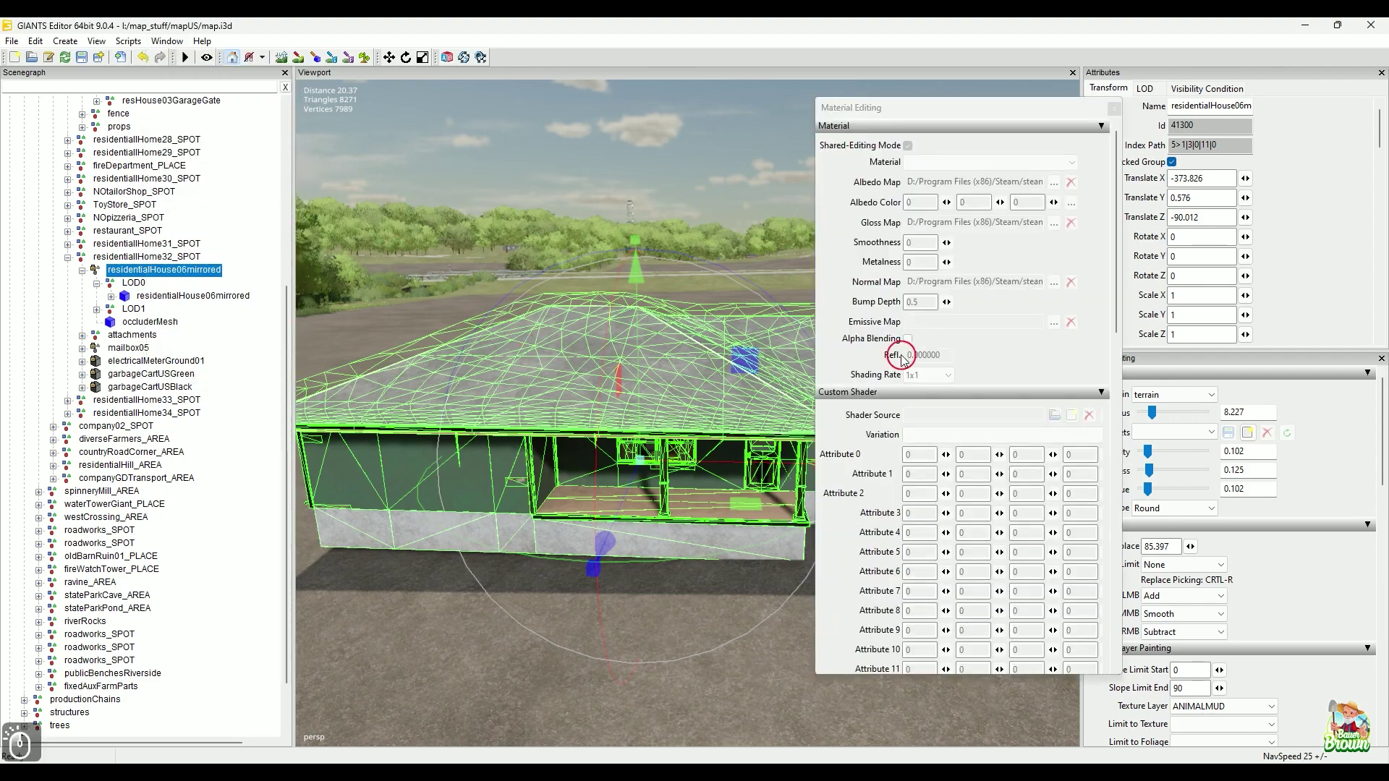
{"action": "left_click", "coordinate": [211, 295]}
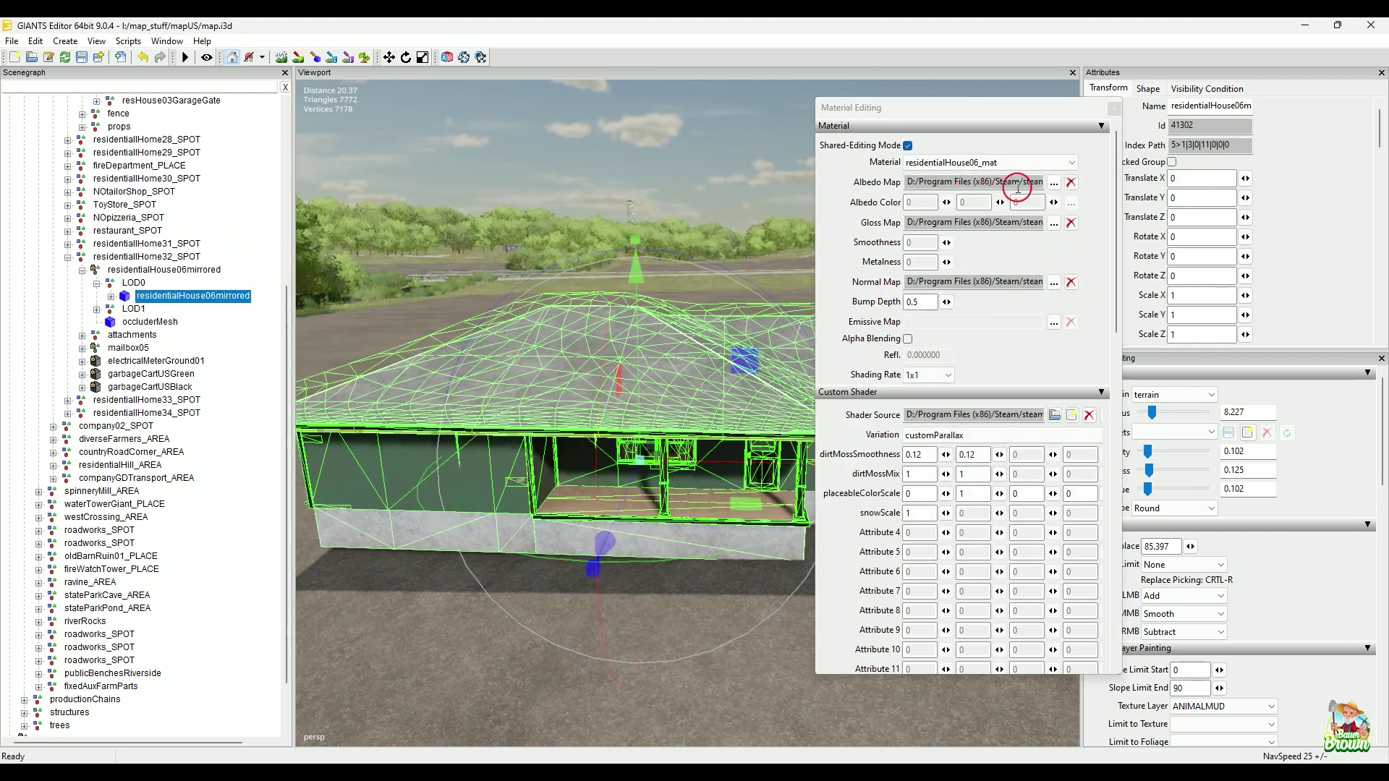
Replace the albedo map of residentialHouse06_mat with farmBarn01_diffuse from the mapUS textures folder
{"action": "left_click", "coordinate": [1053, 182]}
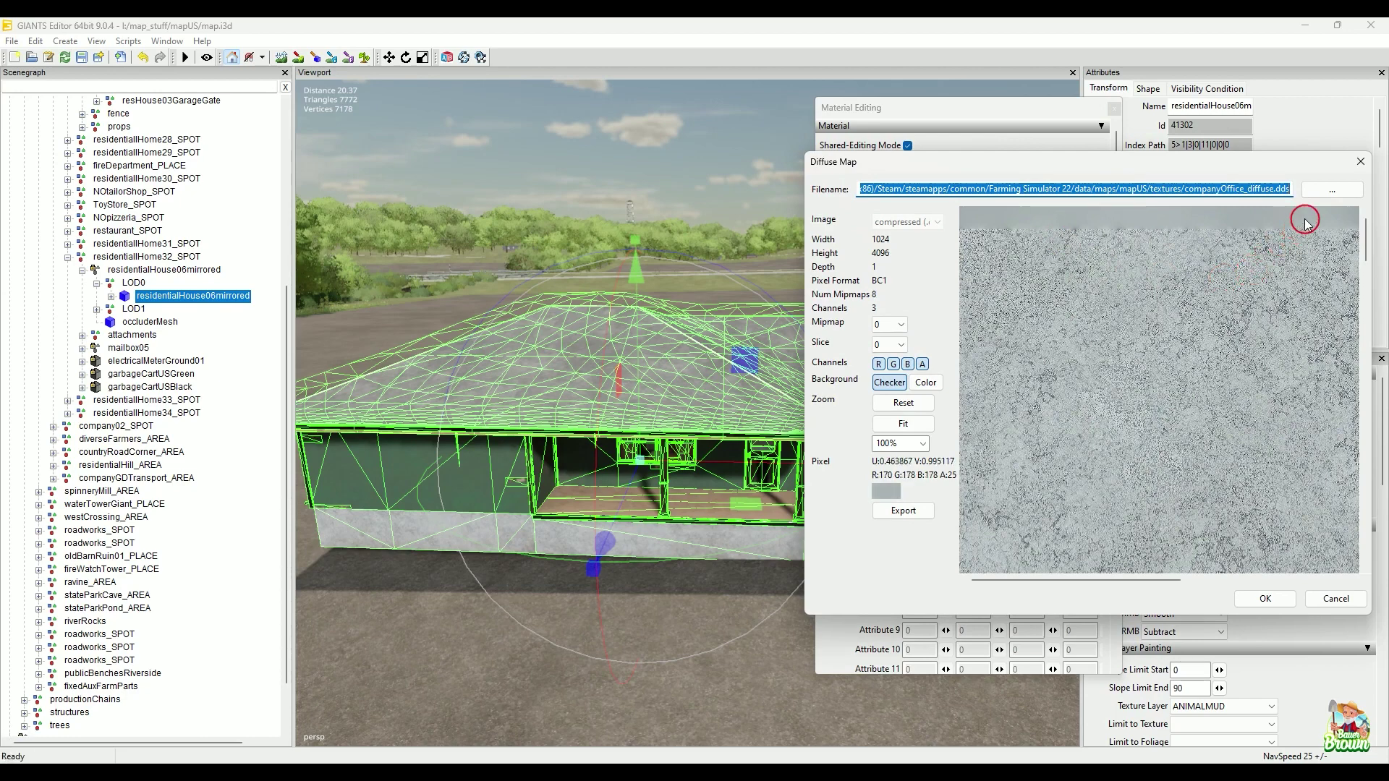
{"action": "left_click", "coordinate": [1332, 190]}
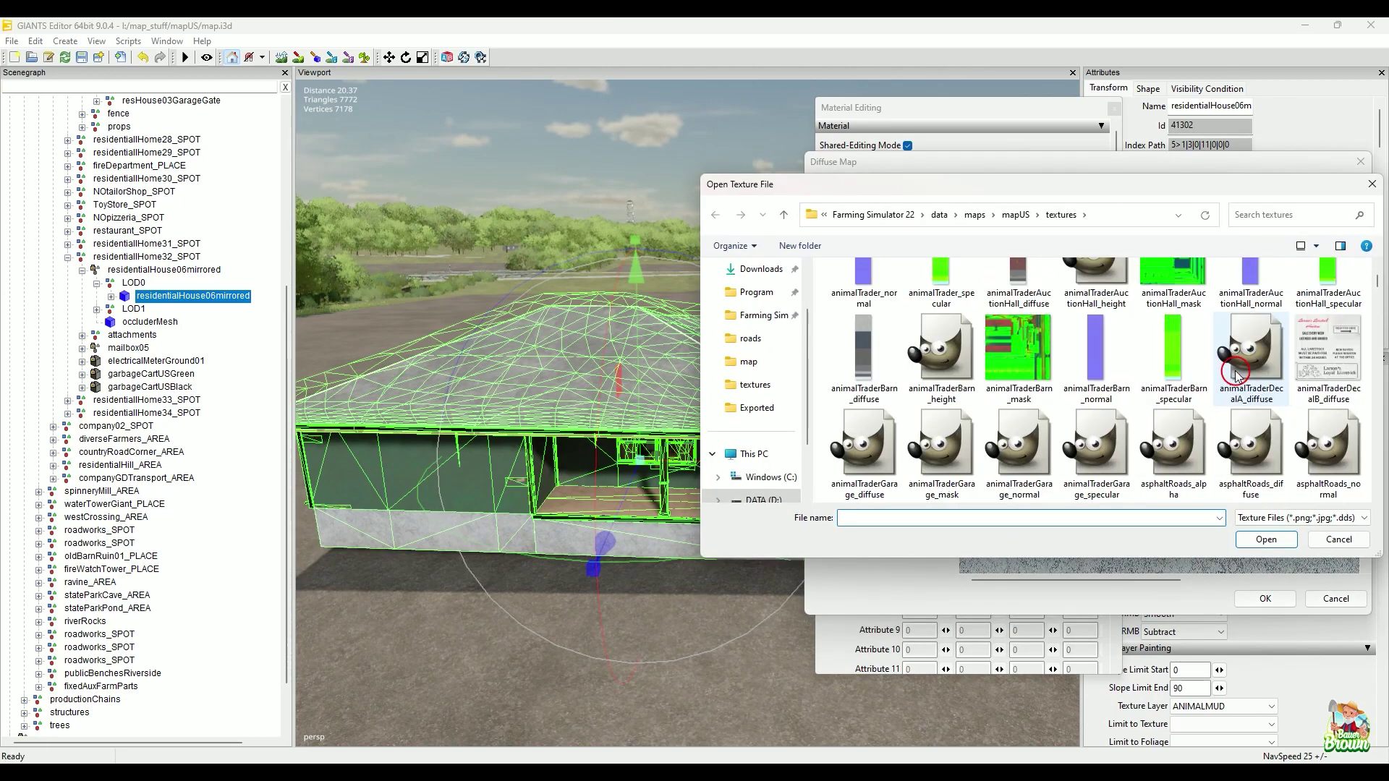
{"action": "scroll", "coordinate": [1236, 374], "scroll_direction": "down", "scroll_amount": 5}
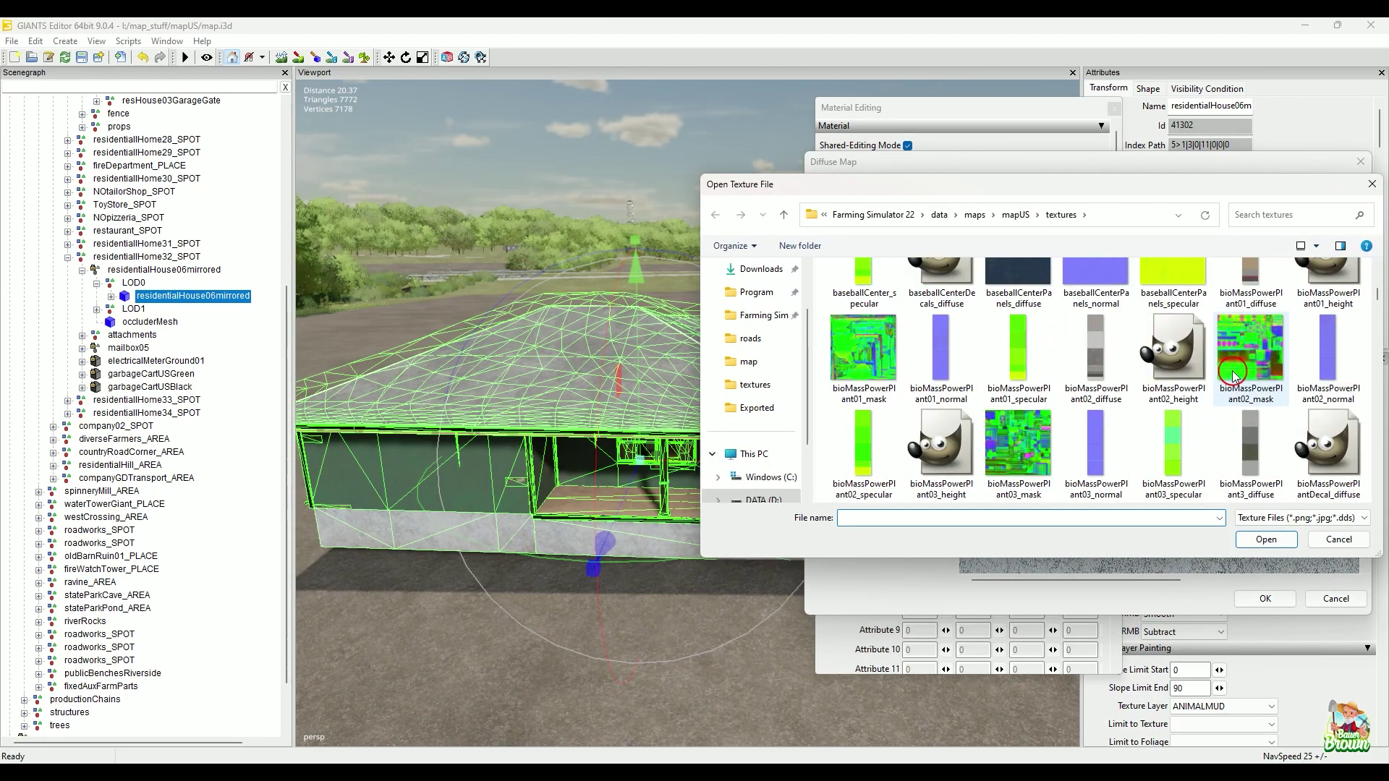
{"action": "scroll", "coordinate": [1235, 374], "scroll_direction": "down", "scroll_amount": 2}
{"action": "scroll", "coordinate": [1235, 374], "scroll_direction": "down", "scroll_amount": 8}
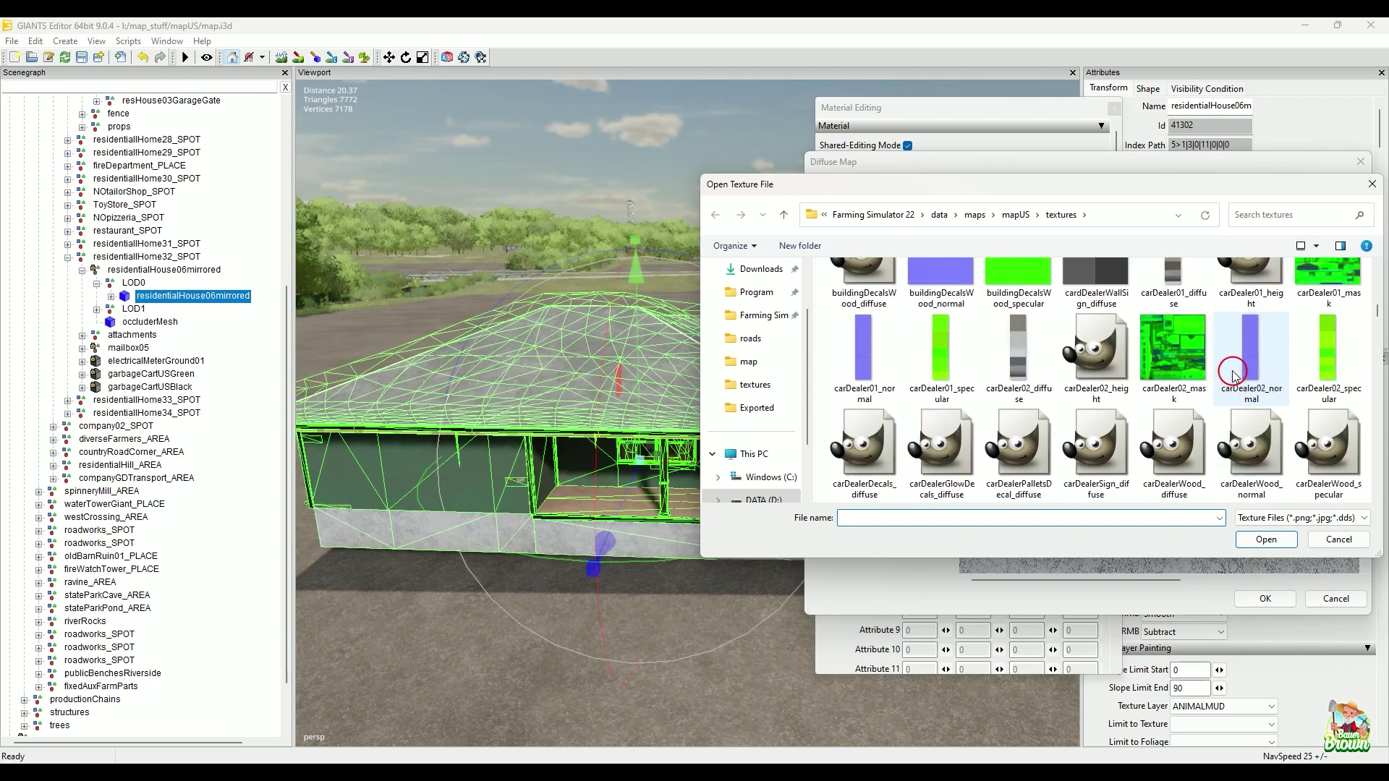
{"action": "scroll", "coordinate": [1233, 374], "scroll_direction": "down", "scroll_amount": 2}
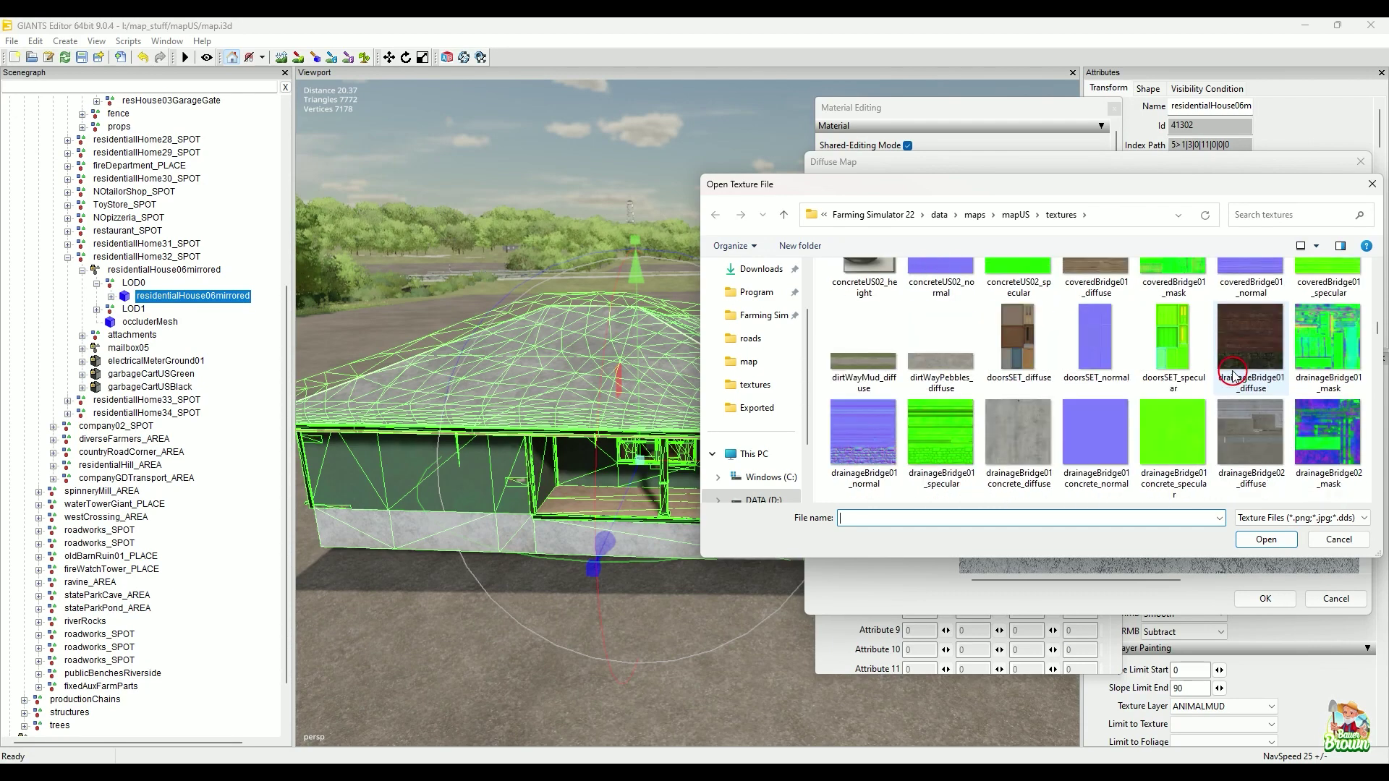
{"action": "scroll", "coordinate": [1233, 374], "scroll_direction": "down", "scroll_amount": 2}
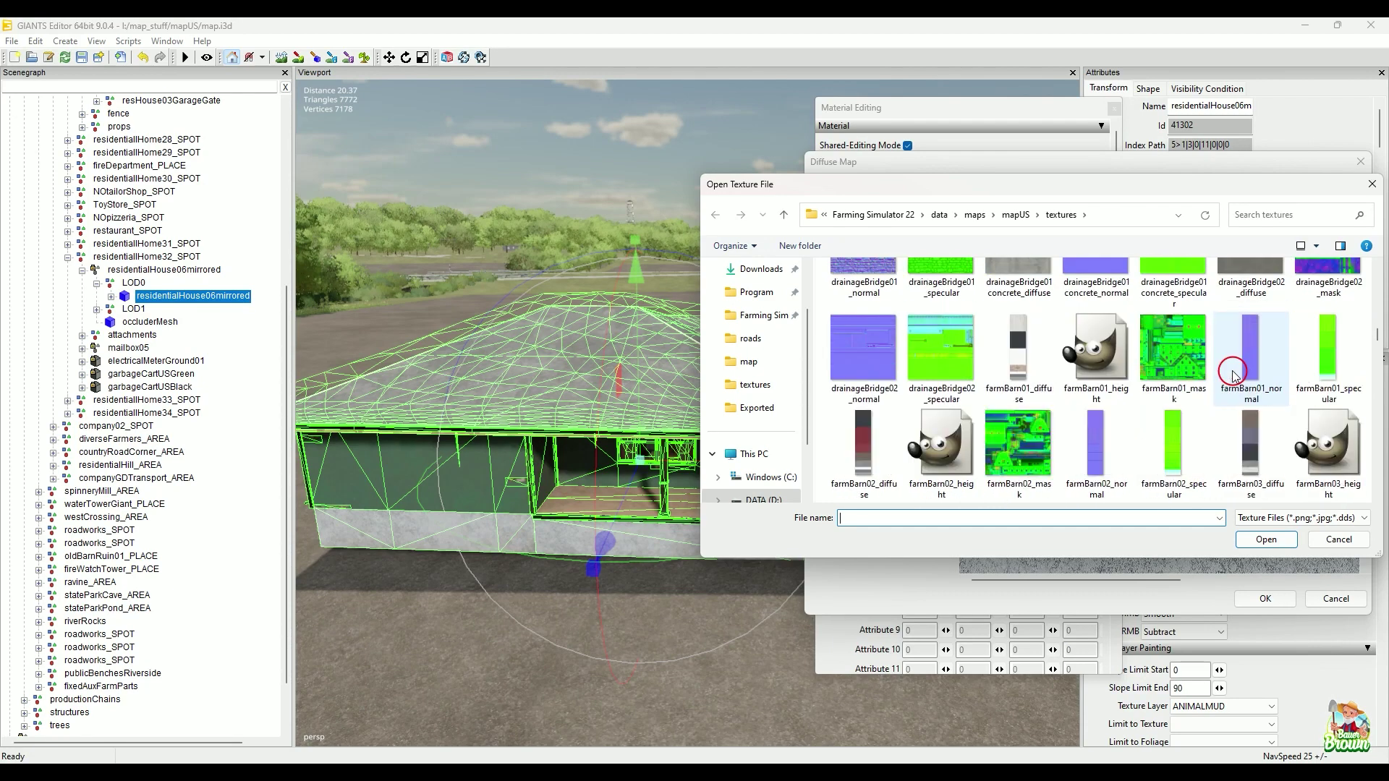
{"action": "left_click", "coordinate": [1016, 354]}
{"action": "left_click", "coordinate": [1265, 538]}
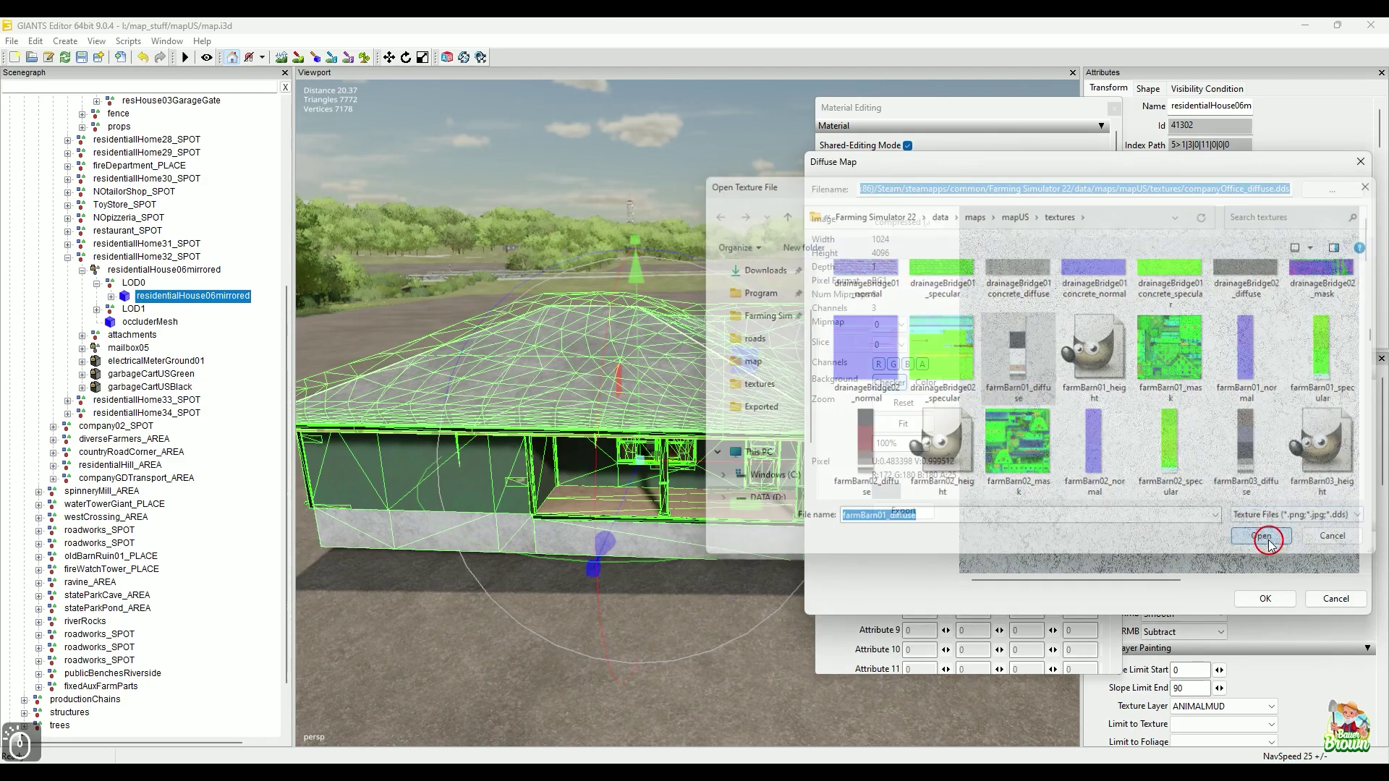
{"action": "left_click", "coordinate": [1264, 598]}
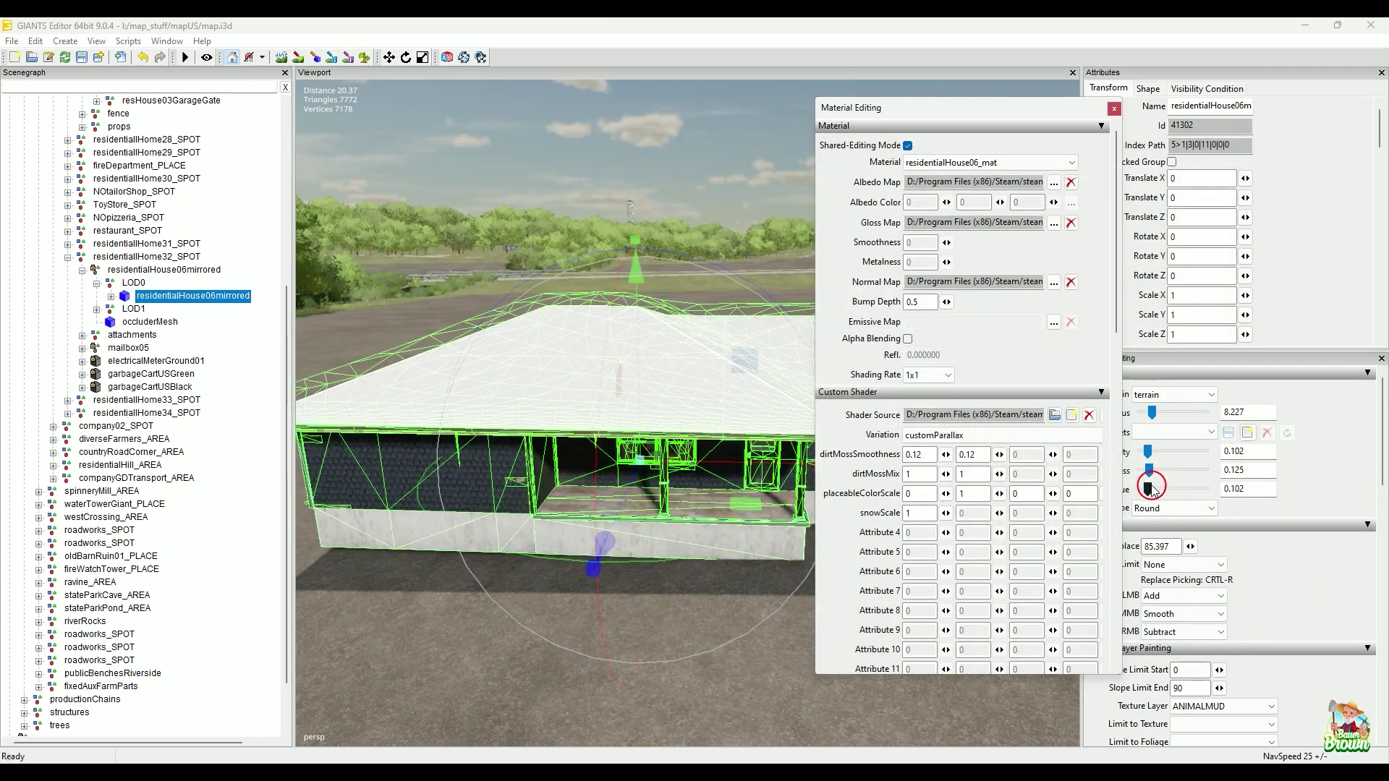
Replace the gloss map of residentialHouse06_mat with farmBarn01_specular.dds from the mapUS textures folder
{"action": "left_click", "coordinate": [1053, 224]}
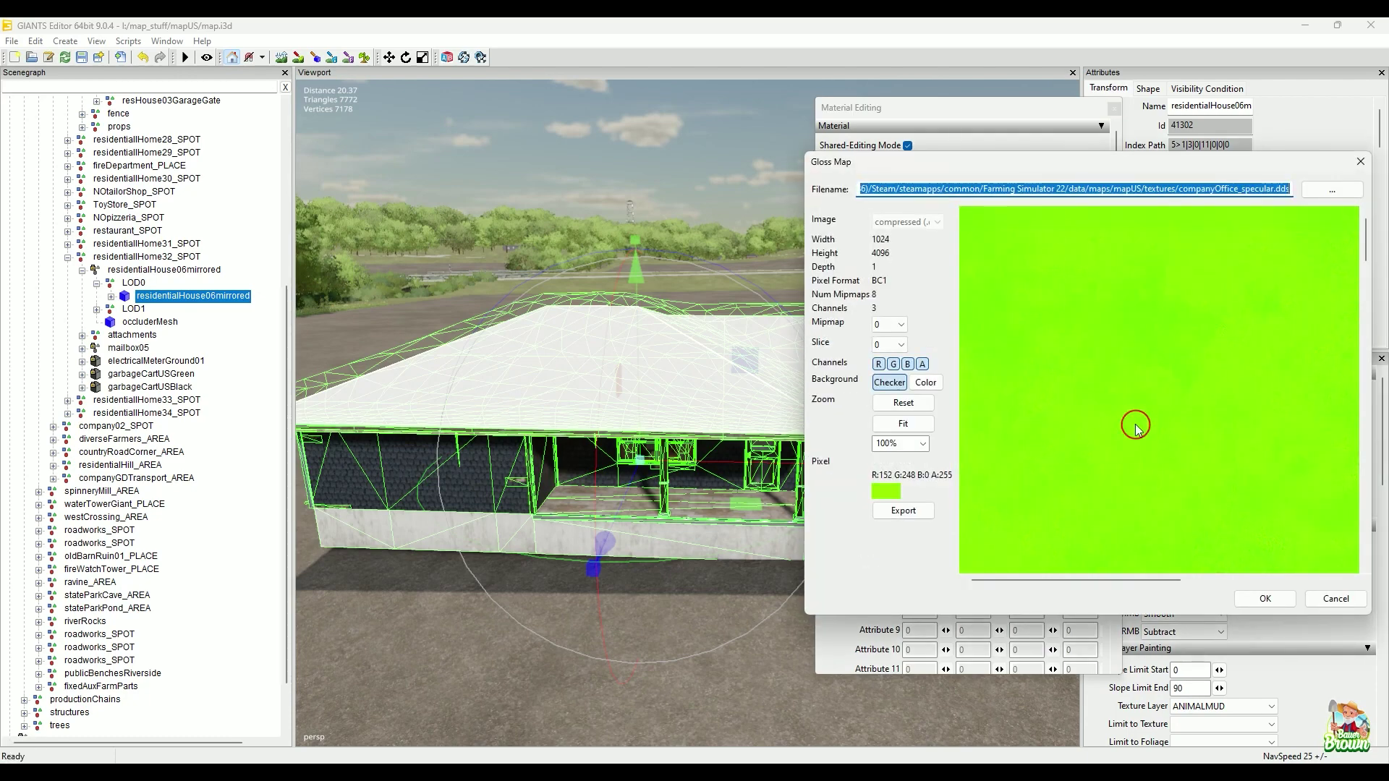
{"action": "left_click", "coordinate": [1333, 196]}
{"action": "left_click", "coordinate": [1058, 525]}
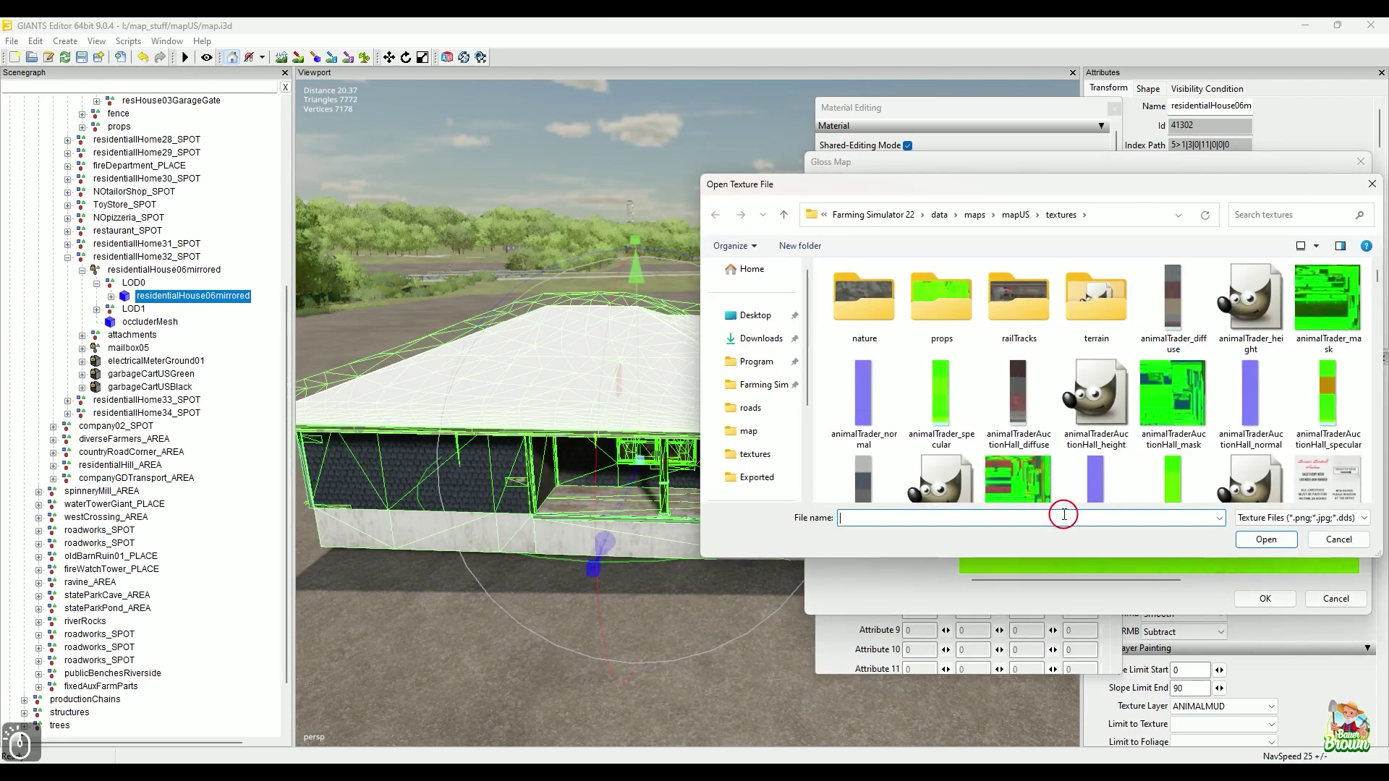
{"action": "type", "text": "farrm"}
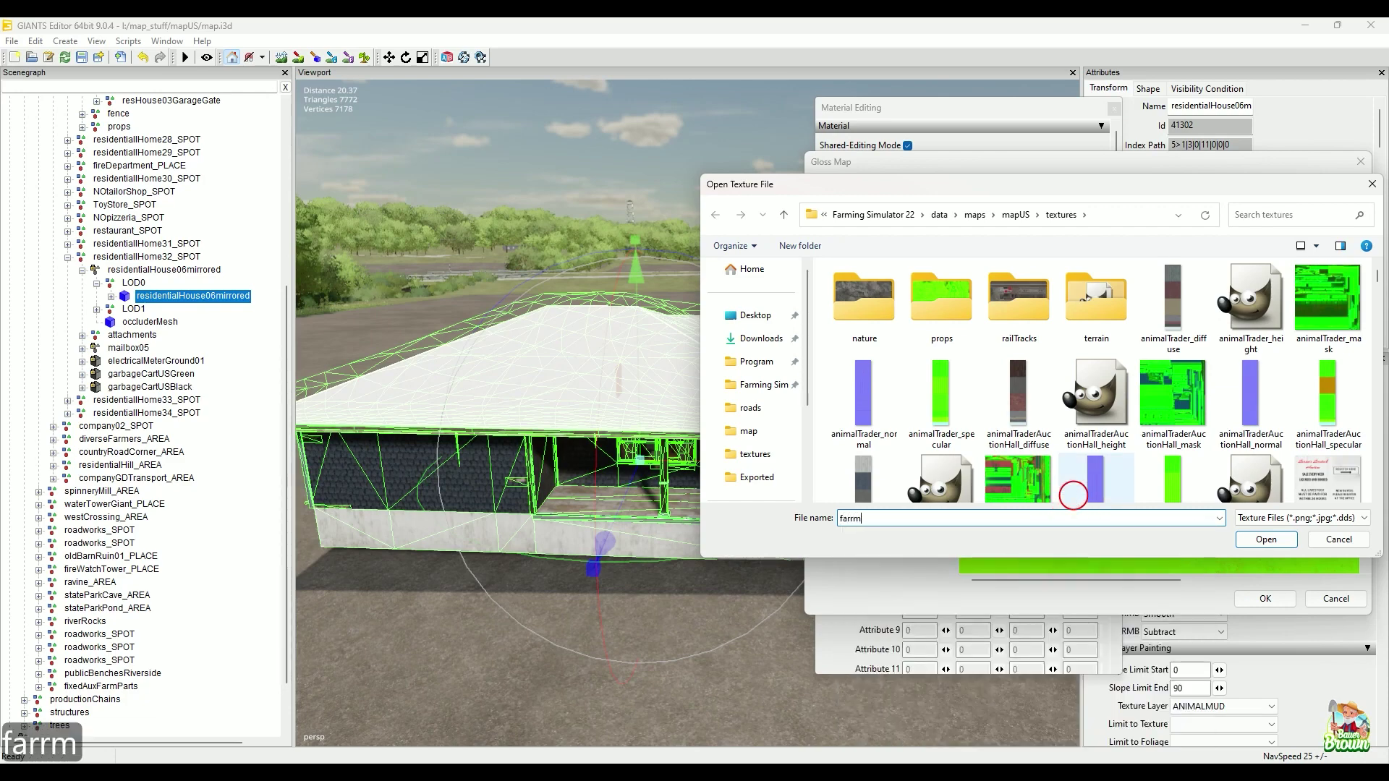
{"action": "key", "text": "BackSpace"}
{"action": "key", "text": "BackSpace"}
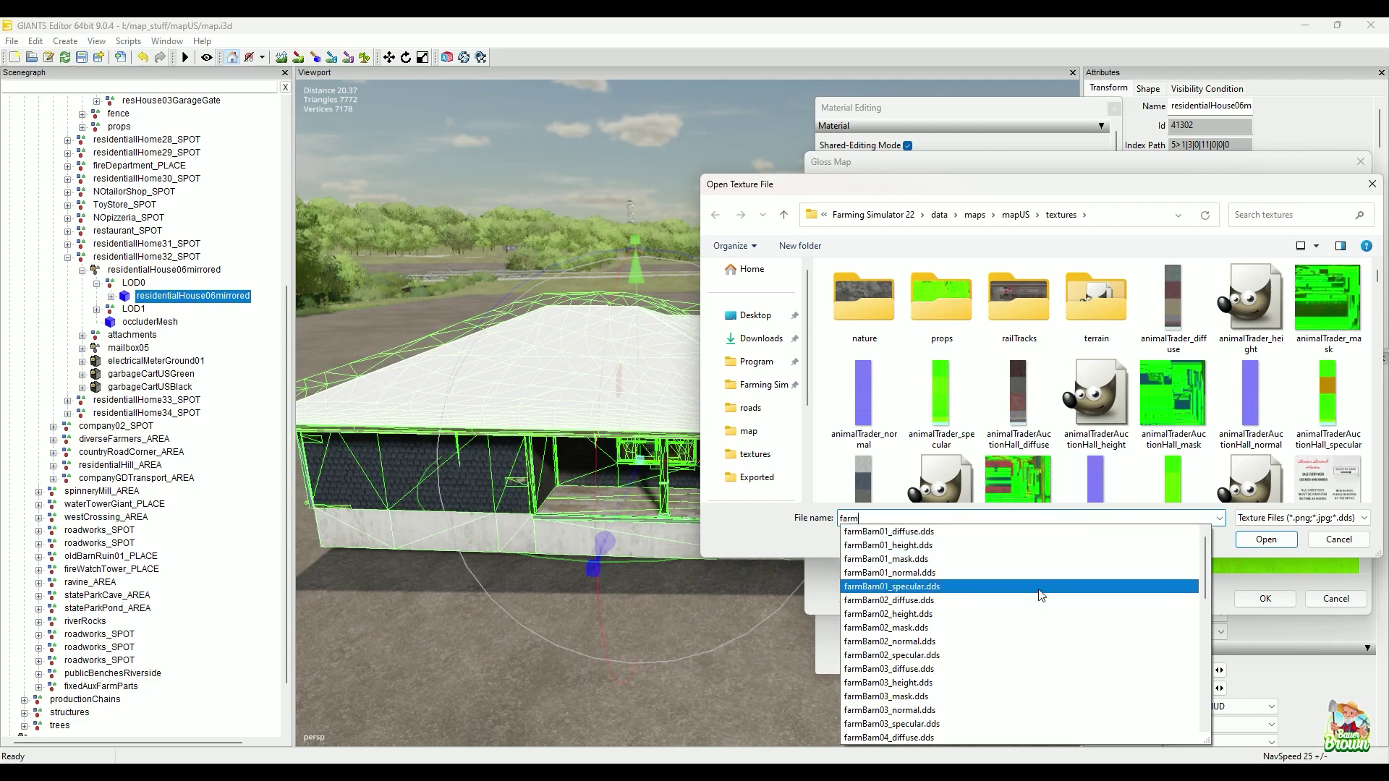
{"action": "left_click", "coordinate": [1040, 590]}
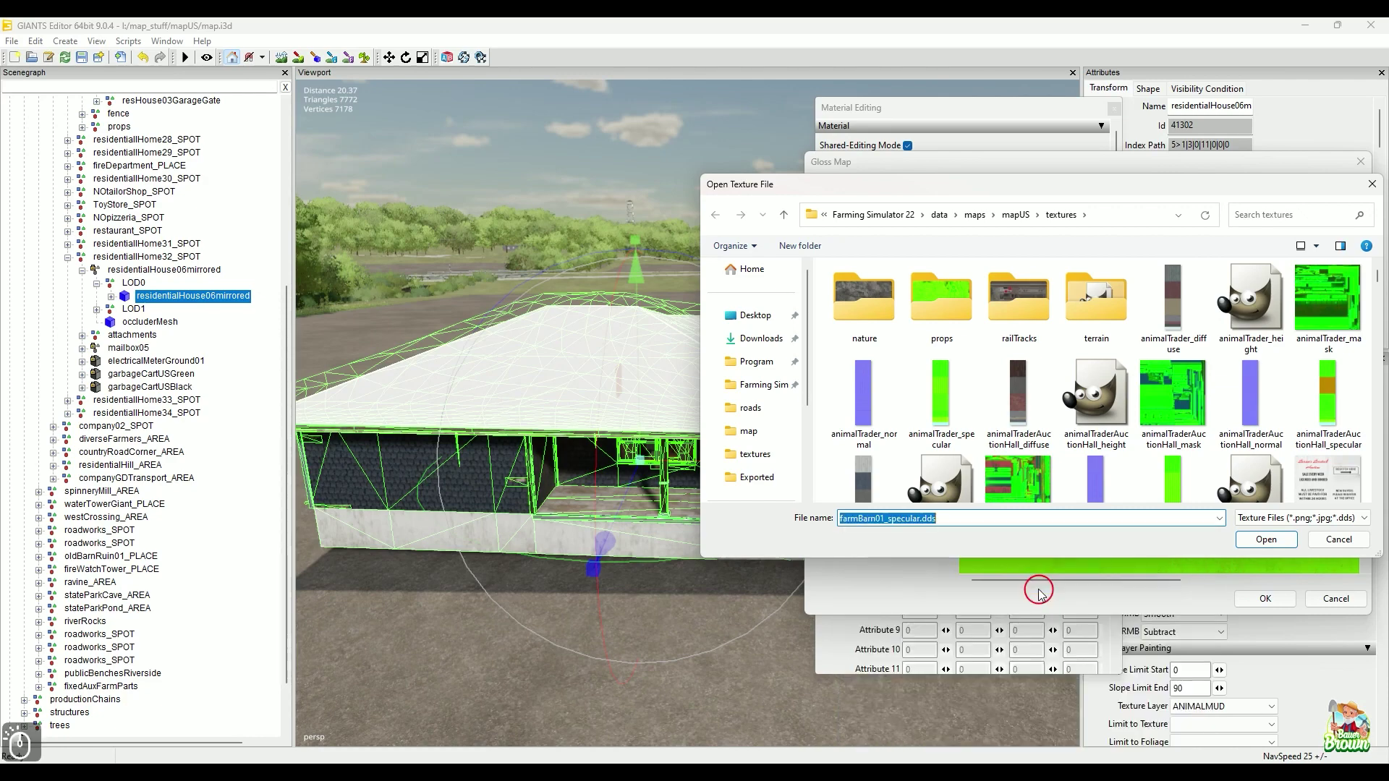
{"action": "left_click", "coordinate": [1266, 540]}
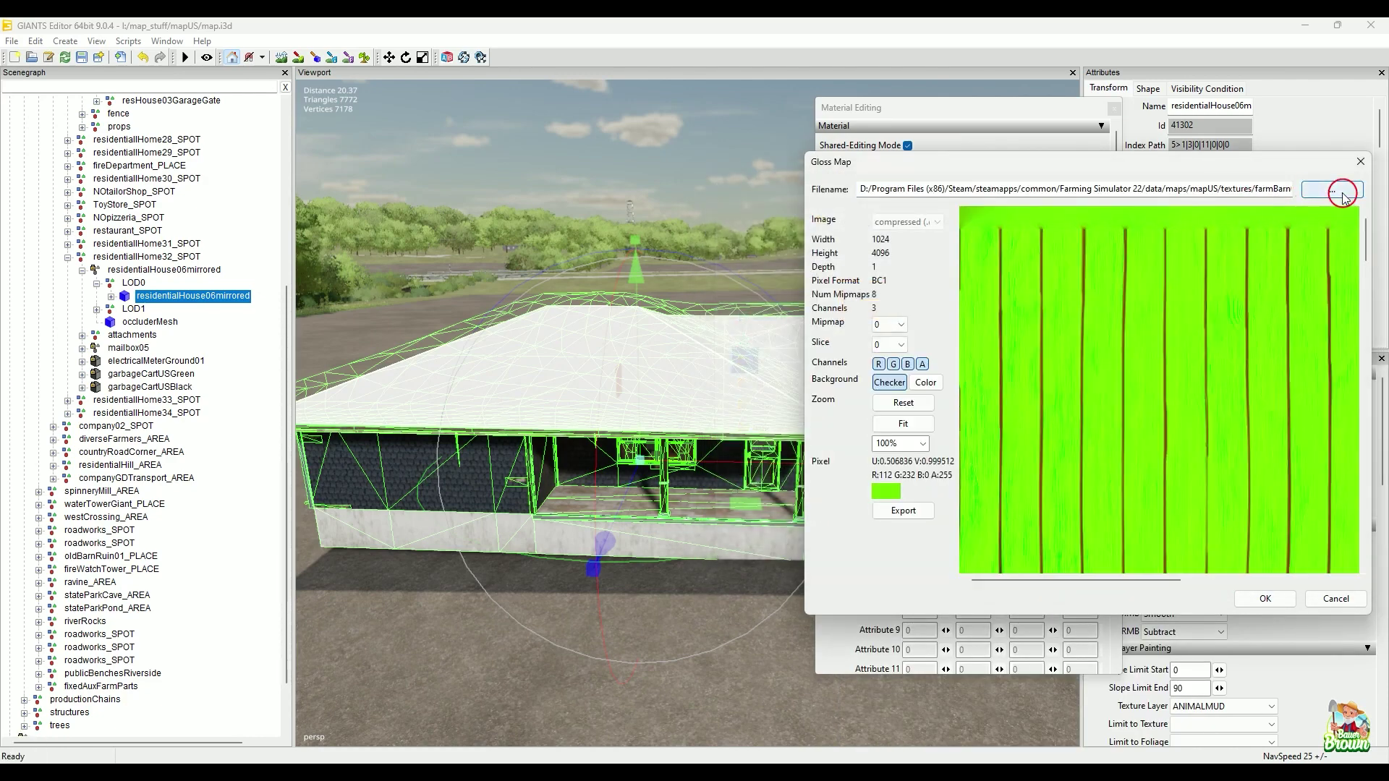
{"action": "left_click", "coordinate": [1265, 598]}
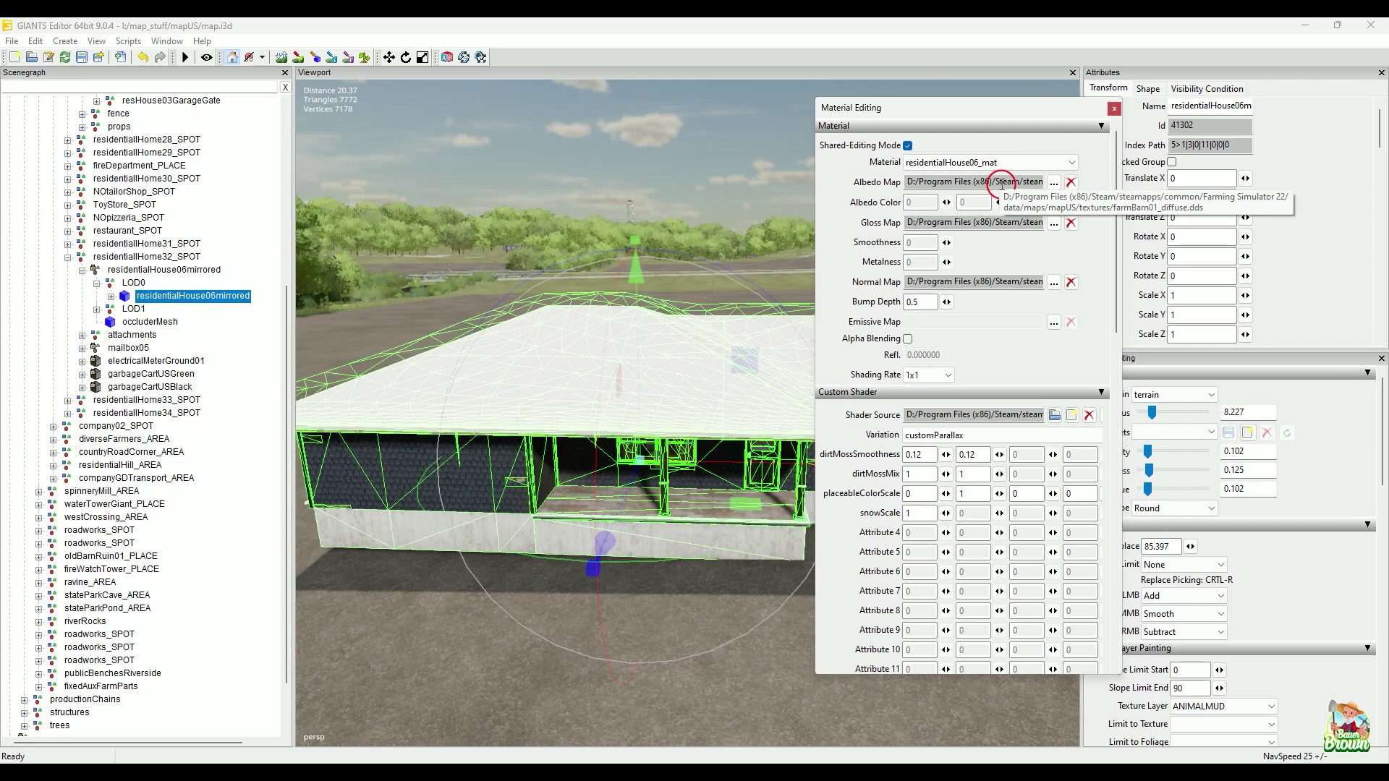
Replace the normal map of residentialHouse06_mat with farmBarn01_normal.dds from the mapUS textures folder
{"action": "left_click", "coordinate": [1054, 283]}
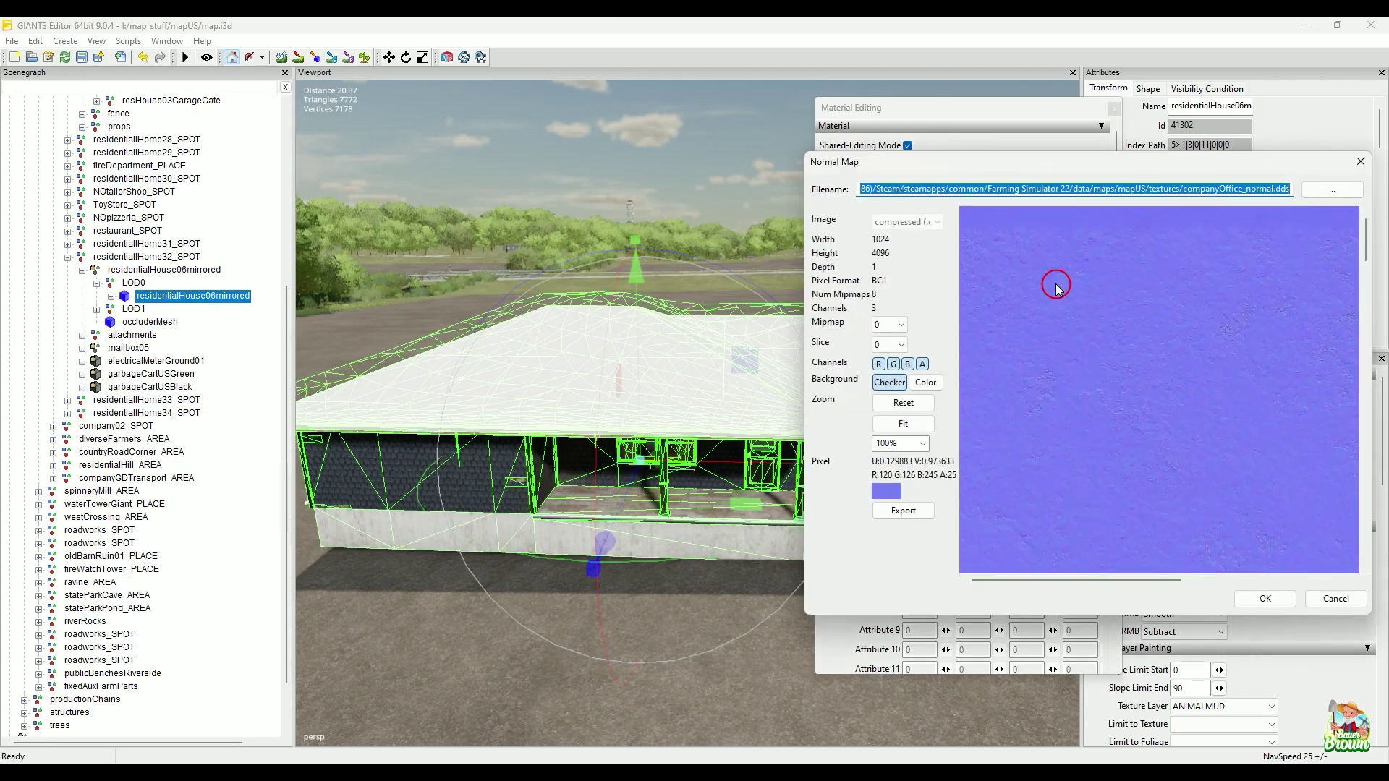
{"action": "left_click", "coordinate": [1331, 189]}
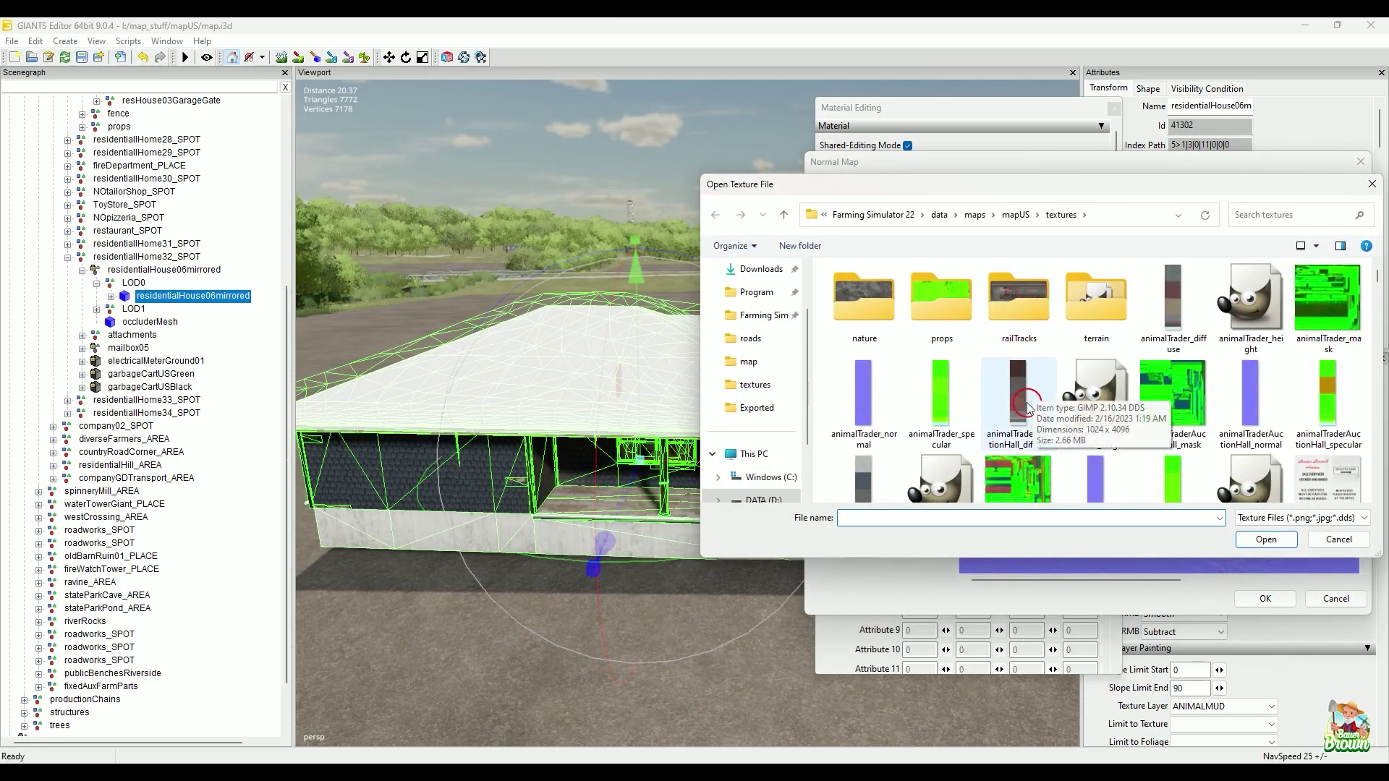
{"action": "left_click", "coordinate": [929, 522]}
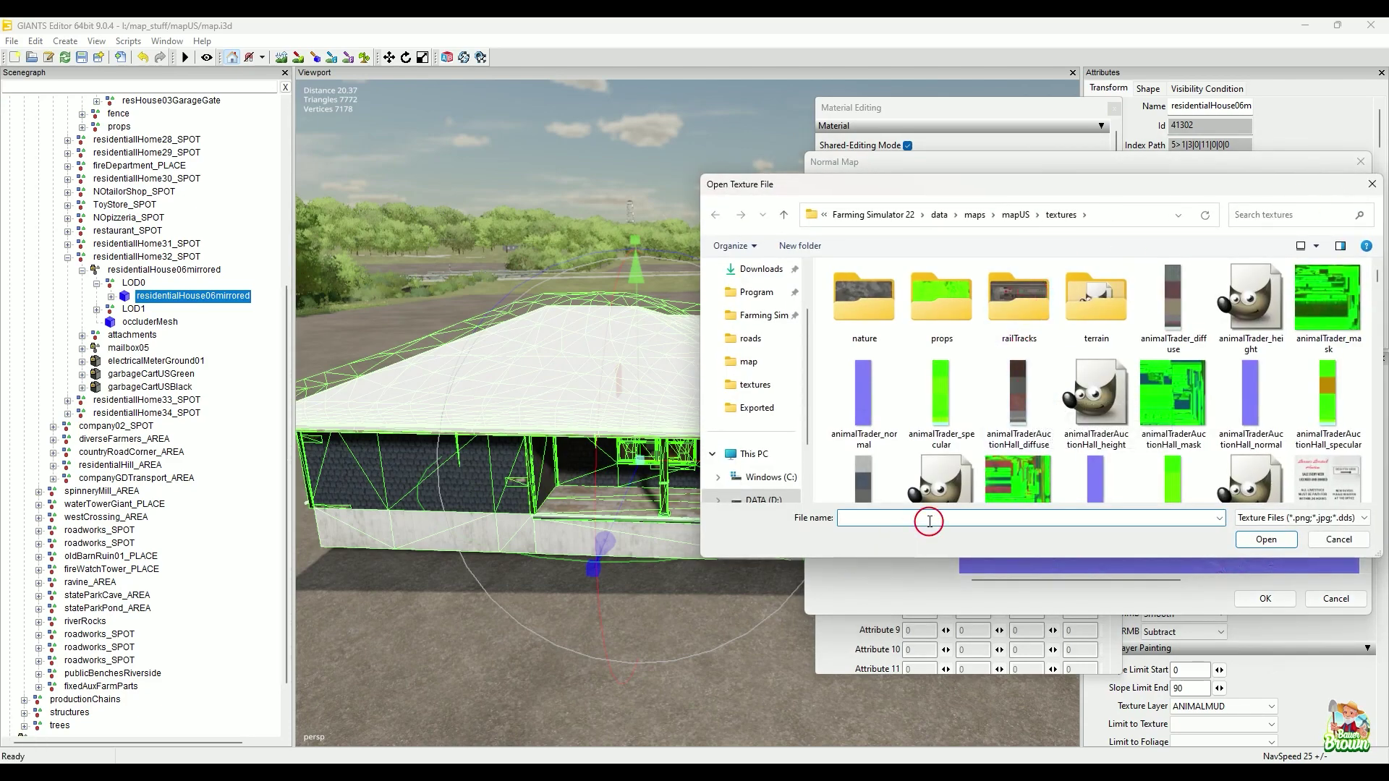
{"action": "type", "text": "farm"}
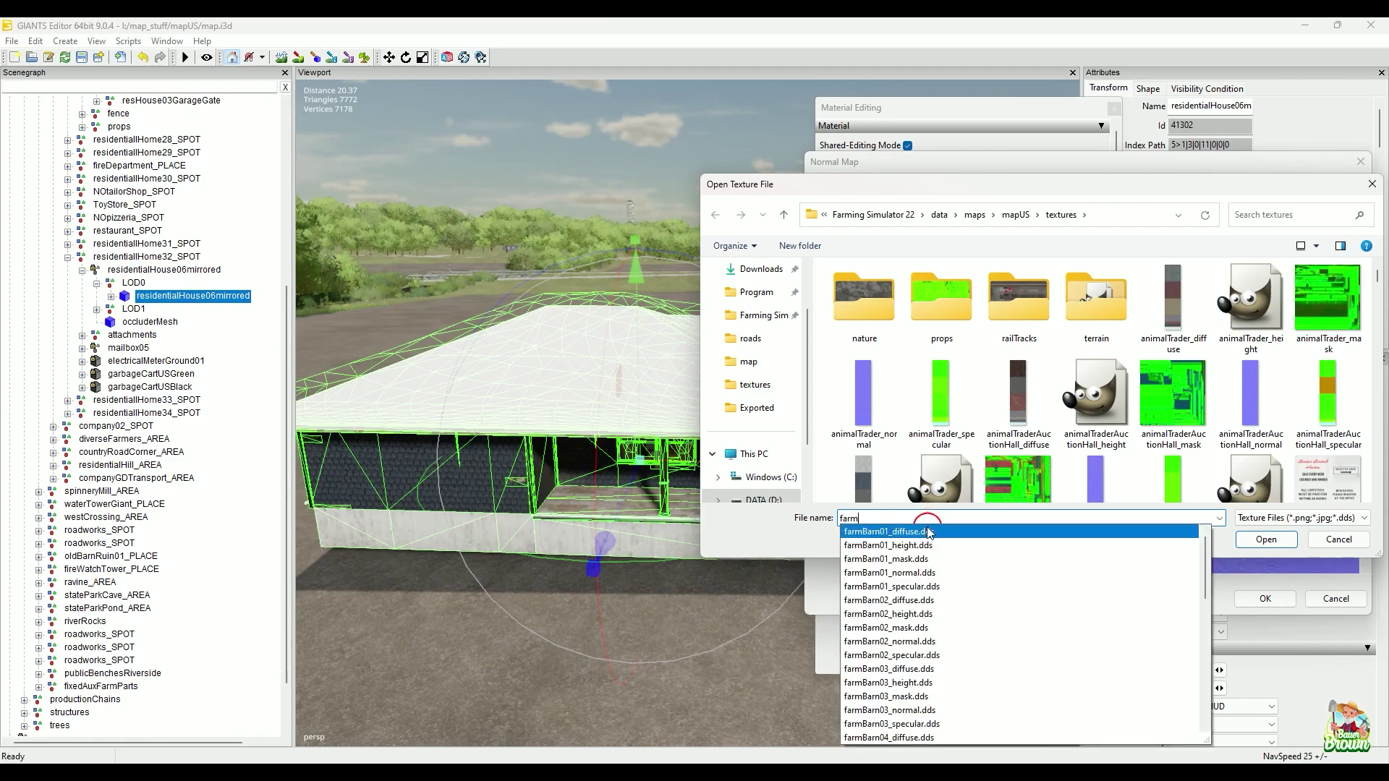
{"action": "left_click", "coordinate": [938, 573]}
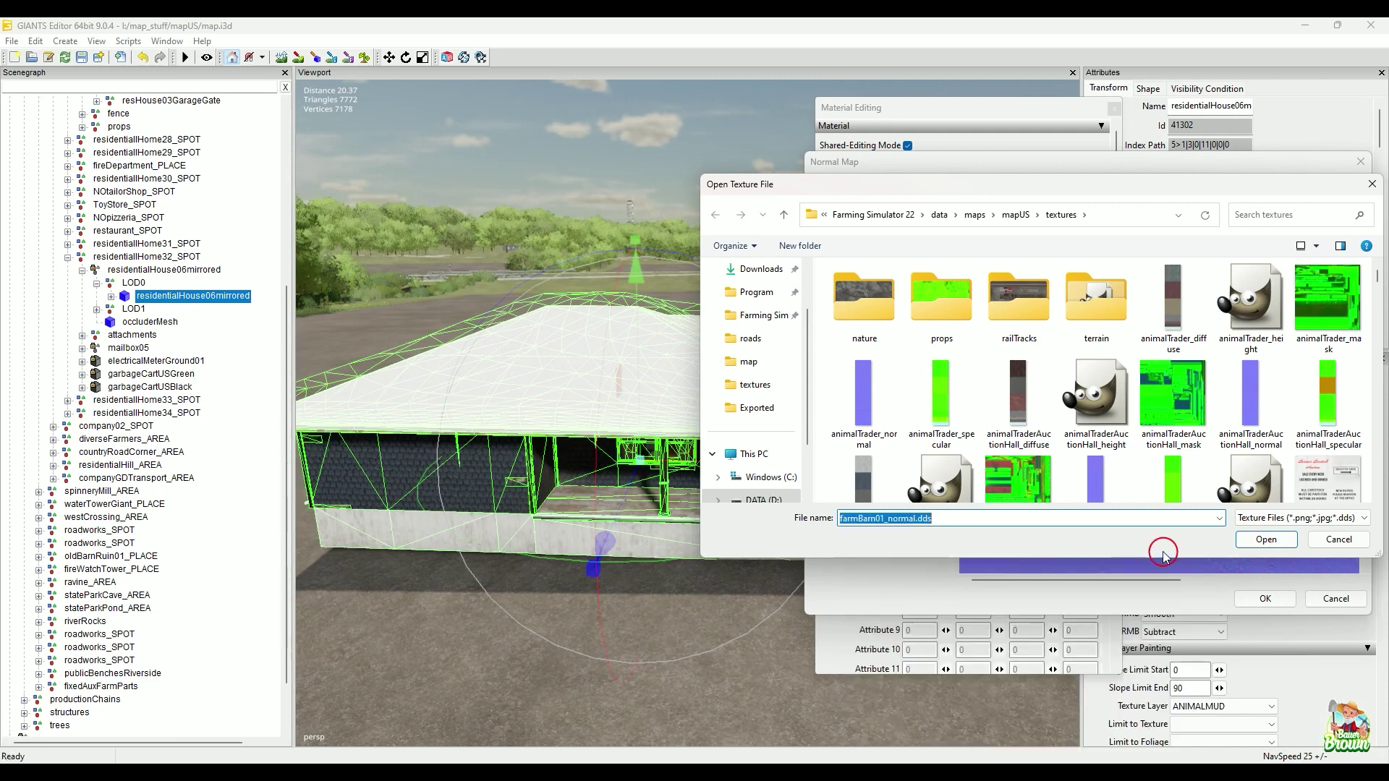
{"action": "left_click", "coordinate": [1267, 542]}
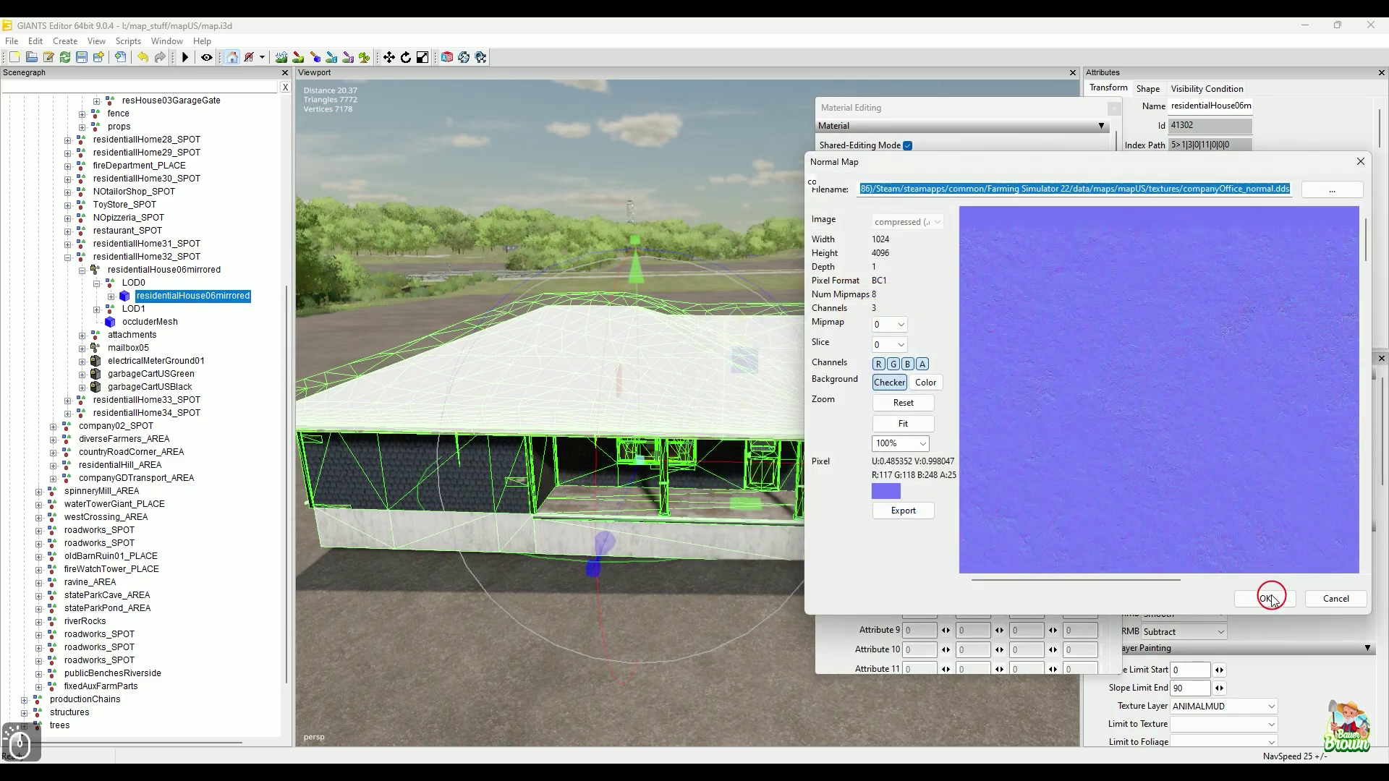
{"action": "left_click", "coordinate": [1266, 598]}
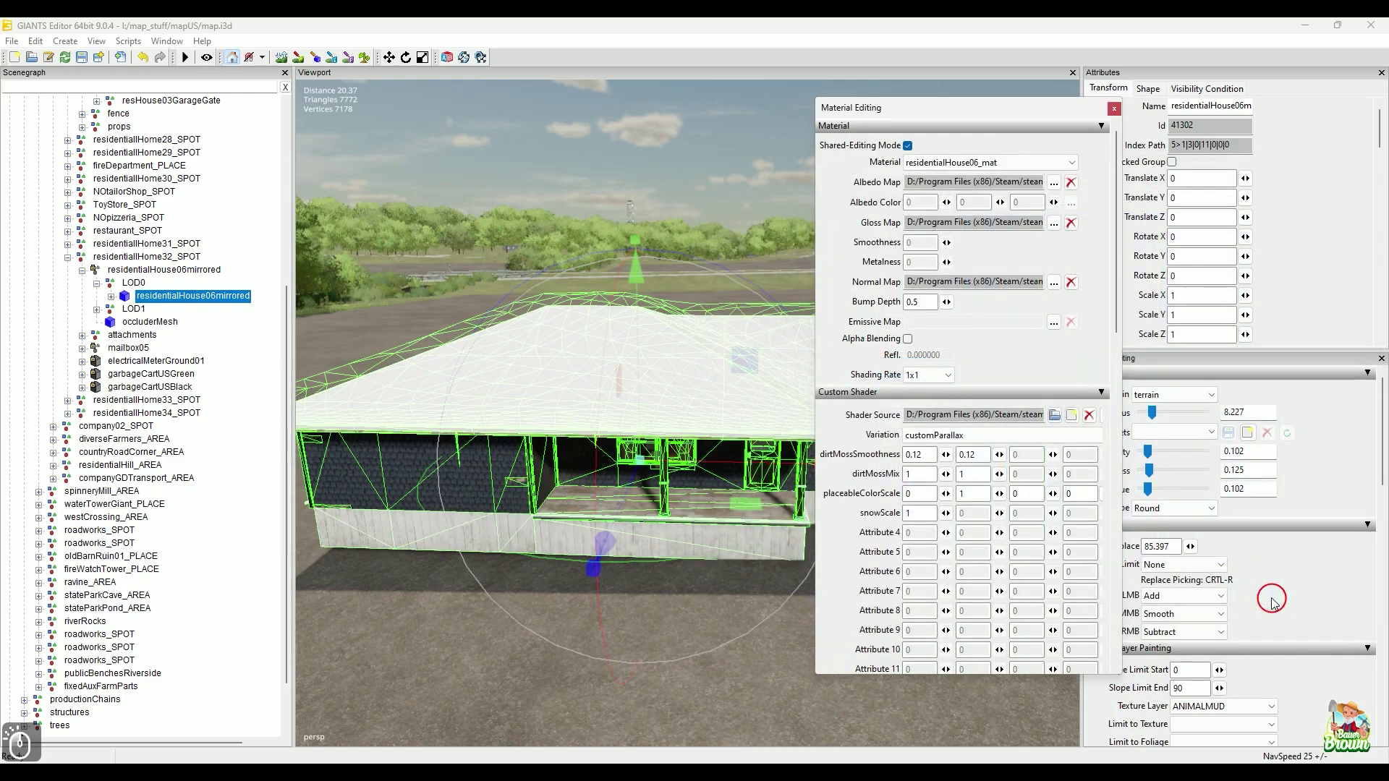
Clear the selection and inspect the retextured house's roof, front wall, porch edge and foundation strip up close
{"action": "left_click_drag", "start_coordinate": [752, 642], "coordinate": [592, 497], "text": "alt"}
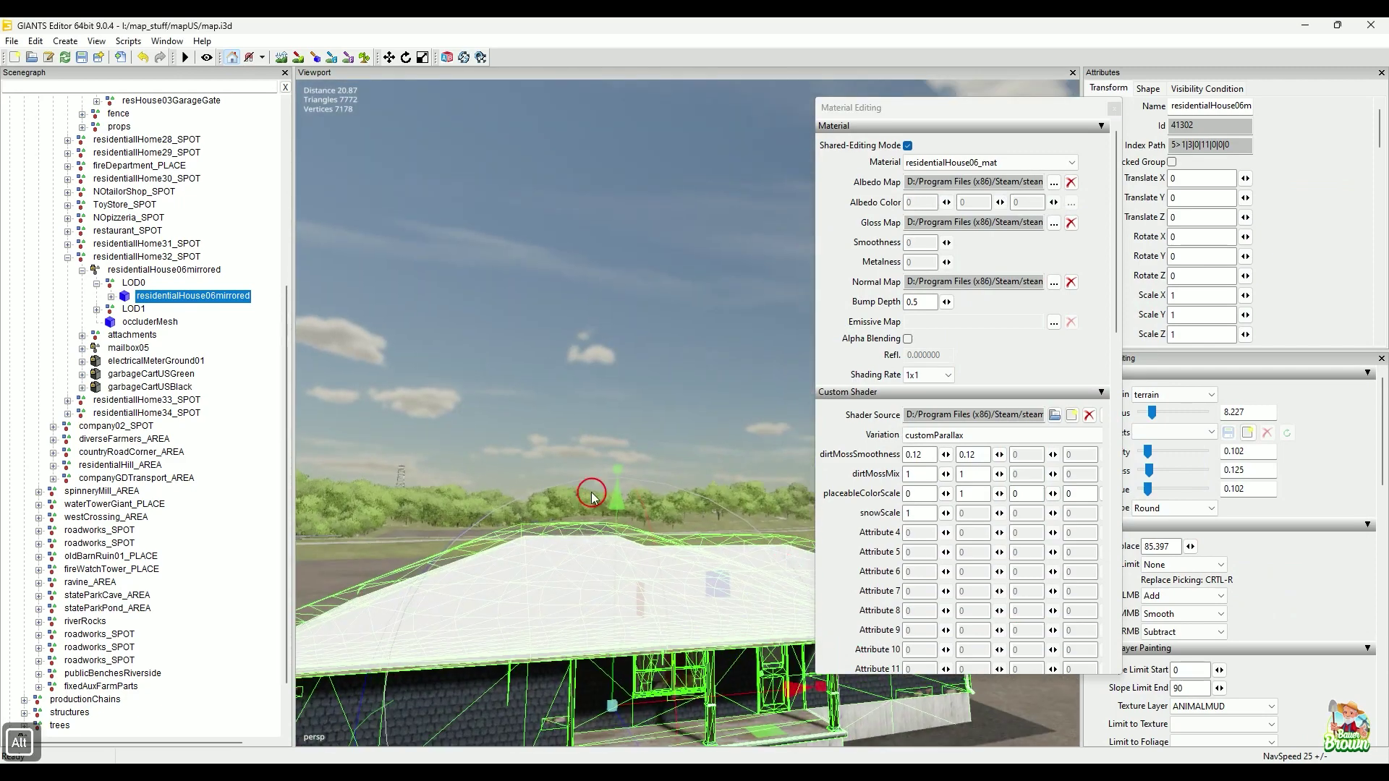
{"action": "left_click", "coordinate": [584, 371]}
{"action": "left_click_drag", "start_coordinate": [672, 398], "coordinate": [627, 472], "text": "alt"}
{"action": "scroll", "coordinate": [612, 496], "scroll_direction": "up", "scroll_amount": 4}
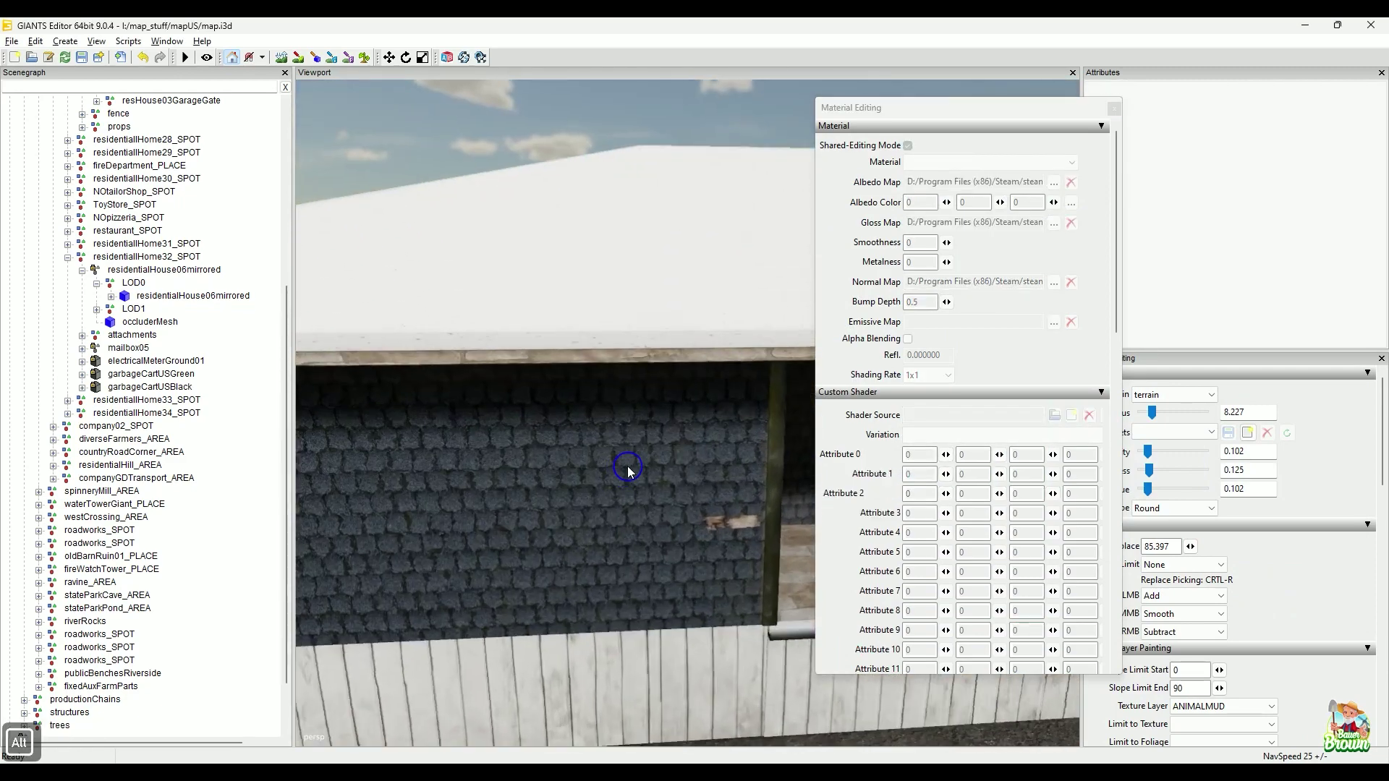
{"action": "right_click_drag", "start_coordinate": [628, 467], "coordinate": [609, 484], "text": "alt"}
{"action": "left_click_drag", "start_coordinate": [609, 484], "coordinate": [626, 483], "text": "alt"}
{"action": "right_click_drag", "start_coordinate": [627, 539], "coordinate": [709, 572], "text": "alt"}
{"action": "left_click_drag", "start_coordinate": [709, 572], "coordinate": [682, 564], "text": "alt"}
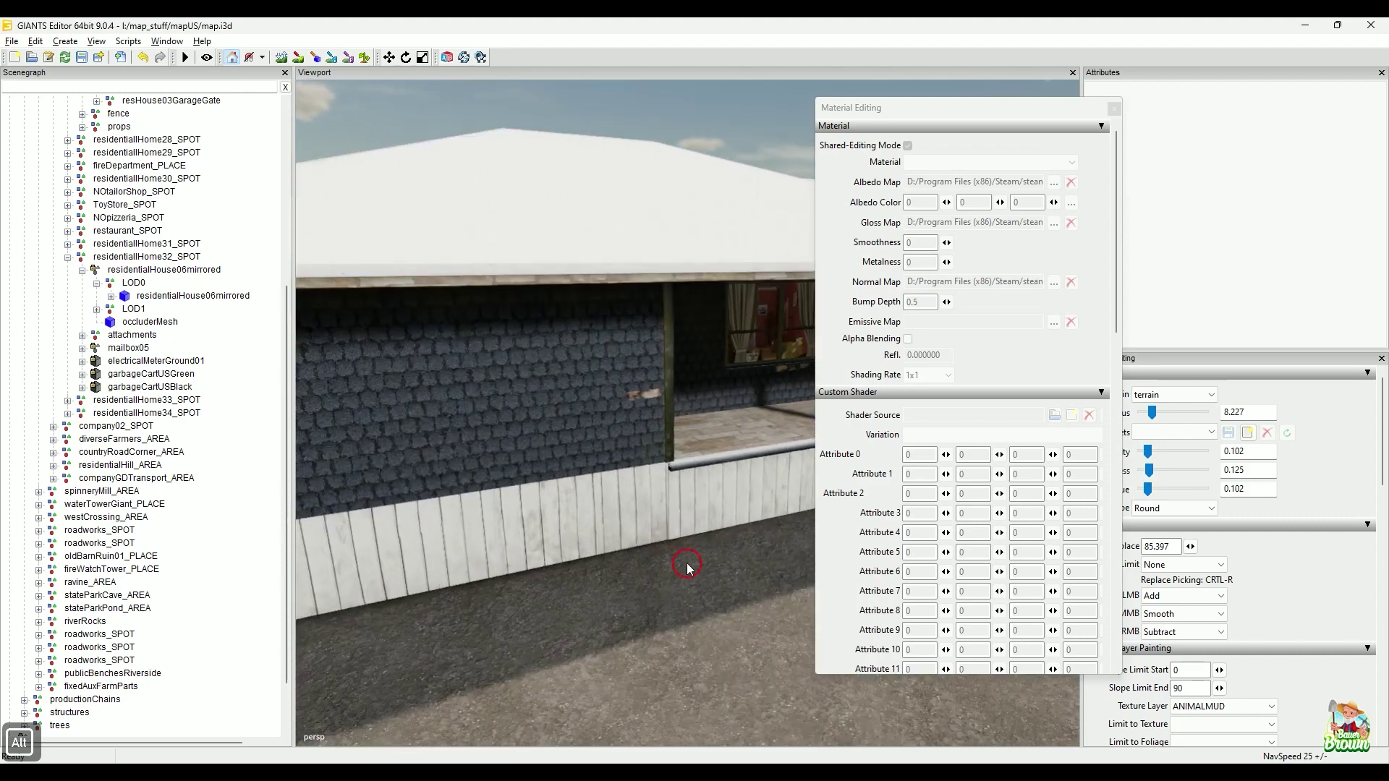
{"action": "right_click_drag", "start_coordinate": [682, 565], "coordinate": [660, 567], "text": "alt"}
{"action": "left_click_drag", "start_coordinate": [660, 567], "coordinate": [583, 567], "text": "alt"}
{"action": "right_click_drag", "start_coordinate": [583, 567], "coordinate": [571, 511], "text": "alt"}
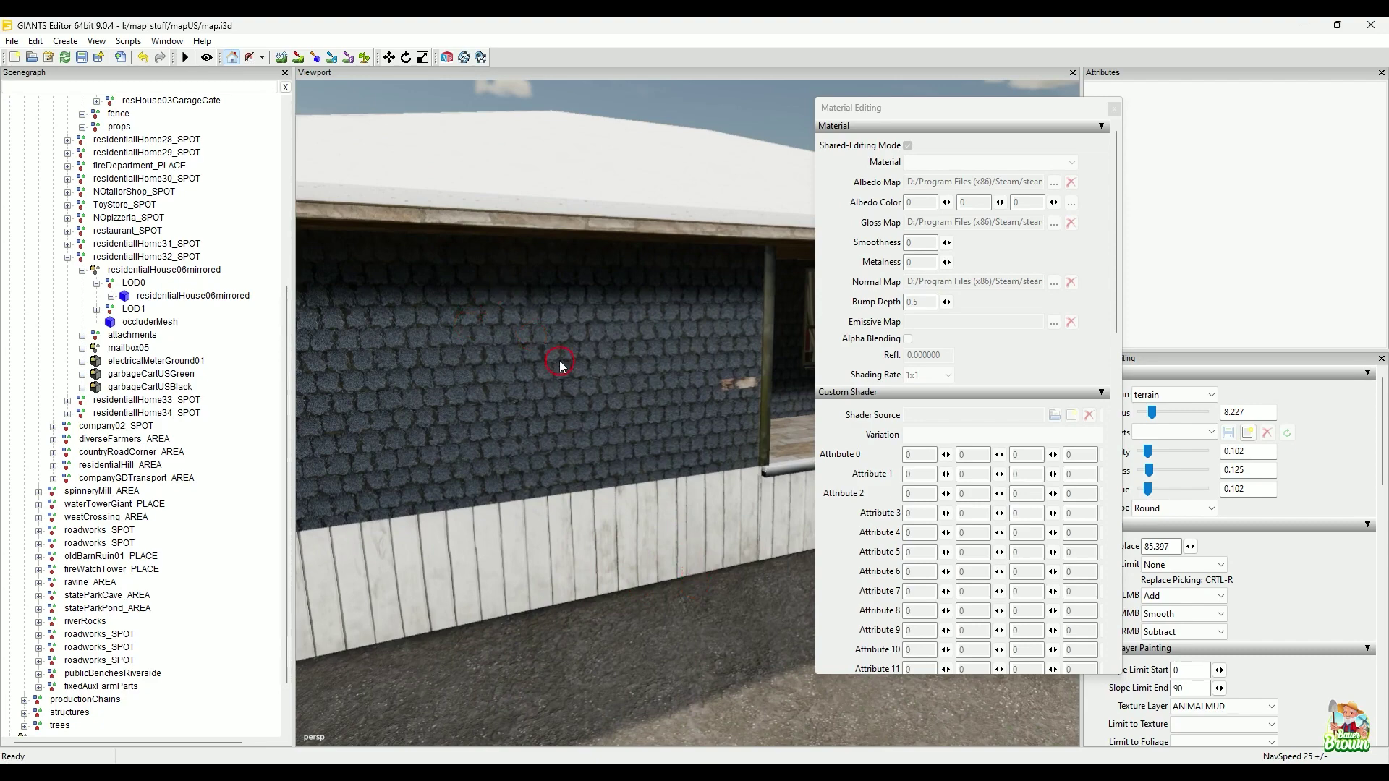
{"action": "right_click_drag", "start_coordinate": [589, 499], "coordinate": [607, 557], "text": "alt"}
{"action": "mouse_move", "coordinate": [608, 557]}
{"action": "left_mouse_down", "text": "alt"}
{"action": "mouse_move", "coordinate": [653, 550]}
{"action": "mouse_move", "coordinate": [622, 551]}
{"action": "left_mouse_up", "text": "alt"}
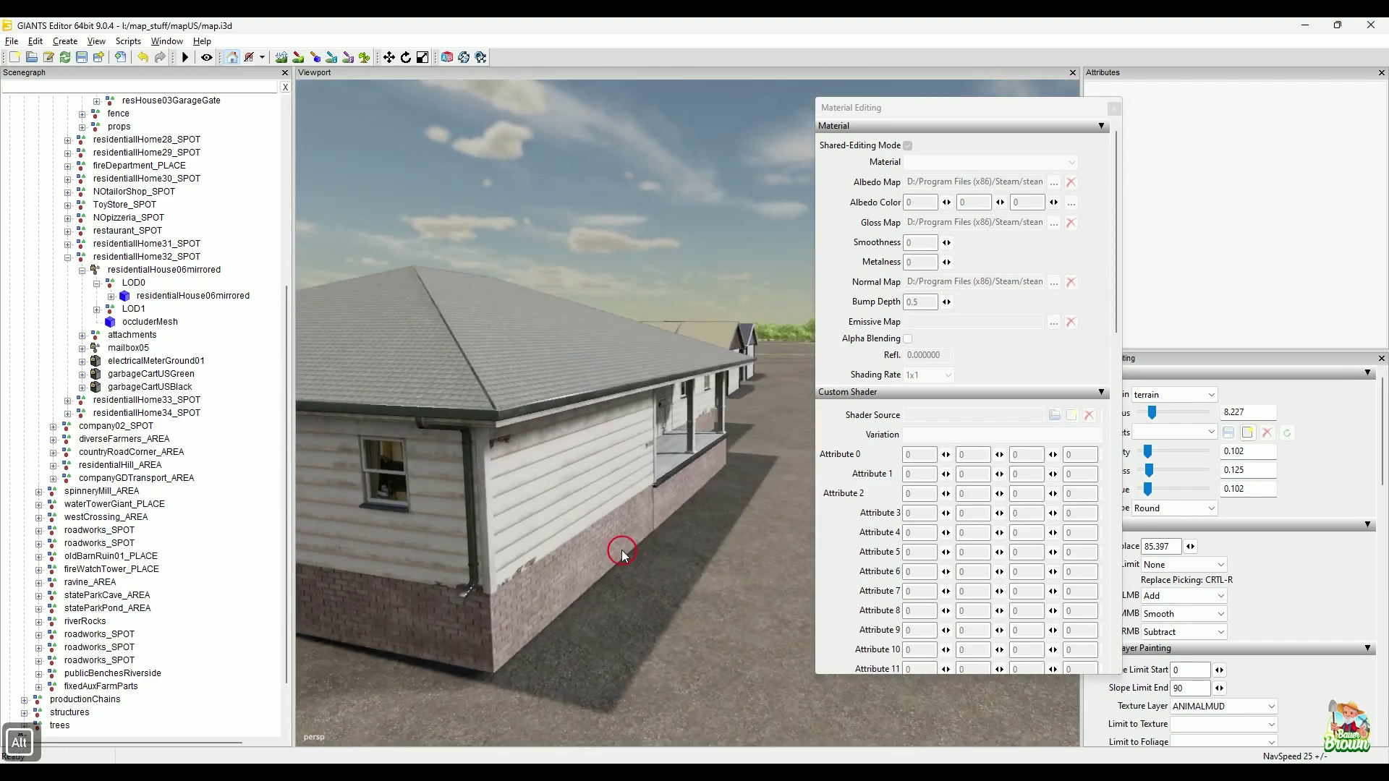
Look over the neighbouring dark-blue house with the white roof and the red garage copy
{"action": "middle_click_drag", "start_coordinate": [622, 551], "coordinate": [561, 574], "text": "alt"}
{"action": "right_click_drag", "start_coordinate": [562, 574], "coordinate": [622, 512], "text": "alt"}
{"action": "left_click_drag", "start_coordinate": [622, 512], "coordinate": [448, 535], "text": "alt"}
{"action": "right_click_drag", "start_coordinate": [448, 535], "coordinate": [542, 605], "text": "alt"}
{"action": "left_click_drag", "start_coordinate": [543, 604], "coordinate": [605, 554], "text": "alt"}
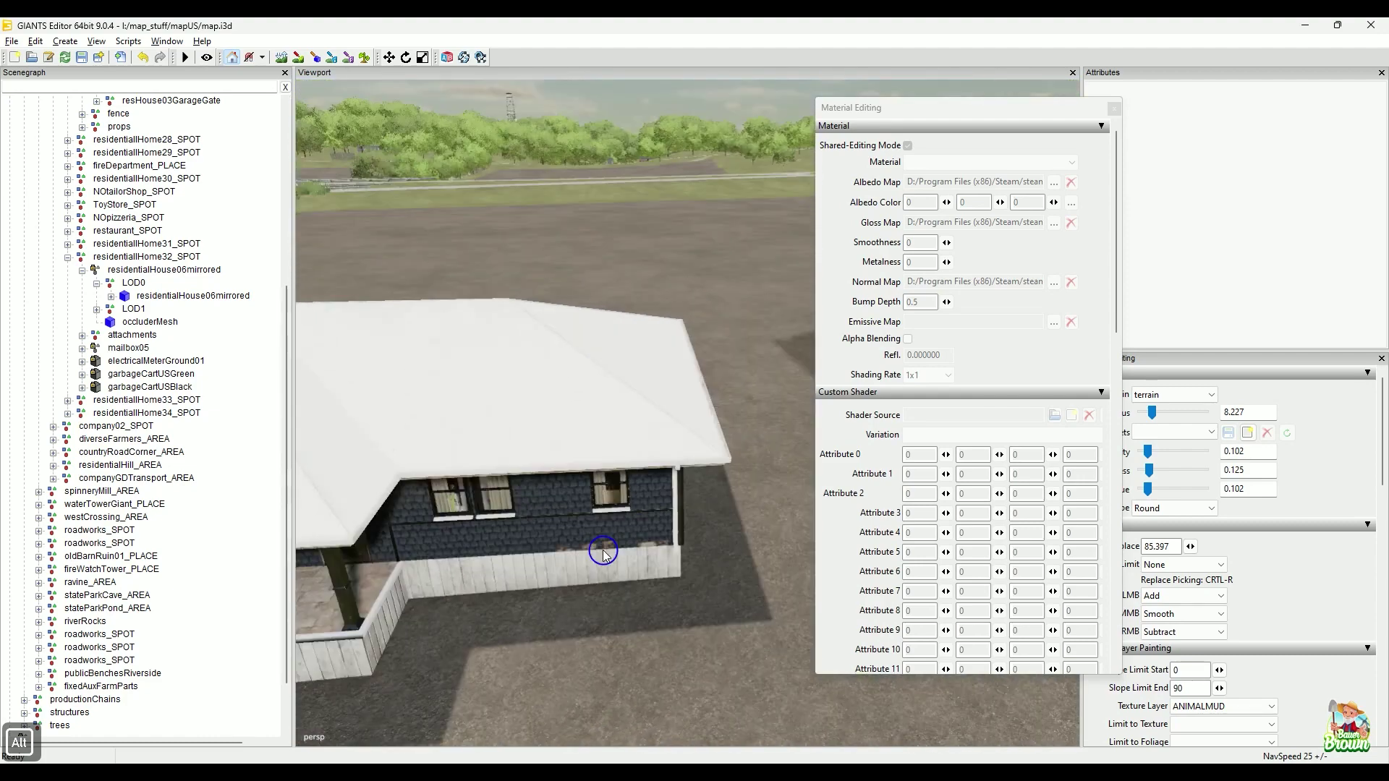
{"action": "right_click_drag", "start_coordinate": [603, 551], "coordinate": [605, 537], "text": "alt"}
{"action": "left_click_drag", "start_coordinate": [605, 537], "coordinate": [617, 453], "text": "alt"}
{"action": "left_click", "coordinate": [608, 436]}
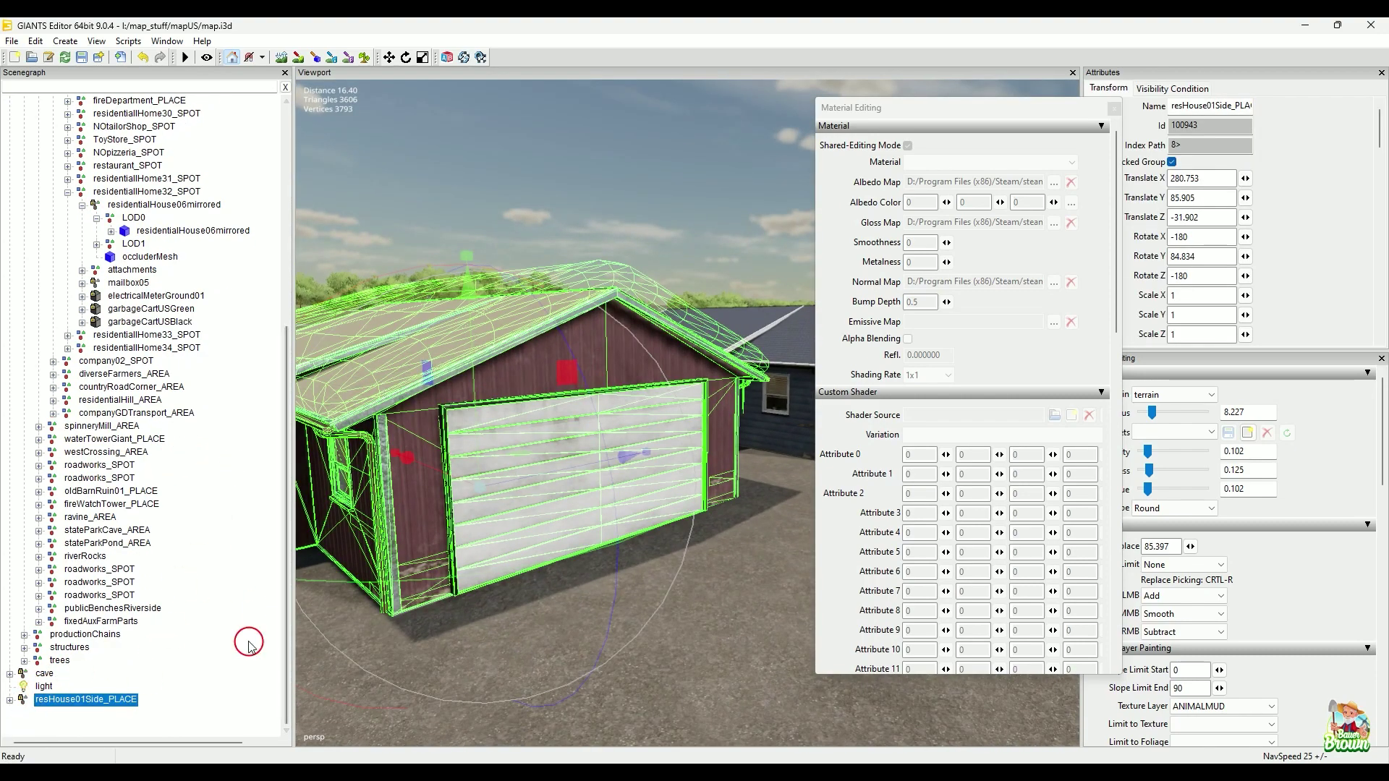
{"action": "middle_click_drag", "start_coordinate": [605, 466], "coordinate": [542, 507], "text": "alt"}
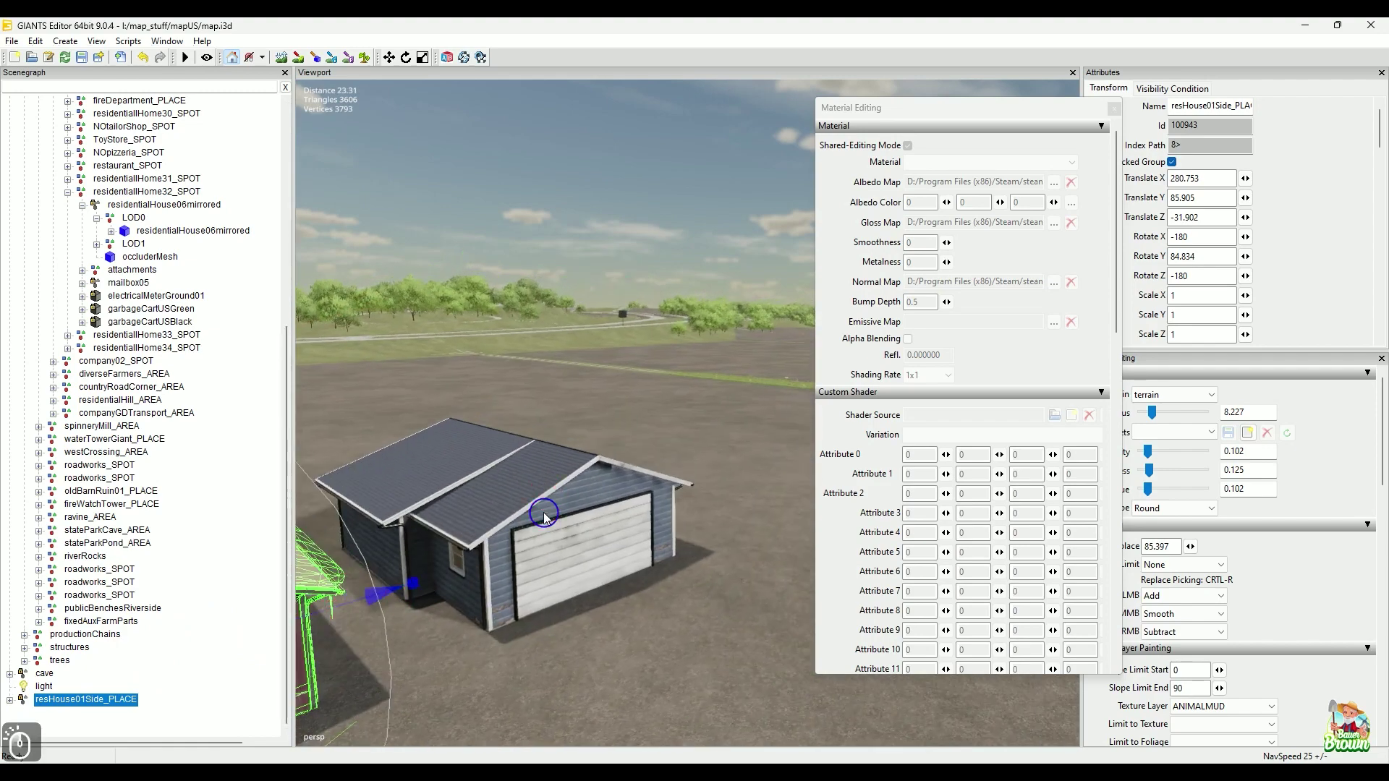
Select the blue garage's resHouse01Side1 mesh and replace its residentialHouse01_mat albedo map with fireDepartment_diffuse from the mapUS textures folder
{"action": "left_click", "coordinate": [544, 512]}
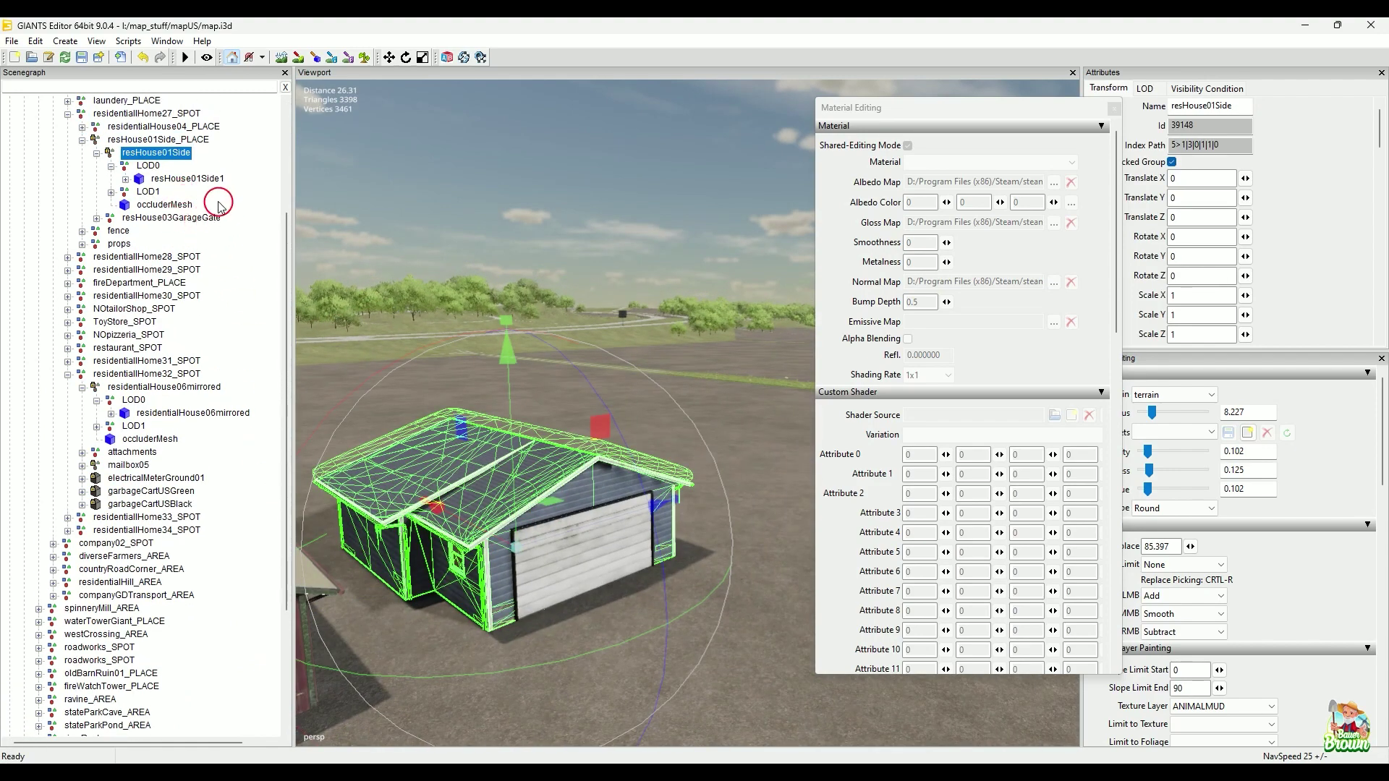
{"action": "left_click", "coordinate": [217, 178]}
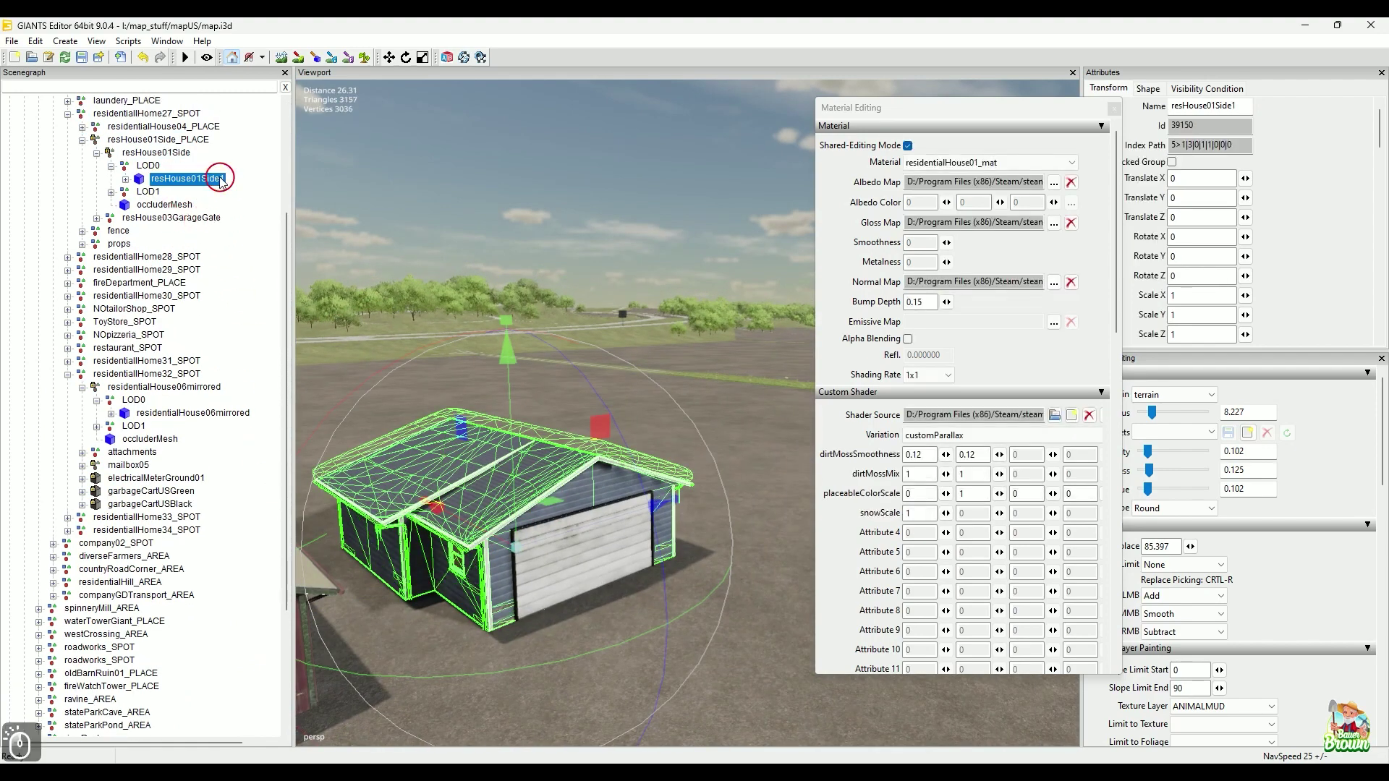
{"action": "left_click", "coordinate": [1053, 183]}
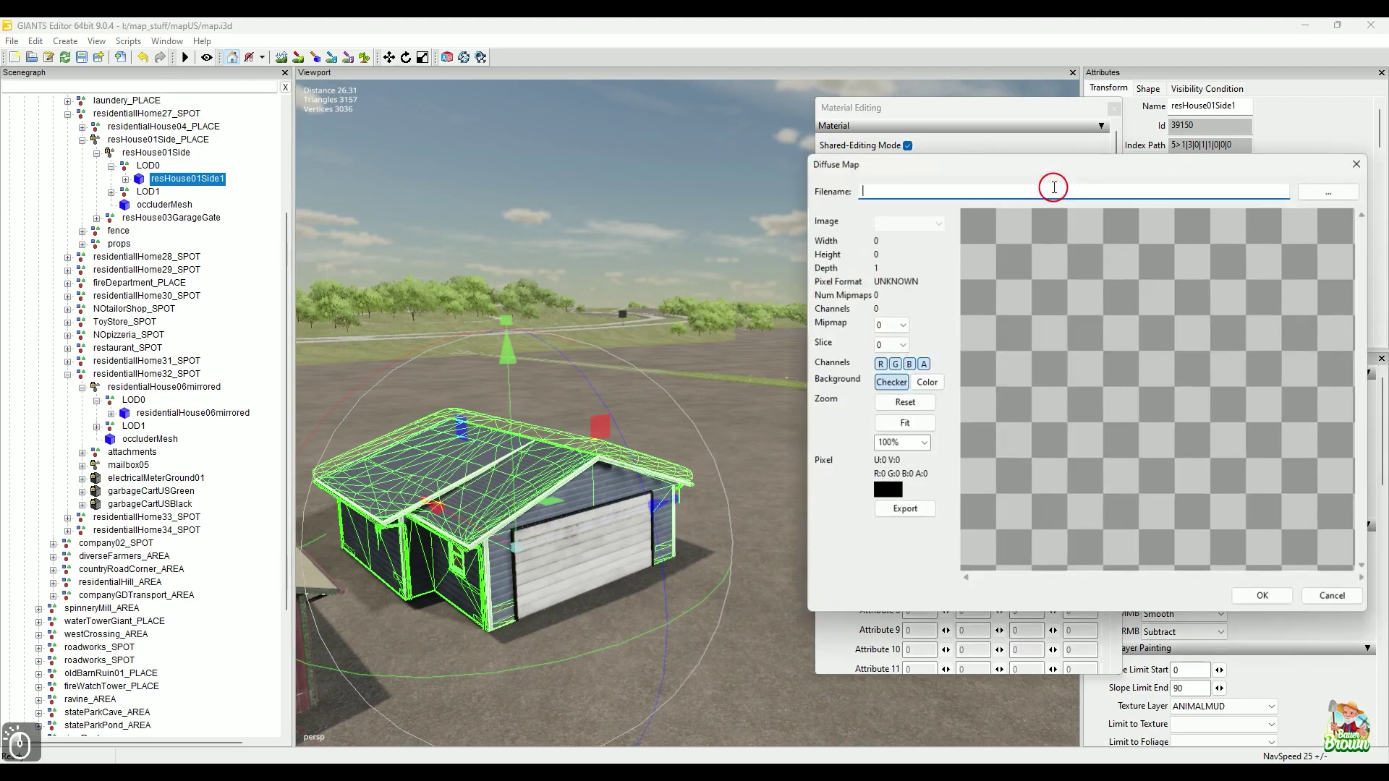
{"action": "left_click", "coordinate": [1331, 193]}
{"action": "scroll", "coordinate": [1215, 391], "scroll_direction": "down", "scroll_amount": 5}
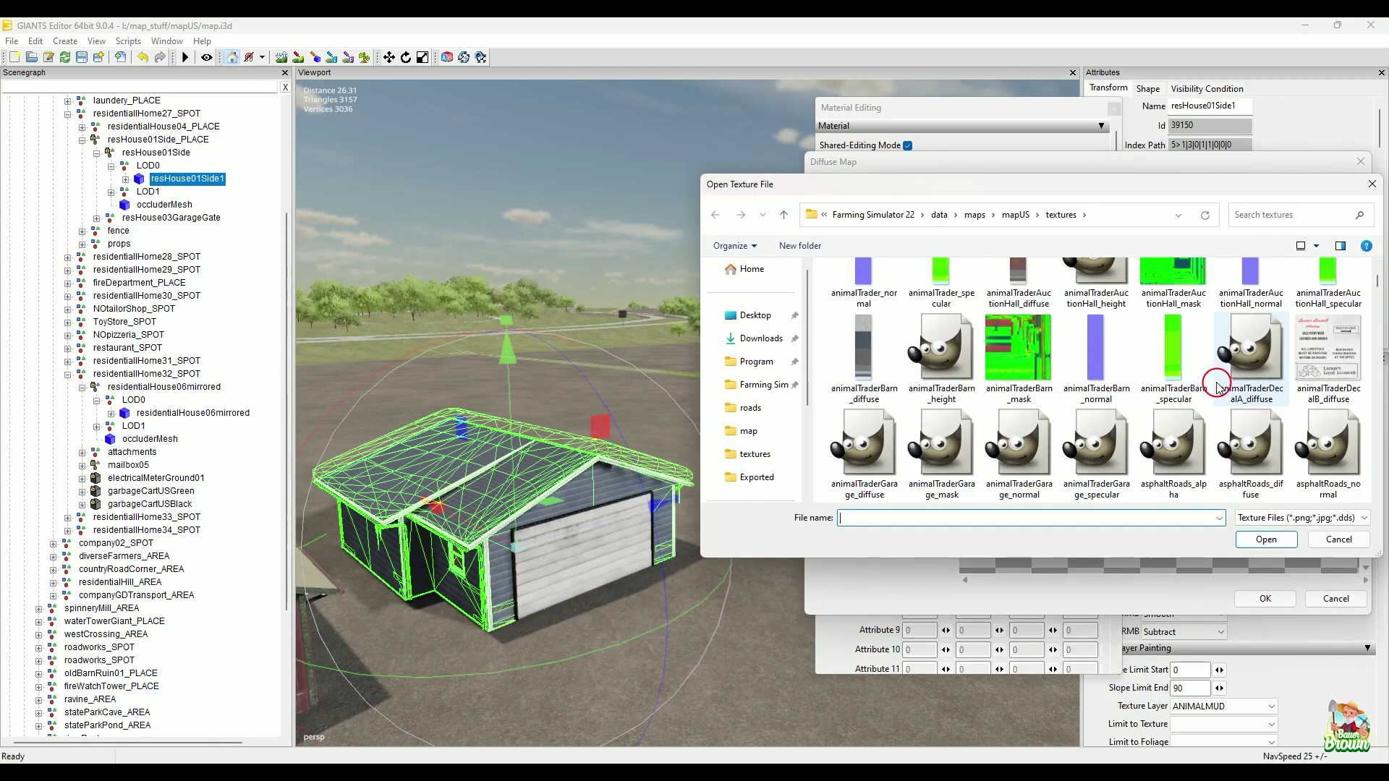
{"action": "scroll", "coordinate": [1332, 400], "scroll_direction": "down", "scroll_amount": 8}
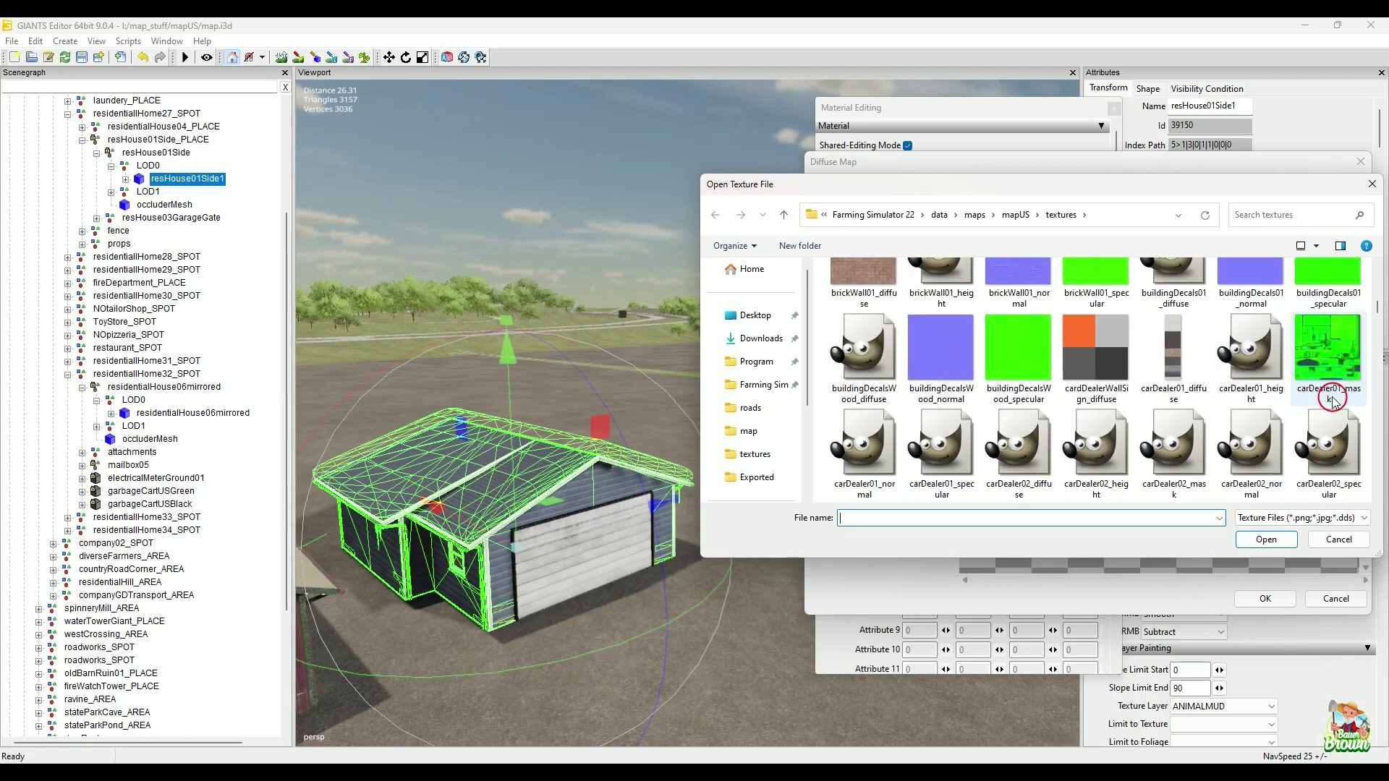
{"action": "scroll", "coordinate": [1333, 400], "scroll_direction": "down", "scroll_amount": 1}
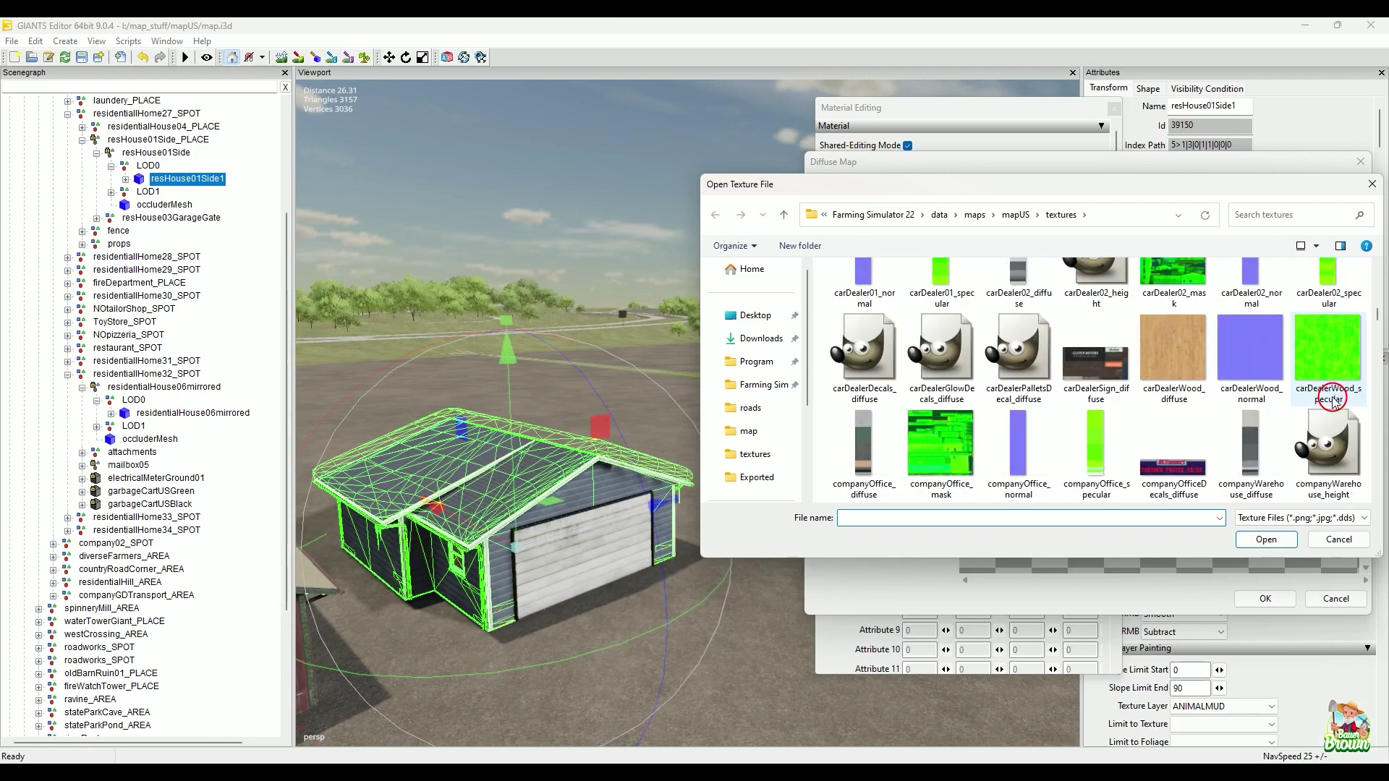
{"action": "scroll", "coordinate": [1333, 400], "scroll_direction": "down", "scroll_amount": 2}
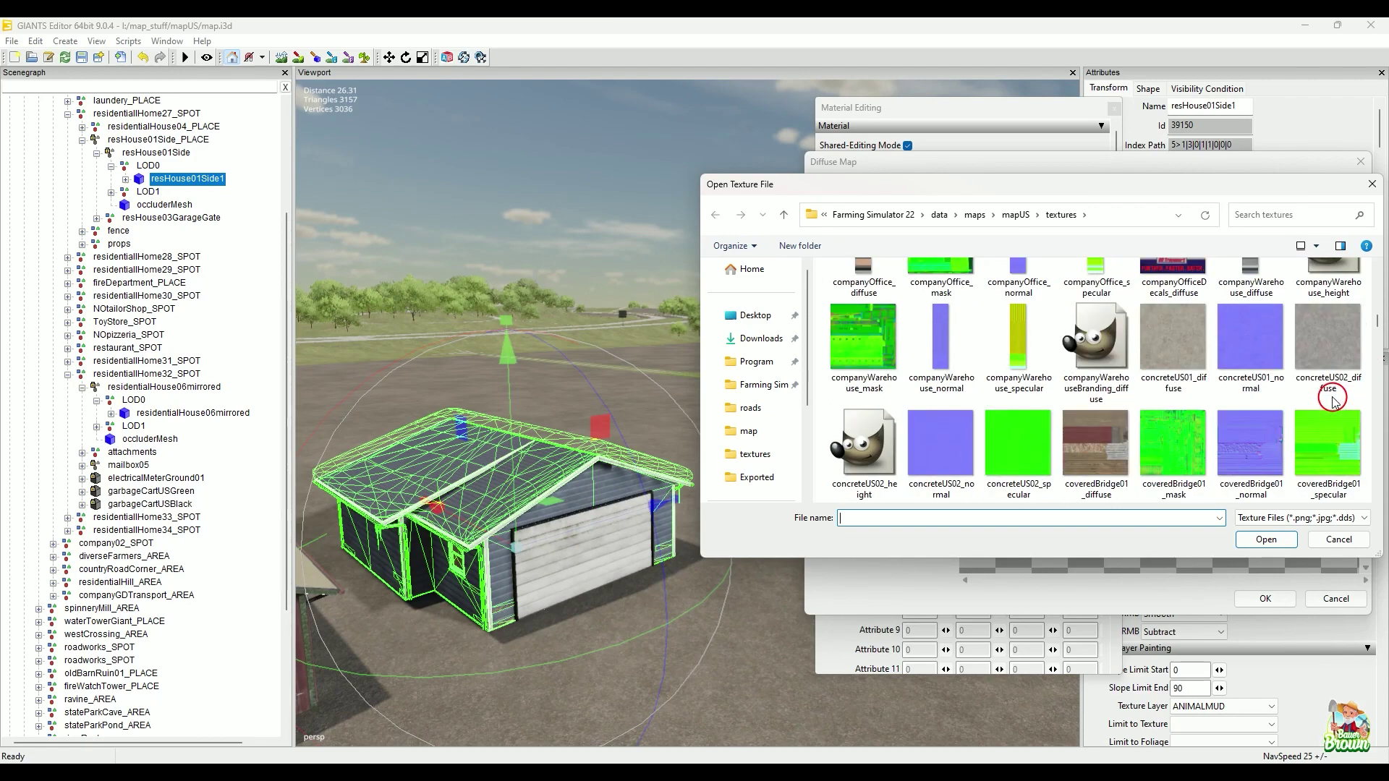
{"action": "scroll", "coordinate": [1332, 400], "scroll_direction": "down", "scroll_amount": 2}
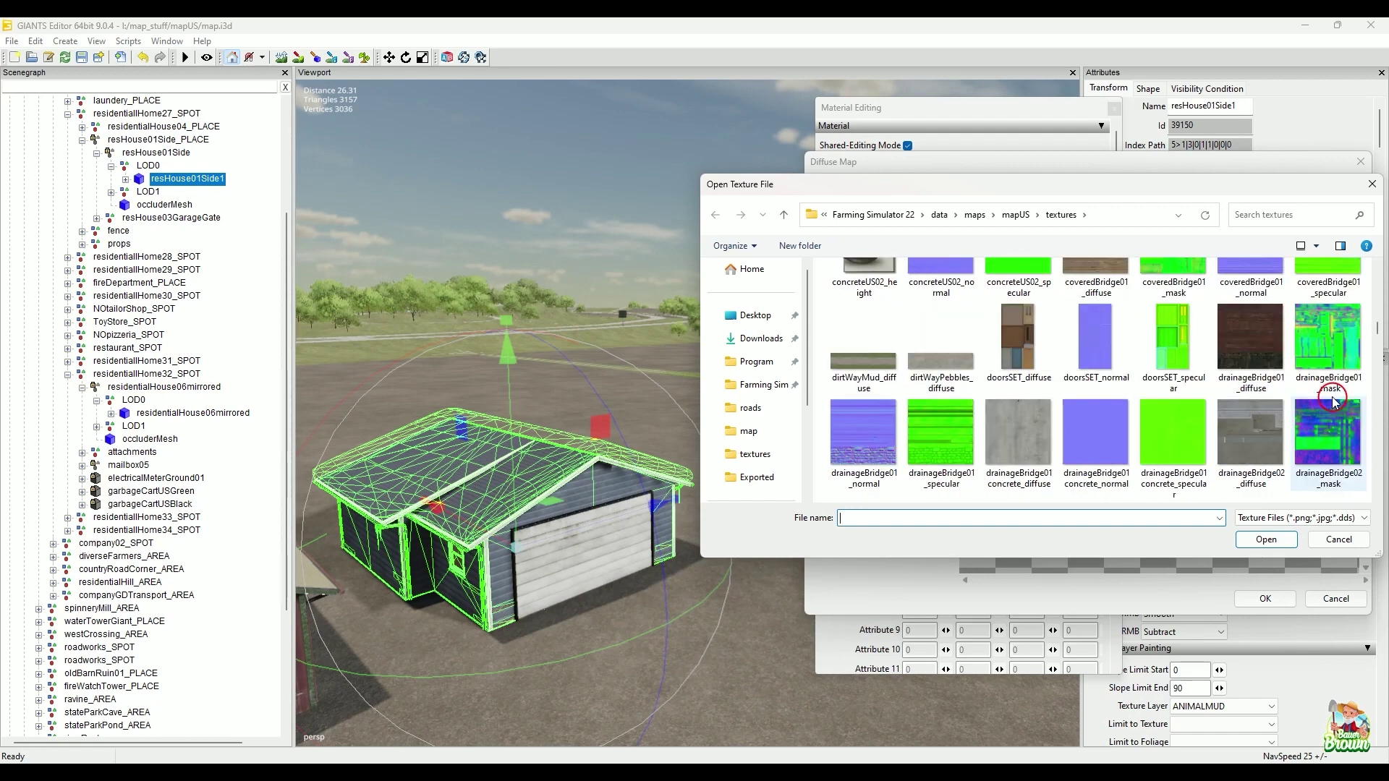
{"action": "scroll", "coordinate": [1333, 400], "scroll_direction": "down", "scroll_amount": 1}
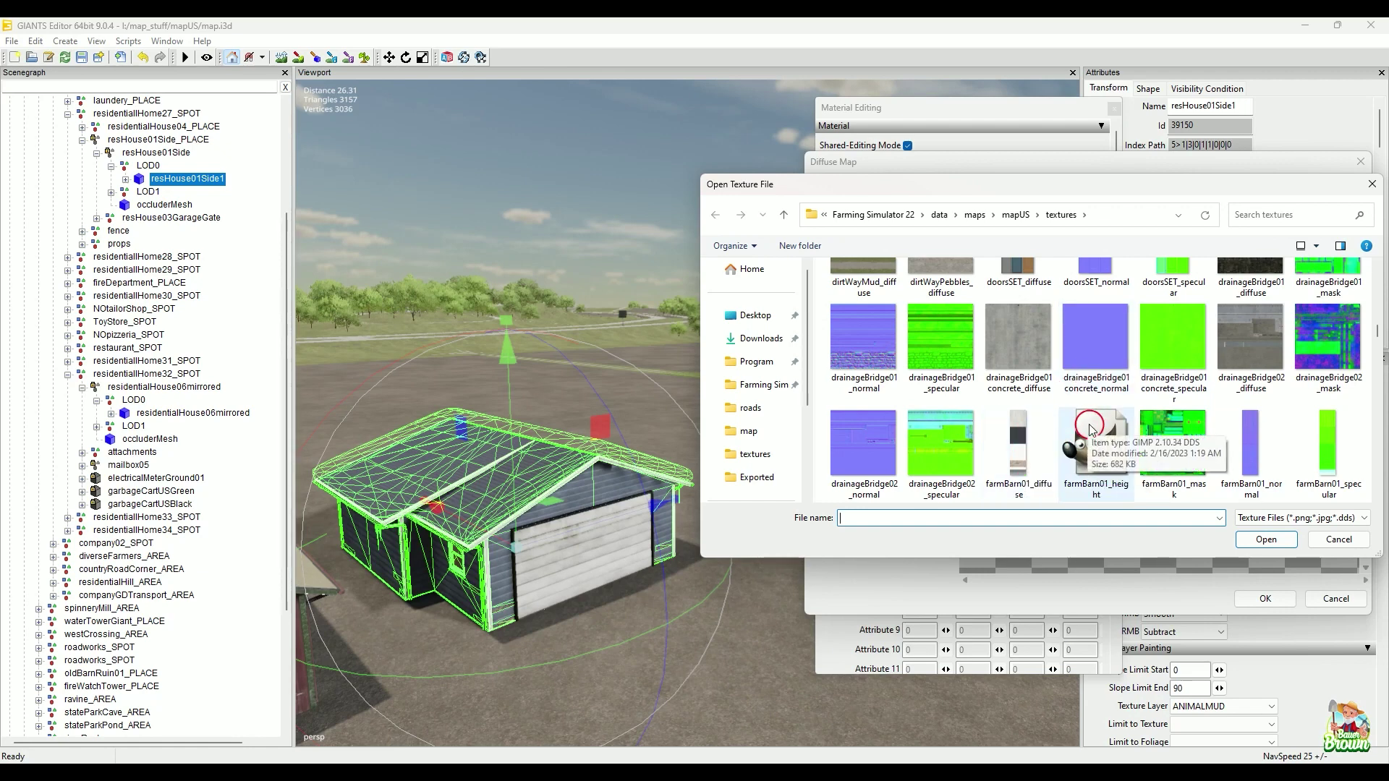
{"action": "scroll", "coordinate": [1088, 424], "scroll_direction": "down", "scroll_amount": 2}
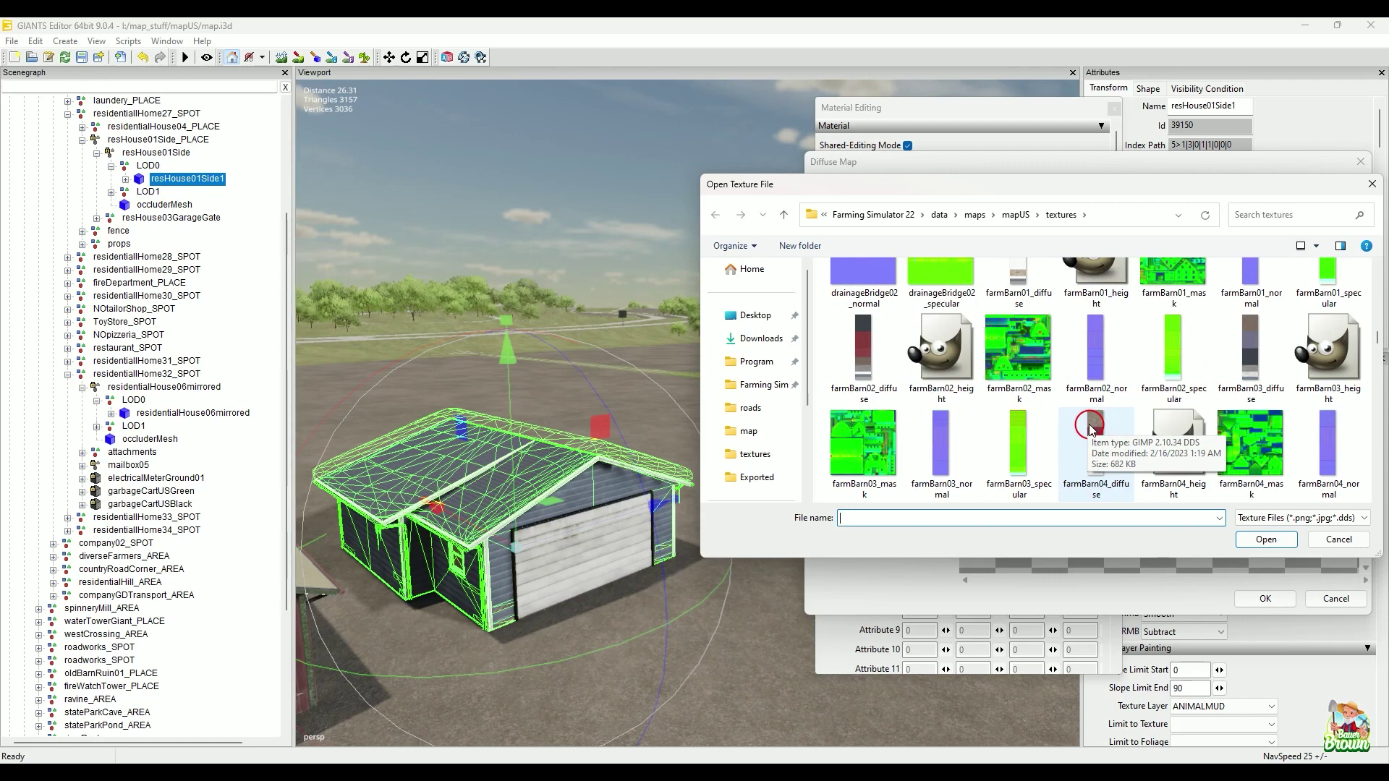
{"action": "scroll", "coordinate": [1091, 428], "scroll_direction": "down", "scroll_amount": 1}
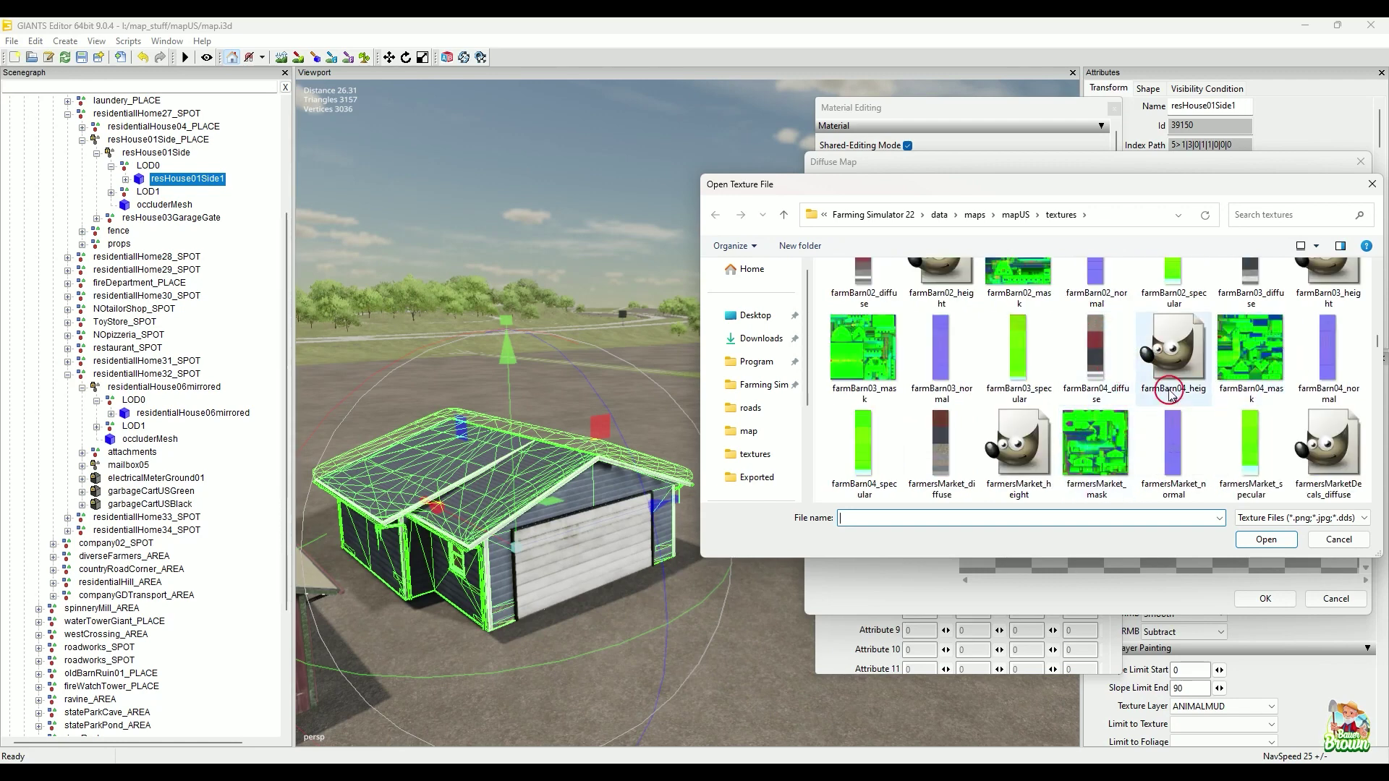
{"action": "scroll", "coordinate": [1164, 396], "scroll_direction": "down", "scroll_amount": 1}
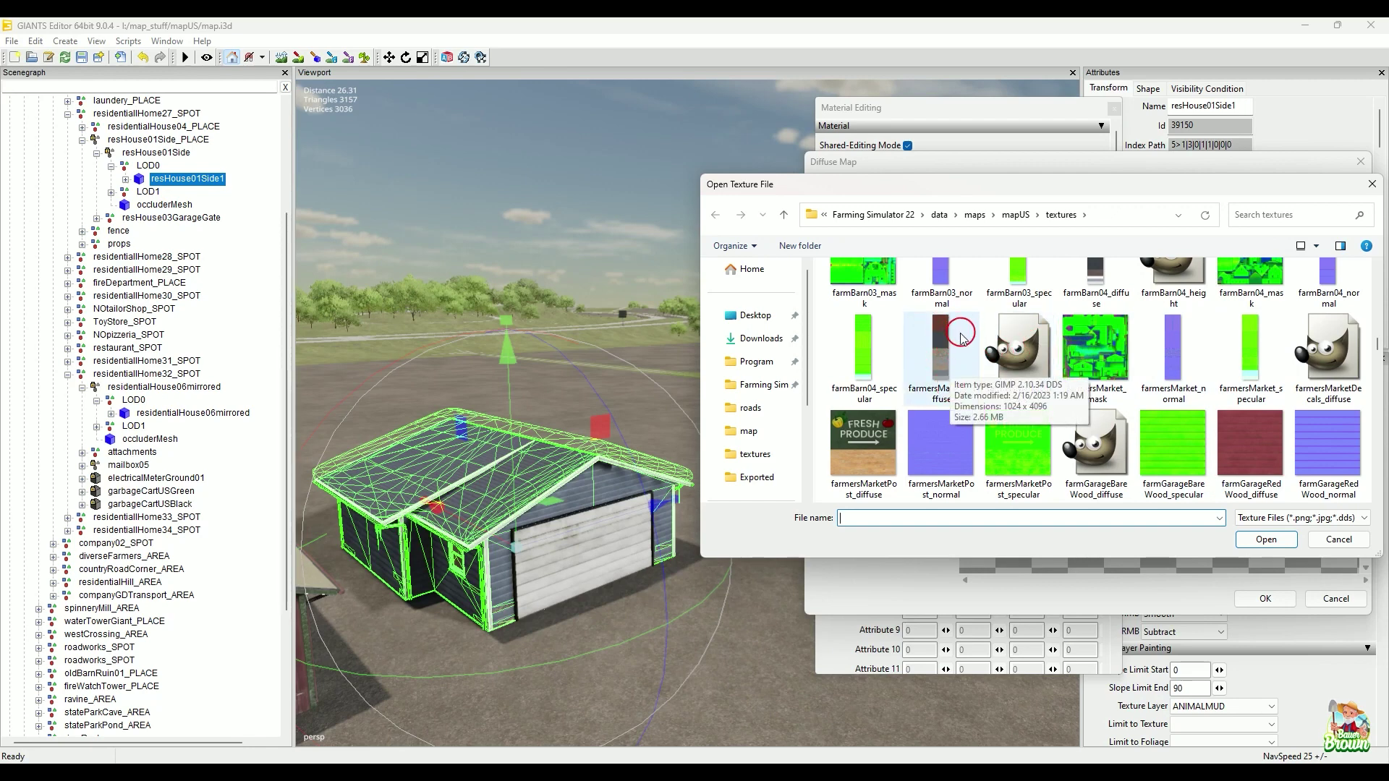
{"action": "scroll", "coordinate": [1021, 377], "scroll_direction": "down", "scroll_amount": 2}
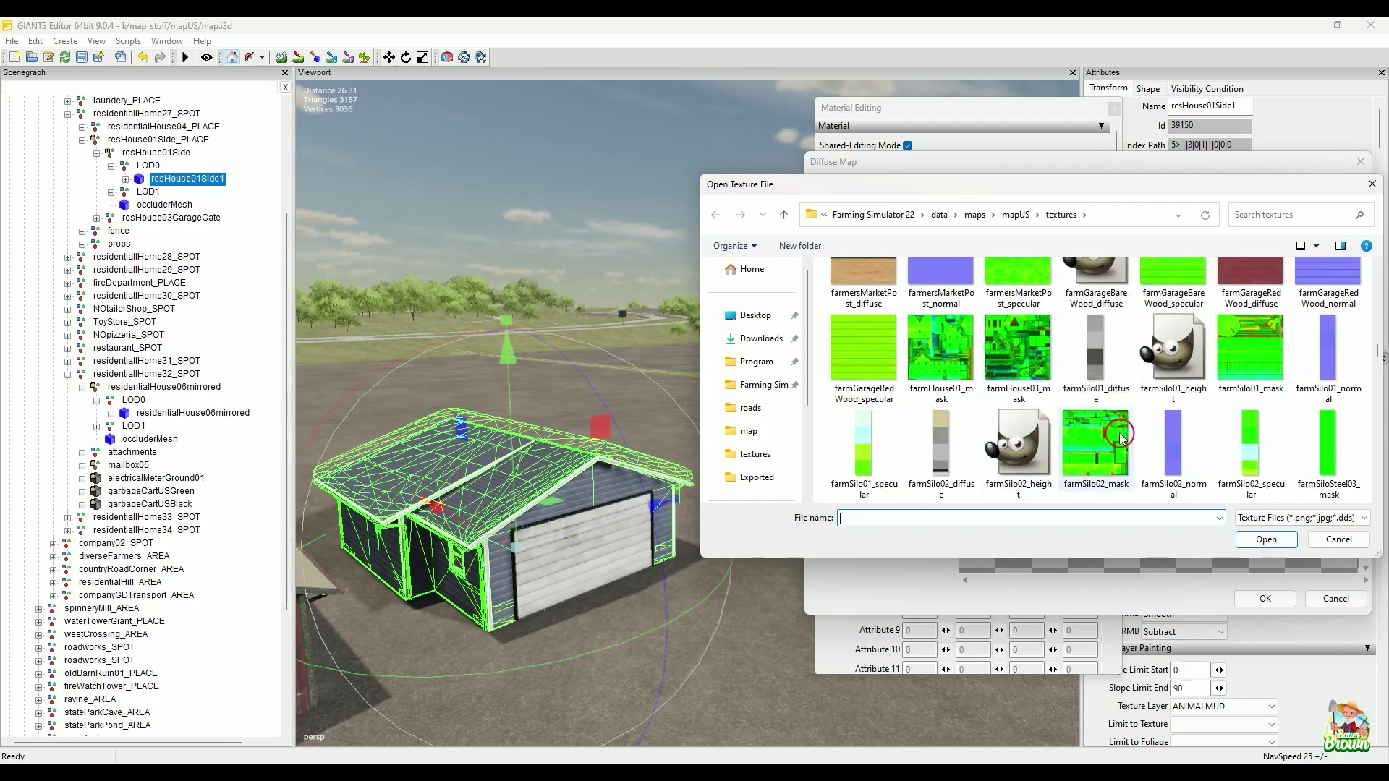
{"action": "scroll", "coordinate": [1120, 438], "scroll_direction": "down", "scroll_amount": 1}
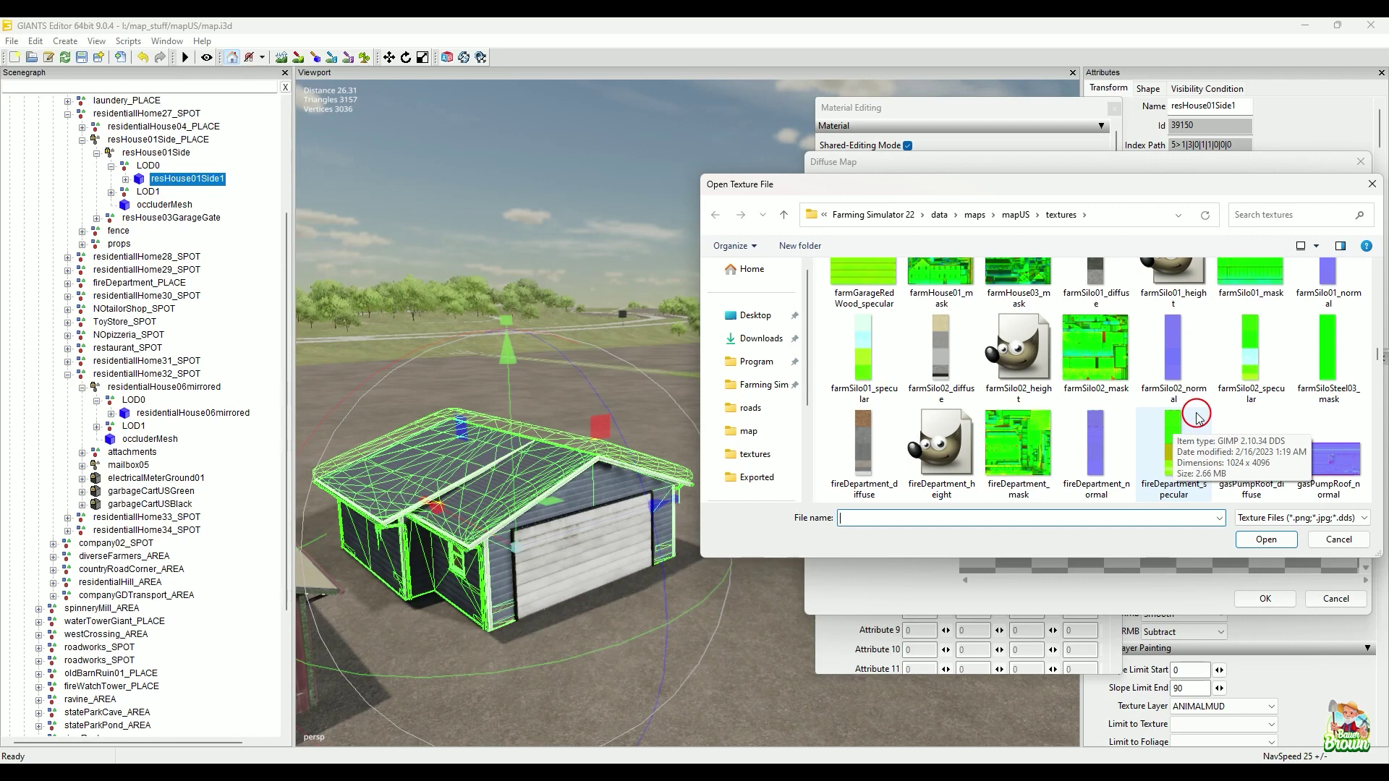
{"action": "left_click", "coordinate": [877, 442]}
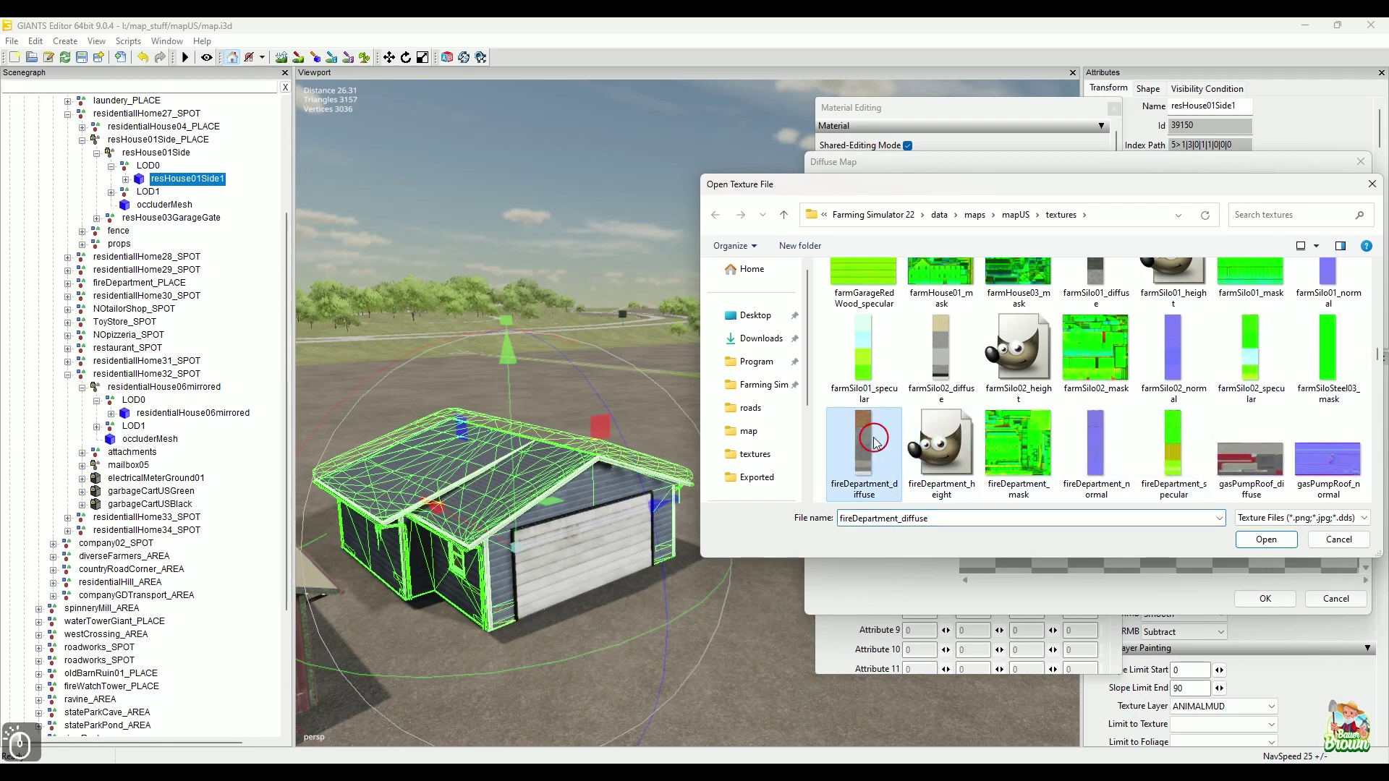
{"action": "left_click", "coordinate": [1267, 540]}
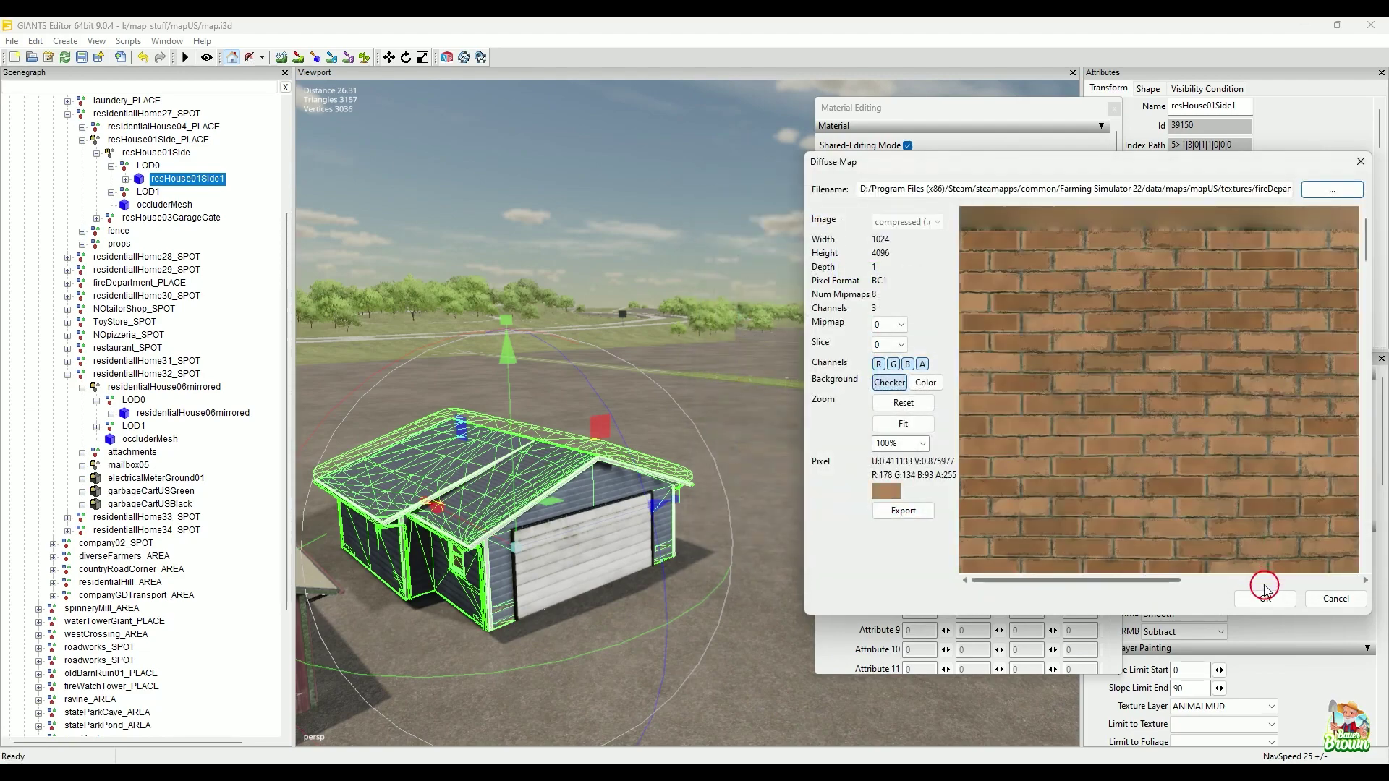
{"action": "left_click", "coordinate": [1266, 599]}
{"action": "left_click", "coordinate": [1265, 600]}
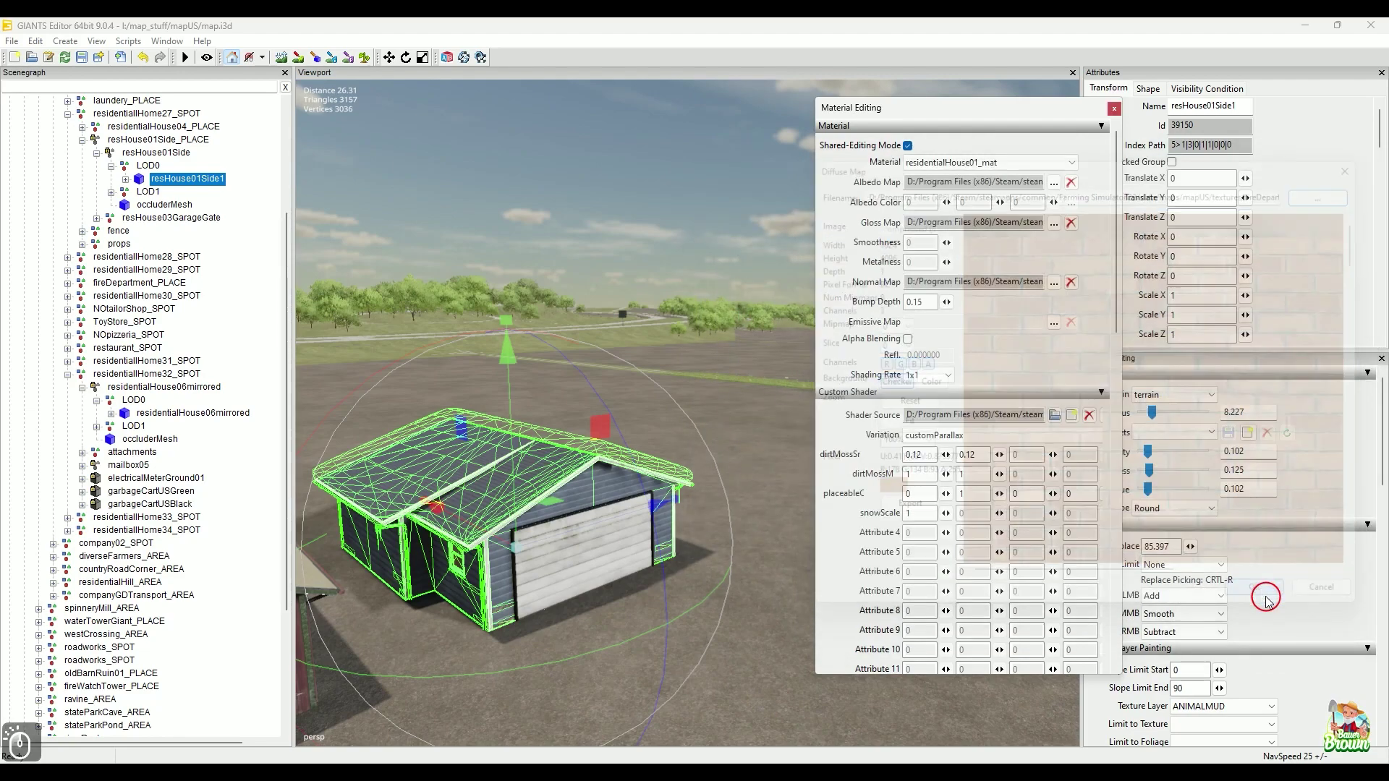
Inspect the garage's side walls, windows, roof and garage door front up close with the new albedo map
{"action": "middle_click_drag", "start_coordinate": [648, 520], "coordinate": [727, 529], "text": "alt"}
{"action": "right_click_drag", "start_coordinate": [727, 530], "coordinate": [707, 496], "text": "alt"}
{"action": "left_click_drag", "start_coordinate": [708, 496], "coordinate": [713, 444], "text": "alt"}
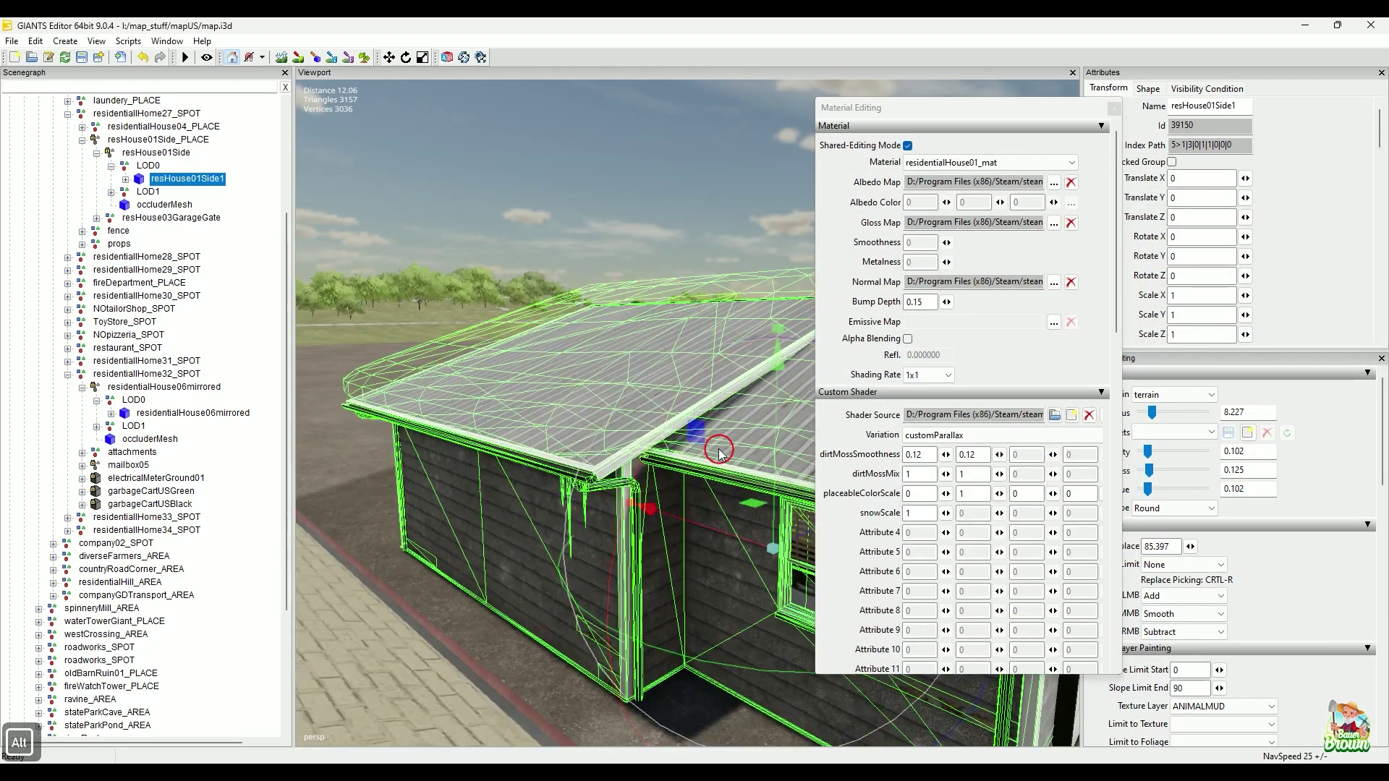
{"action": "right_click_drag", "start_coordinate": [713, 443], "coordinate": [720, 445], "text": "alt"}
{"action": "left_click_drag", "start_coordinate": [720, 444], "coordinate": [332, 459], "text": "alt"}
{"action": "right_click_drag", "start_coordinate": [332, 459], "coordinate": [368, 446], "text": "alt"}
{"action": "left_click_drag", "start_coordinate": [367, 446], "coordinate": [523, 448], "text": "alt"}
{"action": "right_click_drag", "start_coordinate": [524, 448], "coordinate": [561, 452], "text": "alt"}
{"action": "left_click_drag", "start_coordinate": [560, 452], "coordinate": [687, 448], "text": "alt"}
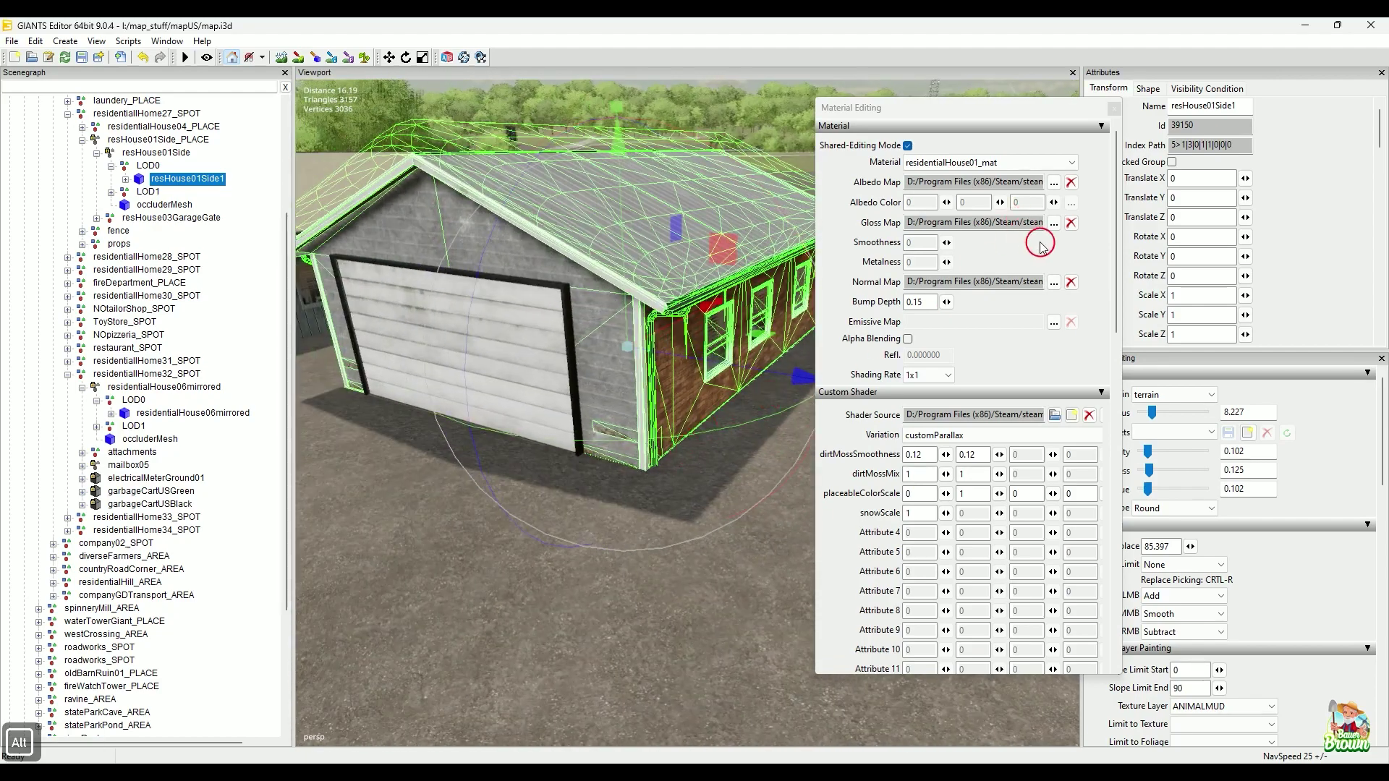
Replace the gloss map of residentialHouse01_mat with fireDepartment_specular.dds from the mapUS textures folder
{"action": "left_click", "coordinate": [1053, 222]}
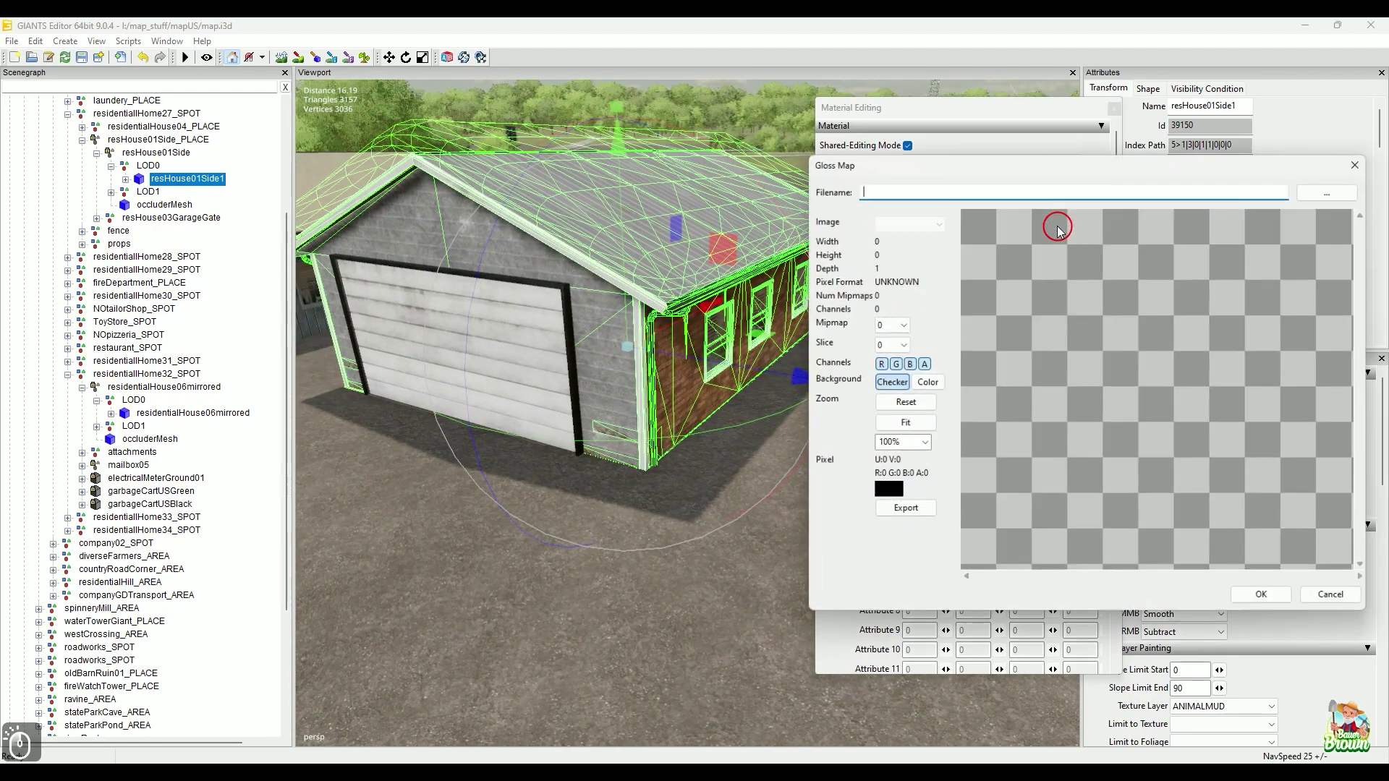
{"action": "left_click", "coordinate": [1311, 192]}
{"action": "left_click", "coordinate": [1027, 518]}
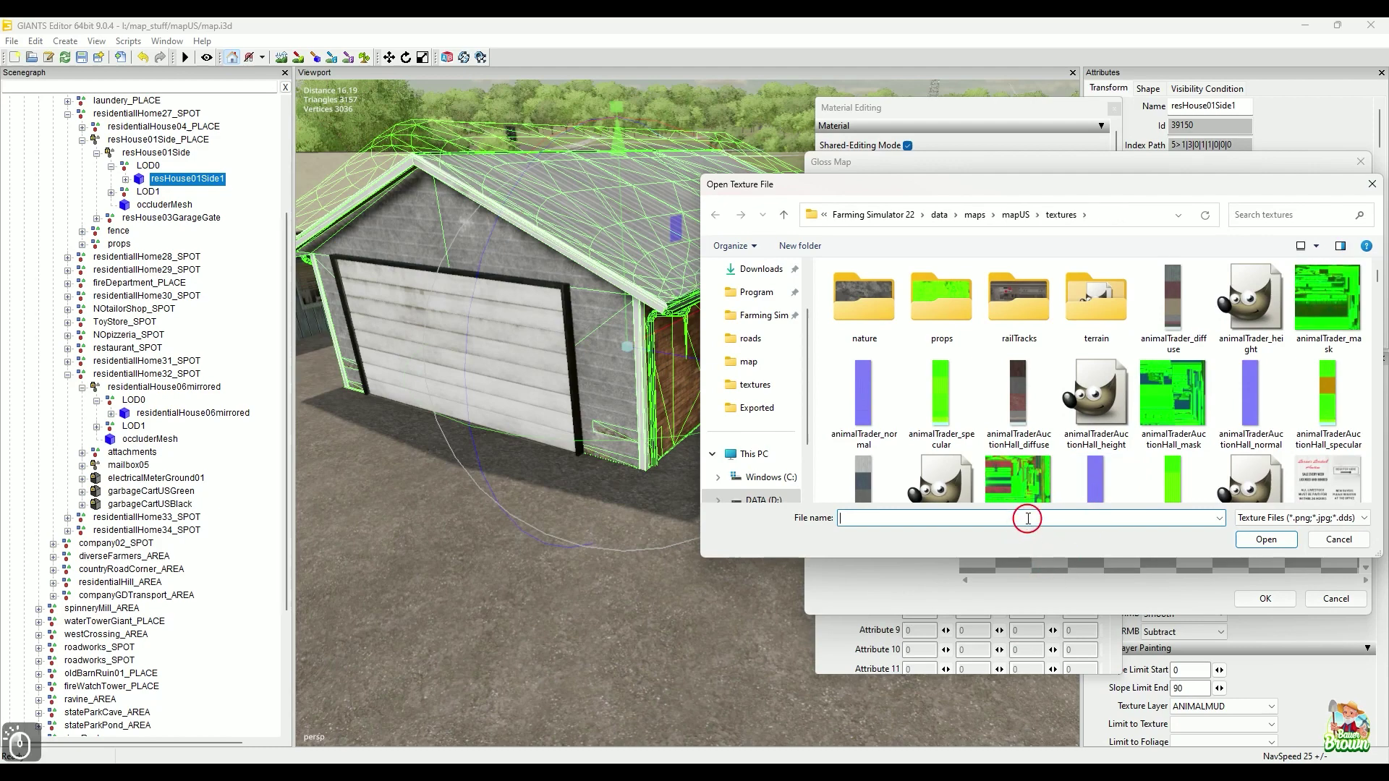
{"action": "type", "text": "fire"}
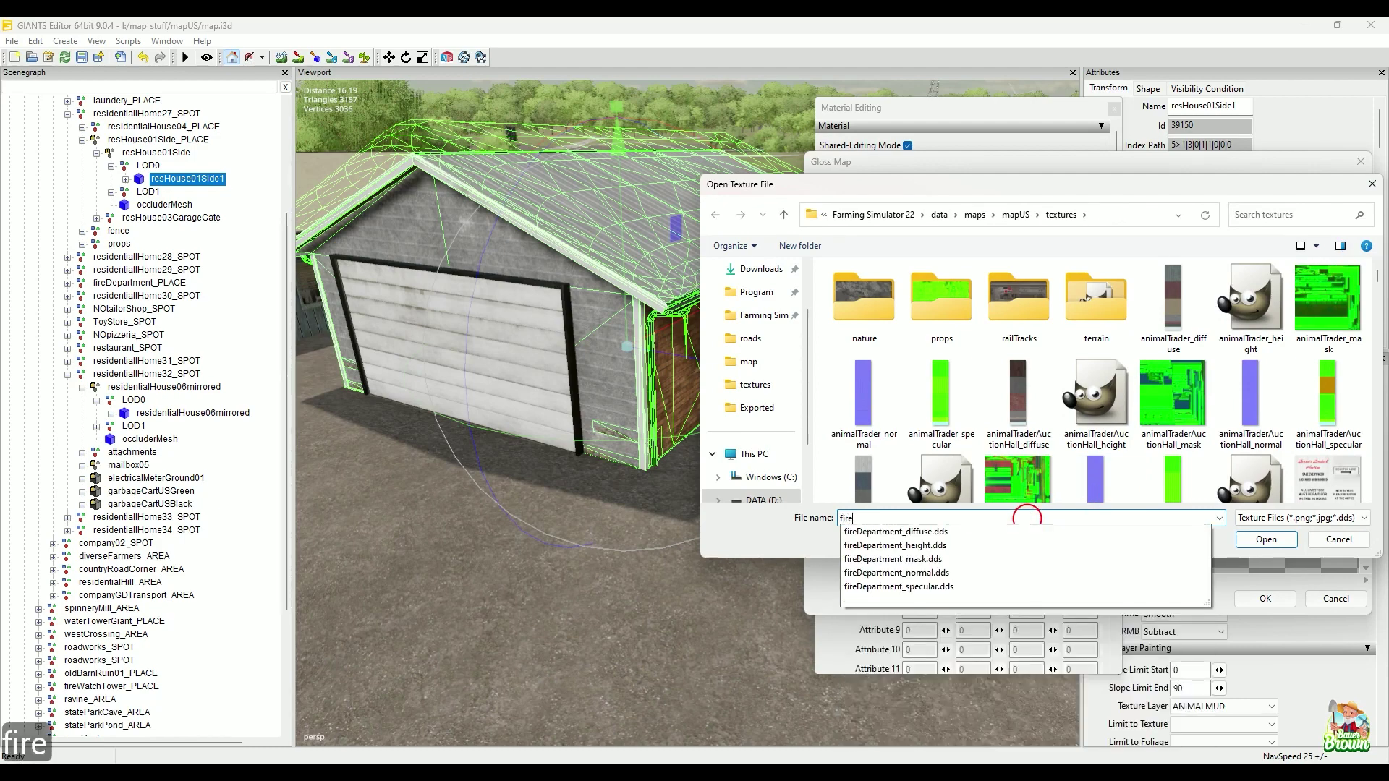
{"action": "left_click", "coordinate": [928, 587]}
{"action": "left_click", "coordinate": [1266, 540]}
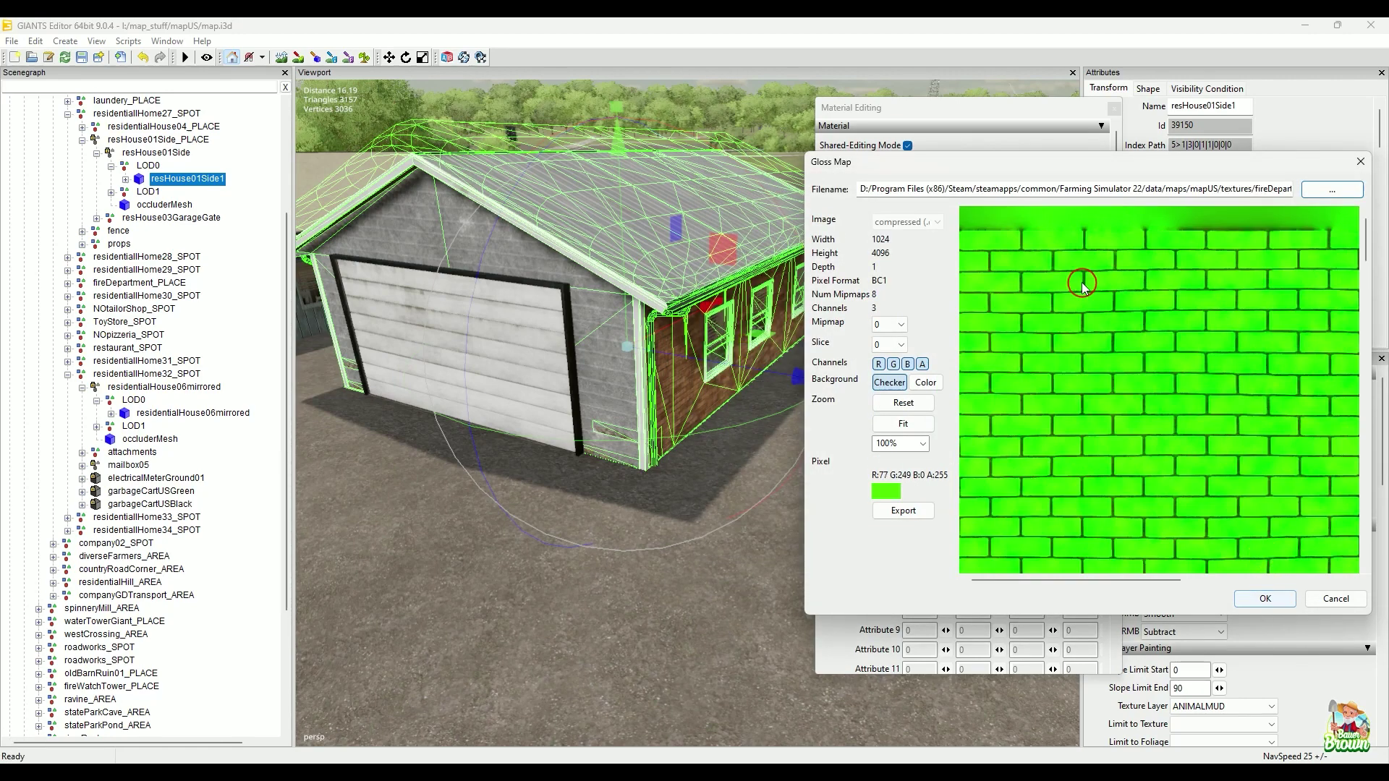
{"action": "left_click", "coordinate": [1266, 599]}
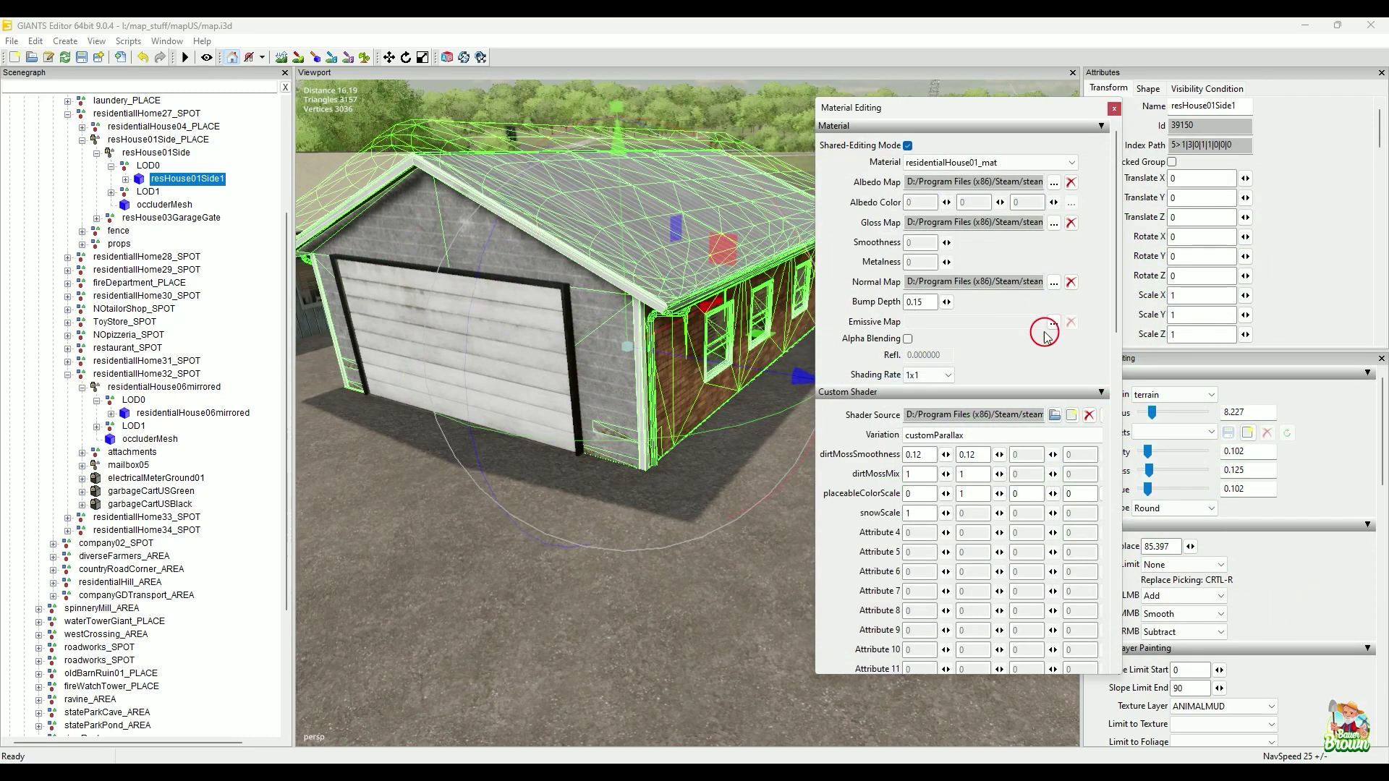
Replace the normal map of residentialHouse01_mat with fireDepartment_normal.dds from the mapUS textures folder
{"action": "left_click", "coordinate": [1053, 283]}
{"action": "left_click", "coordinate": [1326, 191]}
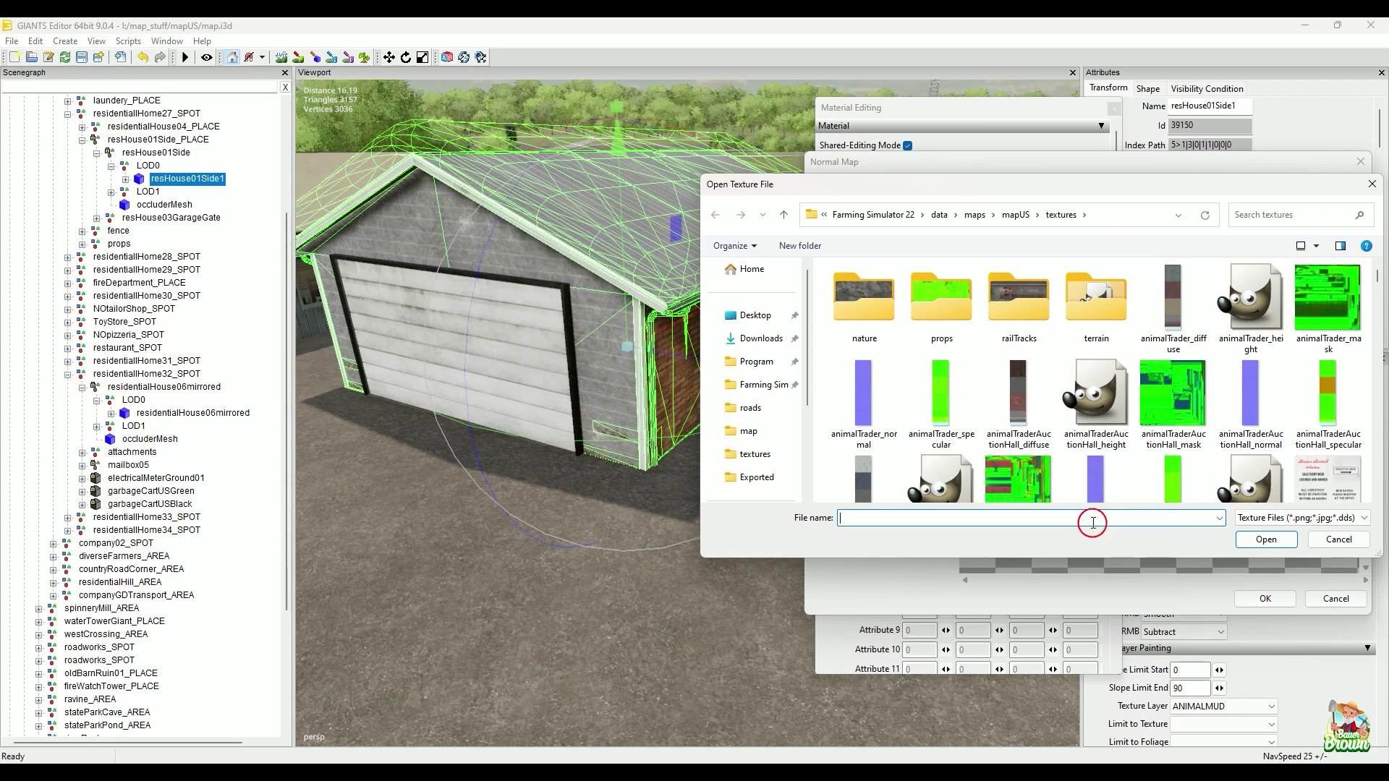
{"action": "type", "text": "fire"}
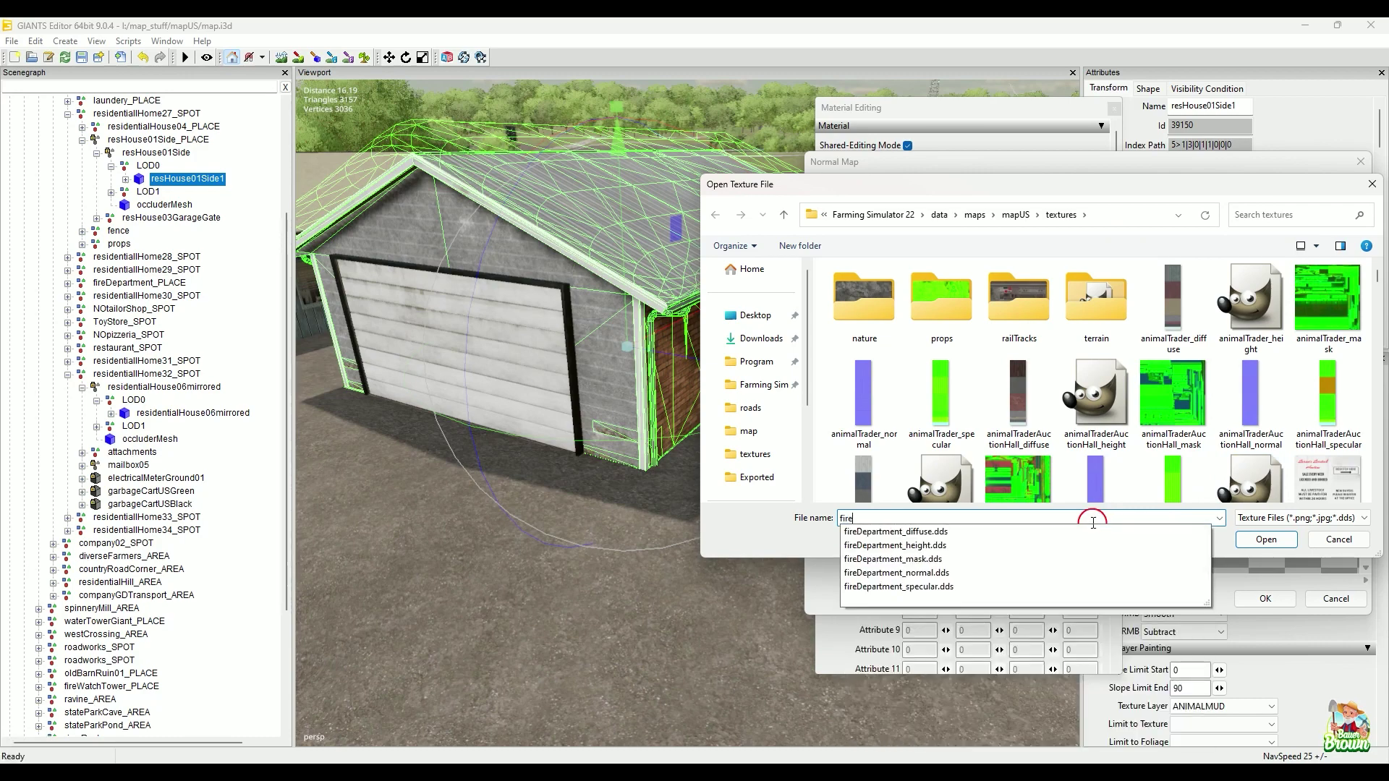
{"action": "left_click", "coordinate": [1208, 572]}
{"action": "left_click", "coordinate": [1267, 538]}
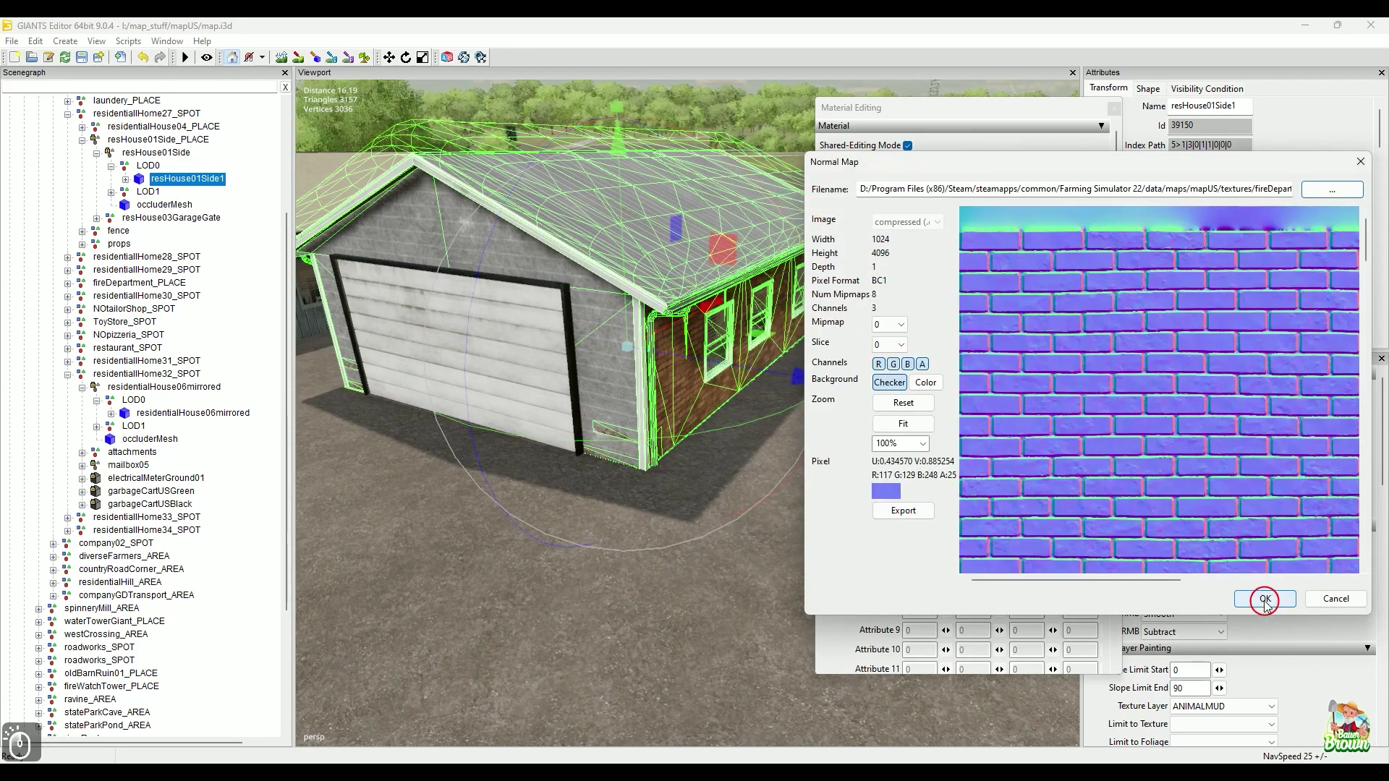
{"action": "left_click", "coordinate": [1265, 600]}
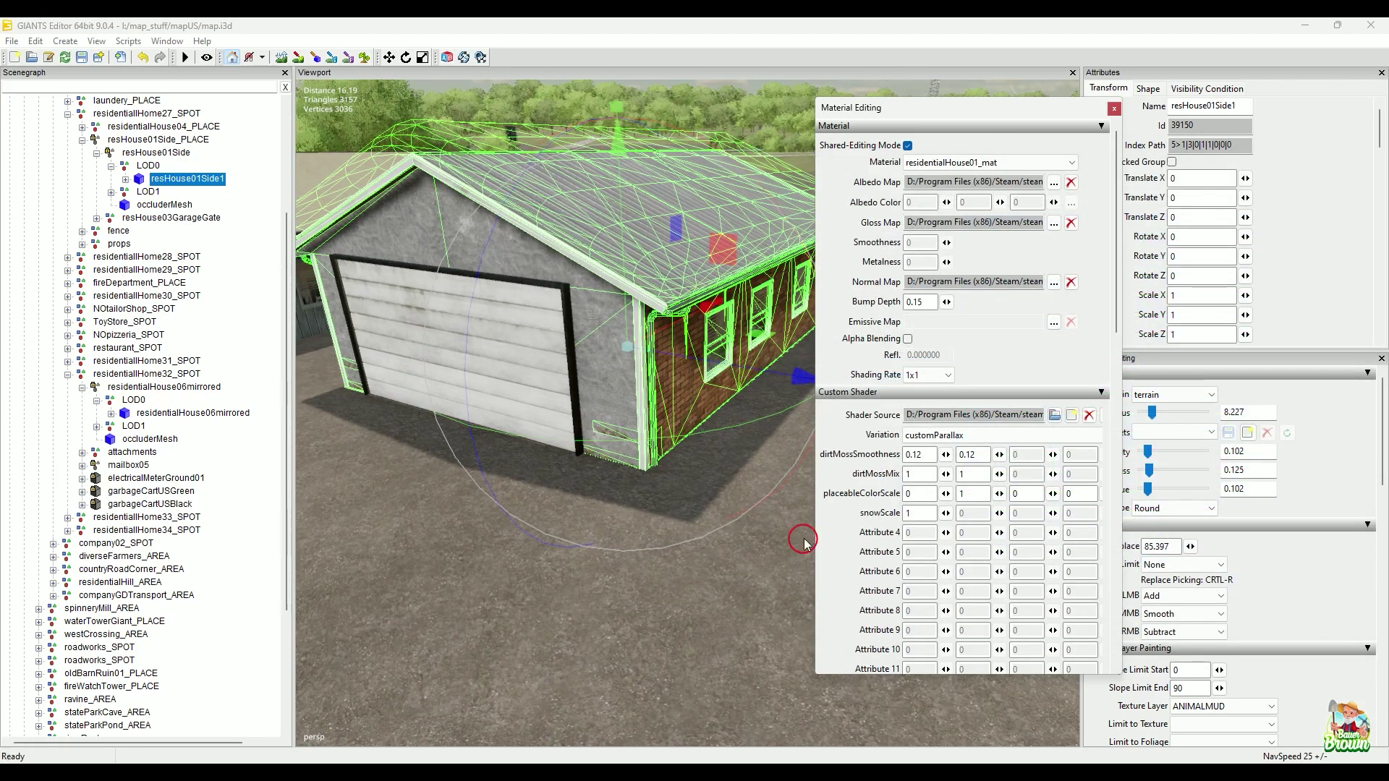
Clear the selection and examine the fully retextured garage from several sides, comparing it with the neighbouring red garage
{"action": "left_click_drag", "start_coordinate": [722, 561], "coordinate": [642, 521], "text": "alt"}
{"action": "mouse_move", "coordinate": [642, 520]}
{"action": "right_mouse_down", "text": "alt"}
{"action": "mouse_move", "coordinate": [605, 530]}
{"action": "mouse_move", "coordinate": [638, 517]}
{"action": "right_mouse_up", "text": "alt"}
{"action": "left_click_drag", "start_coordinate": [586, 493], "coordinate": [589, 518], "text": "alt"}
{"action": "right_click_drag", "start_coordinate": [589, 518], "coordinate": [619, 525], "text": "alt"}
{"action": "left_click_drag", "start_coordinate": [620, 524], "coordinate": [609, 577], "text": "alt"}
{"action": "right_click_drag", "start_coordinate": [609, 576], "coordinate": [525, 521], "text": "alt"}
{"action": "left_click_drag", "start_coordinate": [525, 521], "coordinate": [612, 483], "text": "alt"}
{"action": "right_click_drag", "start_coordinate": [612, 483], "coordinate": [586, 480], "text": "alt"}
{"action": "left_click_drag", "start_coordinate": [586, 480], "coordinate": [608, 477], "text": "alt"}
{"action": "right_click_drag", "start_coordinate": [607, 477], "coordinate": [552, 465], "text": "alt"}
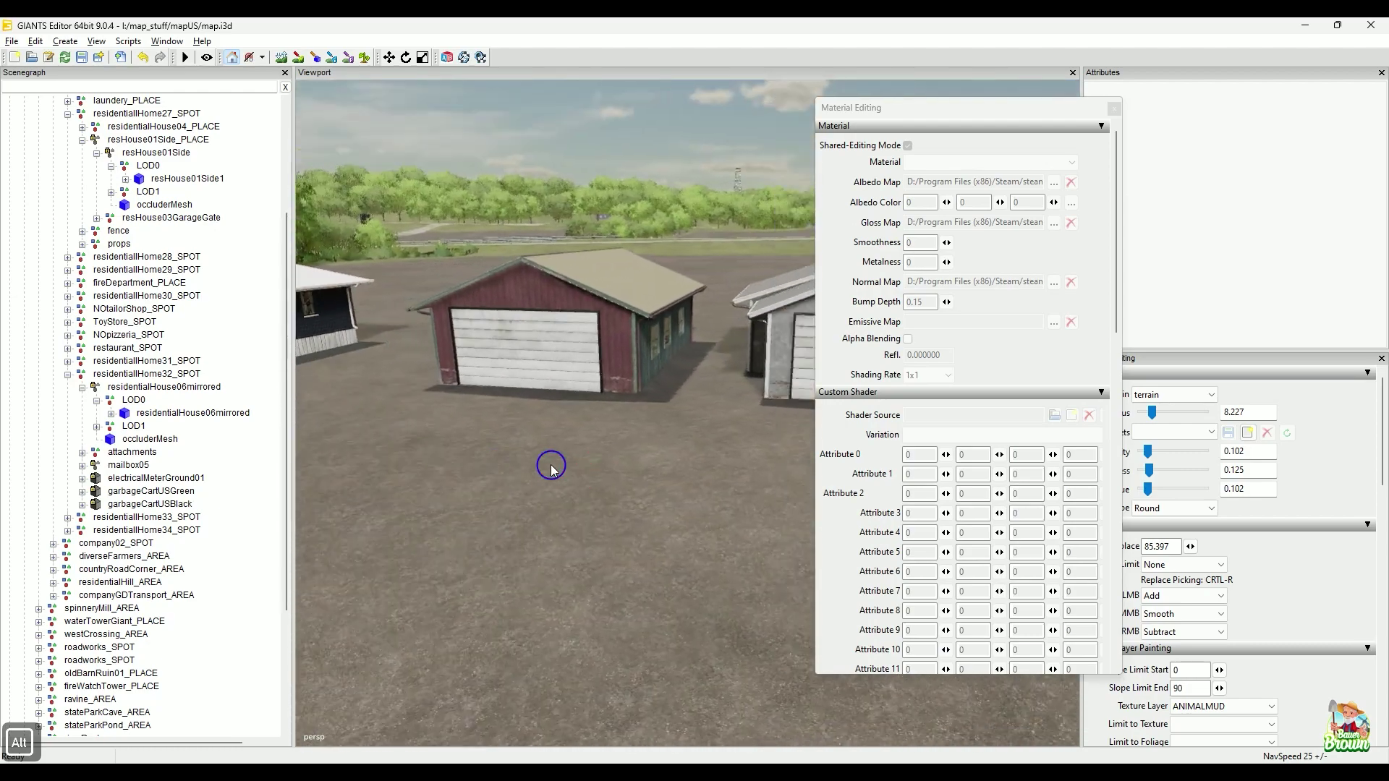
{"action": "left_click_drag", "start_coordinate": [551, 465], "coordinate": [648, 465], "text": "alt"}
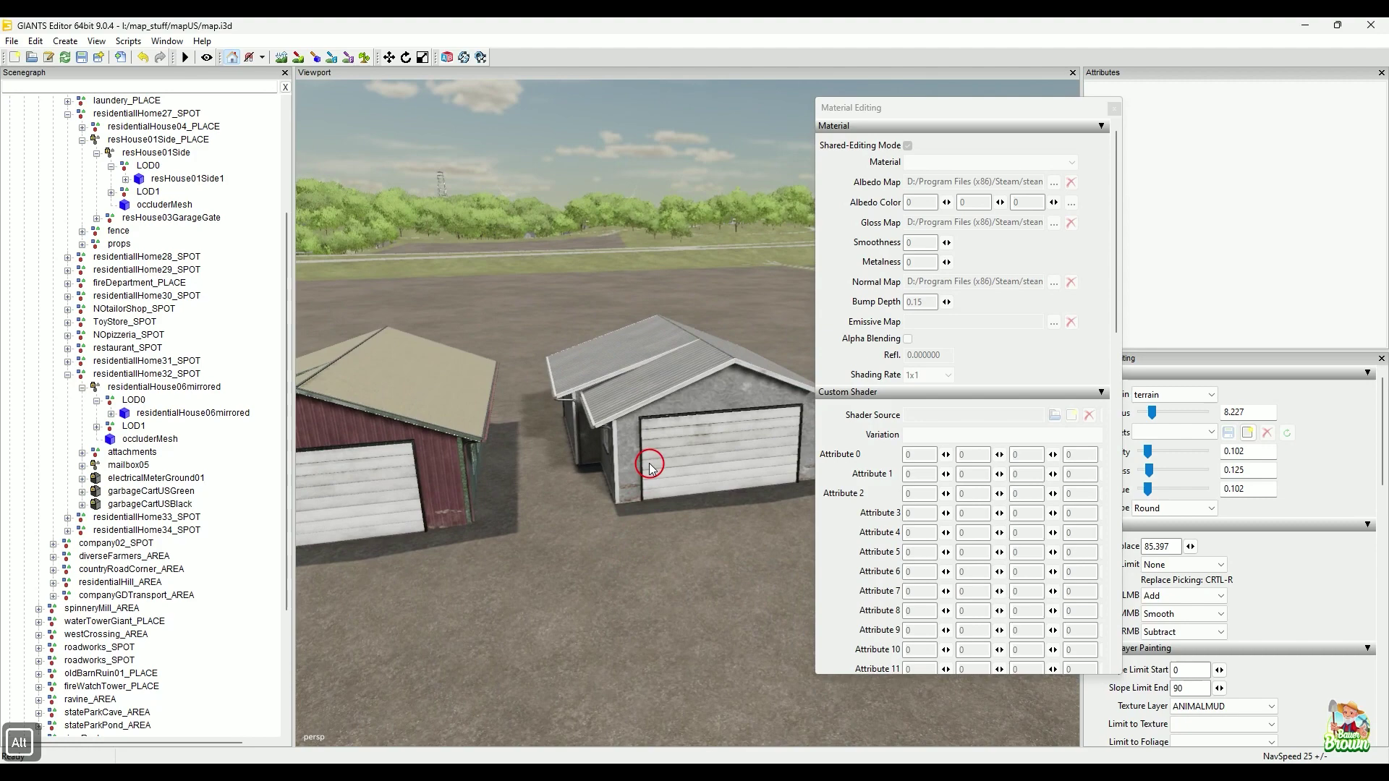
Move the retextured garage, resHouse01Side_PLACE, farther away from the neighbouring red garage and clear the selection
{"action": "left_click", "coordinate": [697, 397]}
{"action": "left_click", "coordinate": [207, 143]}
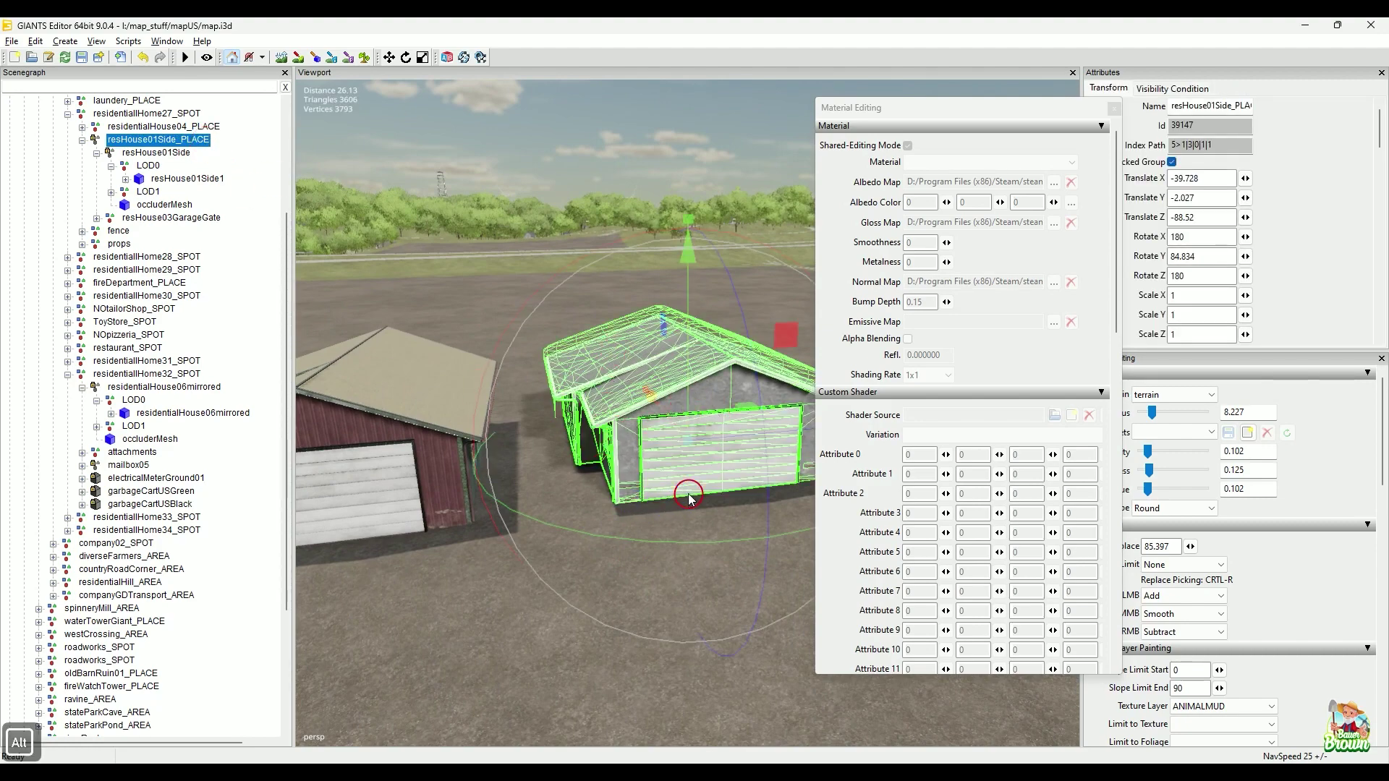
{"action": "left_click_drag", "start_coordinate": [689, 497], "coordinate": [632, 487], "text": "alt"}
{"action": "middle_click_drag", "start_coordinate": [667, 427], "coordinate": [819, 371], "text": "alt"}
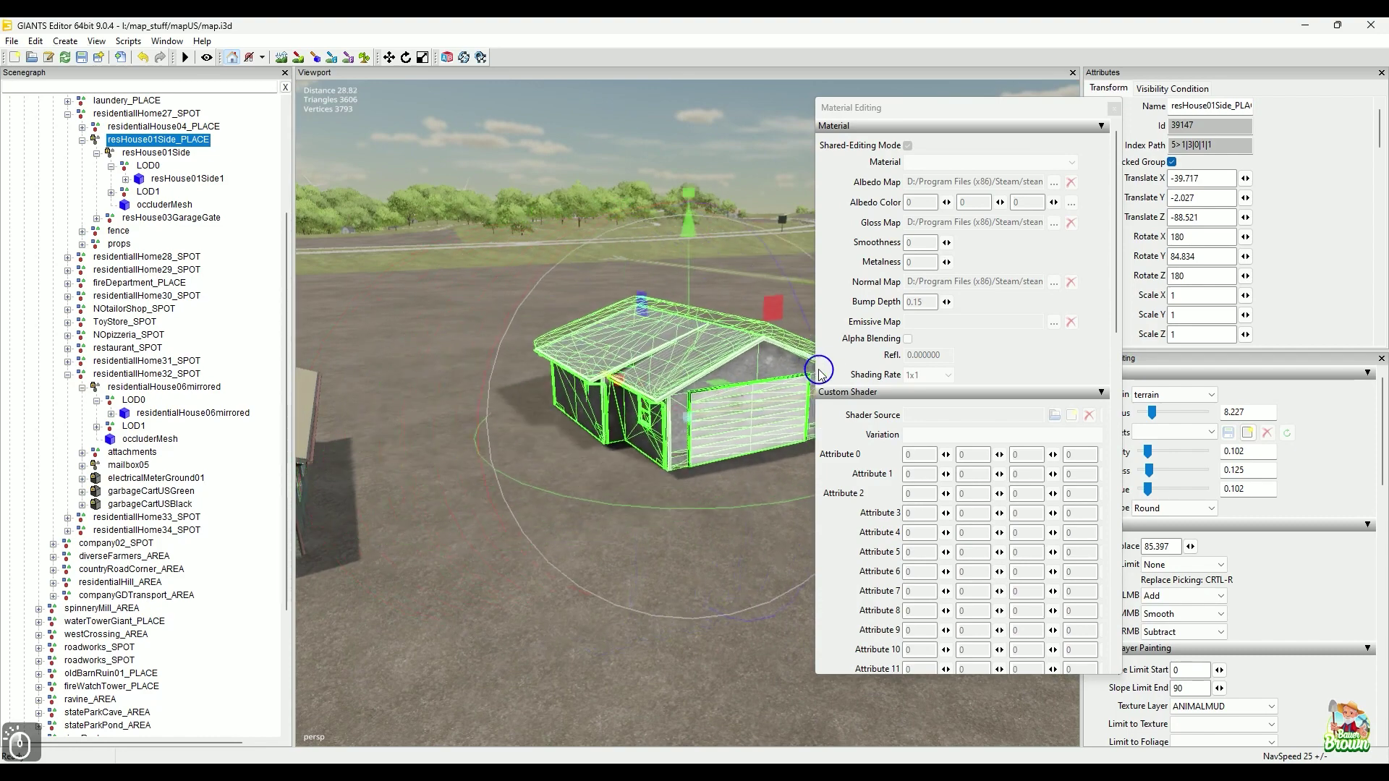
{"action": "left_click", "coordinate": [483, 311]}
Examine the repositioned grey garage from its front, windowed wing and brick side, and compare it with the red garage and white-roofed house
{"action": "left_click_drag", "start_coordinate": [490, 467], "coordinate": [573, 441], "text": "alt"}
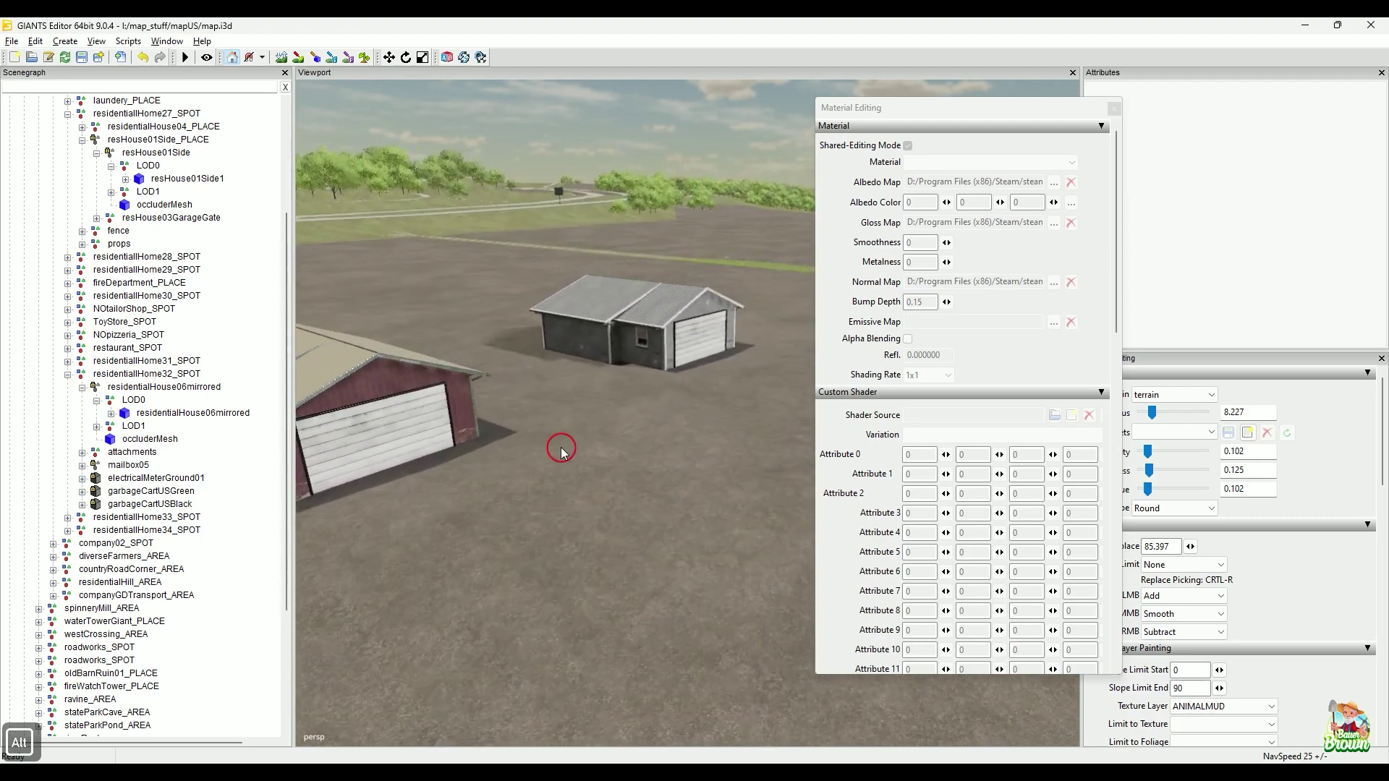
{"action": "left_click_drag", "start_coordinate": [592, 458], "coordinate": [597, 480], "text": "alt"}
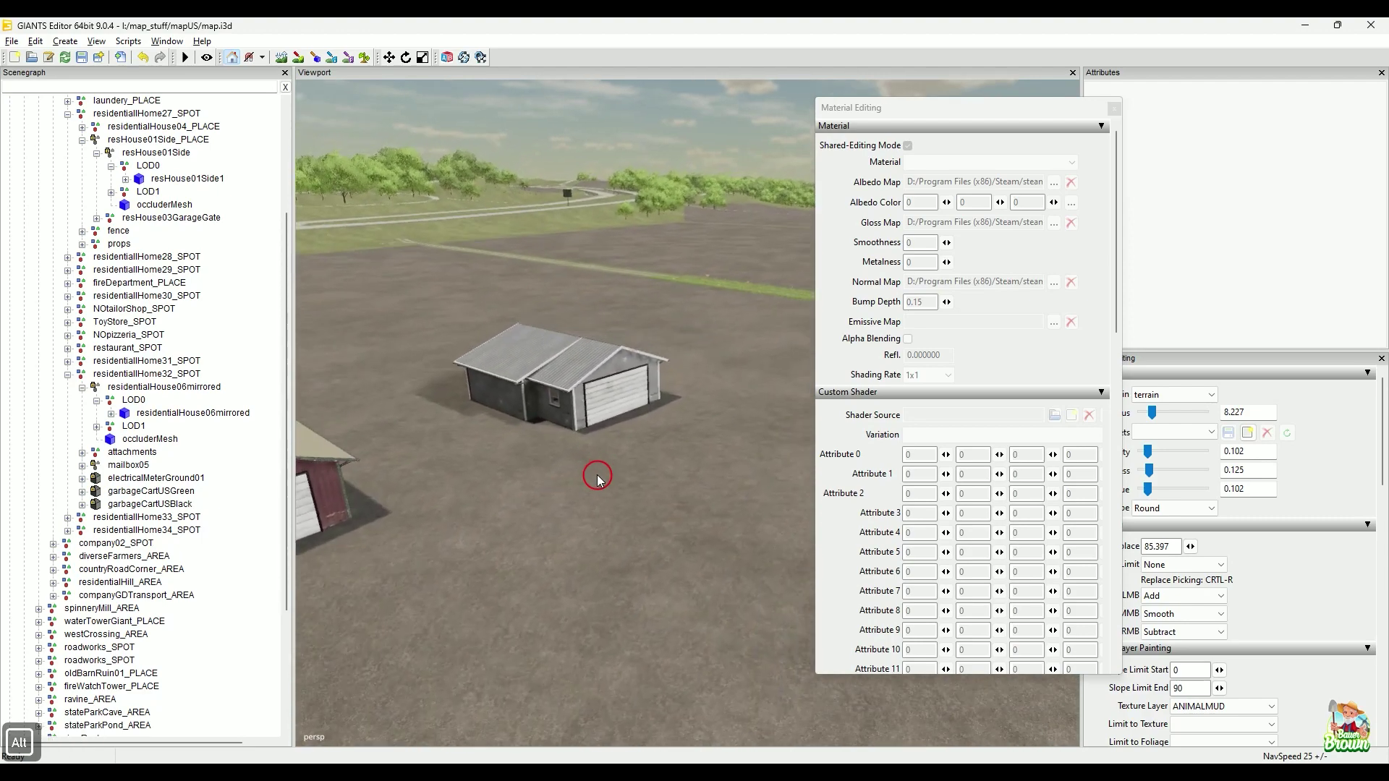
{"action": "left_click_drag", "start_coordinate": [610, 397], "coordinate": [511, 478], "text": "alt"}
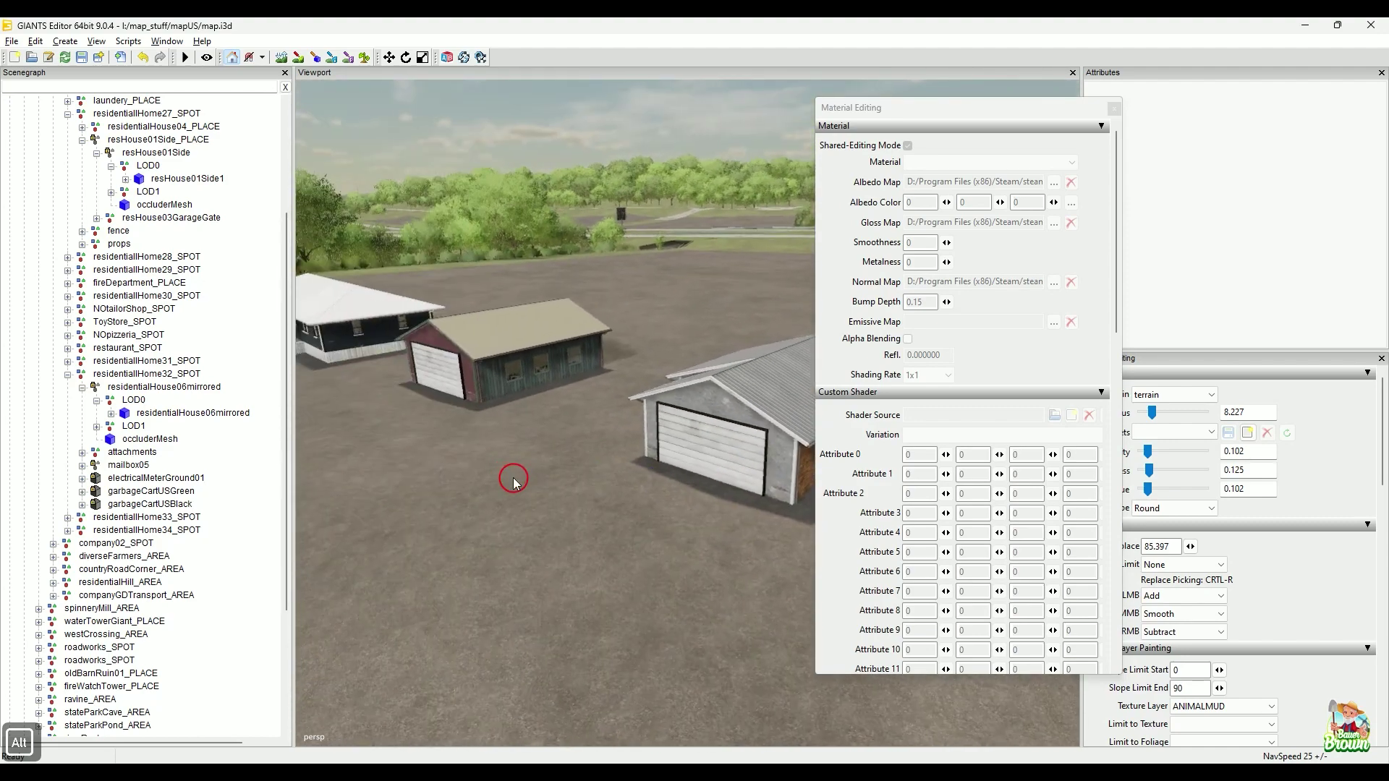
{"action": "right_click_drag", "start_coordinate": [460, 472], "coordinate": [471, 447], "text": "alt"}
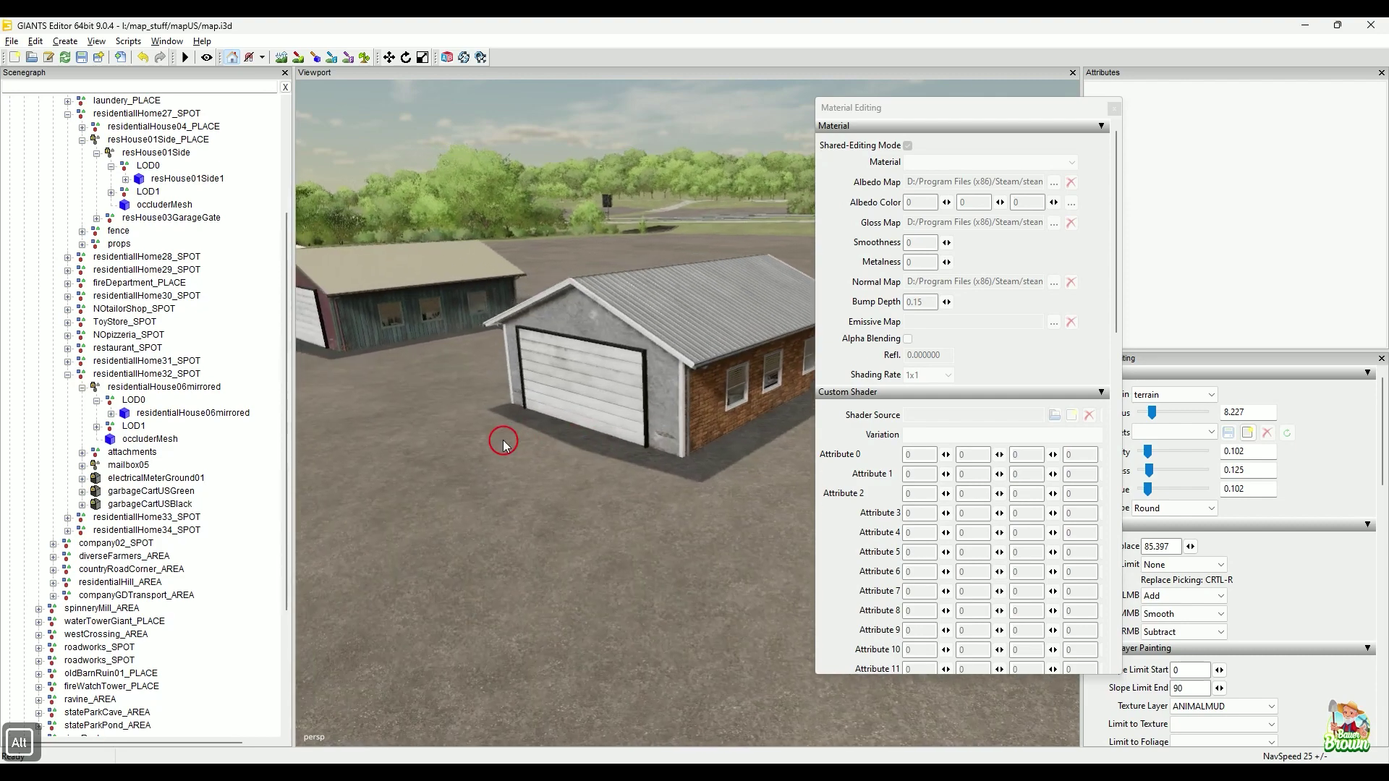
{"action": "mouse_move", "coordinate": [494, 469]}
{"action": "left_mouse_down", "text": "alt"}
{"action": "mouse_move", "coordinate": [530, 533]}
{"action": "mouse_move", "coordinate": [507, 490]}
{"action": "left_mouse_up", "text": "alt"}
{"action": "right_click_drag", "start_coordinate": [506, 488], "coordinate": [430, 530], "text": "alt"}
{"action": "left_click_drag", "start_coordinate": [429, 530], "coordinate": [479, 533], "text": "alt"}
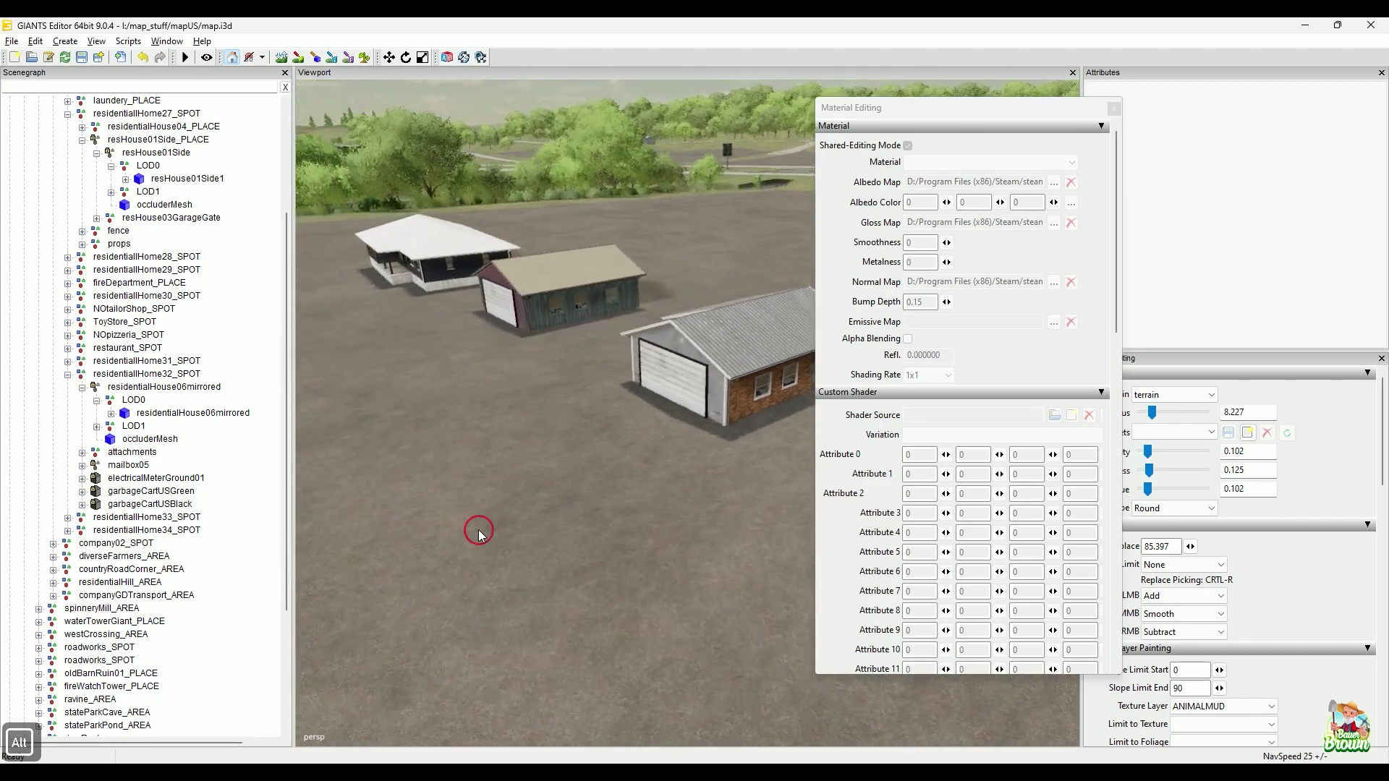
{"action": "right_click_drag", "start_coordinate": [479, 533], "coordinate": [516, 460], "text": "alt"}
{"action": "mouse_move", "coordinate": [516, 460]}
{"action": "left_mouse_down", "text": "alt"}
{"action": "mouse_move", "coordinate": [503, 468]}
{"action": "mouse_move", "coordinate": [579, 434]}
{"action": "mouse_move", "coordinate": [576, 455]}
{"action": "mouse_move", "coordinate": [641, 449]}
{"action": "mouse_move", "coordinate": [319, 452]}
{"action": "mouse_move", "coordinate": [373, 458]}
{"action": "mouse_move", "coordinate": [487, 427]}
{"action": "mouse_move", "coordinate": [521, 458]}
{"action": "mouse_move", "coordinate": [515, 443]}
{"action": "mouse_move", "coordinate": [637, 443]}
{"action": "mouse_move", "coordinate": [434, 449]}
{"action": "mouse_move", "coordinate": [512, 462]}
{"action": "left_mouse_up", "text": "alt"}
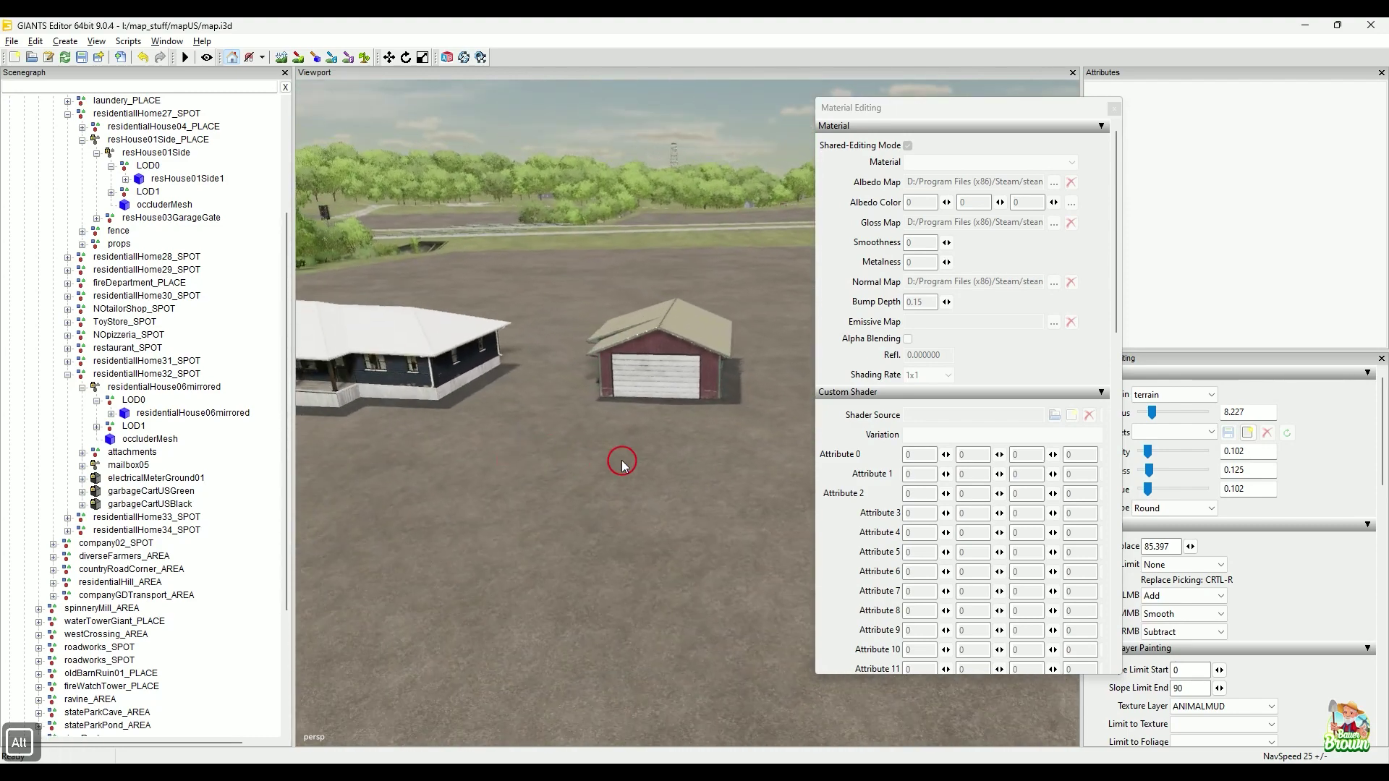
{"action": "left_click_drag", "start_coordinate": [622, 463], "coordinate": [668, 454], "text": "alt"}
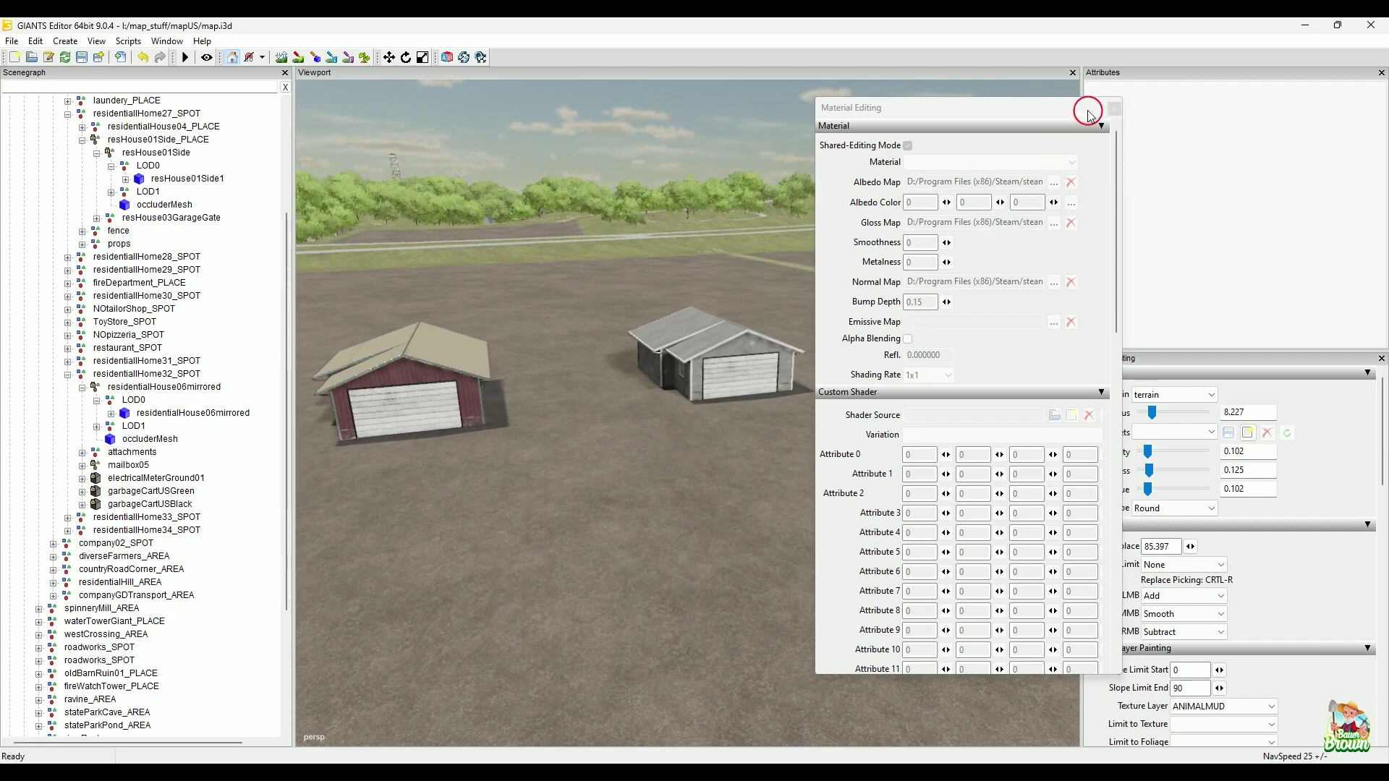
Close the Material Editing window and view the three retextured buildings together from farther away
{"action": "left_click", "coordinate": [1112, 108]}
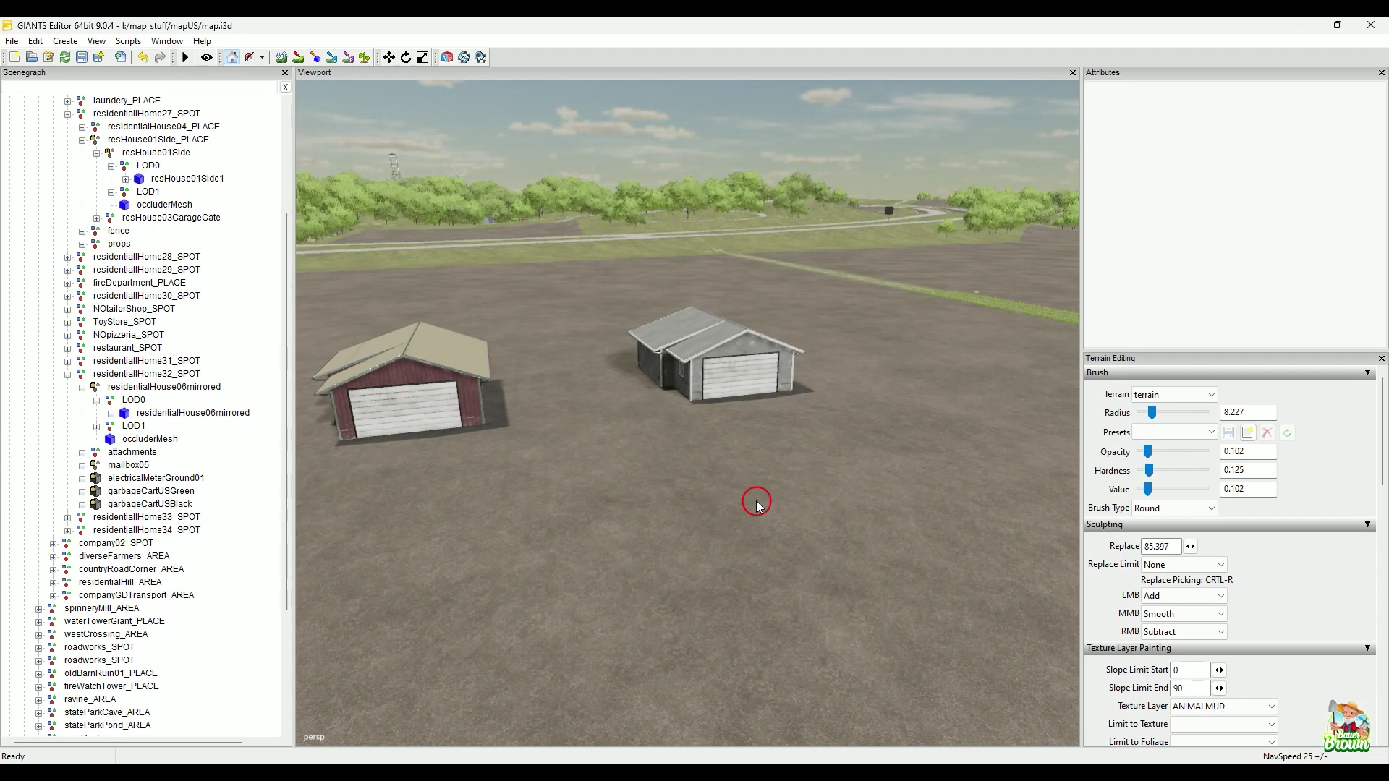
{"action": "key", "text": "alt"}
{"action": "left_click_drag", "start_coordinate": [781, 462], "coordinate": [683, 442], "text": "alt"}
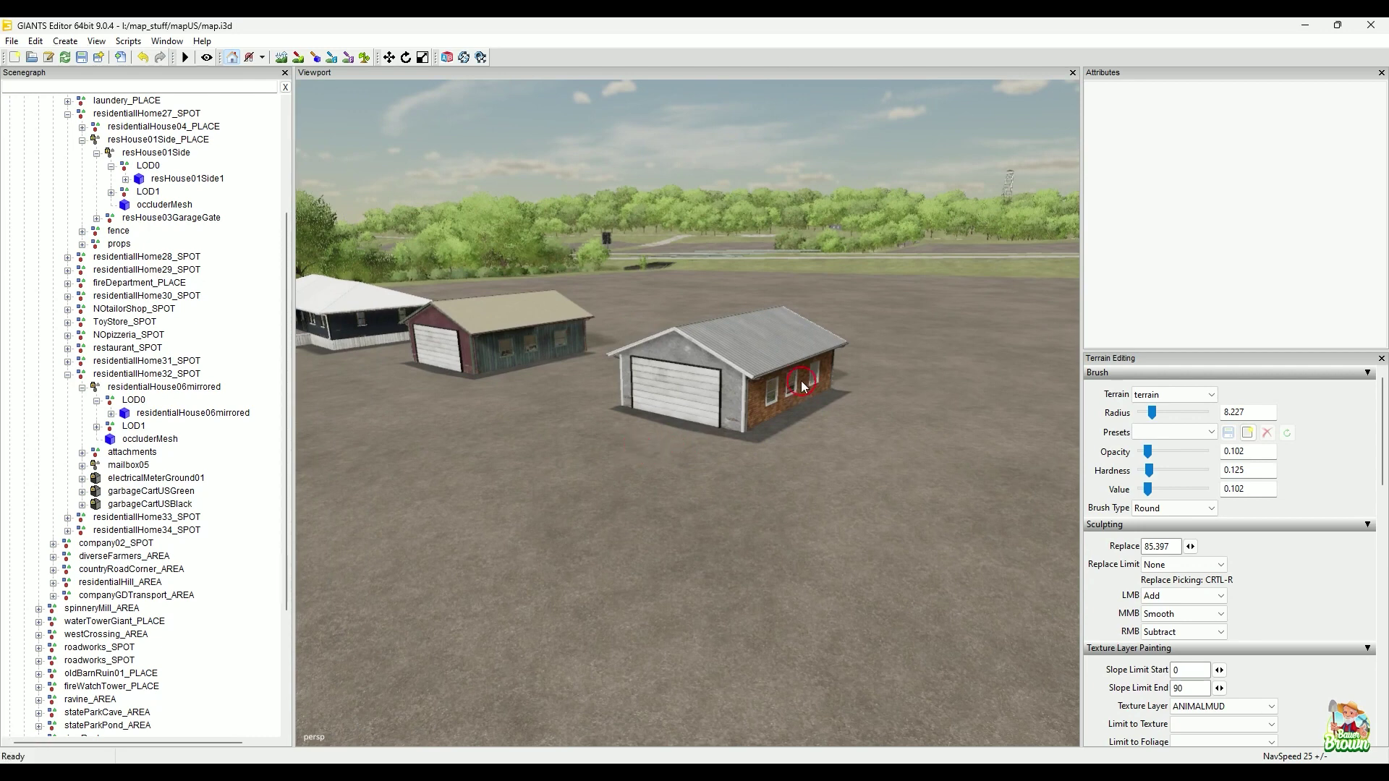
{"action": "scroll", "coordinate": [701, 444], "scroll_direction": "down", "scroll_amount": 3, "text": "alt"}
{"action": "middle_click_drag", "start_coordinate": [701, 470], "coordinate": [701, 485], "text": "alt"}
{"action": "left_click_drag", "start_coordinate": [702, 486], "coordinate": [788, 493], "text": "alt"}
{"action": "right_click_drag", "start_coordinate": [788, 493], "coordinate": [661, 487], "text": "alt"}
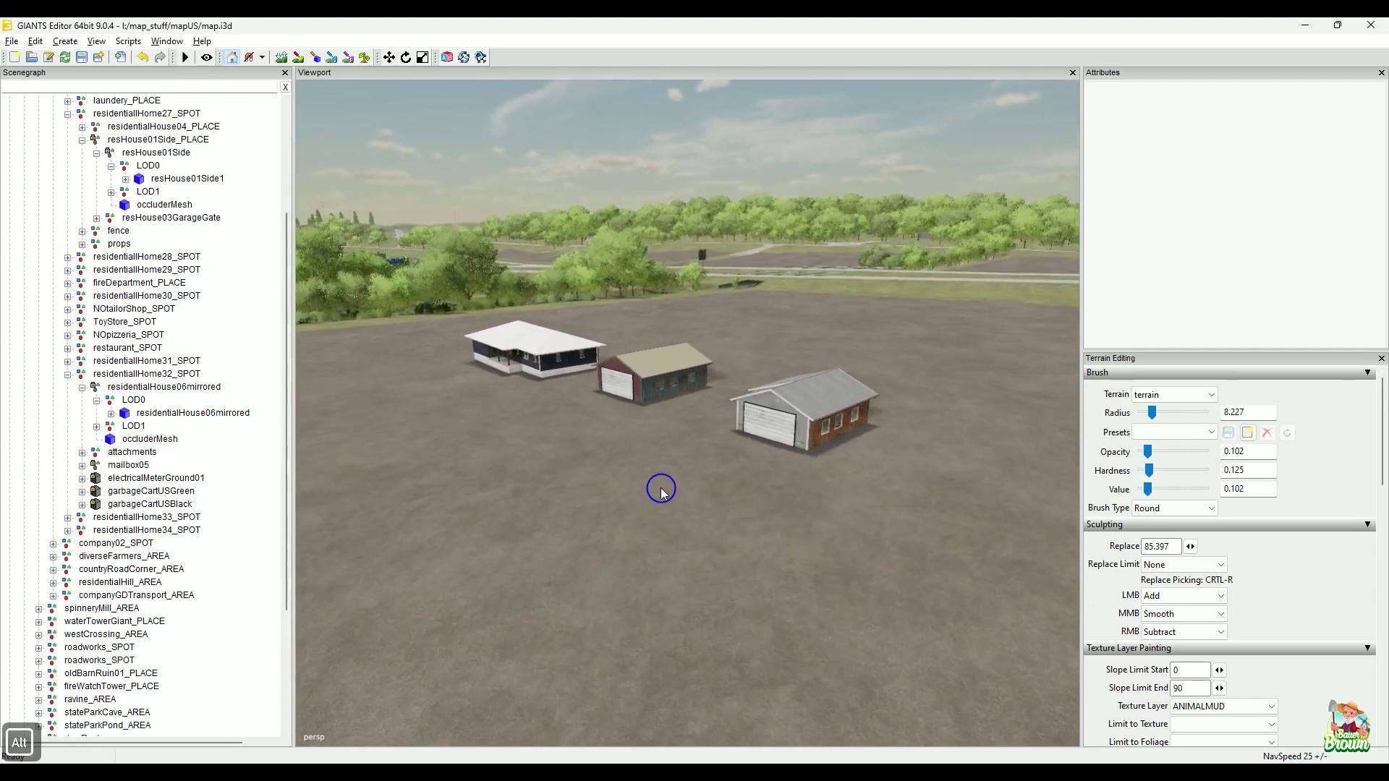
Circle the row of retextured buildings and compare the fronts and side walls of the red and grey garages
{"action": "left_click_drag", "start_coordinate": [660, 487], "coordinate": [670, 477], "text": "alt"}
{"action": "right_click_drag", "start_coordinate": [669, 477], "coordinate": [631, 478], "text": "alt"}
{"action": "left_click_drag", "start_coordinate": [631, 478], "coordinate": [901, 458], "text": "alt"}
{"action": "right_click_drag", "start_coordinate": [902, 458], "coordinate": [739, 502], "text": "alt"}
{"action": "left_click_drag", "start_coordinate": [739, 501], "coordinate": [671, 549], "text": "alt"}
{"action": "right_click_drag", "start_coordinate": [671, 549], "coordinate": [776, 493], "text": "alt"}
{"action": "left_click_drag", "start_coordinate": [776, 493], "coordinate": [423, 474], "text": "alt"}
{"action": "right_click_drag", "start_coordinate": [424, 474], "coordinate": [565, 493], "text": "alt"}
{"action": "left_click_drag", "start_coordinate": [566, 493], "coordinate": [514, 478], "text": "alt"}
{"action": "middle_click_drag", "start_coordinate": [514, 479], "coordinate": [545, 477], "text": "alt"}
{"action": "scroll", "coordinate": [499, 531], "scroll_direction": "up", "scroll_amount": 2, "text": "alt"}
{"action": "left_click_drag", "start_coordinate": [545, 478], "coordinate": [450, 479], "text": "alt"}
{"action": "middle_click_drag", "start_coordinate": [518, 466], "coordinate": [589, 478], "text": "alt"}
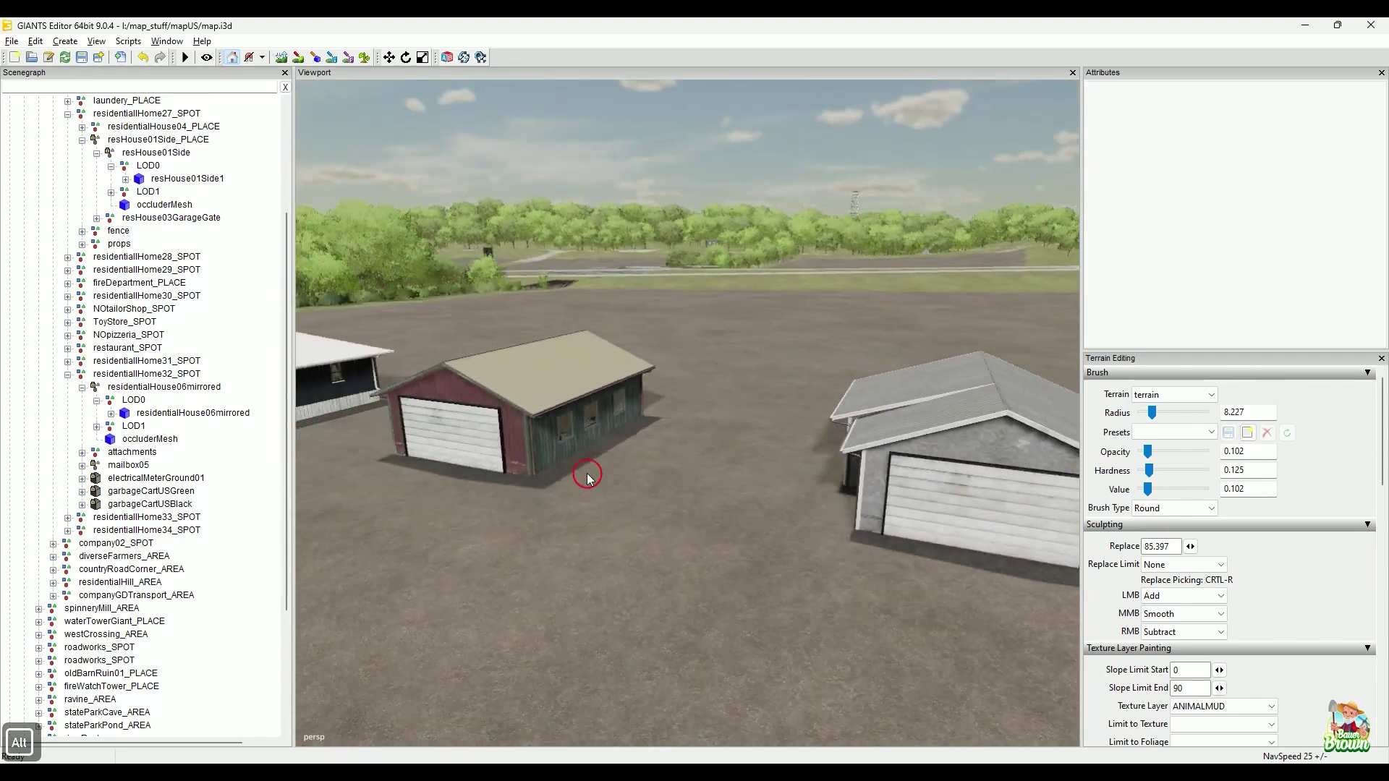
{"action": "left_click_drag", "start_coordinate": [589, 478], "coordinate": [510, 482], "text": "alt"}
{"action": "right_click_drag", "start_coordinate": [589, 484], "coordinate": [539, 507], "text": "alt"}
{"action": "middle_click_drag", "start_coordinate": [538, 506], "coordinate": [539, 513], "text": "alt"}
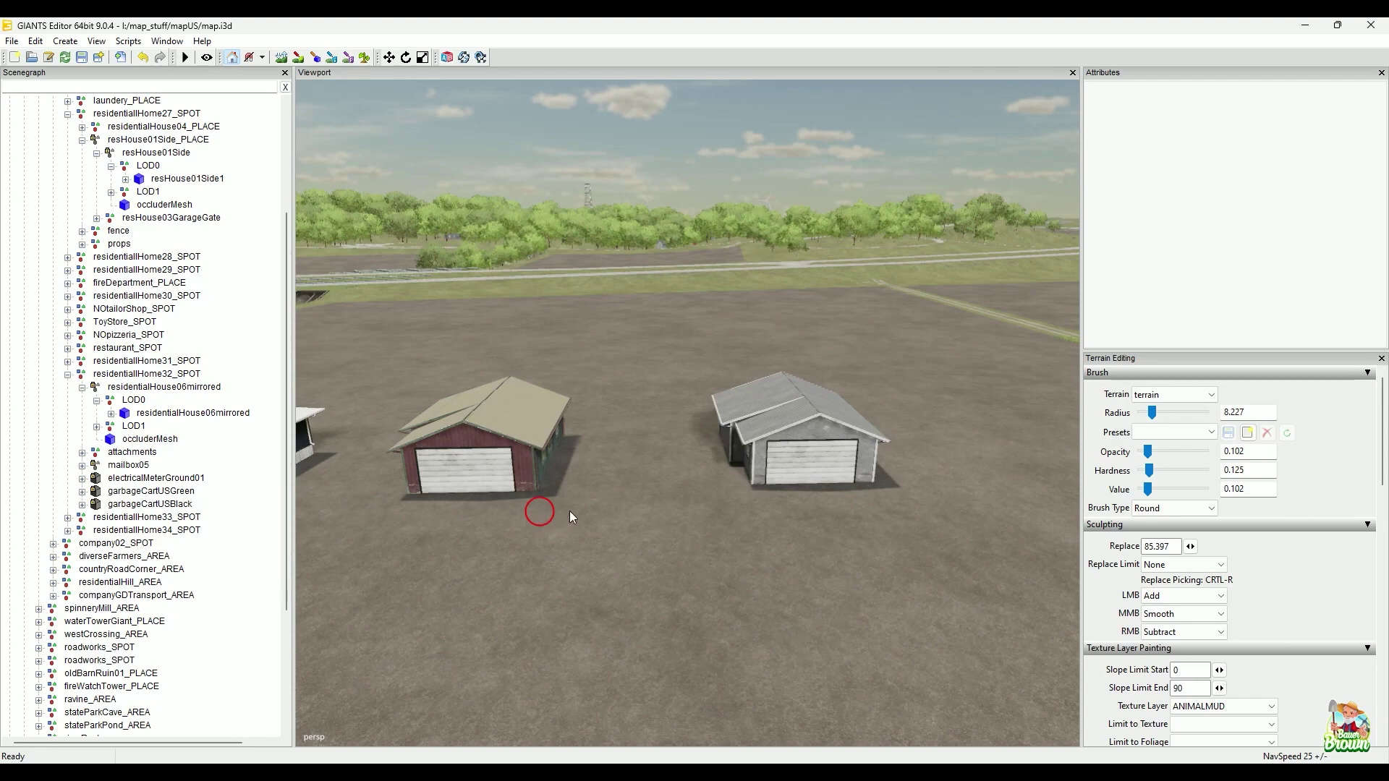
Review the garage roofs, the grey garage's brick wall, the white-roofed house and the rear sides of all three buildings
{"action": "left_click_drag", "start_coordinate": [676, 441], "coordinate": [597, 483], "text": "alt"}
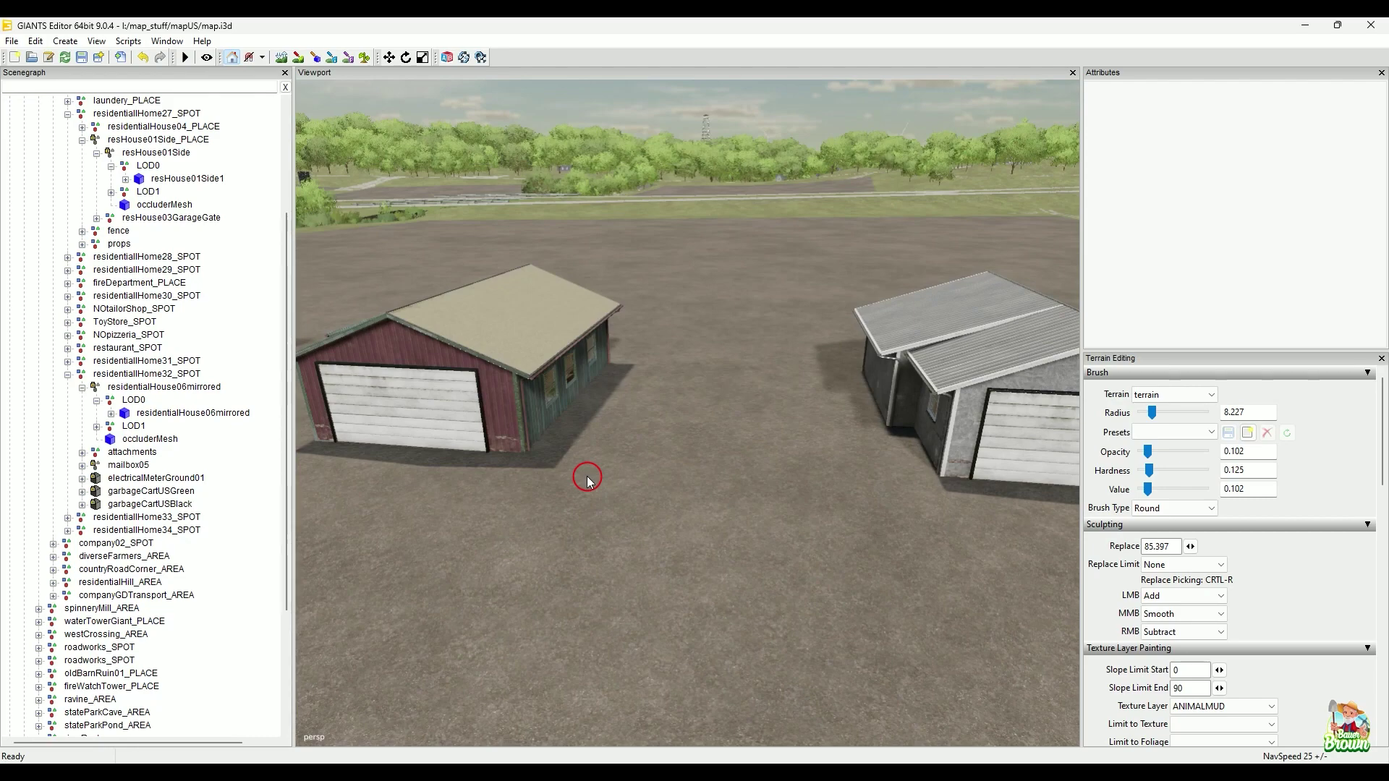
{"action": "mouse_move", "coordinate": [557, 456]}
{"action": "left_mouse_down", "text": "alt"}
{"action": "mouse_move", "coordinate": [700, 475]}
{"action": "mouse_move", "coordinate": [653, 464]}
{"action": "mouse_move", "coordinate": [701, 429]}
{"action": "mouse_move", "coordinate": [701, 480]}
{"action": "mouse_move", "coordinate": [731, 477]}
{"action": "mouse_move", "coordinate": [732, 492]}
{"action": "mouse_move", "coordinate": [669, 499]}
{"action": "mouse_move", "coordinate": [629, 530]}
{"action": "mouse_move", "coordinate": [653, 506]}
{"action": "mouse_move", "coordinate": [452, 487]}
{"action": "mouse_move", "coordinate": [600, 515]}
{"action": "mouse_move", "coordinate": [657, 512]}
{"action": "mouse_move", "coordinate": [666, 489]}
{"action": "mouse_move", "coordinate": [610, 505]}
{"action": "mouse_move", "coordinate": [657, 474]}
{"action": "mouse_move", "coordinate": [614, 528]}
{"action": "mouse_move", "coordinate": [725, 528]}
{"action": "mouse_move", "coordinate": [668, 535]}
{"action": "mouse_move", "coordinate": [567, 497]}
{"action": "mouse_move", "coordinate": [557, 511]}
{"action": "mouse_move", "coordinate": [620, 459]}
{"action": "mouse_move", "coordinate": [584, 450]}
{"action": "left_mouse_up", "text": "alt"}
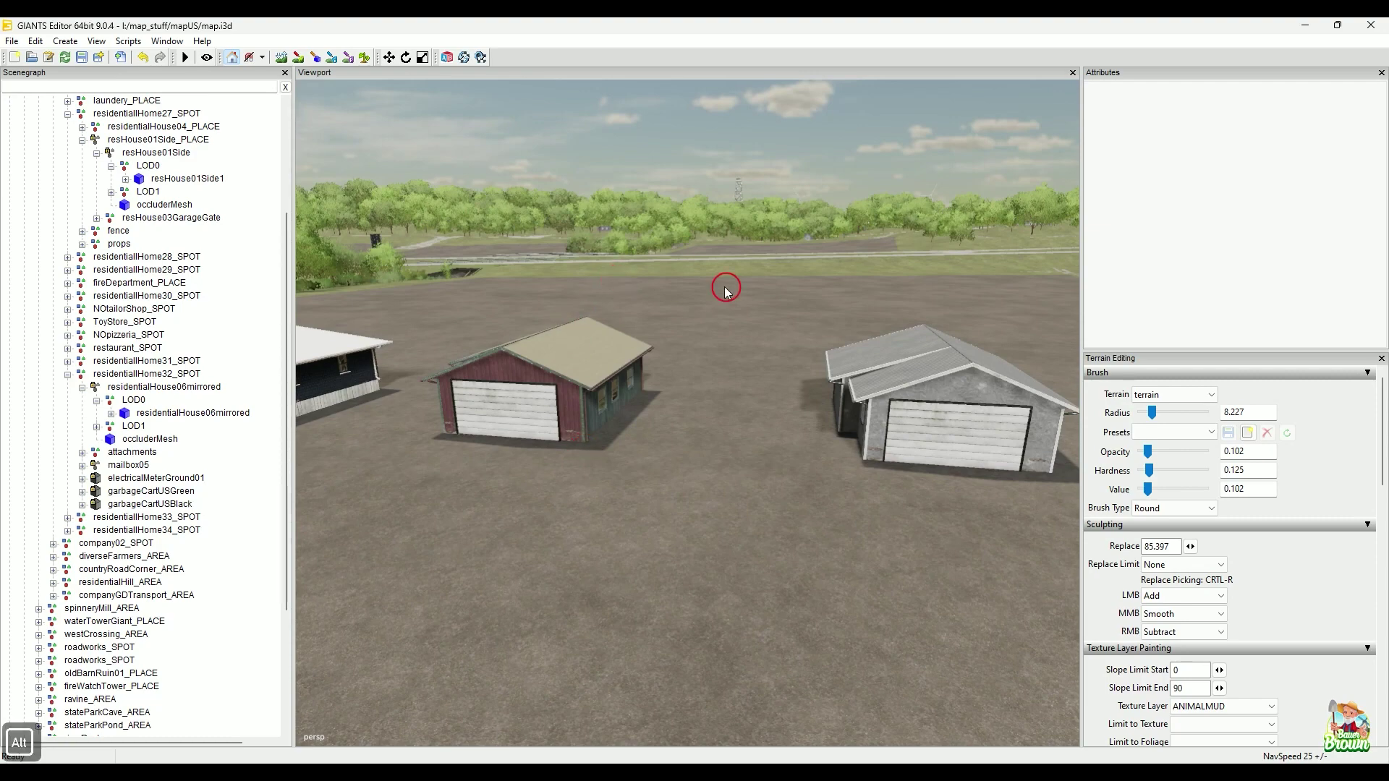
{"action": "middle_click_drag", "start_coordinate": [777, 275], "coordinate": [659, 331], "text": "alt"}
{"action": "left_click_drag", "start_coordinate": [825, 327], "coordinate": [707, 323], "text": "alt"}
{"action": "right_click_drag", "start_coordinate": [707, 323], "coordinate": [691, 350], "text": "alt"}
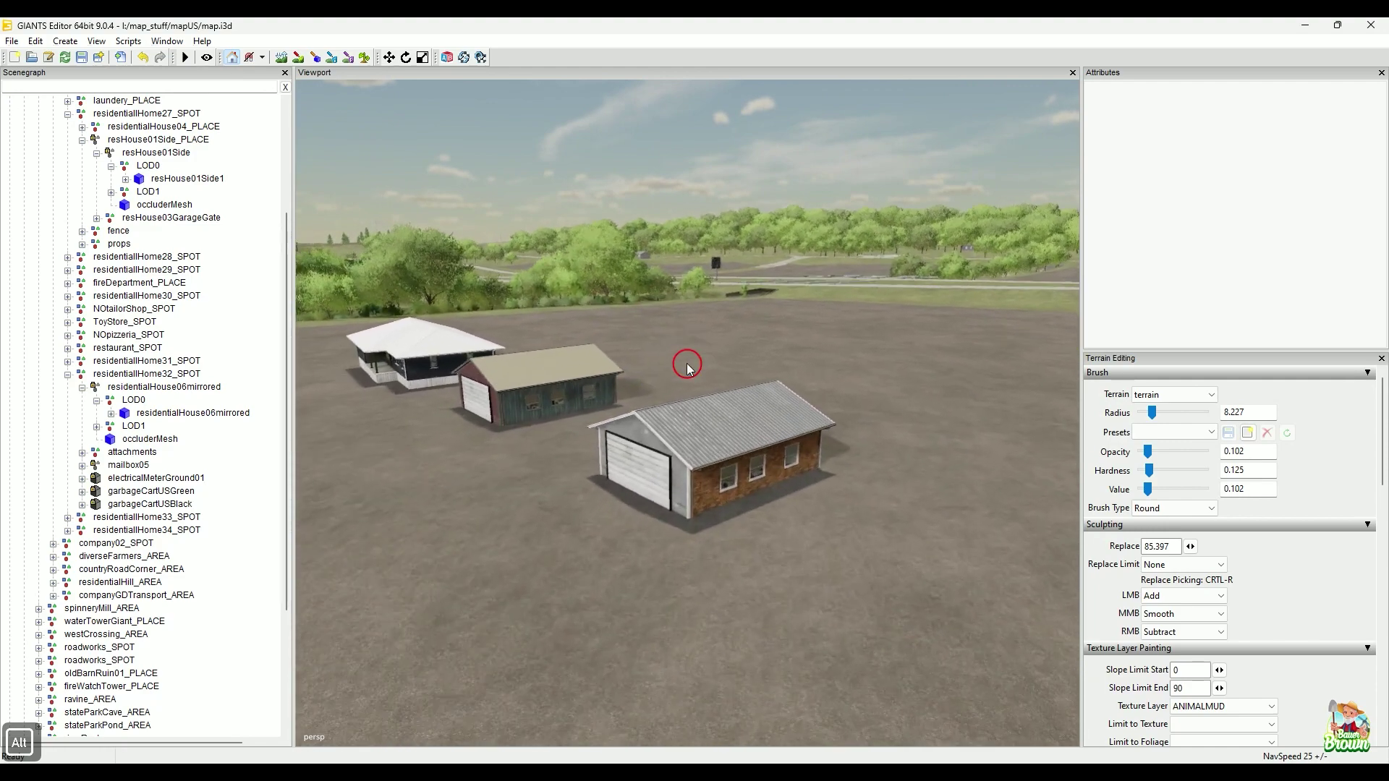
{"action": "middle_click_drag", "start_coordinate": [637, 369], "coordinate": [685, 394], "text": "alt"}
{"action": "left_click_drag", "start_coordinate": [685, 394], "coordinate": [676, 381], "text": "alt"}
{"action": "middle_click_drag", "start_coordinate": [676, 381], "coordinate": [731, 405], "text": "alt"}
{"action": "left_click_drag", "start_coordinate": [680, 397], "coordinate": [633, 391], "text": "alt"}
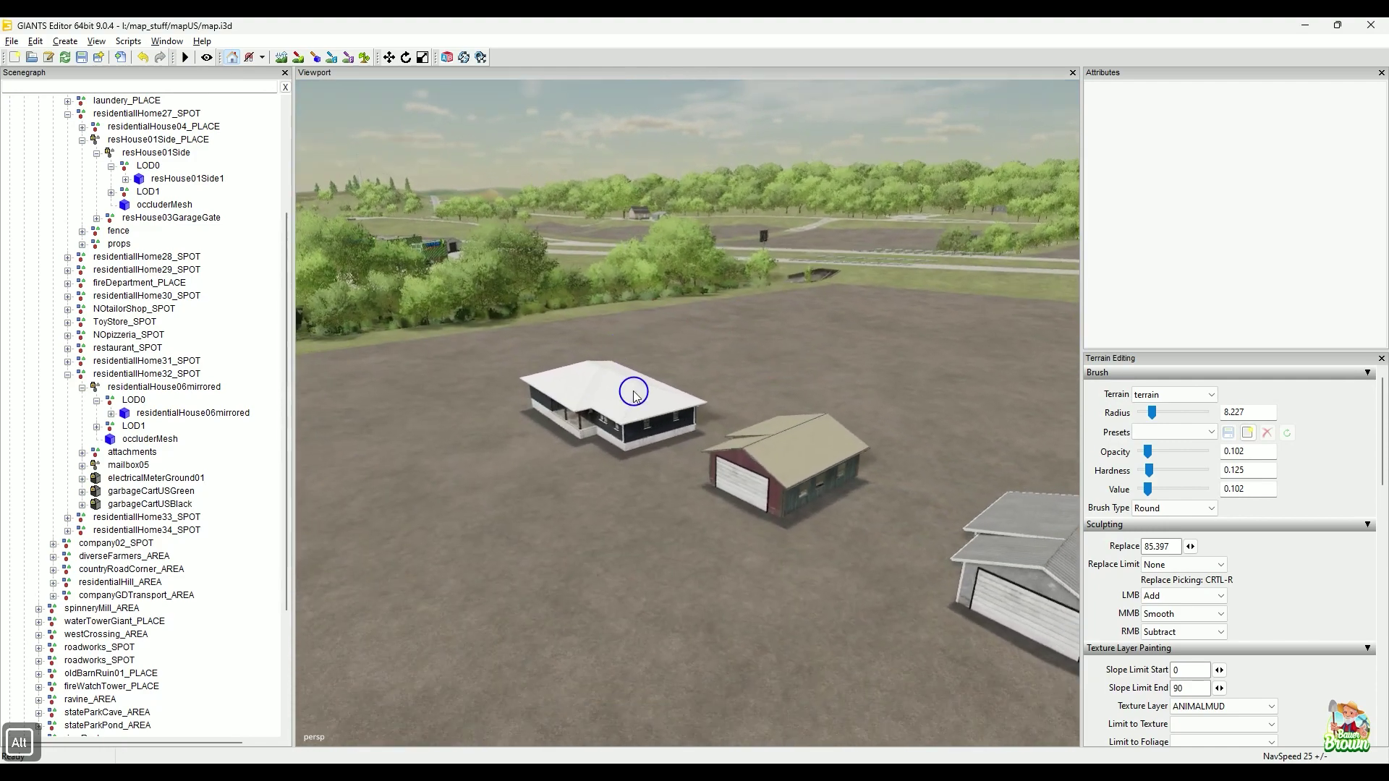
{"action": "right_click_drag", "start_coordinate": [633, 391], "coordinate": [696, 463], "text": "alt"}
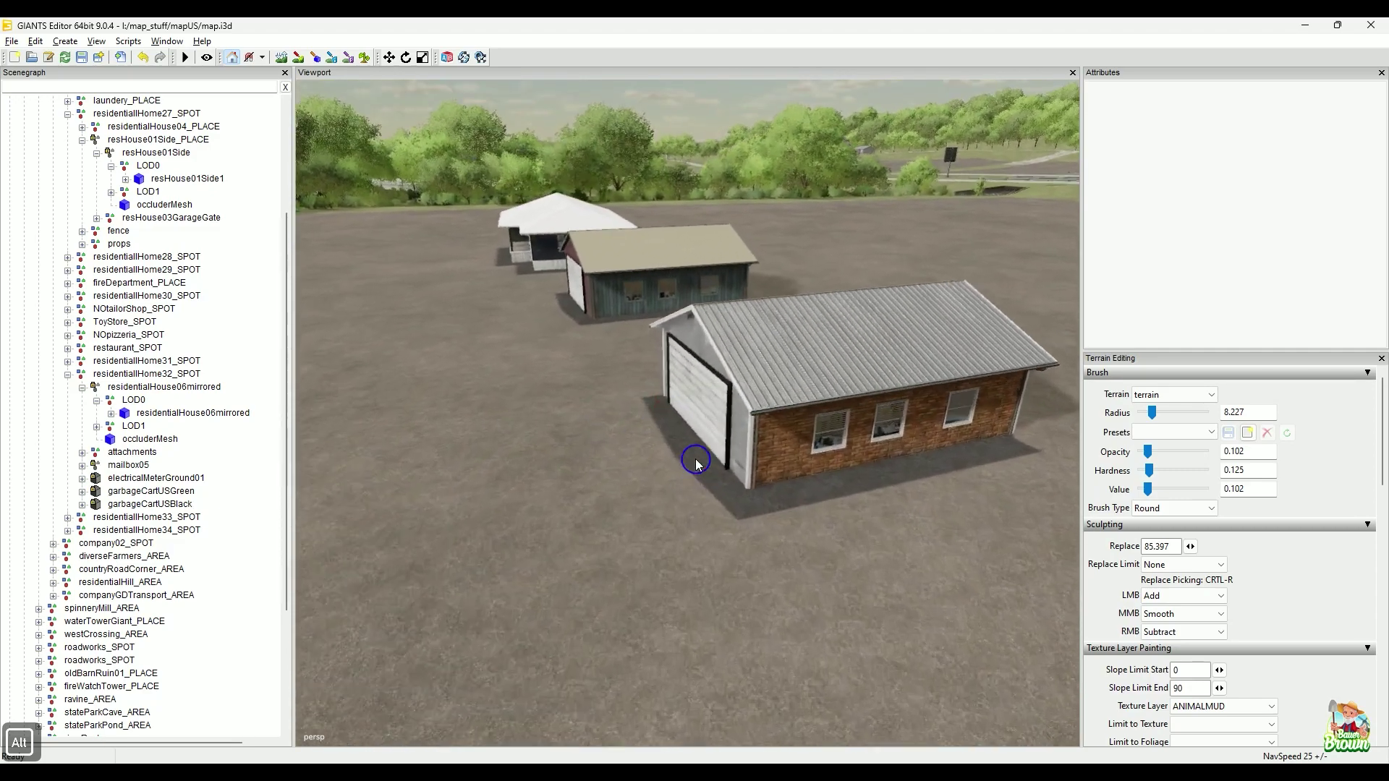
{"action": "left_click_drag", "start_coordinate": [696, 463], "coordinate": [701, 438], "text": "alt"}
{"action": "left_click_drag", "start_coordinate": [582, 416], "coordinate": [815, 489], "text": "alt"}
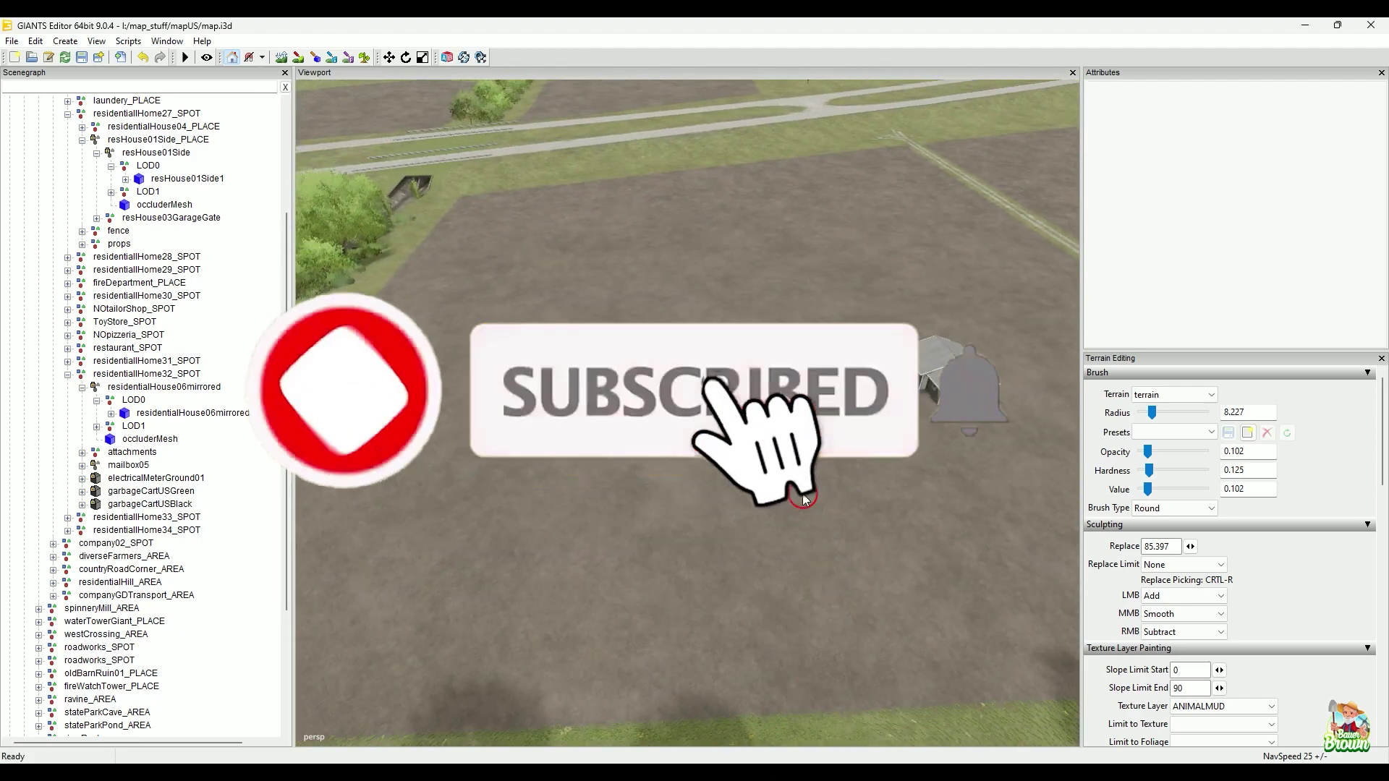
{"action": "left_click_drag", "start_coordinate": [732, 499], "coordinate": [917, 431], "text": "alt"}
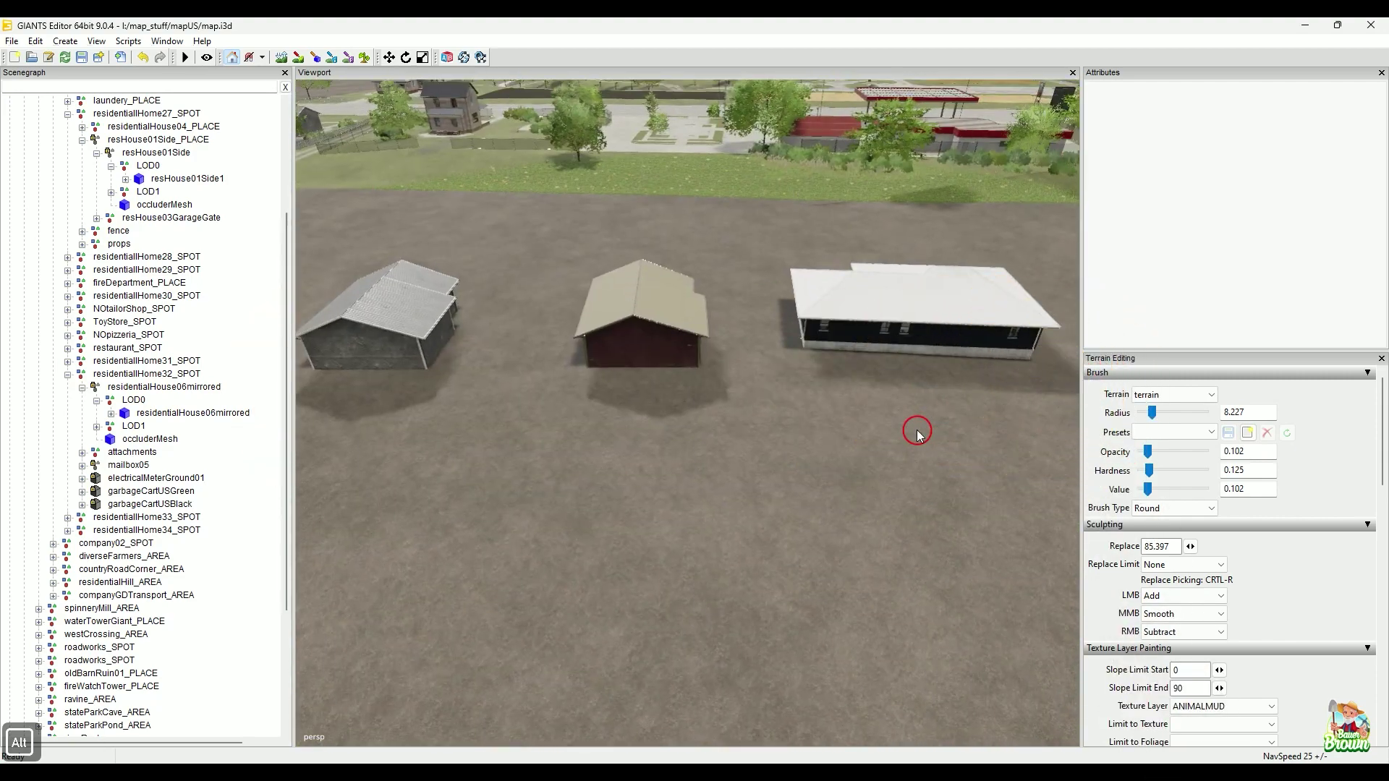